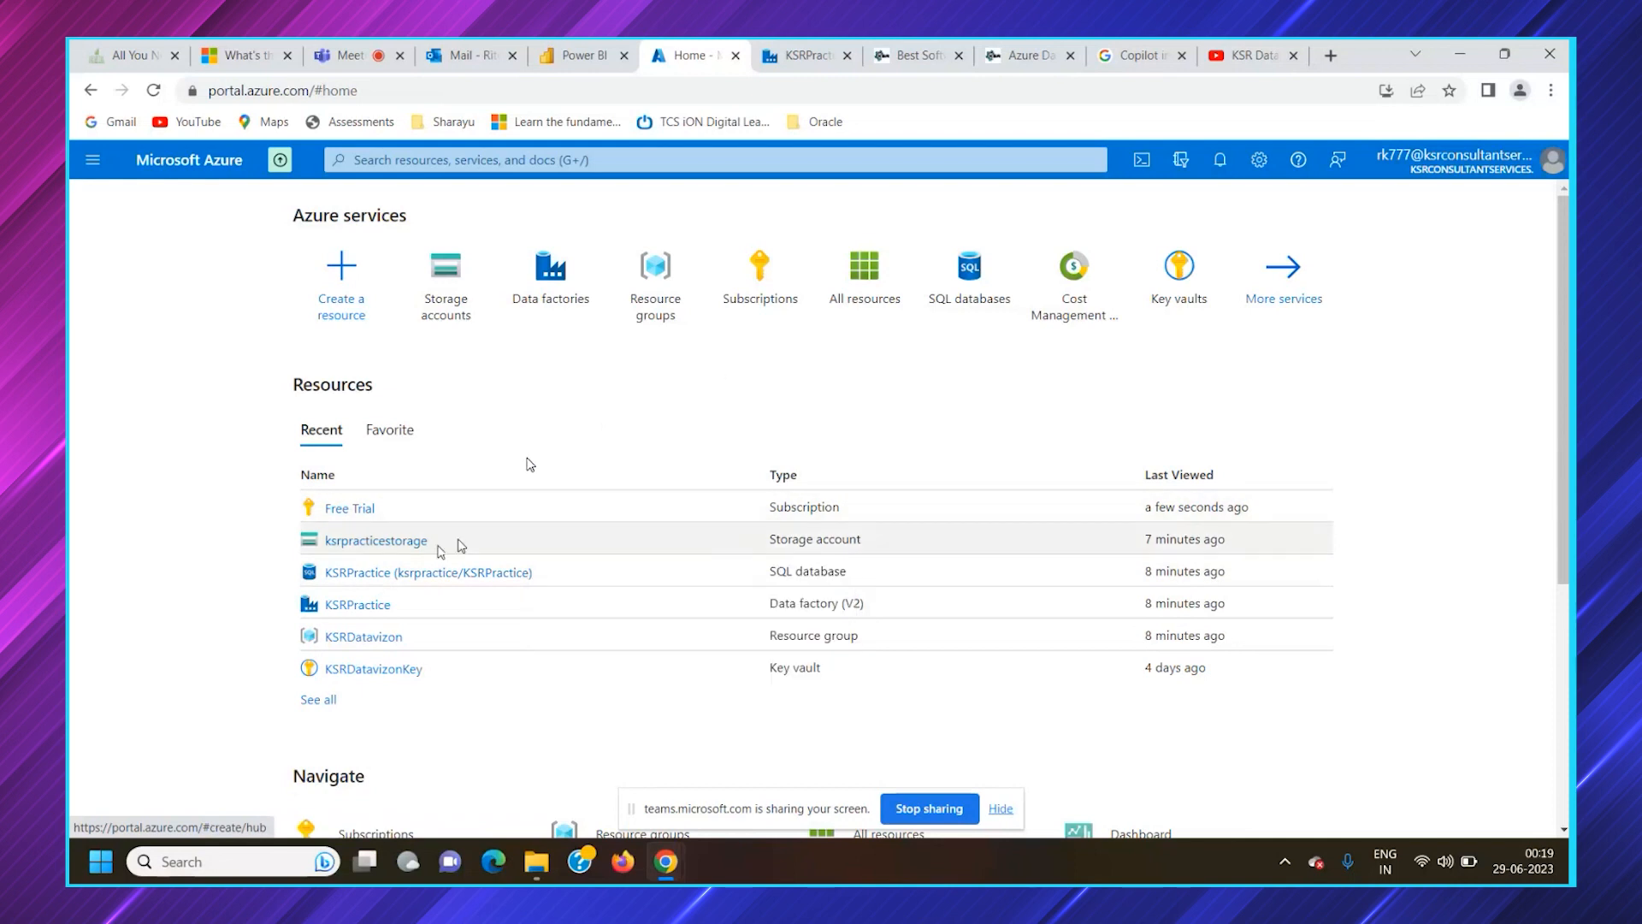
View the containers of the ksrpracticestorage storage account and return to the portal home page
mouse_move(398, 547)
left_click(402, 543)
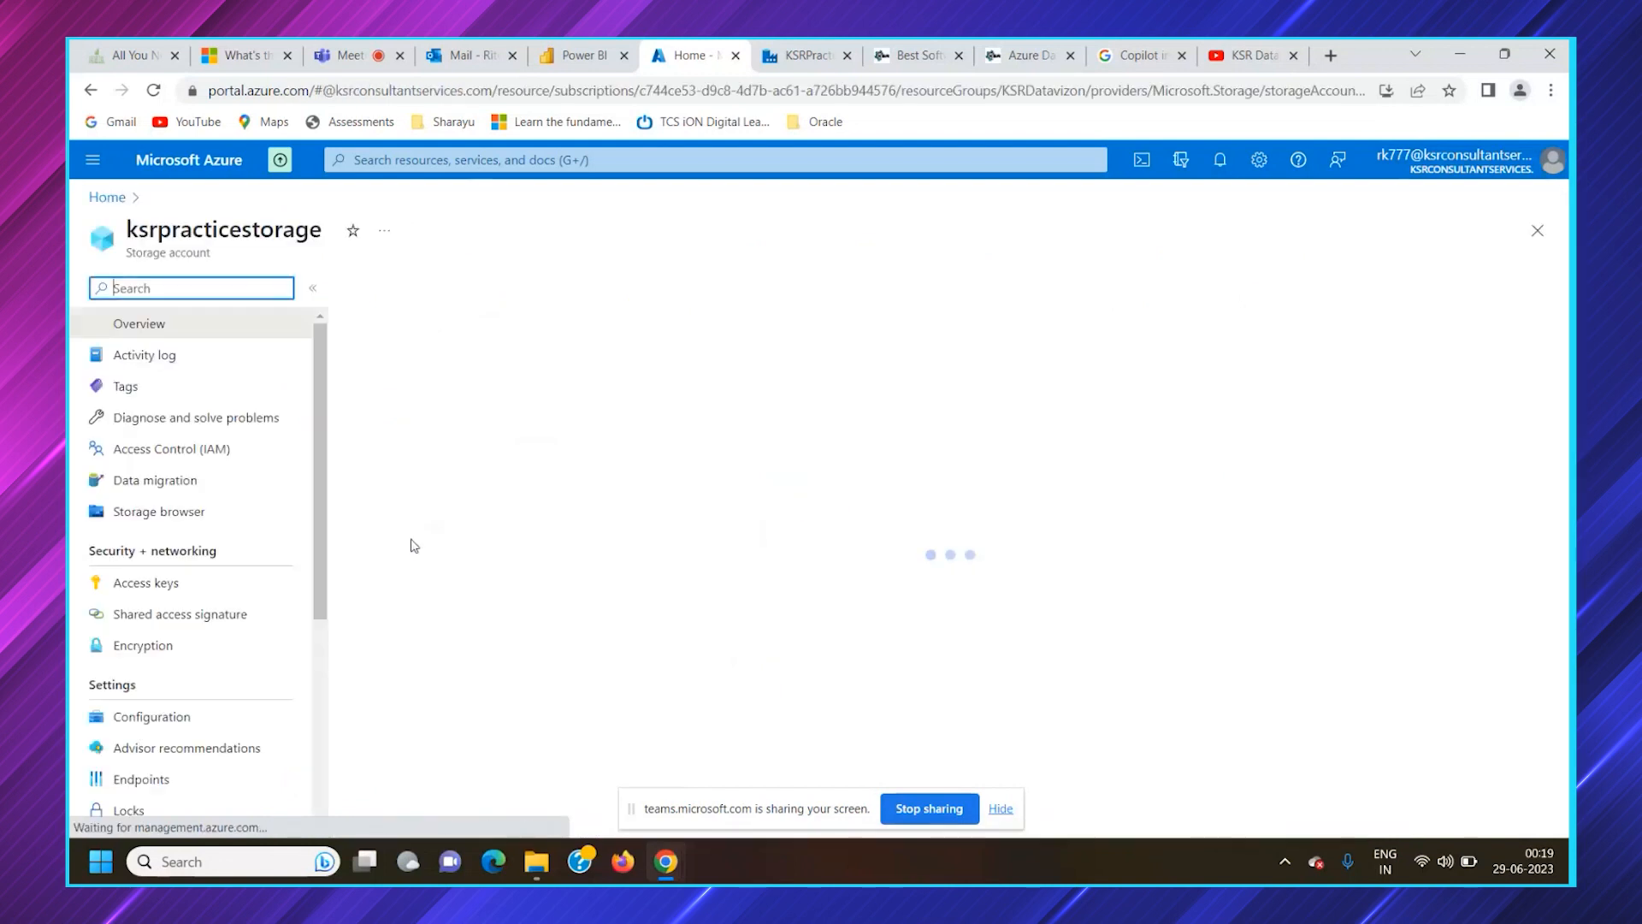
left_click(160, 648)
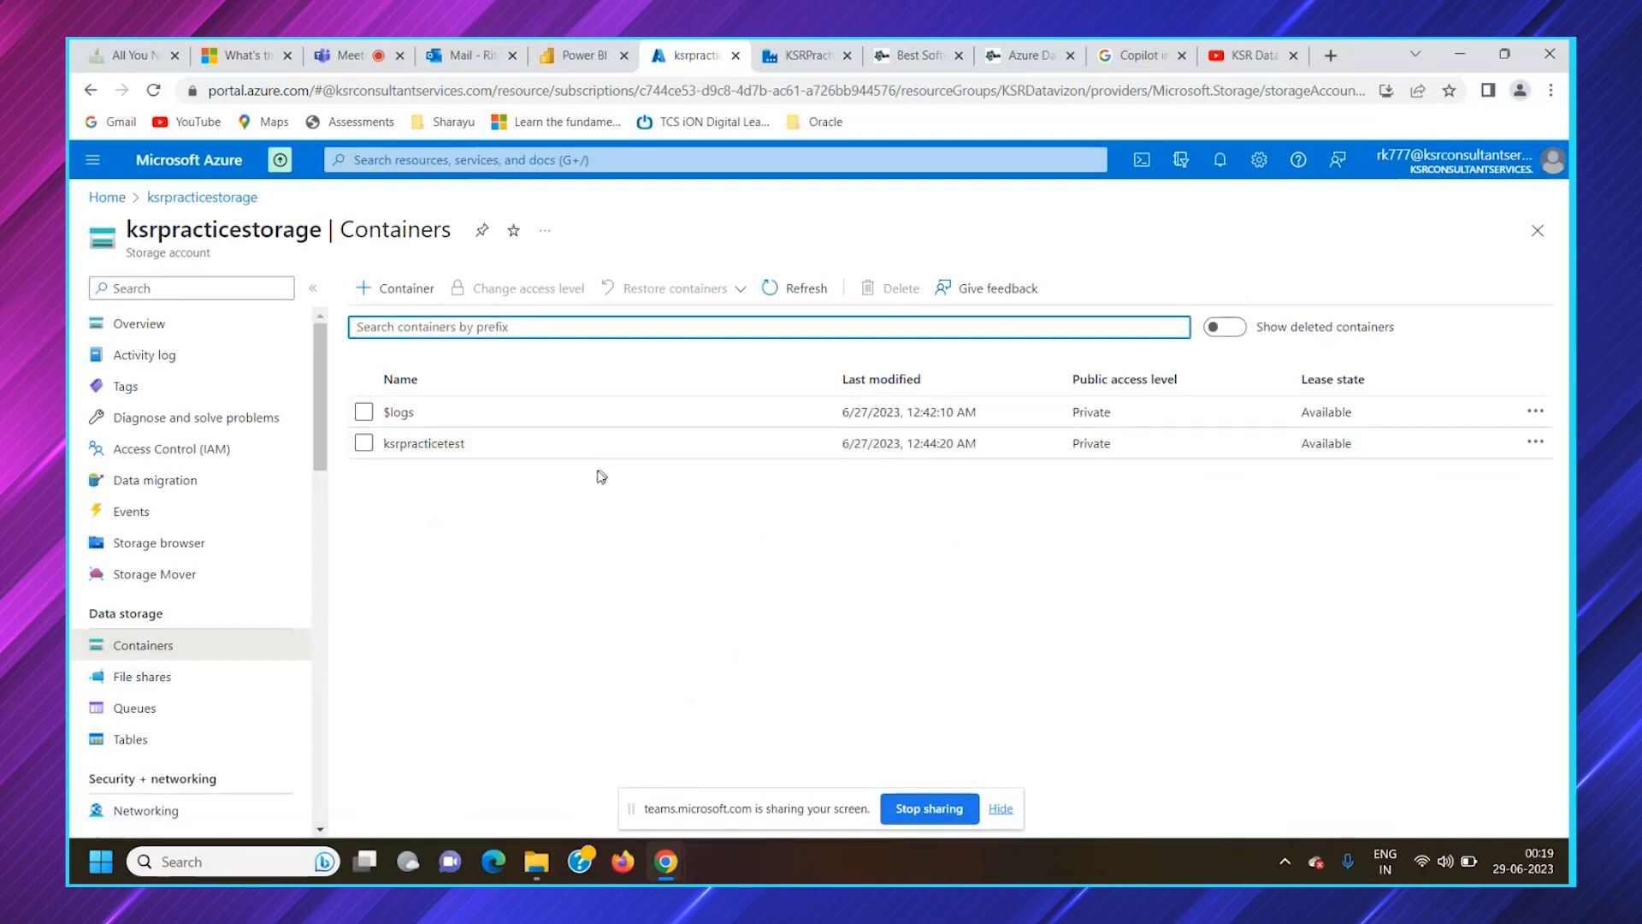
left_click(108, 198)
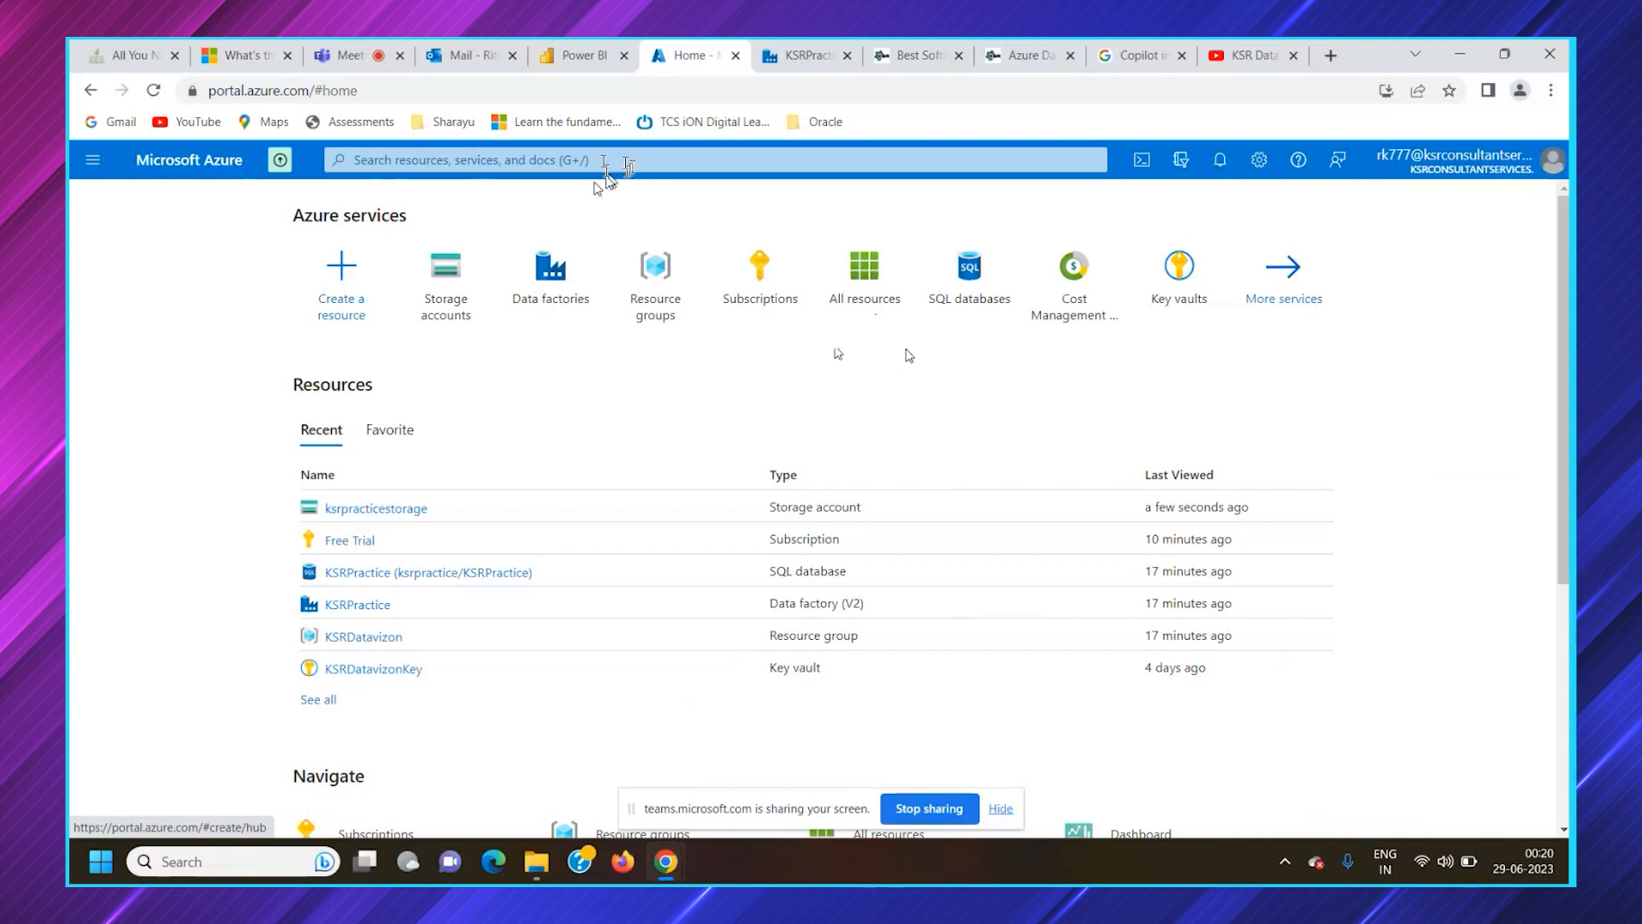
Search the portal for "sub", open the Free Trial subscription from Subscriptions, and review its overview
left_click(603, 160)
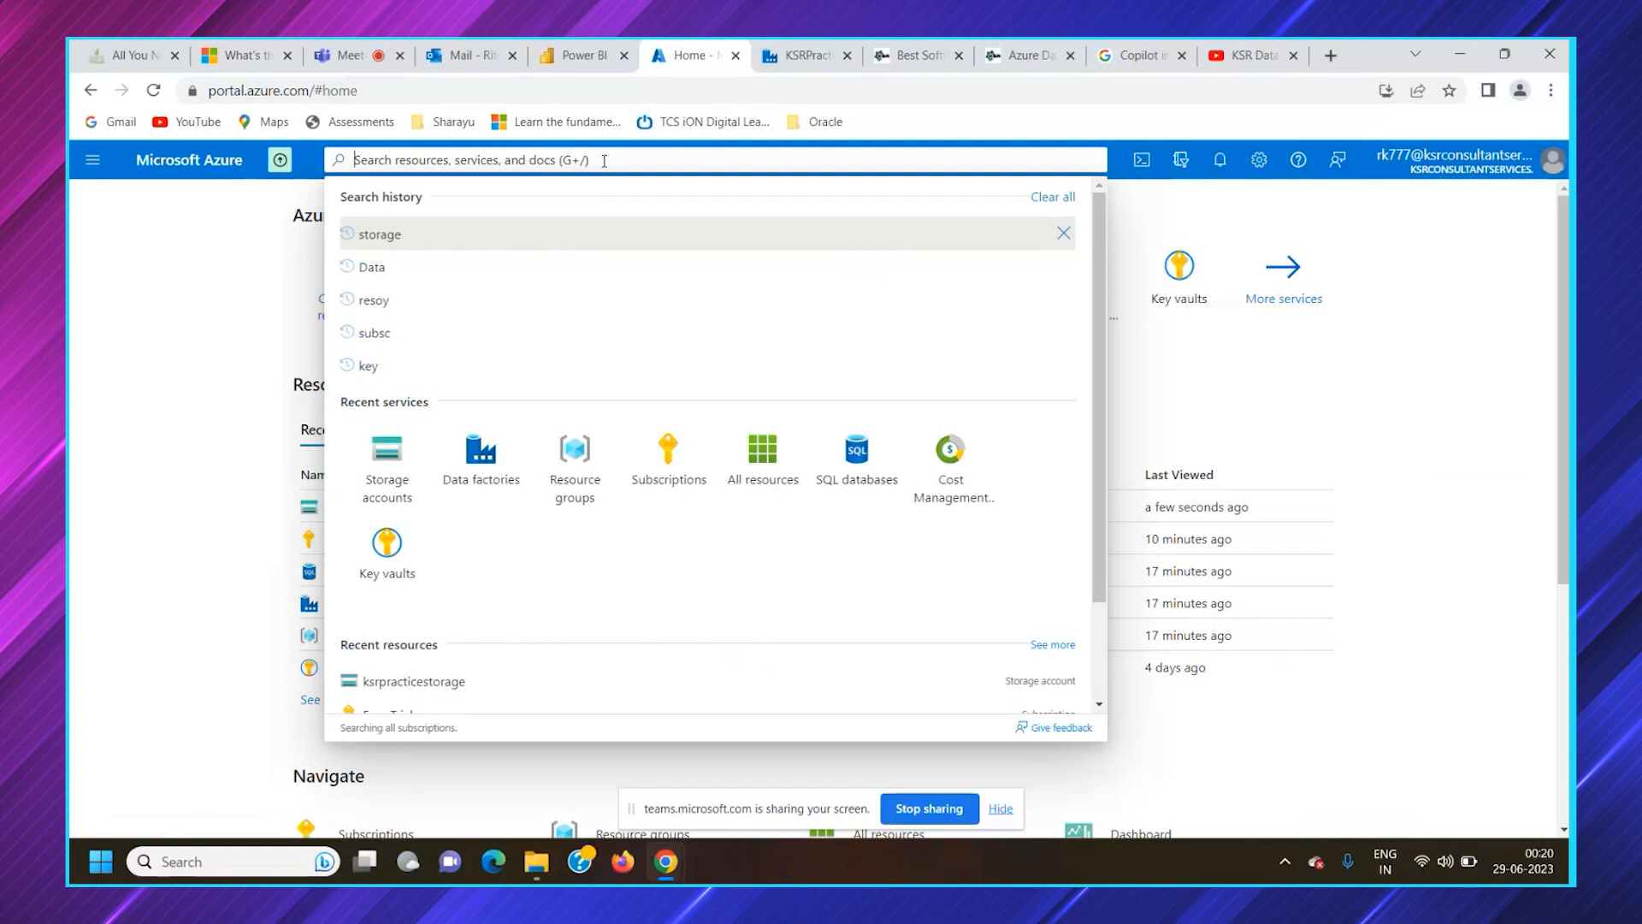
type("sub")
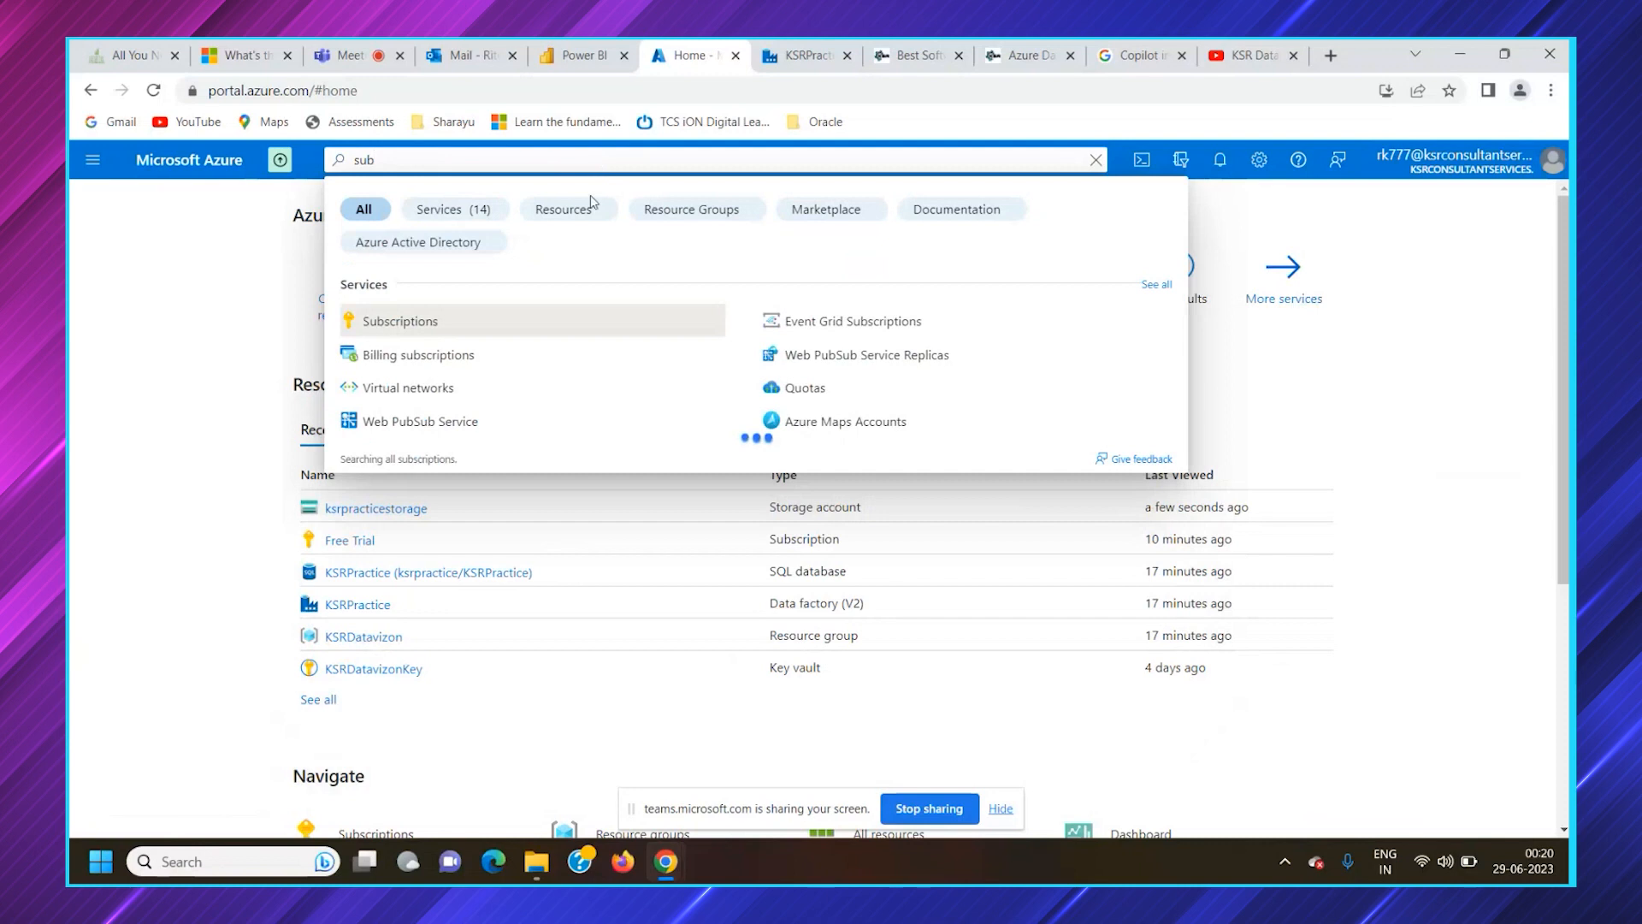
left_click(566, 323)
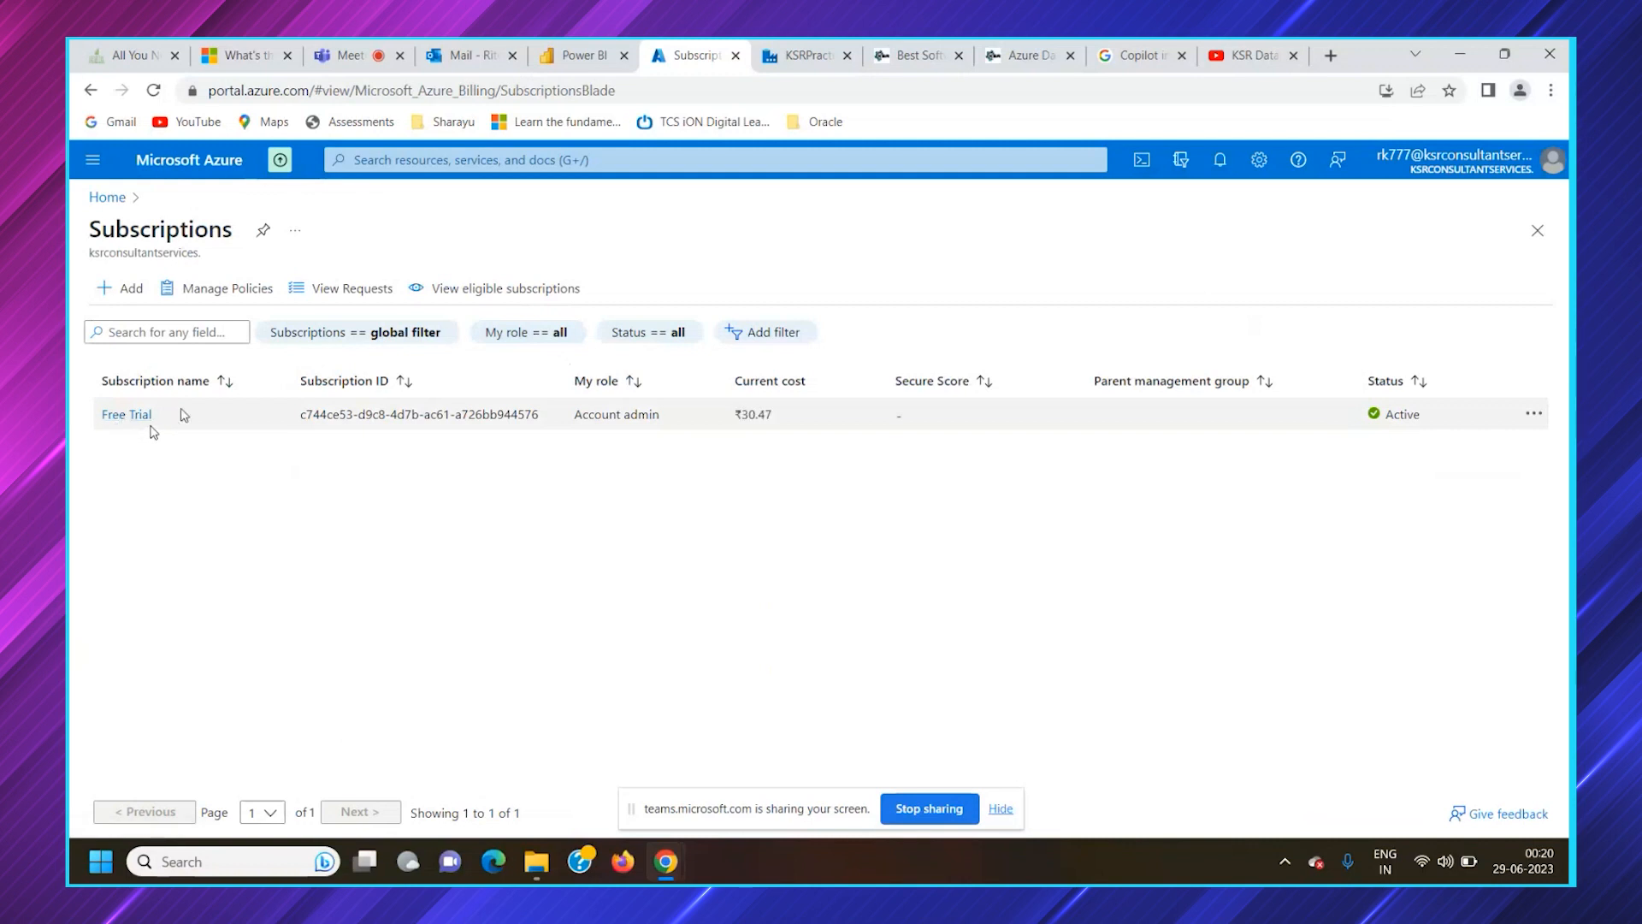
left_click(128, 415)
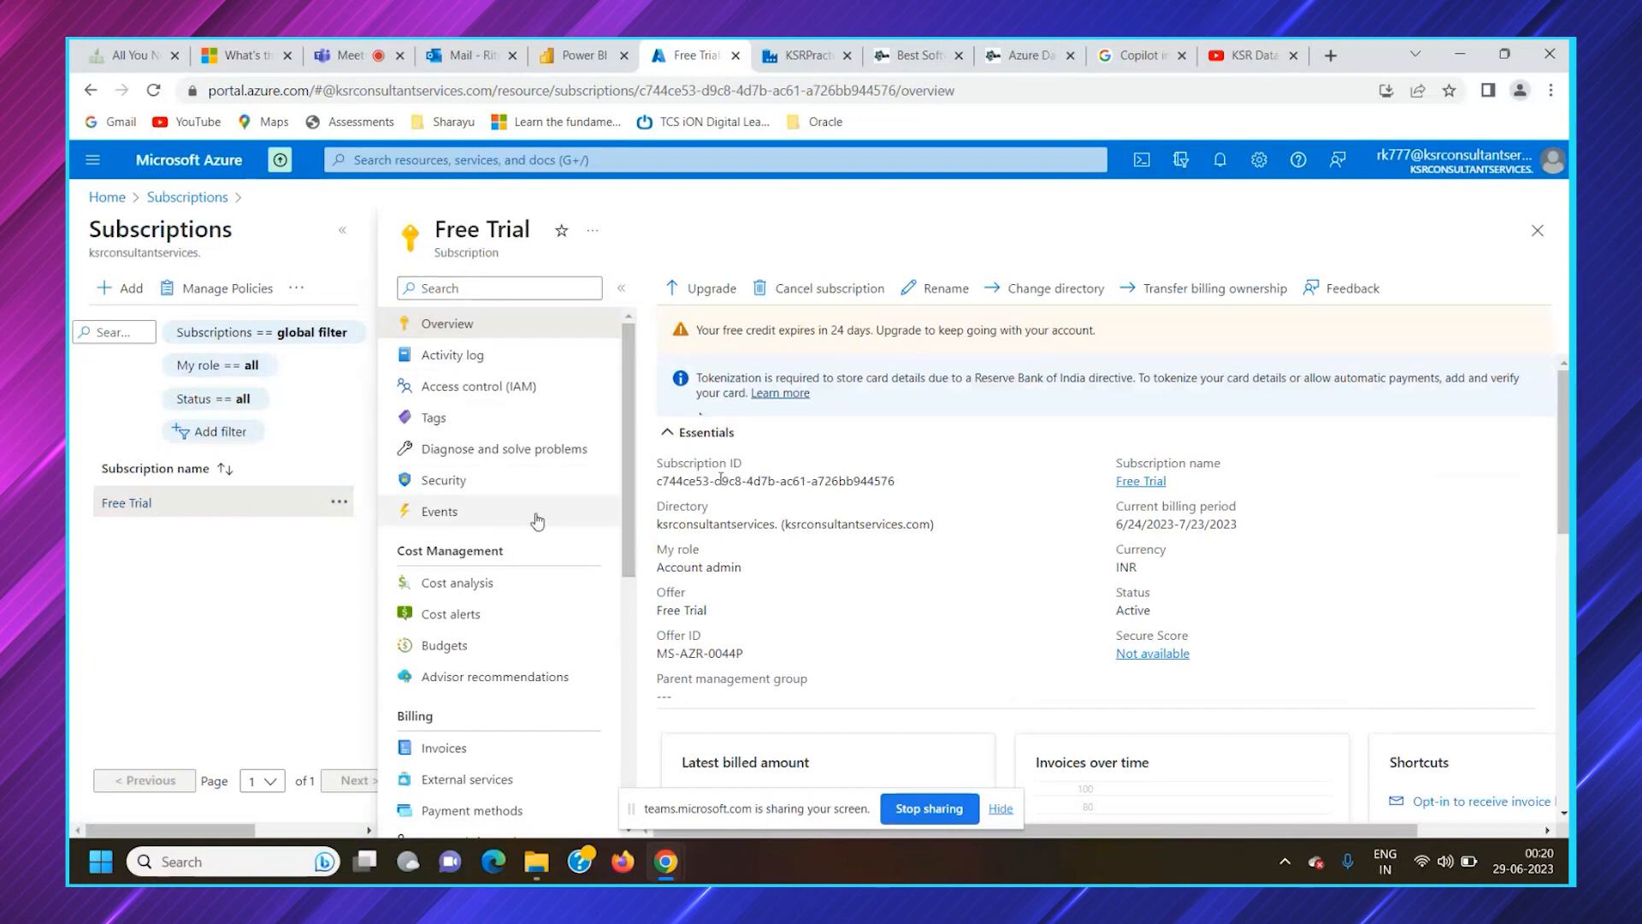
scroll(531, 496, "down", 3)
scroll(954, 568, "down", 8)
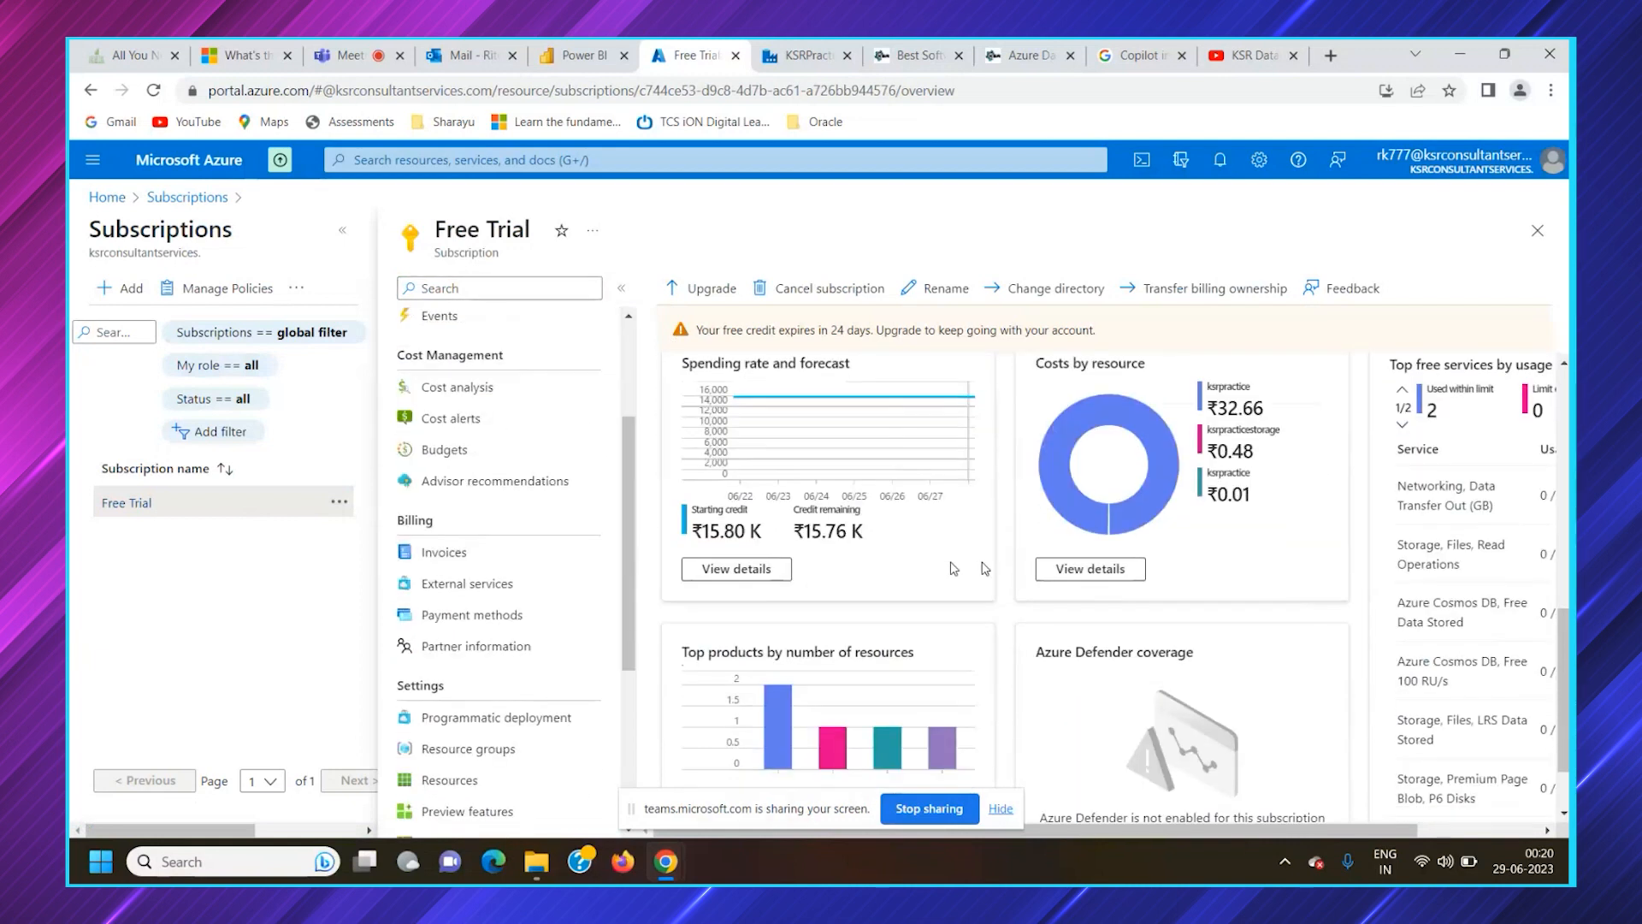
scroll(954, 569, "down", 1)
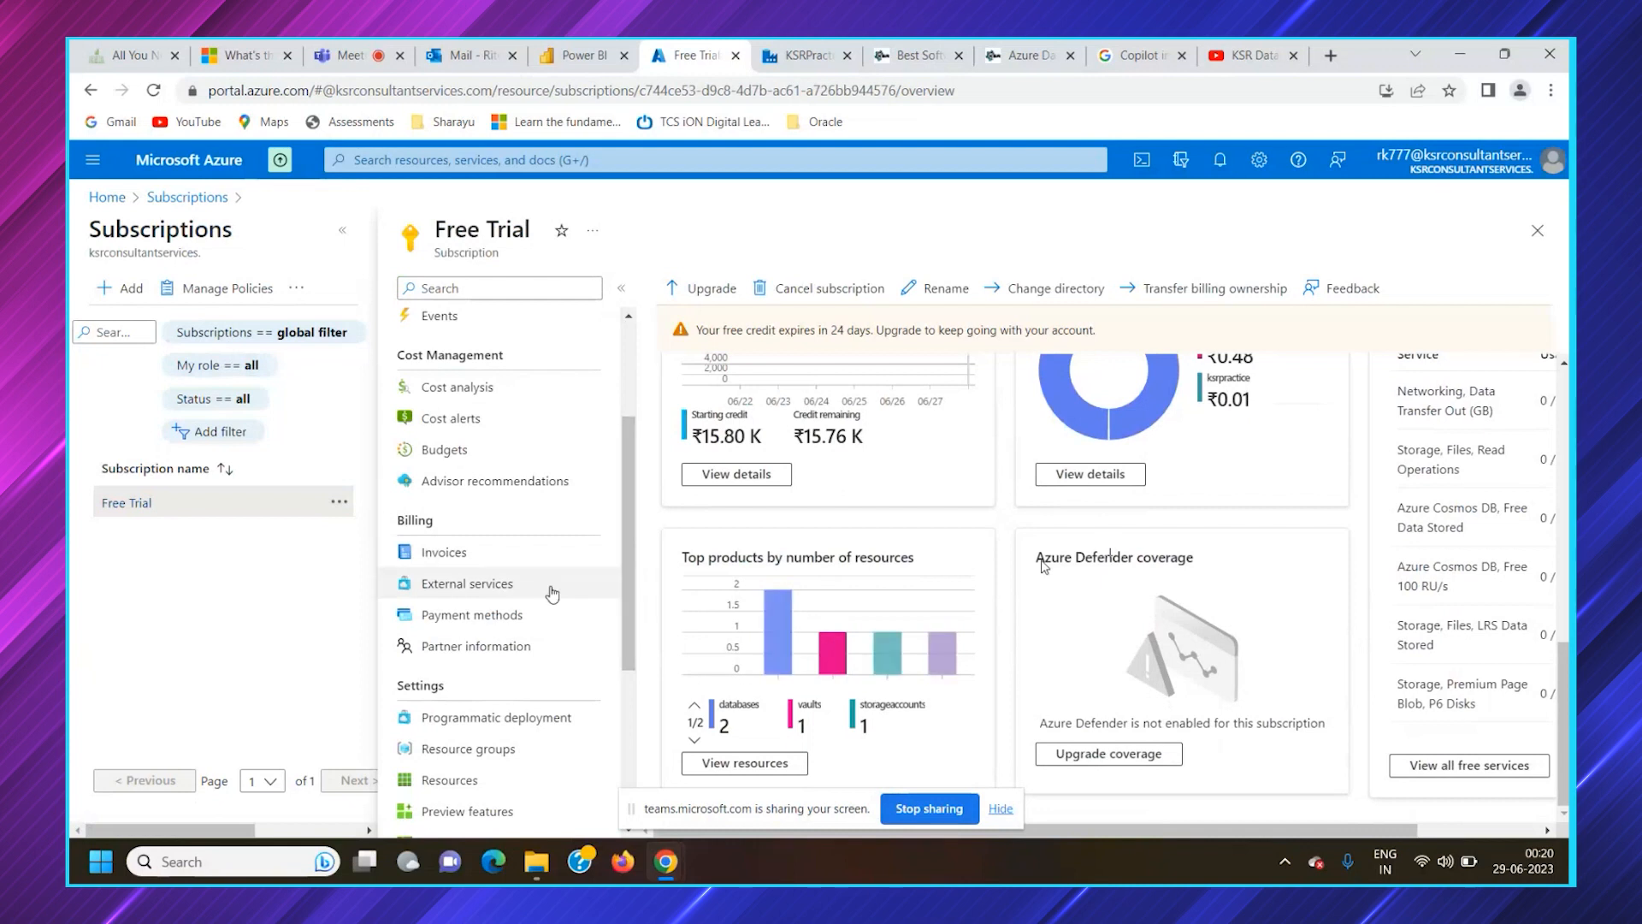
Open the KSRDatavizon resource group from the Free Trial subscription's resource groups
scroll(532, 616, "down", 2)
scroll(532, 681, "down", 1)
left_click(479, 432)
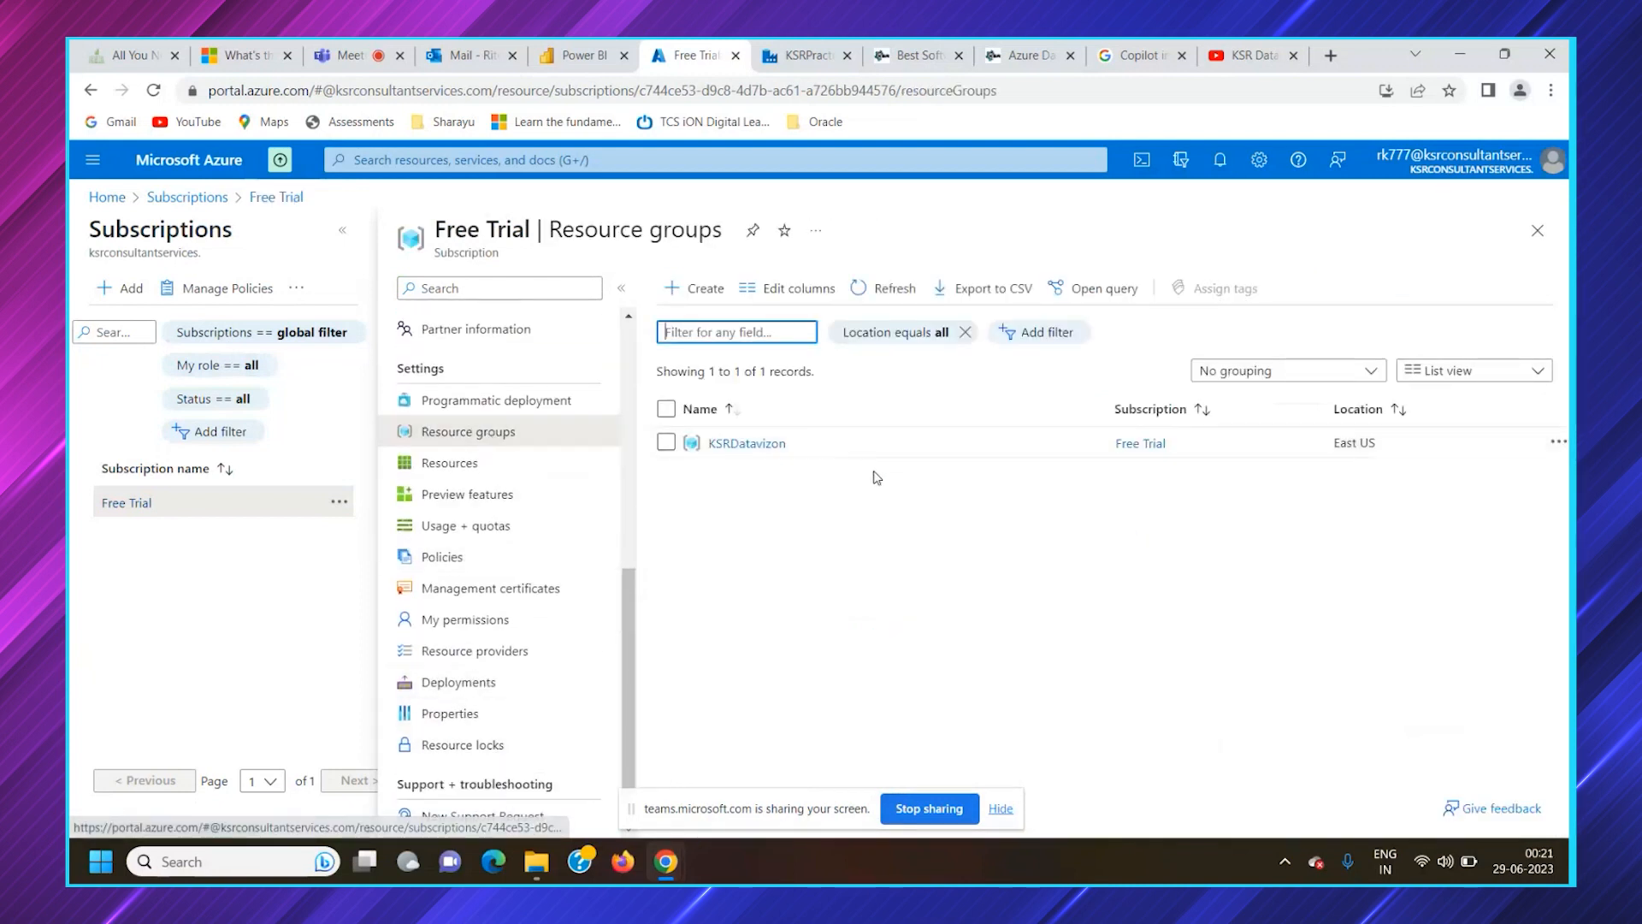
left_click(747, 446)
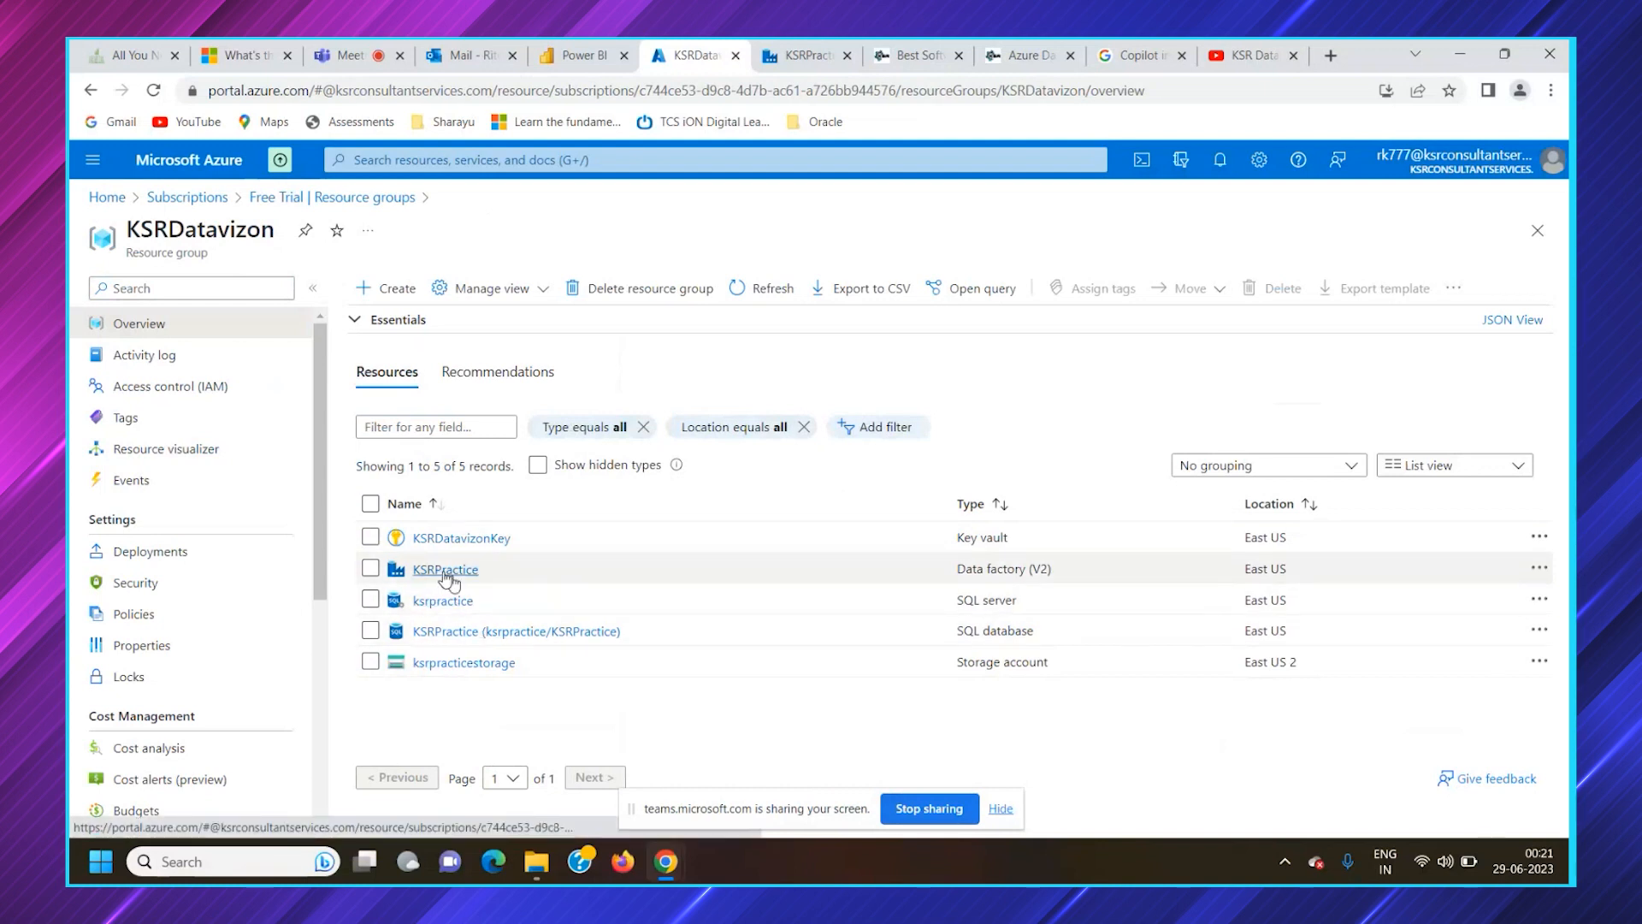
Close the old data factory browser tab and launch Azure Data Factory Studio from the KSRPractice data factory
left_click(848, 55)
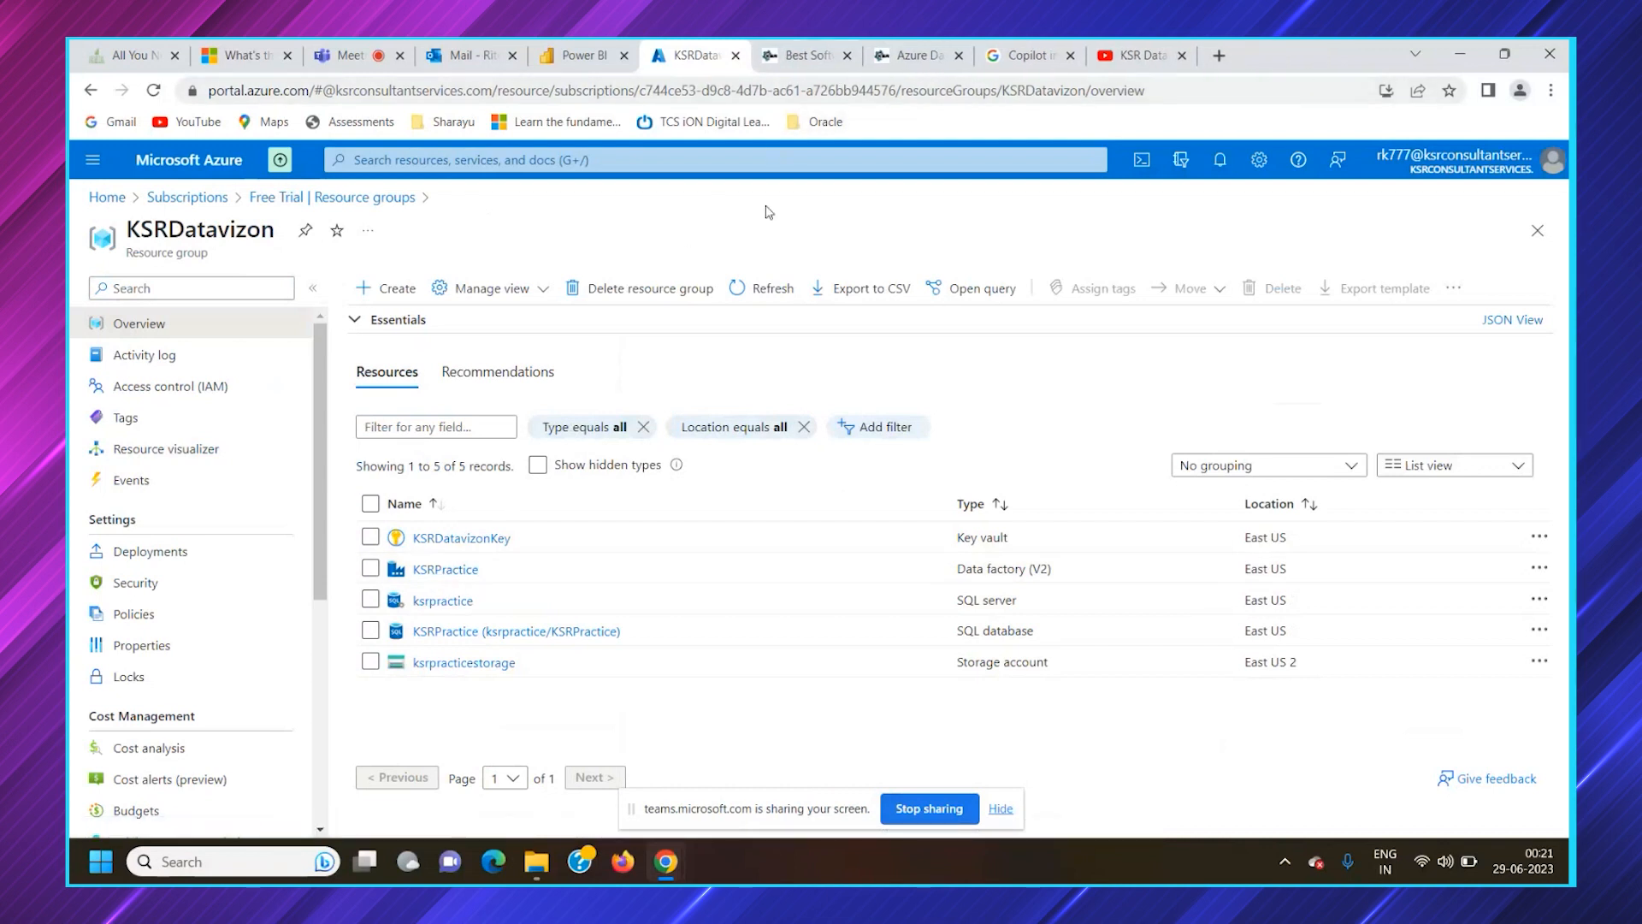
left_click(446, 568)
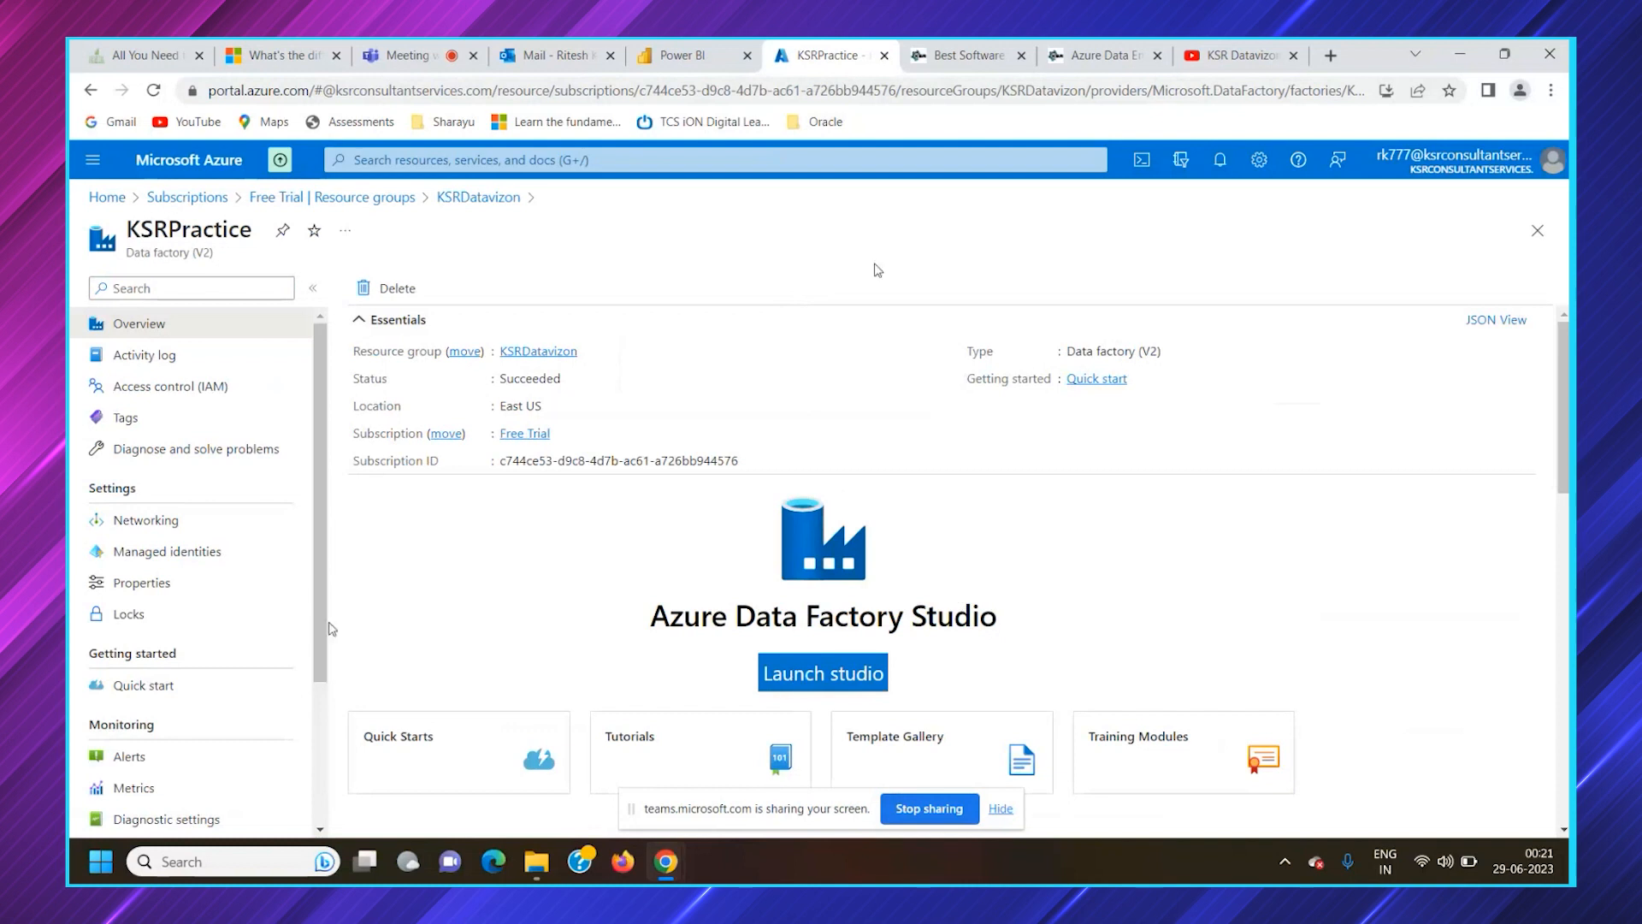
left_click(819, 673)
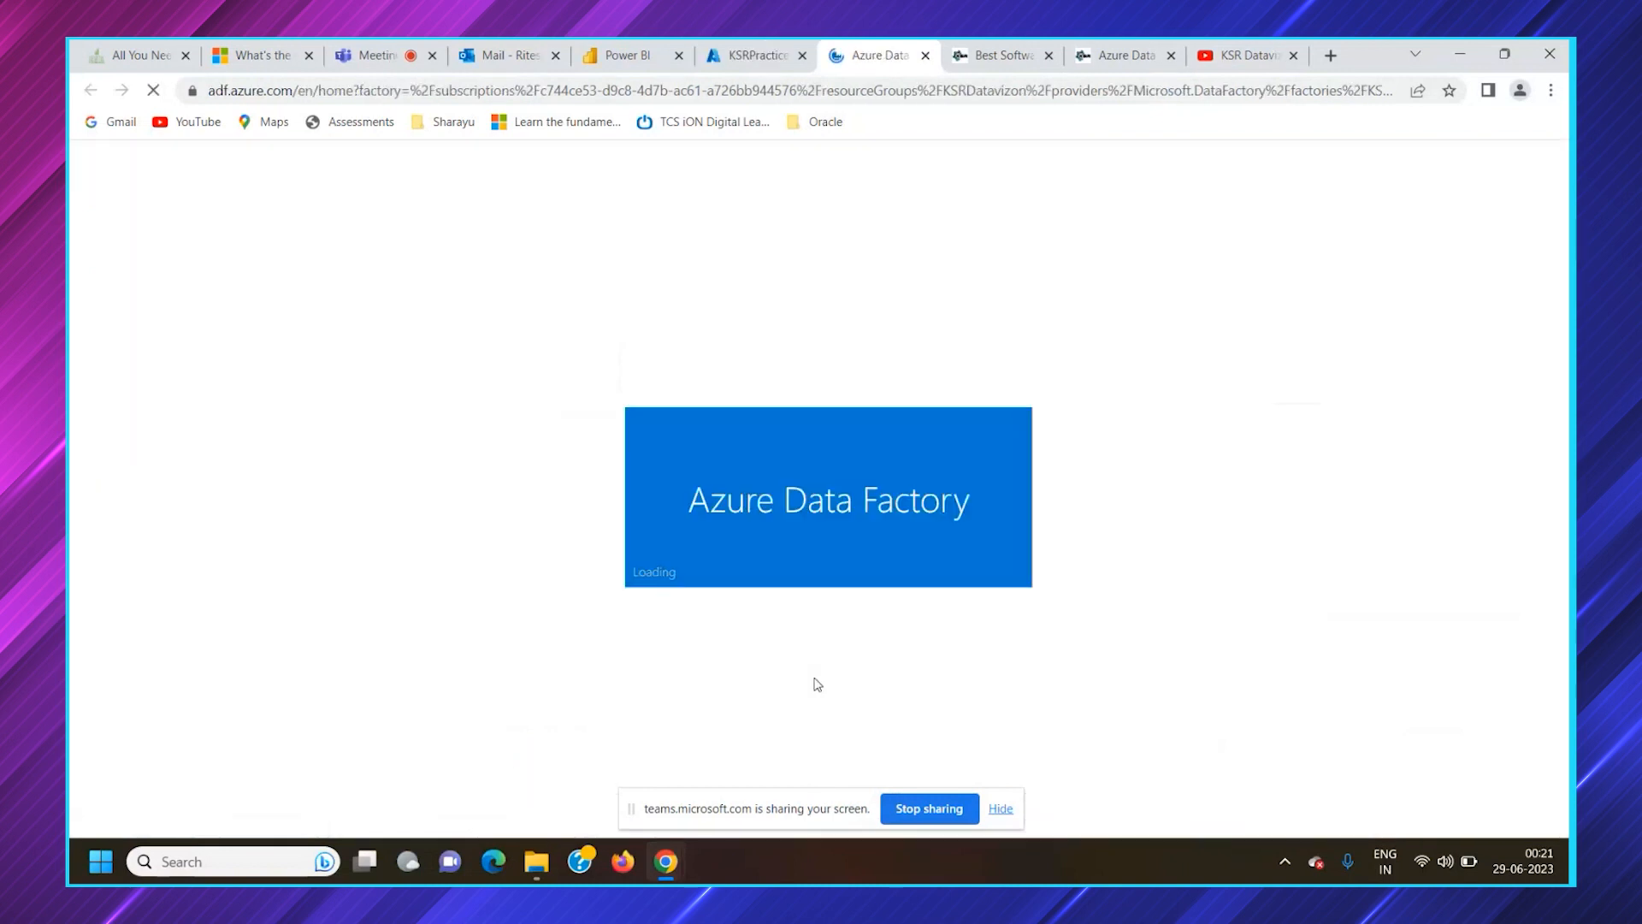
Return to the KSRPractice resource in the Azure portal and examine its properties, including the managed identity tenant
left_click(743, 55)
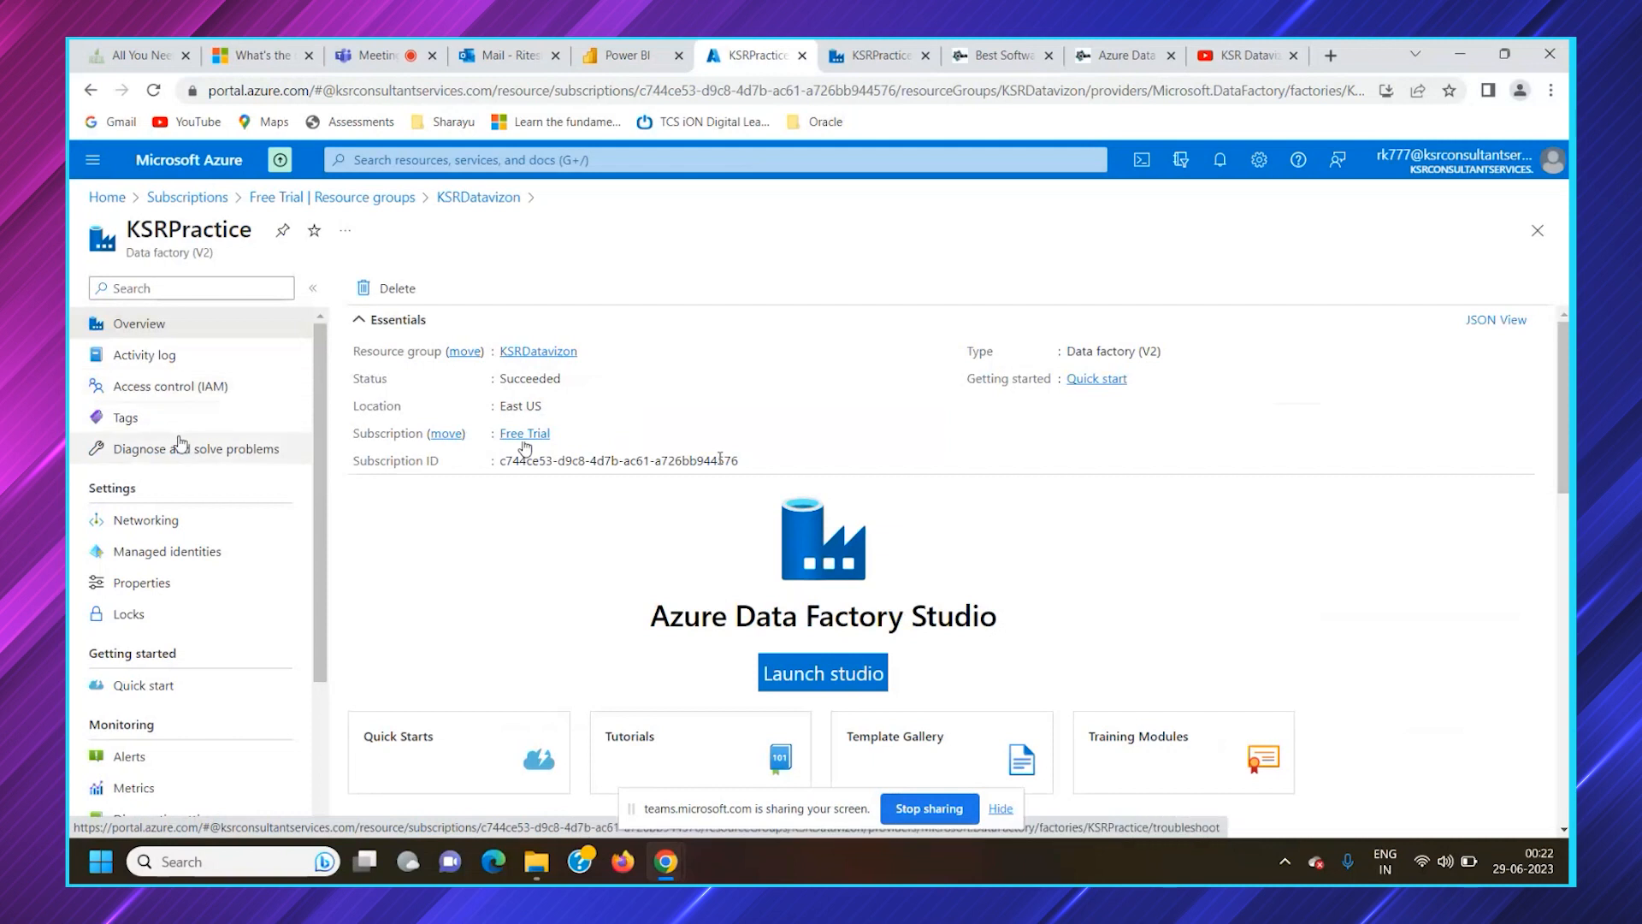
scroll(205, 471, "down", 3)
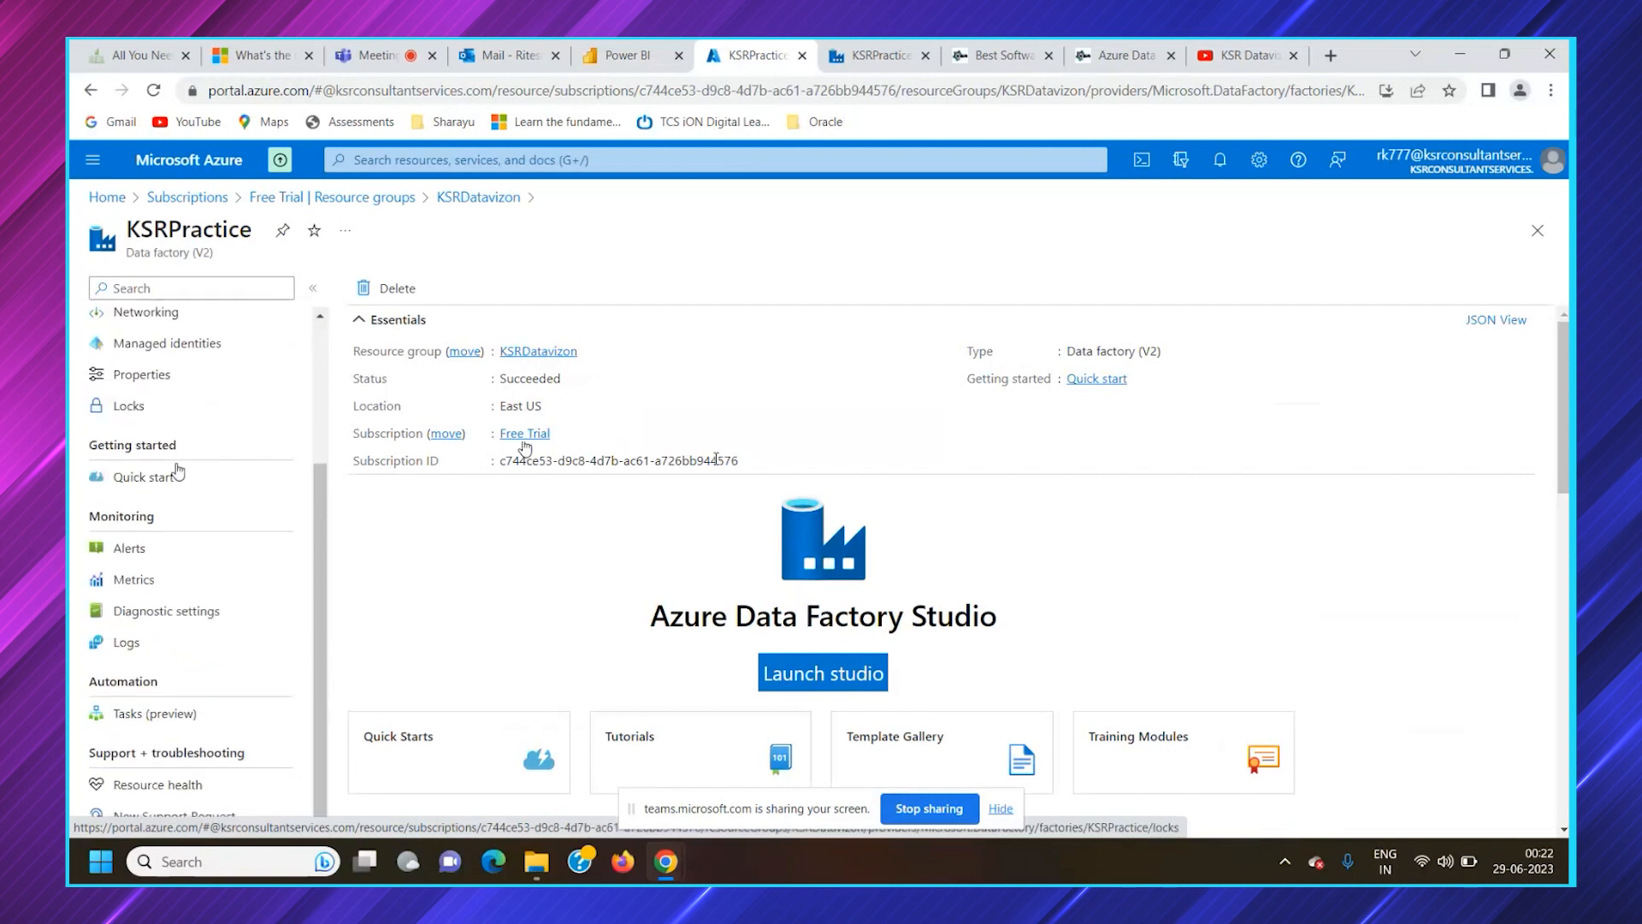
left_click(313, 288)
left_click(85, 287)
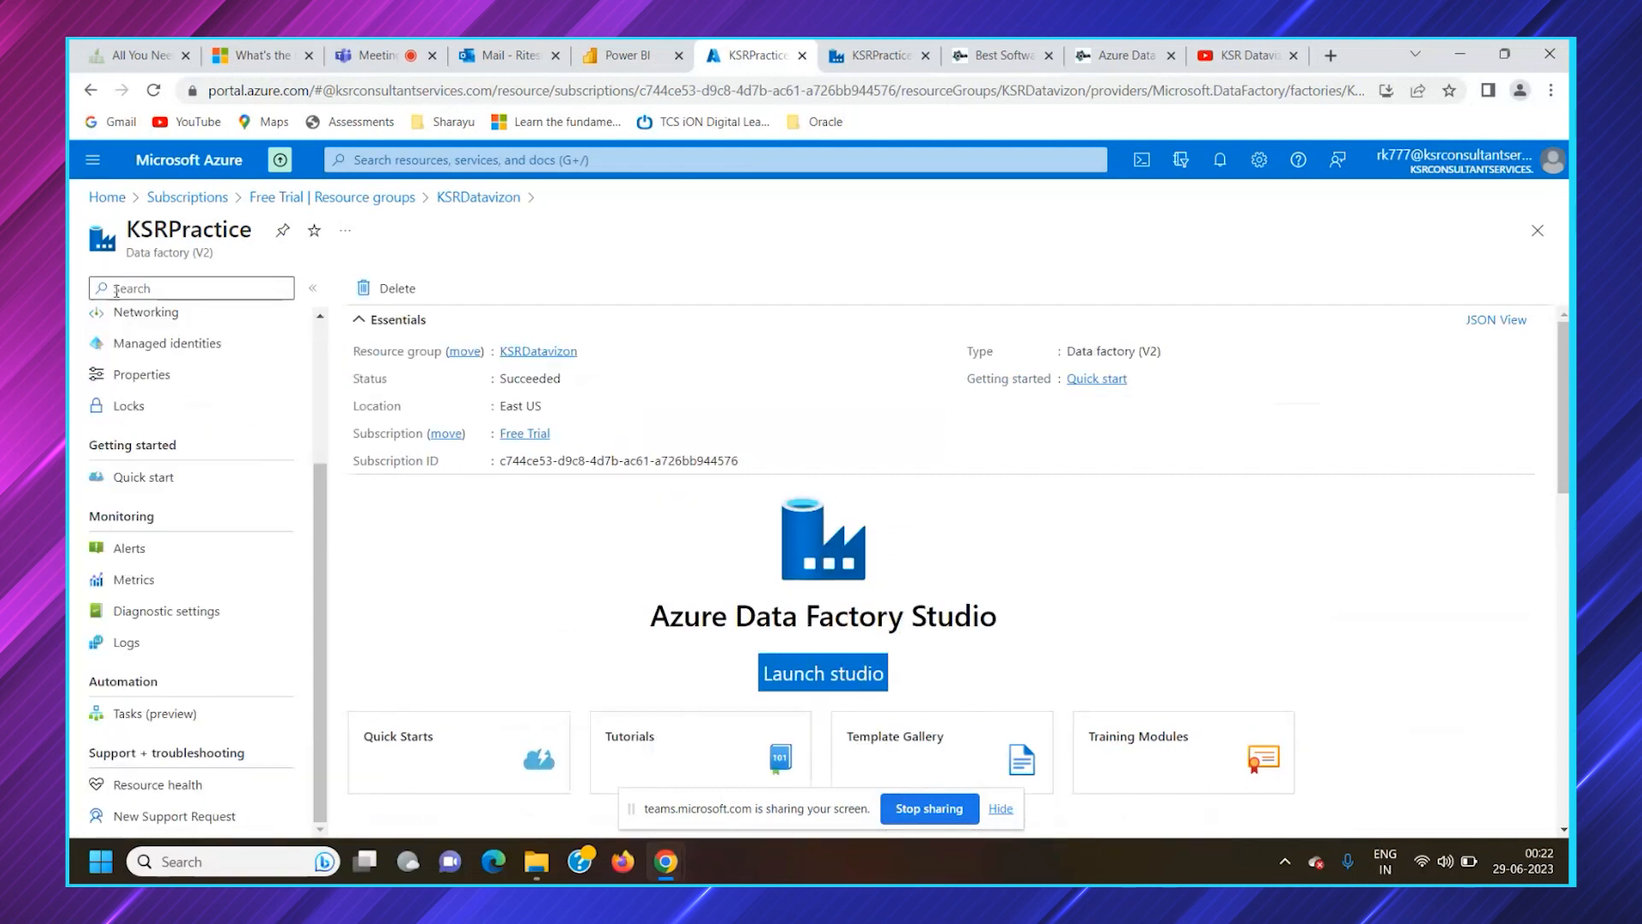
scroll(166, 611, "up", 3)
left_click(147, 571)
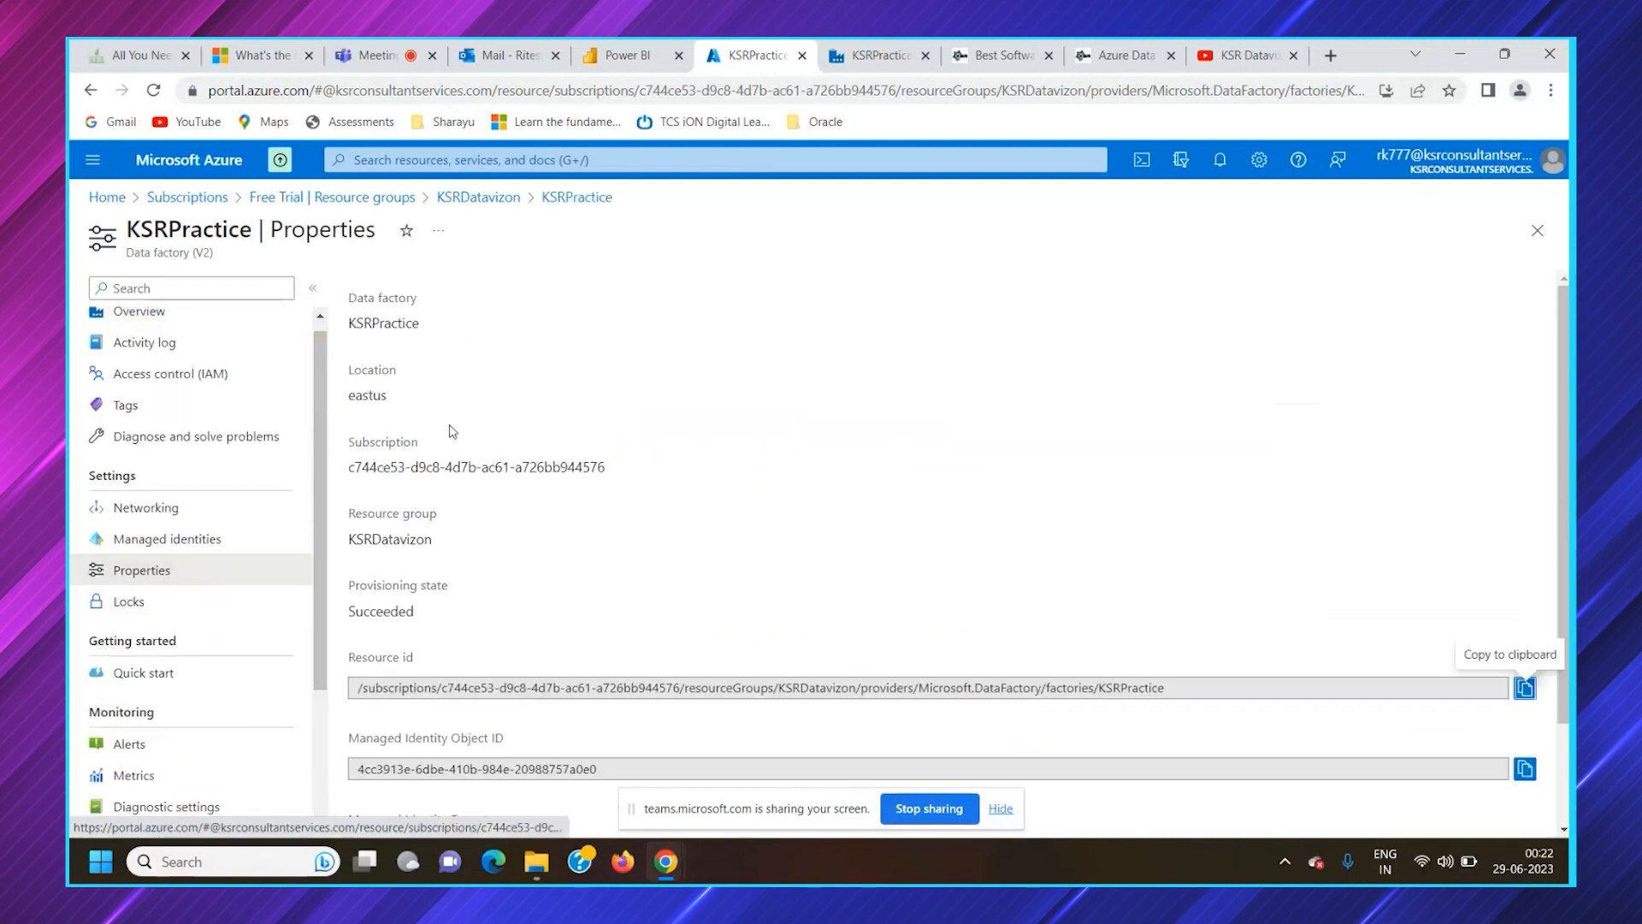
scroll(542, 661, "down", 2)
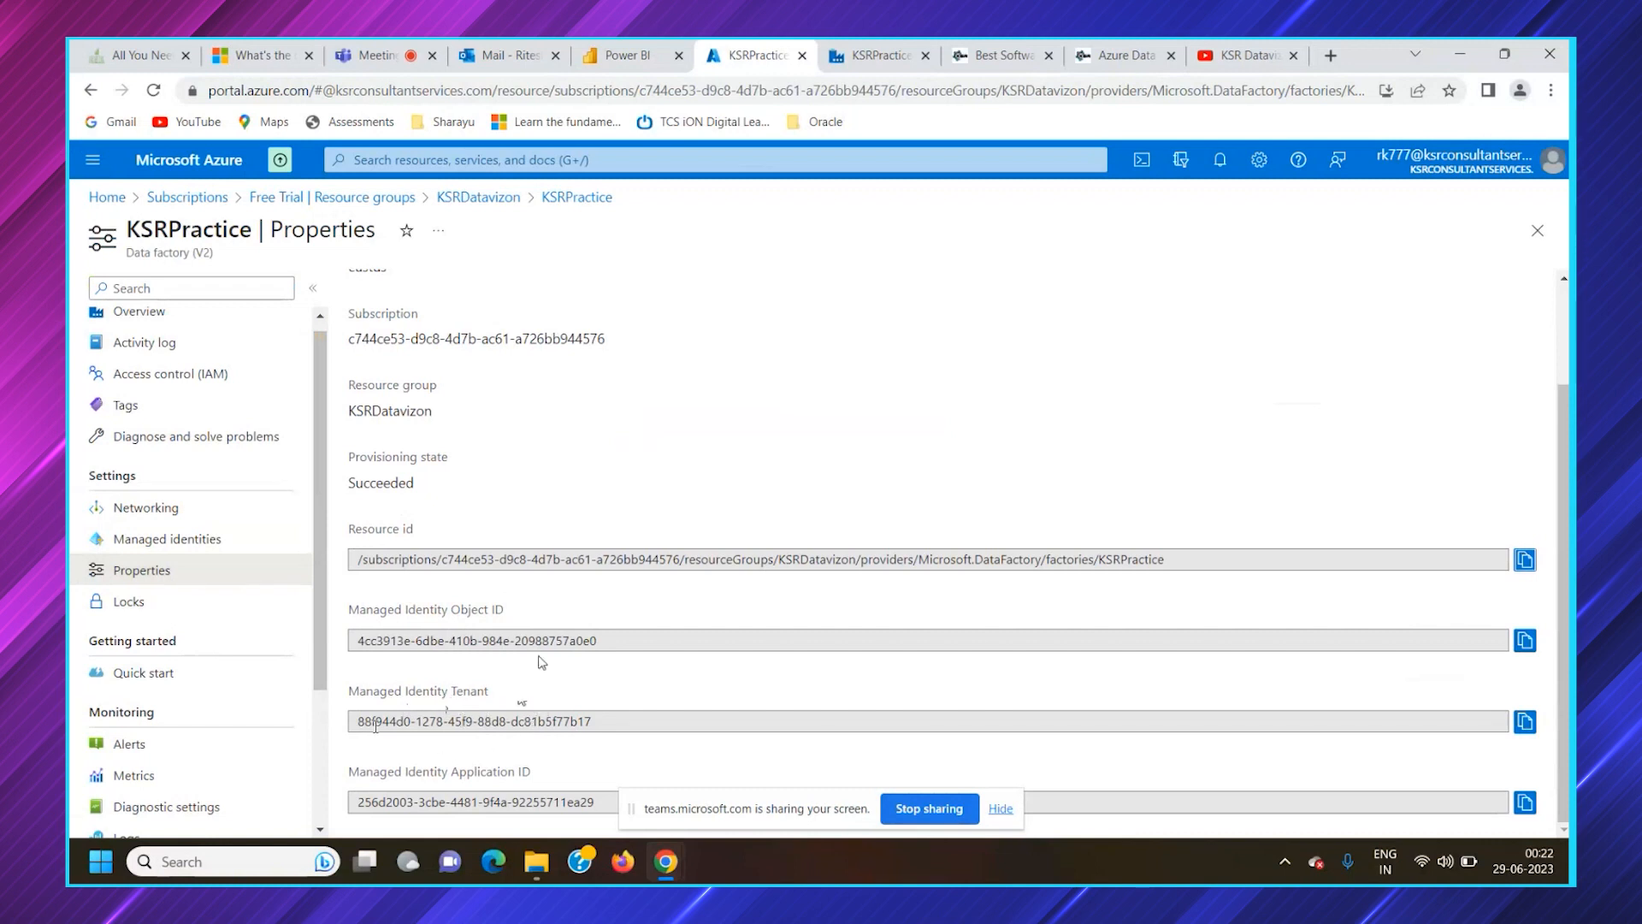
left_click_drag(358, 721, 624, 724)
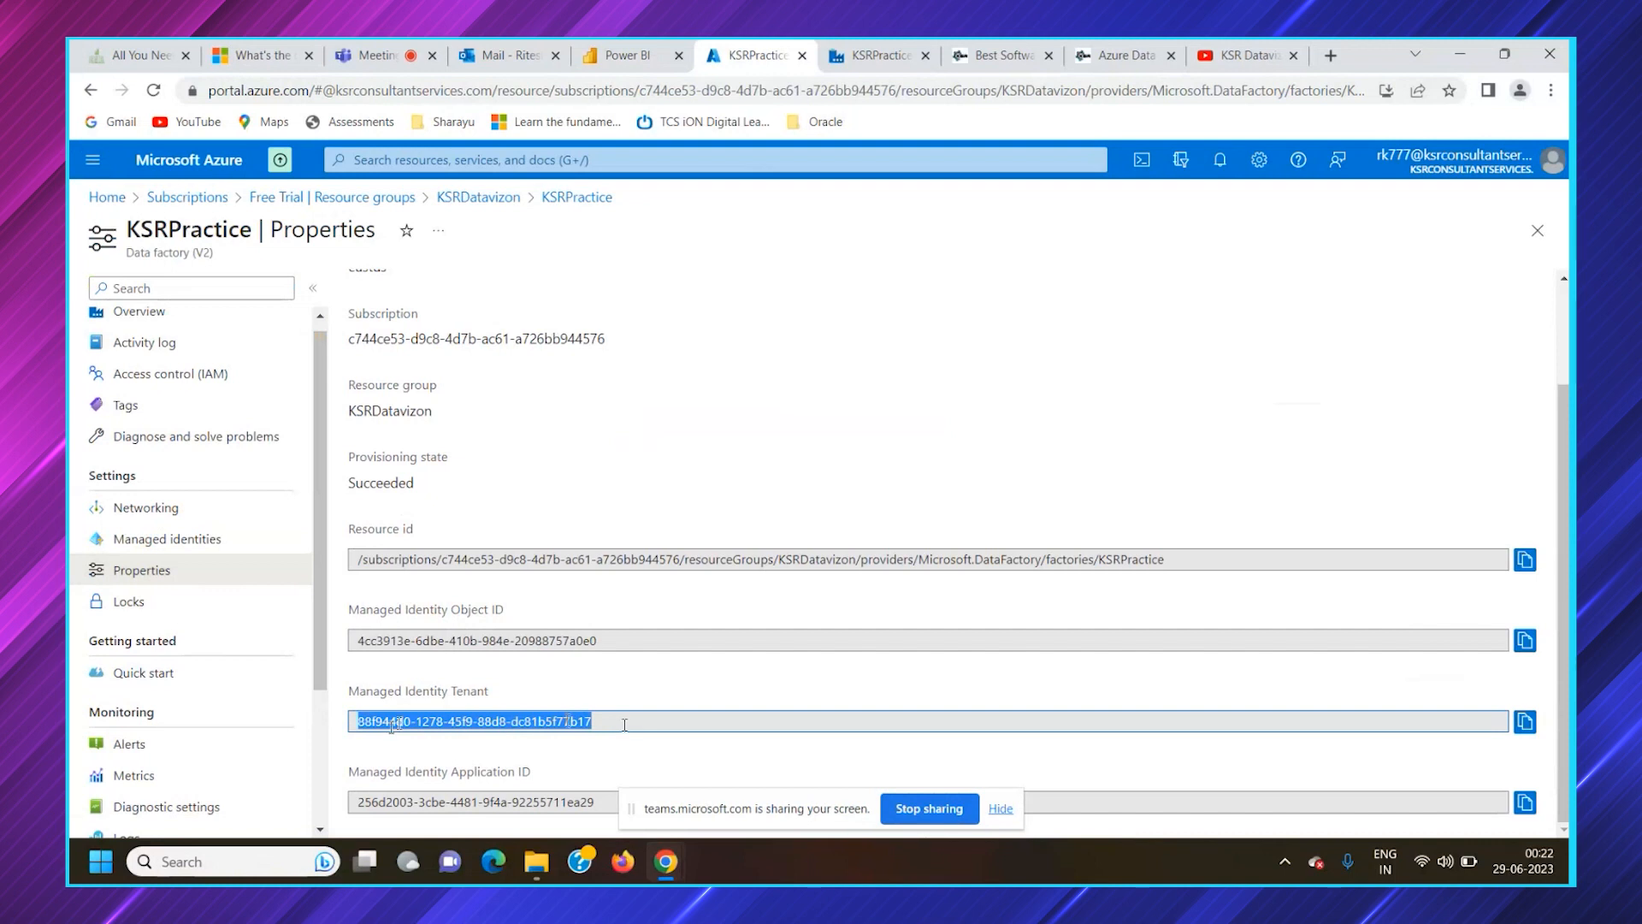
Review the signed-in account's current and eligible role assignments in KSRPractice's access control, and return to the data factory's overview
scroll(172, 489, "up", 1)
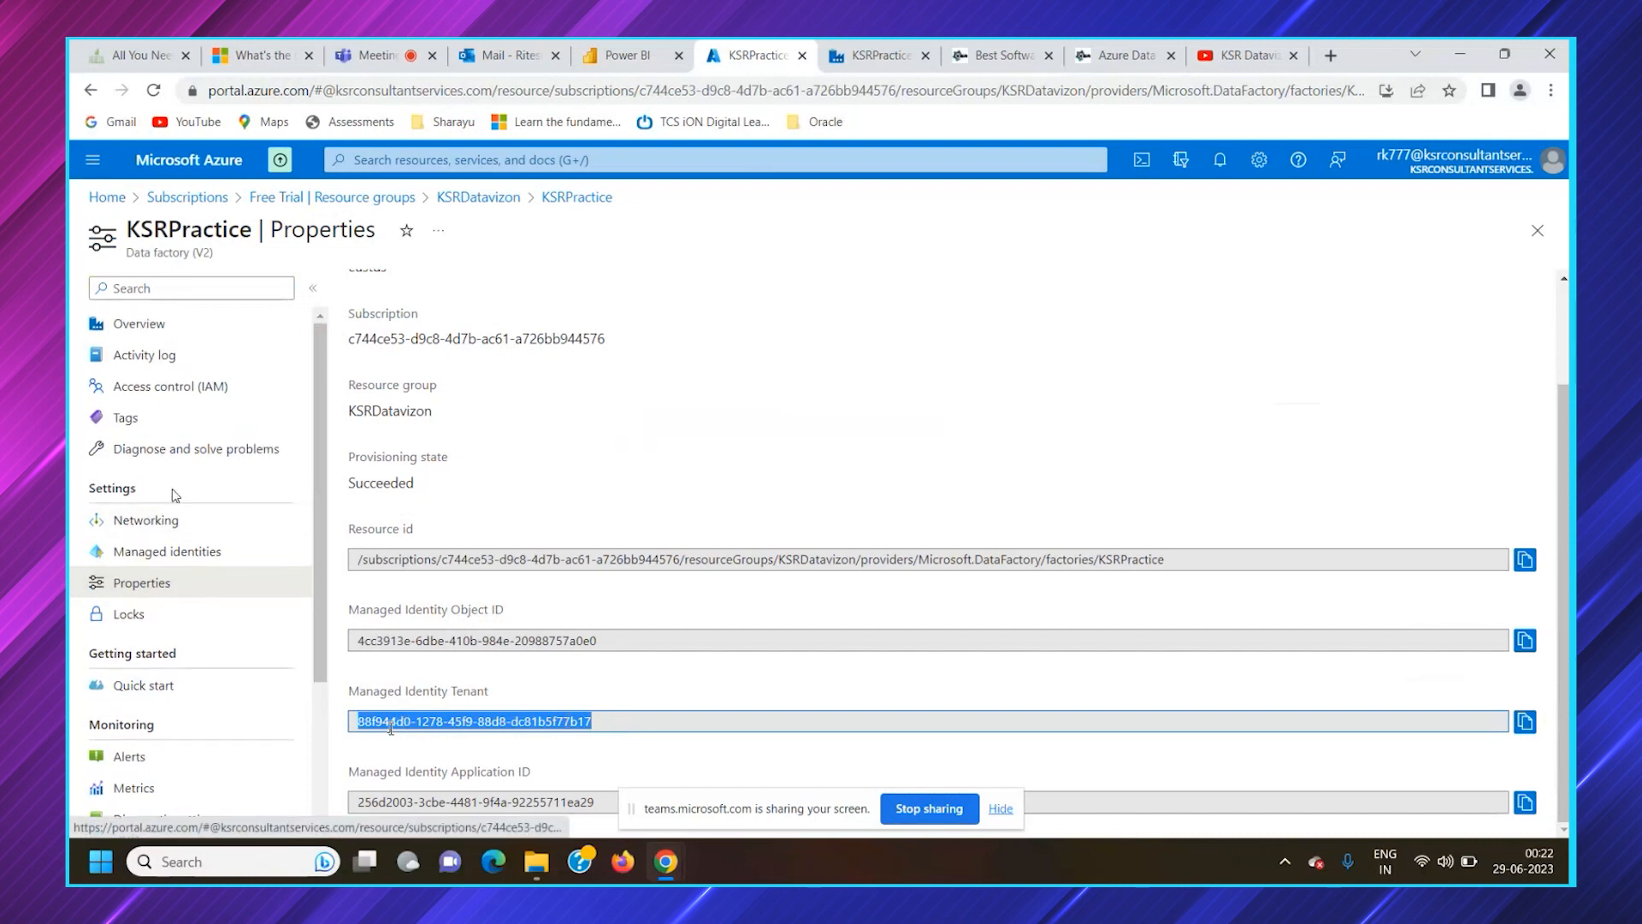
left_click(156, 387)
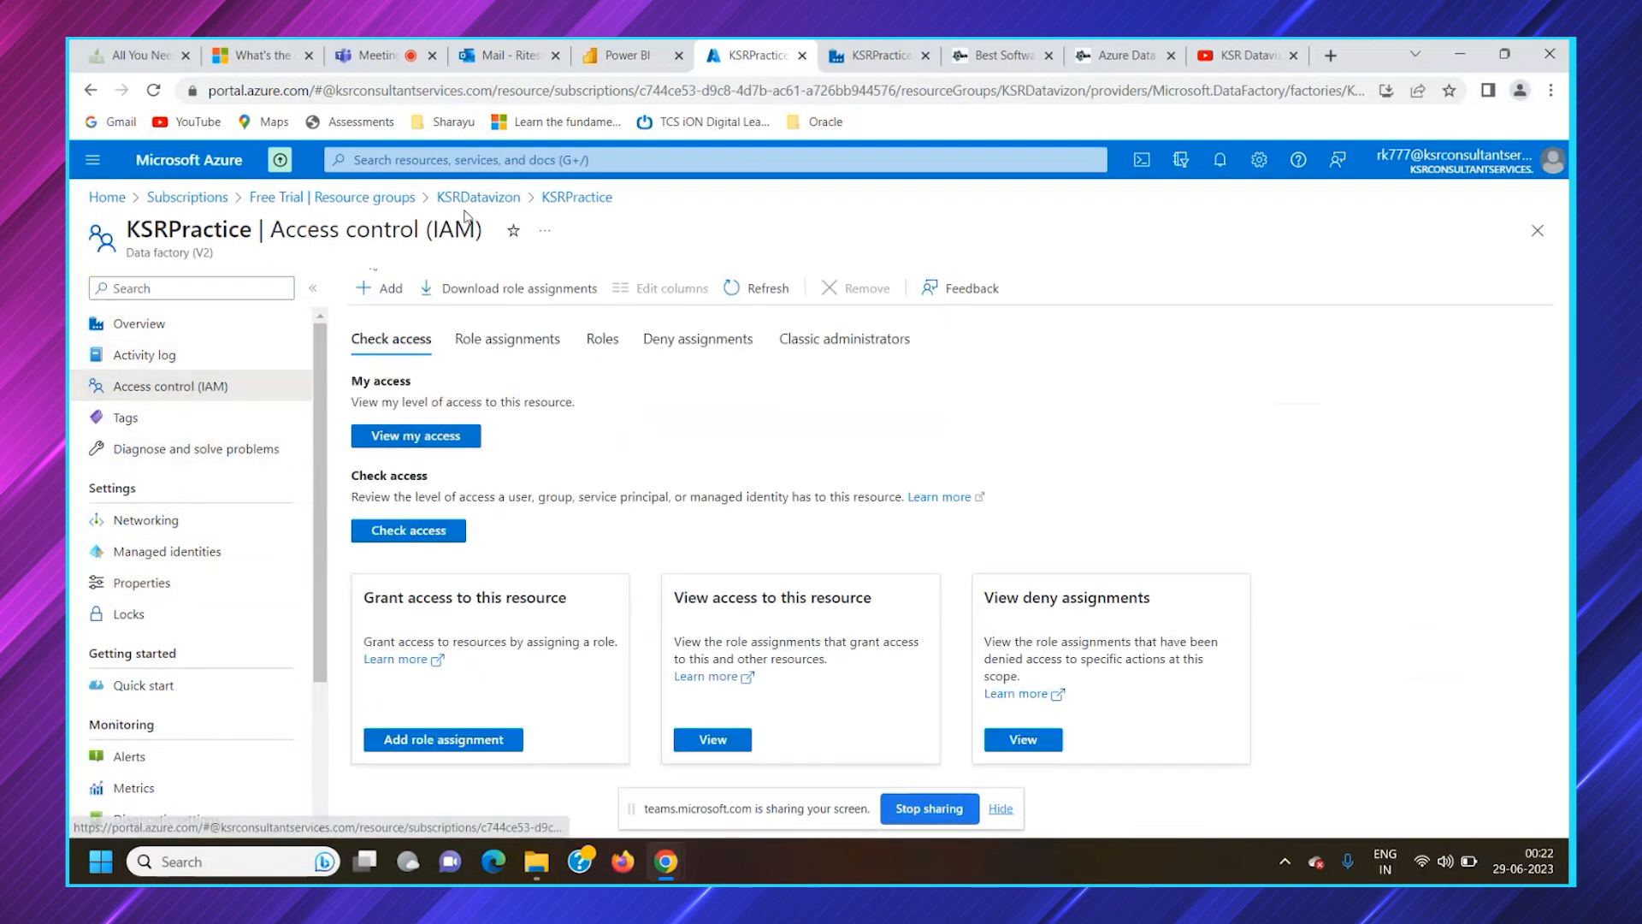
left_click(419, 440)
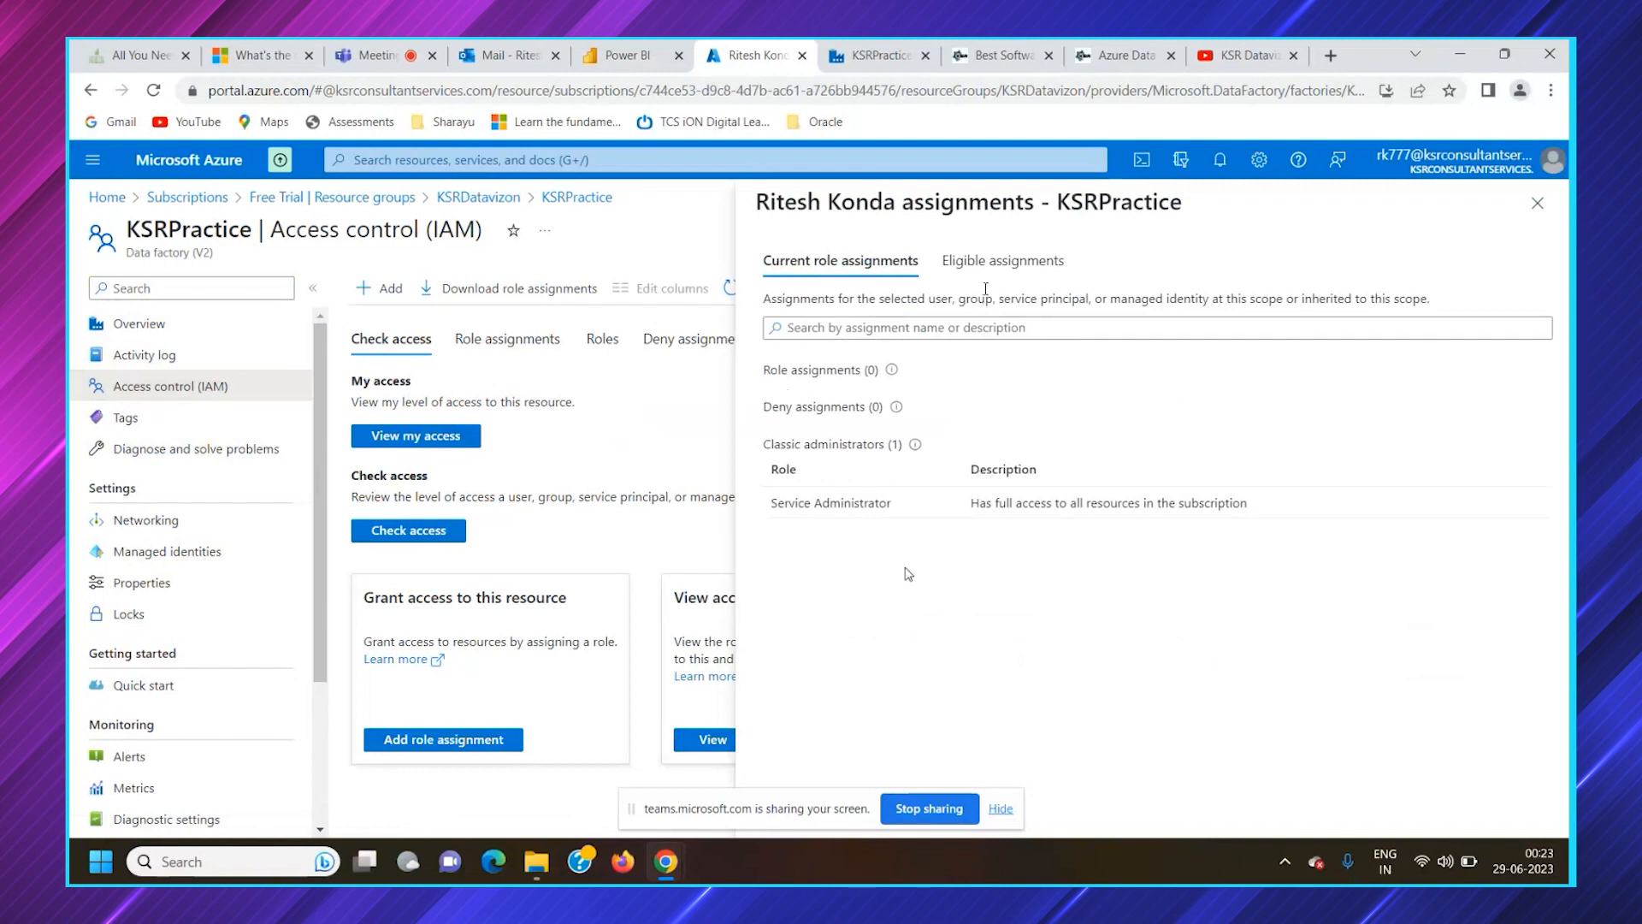
left_click(948, 328)
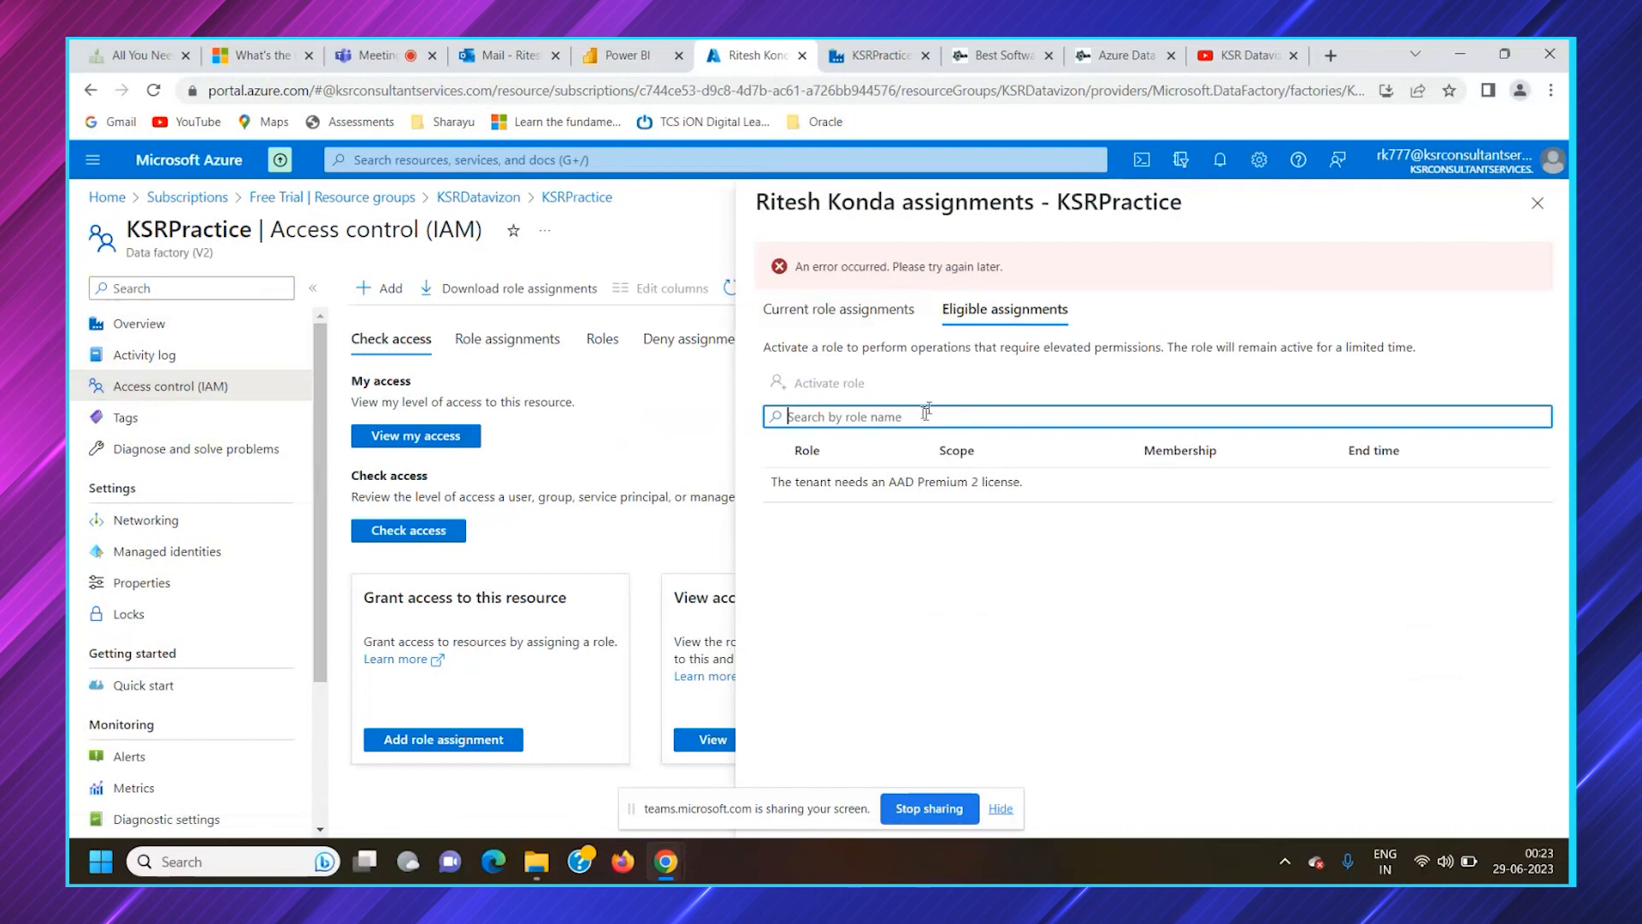
left_click(847, 315)
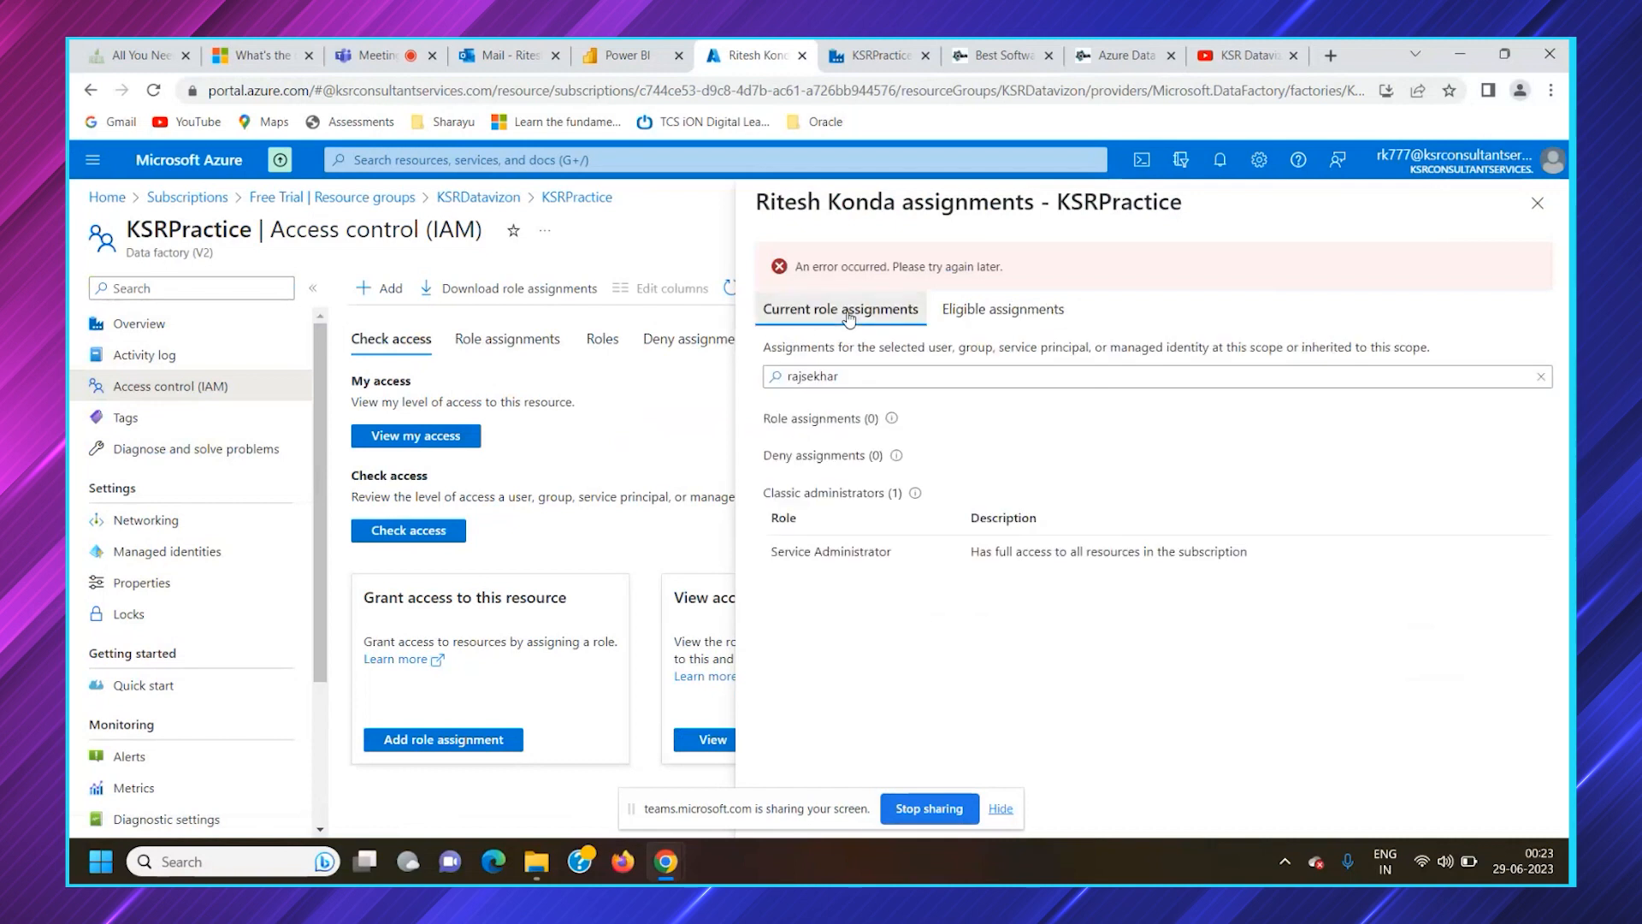
left_click_drag(879, 378, 764, 382)
key("BackSpace")
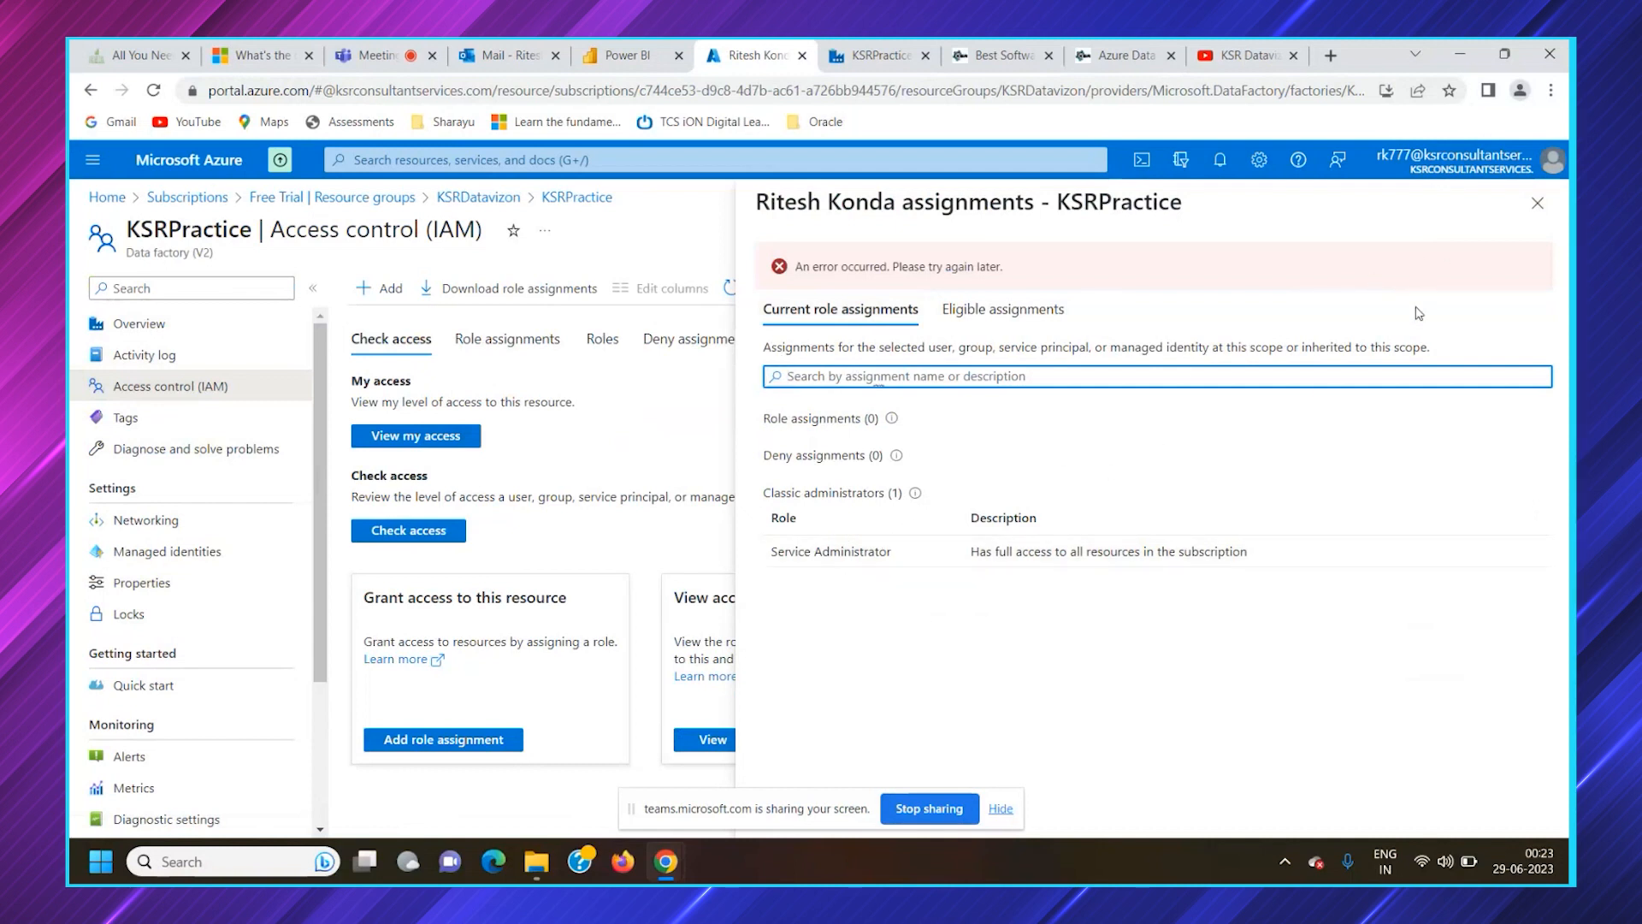
left_click(1550, 212)
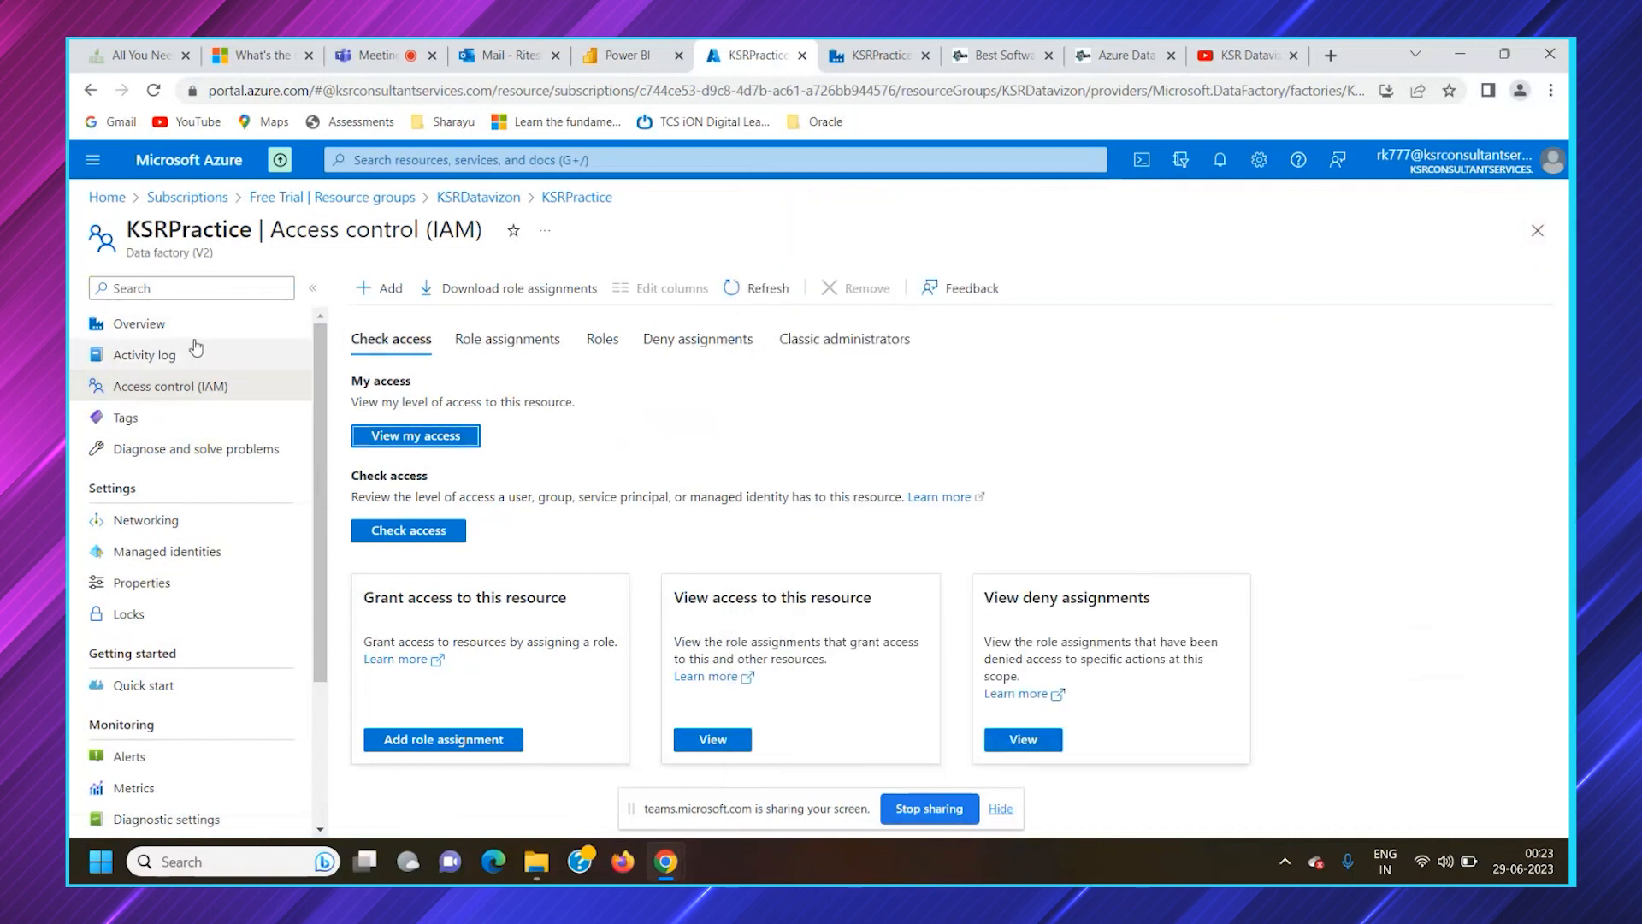
left_click(86, 321)
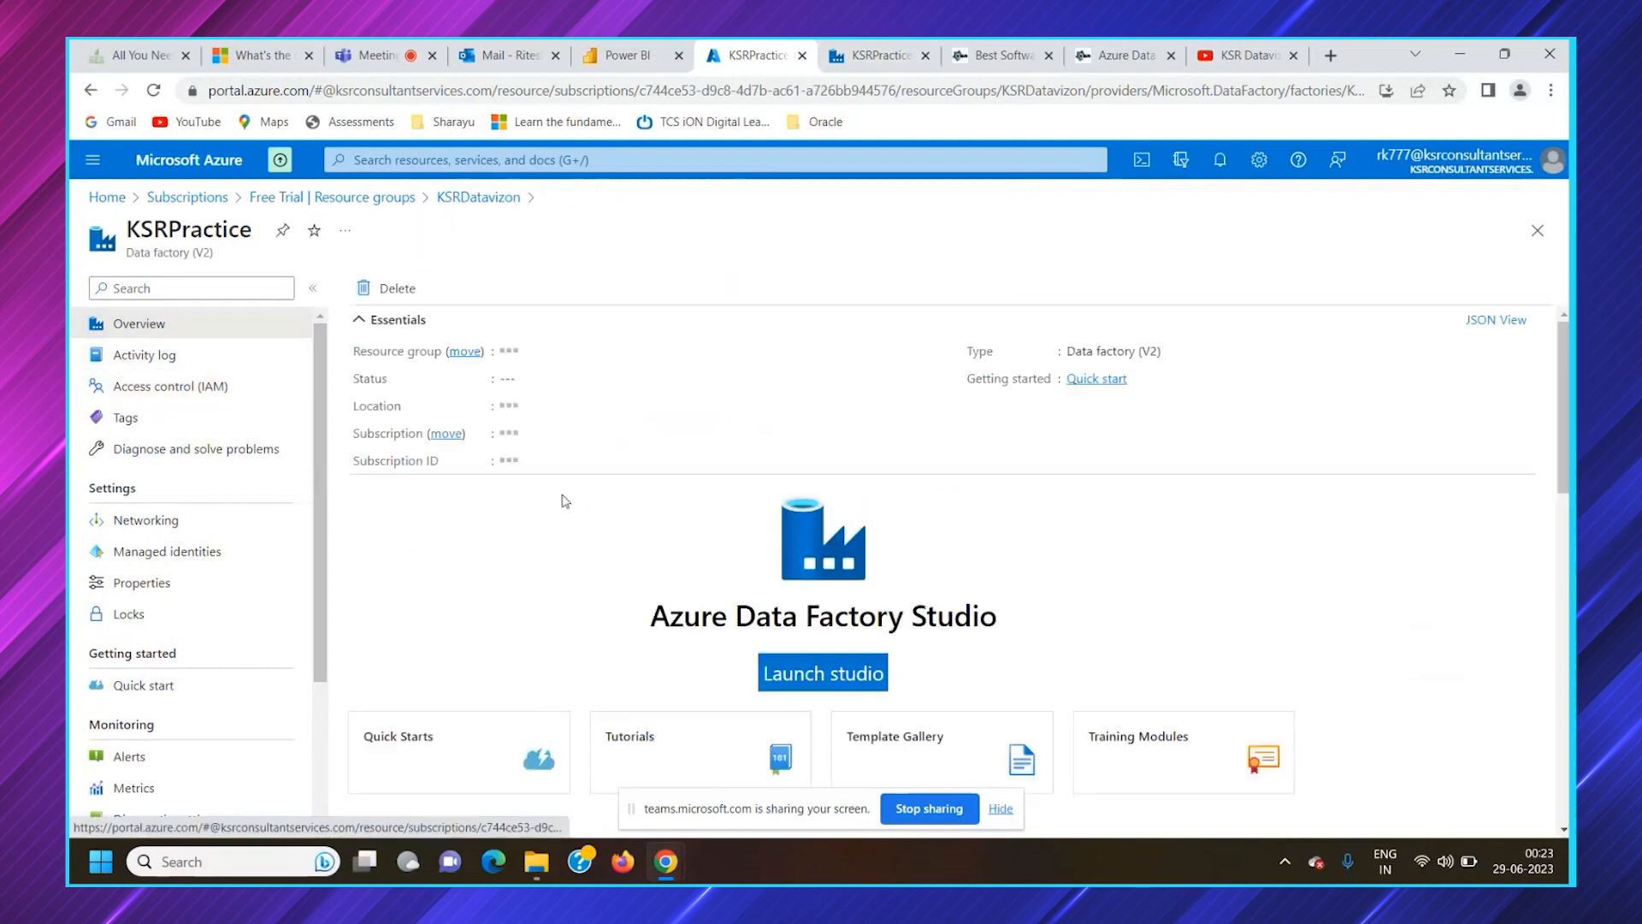
Switch to Data Factory Studio and open its Author workspace with the Data flows and Pipelines groups expanded
left_click(880, 57)
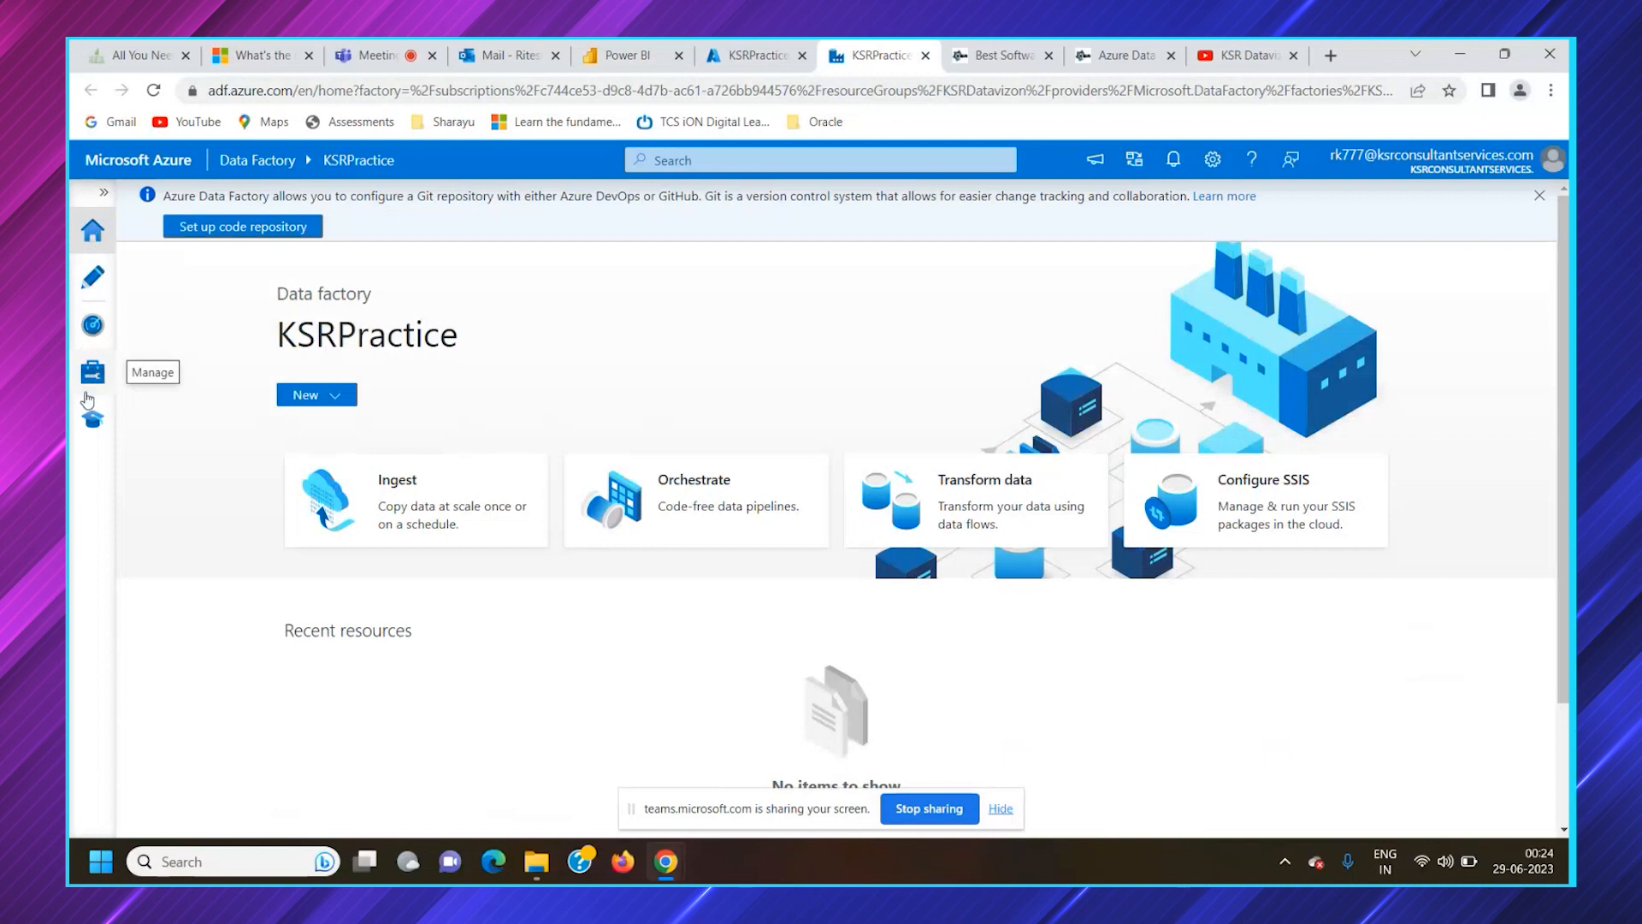
left_click(97, 294)
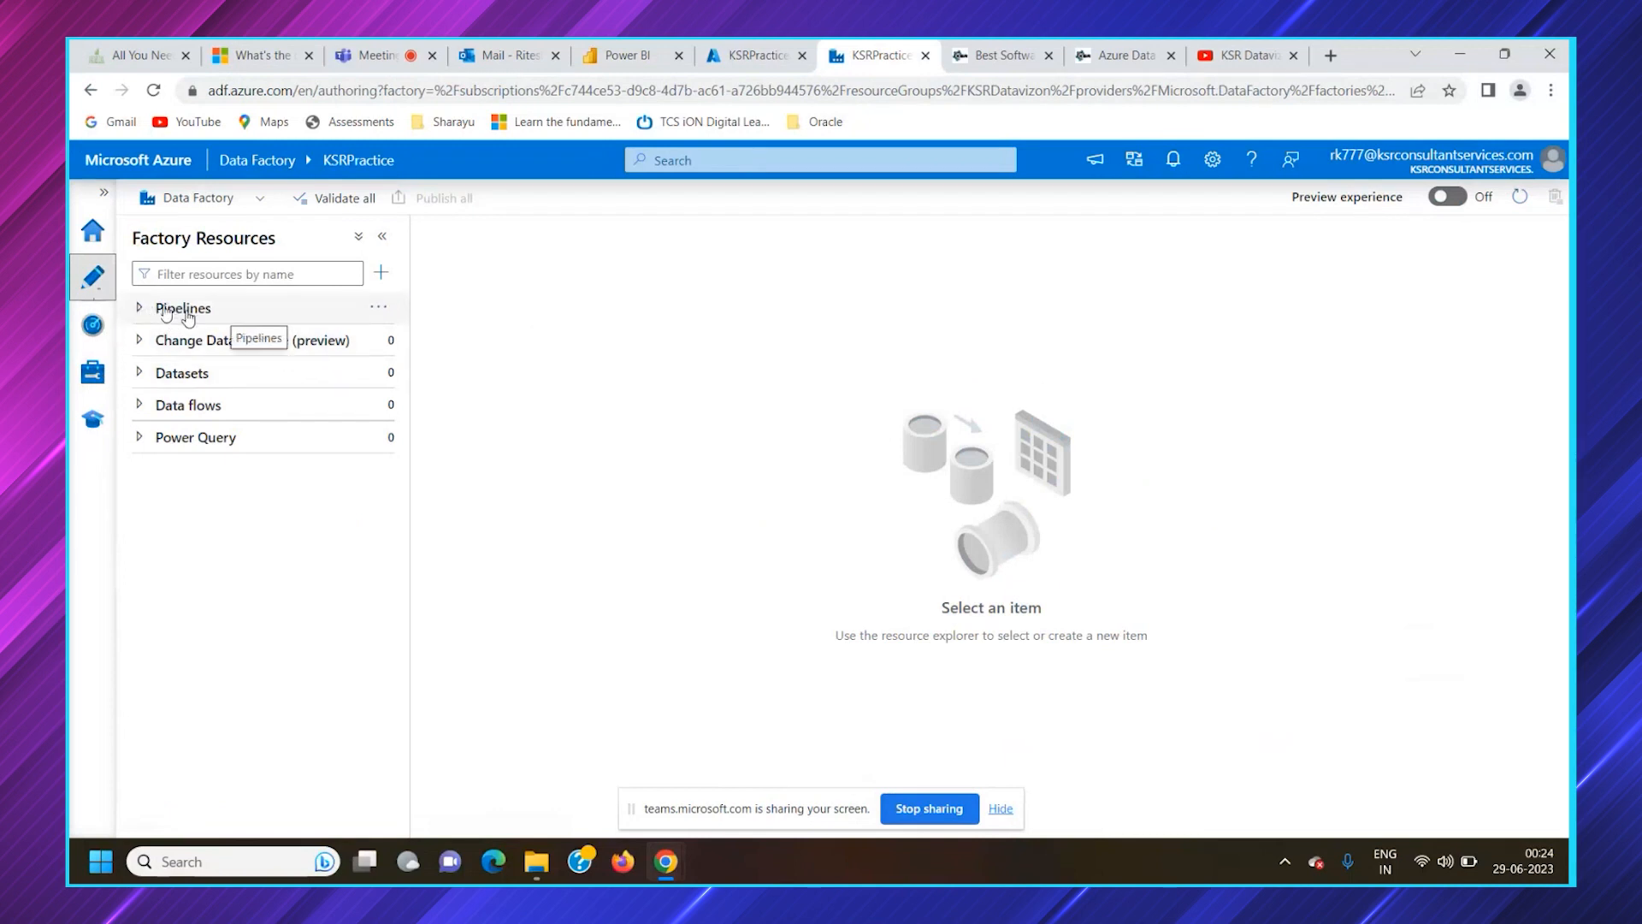
left_click(160, 411)
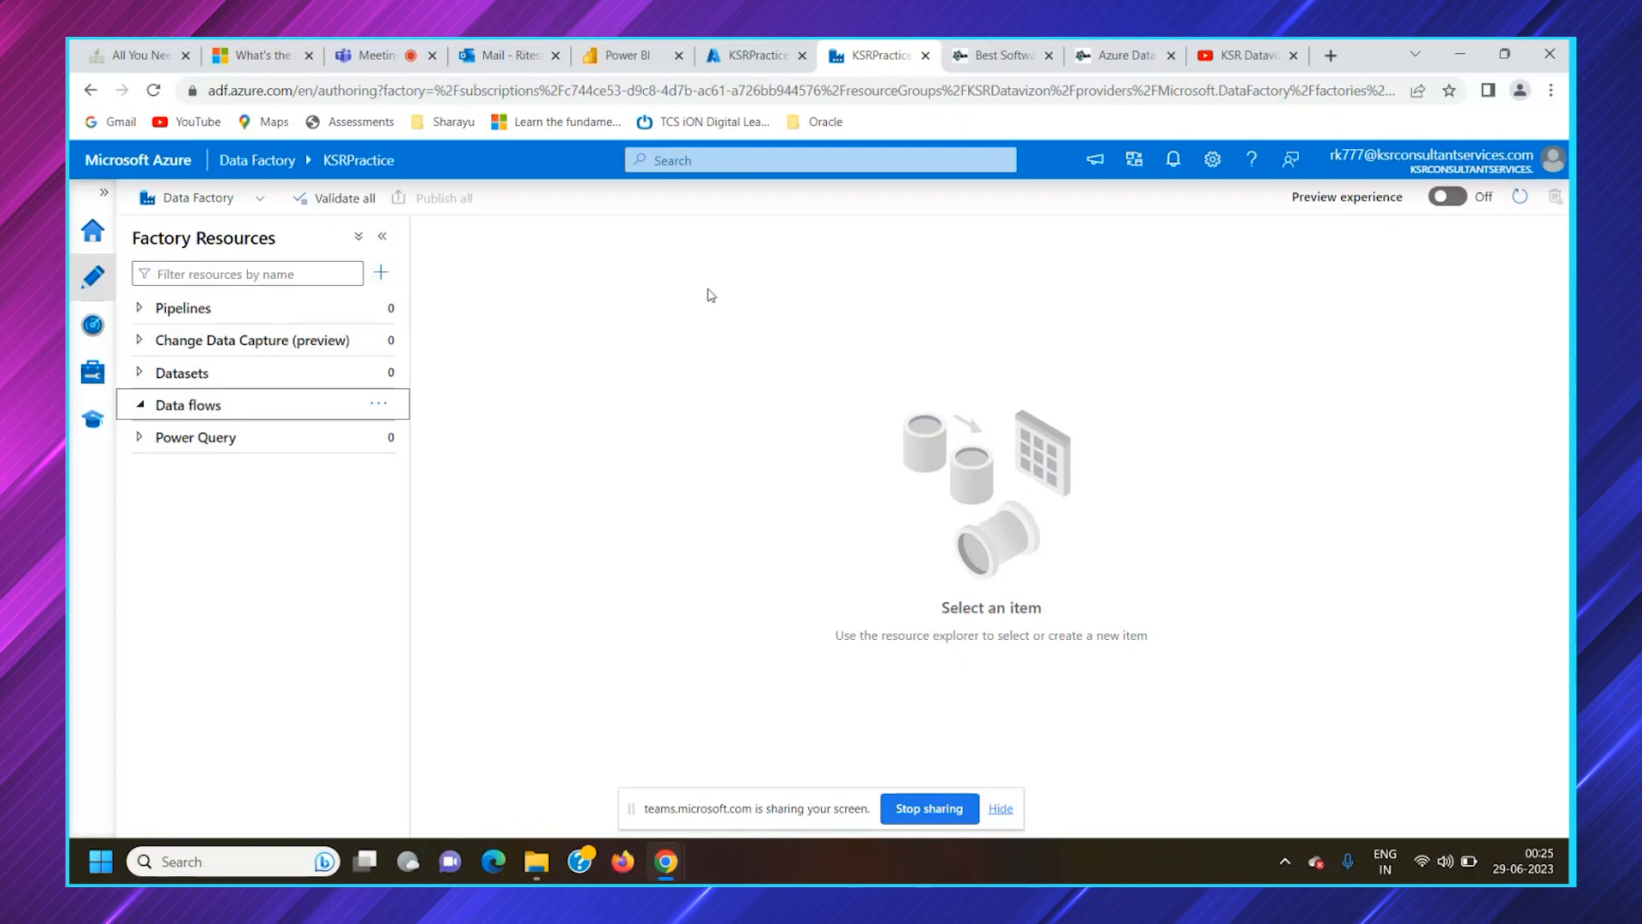
left_click(145, 311)
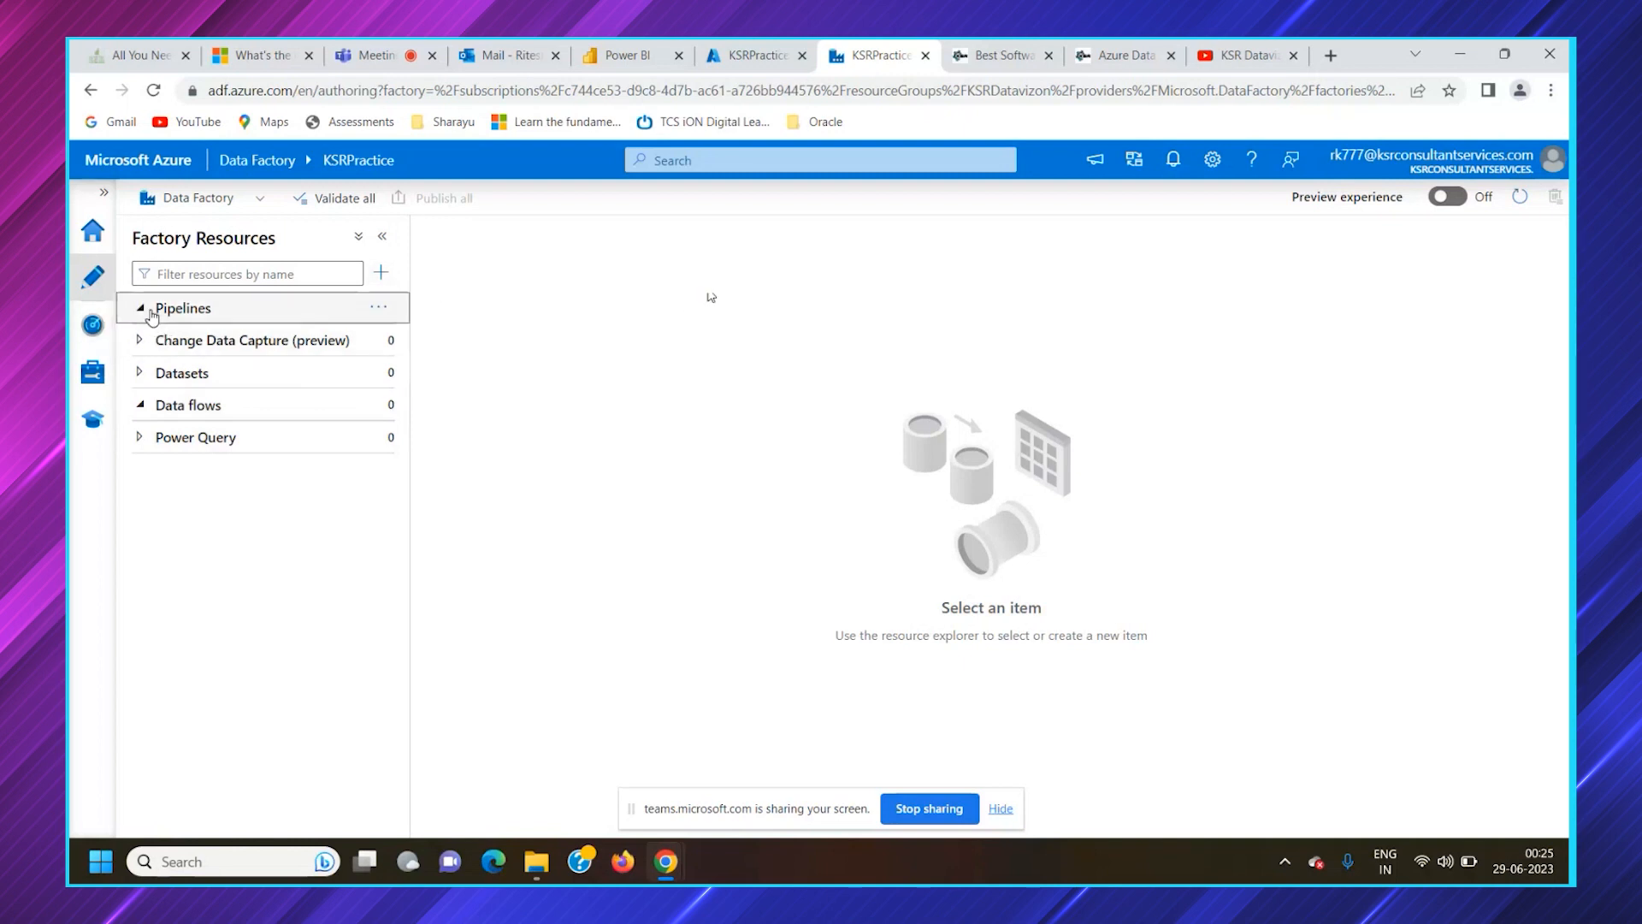
Create a new blank pipeline in the factory and name it Copy_Data_Pipeline
left_click(380, 274)
mouse_move(425, 299)
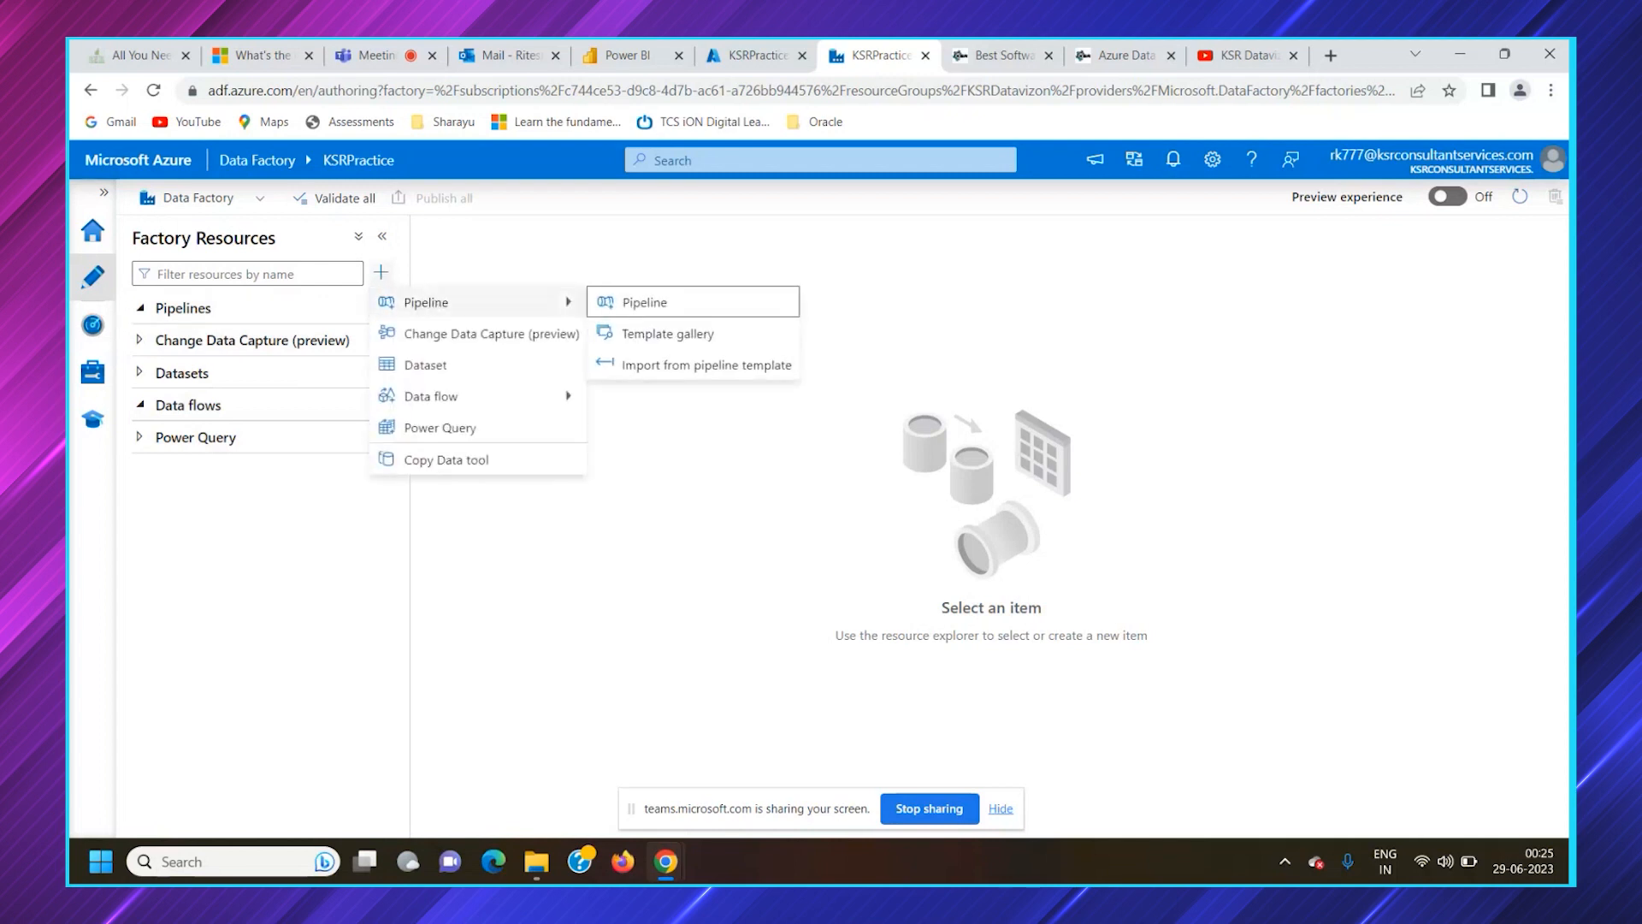
left_click(644, 303)
double_click(1331, 407)
type("copy_Data")
type("_Activit")
key("BackSpace")
key("BackSpace")
key("BackSpace")
key("BackSpace")
key("BackSpace")
type("Pipeline")
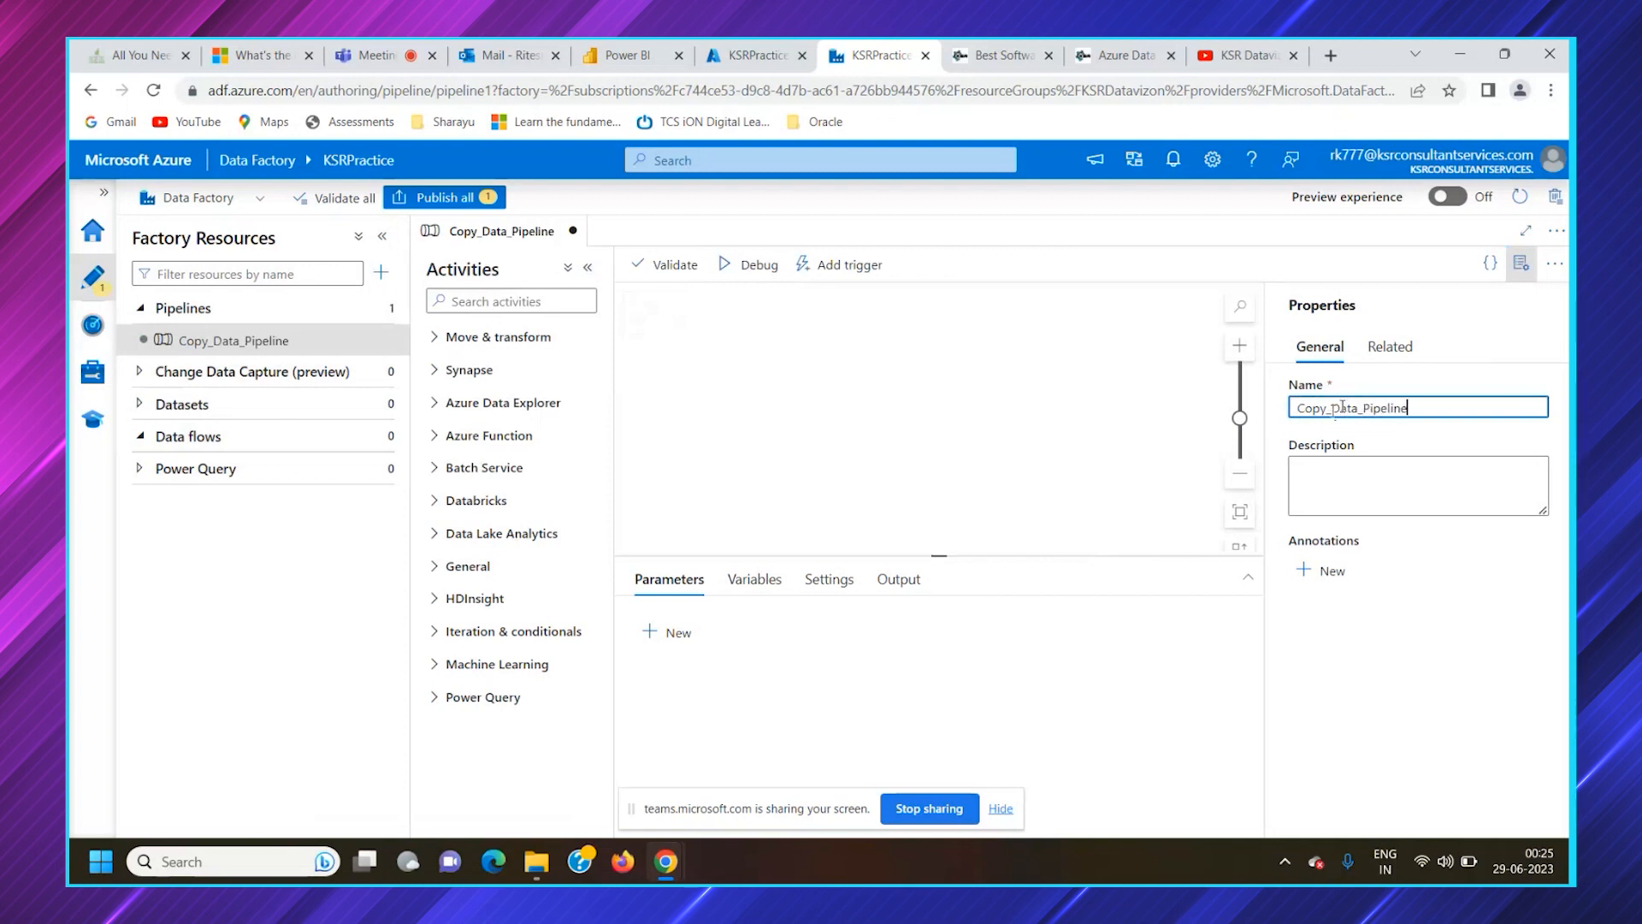
Replace the underscores in the pipeline's name with spaces so it reads Copy Data Pipeline
left_click(1330, 411)
key("BackSpace")
left_click(1362, 410)
key("BackSpace")
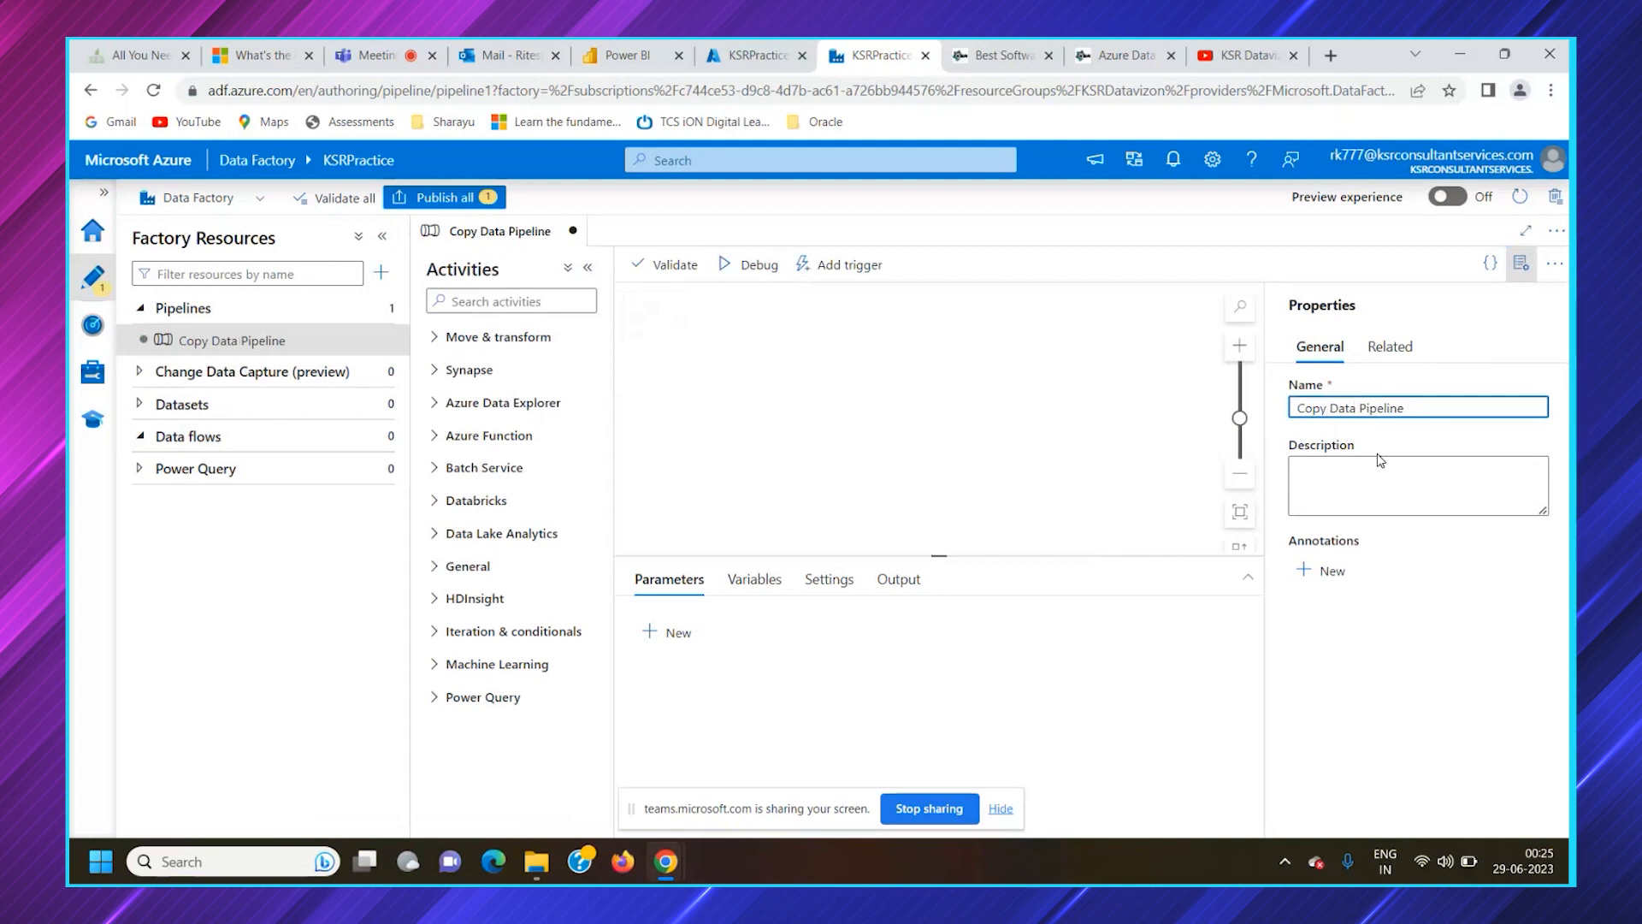
Rename the pipeline back to Copy_Data_Pipeline, using underscores in place of the spaces
key("BackSpace")
type("_Data_")
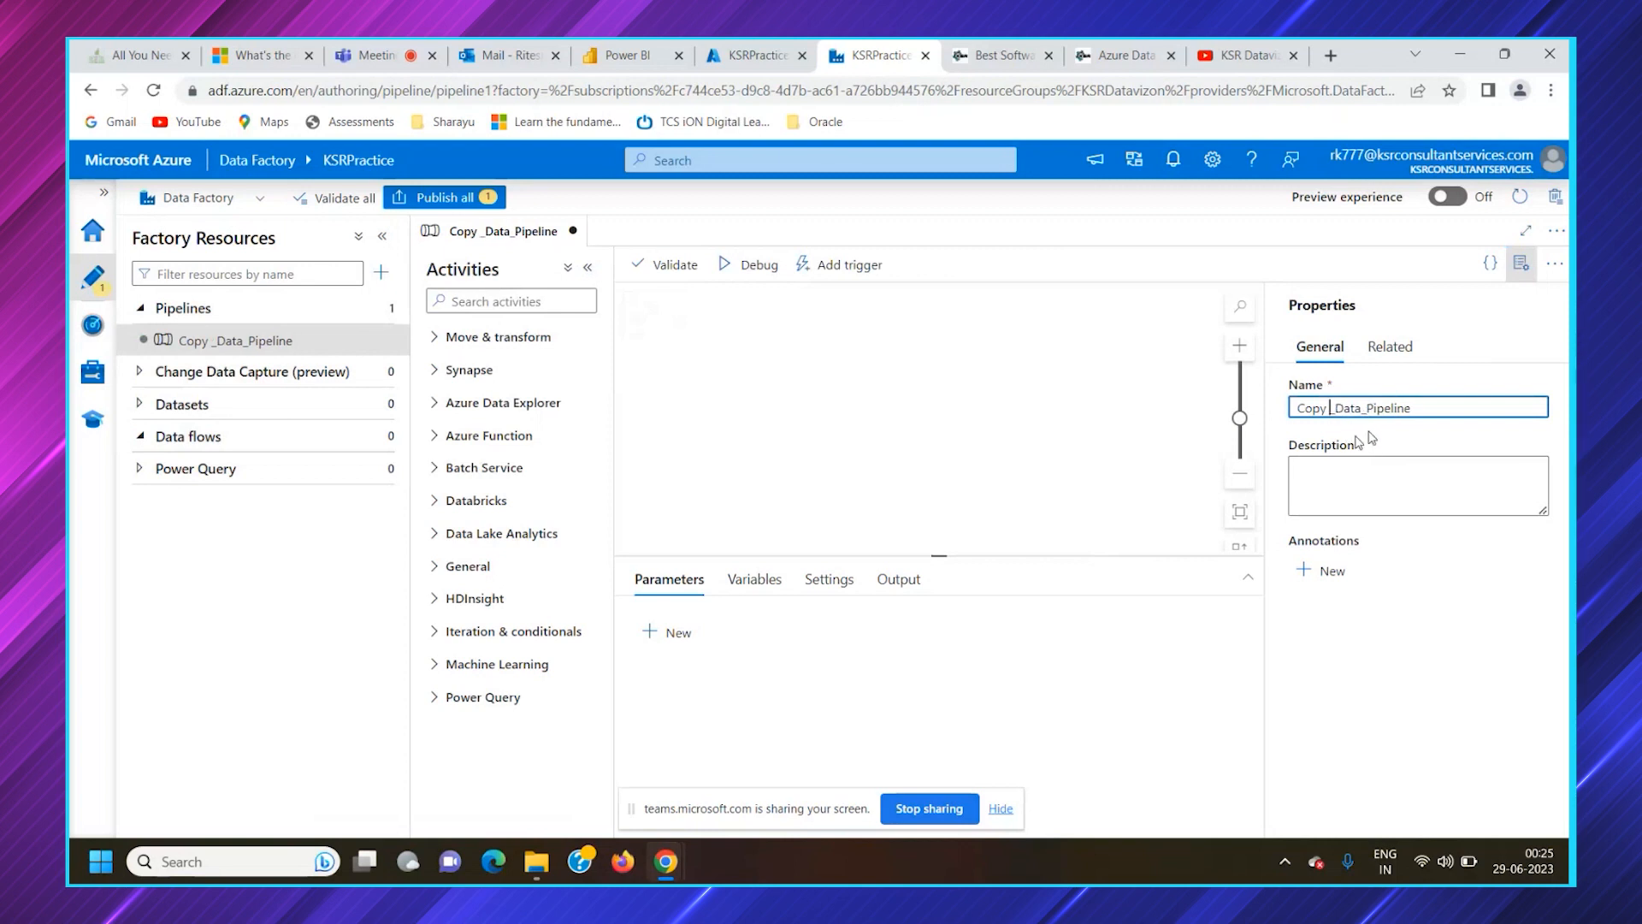
key("BackSpace")
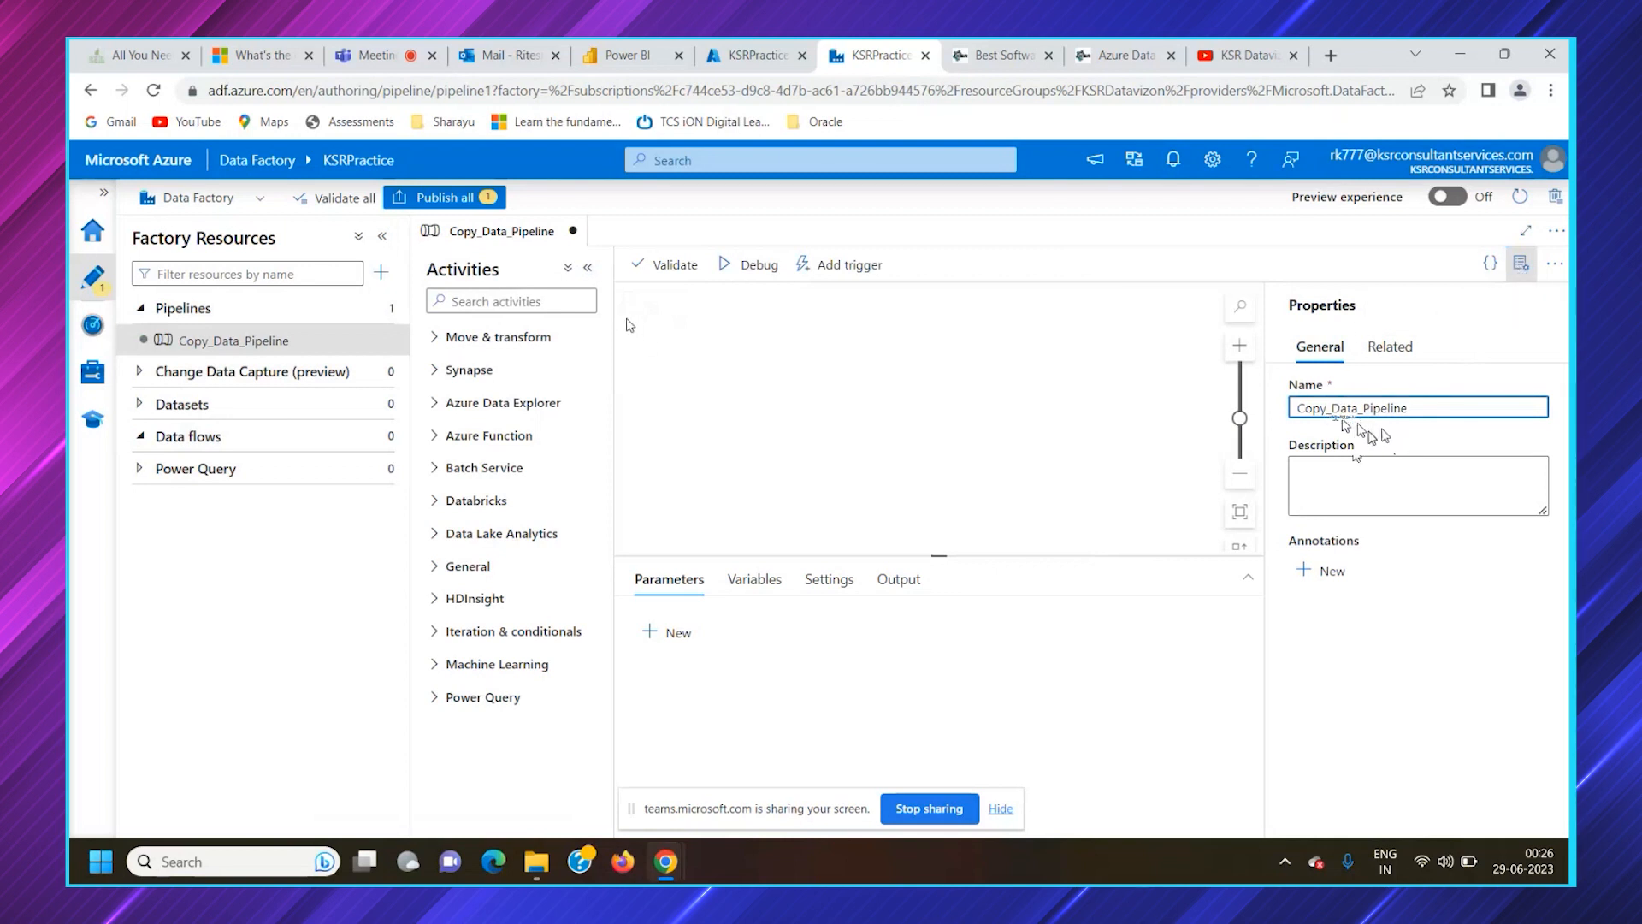
mouse_move(380, 314)
left_click(381, 272)
mouse_move(470, 303)
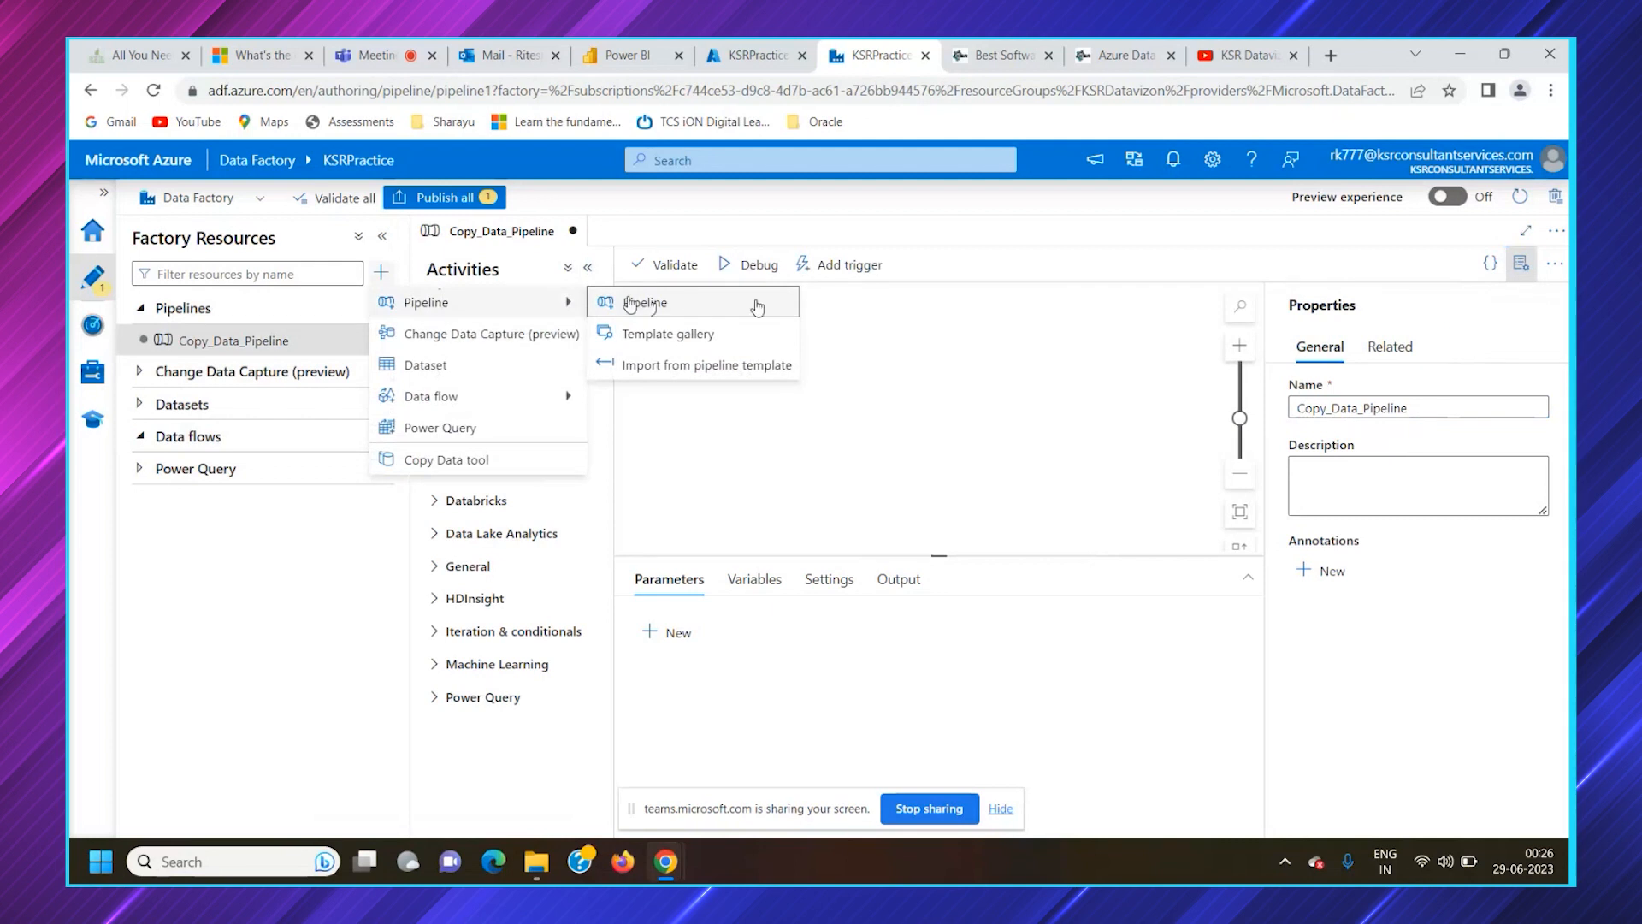
left_click(1189, 377)
left_click(1552, 267)
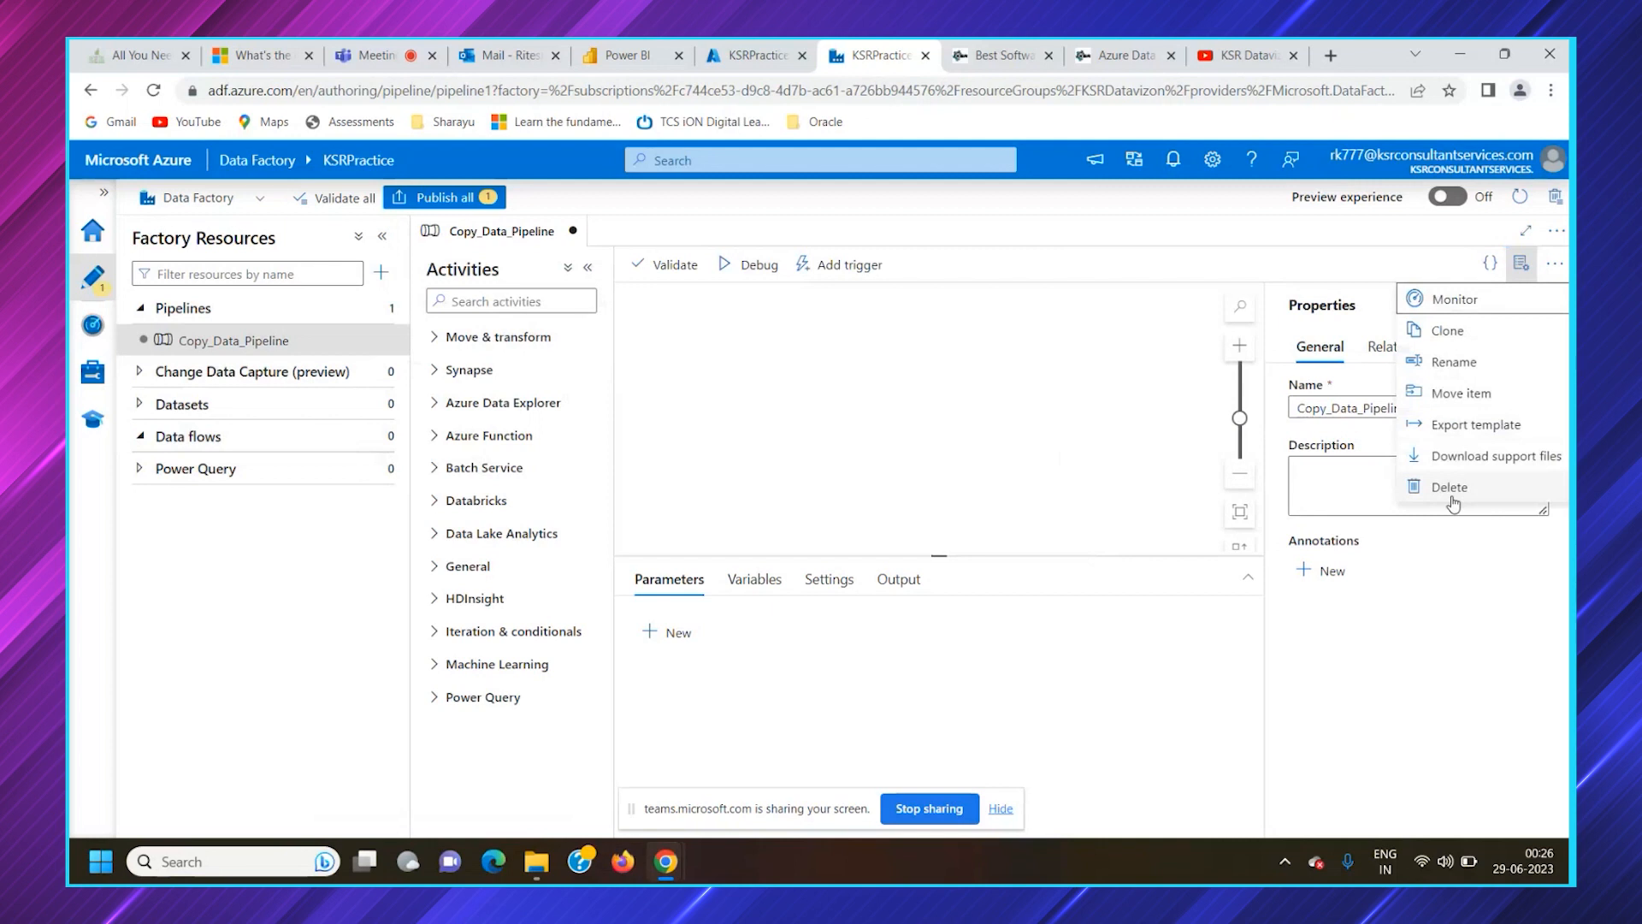
left_click(1519, 277)
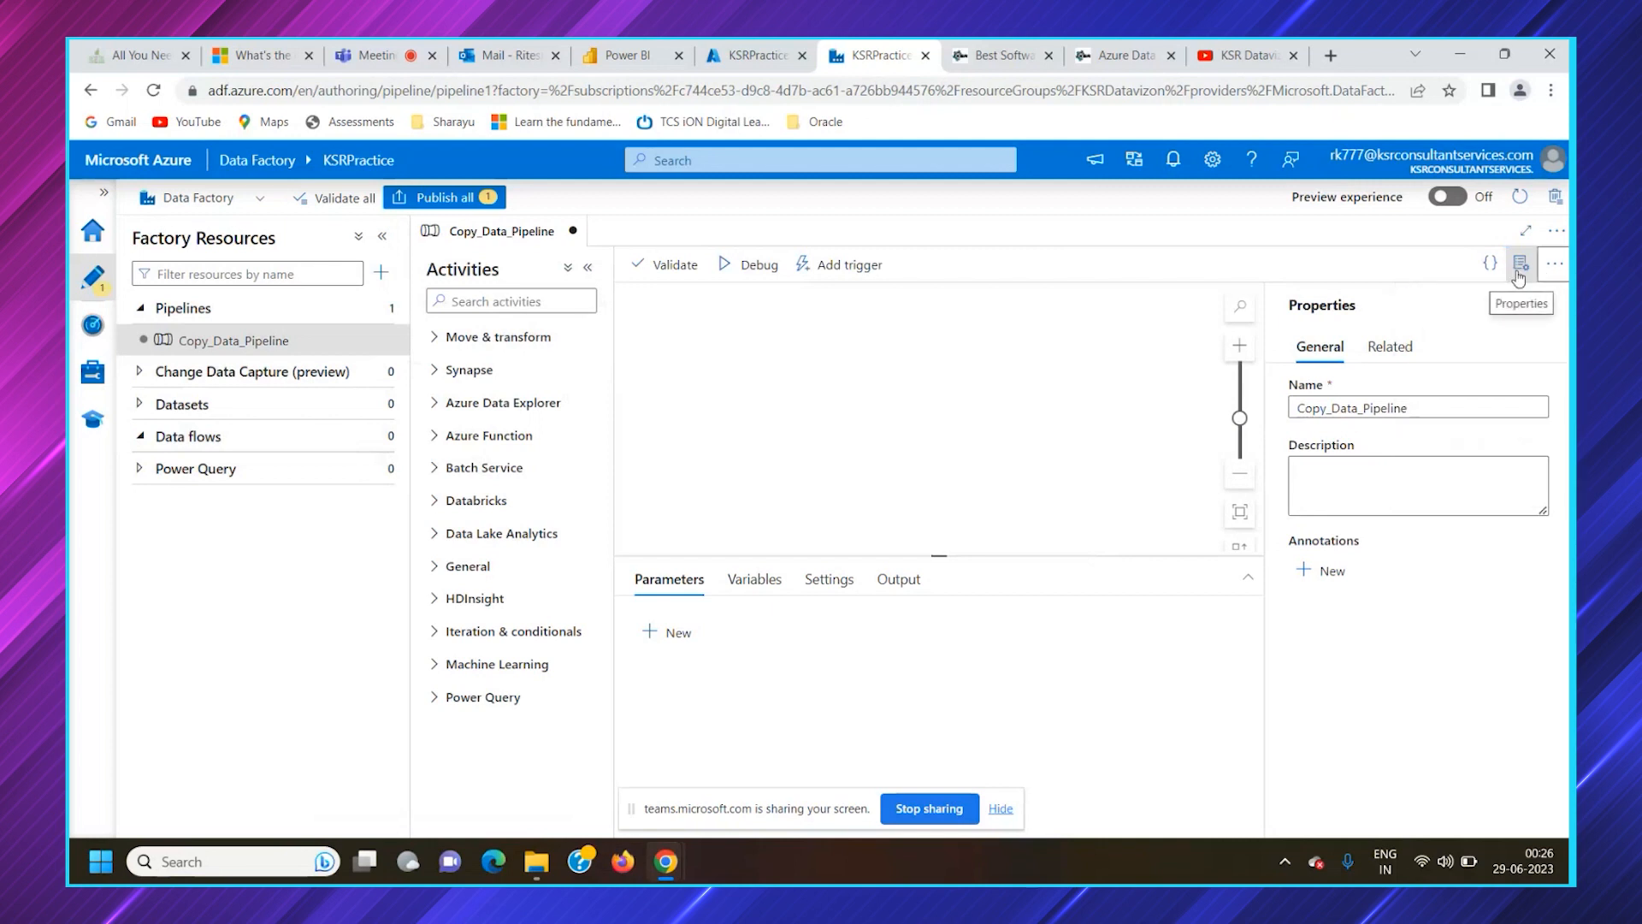
Review the pipeline's related and general properties and examine its JSON code without changing it
left_click(1392, 346)
left_click(1320, 346)
left_click(1363, 453)
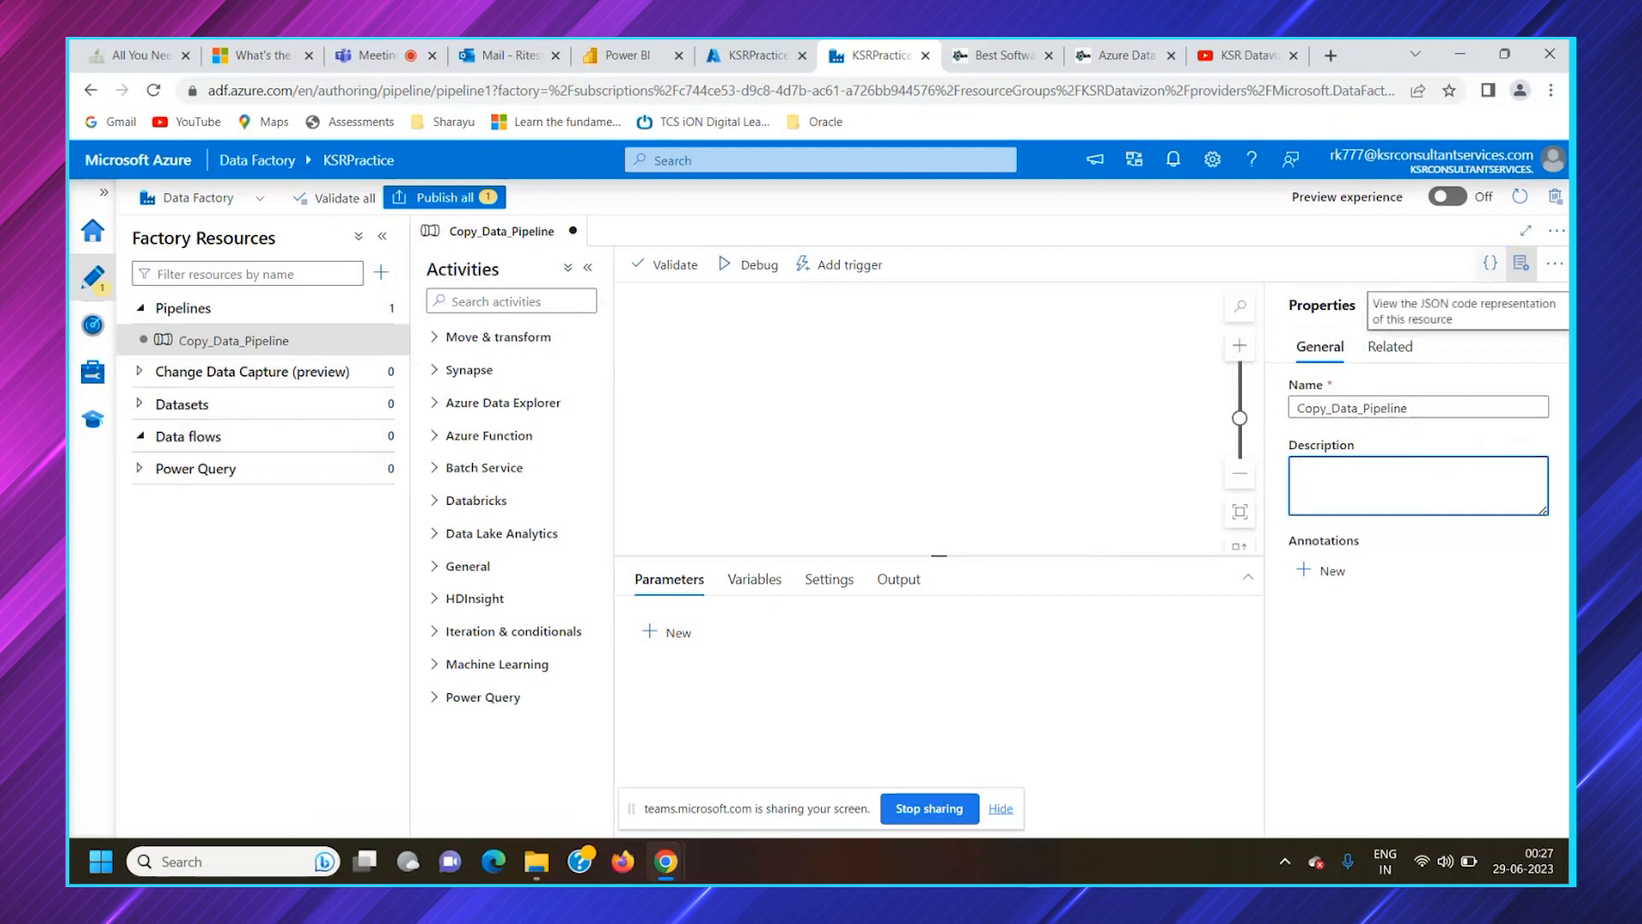
left_click(1490, 275)
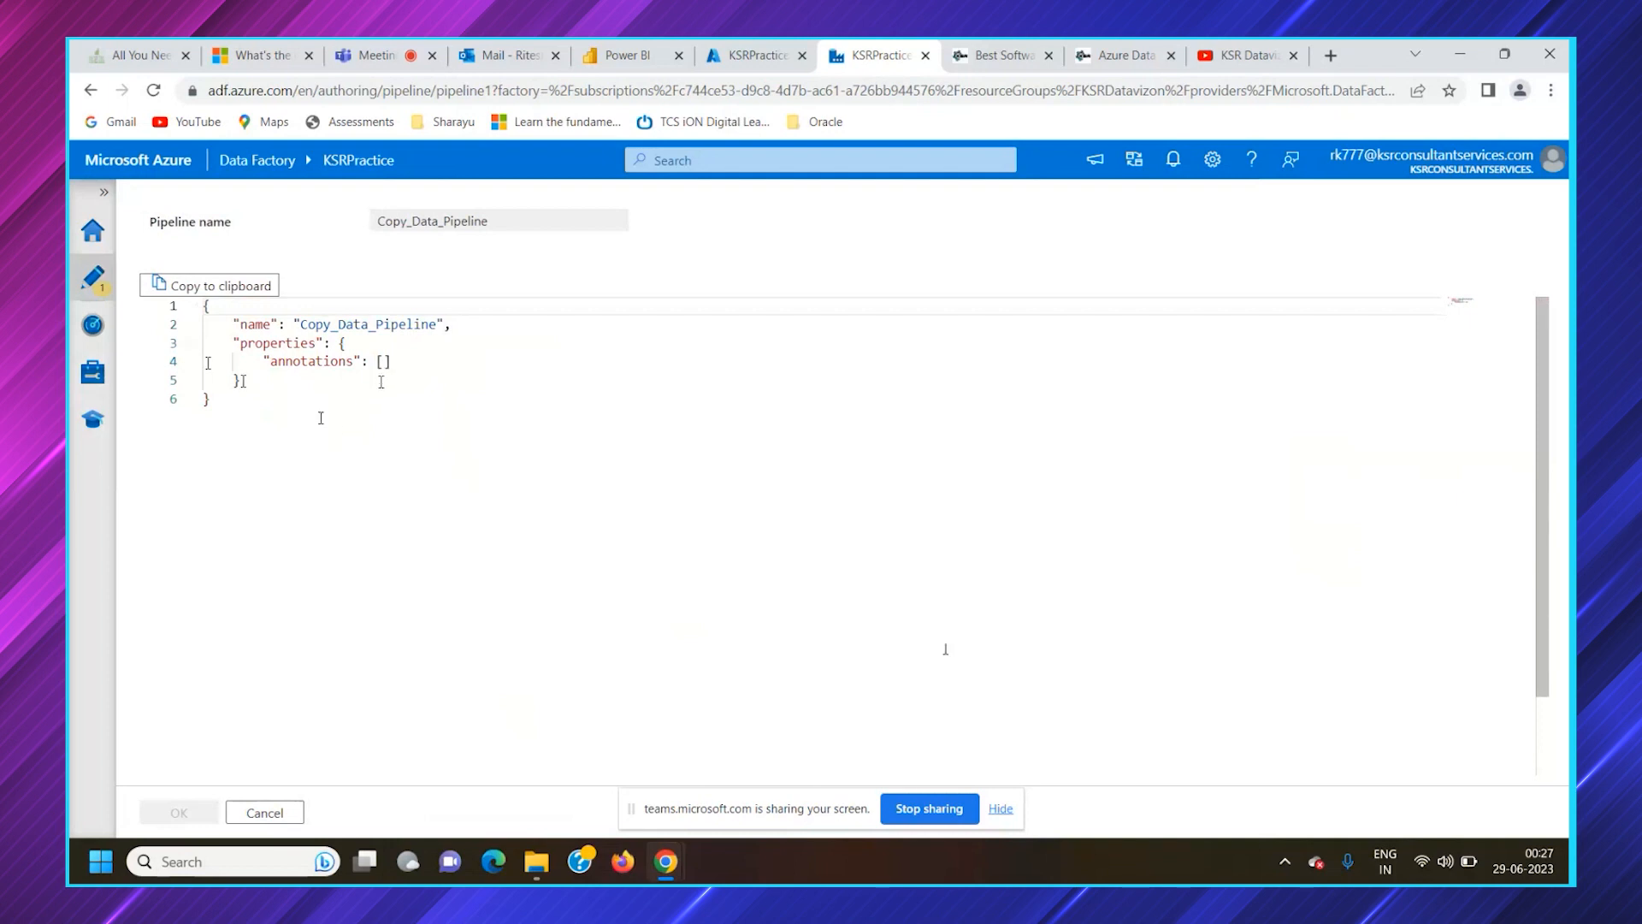
left_click(280, 808)
left_click(373, 342)
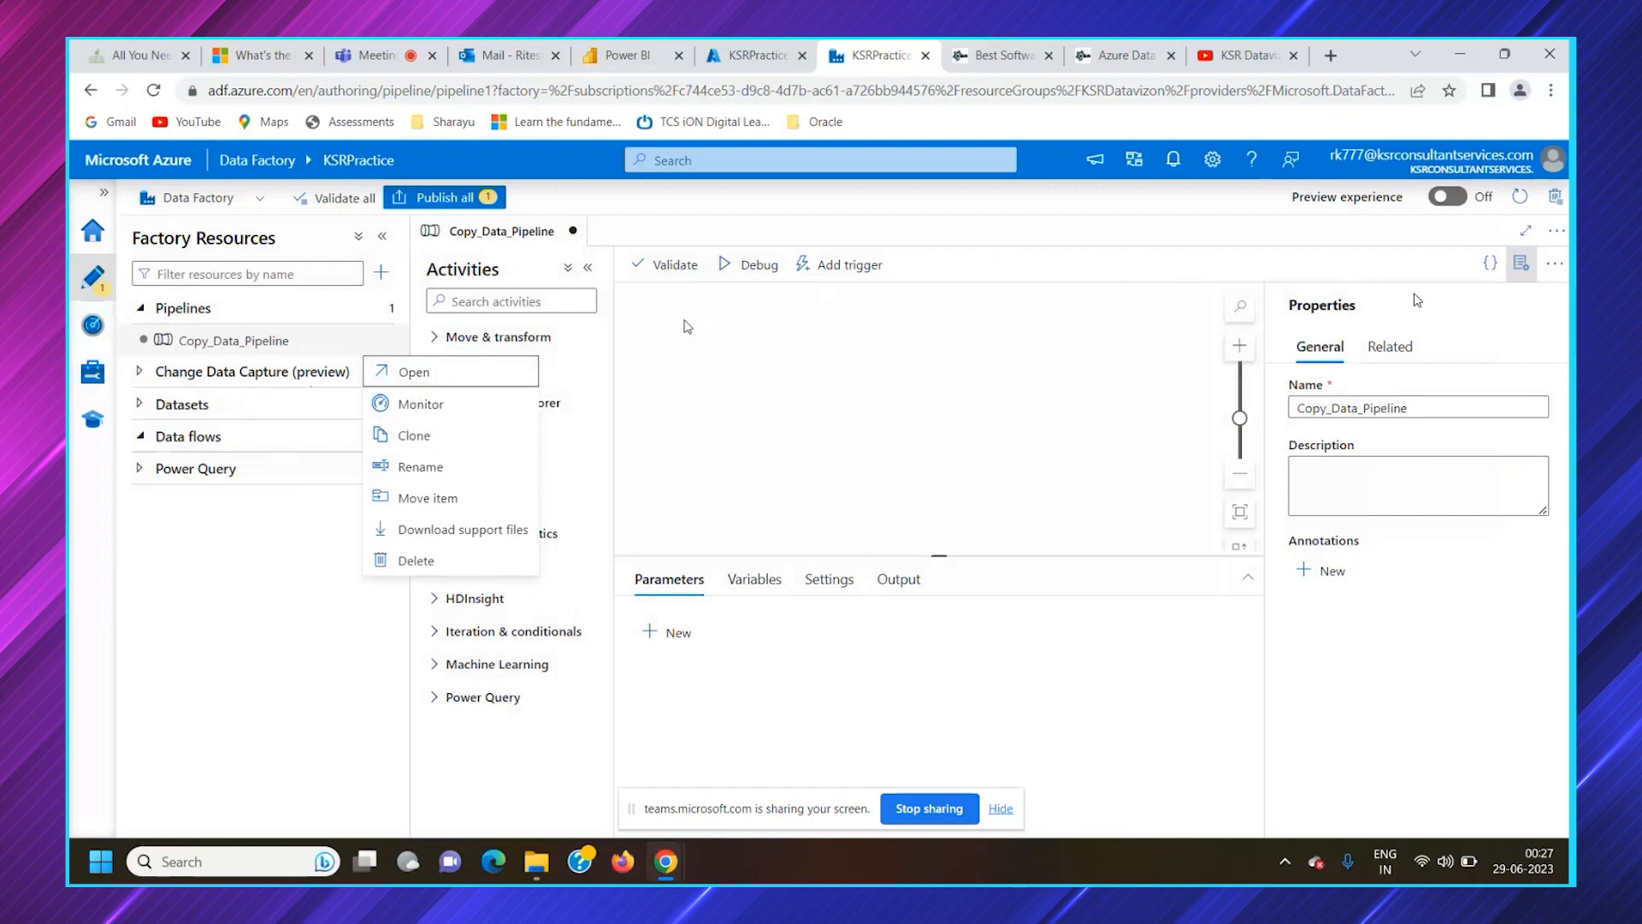
left_click(1490, 264)
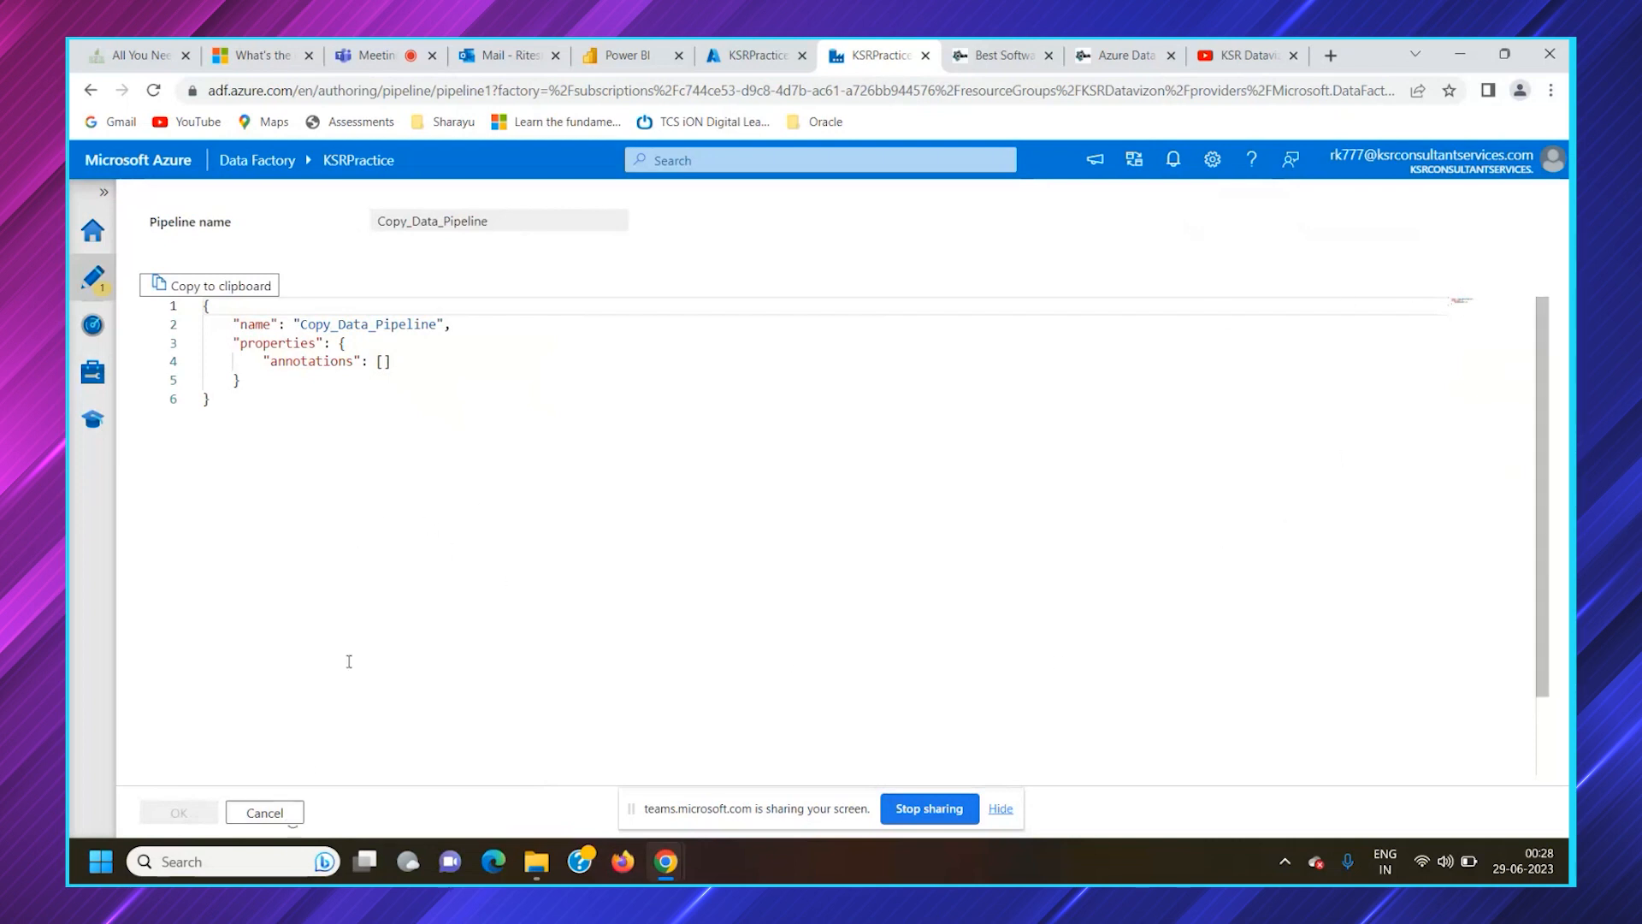
left_click(288, 819)
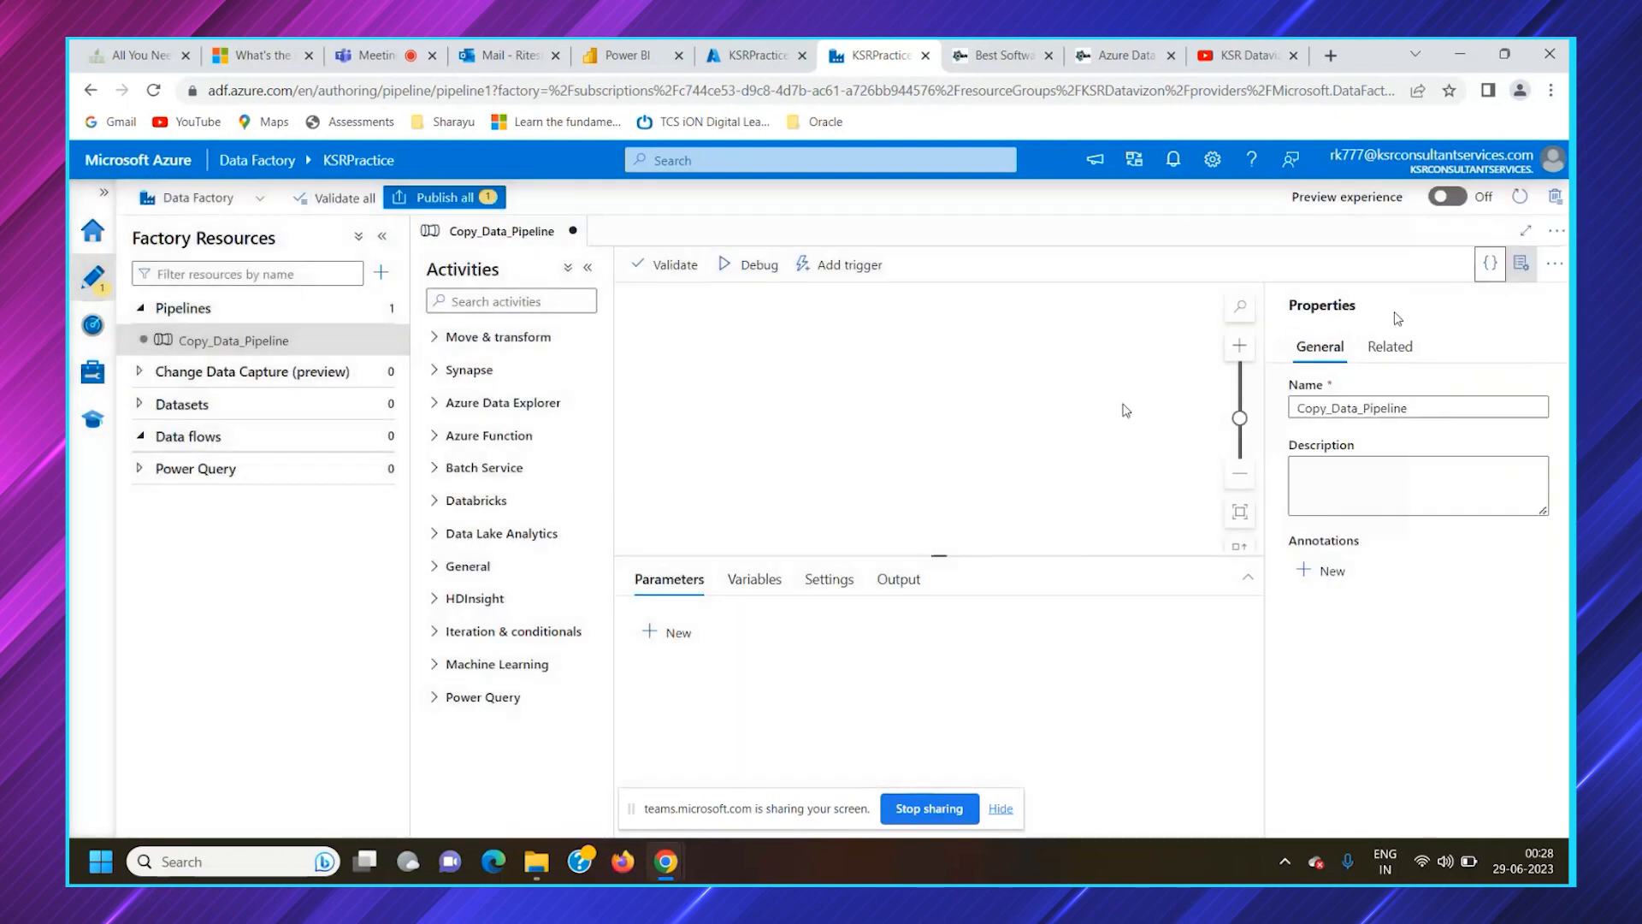
Hide the pipeline's properties and look through the available activity groups with all of them expanded
left_click(1524, 272)
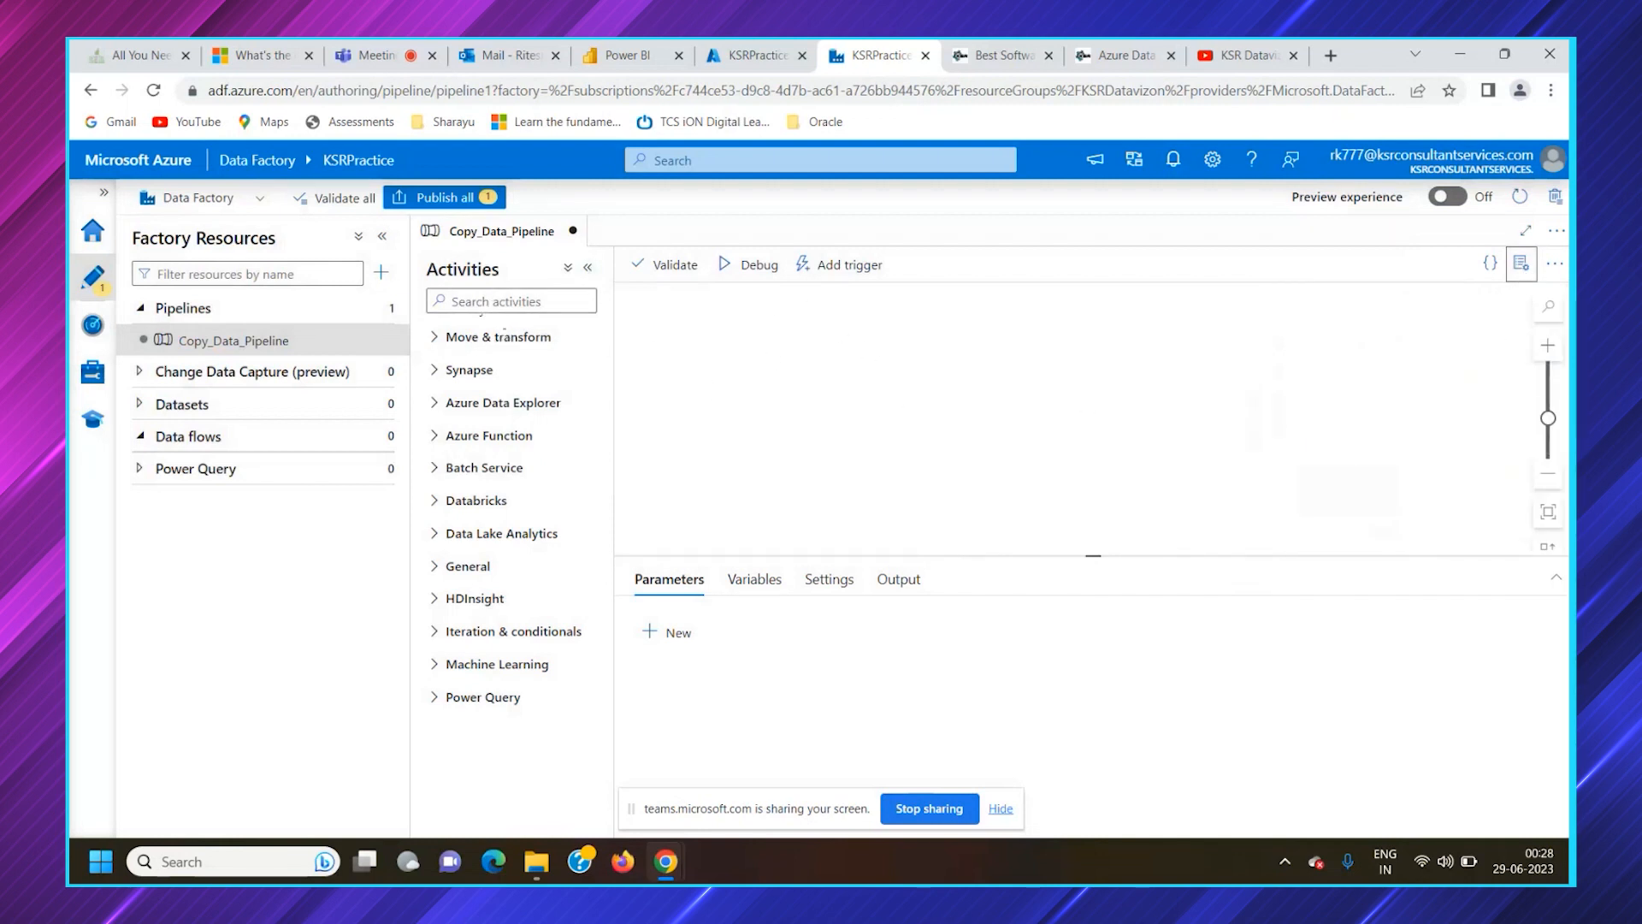
left_click(456, 342)
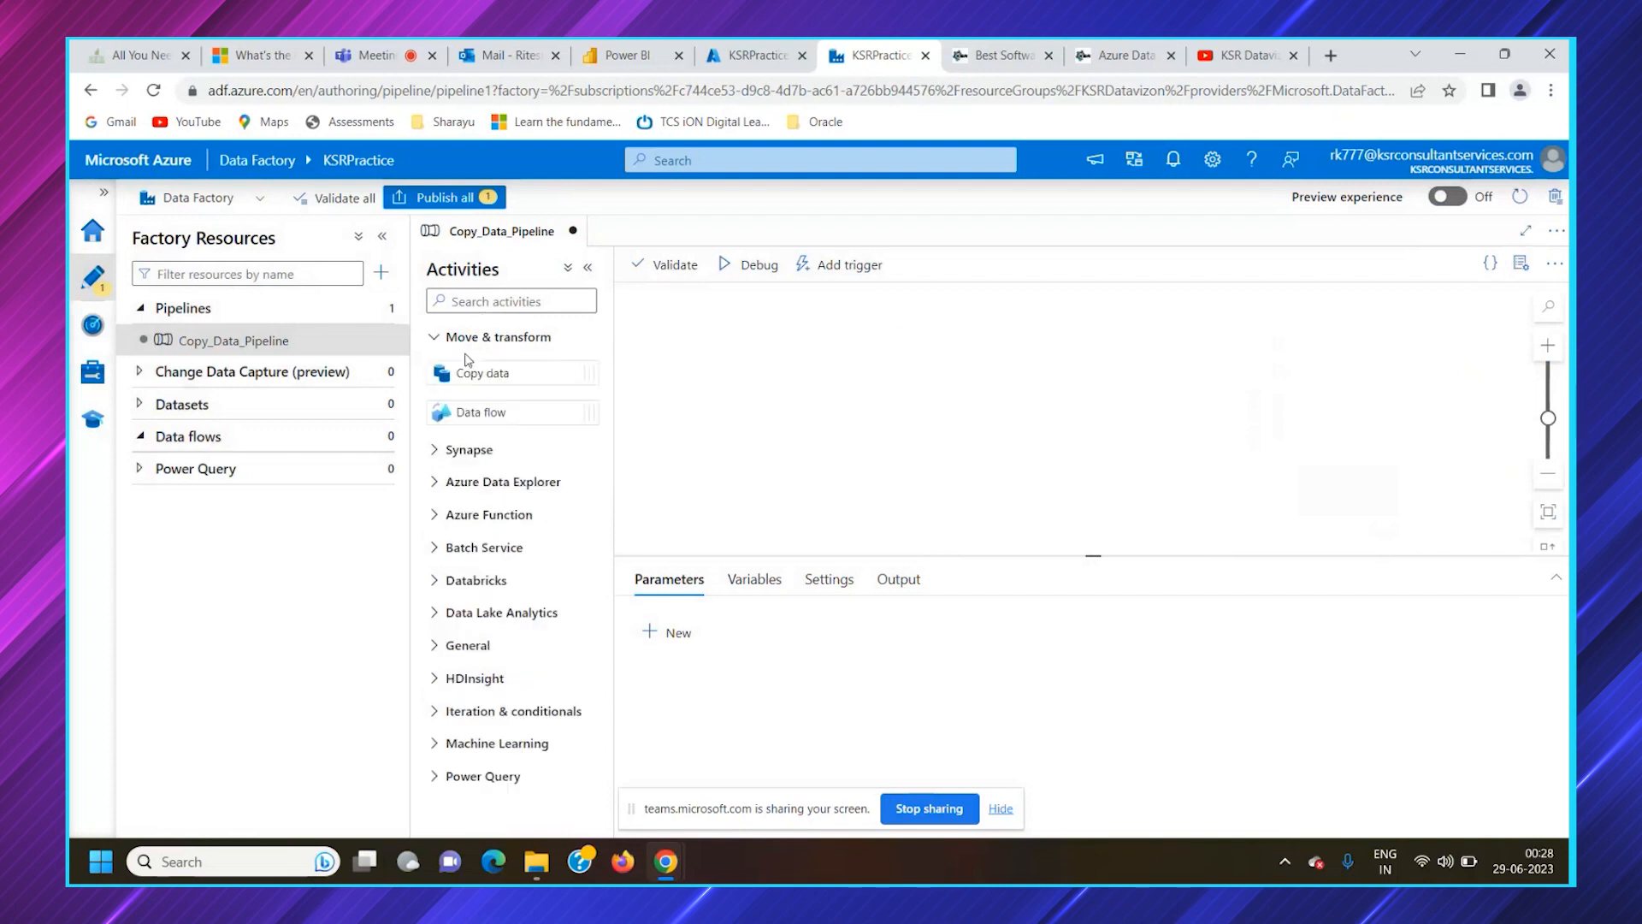
left_click(459, 342)
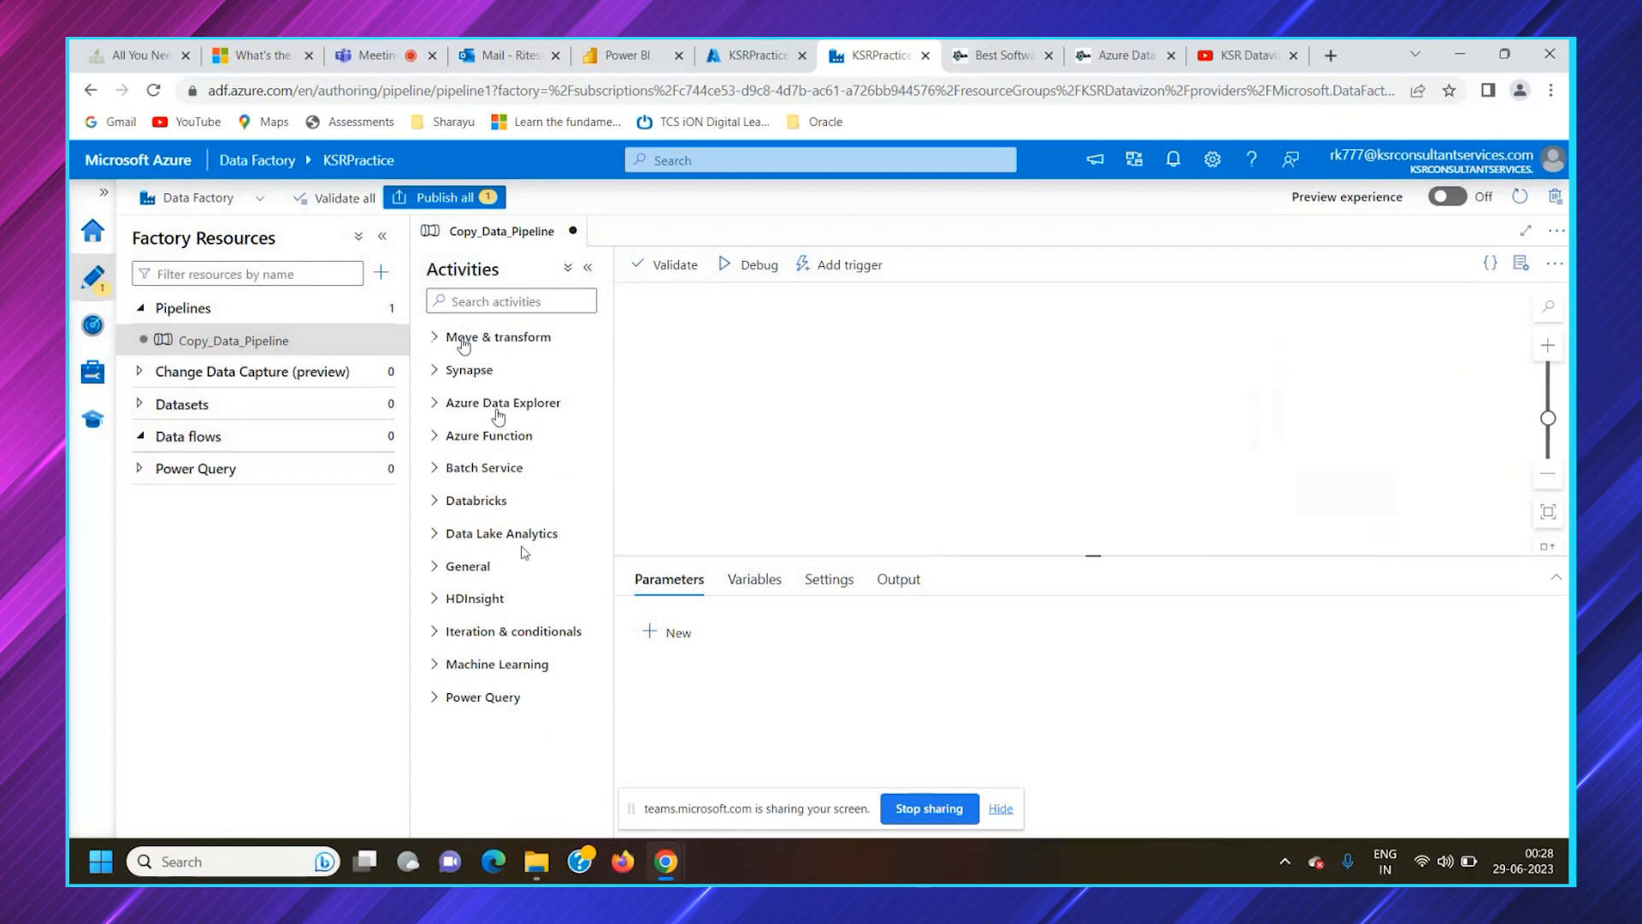
left_click(473, 438)
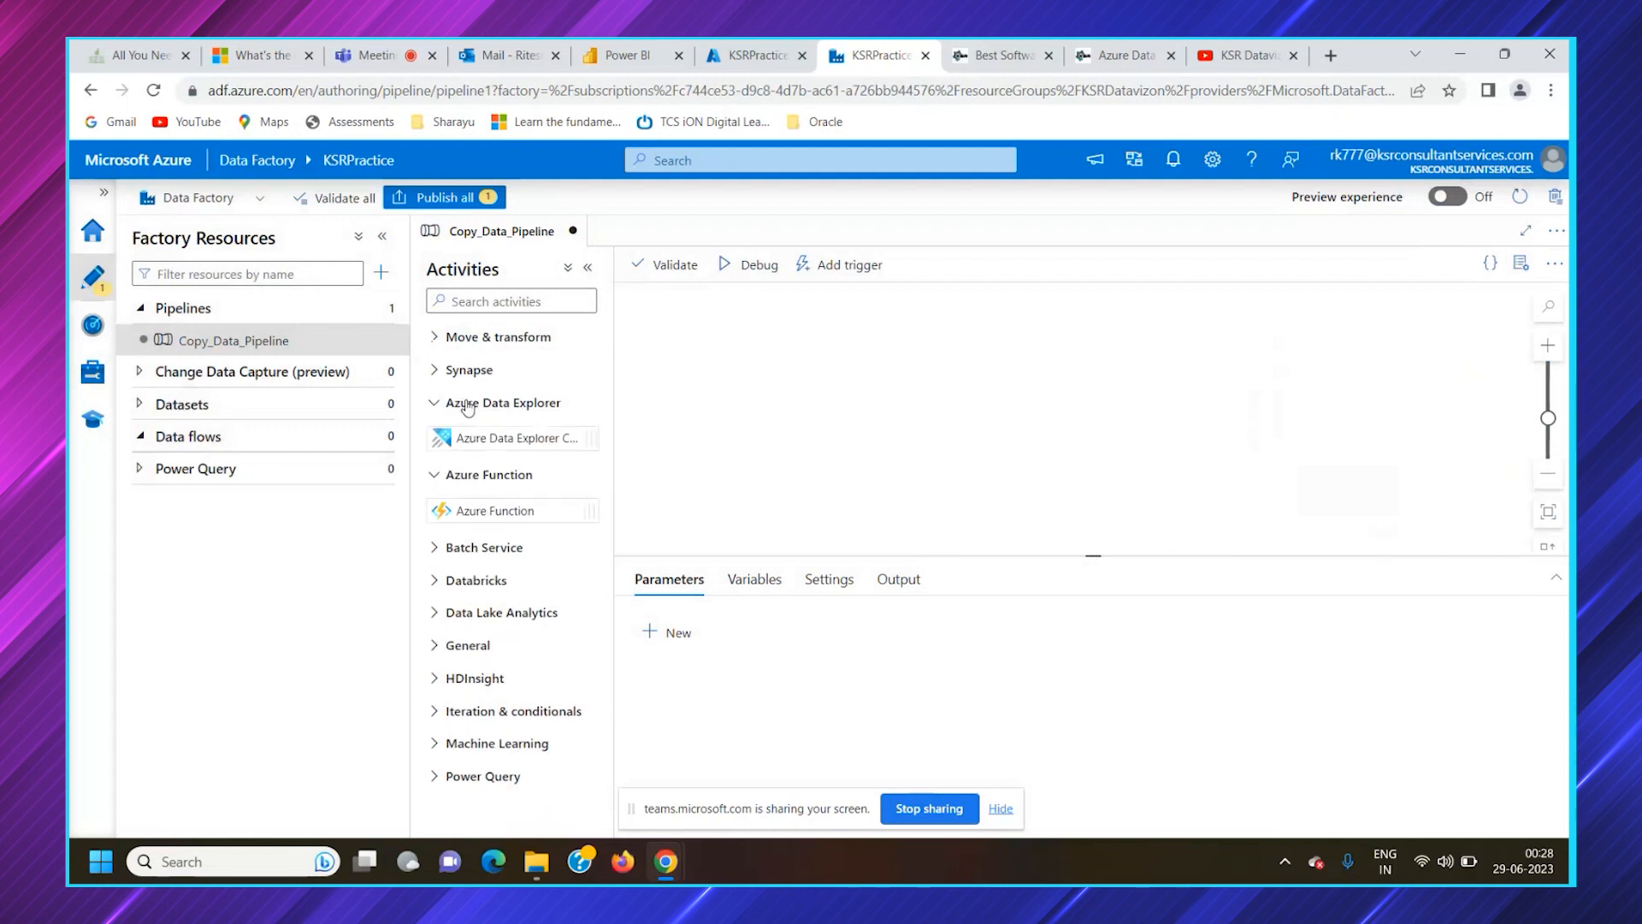
left_click(568, 268)
scroll(536, 501, "down", 5)
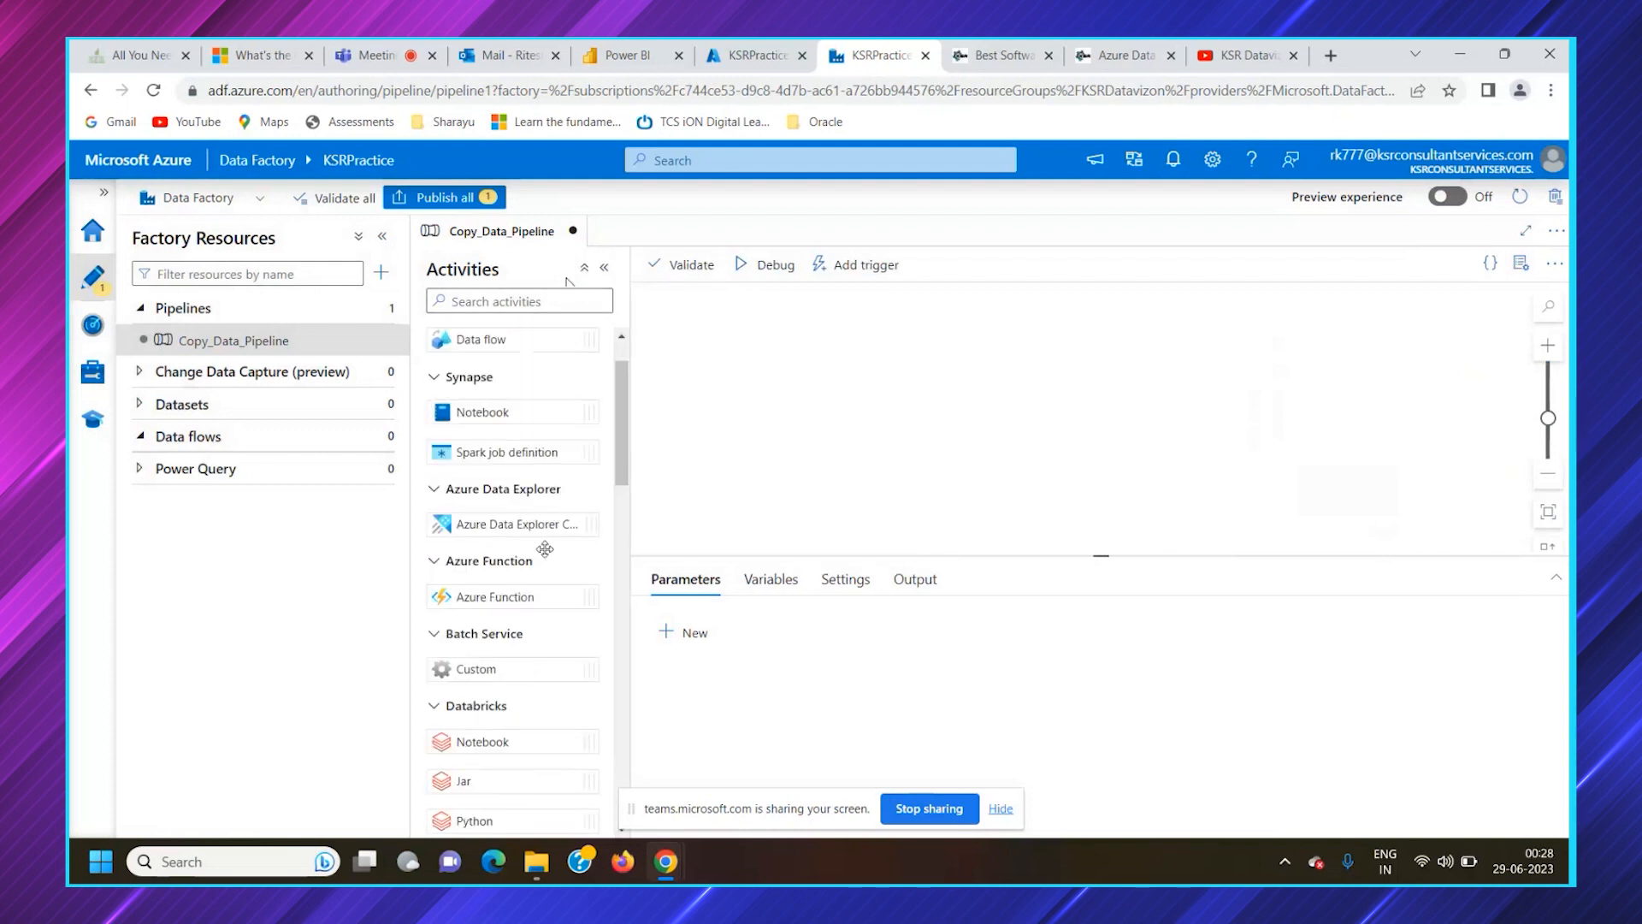
left_click(585, 269)
left_click(584, 268)
scroll(542, 590, "down", 10)
scroll(545, 619, "down", 5)
scroll(547, 625, "up", 12)
Search the activities for "copy" and place a Copy data activity near the middle of the pipeline canvas
left_click(514, 302)
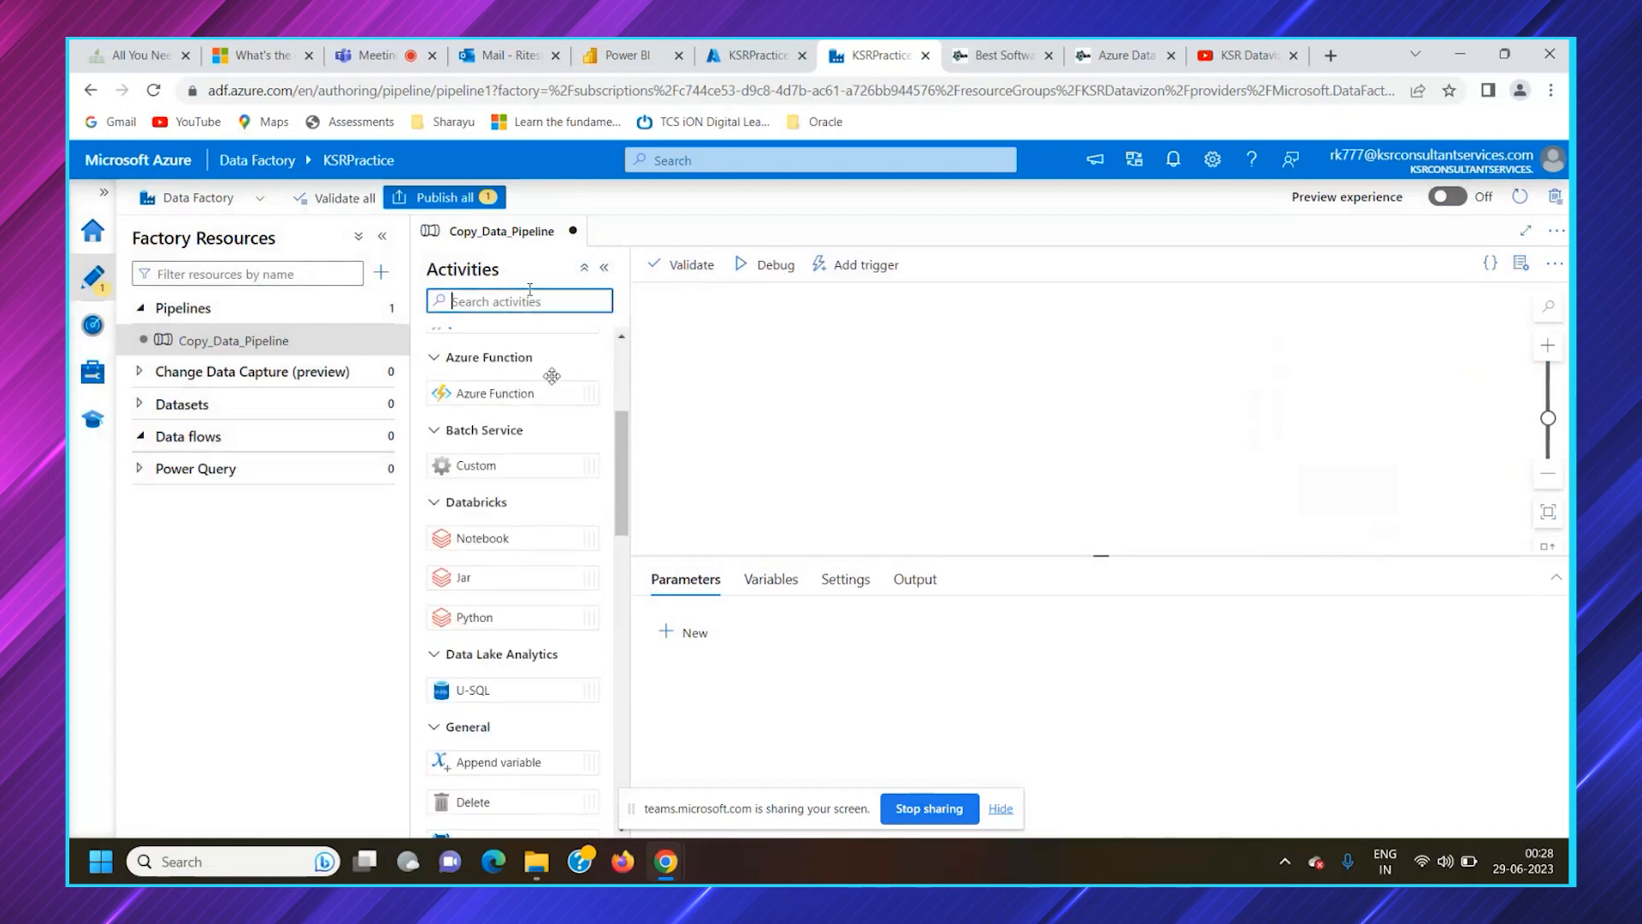
type("copy")
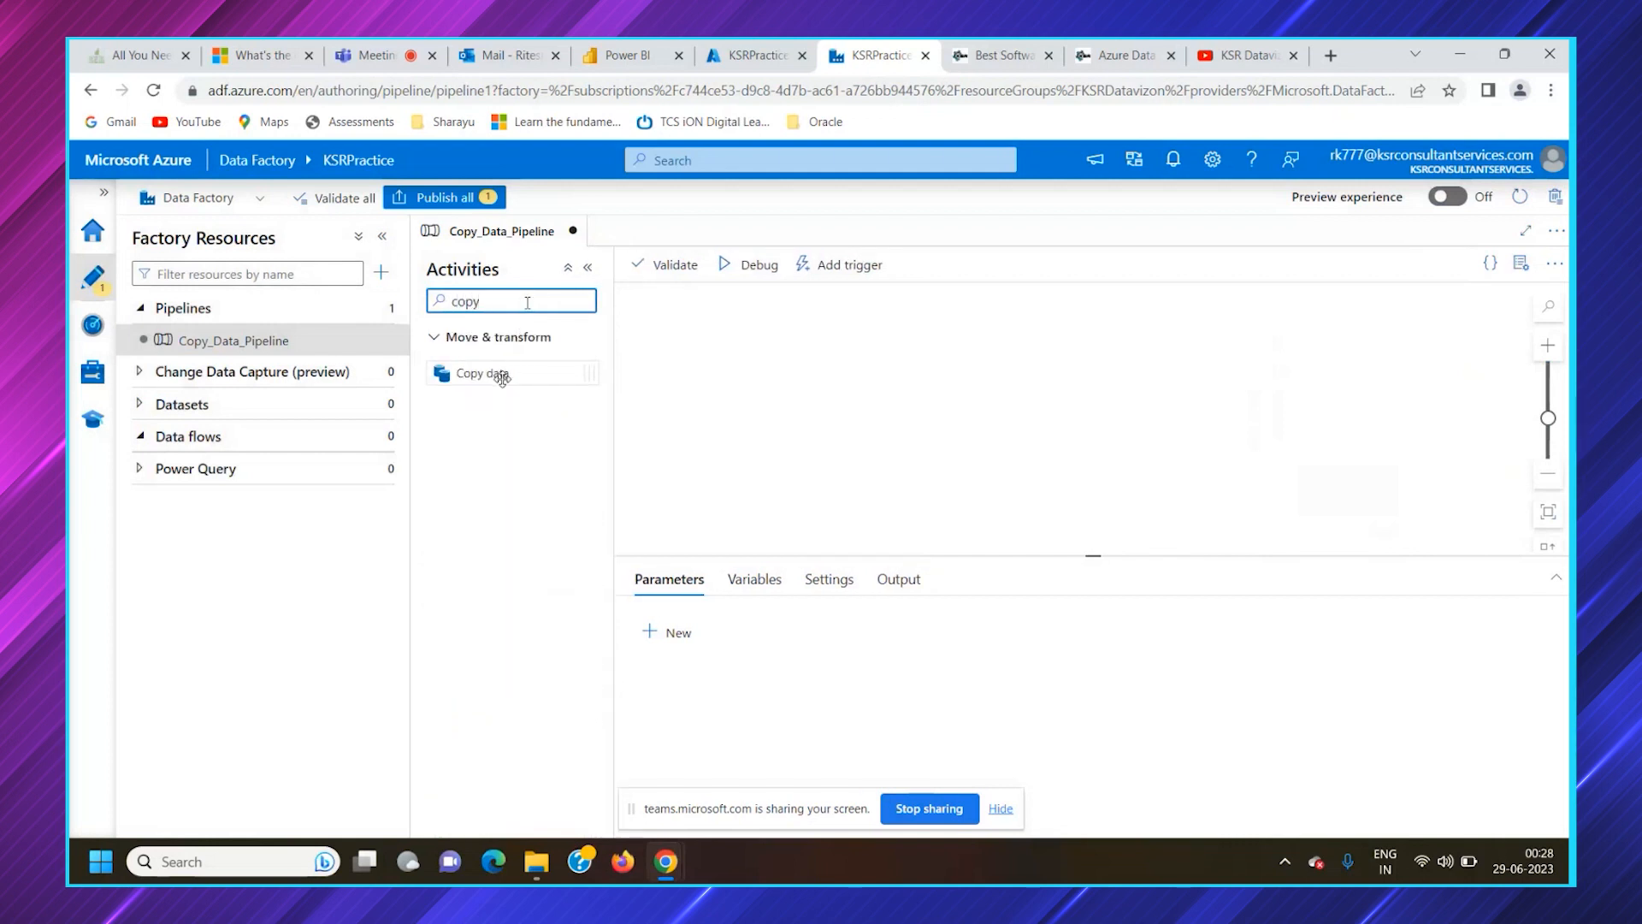
left_click_drag(496, 373, 1008, 356)
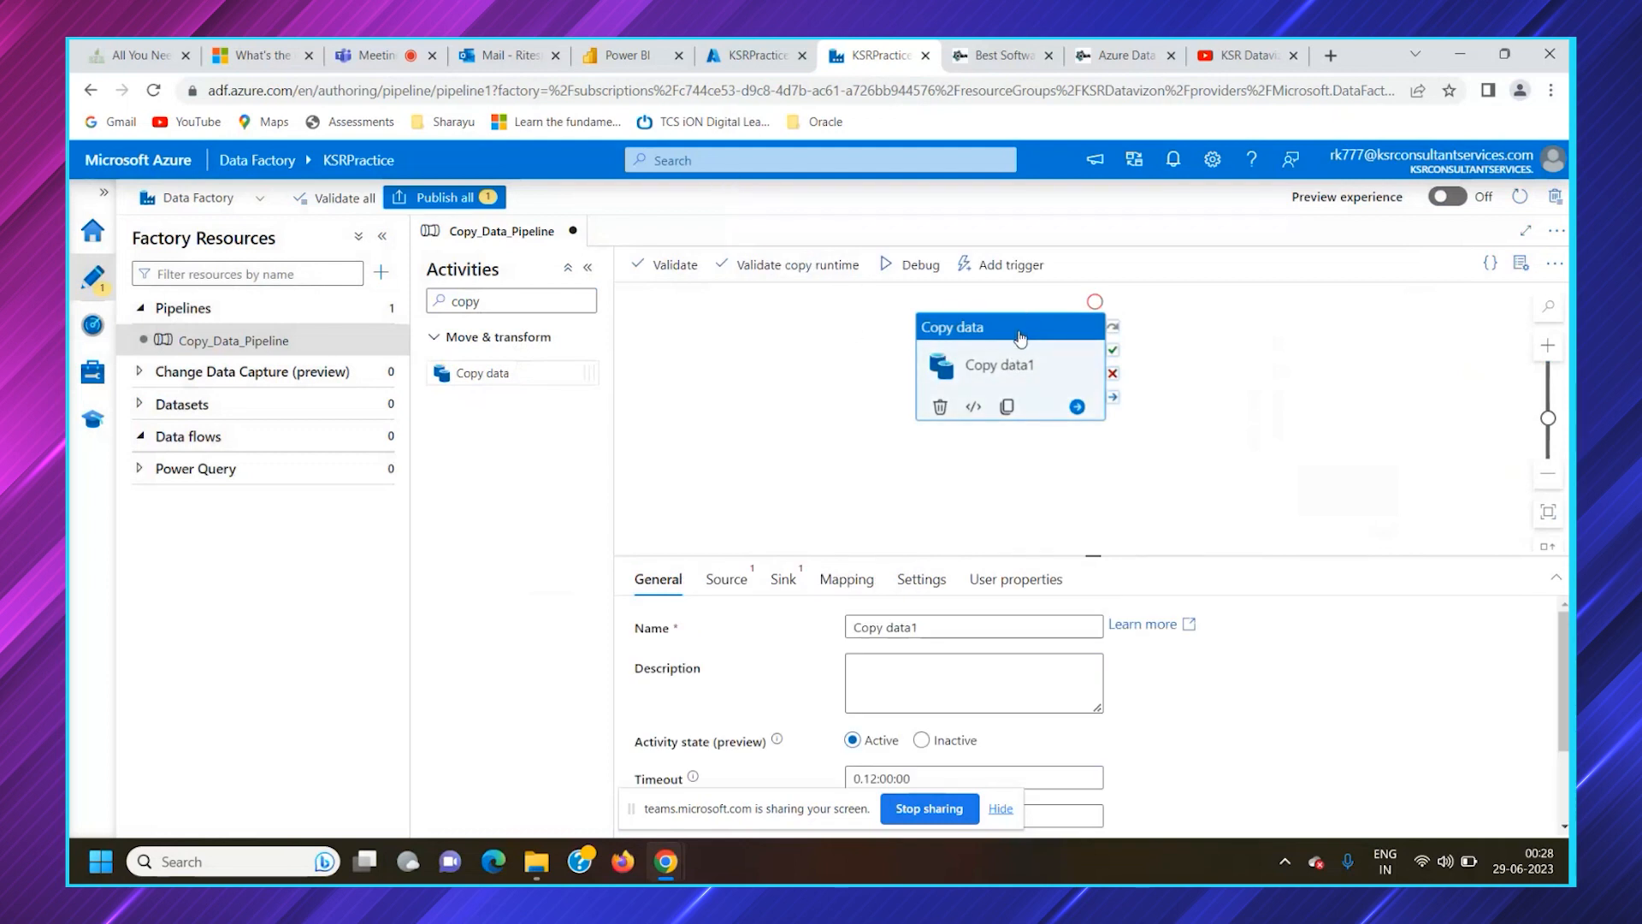
left_click_drag(1020, 338, 1043, 353)
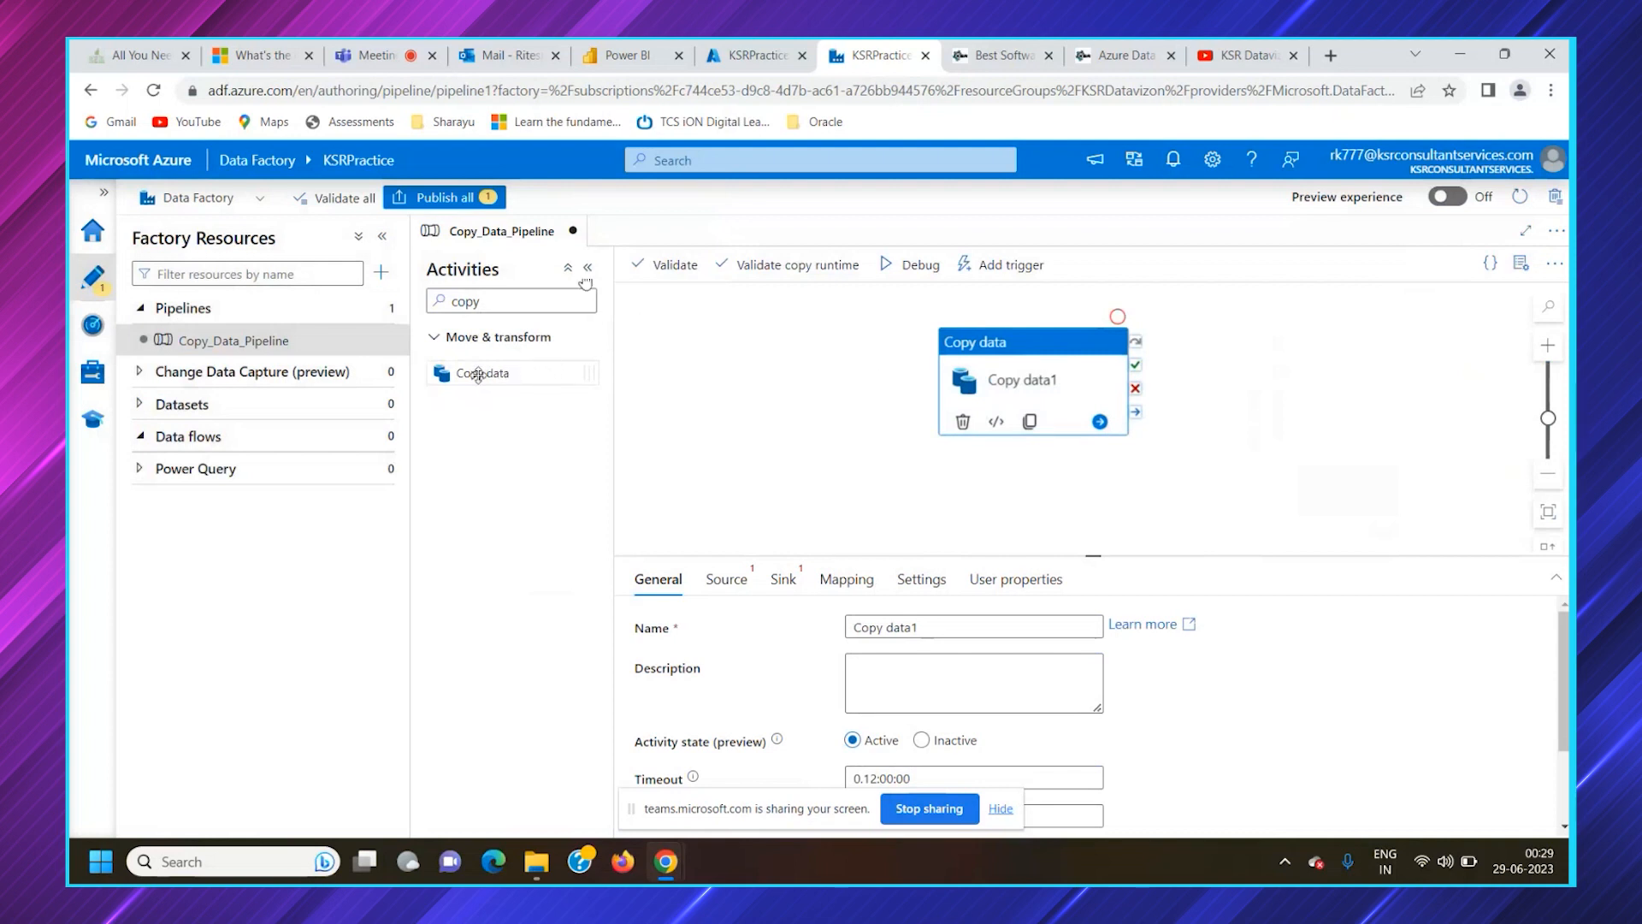
Add a second Copy data activity beside the first one and delete it again
left_click_drag(479, 373, 821, 342)
right_click(800, 359)
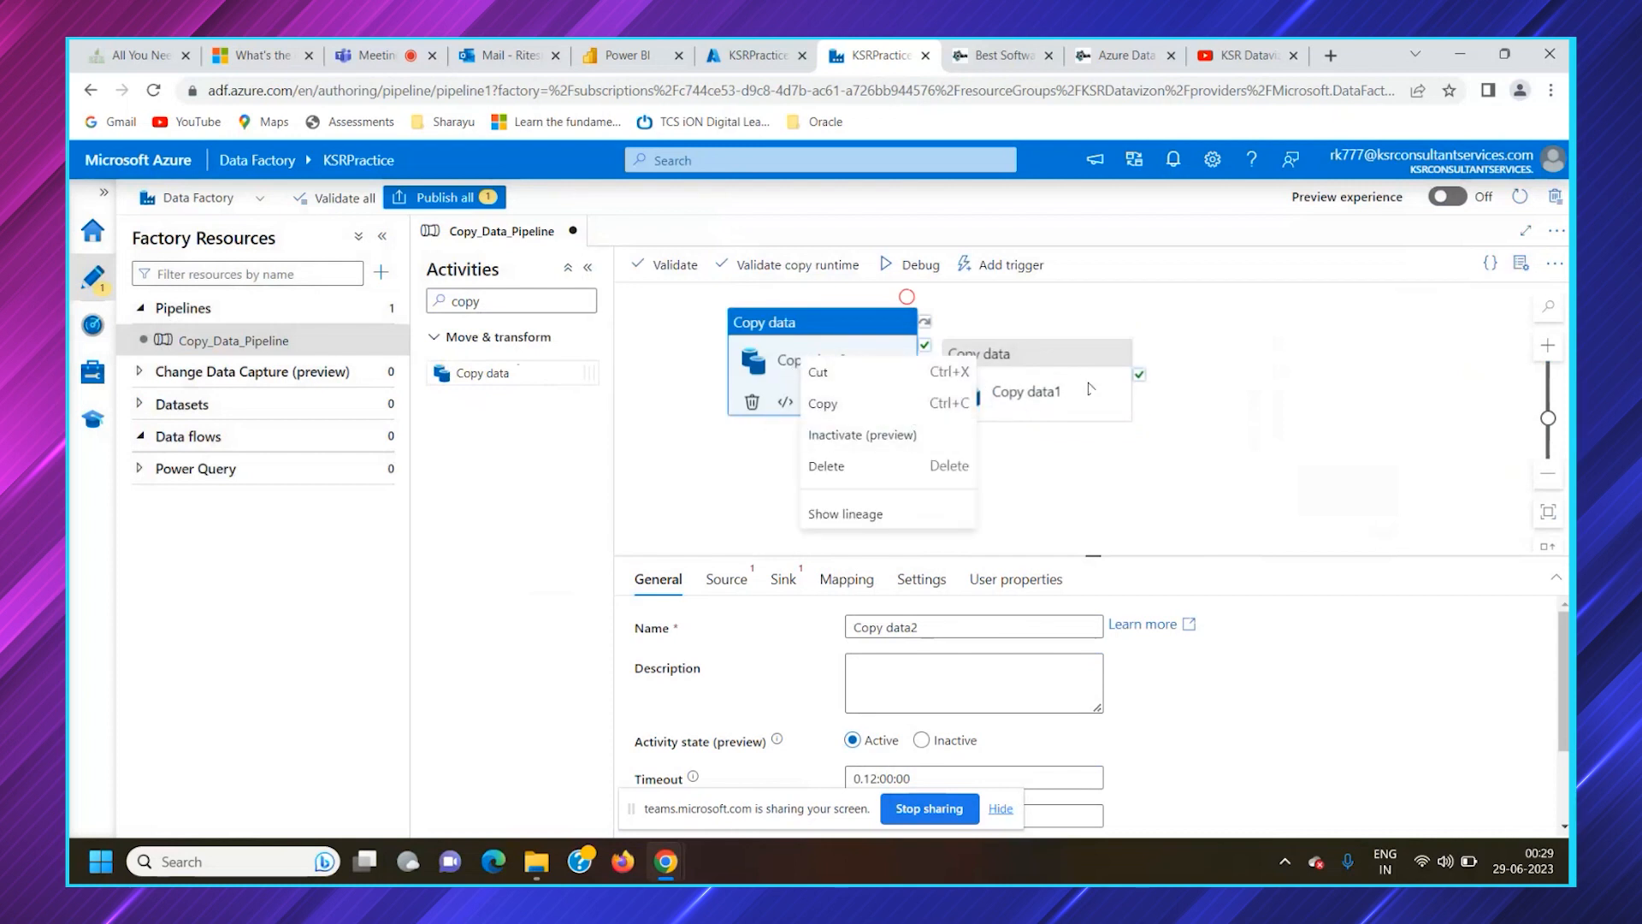
left_click(1067, 399)
left_click(825, 368)
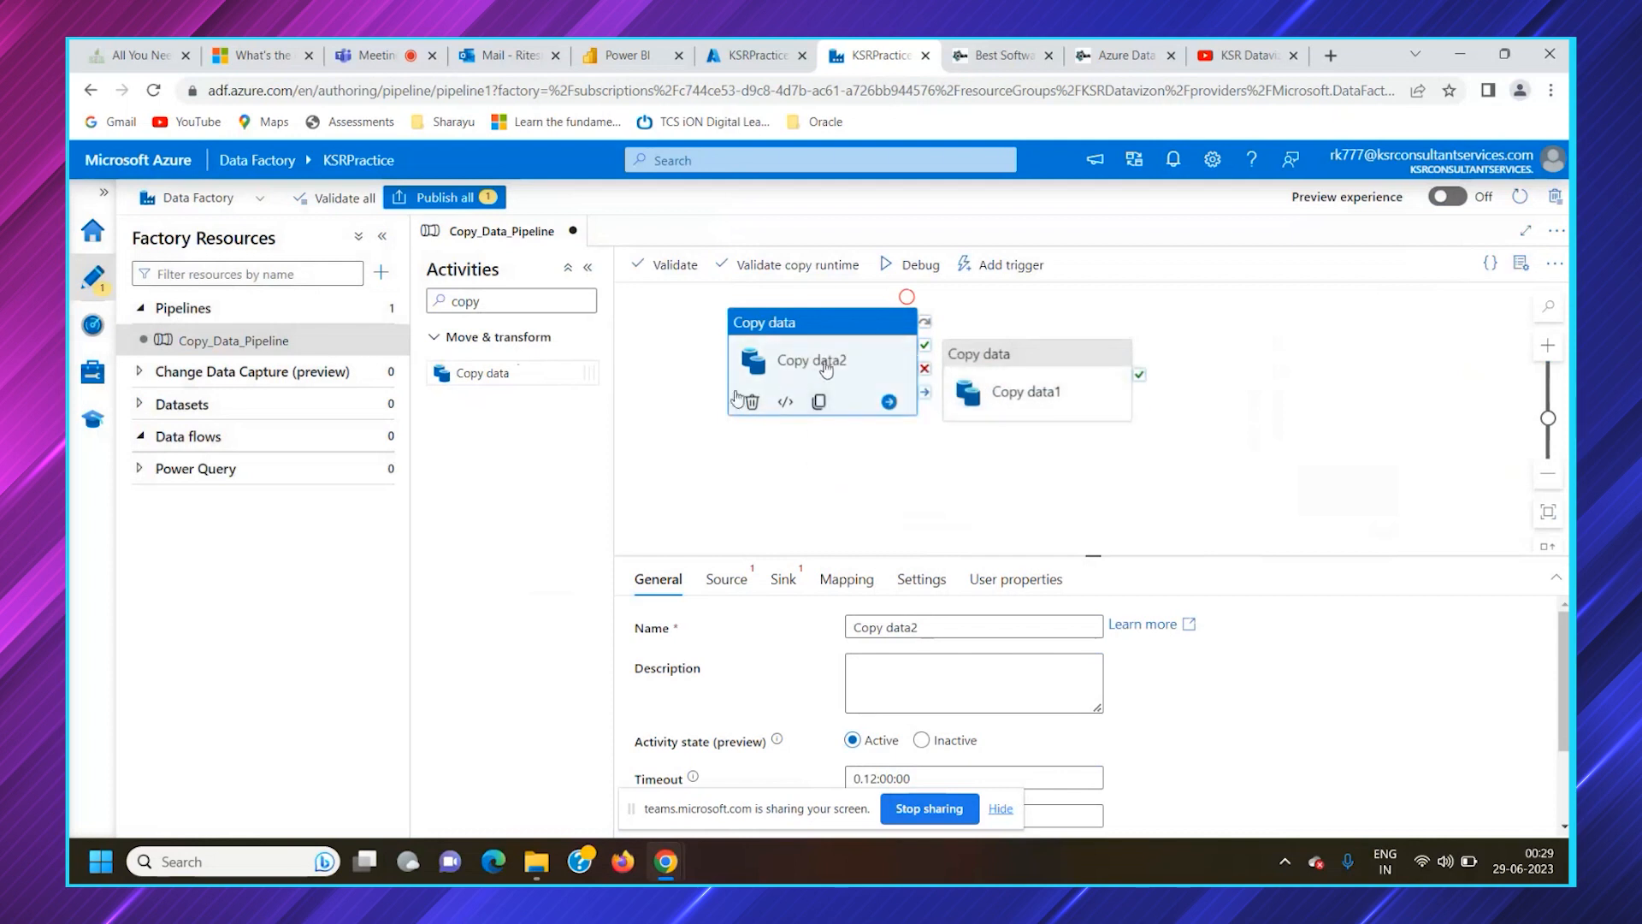
right_click(828, 367)
left_click(879, 470)
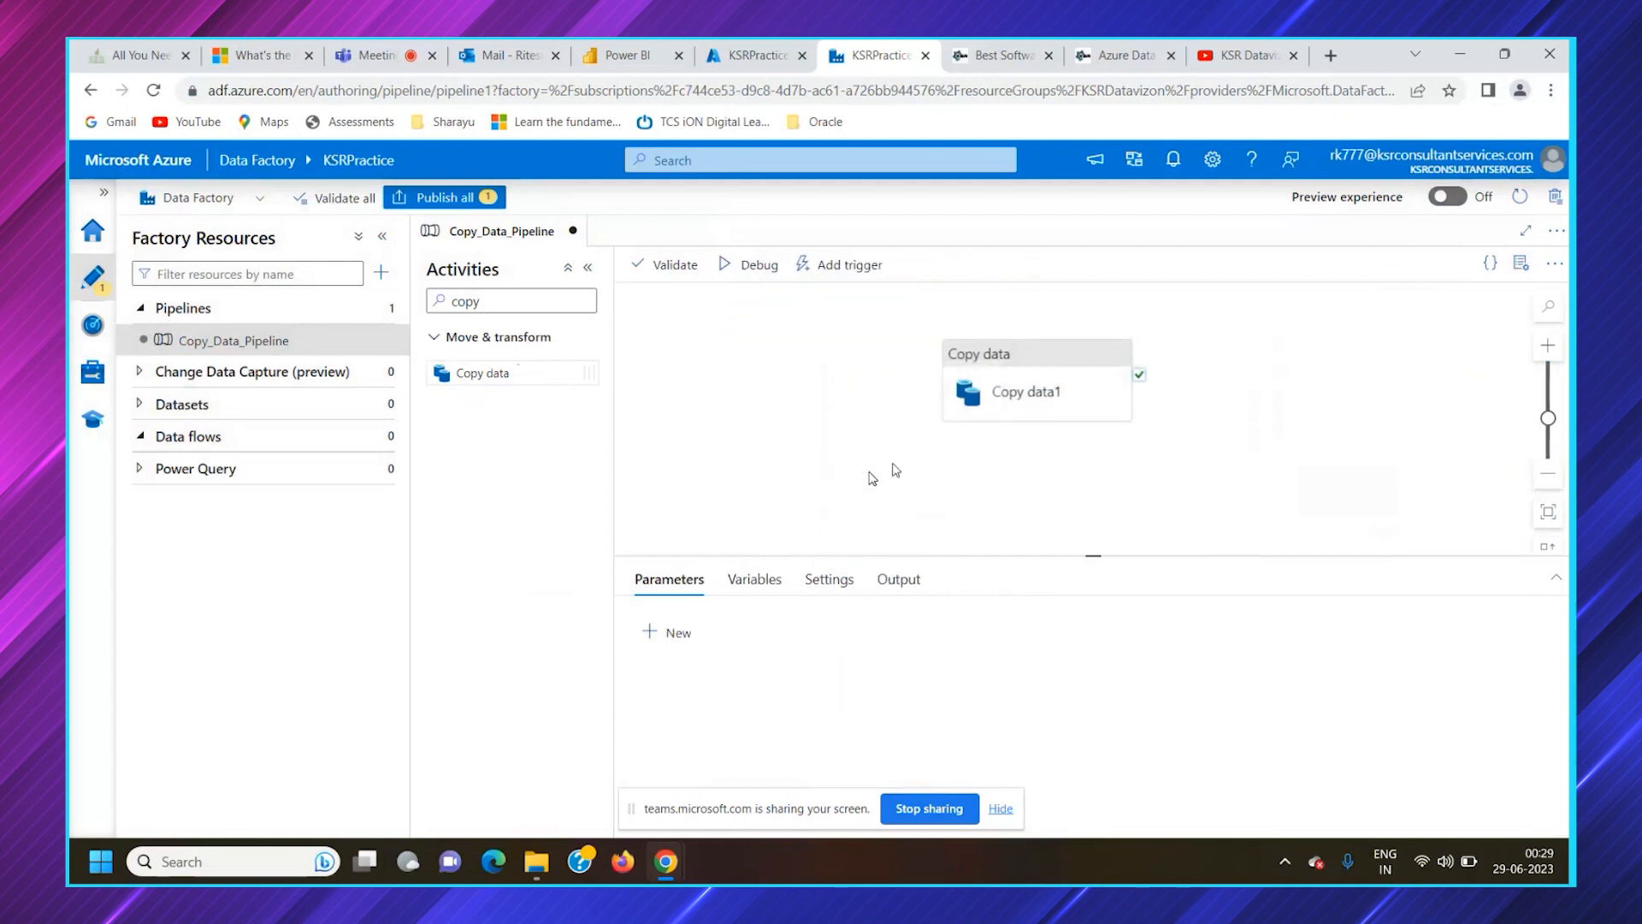
Hide the activities list, move the Copy data activity slightly to the right on the canvas and deselect it
left_click(588, 267)
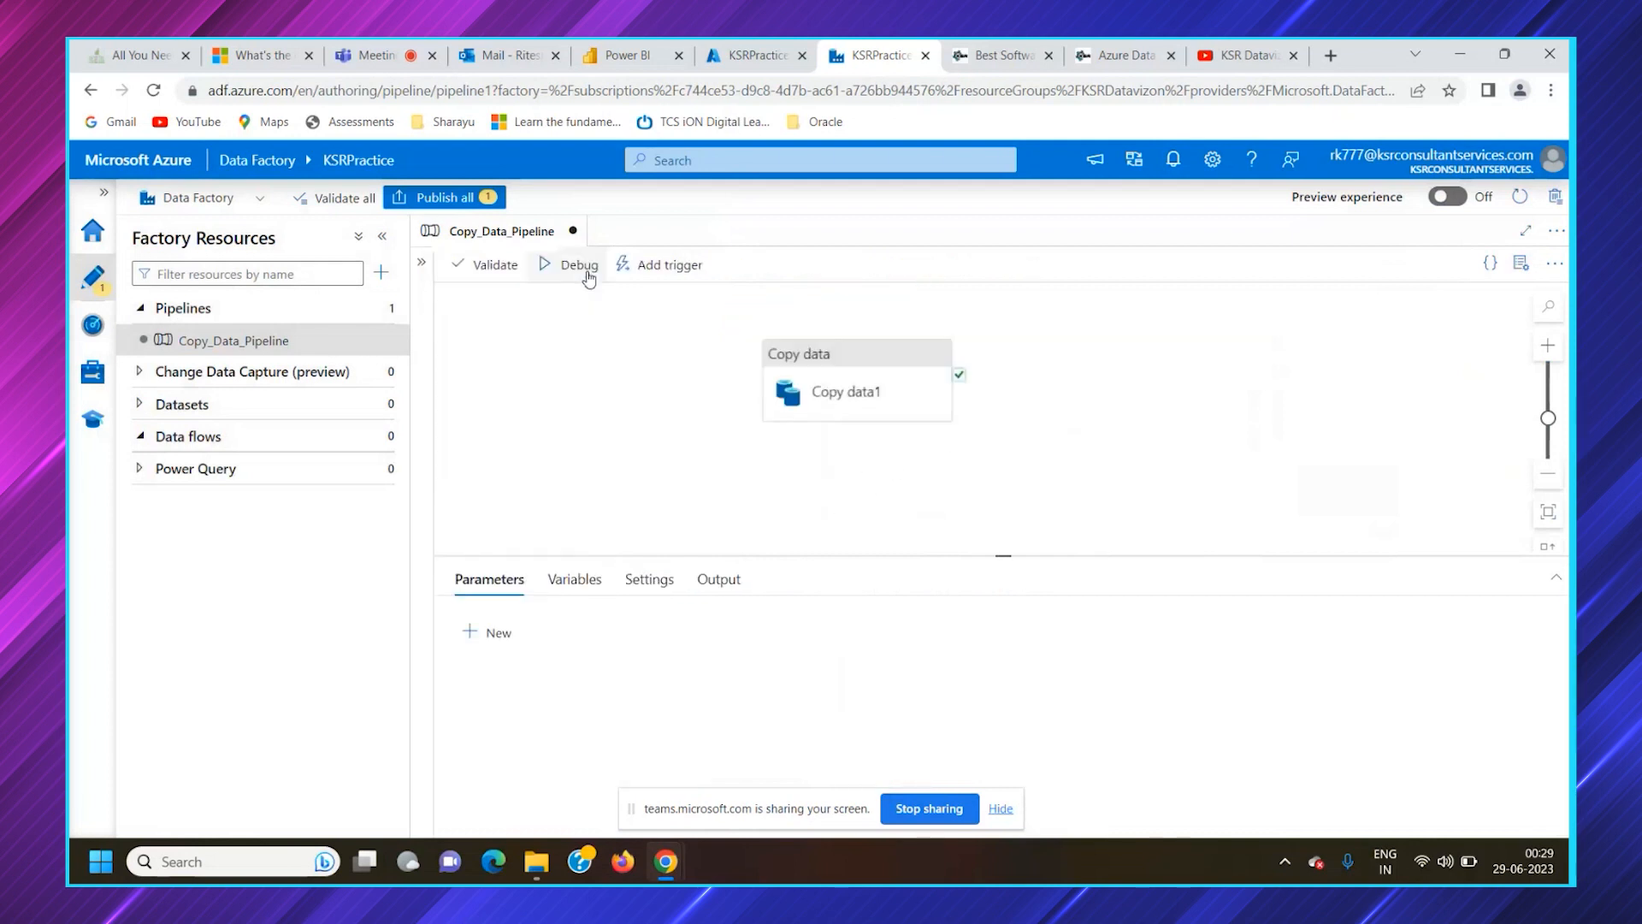
left_click_drag(880, 356, 920, 350)
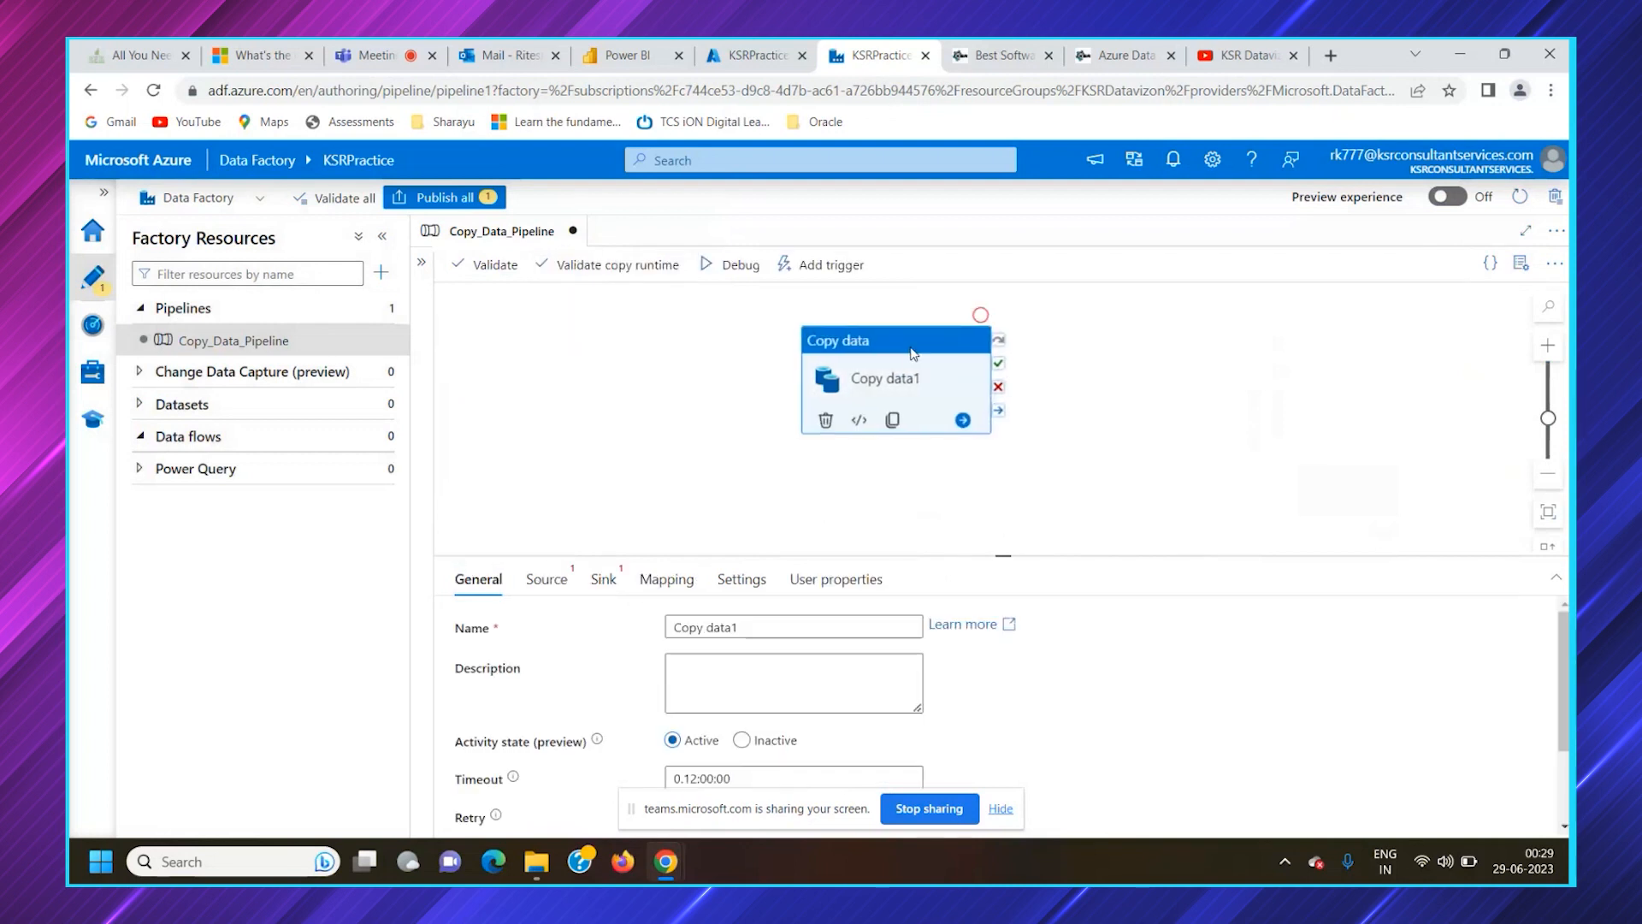
left_click(586, 446)
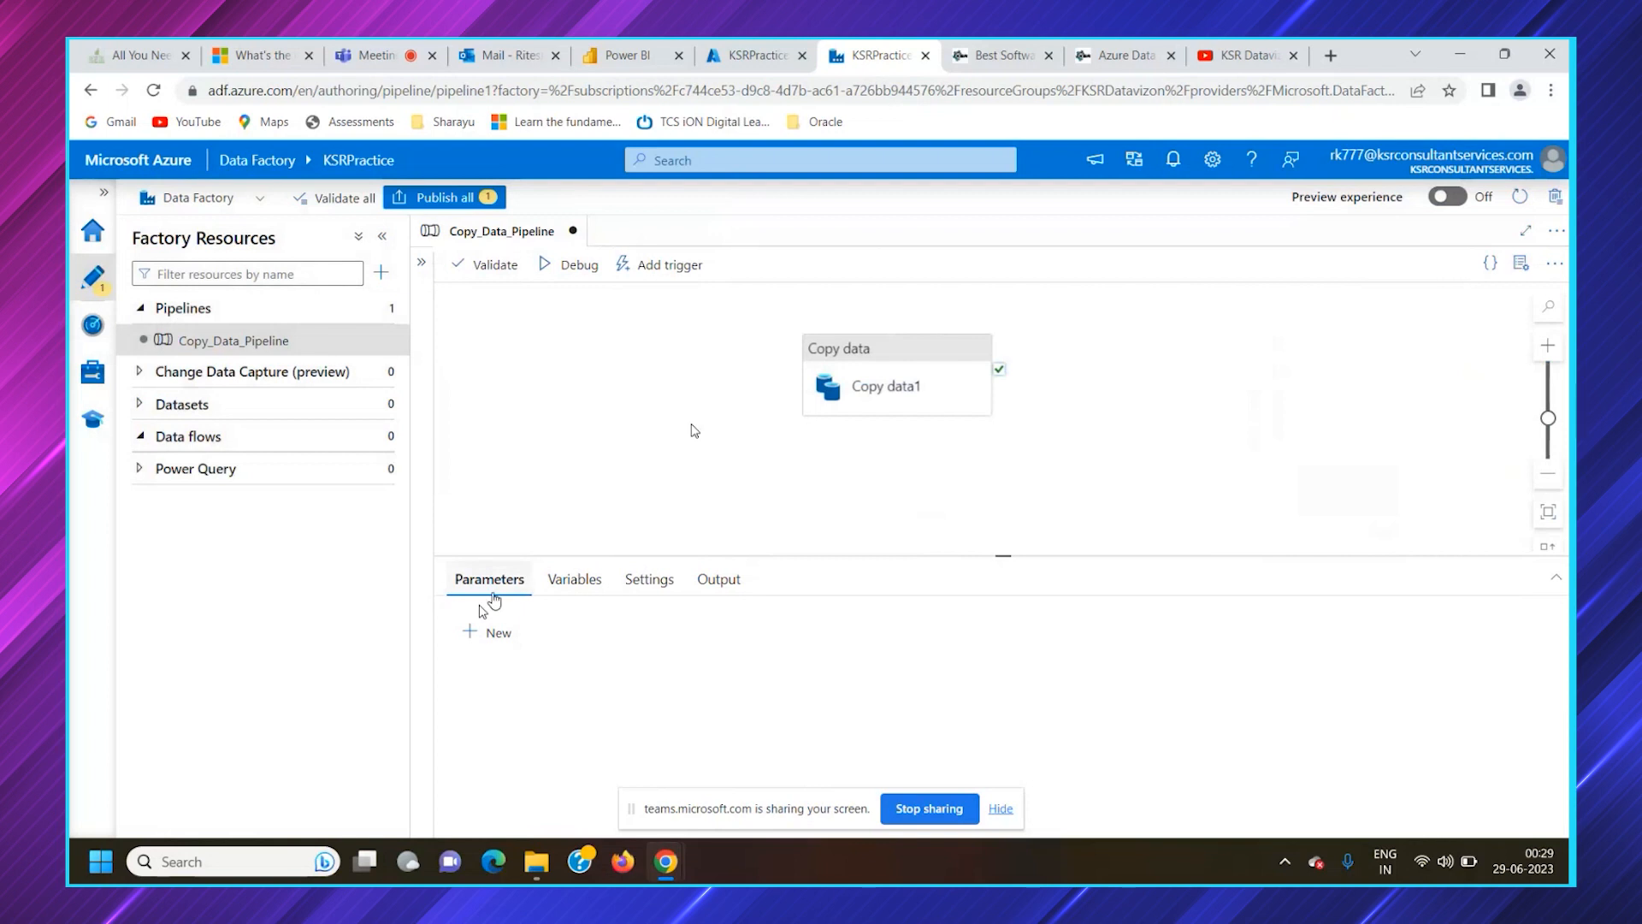
Review the pipeline's variables, settings and run output, and enlarge the configuration area below the canvas
left_click(565, 579)
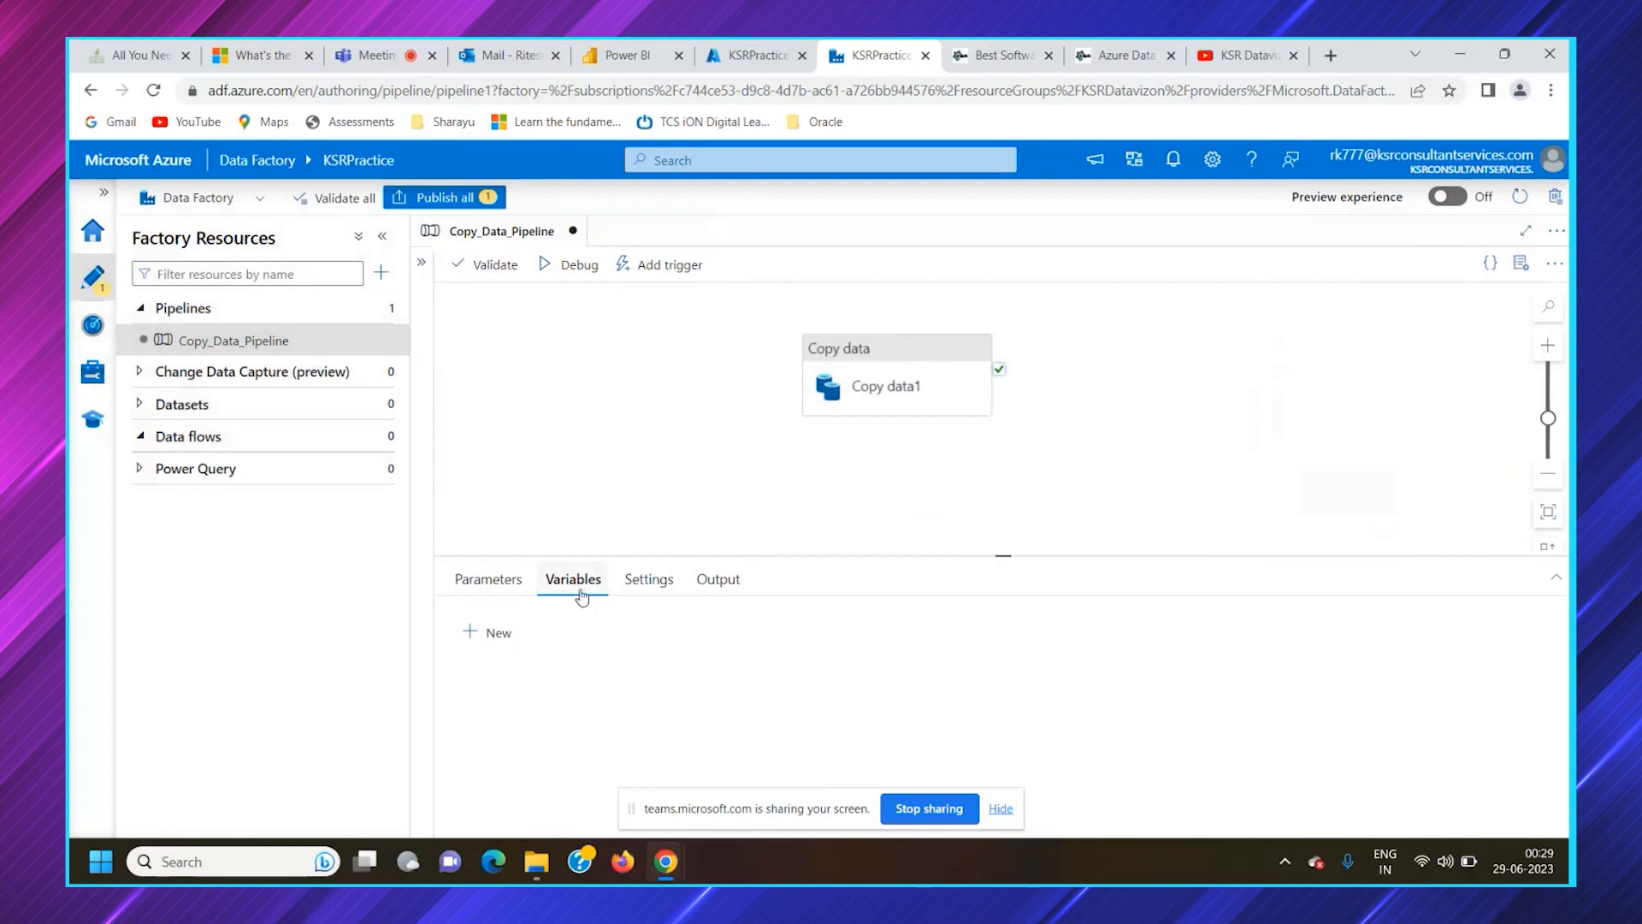
left_click(643, 584)
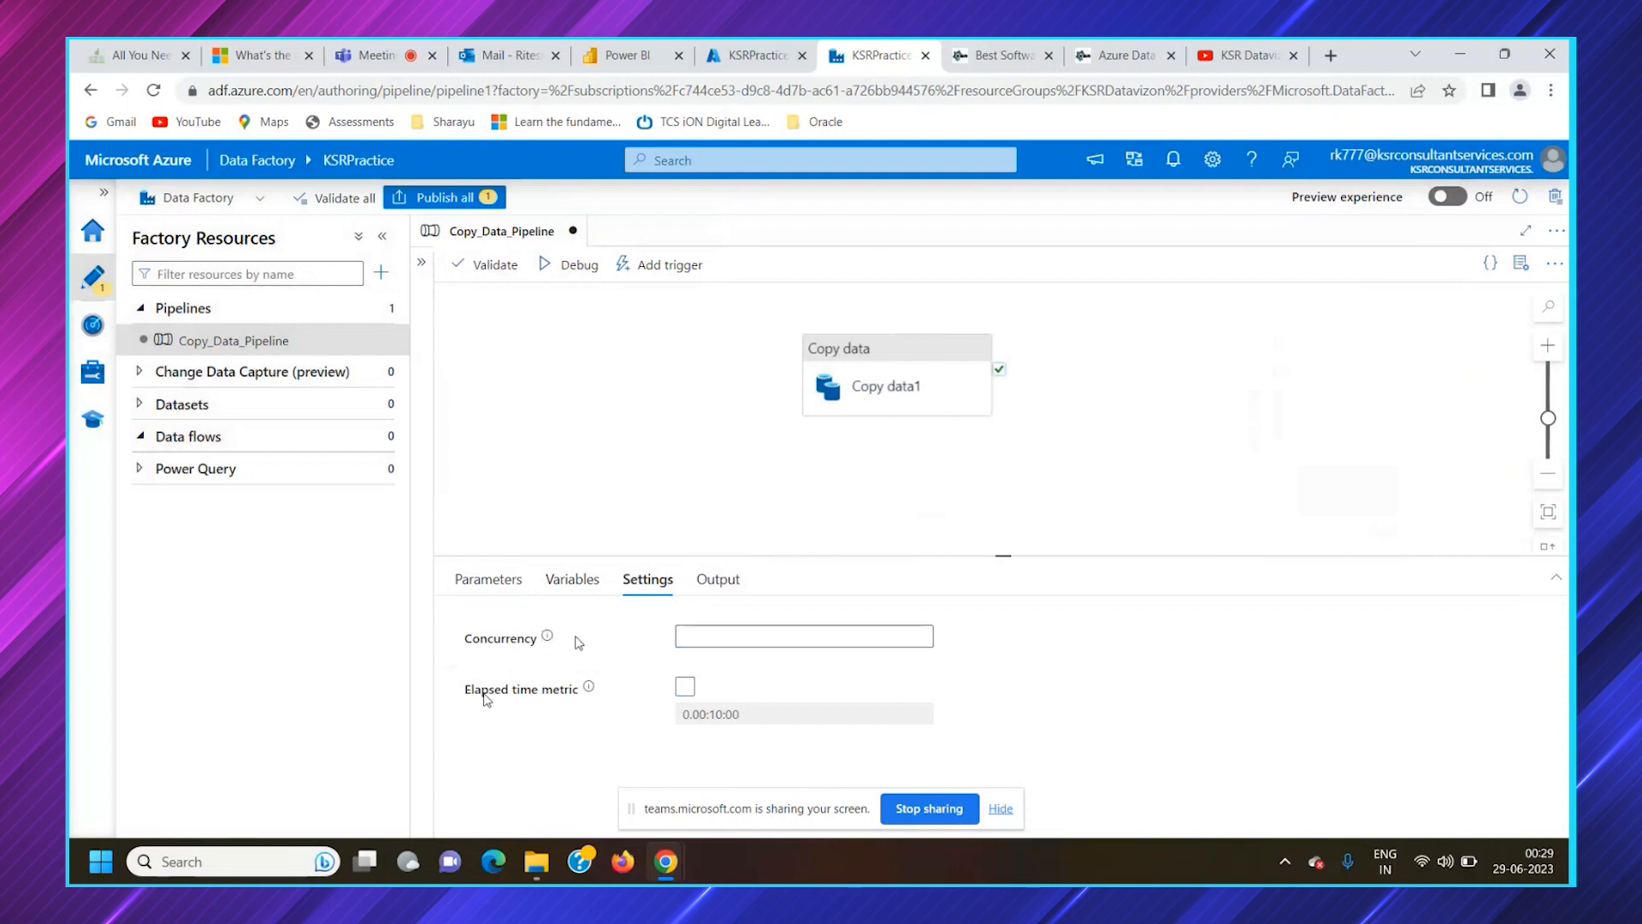
left_click(718, 581)
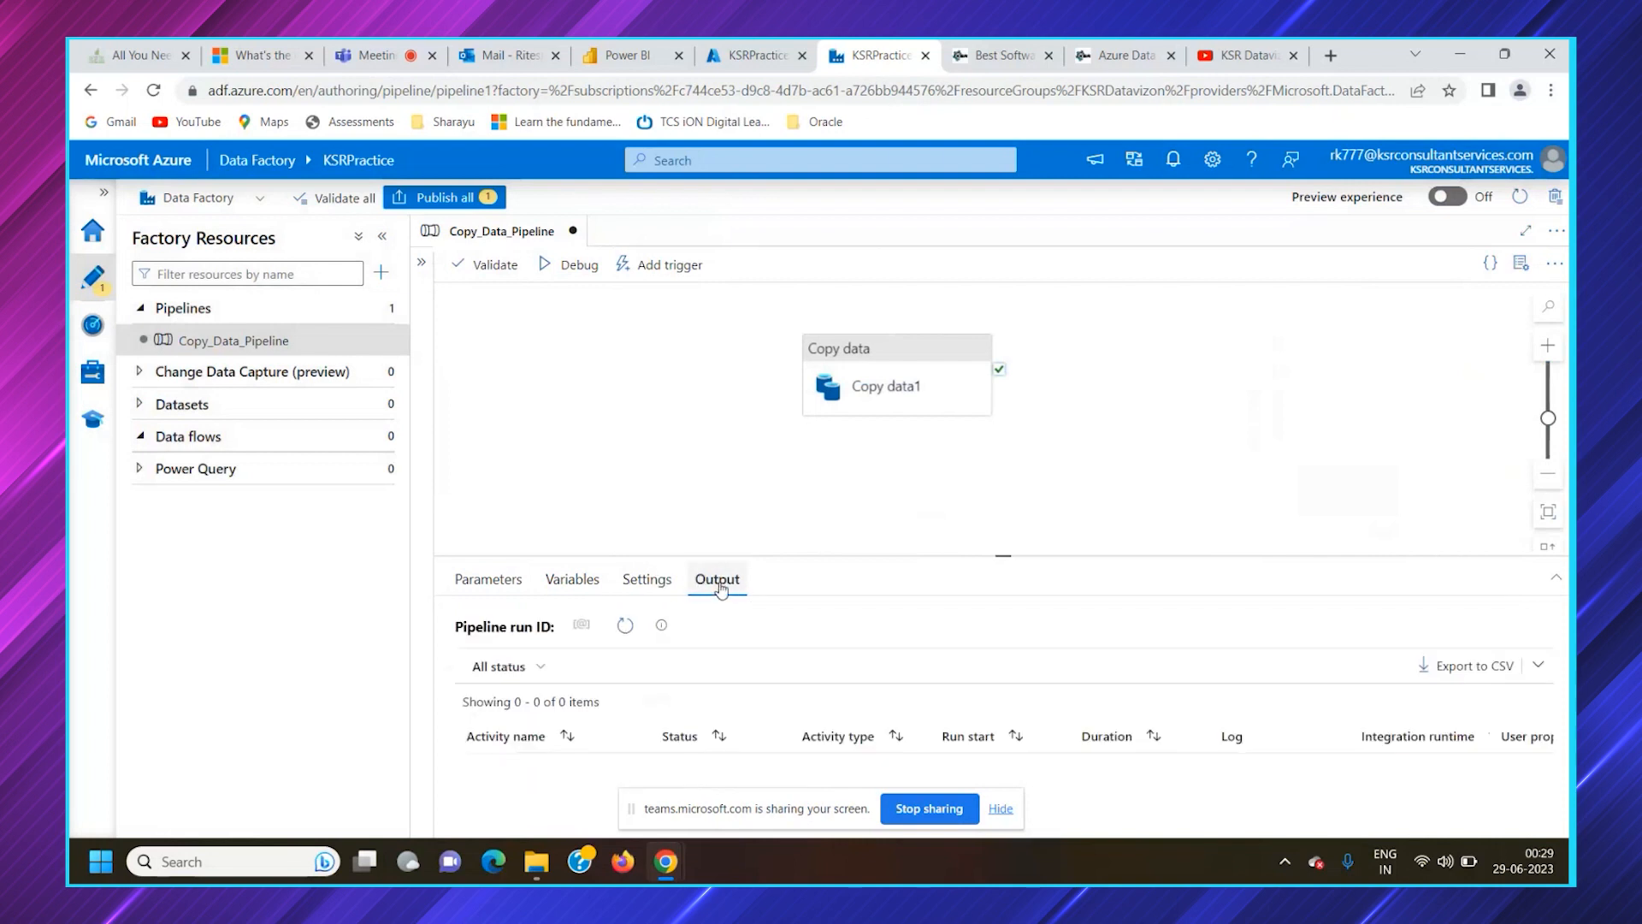
left_click_drag(1004, 555, 1000, 501)
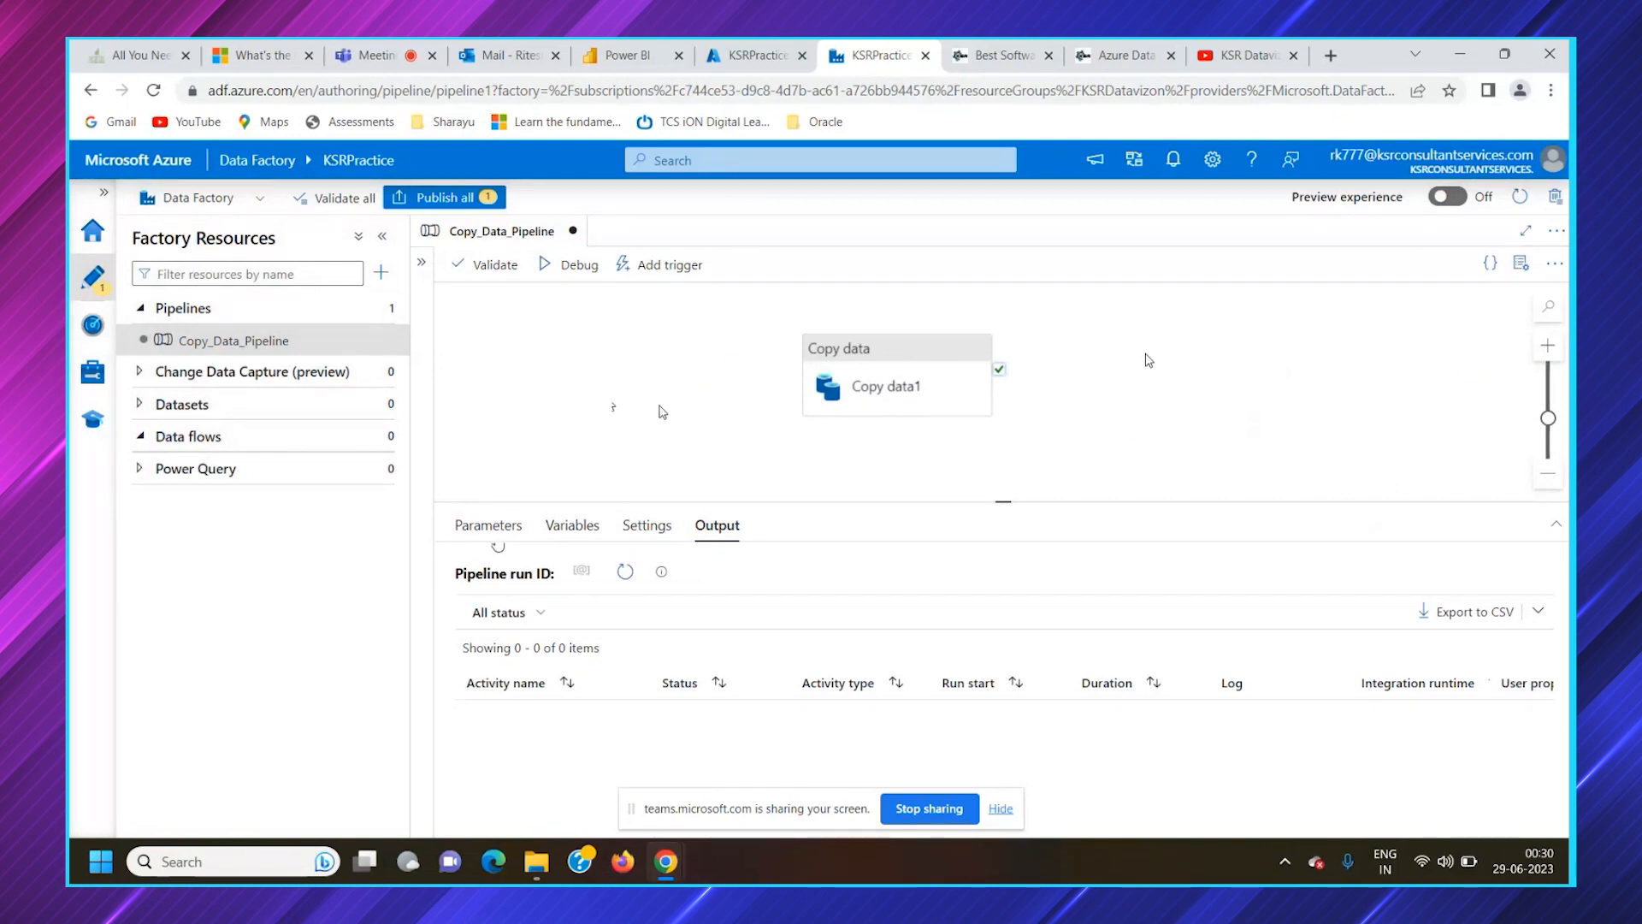
Examine the Copy data activity's general, source, sink, mapping, settings and user properties configuration in an enlarged configuration area
left_click(889, 395)
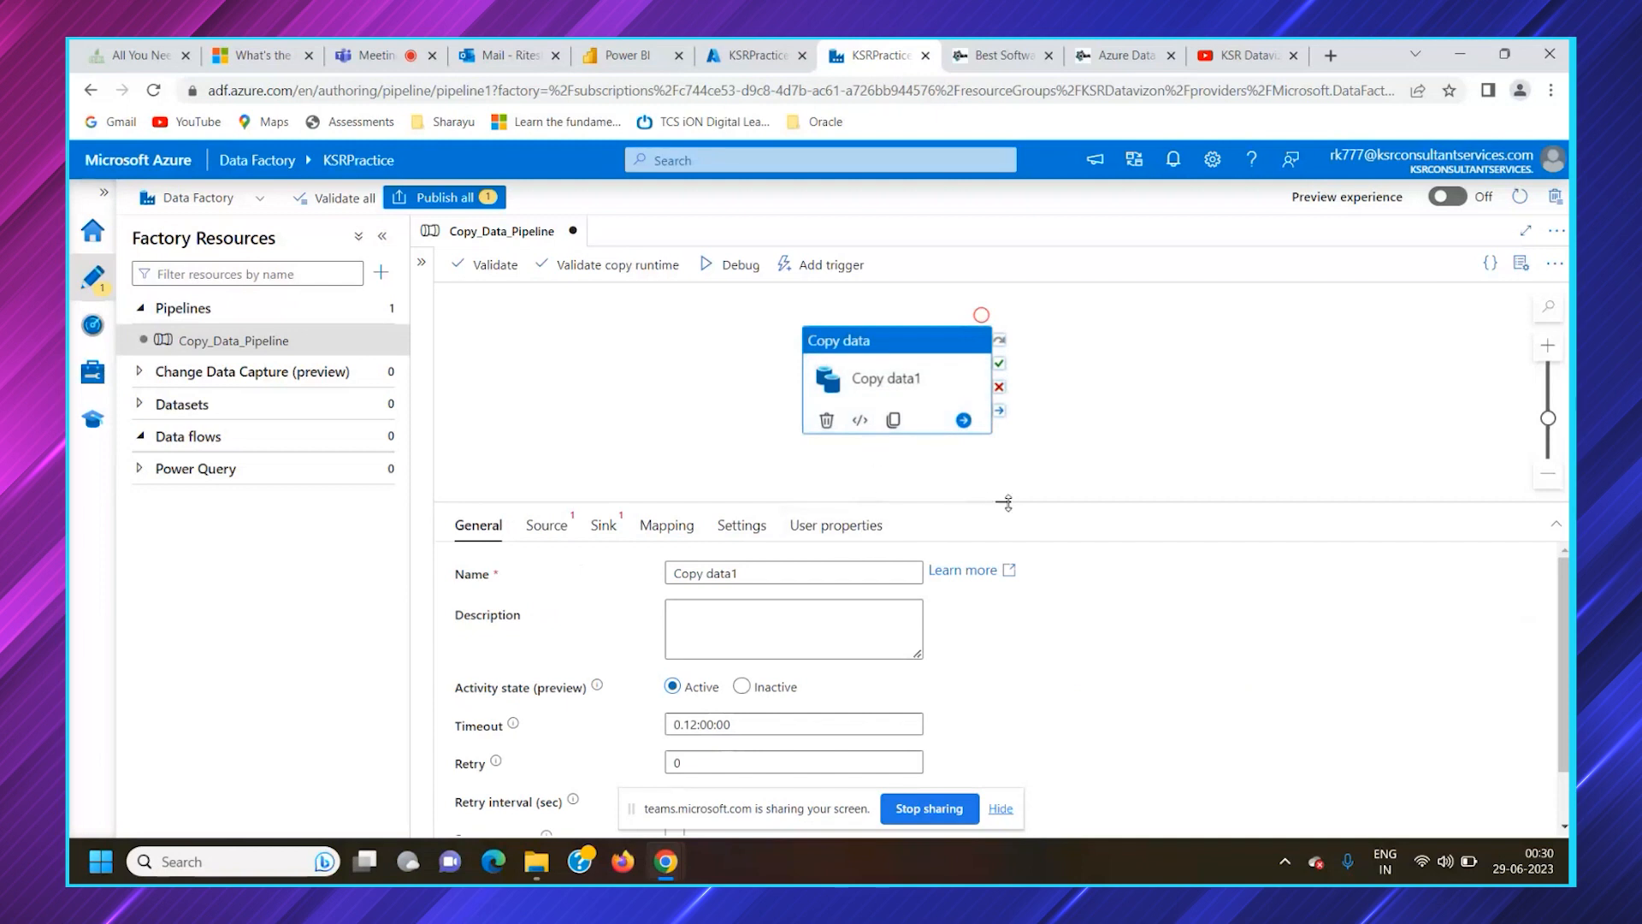
left_click_drag(1004, 504, 1004, 459)
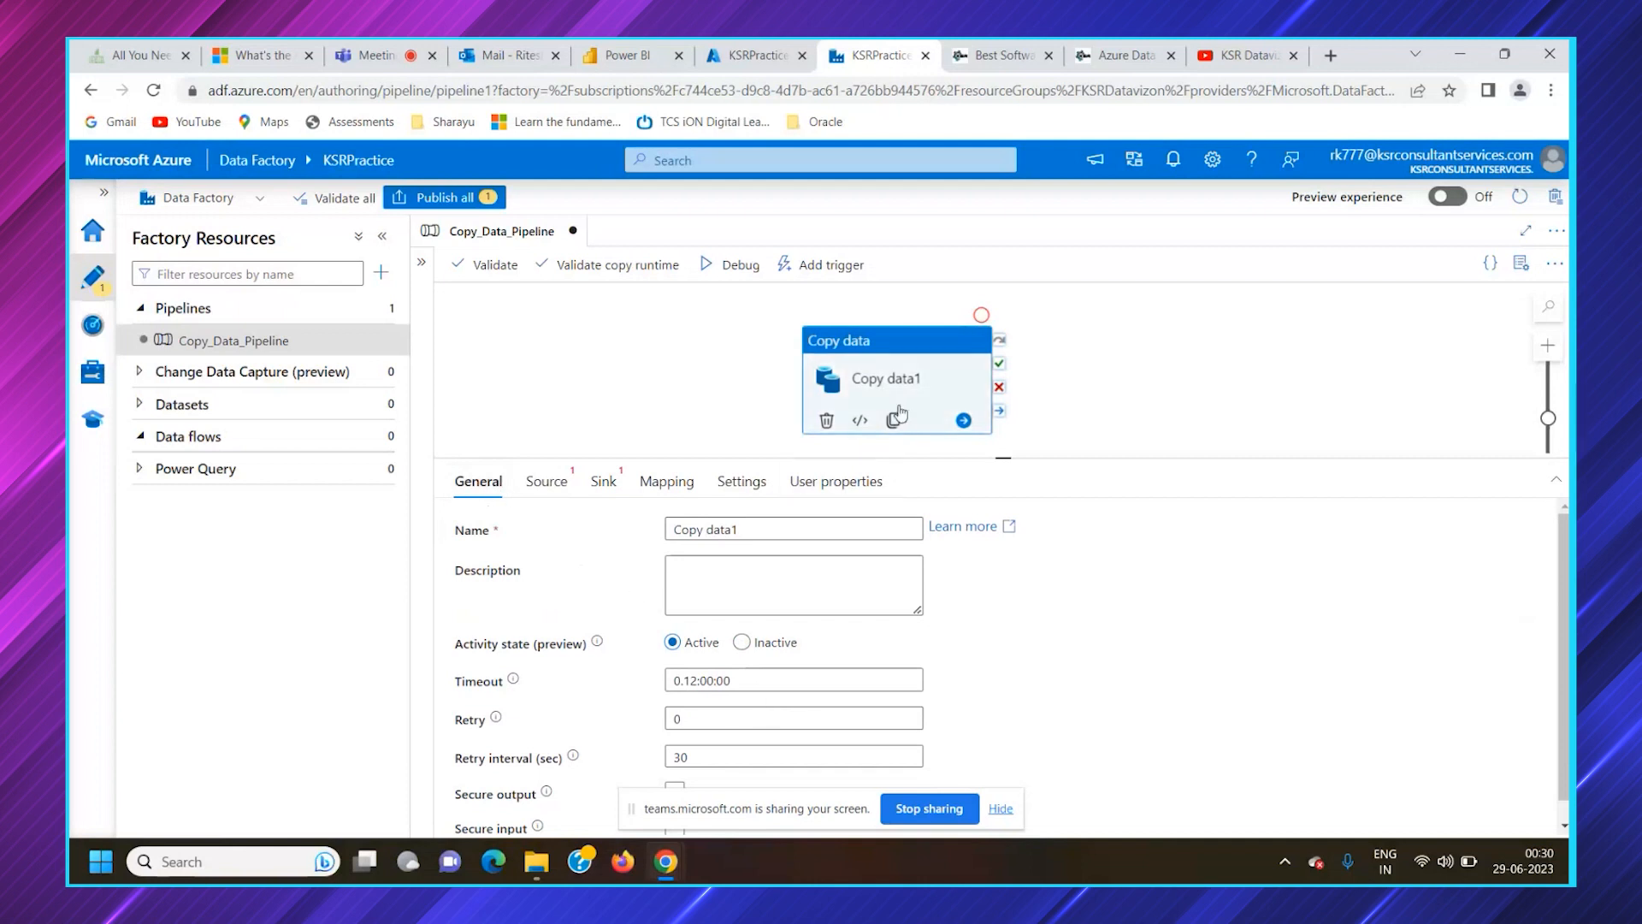
left_click(548, 483)
left_click(605, 482)
left_click(659, 486)
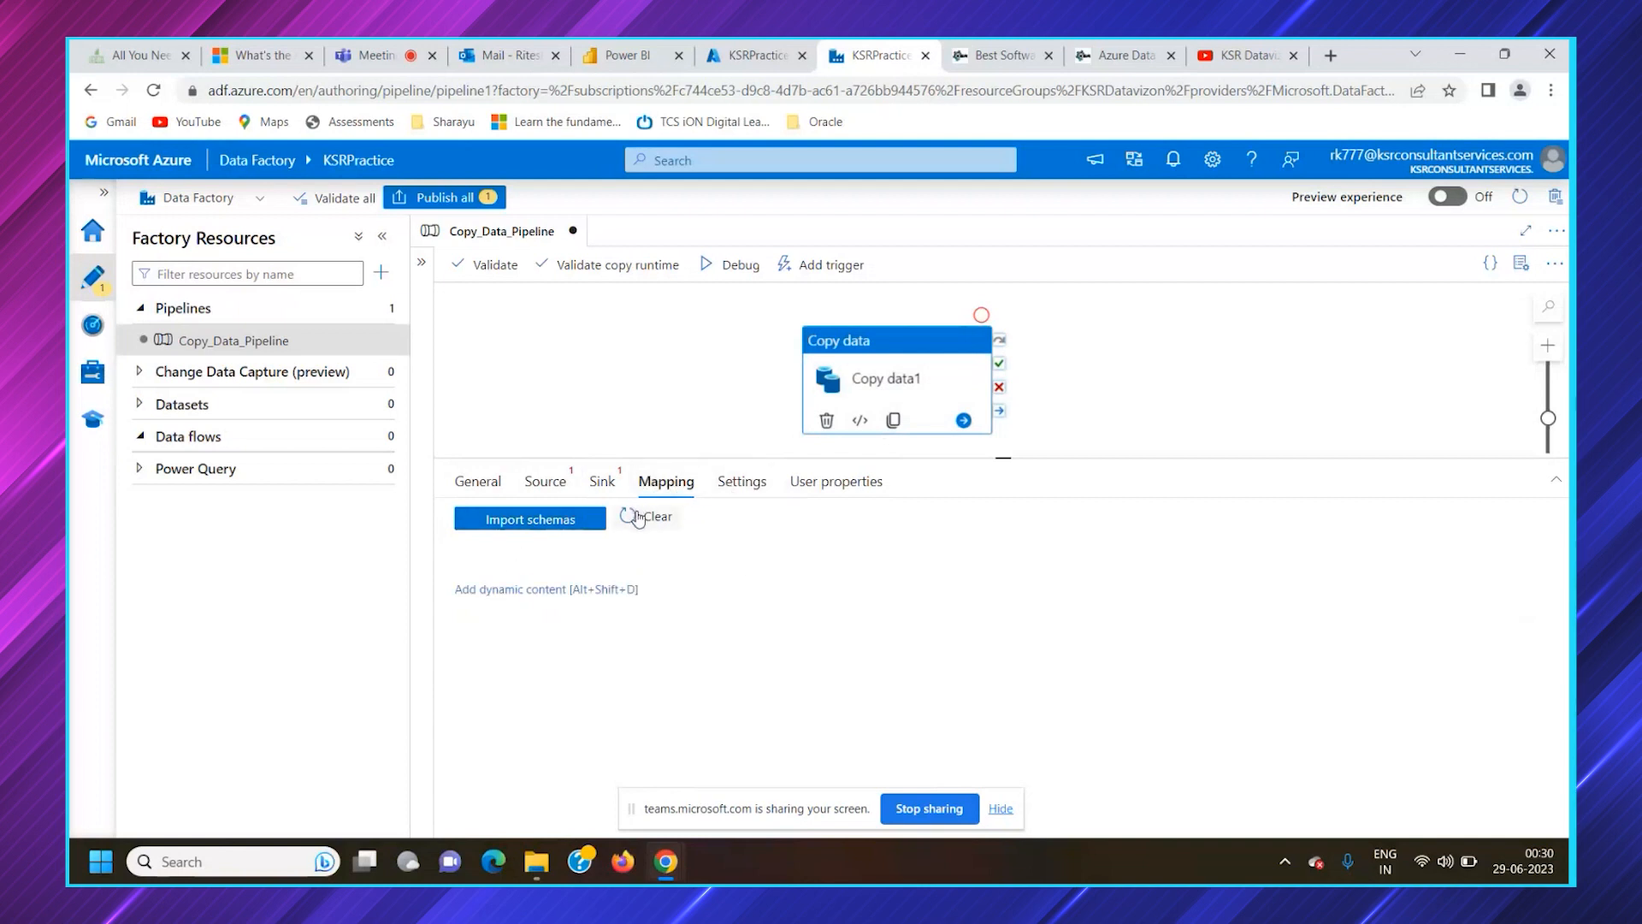
left_click(551, 520)
left_click(743, 484)
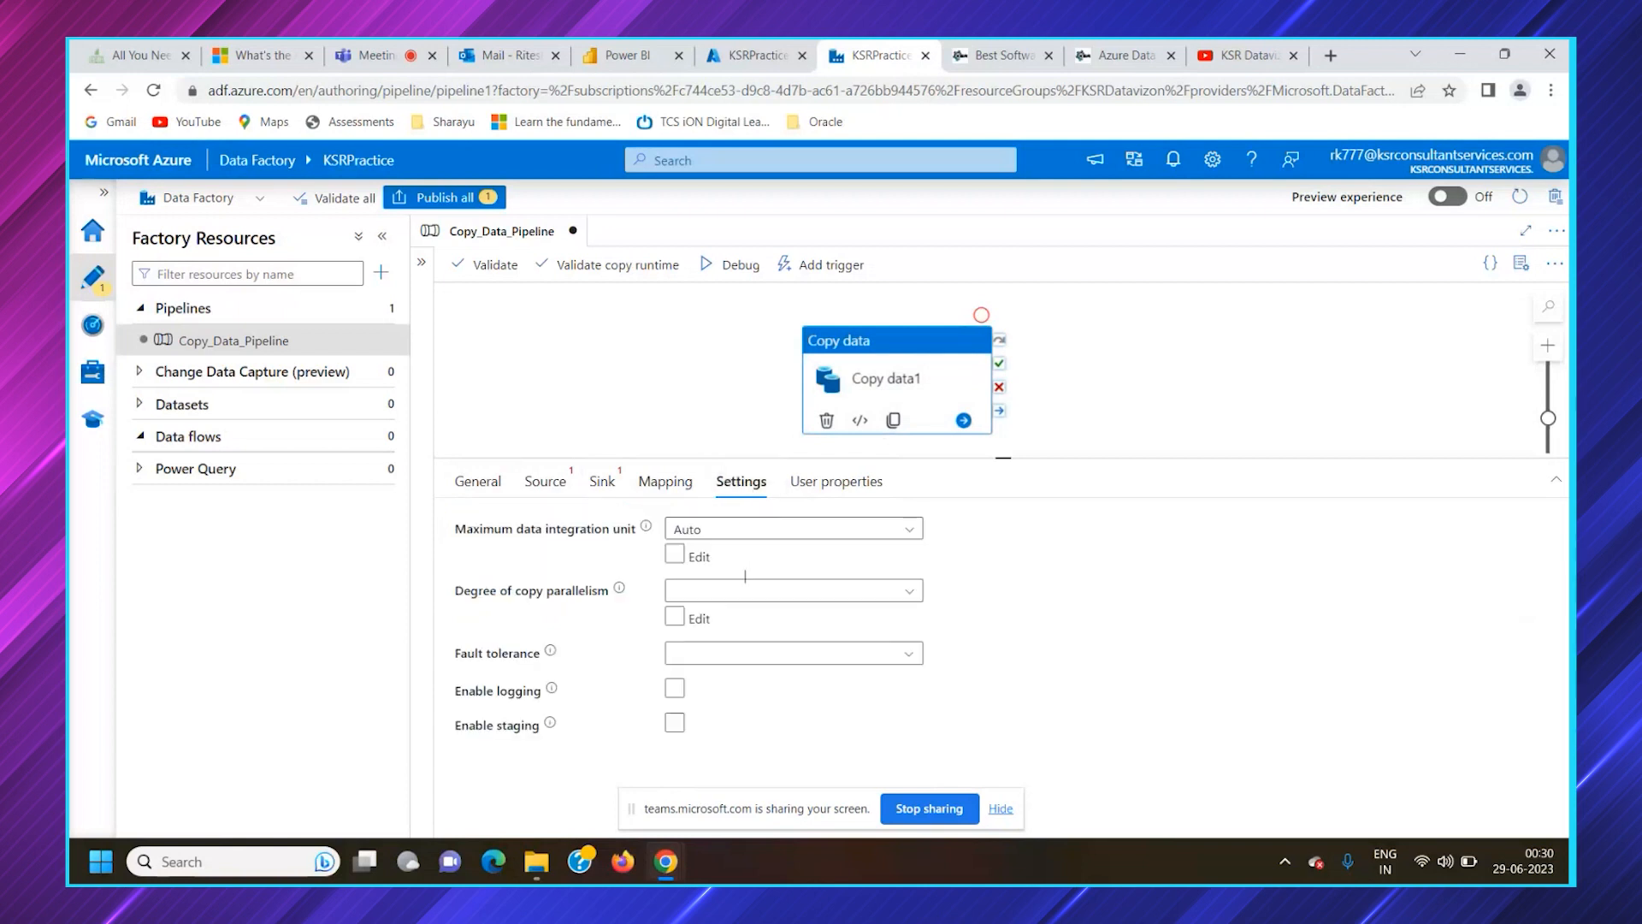
mouse_move(629, 599)
left_click(799, 487)
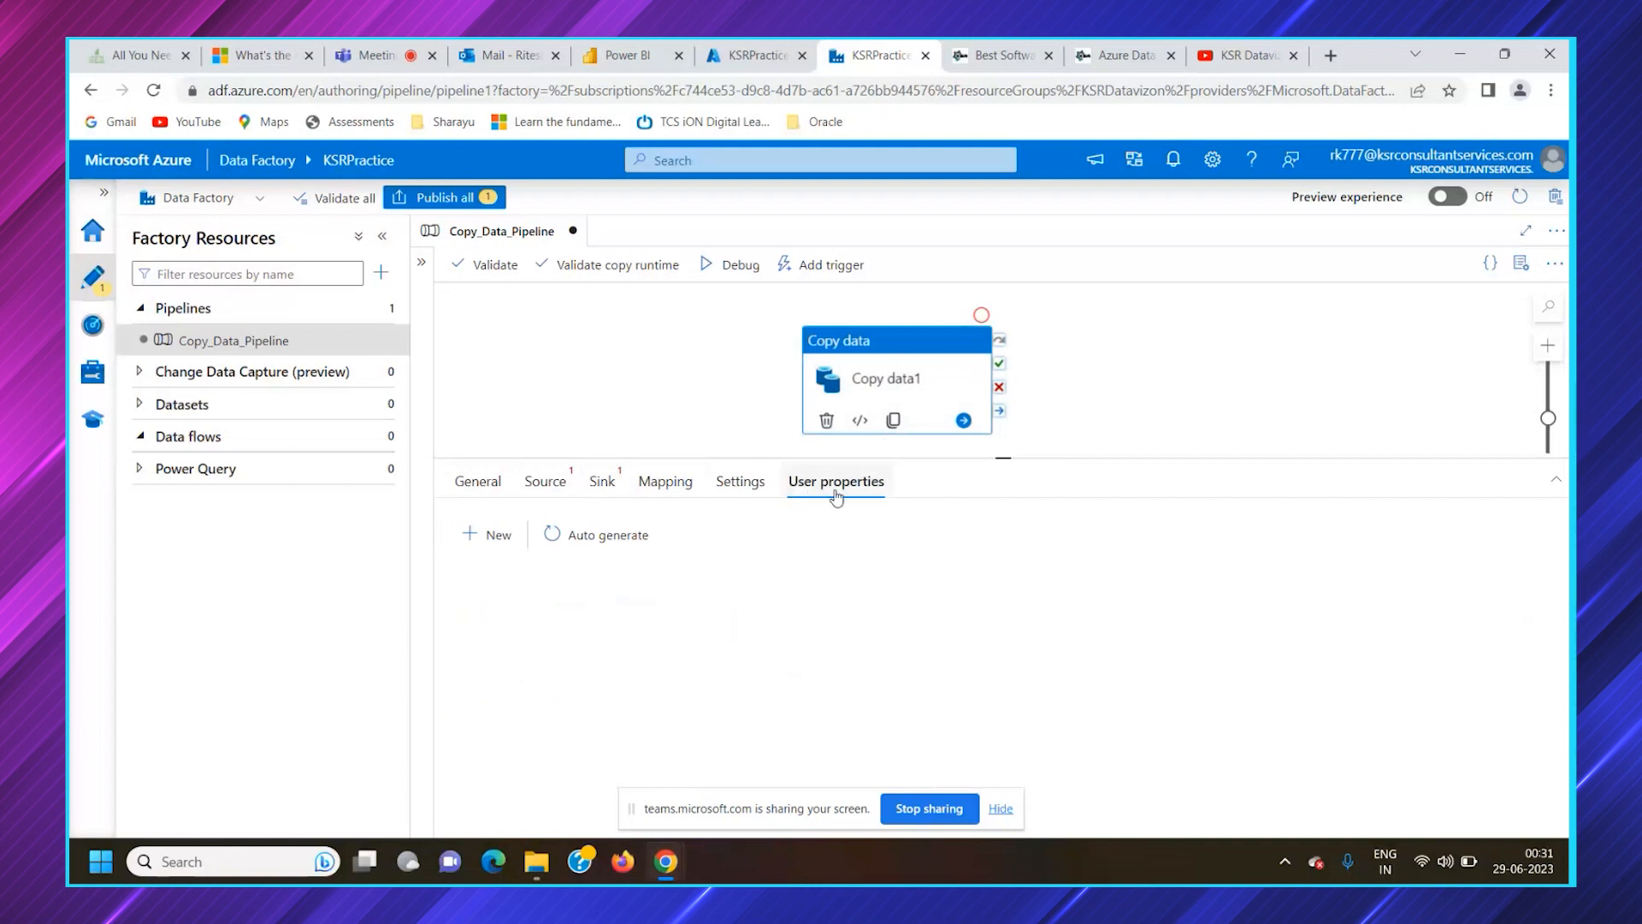
Go back over the Copy data activity's general, source, sink and mapping configuration
left_click(476, 489)
left_click(544, 481)
left_click(605, 481)
left_click(667, 480)
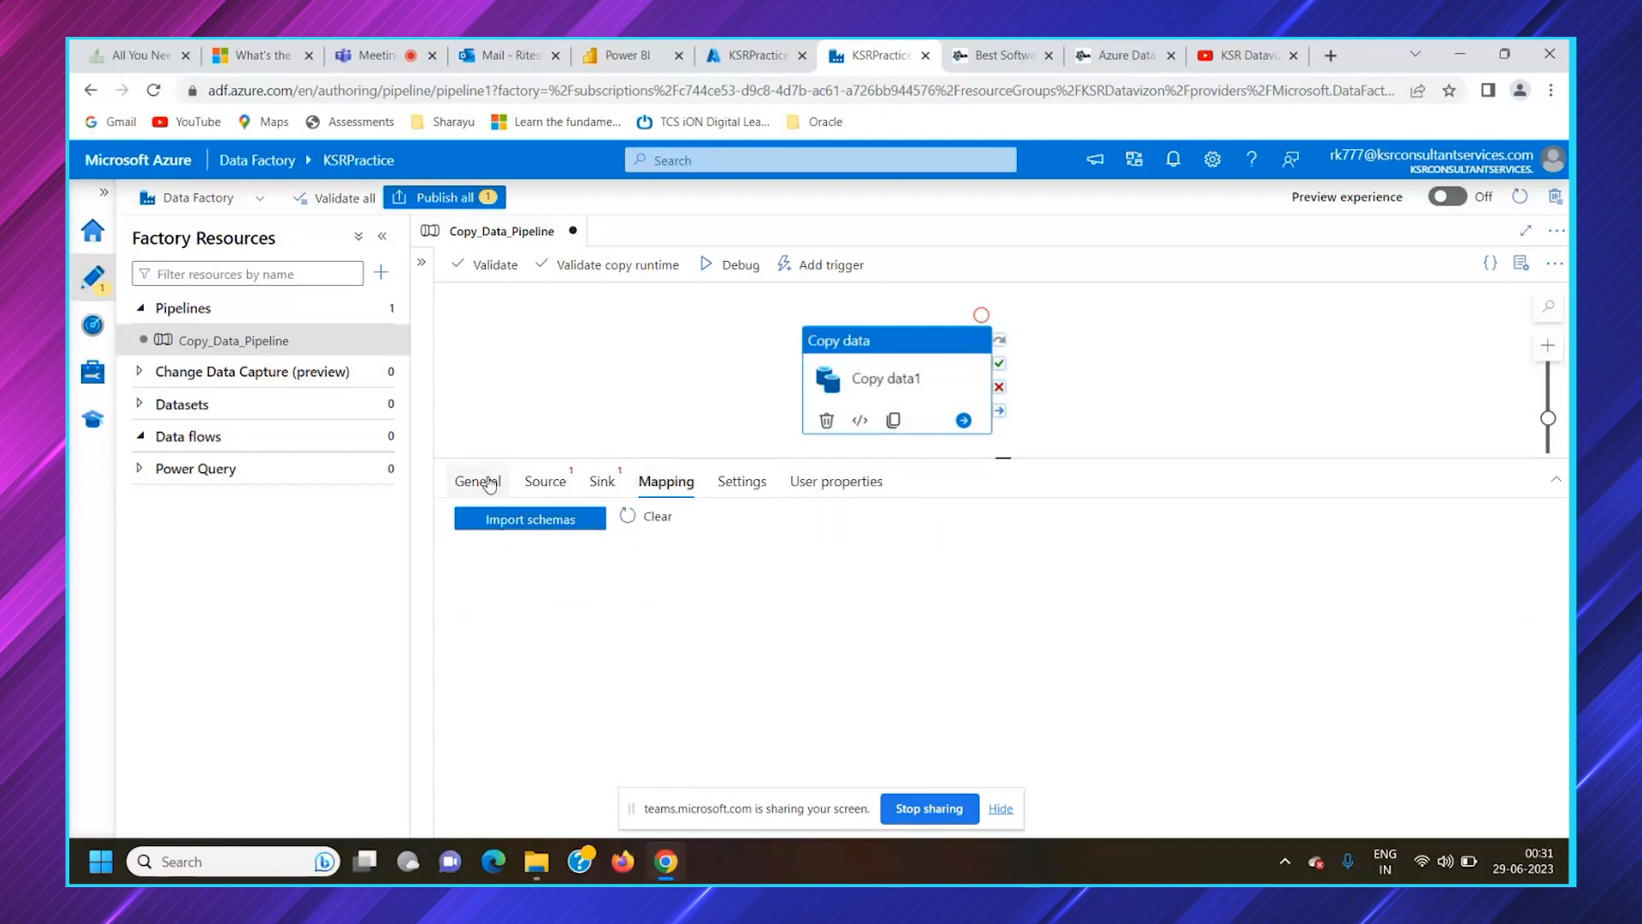
Rename the Copy data activity as Copy_csv_BLOB in its general configuration
left_click(480, 482)
left_click_drag(746, 525, 632, 540)
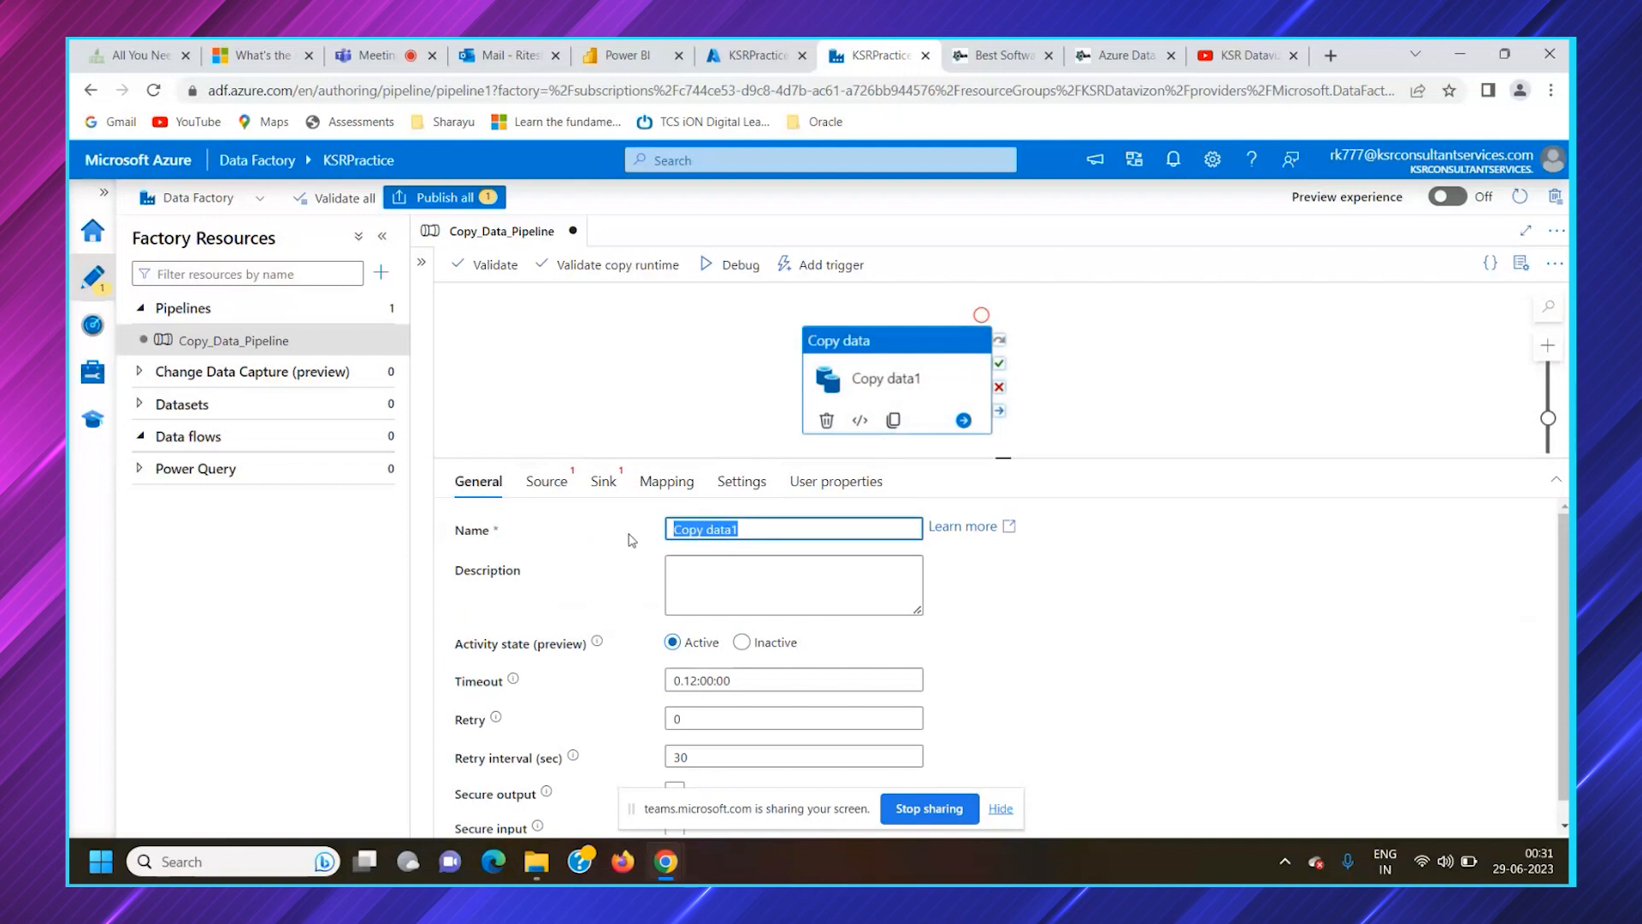
key("BackSpace")
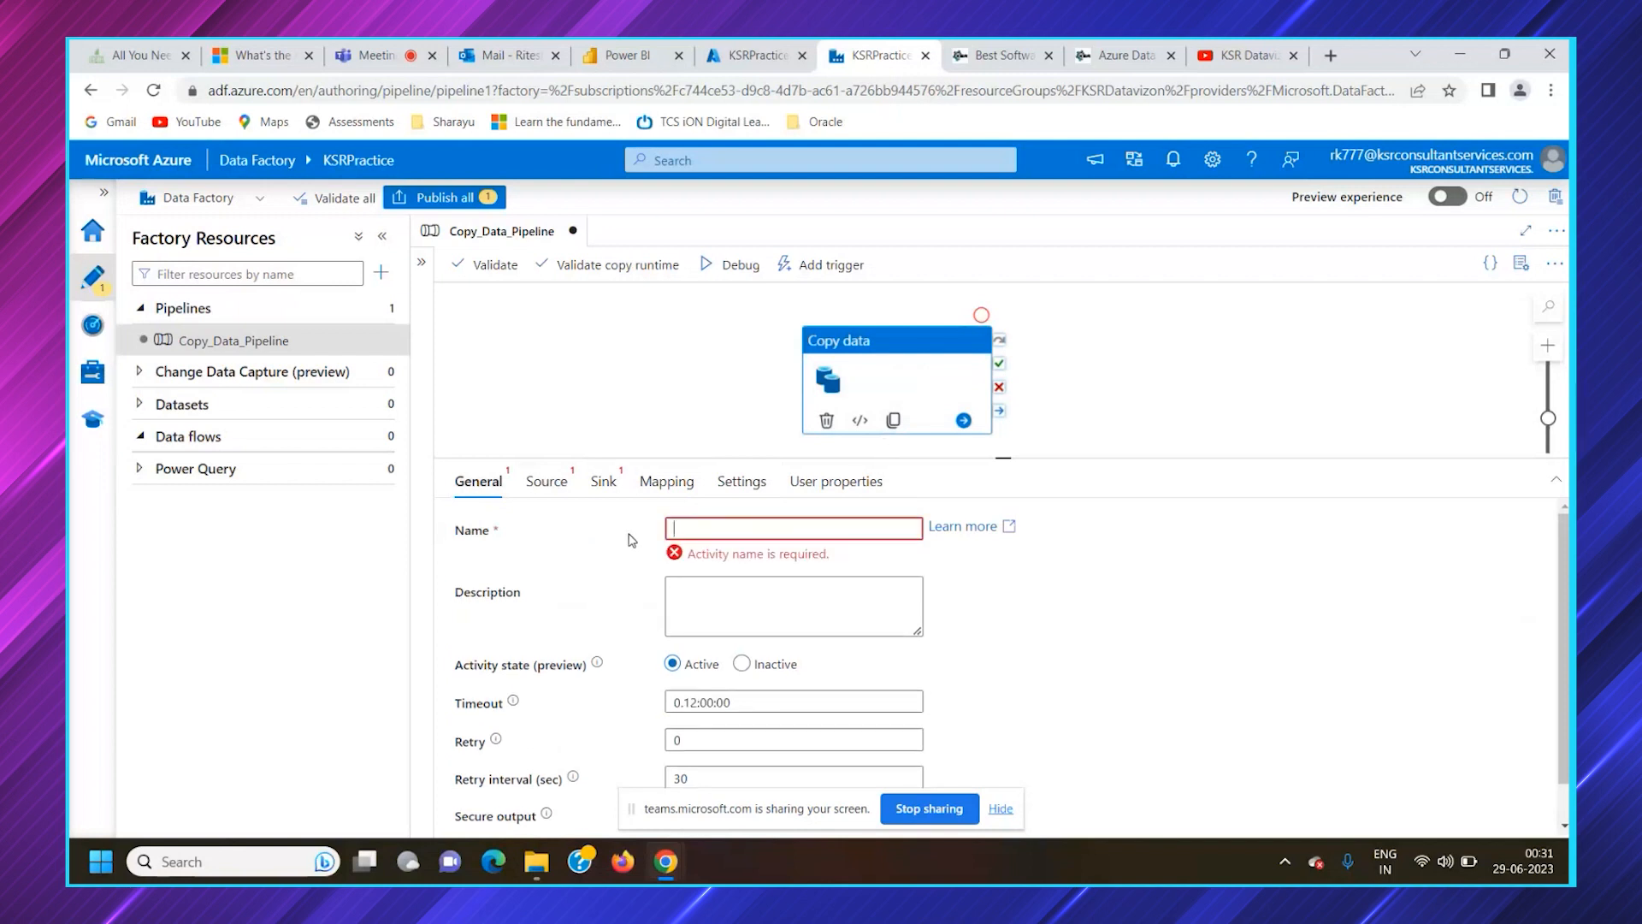
type("Copy_")
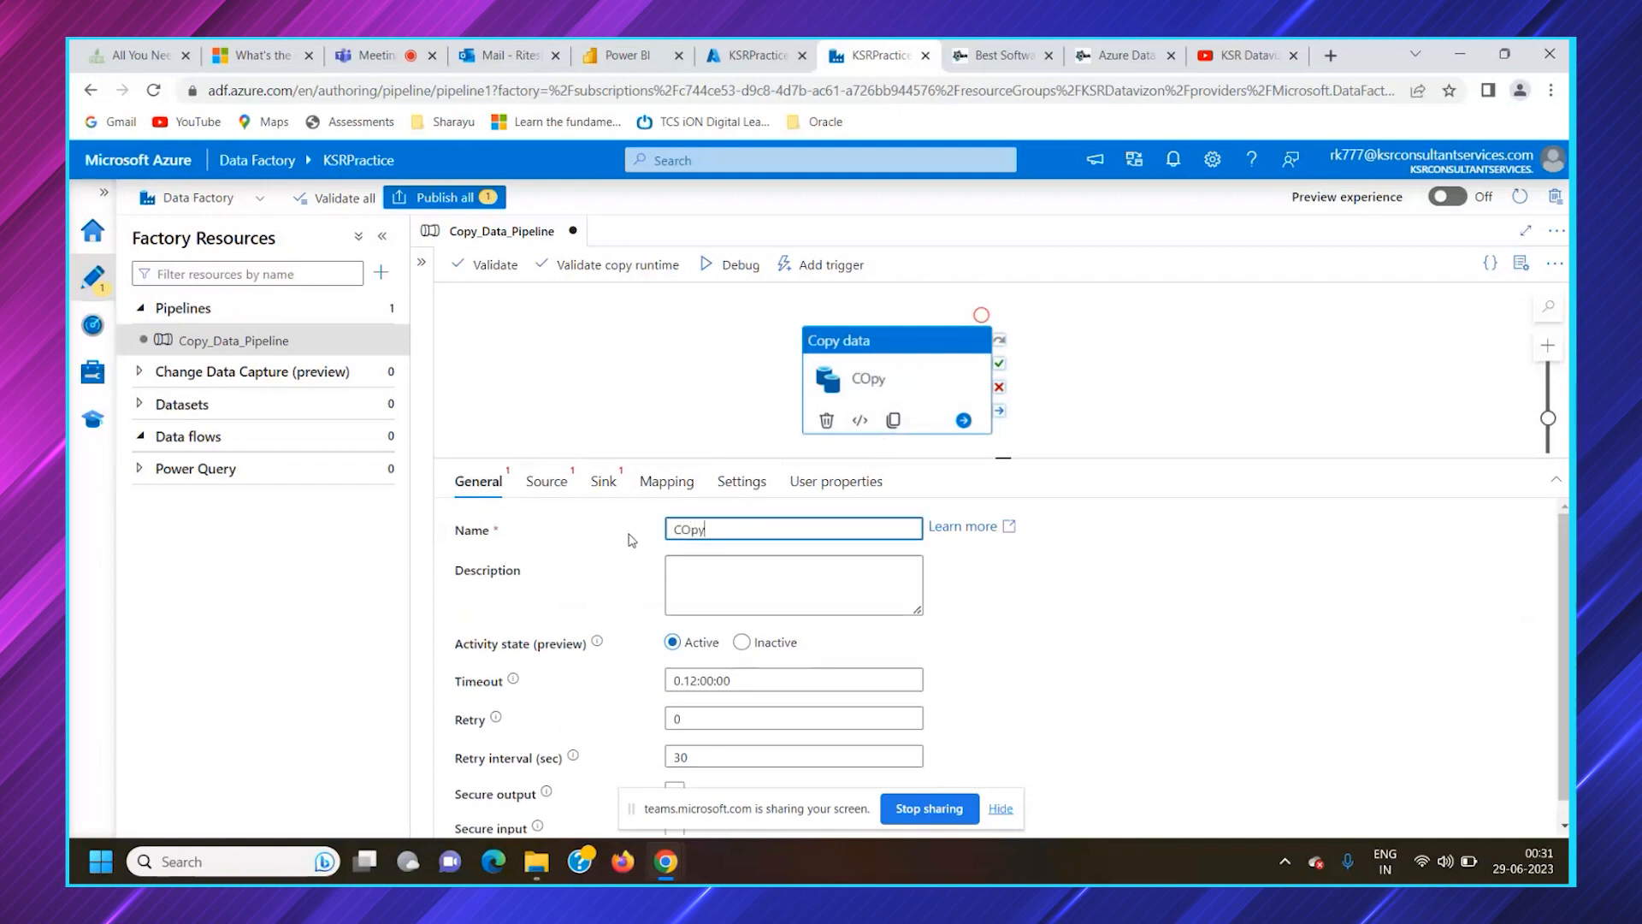
type("csv_")
type("BLo")
type("LOB")
Examine the Copy data activity's description, activity state, timeout, retry and retry interval options
left_click(755, 586)
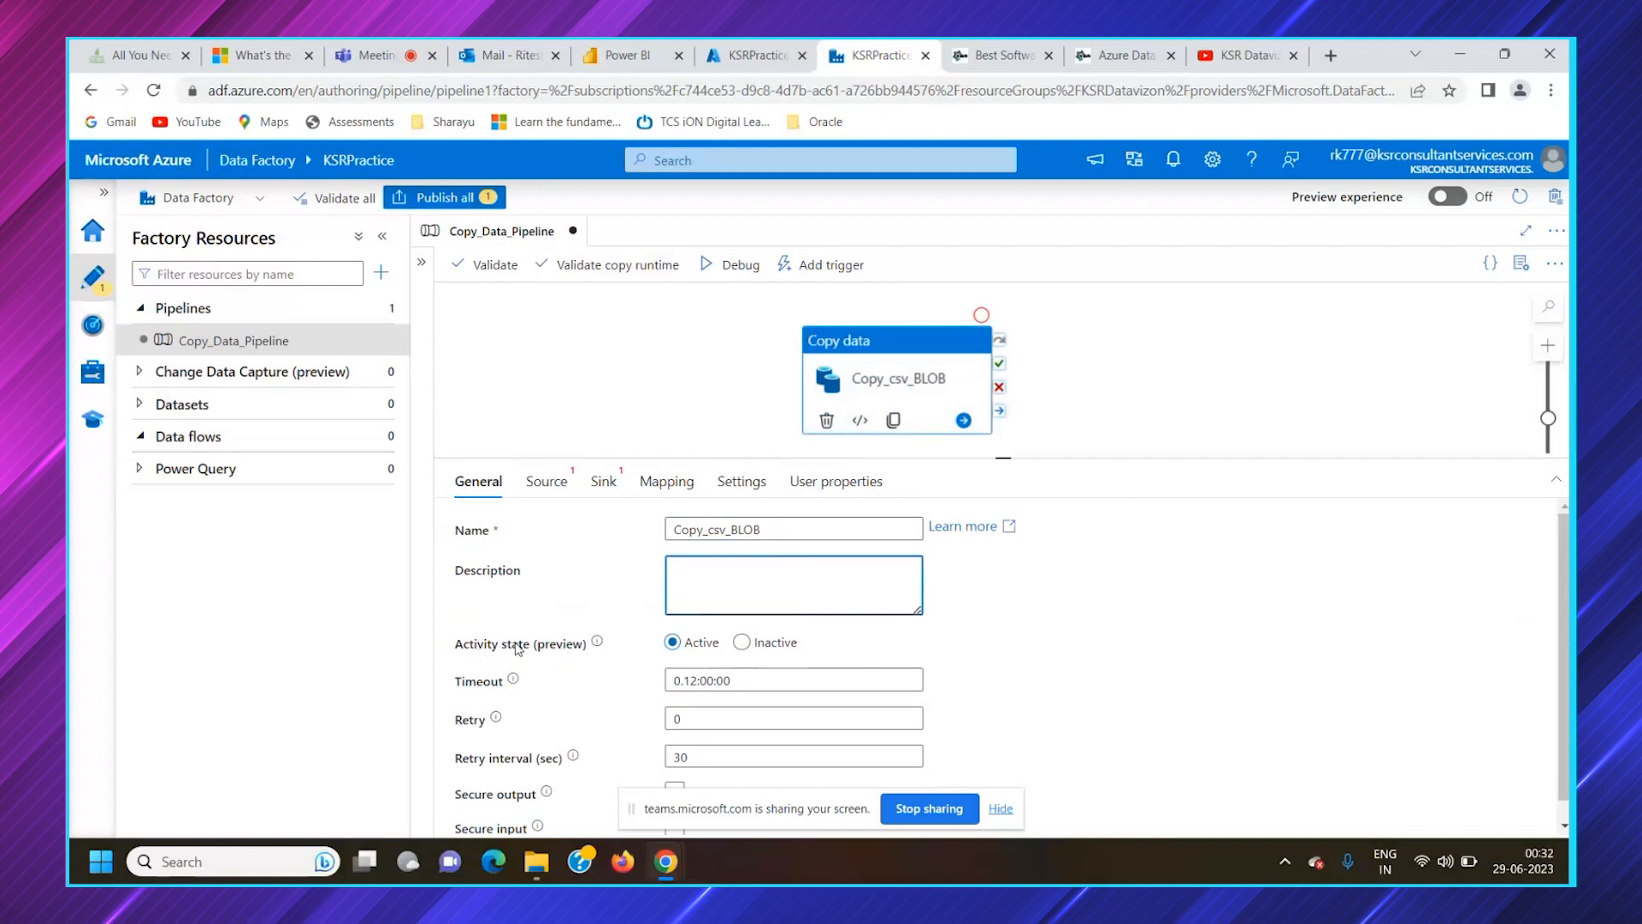
left_click(742, 643)
key("Left")
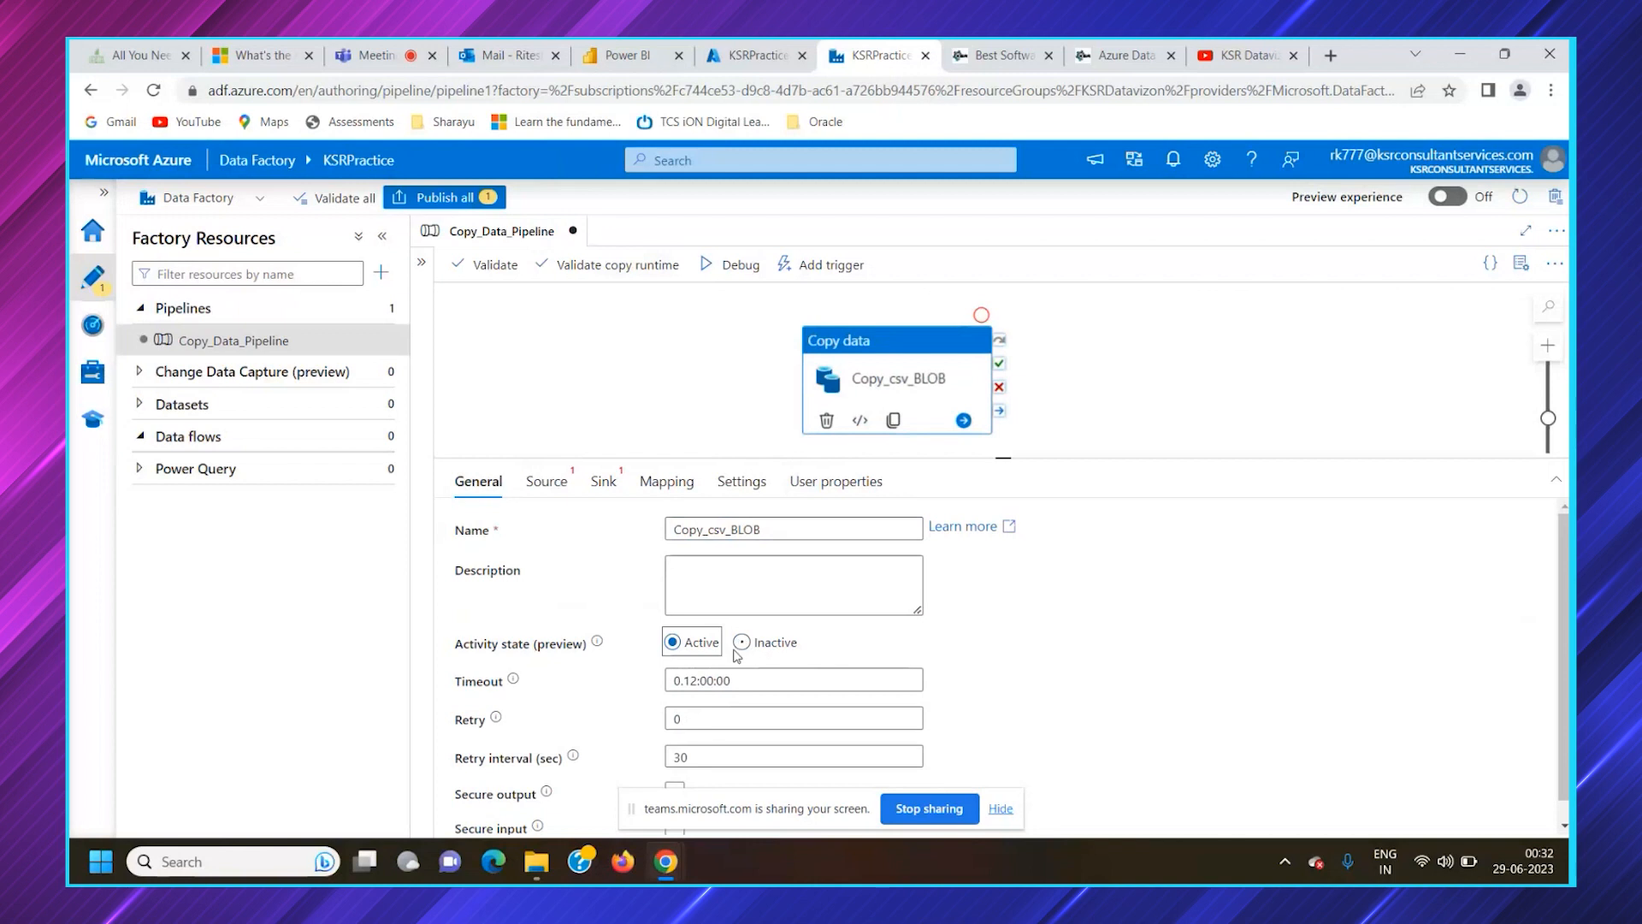
scroll(825, 643, "down", 1)
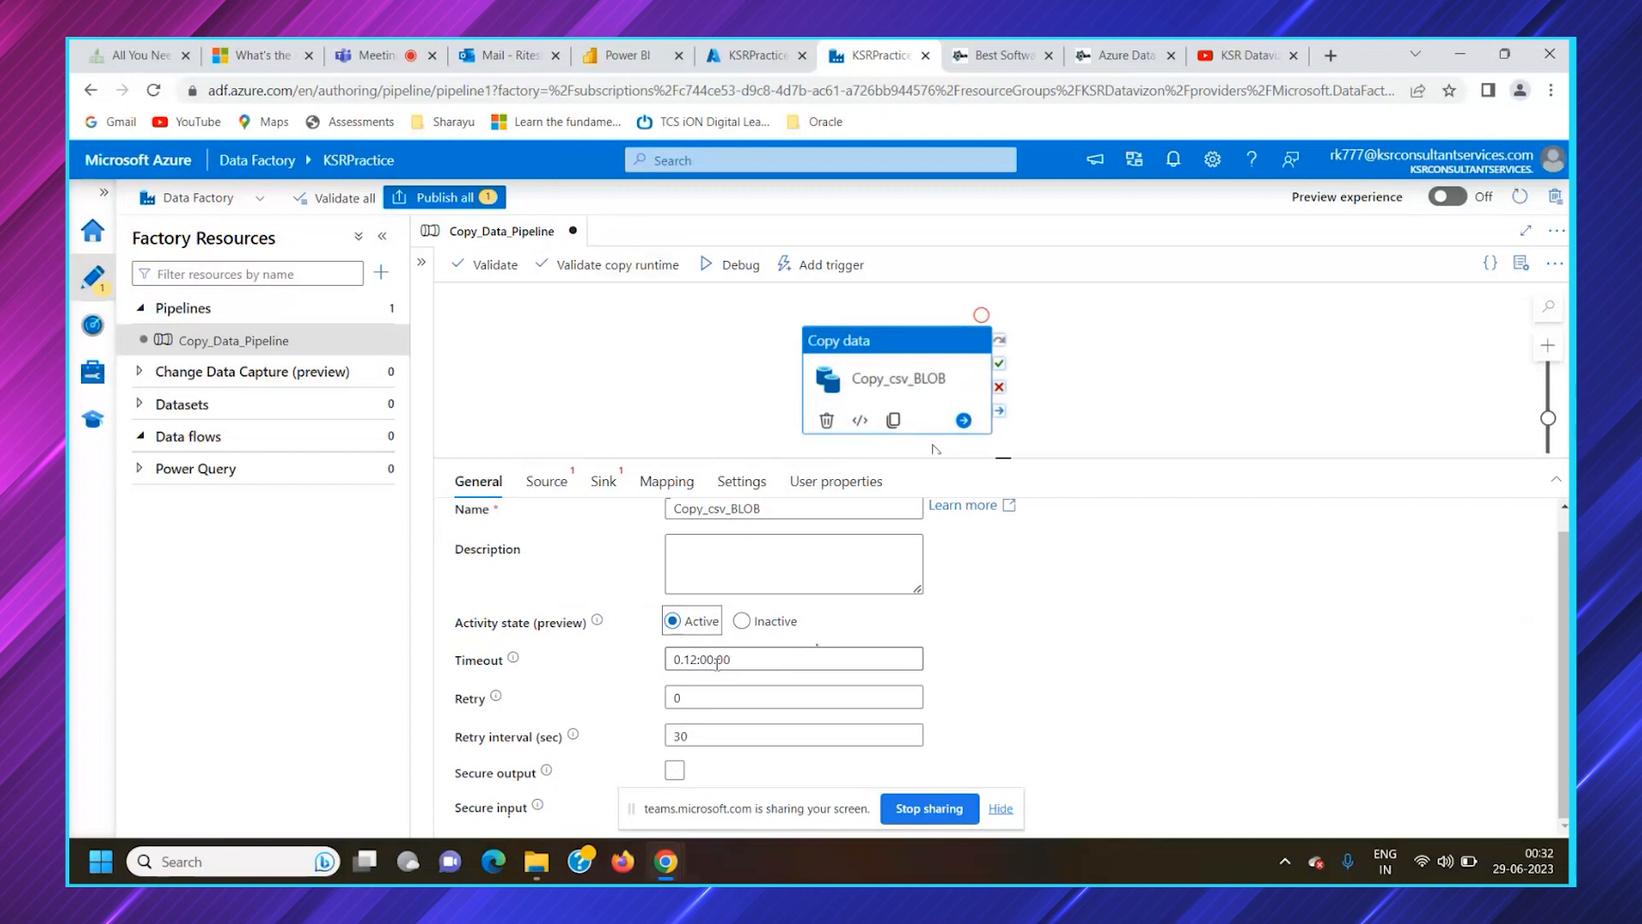
left_click_drag(731, 659, 690, 659)
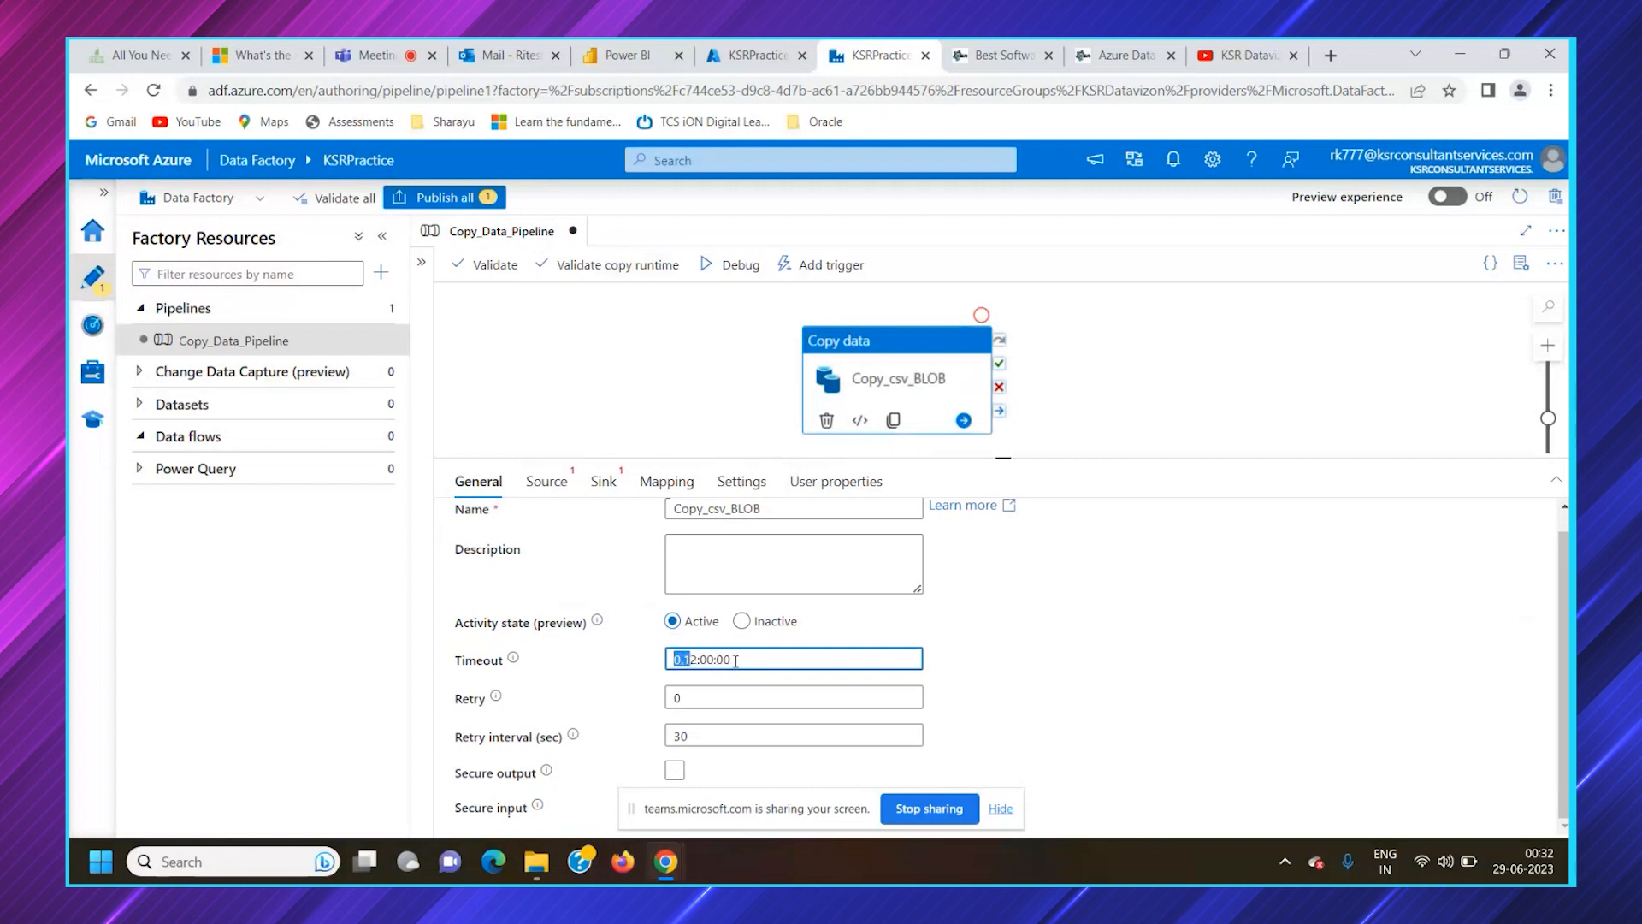
left_click(710, 696)
type("1")
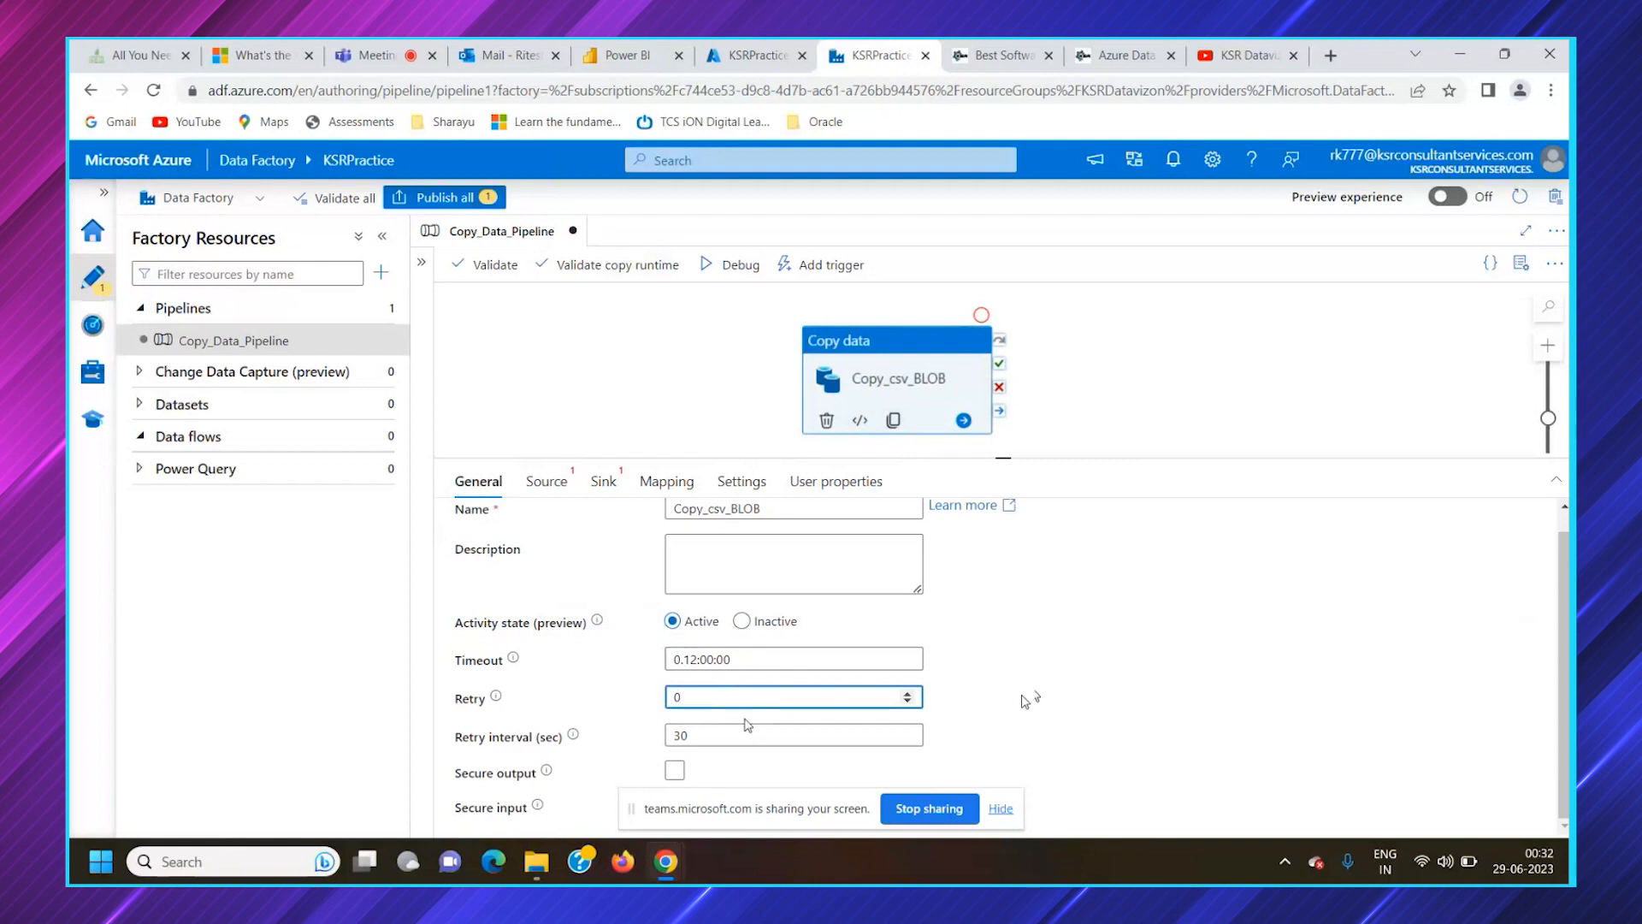
left_click(484, 740)
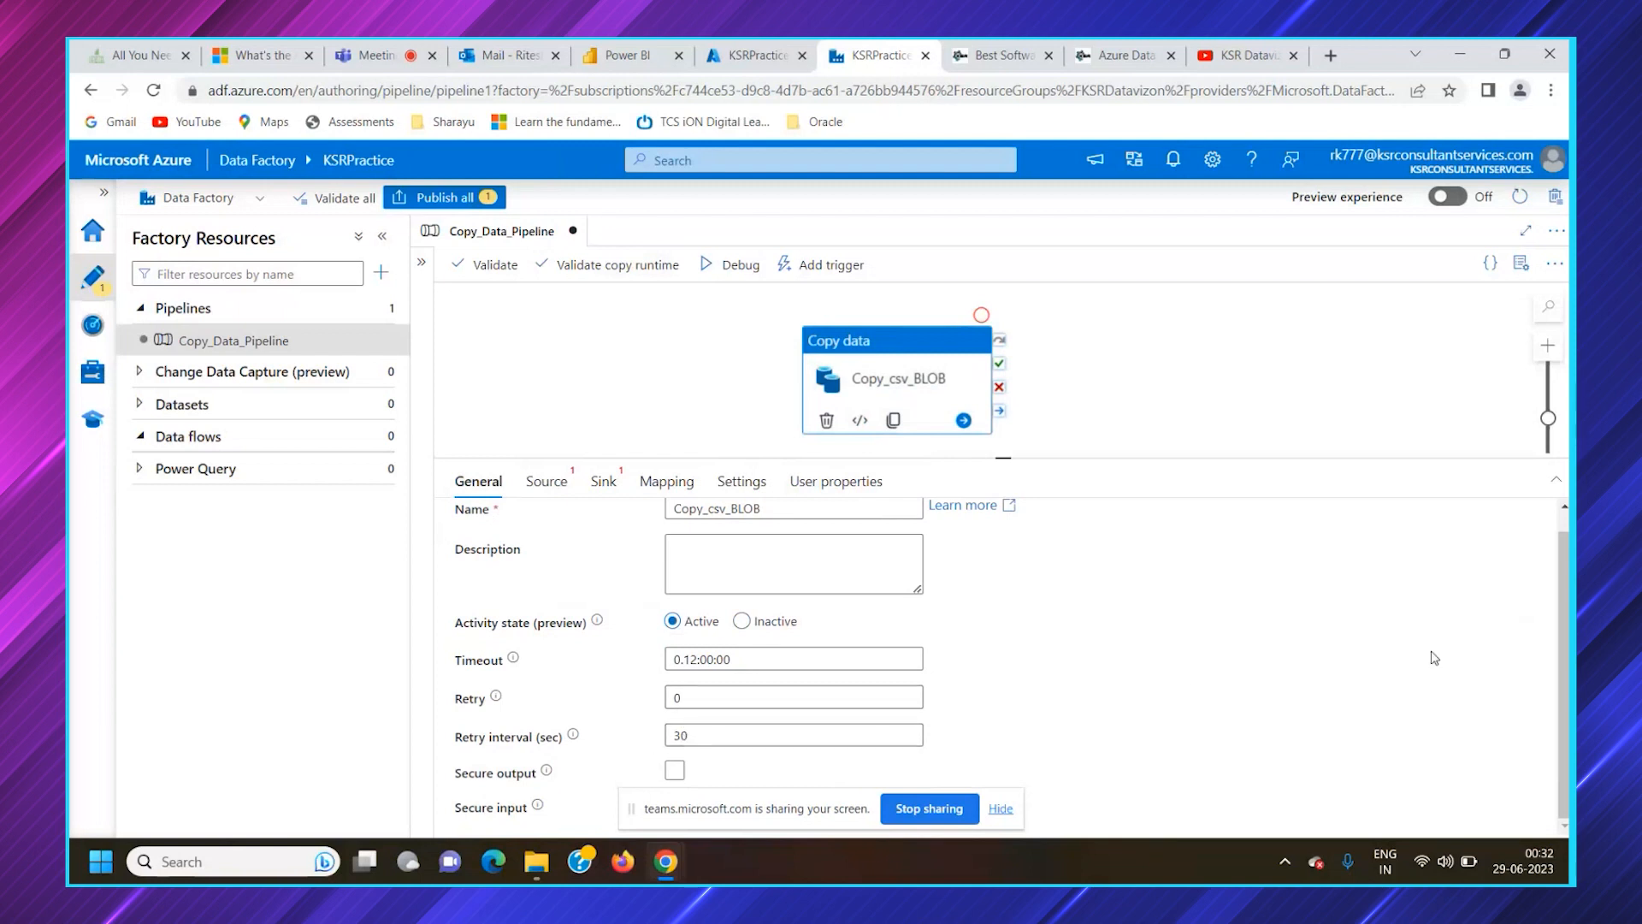
Check the Copy data activity's secure output and secure input options in an enlarged configuration area, and view its source configuration
left_click_drag(1003, 457, 1005, 414)
left_click(673, 750)
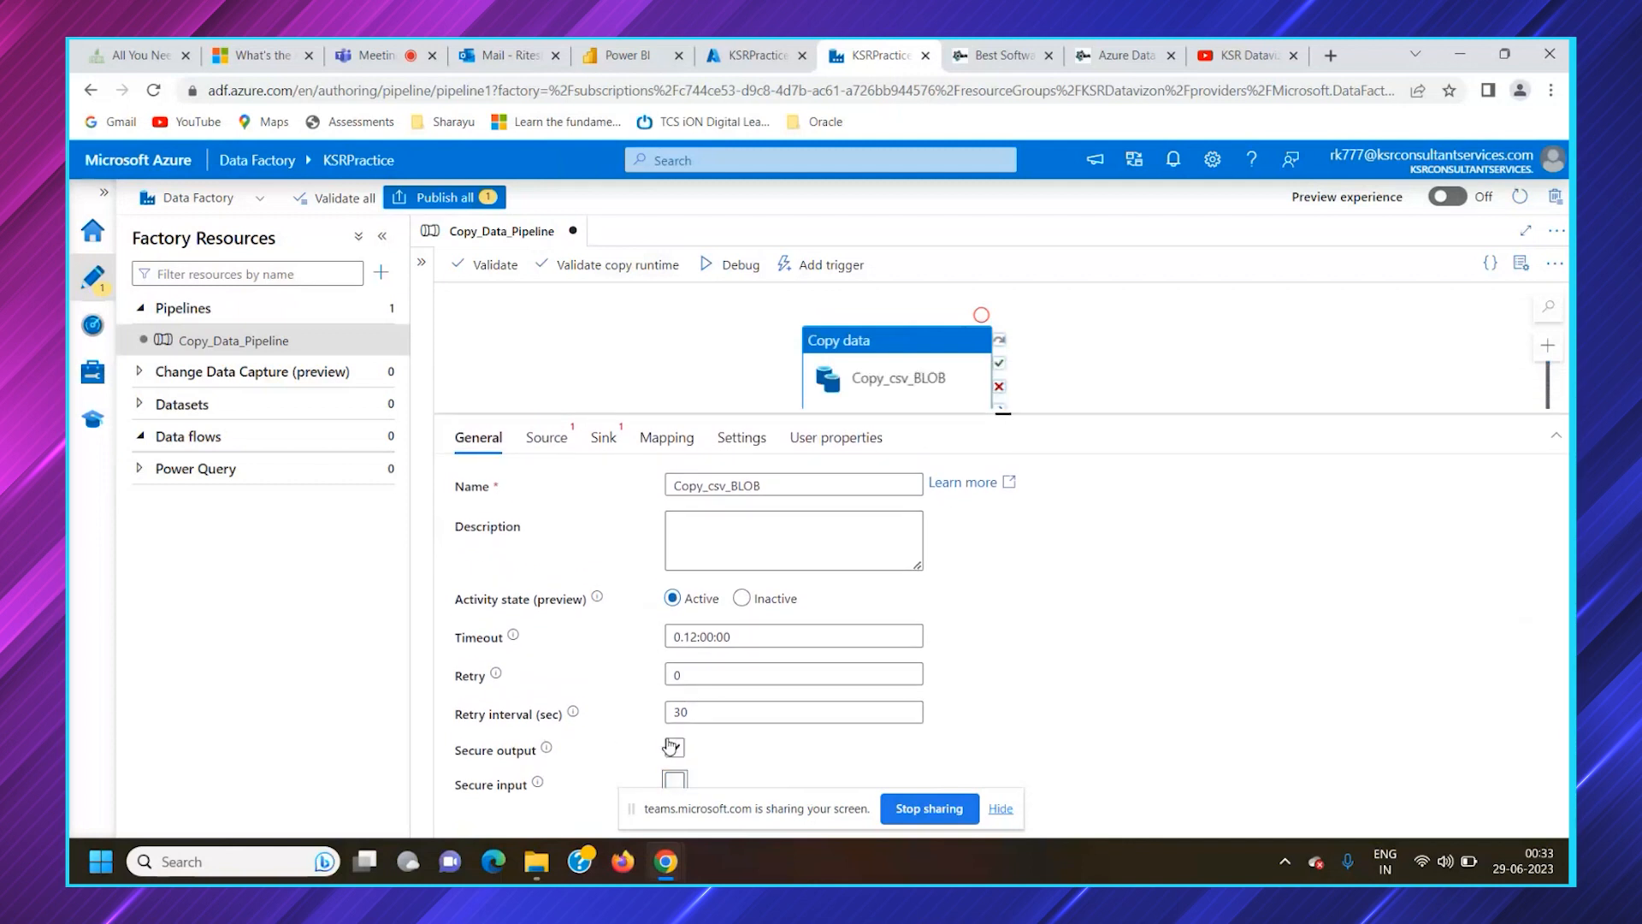
left_click(675, 747)
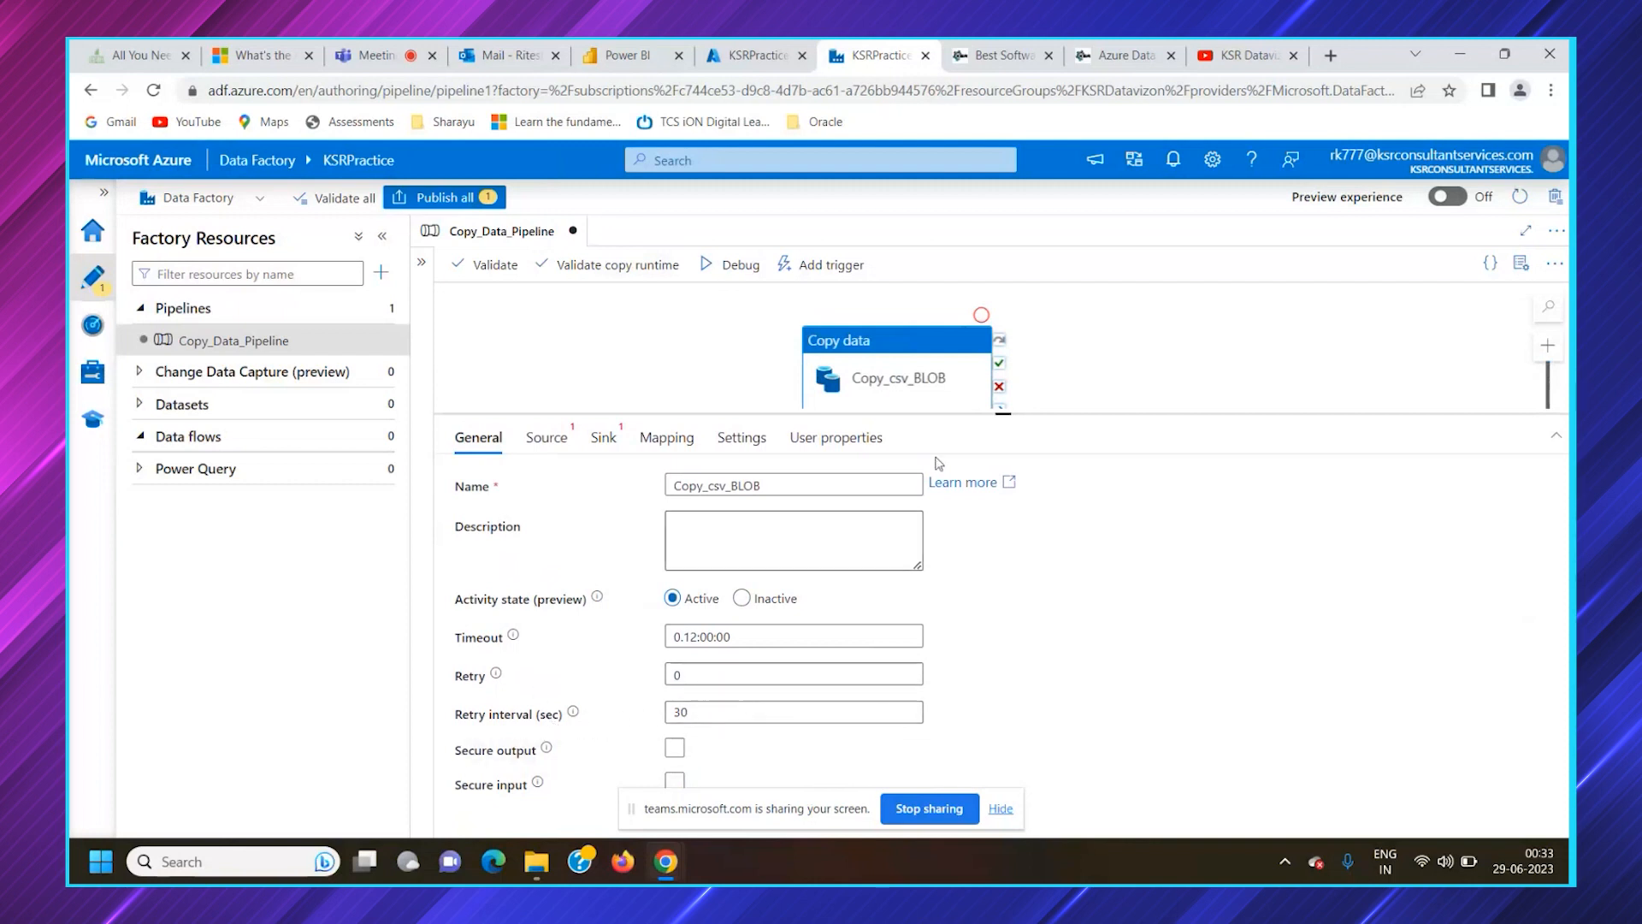
left_click_drag(1002, 414, 1003, 443)
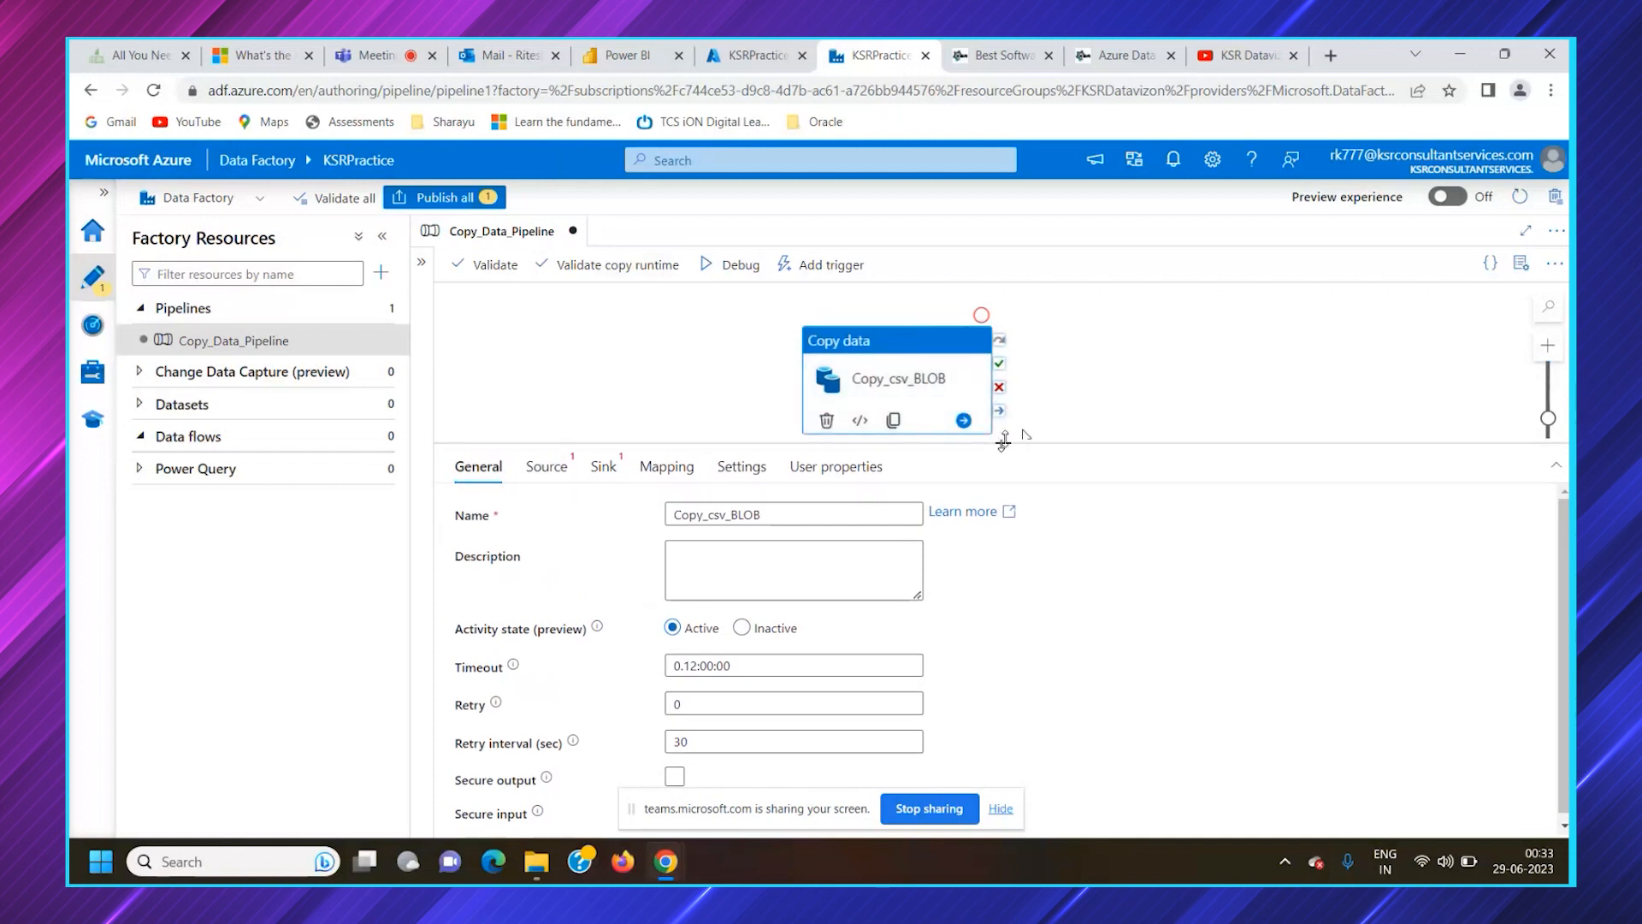
left_click_drag(1003, 440, 1004, 456)
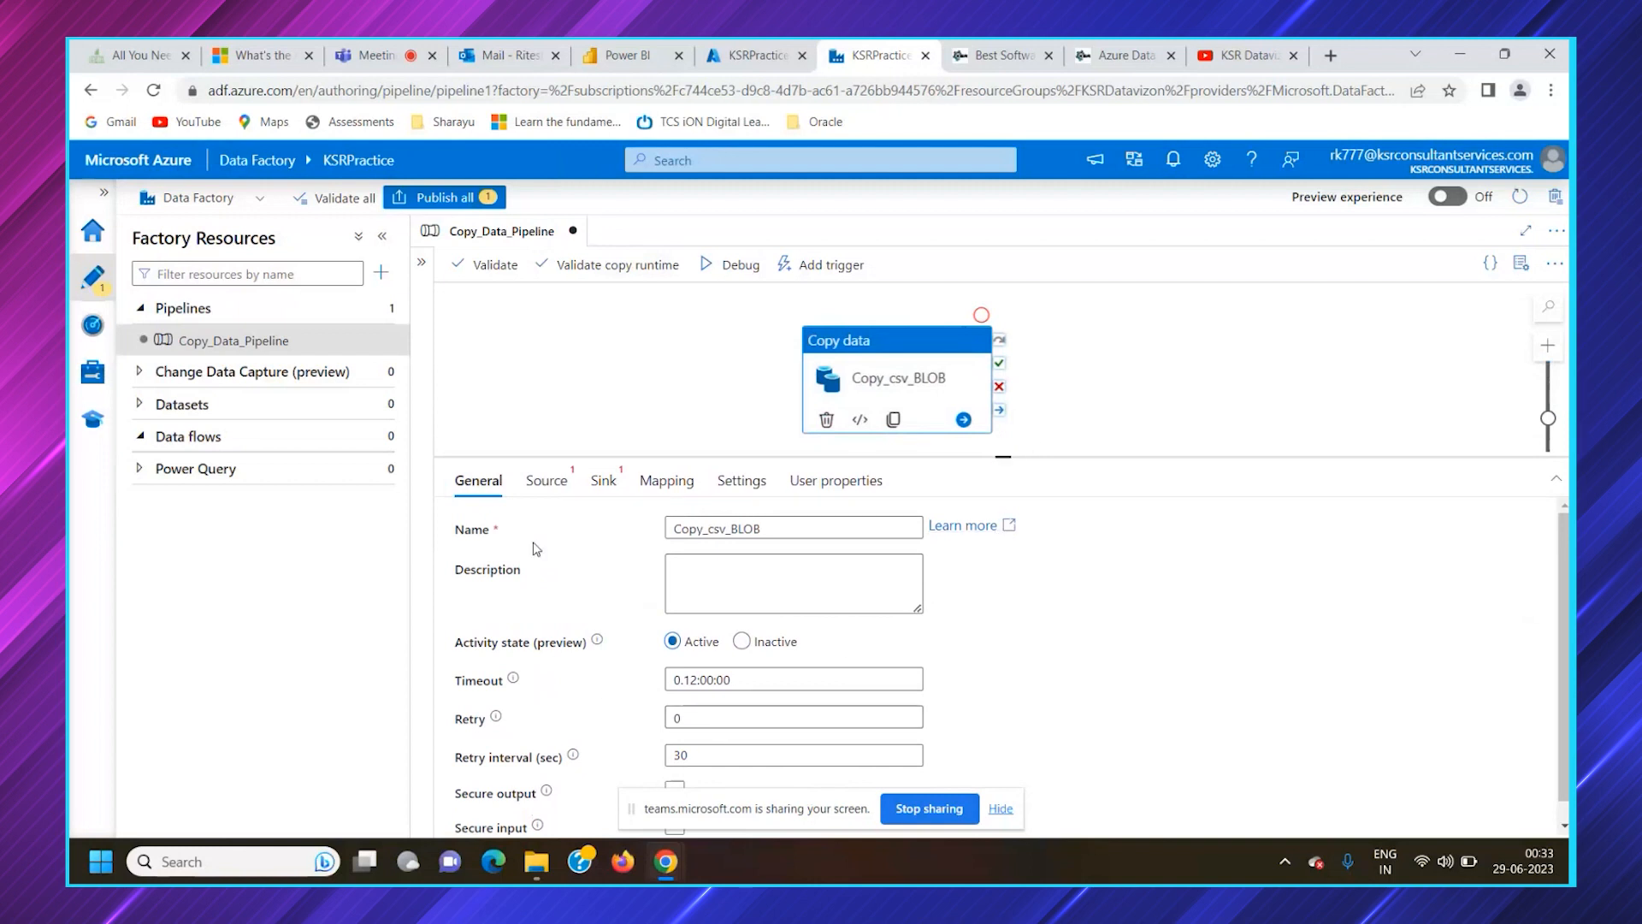
left_click(546, 492)
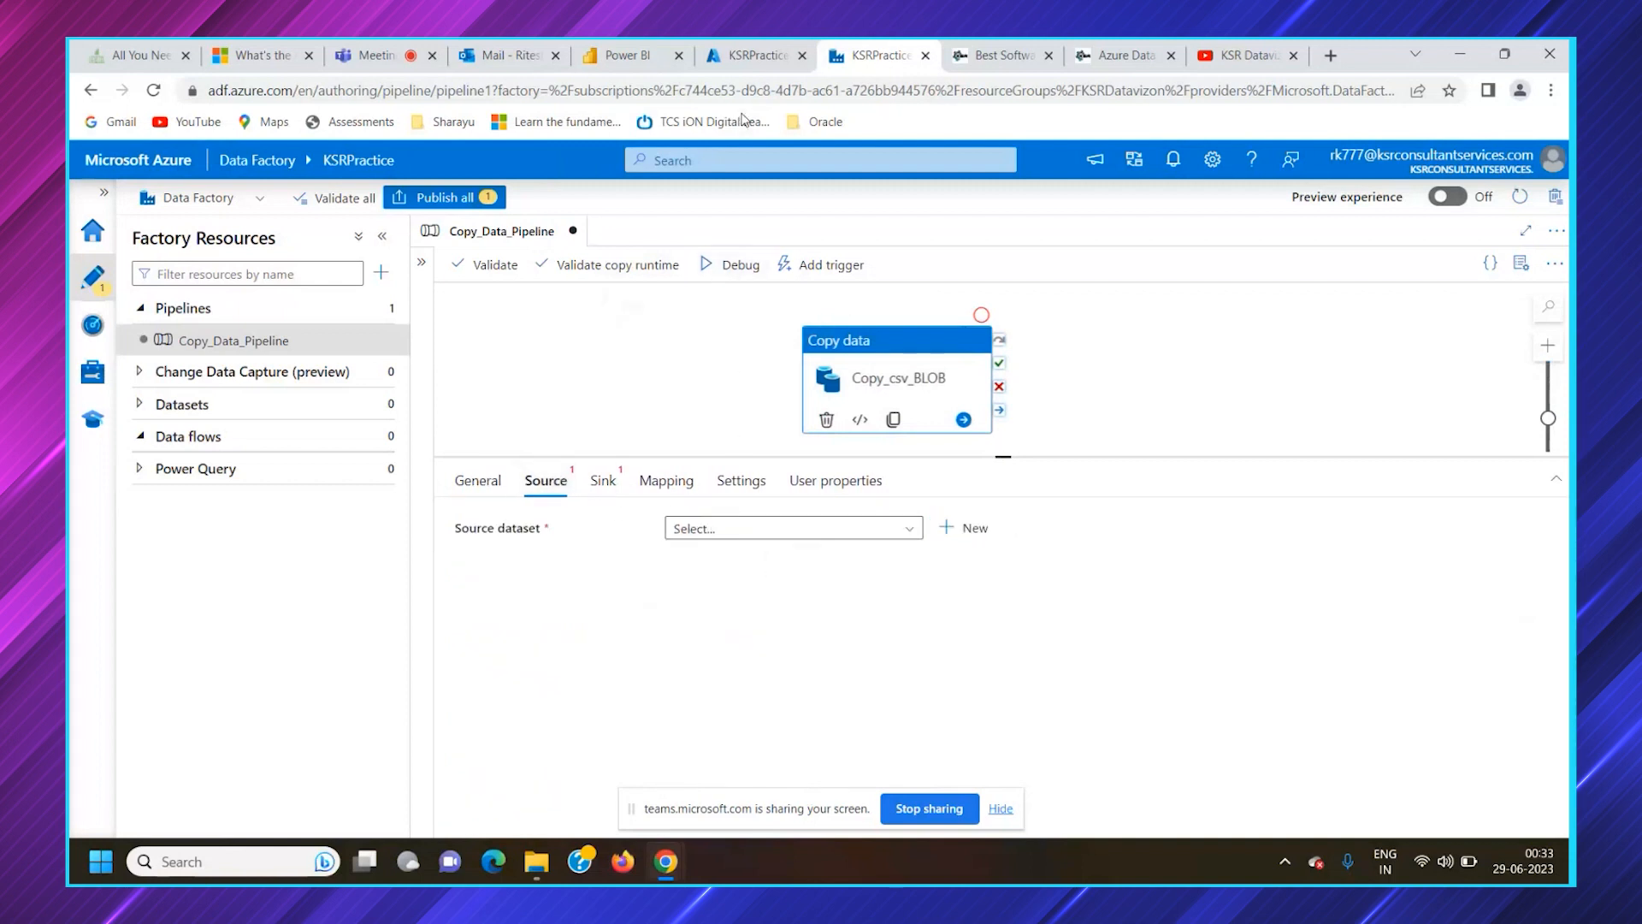
Switch to the Azure portal, search for subscriptions from the home page and open the Free Trial subscription
left_click(763, 56)
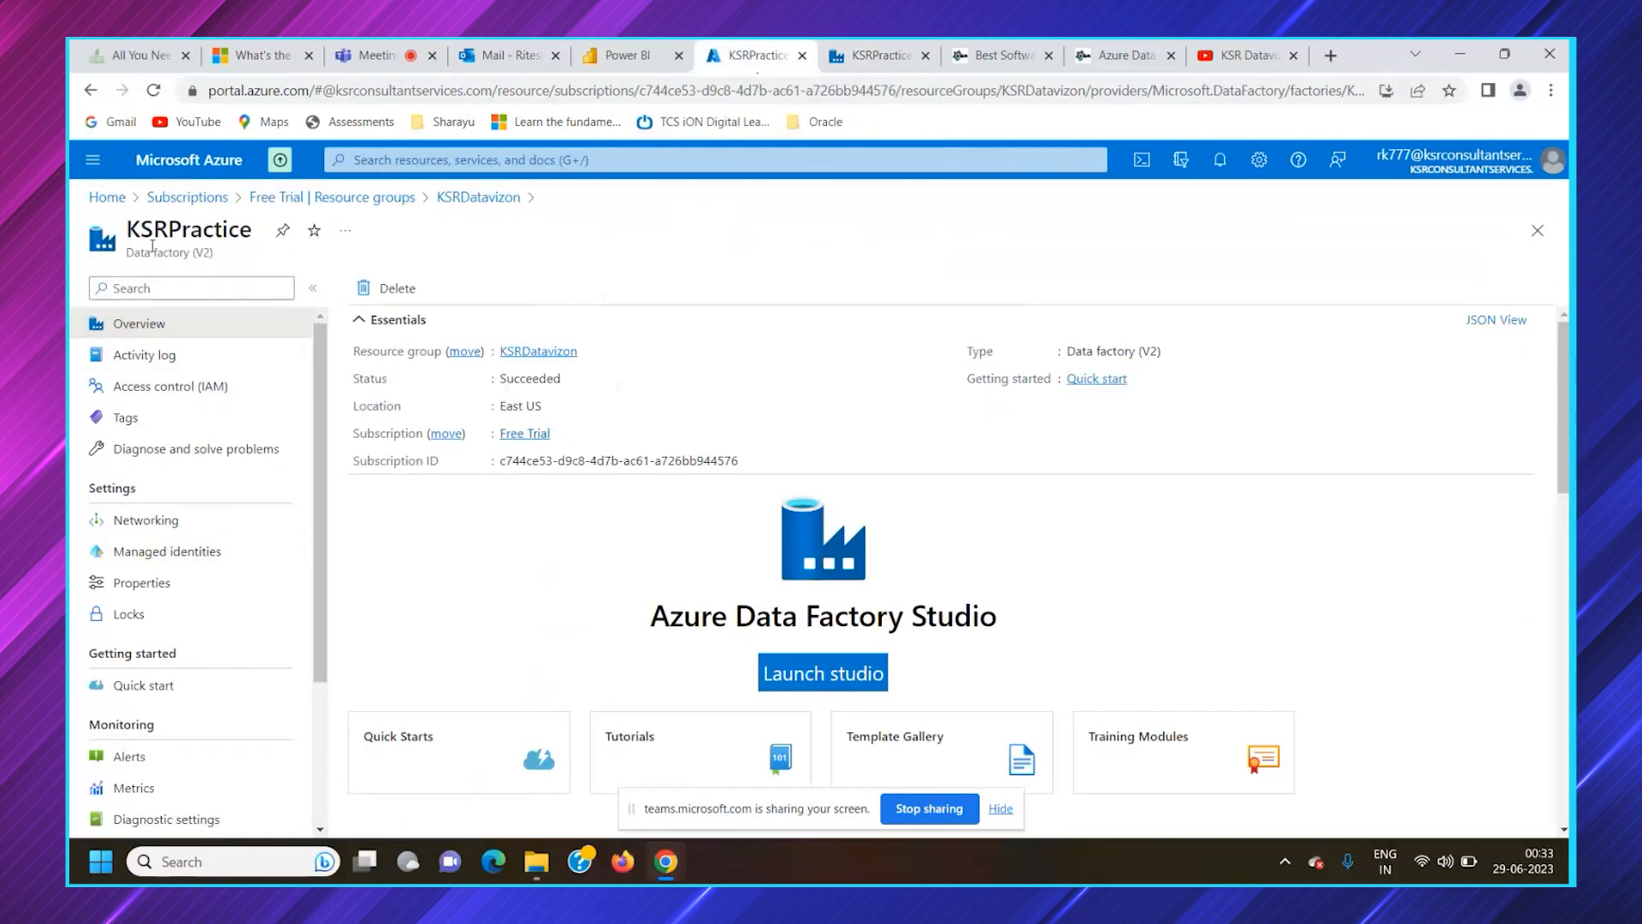
left_click(107, 198)
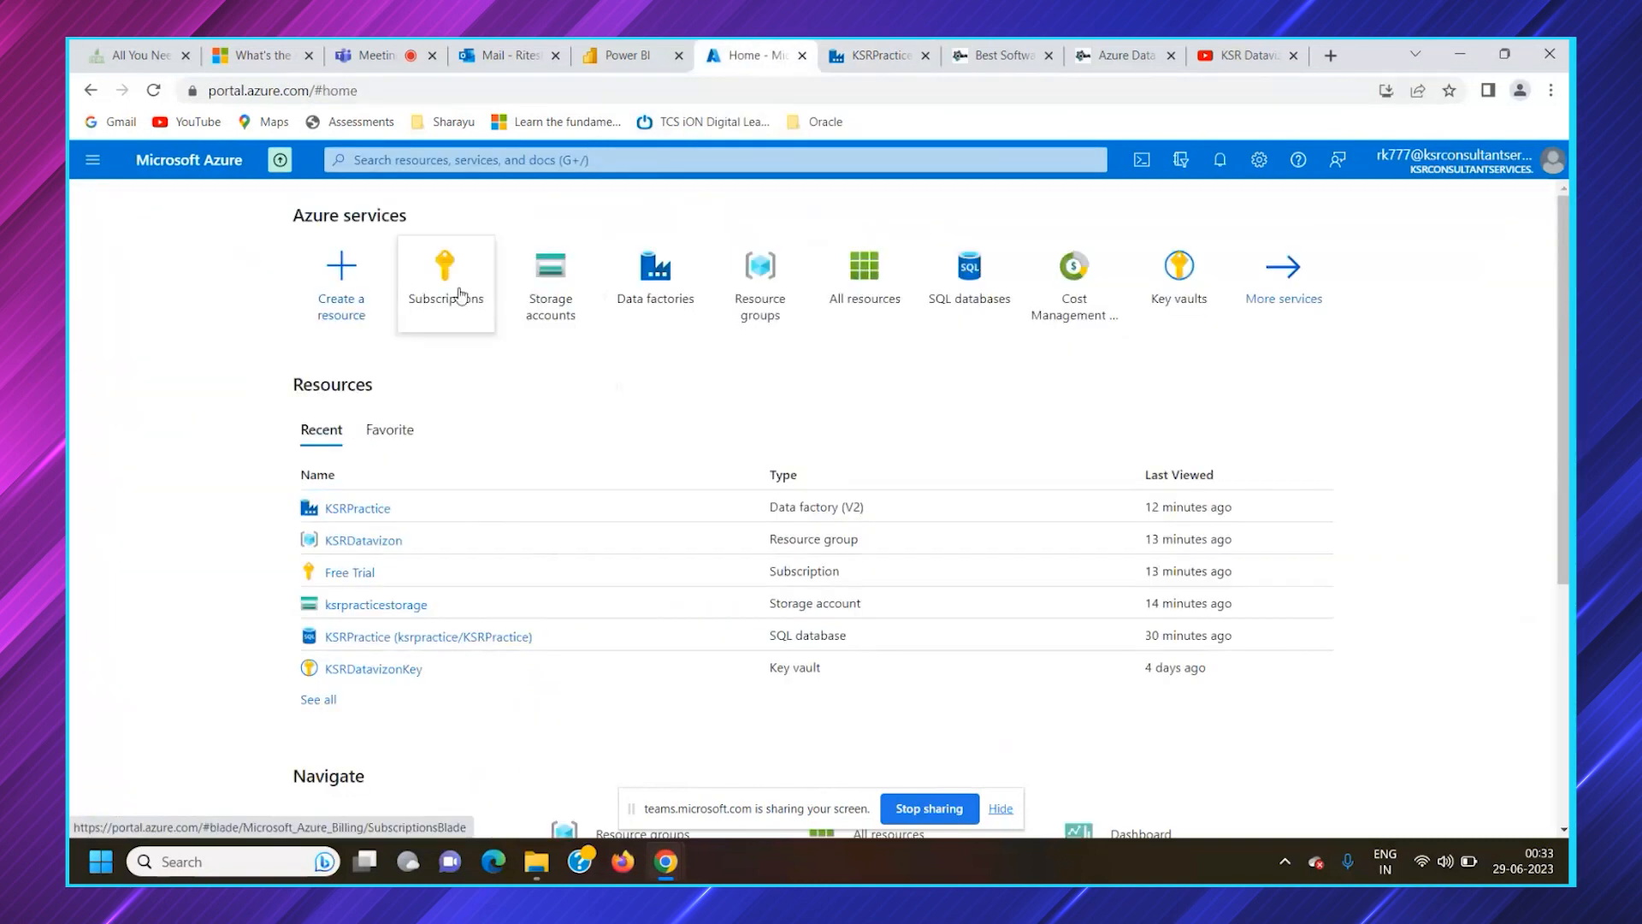
left_click(476, 161)
type("subs")
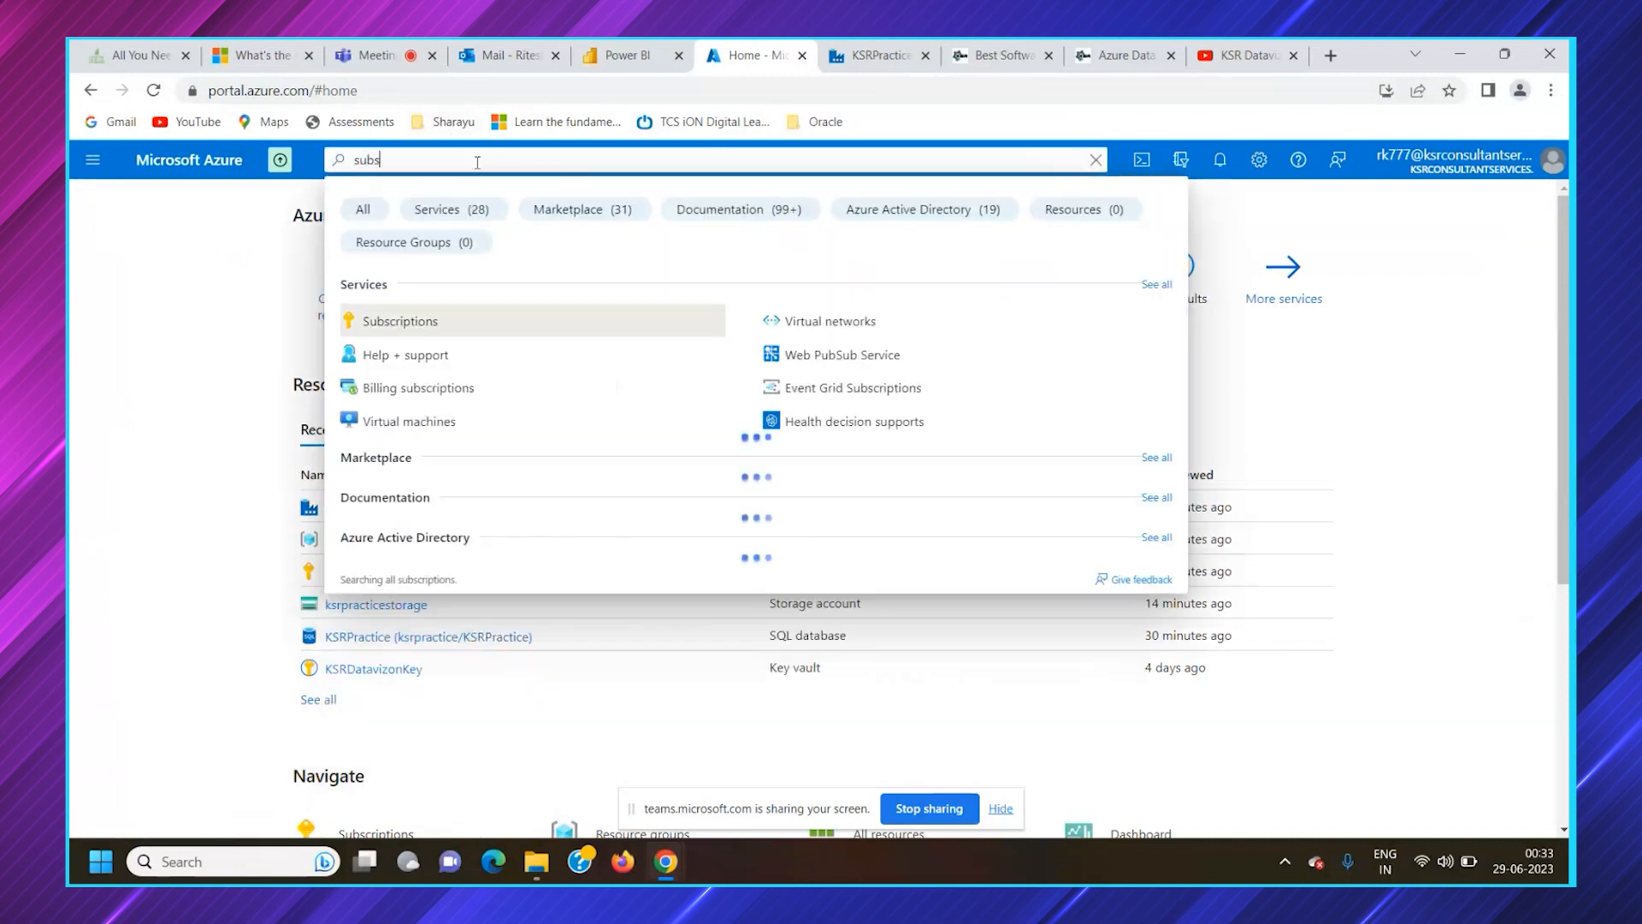
left_click(404, 320)
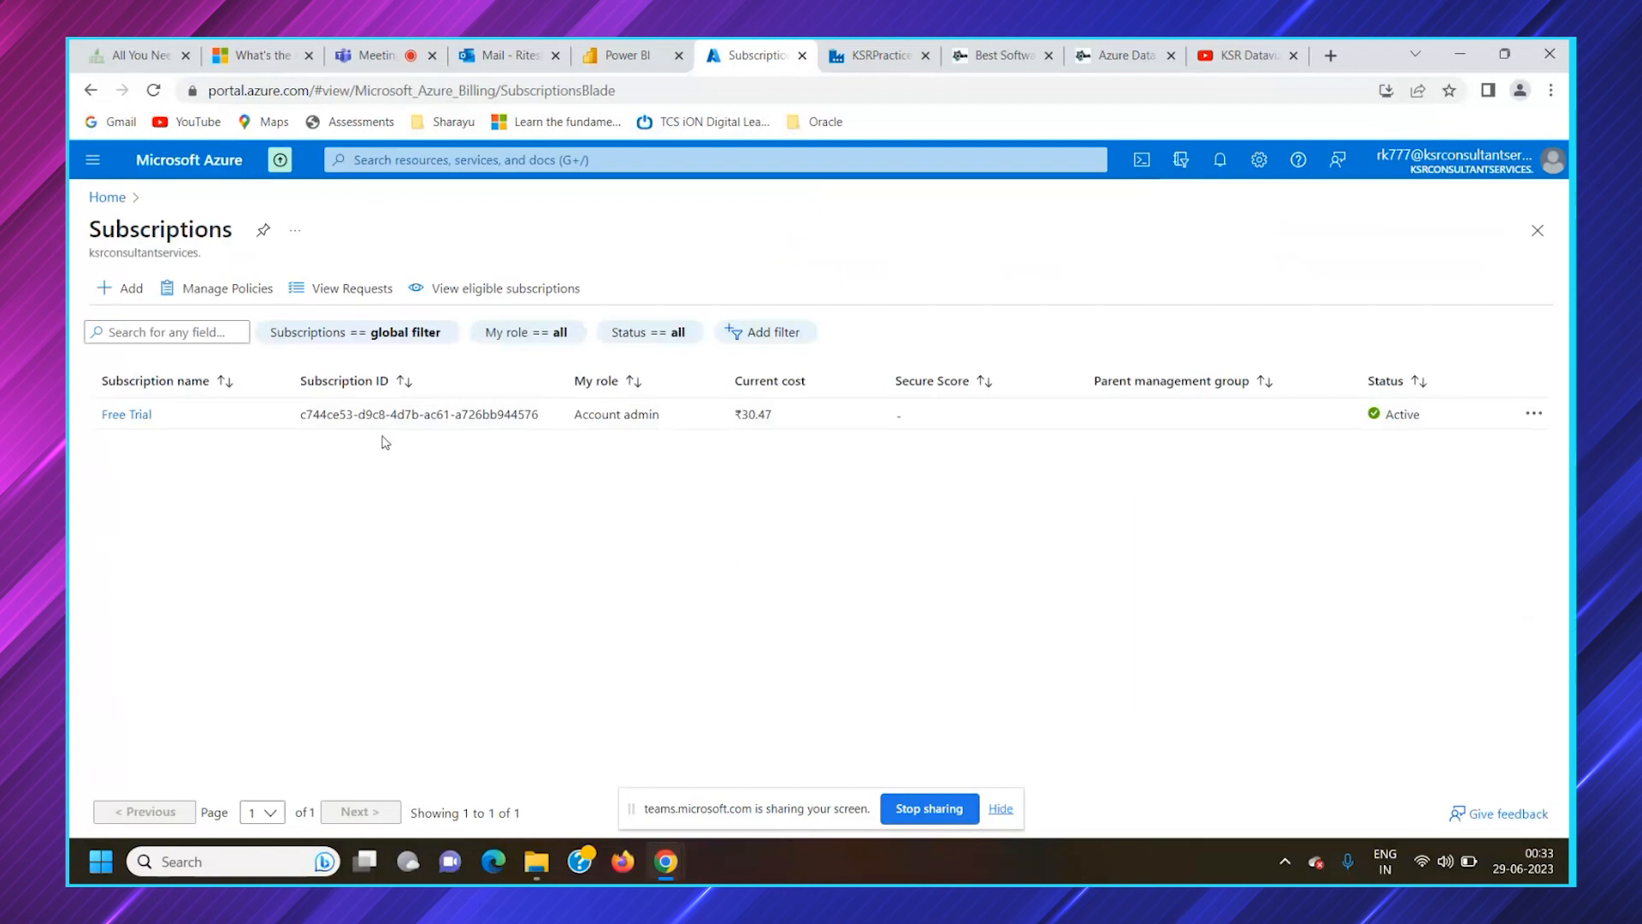
left_click(135, 419)
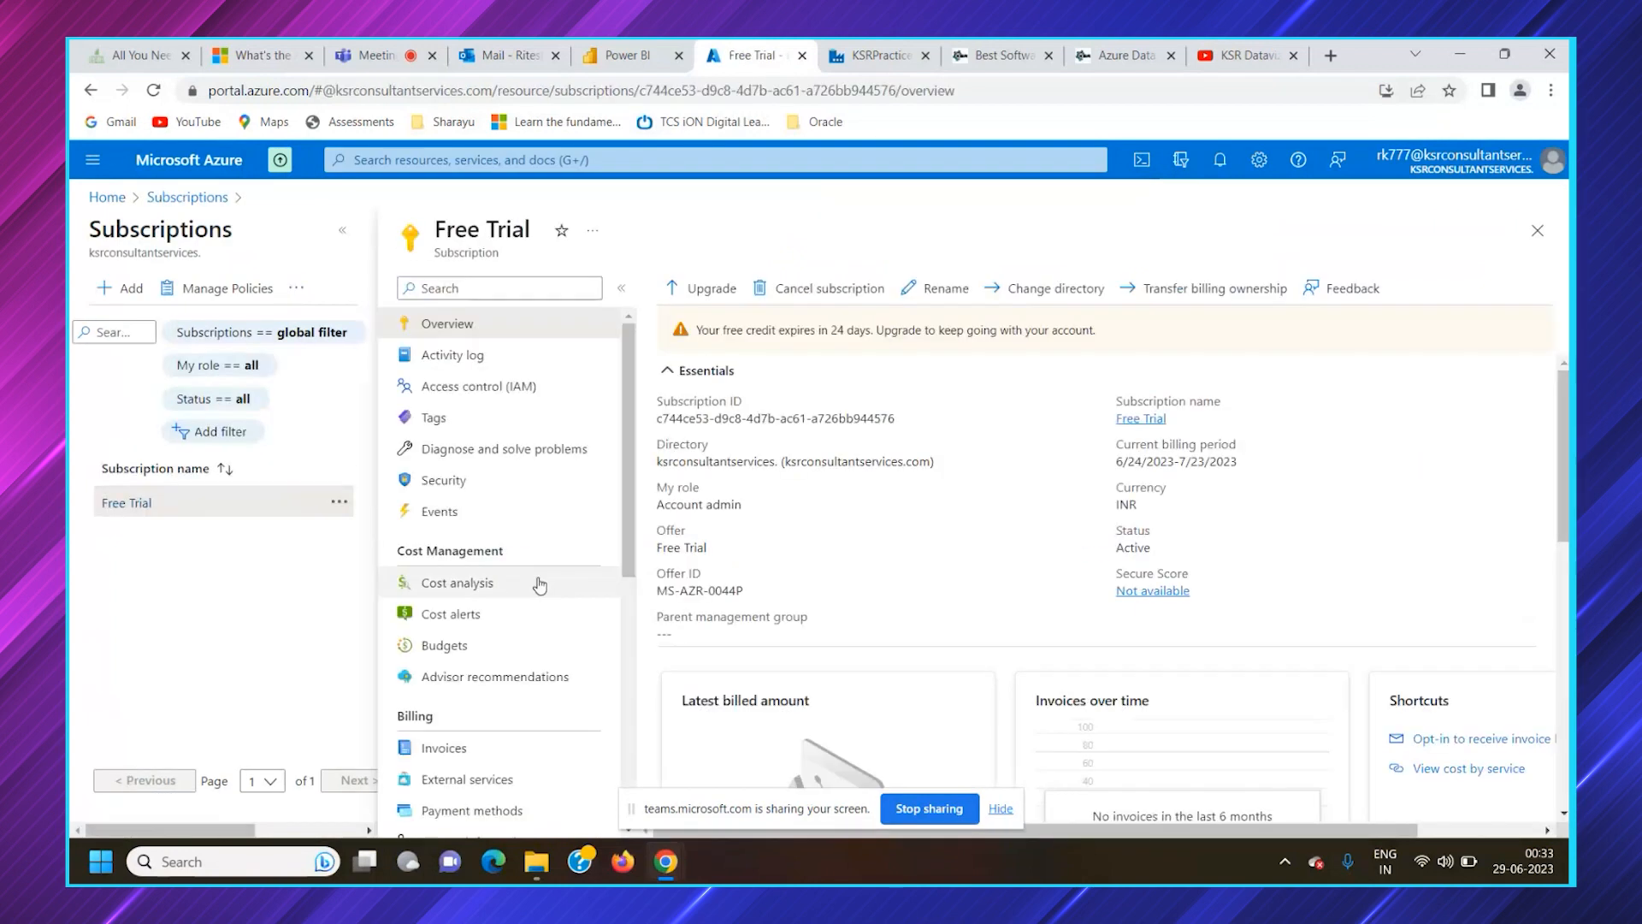
Open the subscription's KSRDatavizon resource group and list the containers of the ksrpracticestorage storage account
scroll(539, 582, "down", 6)
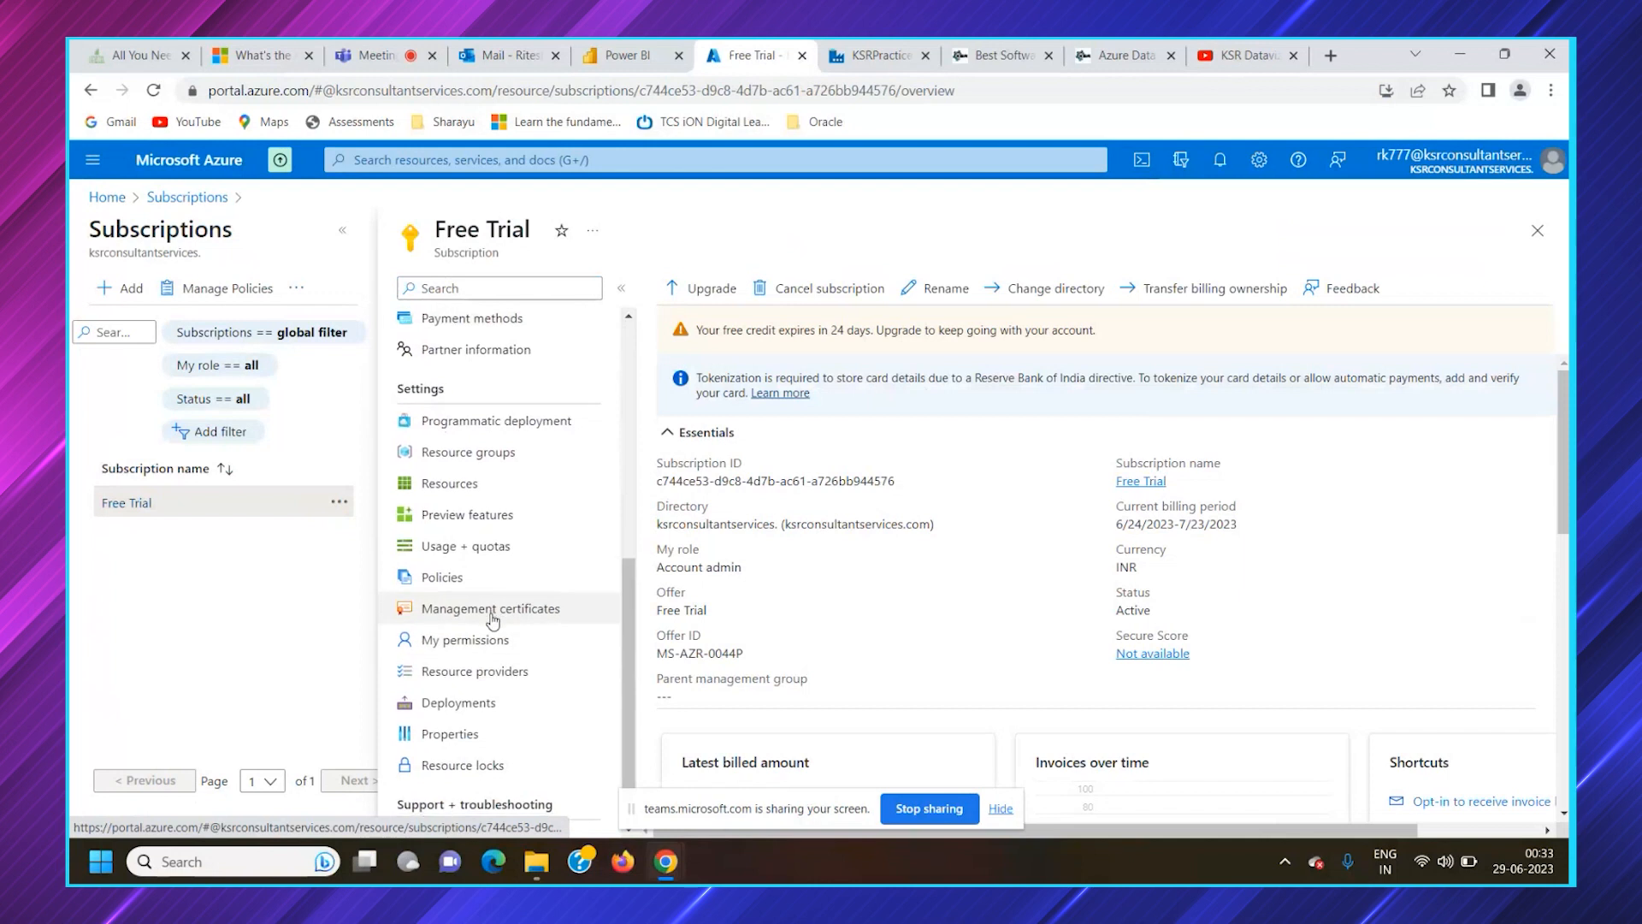
scroll(513, 599, "down", 1)
left_click(488, 436)
left_click(744, 444)
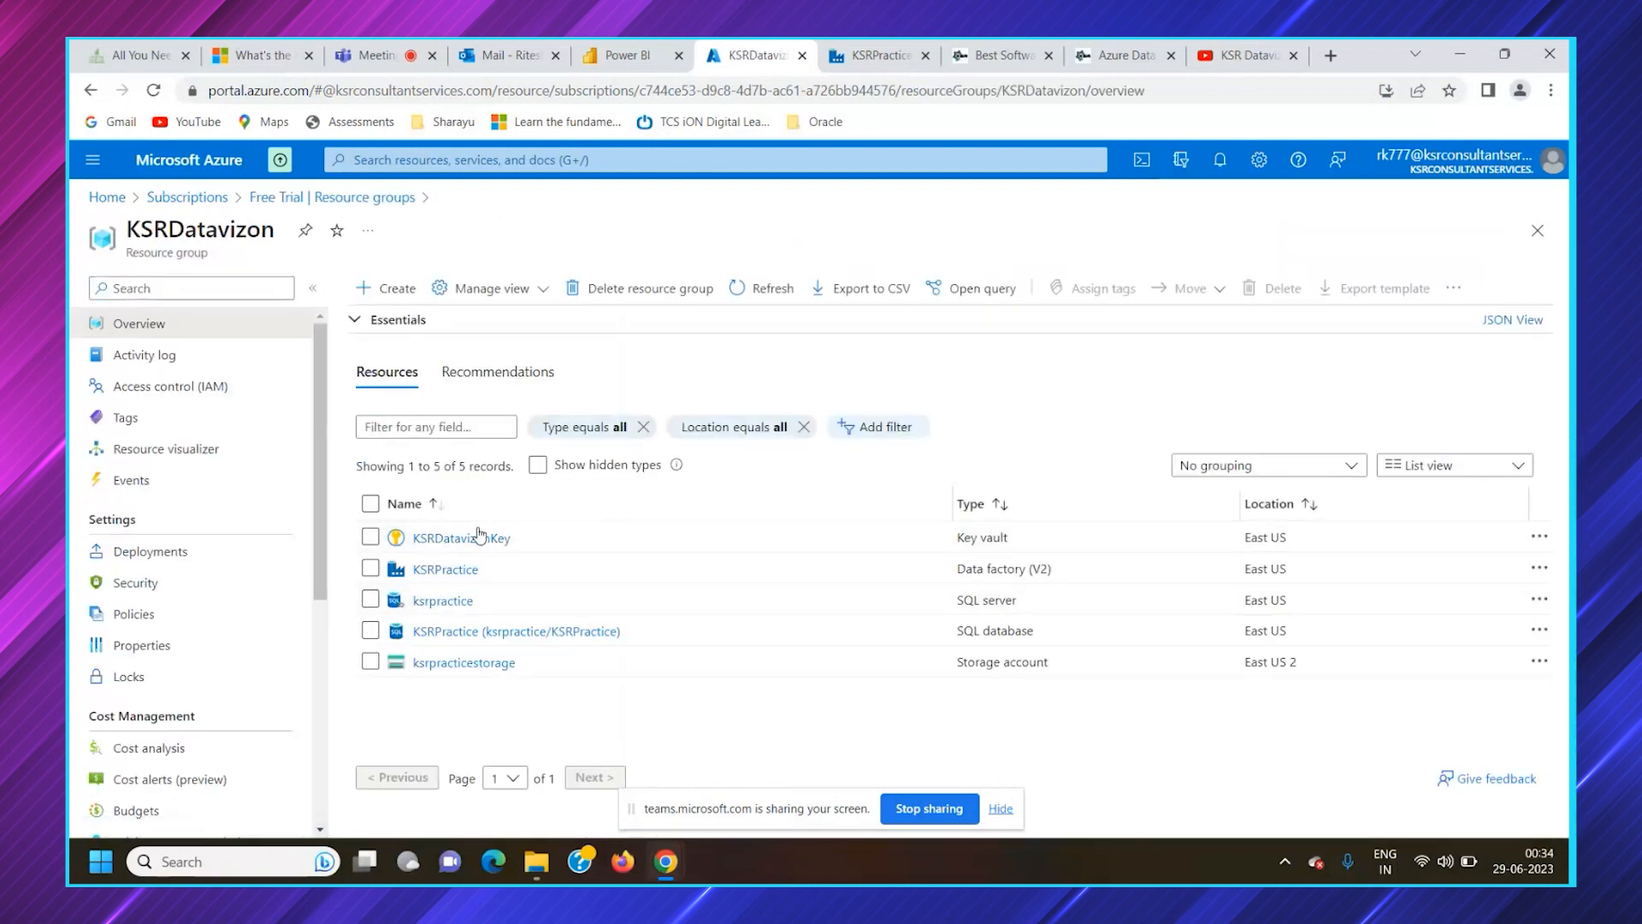
left_click(494, 667)
left_click(178, 646)
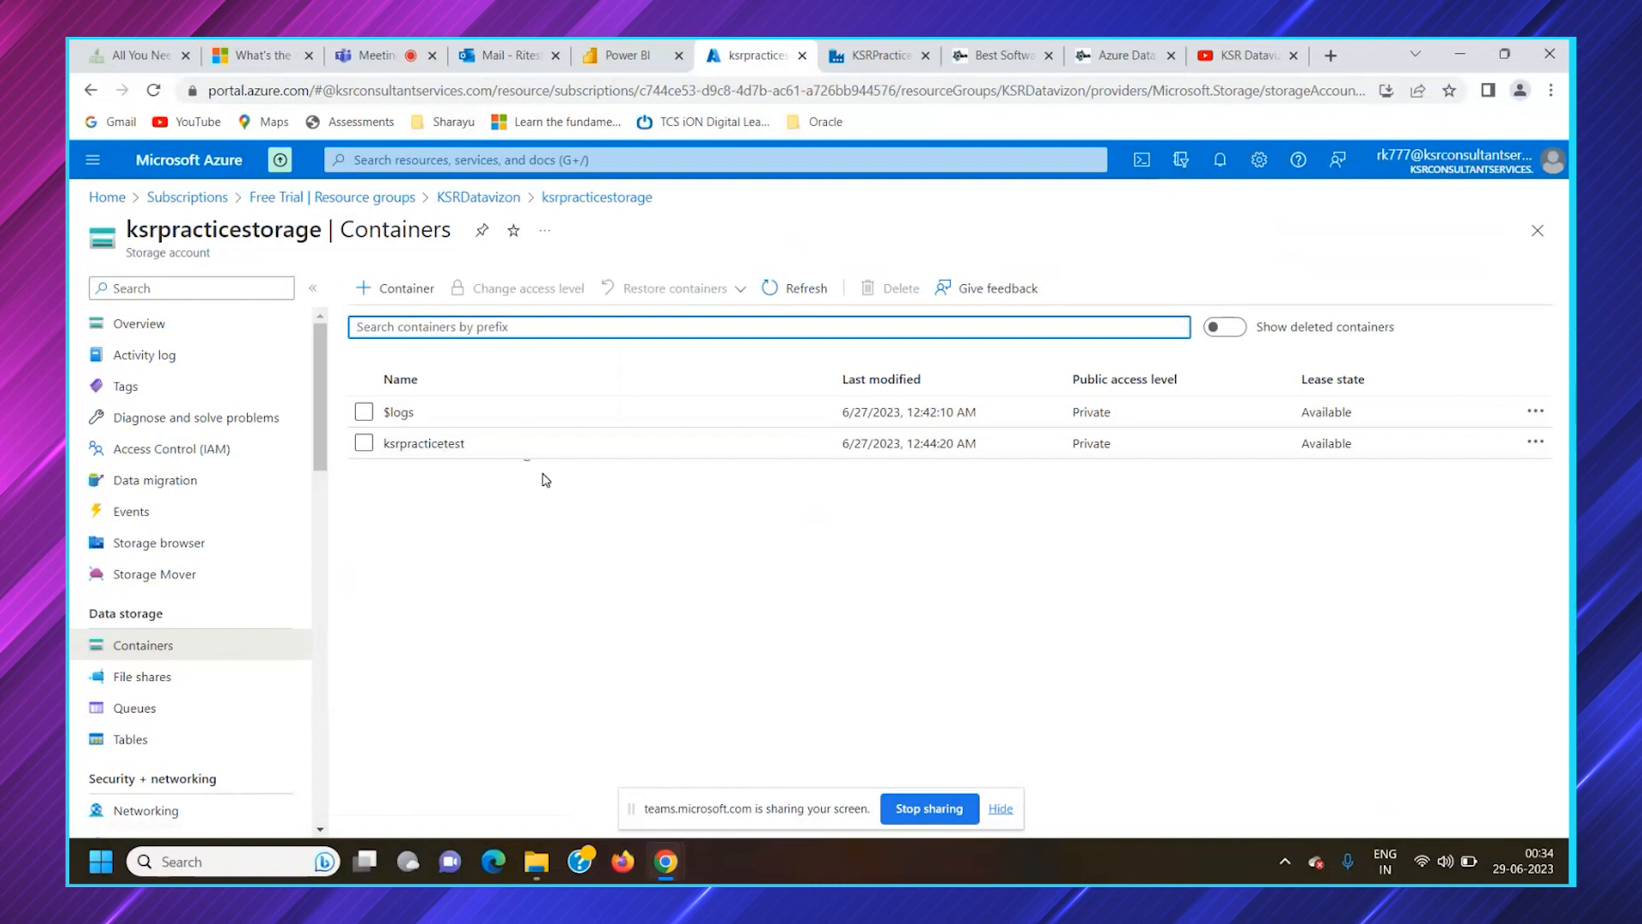
Look inside the ksrpracticetest container, return to the container list and delete that container
left_click(518, 445)
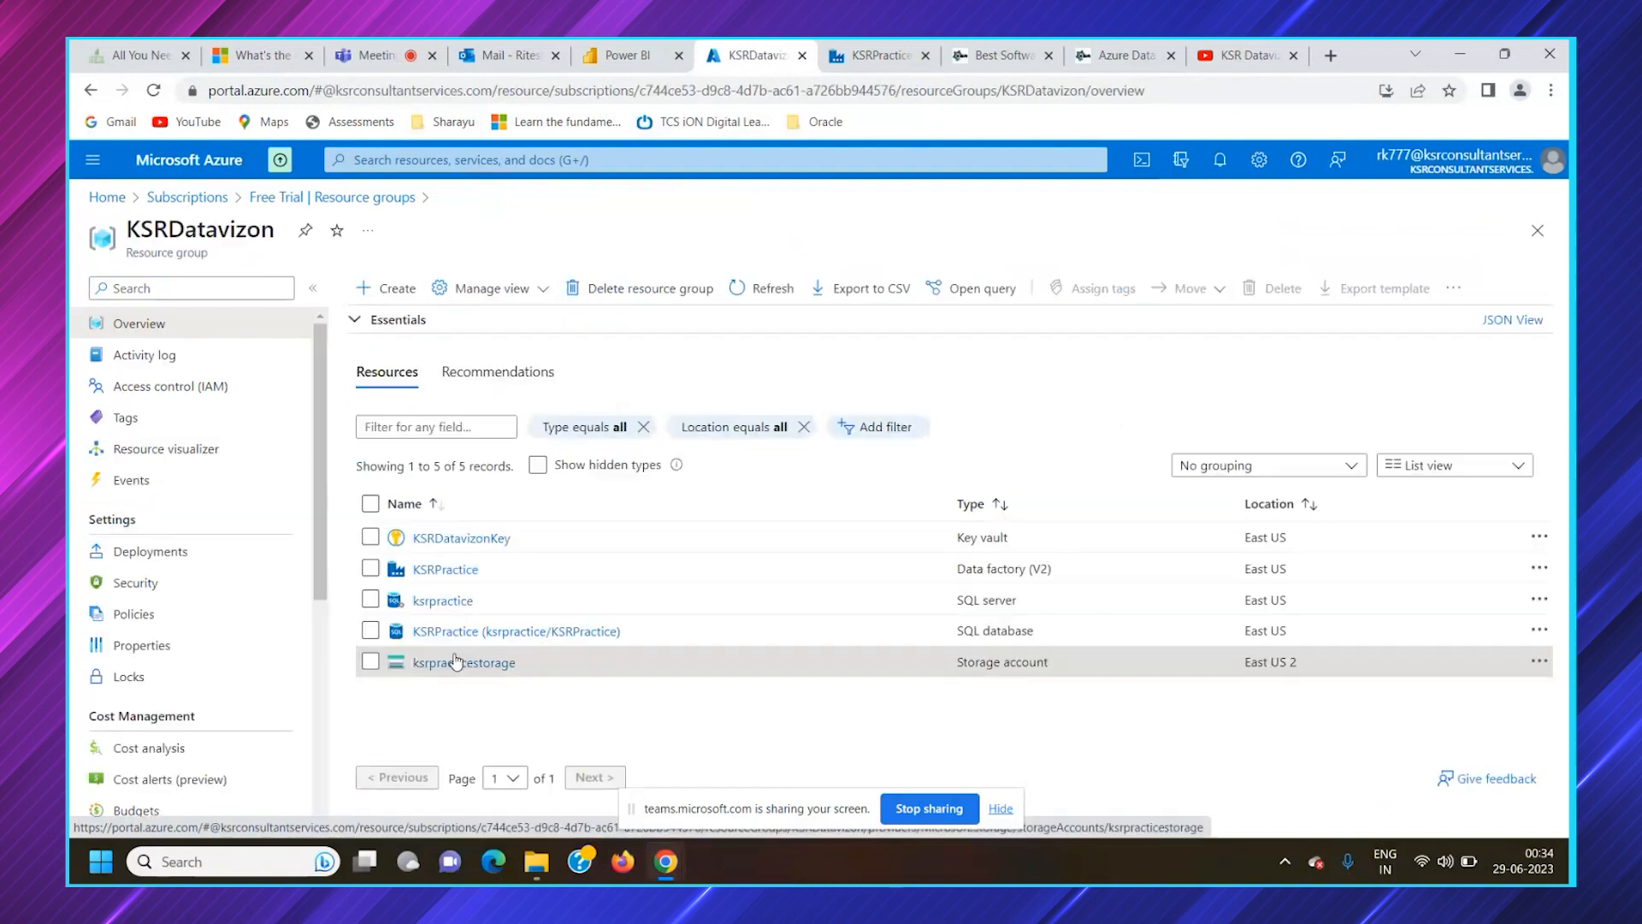
left_click(453, 664)
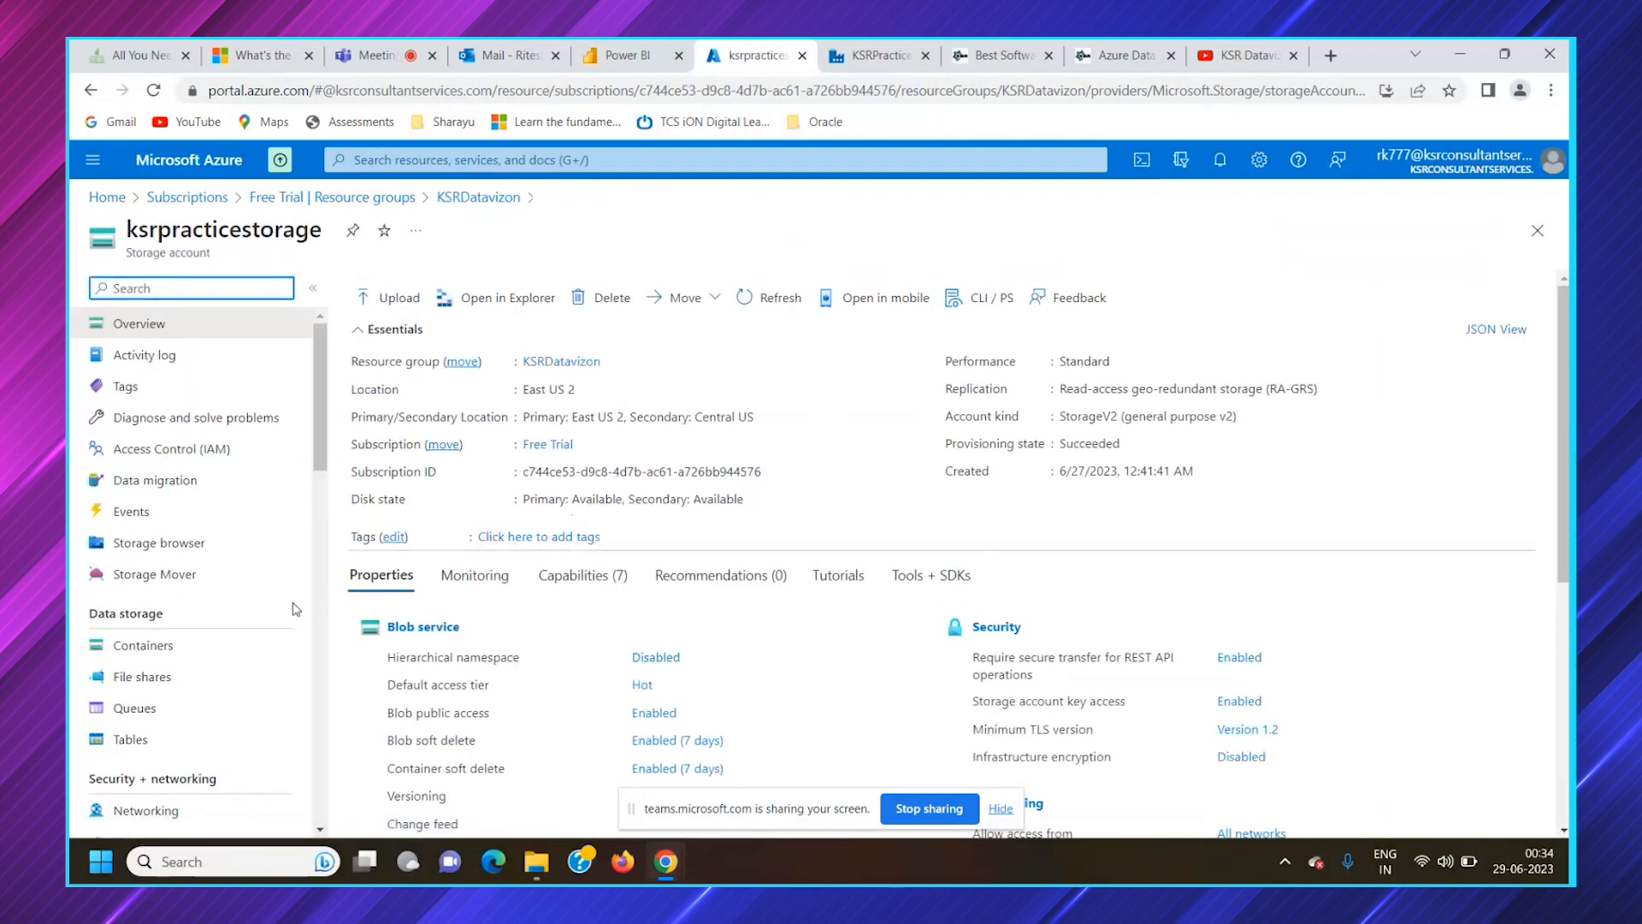
left_click(229, 652)
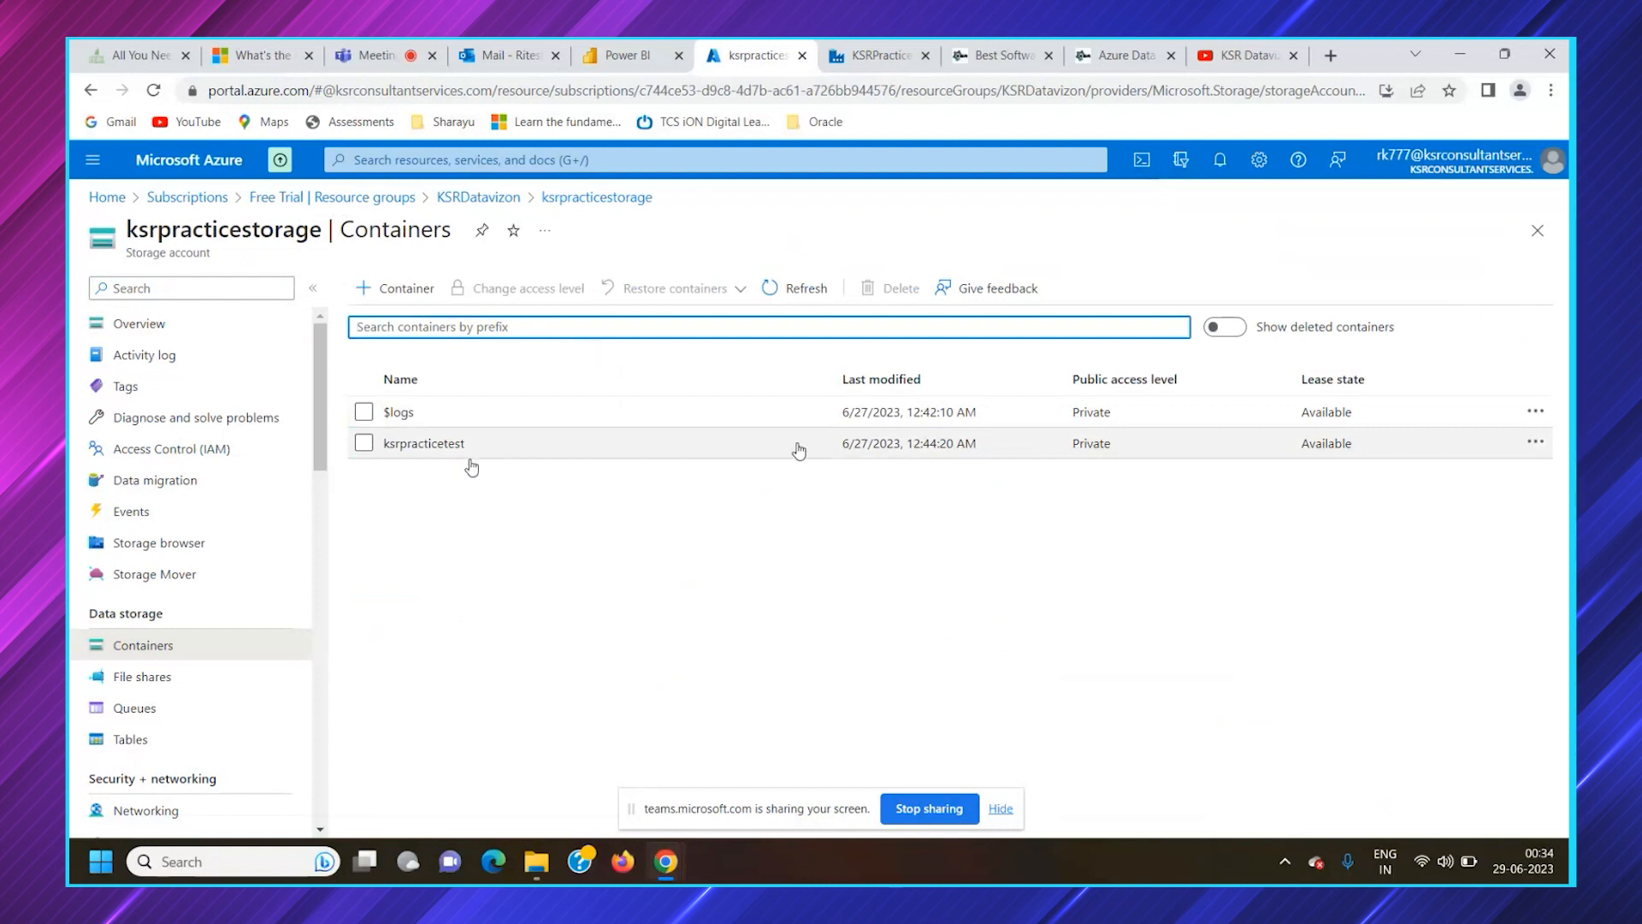
left_click(1536, 445)
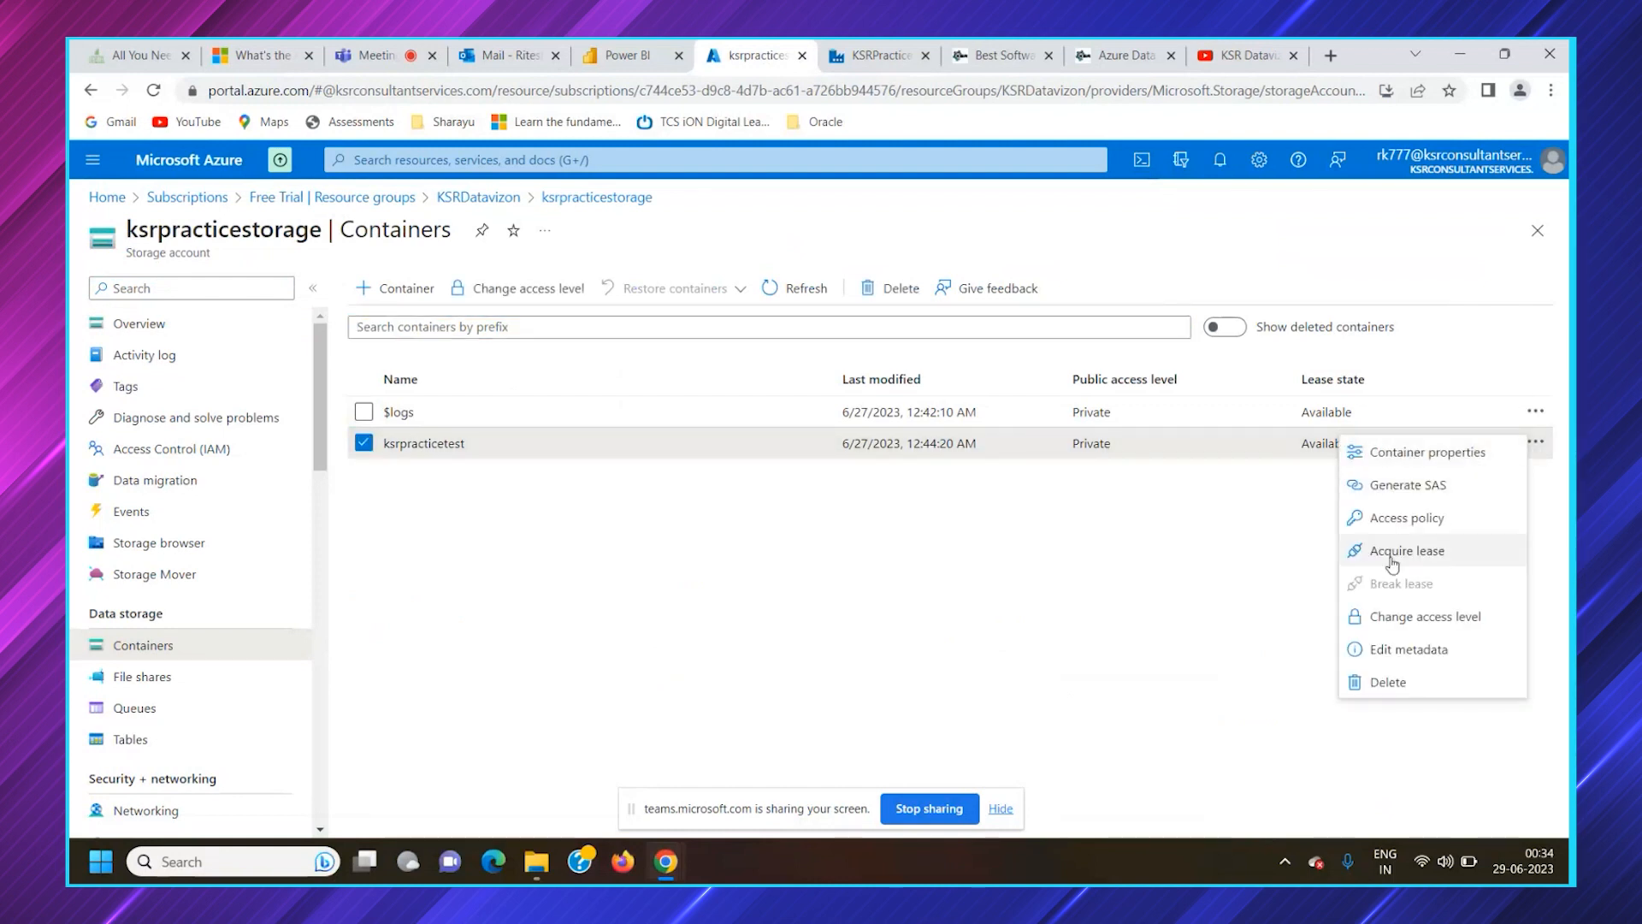
left_click(1378, 681)
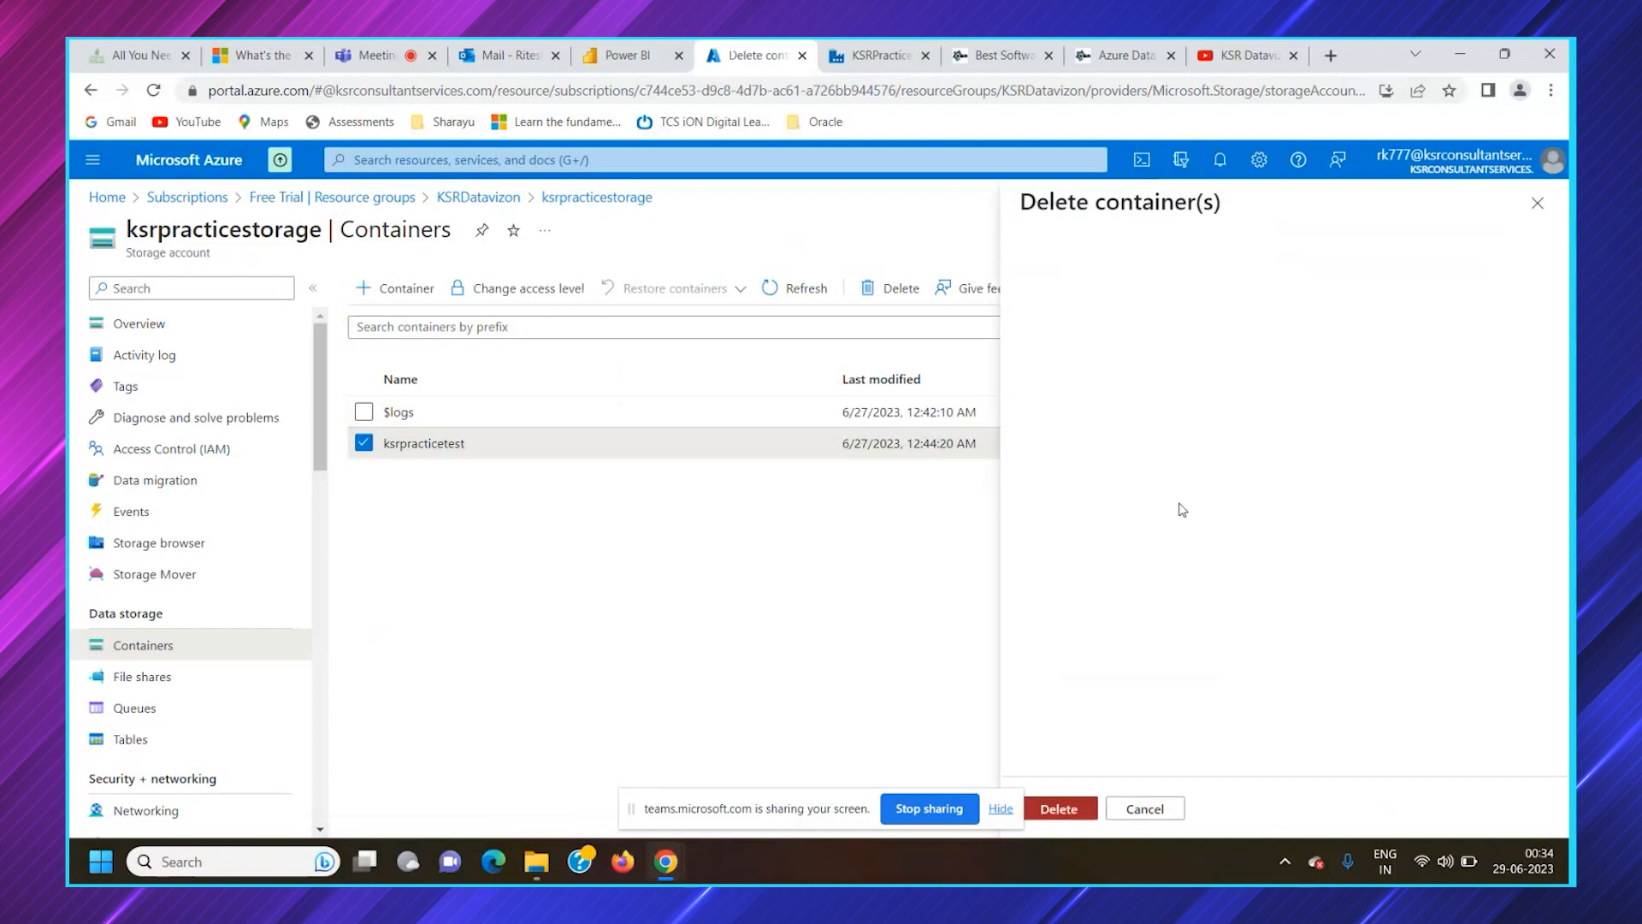
left_click(1073, 808)
Start a new container in ksrpracticestorage and name it ksrpracticestoragesource
left_click(396, 288)
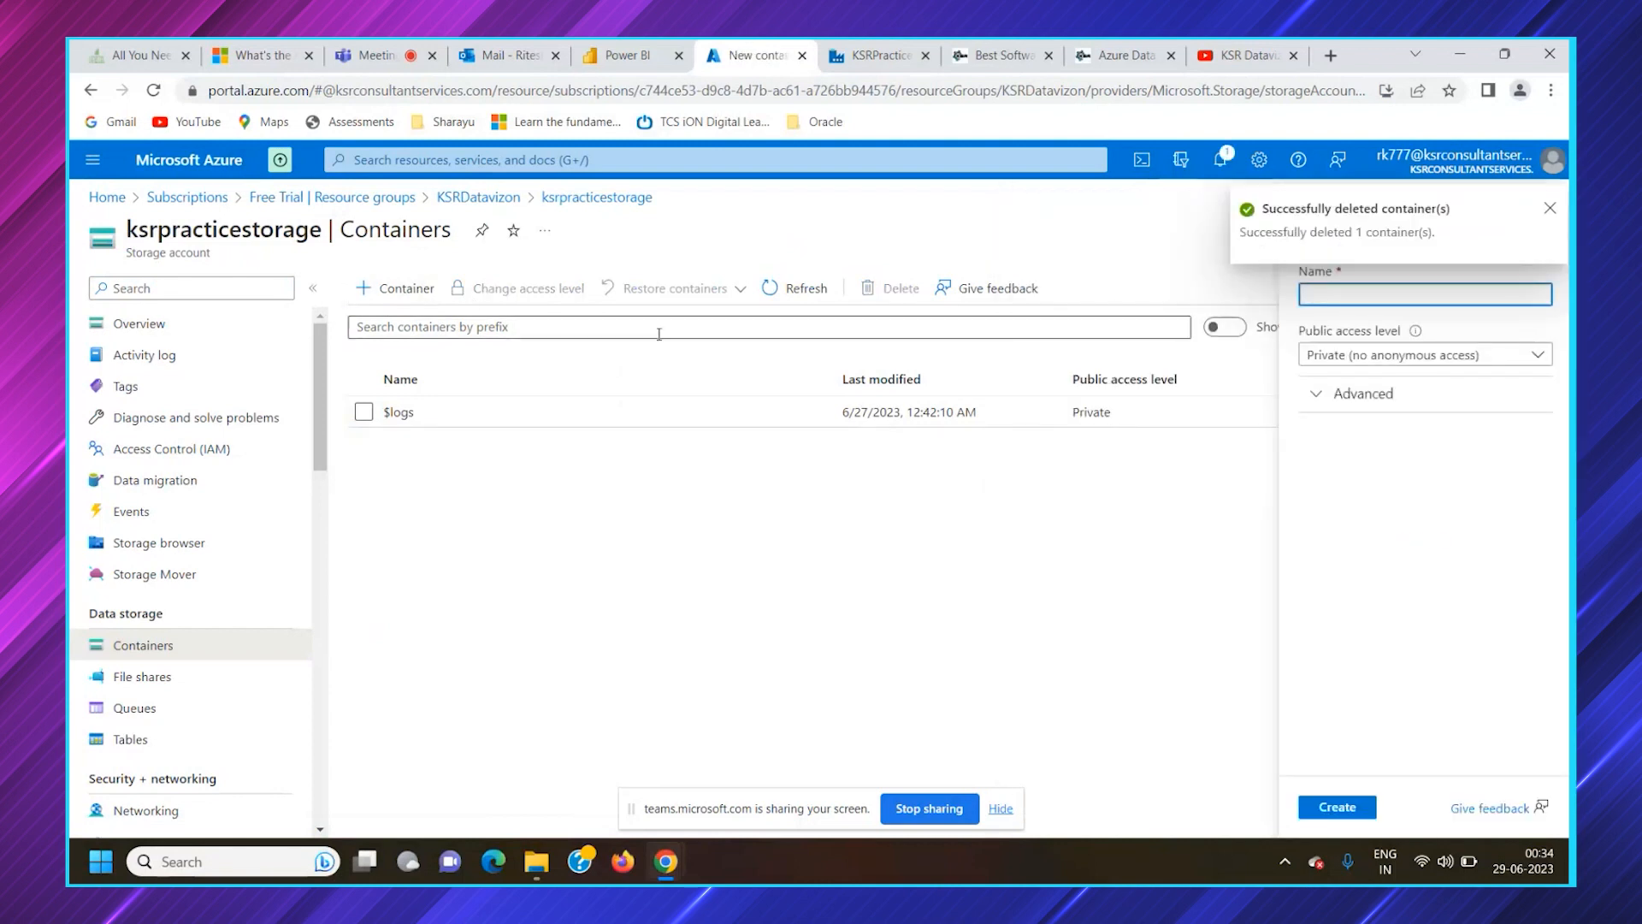
type("KSRP")
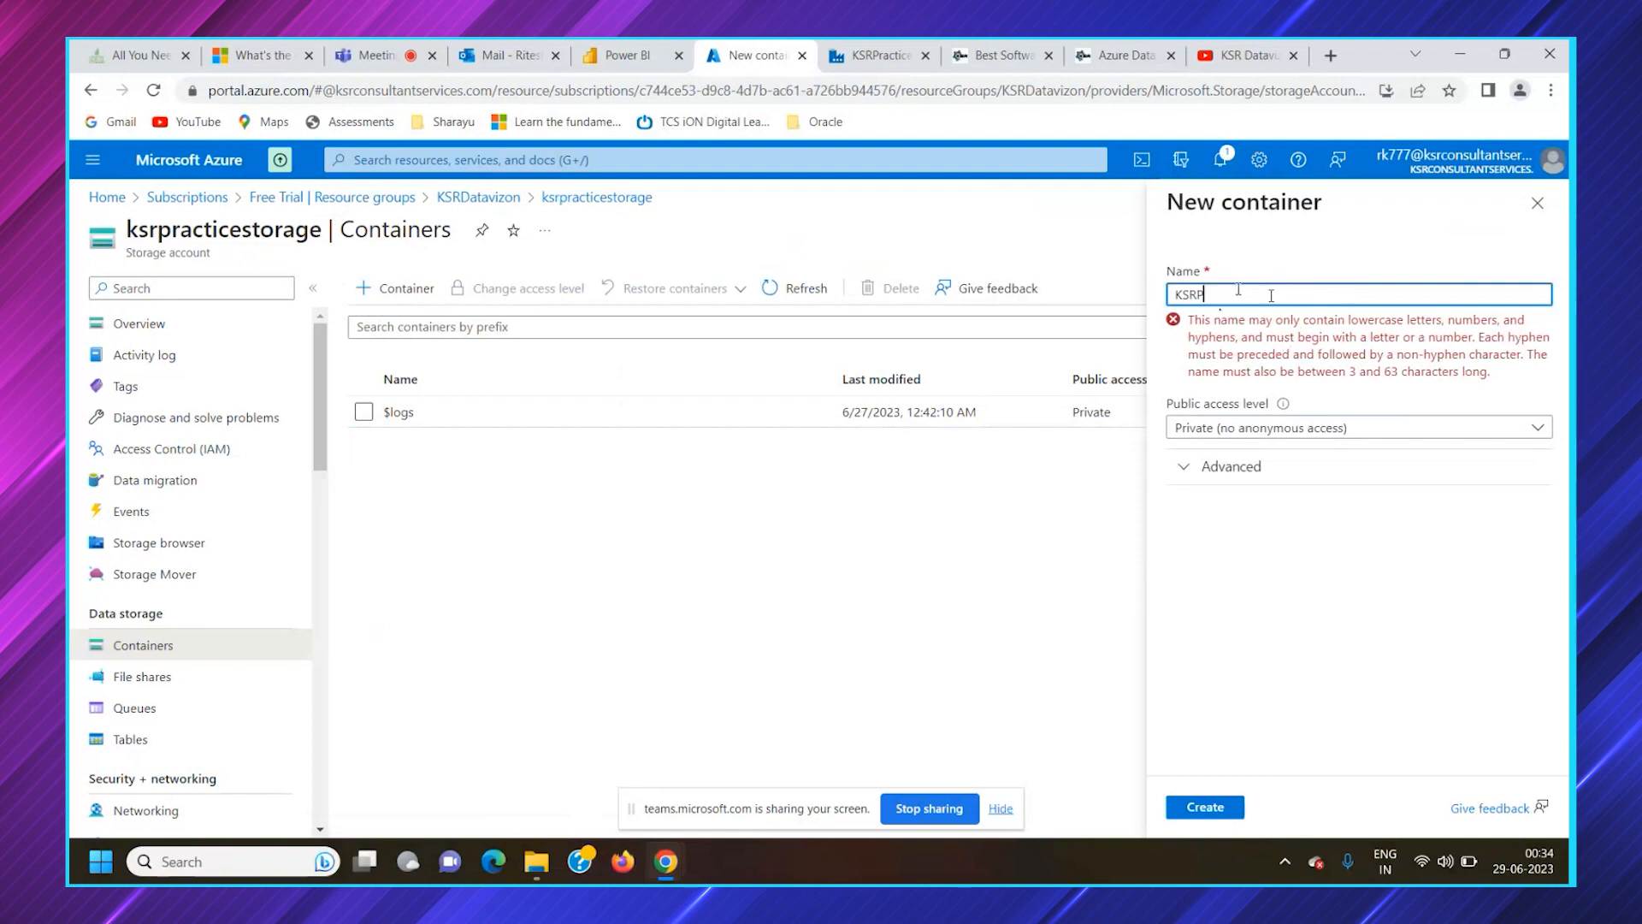
key("BackSpace")
key("BackSpace")
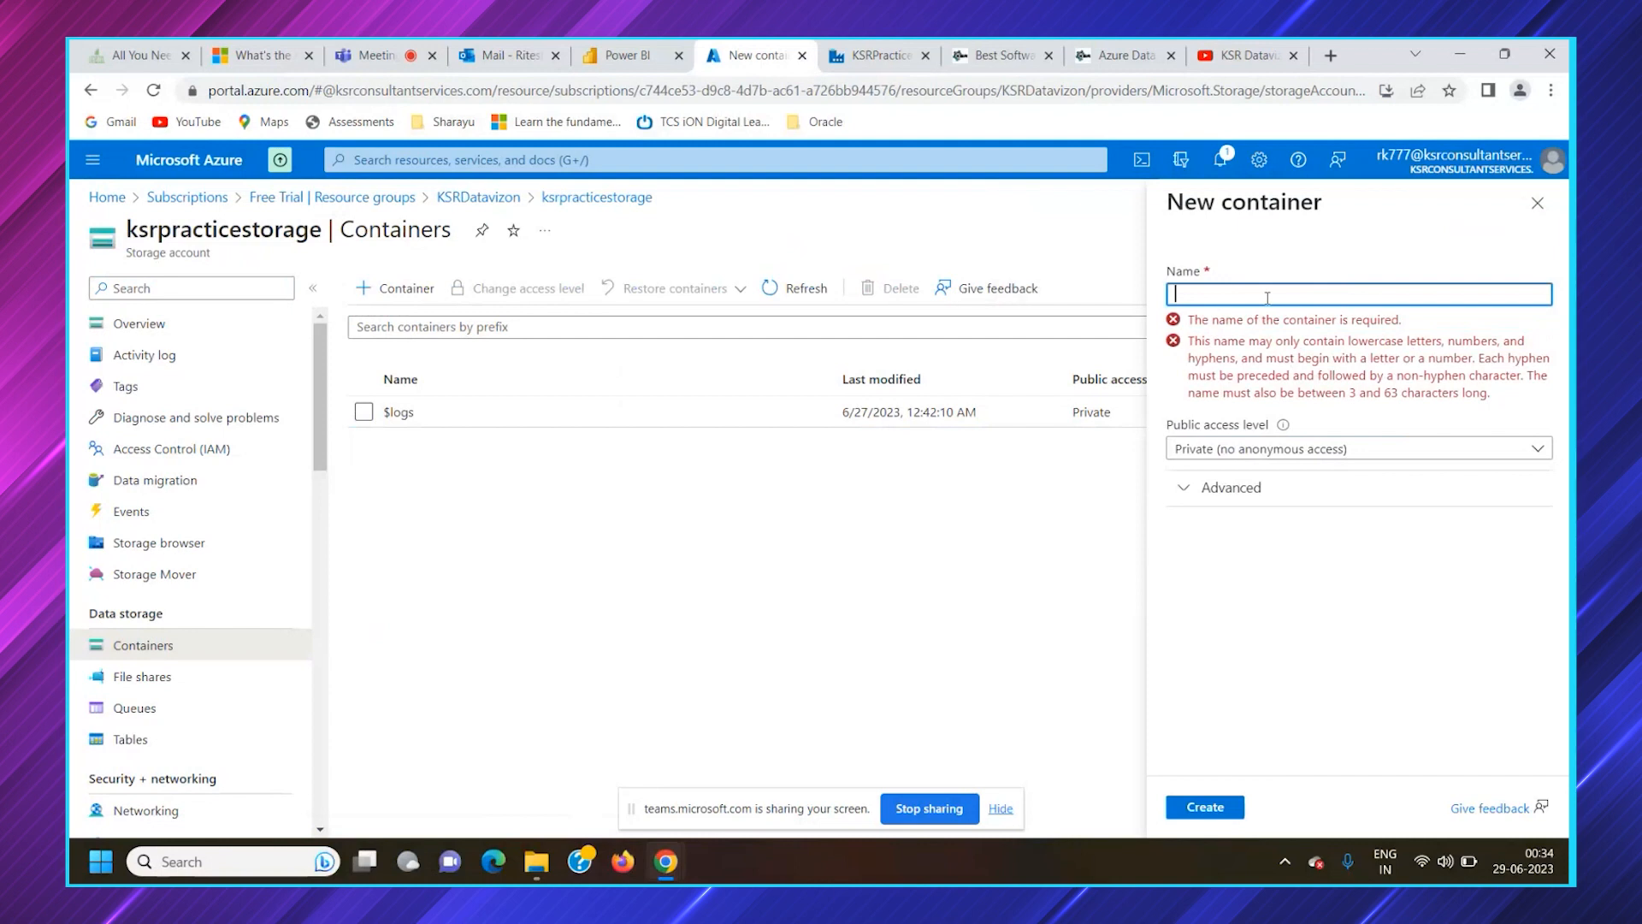
type("rpractice")
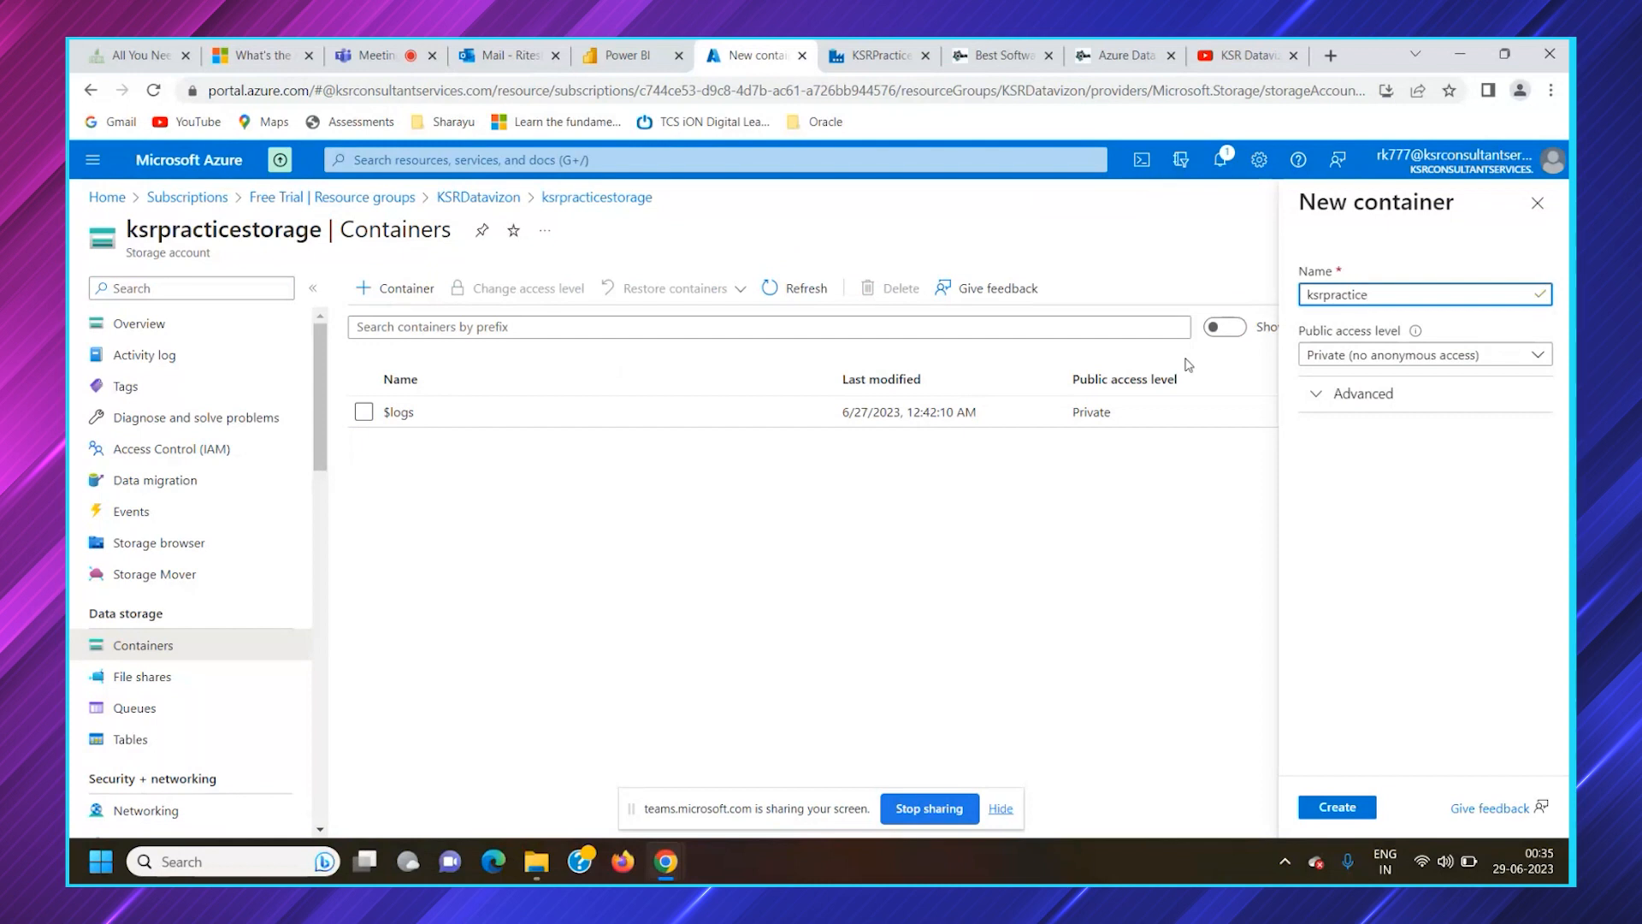
type("storageSoource")
Keep the new container's public access level at Private (no anonymous access) and check its advanced options
left_click(1368, 359)
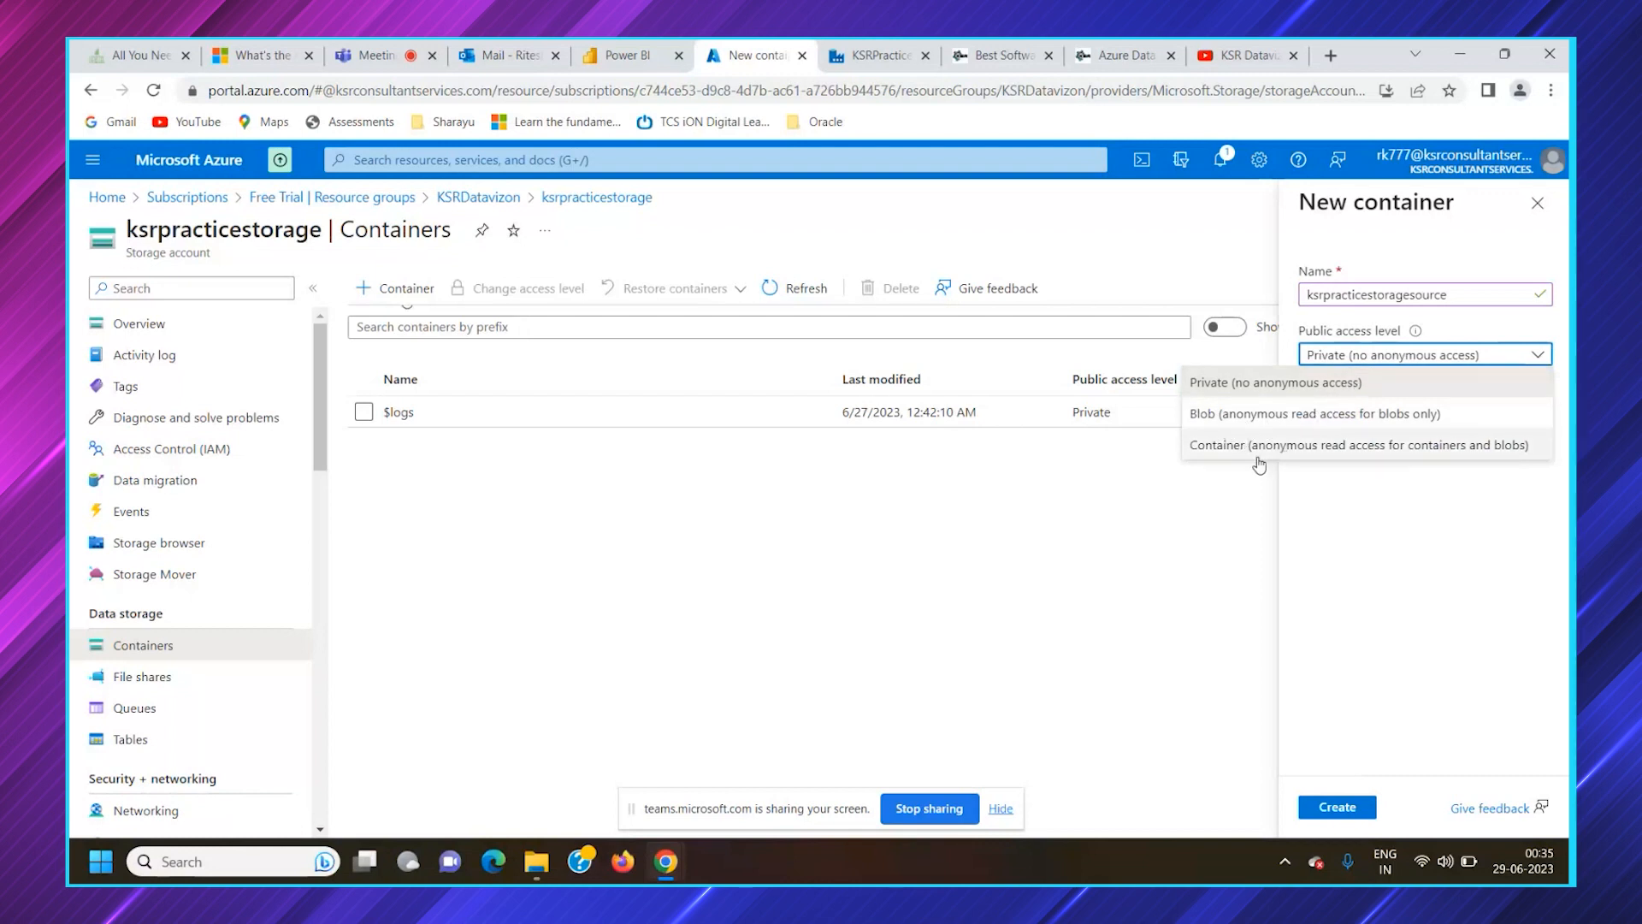
left_click(1358, 378)
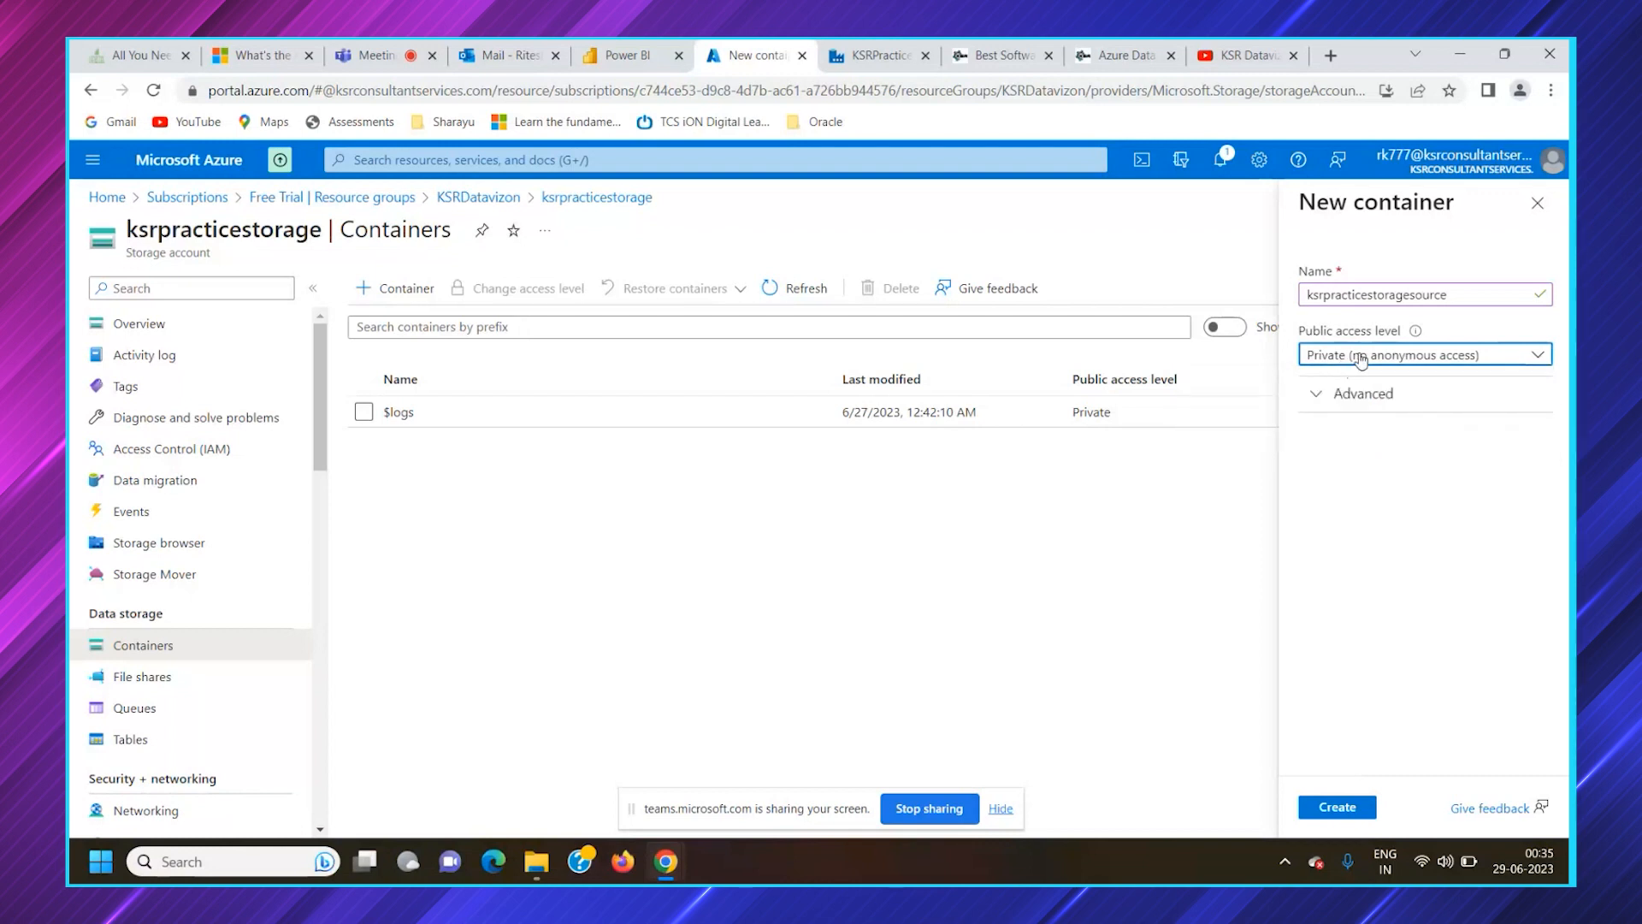
left_click(1340, 398)
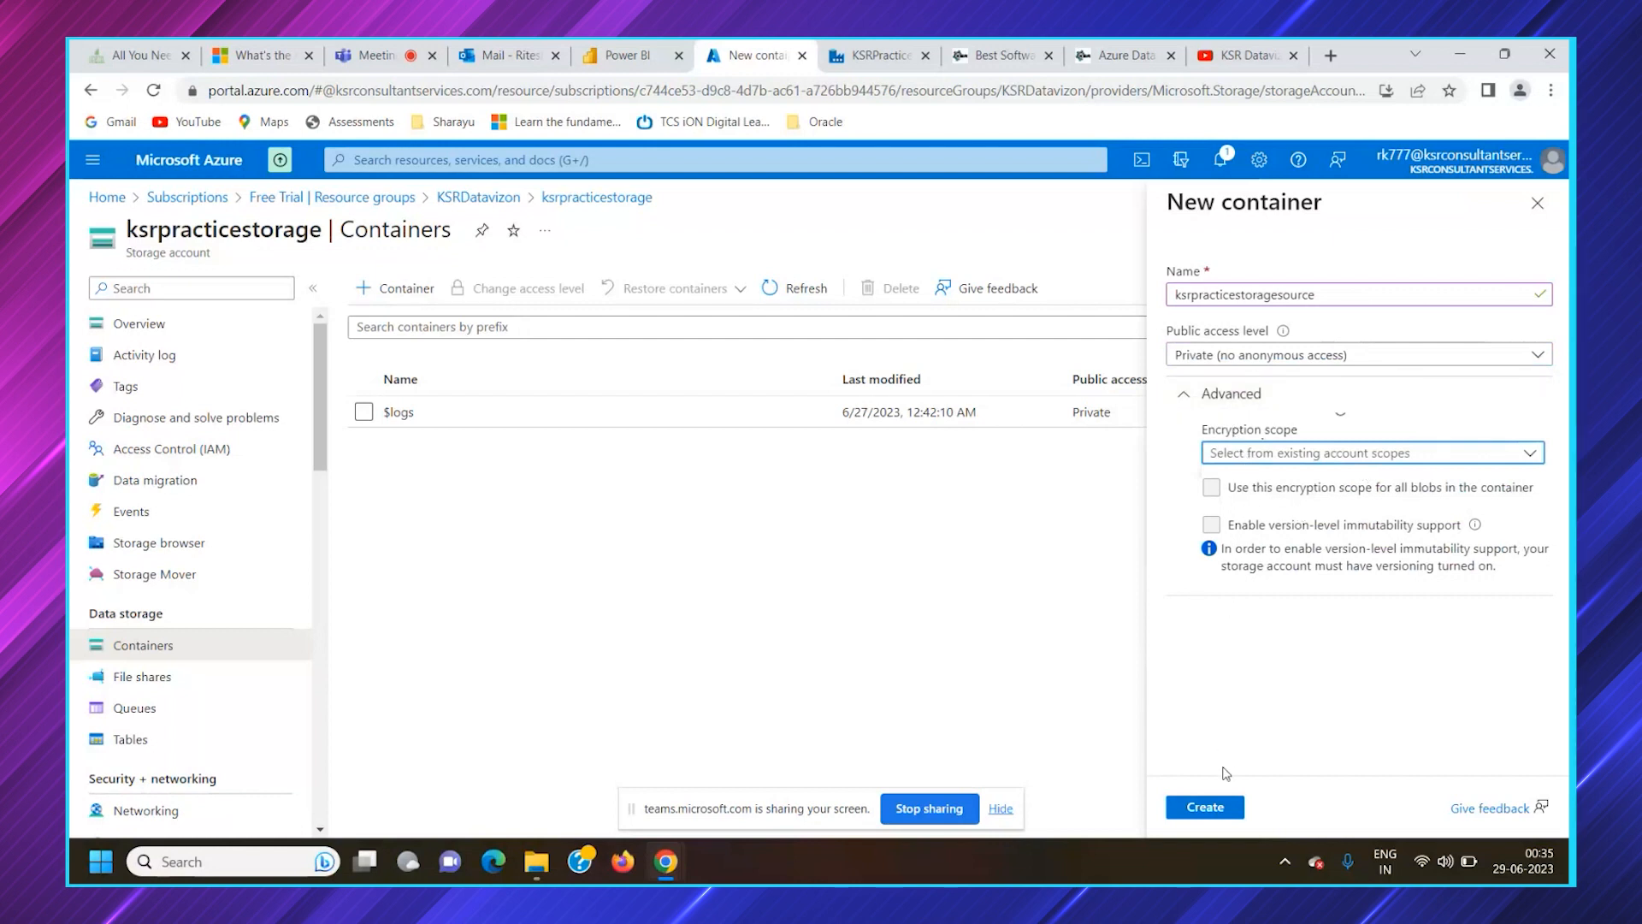
left_click(1253, 395)
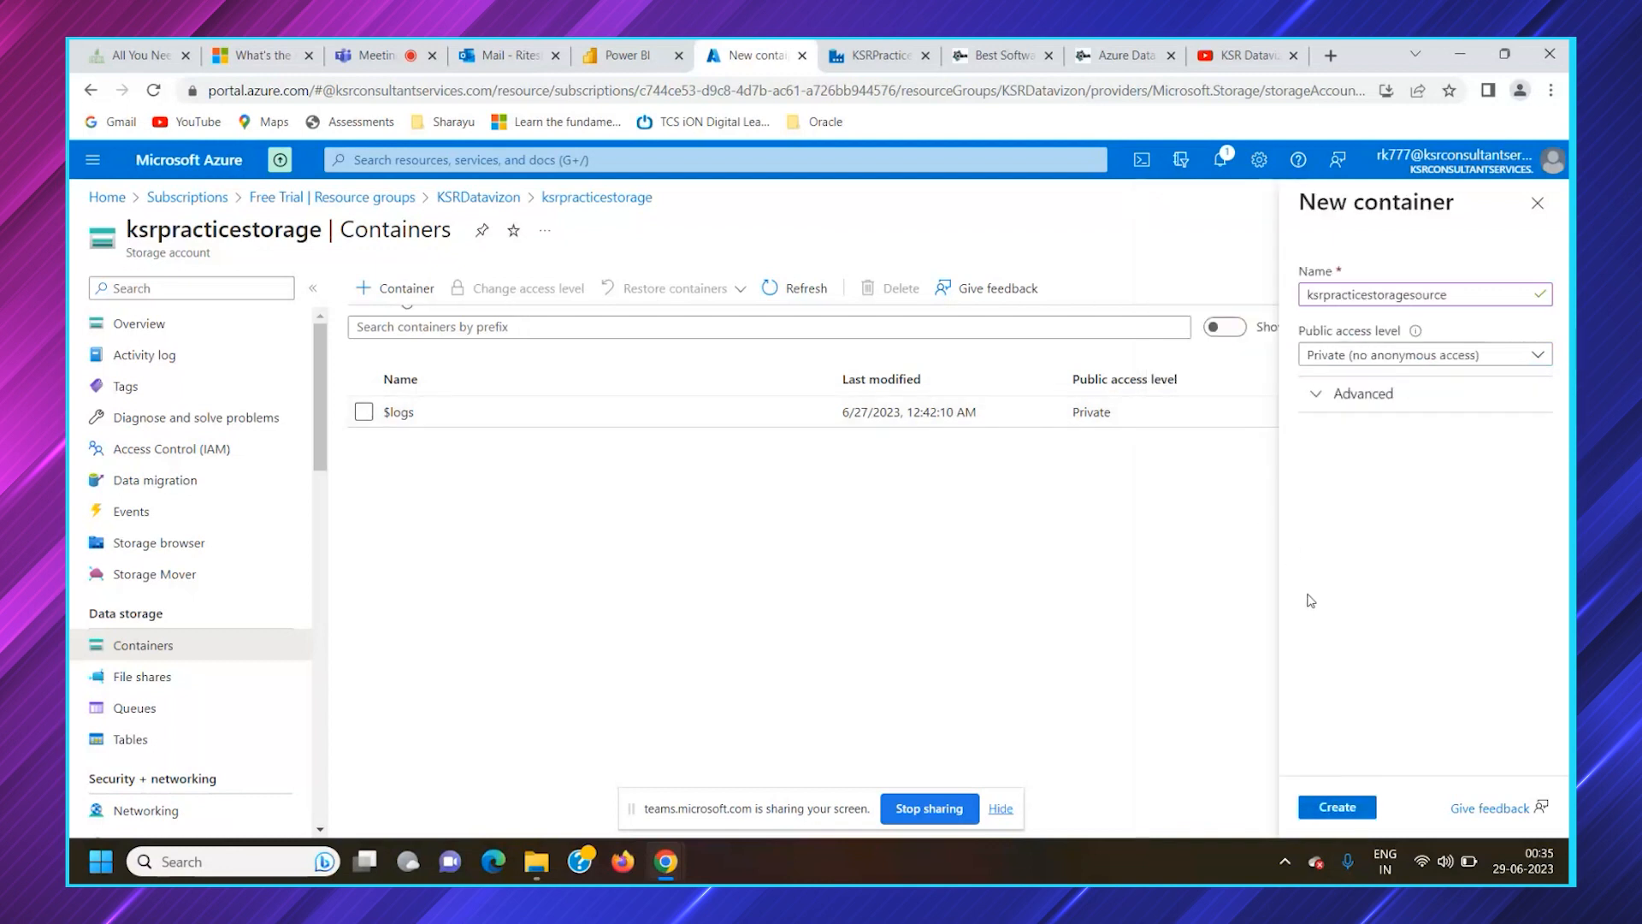
Create the ksrpracticestoragesource container, and add a second private container named ksrpracticestoragetarget to the ksrpracticestorage account
left_click(1348, 809)
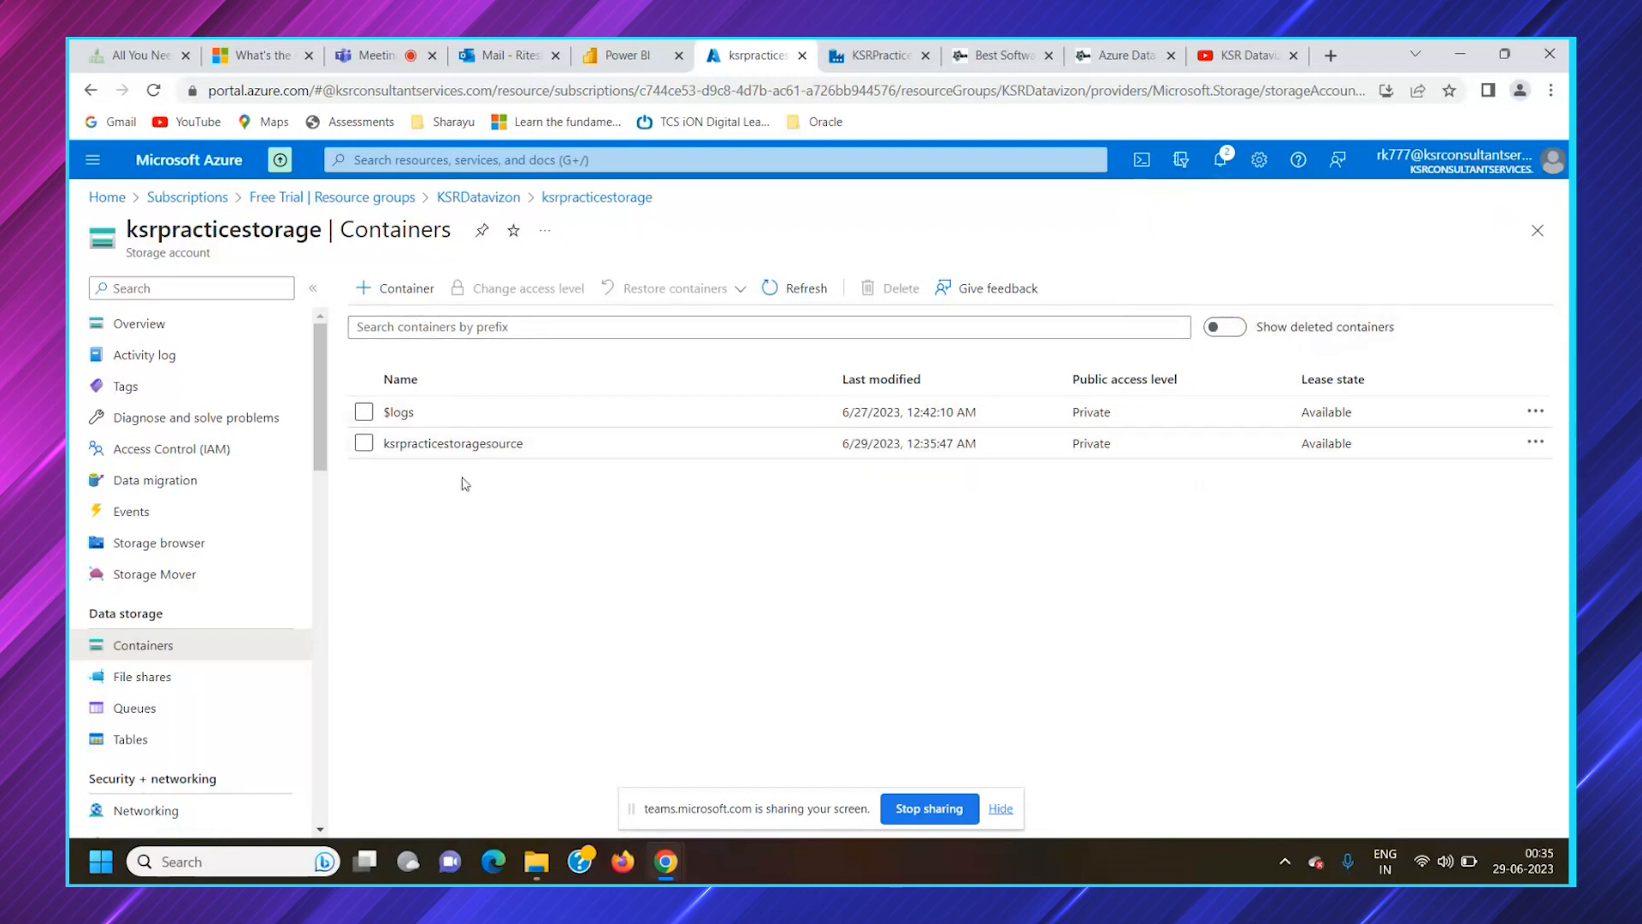
left_click(396, 288)
type("ksrpracticestoragetarge")
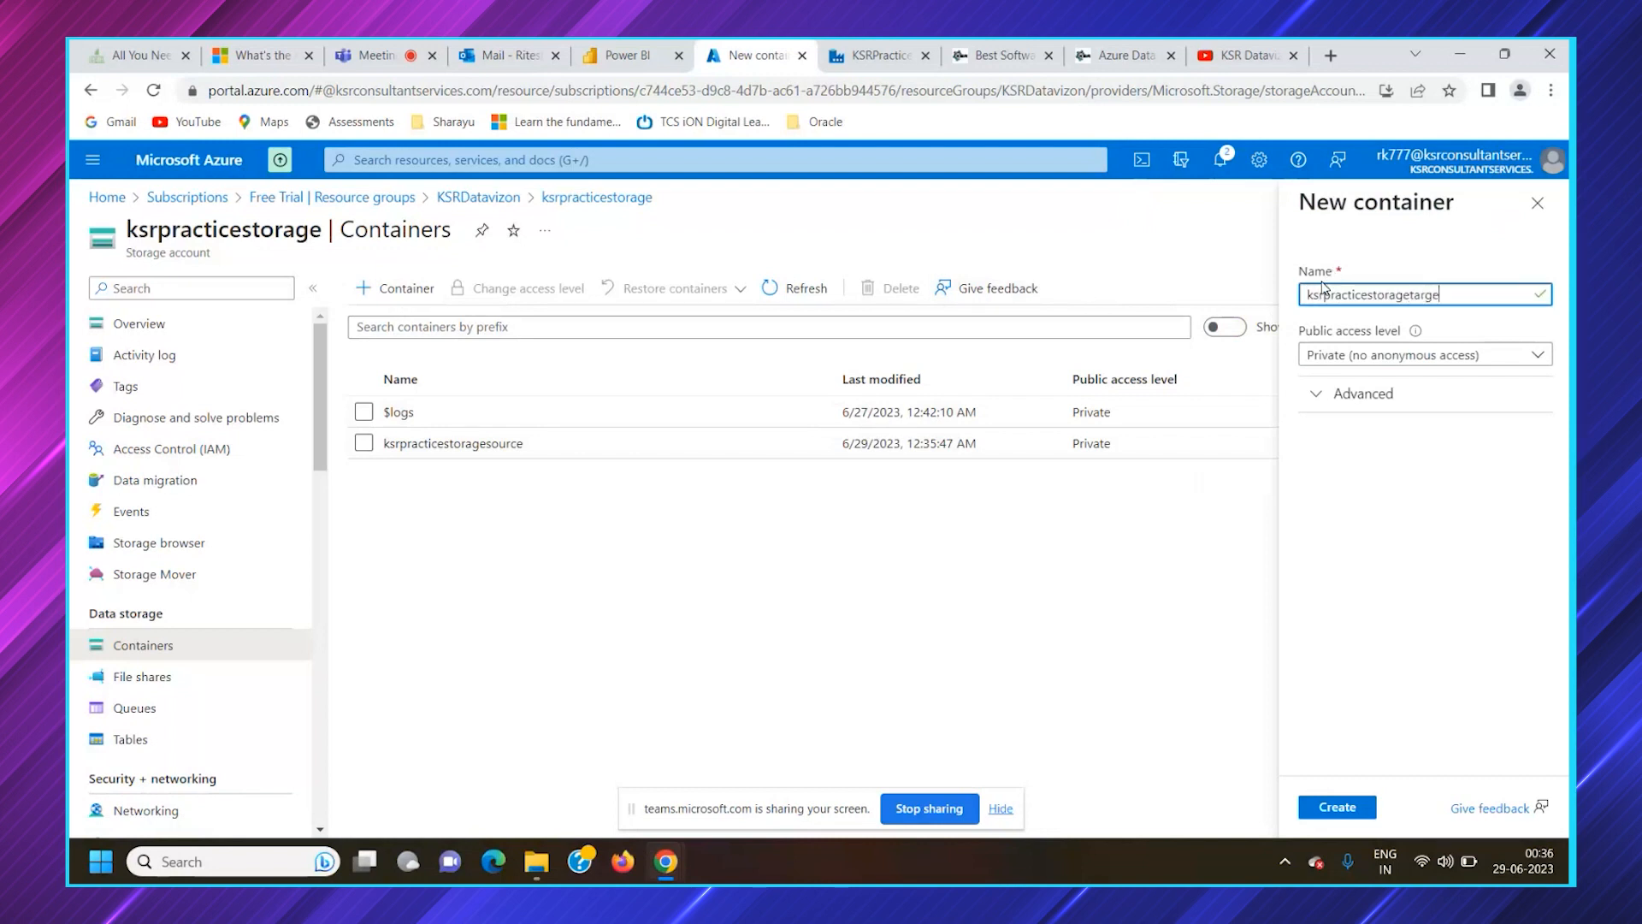
type("t")
key("Return")
left_click(879, 55)
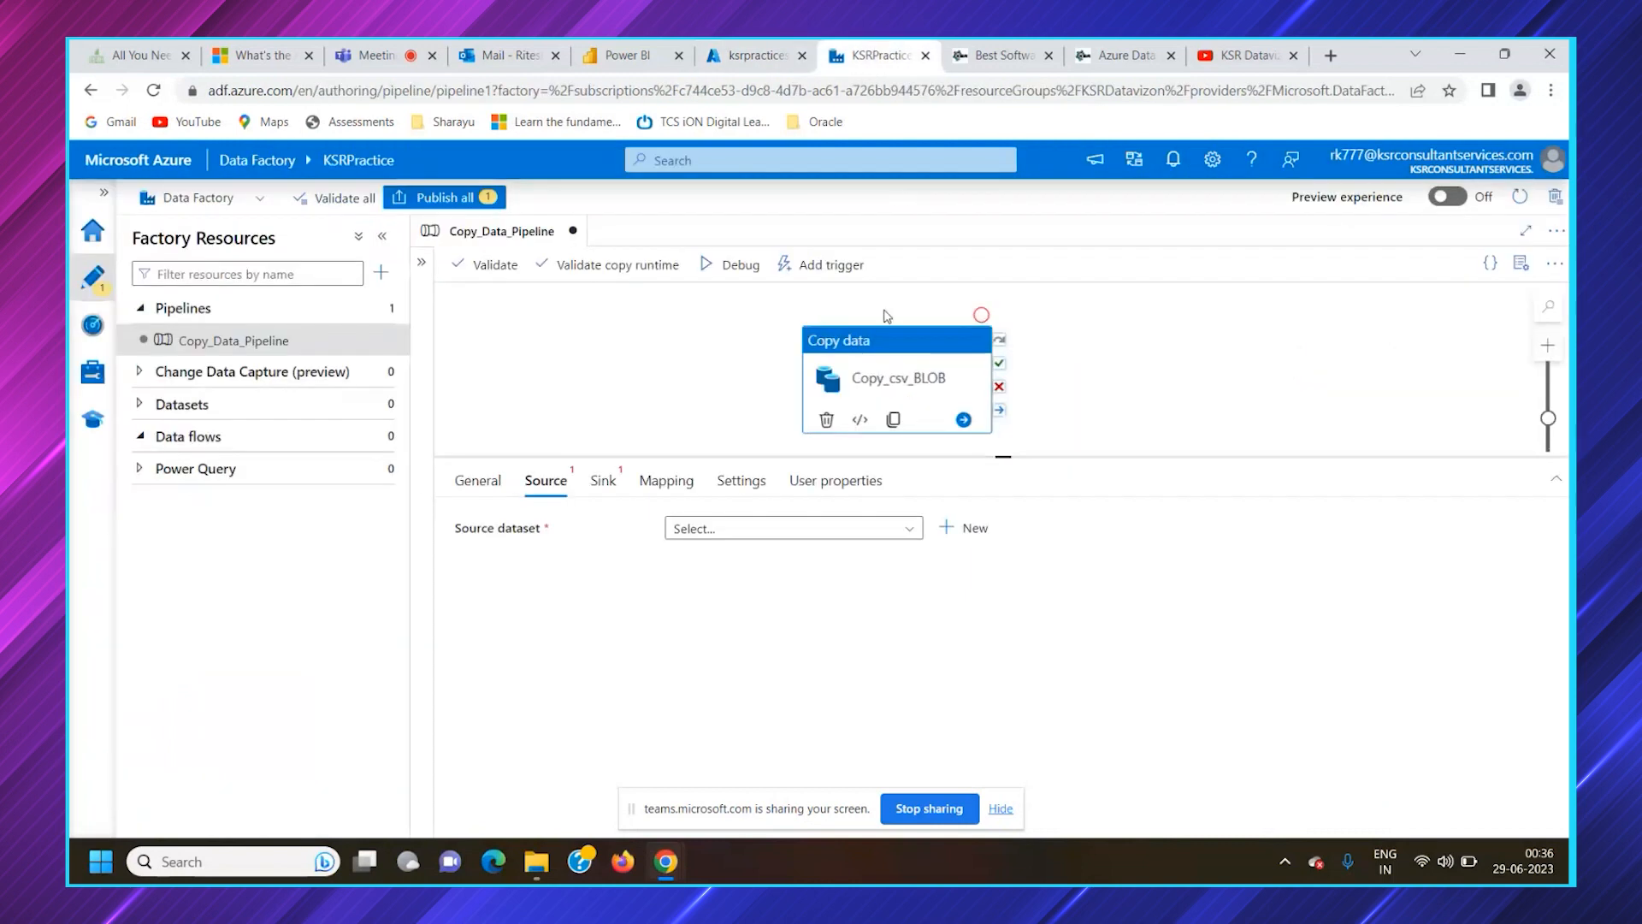
left_click(753, 55)
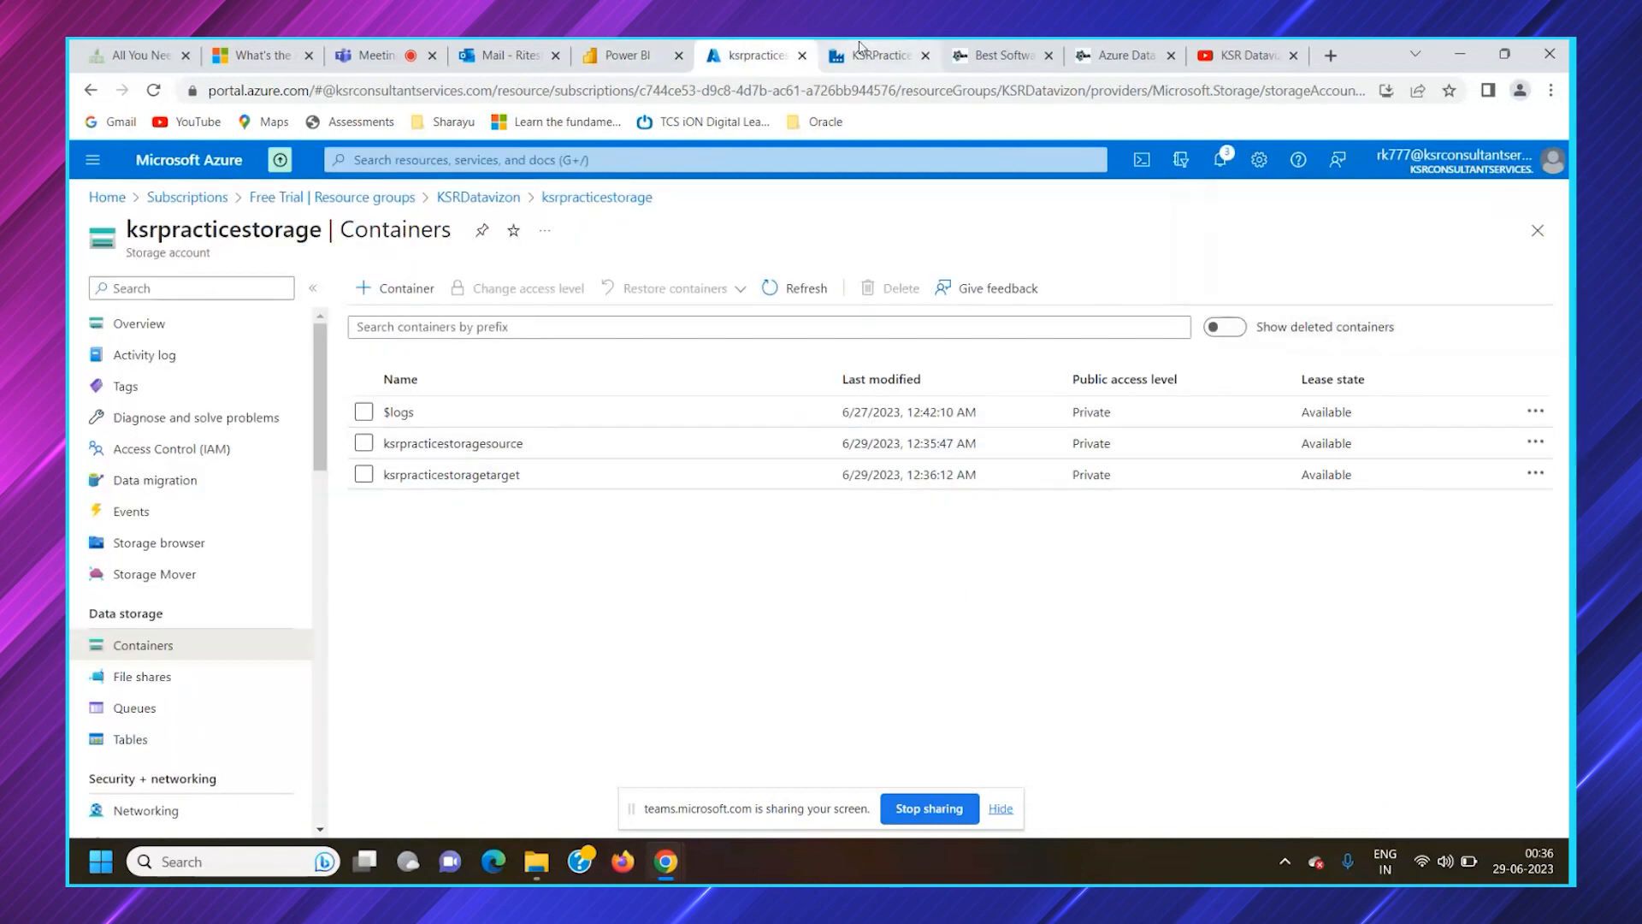
left_click(879, 54)
left_click(744, 55)
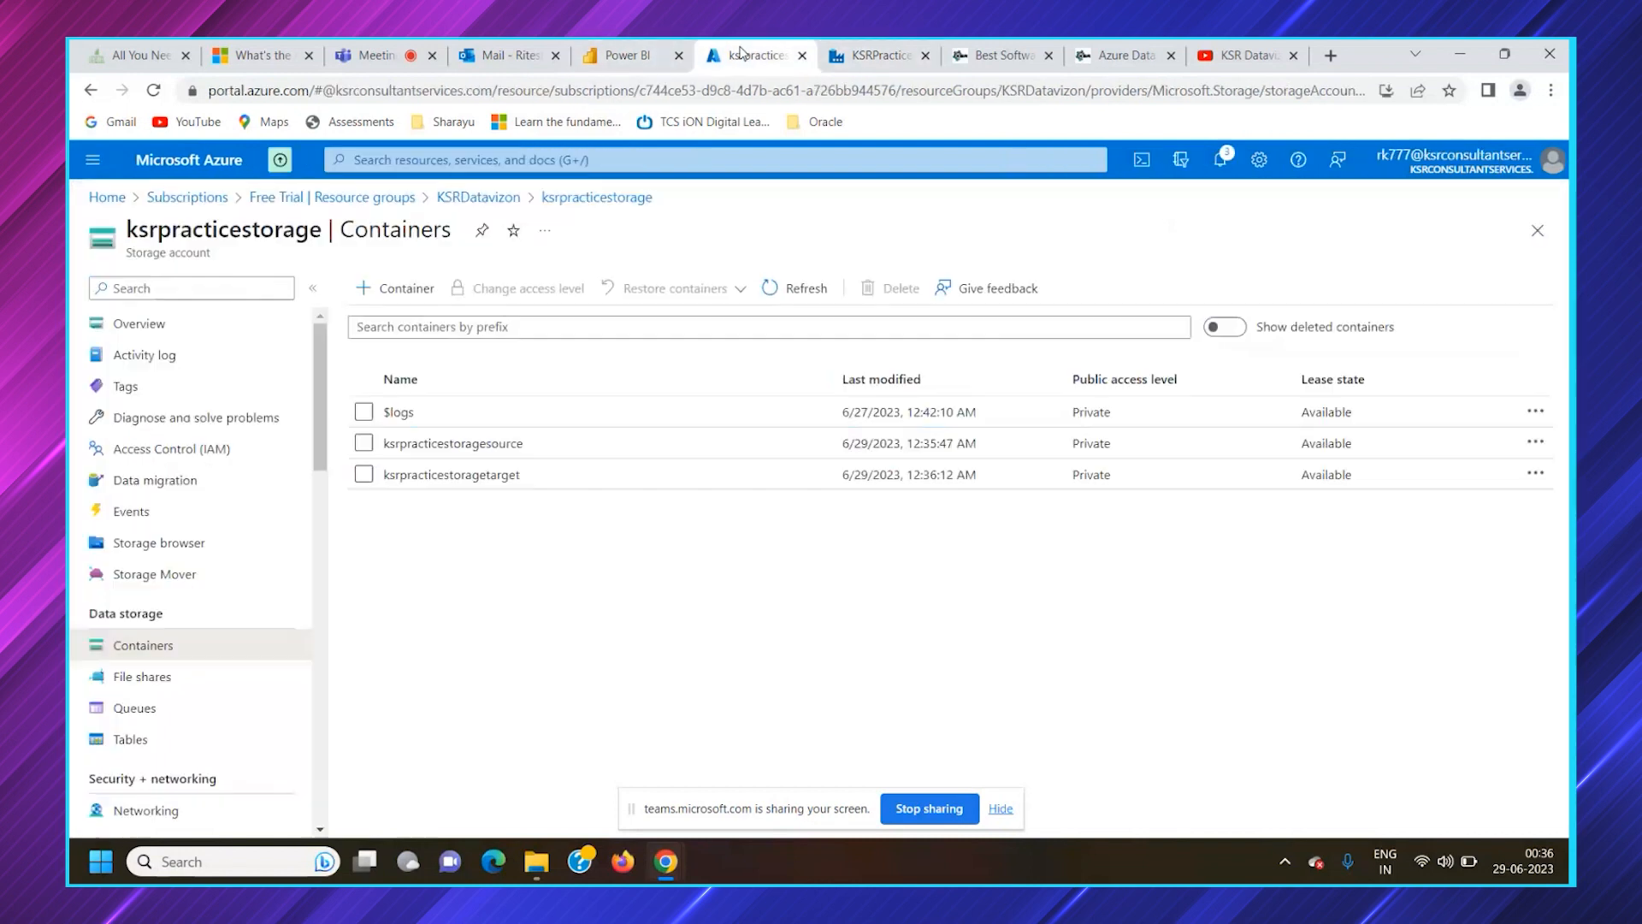
left_click(492, 477)
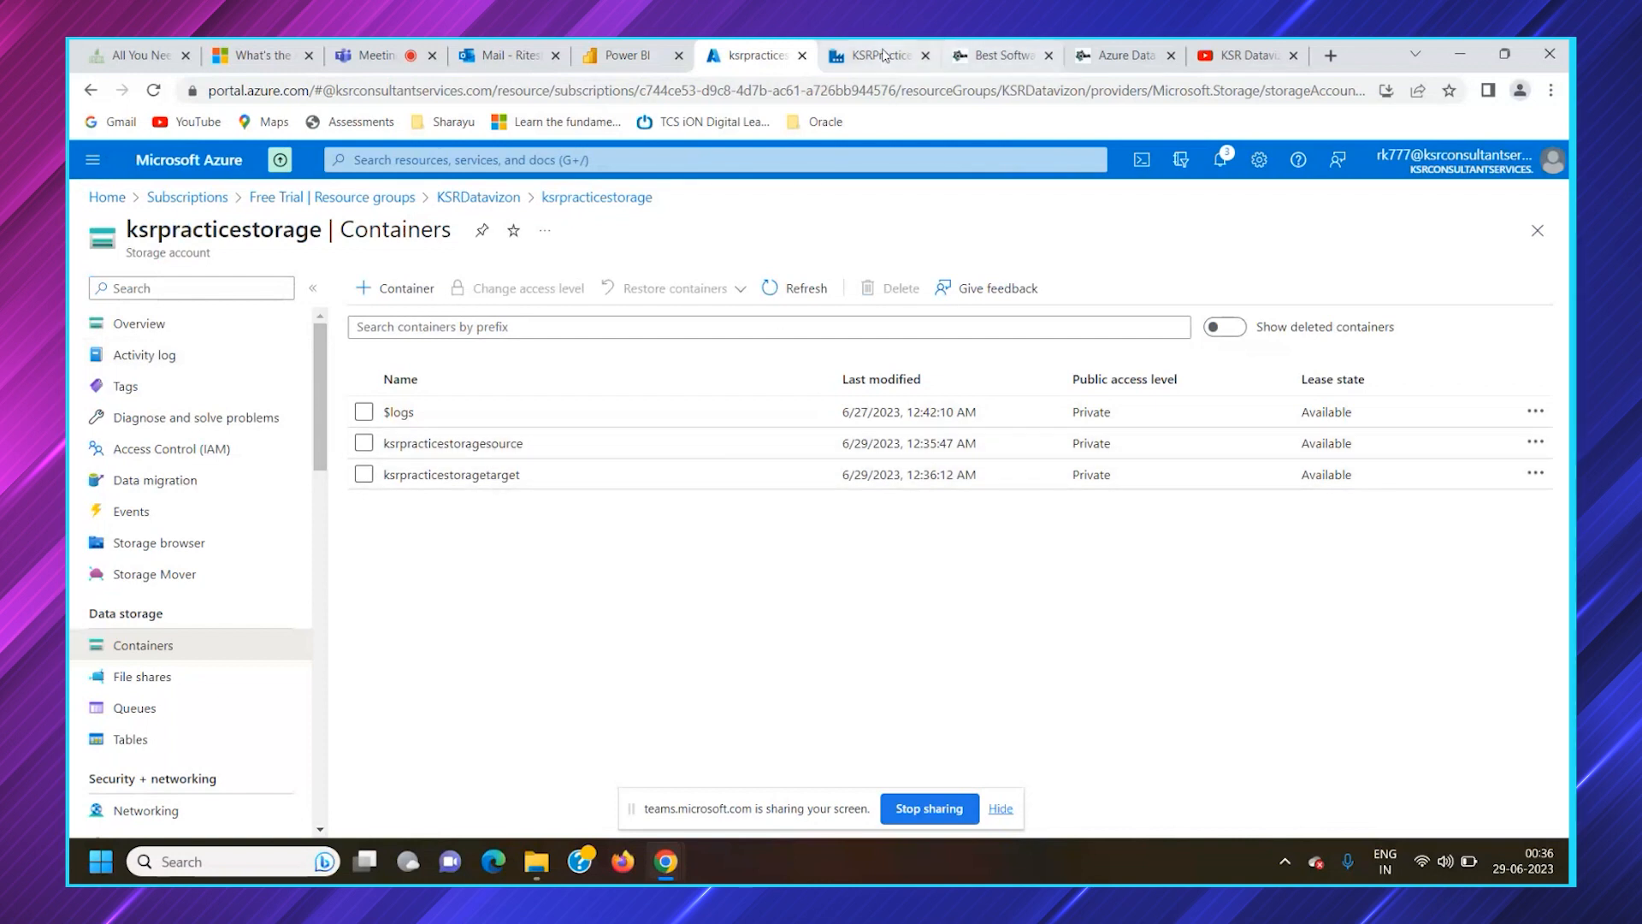
left_click(937, 53)
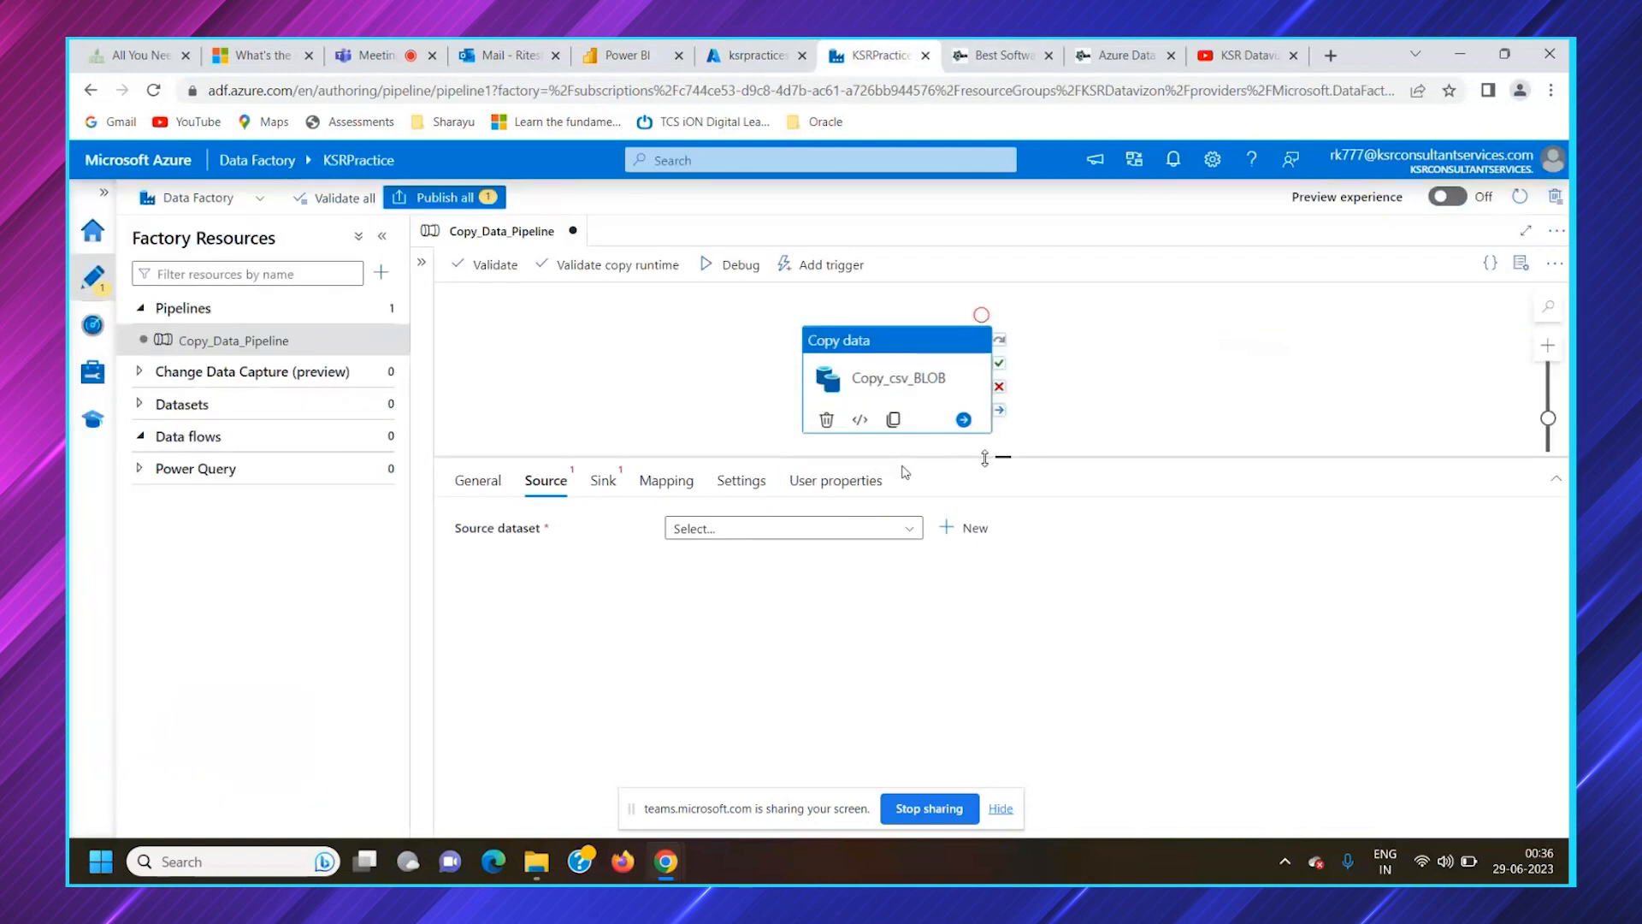
left_click_drag(1003, 460, 1004, 478)
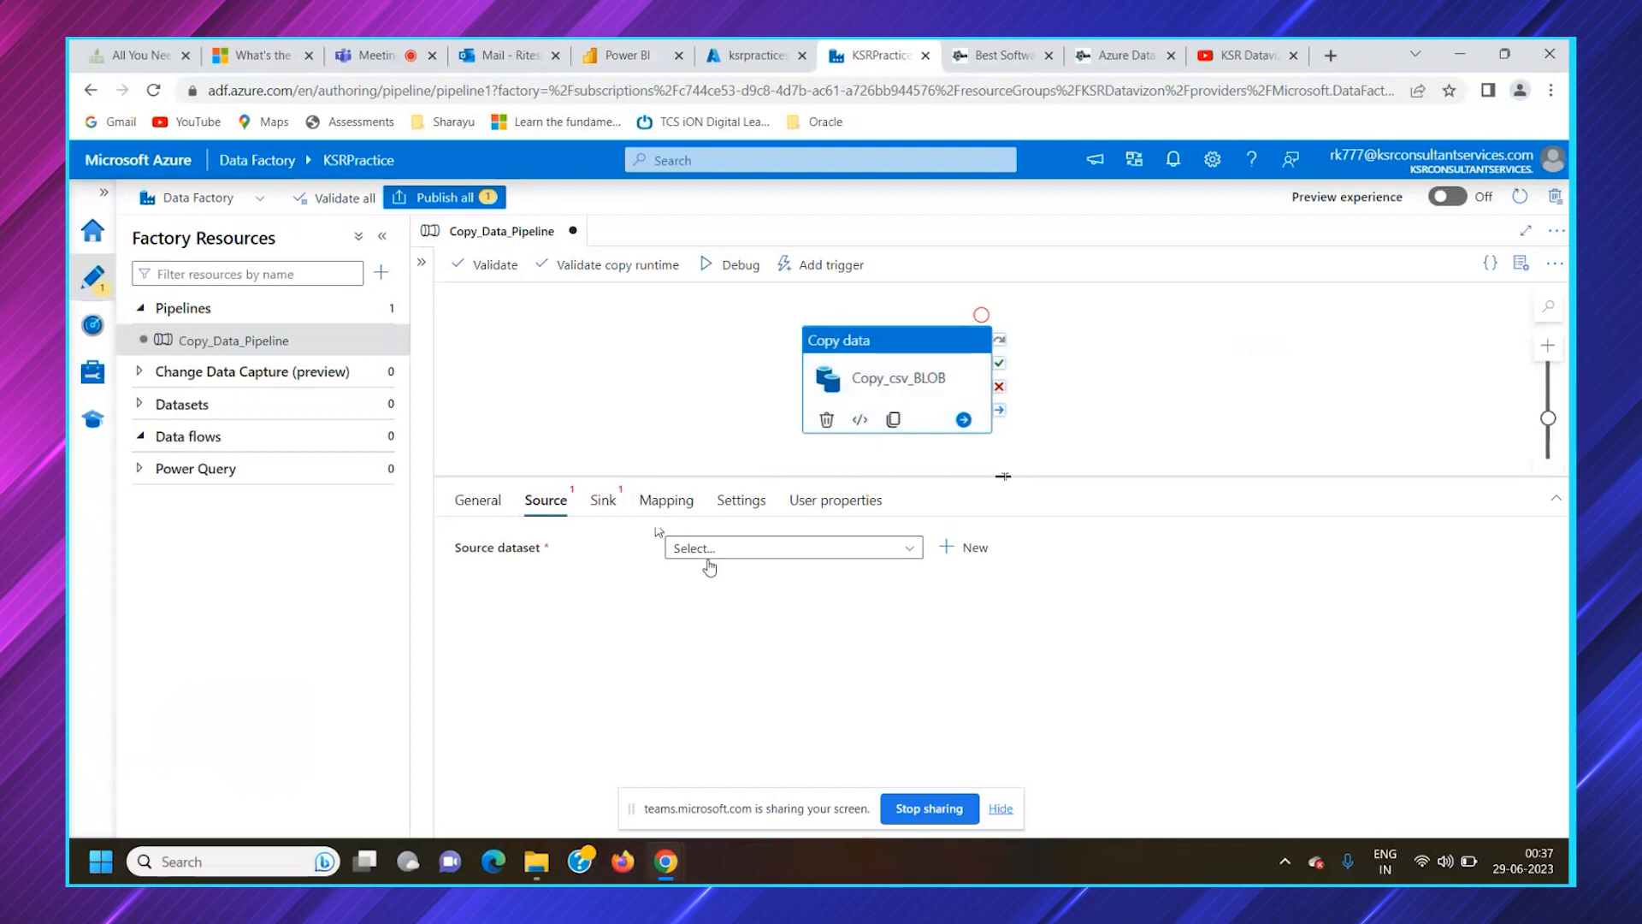
Upload export.csv from the local Files folder to the ksrpracticestoragesource container without overwriting existing files
left_click(757, 54)
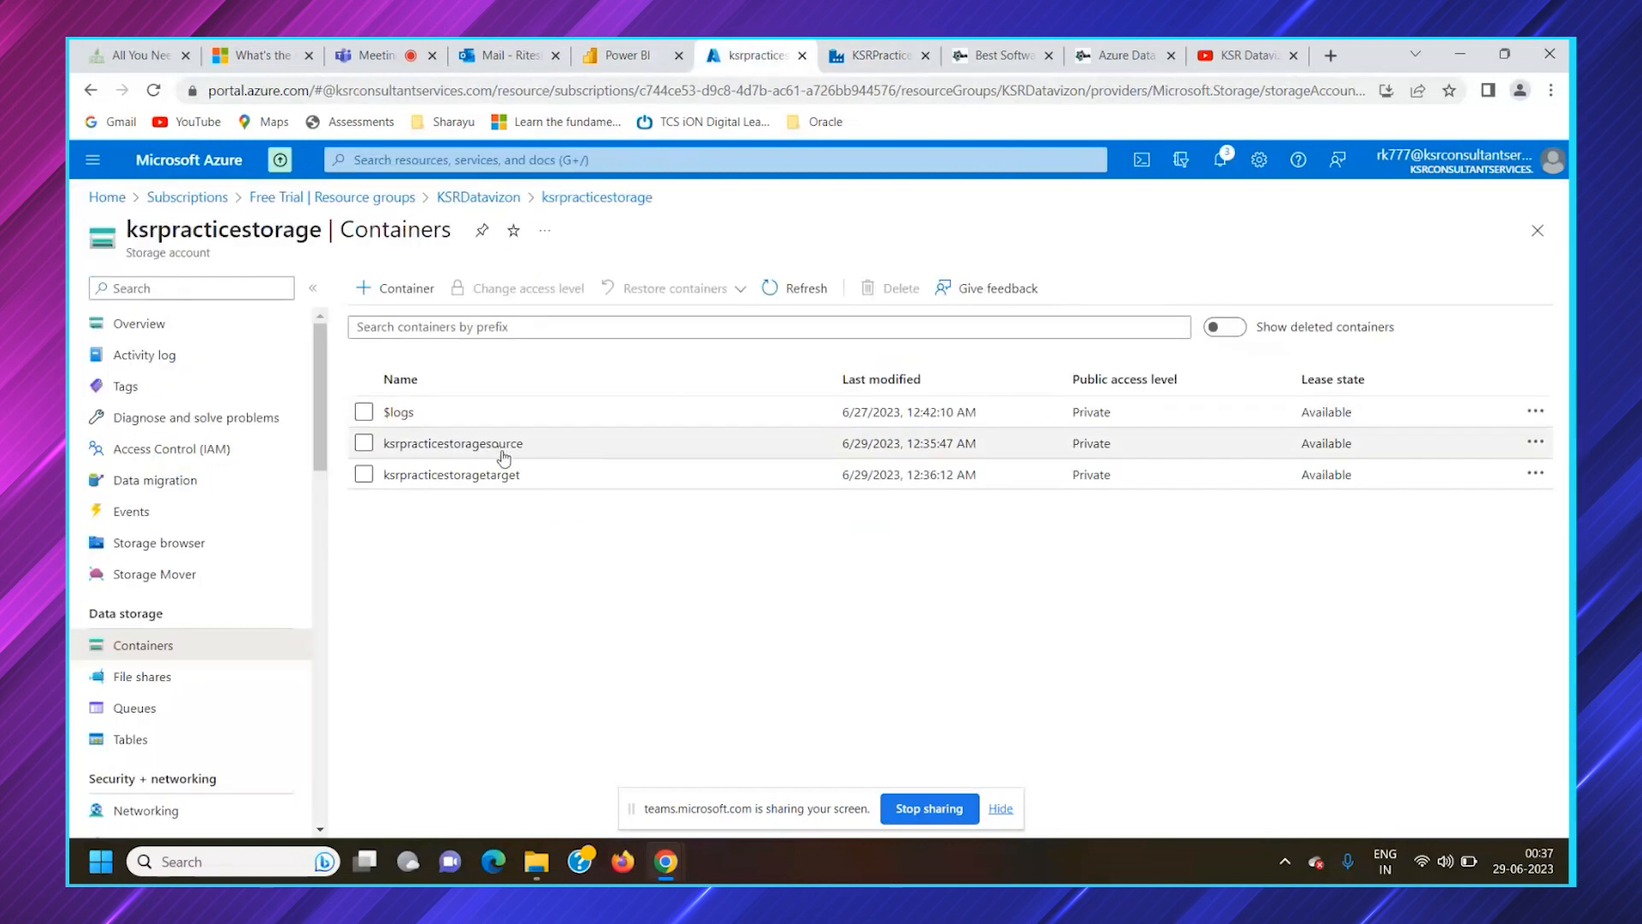
left_click(505, 444)
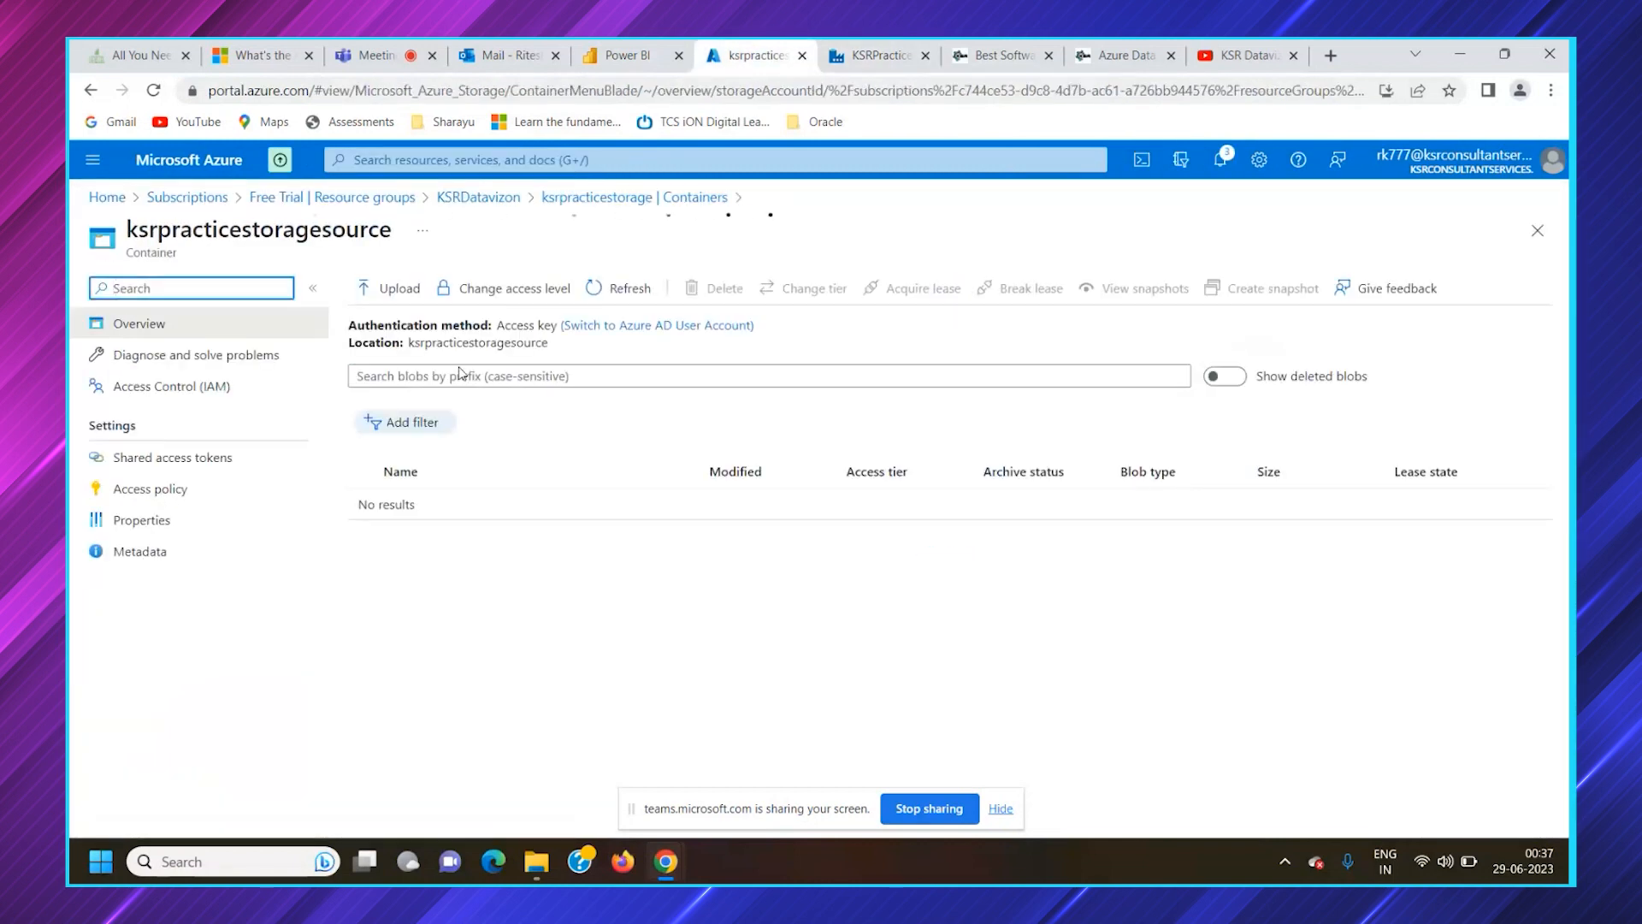
left_click(419, 303)
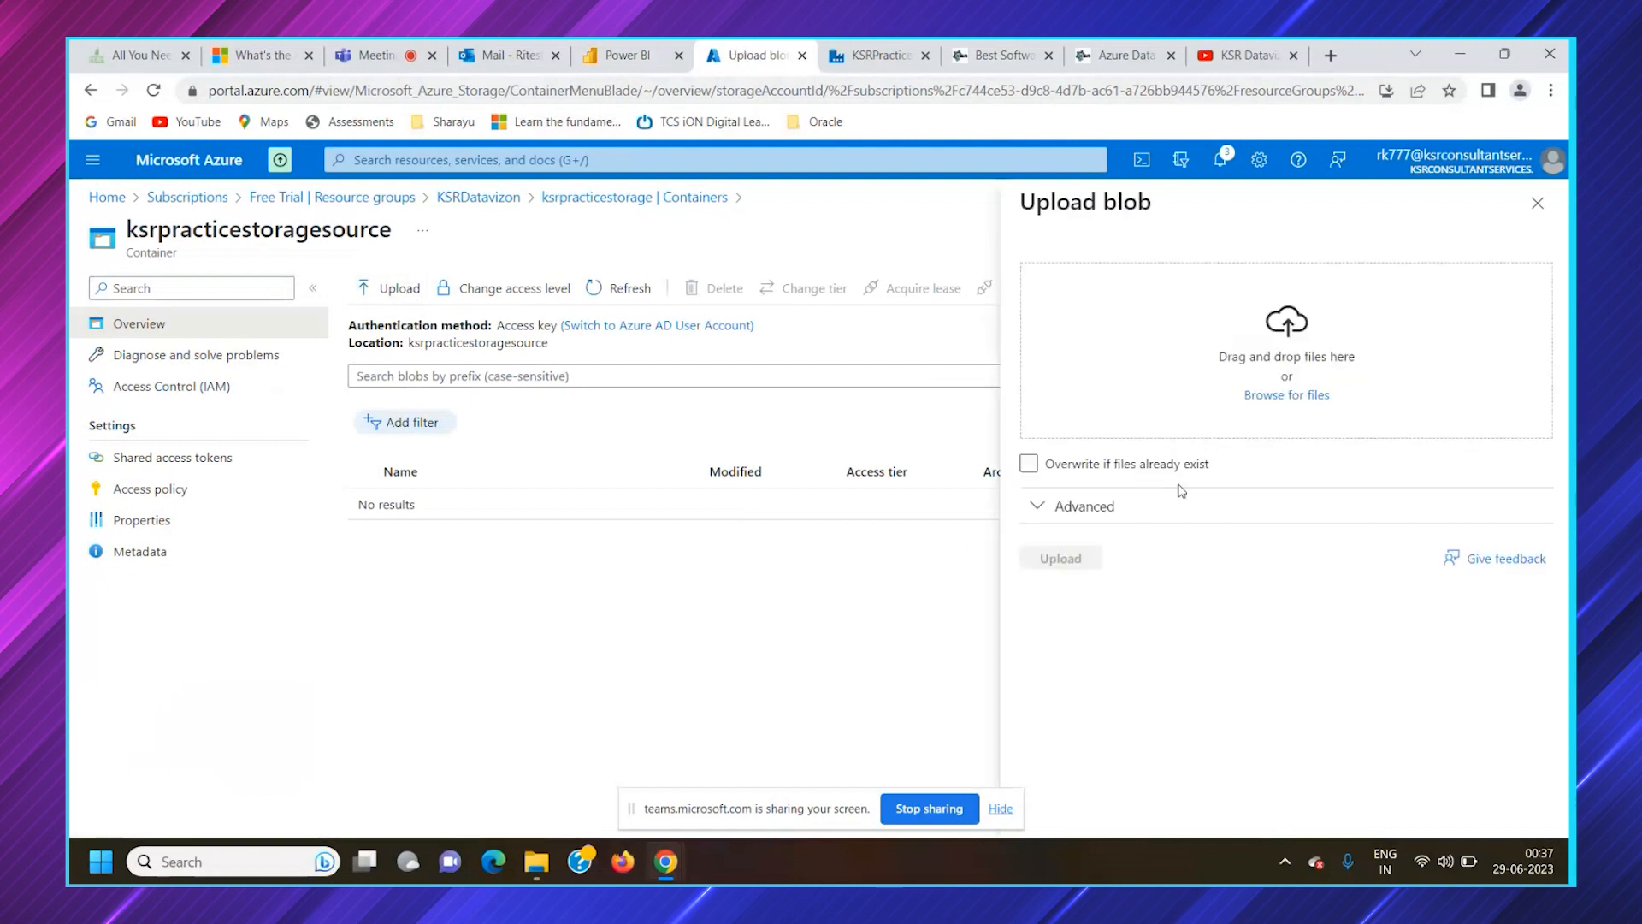
left_click(1266, 395)
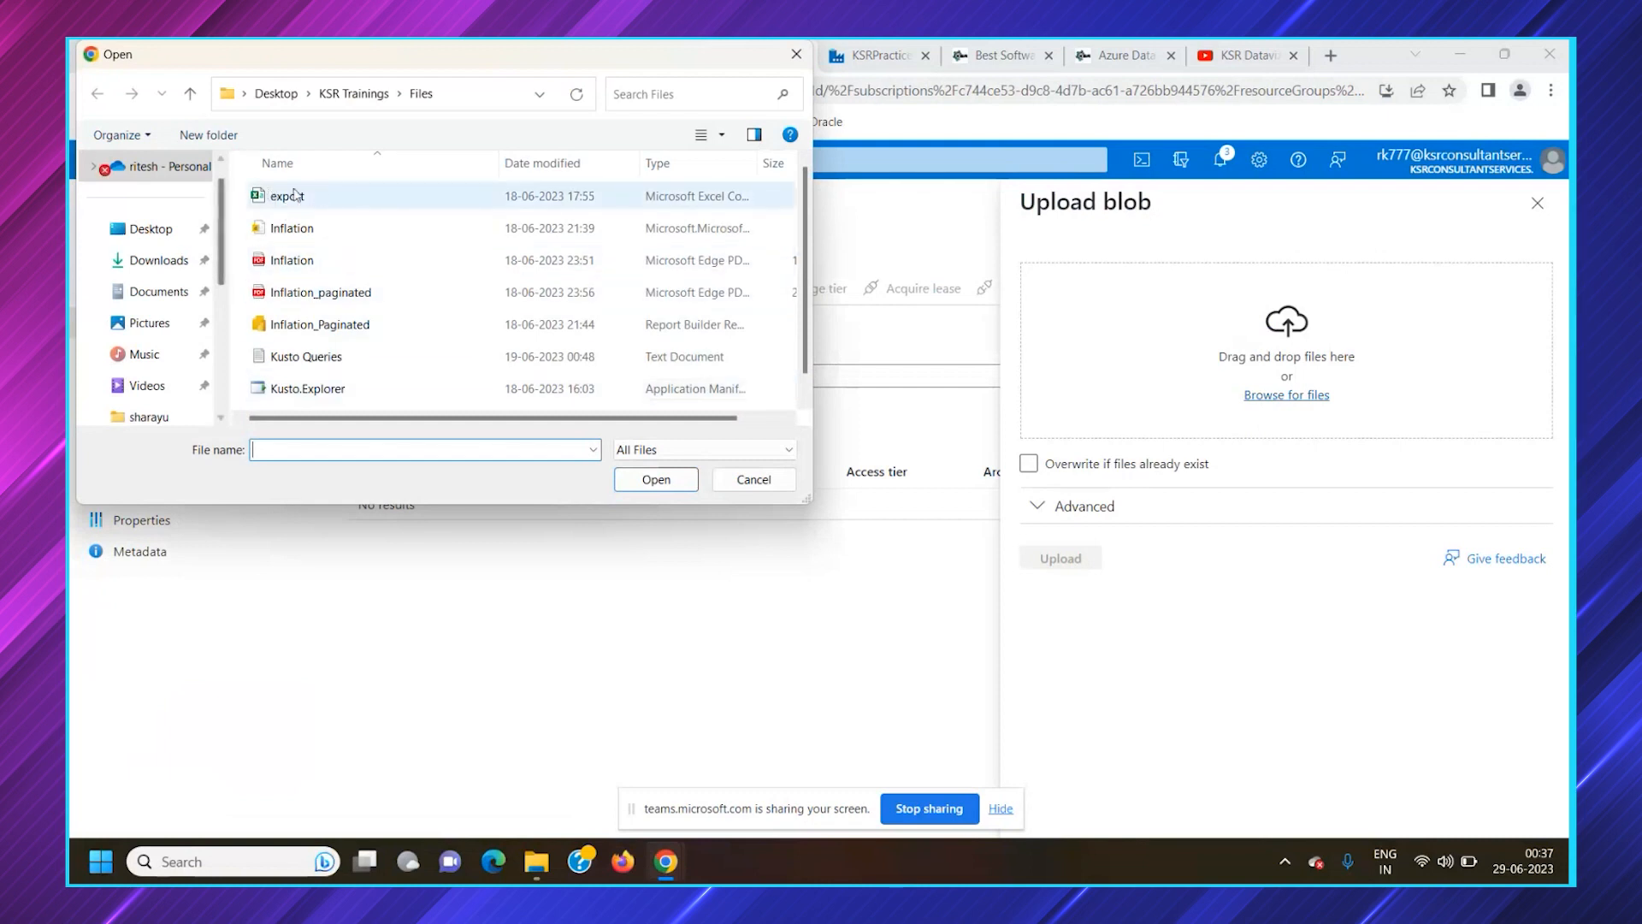
left_click(318, 198)
left_click(656, 479)
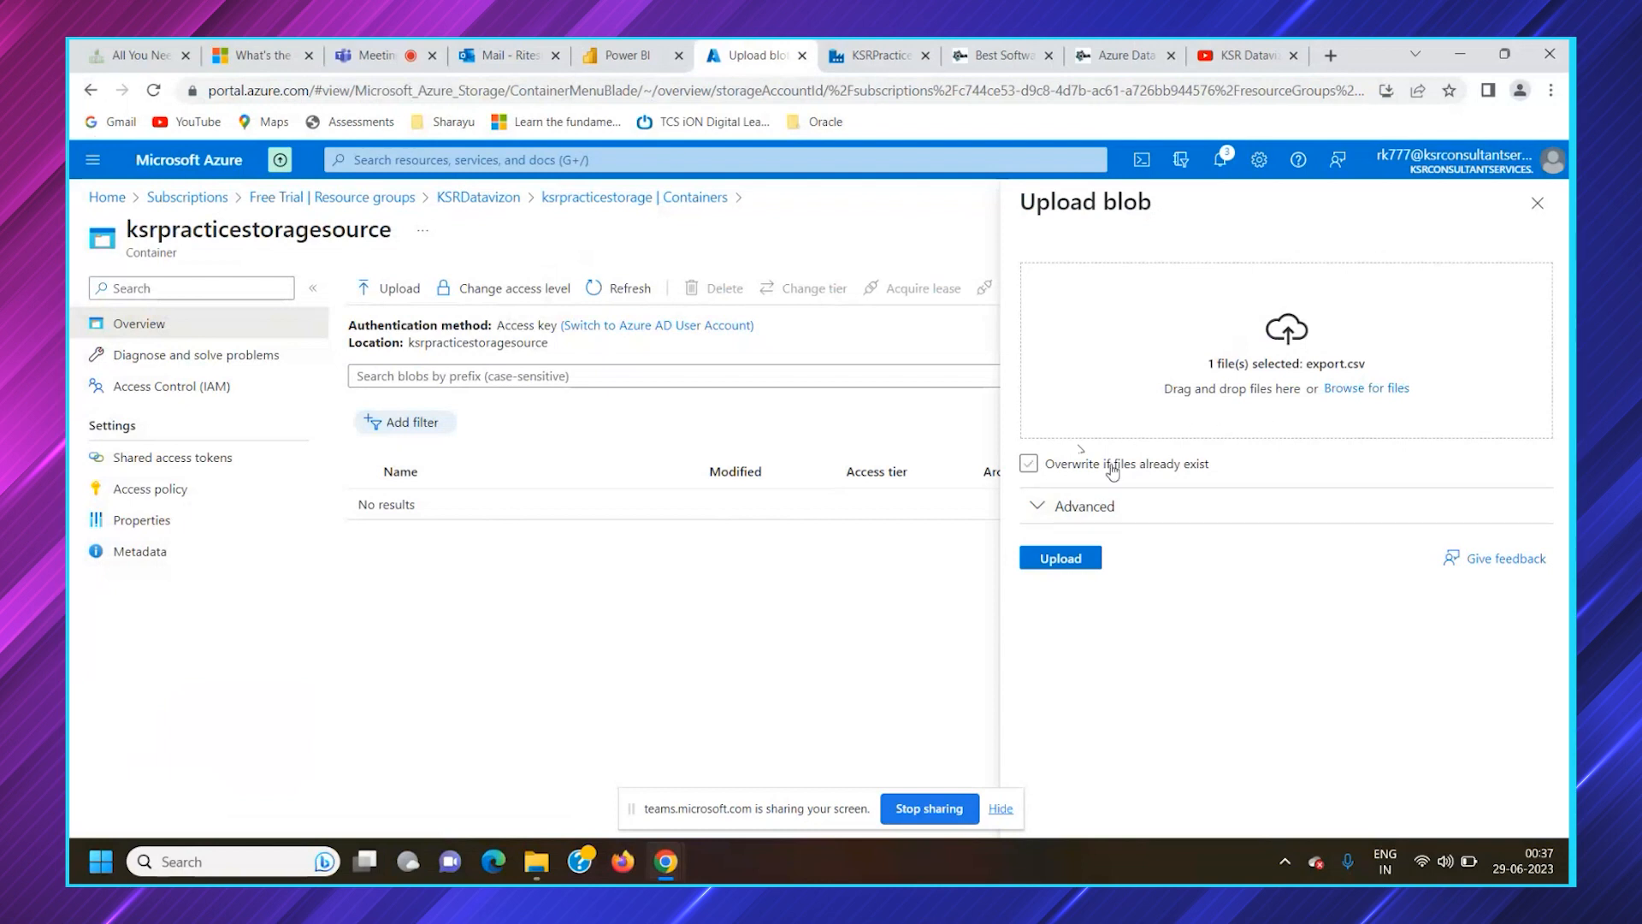
left_click(1028, 466)
left_click(1028, 466)
left_click(1052, 560)
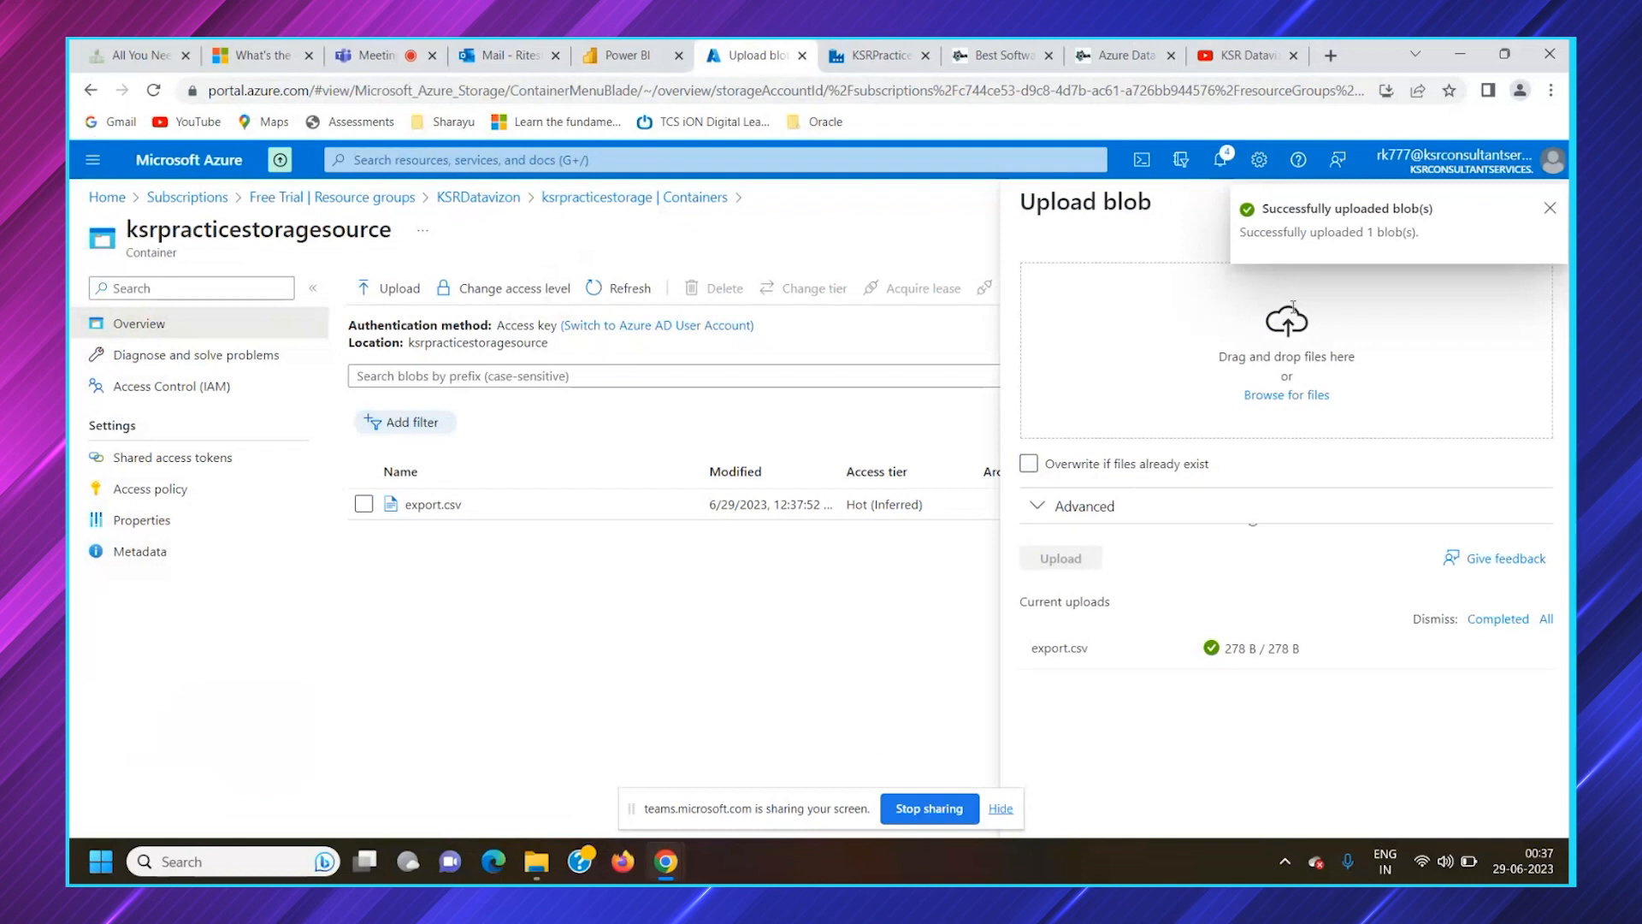
left_click(1549, 209)
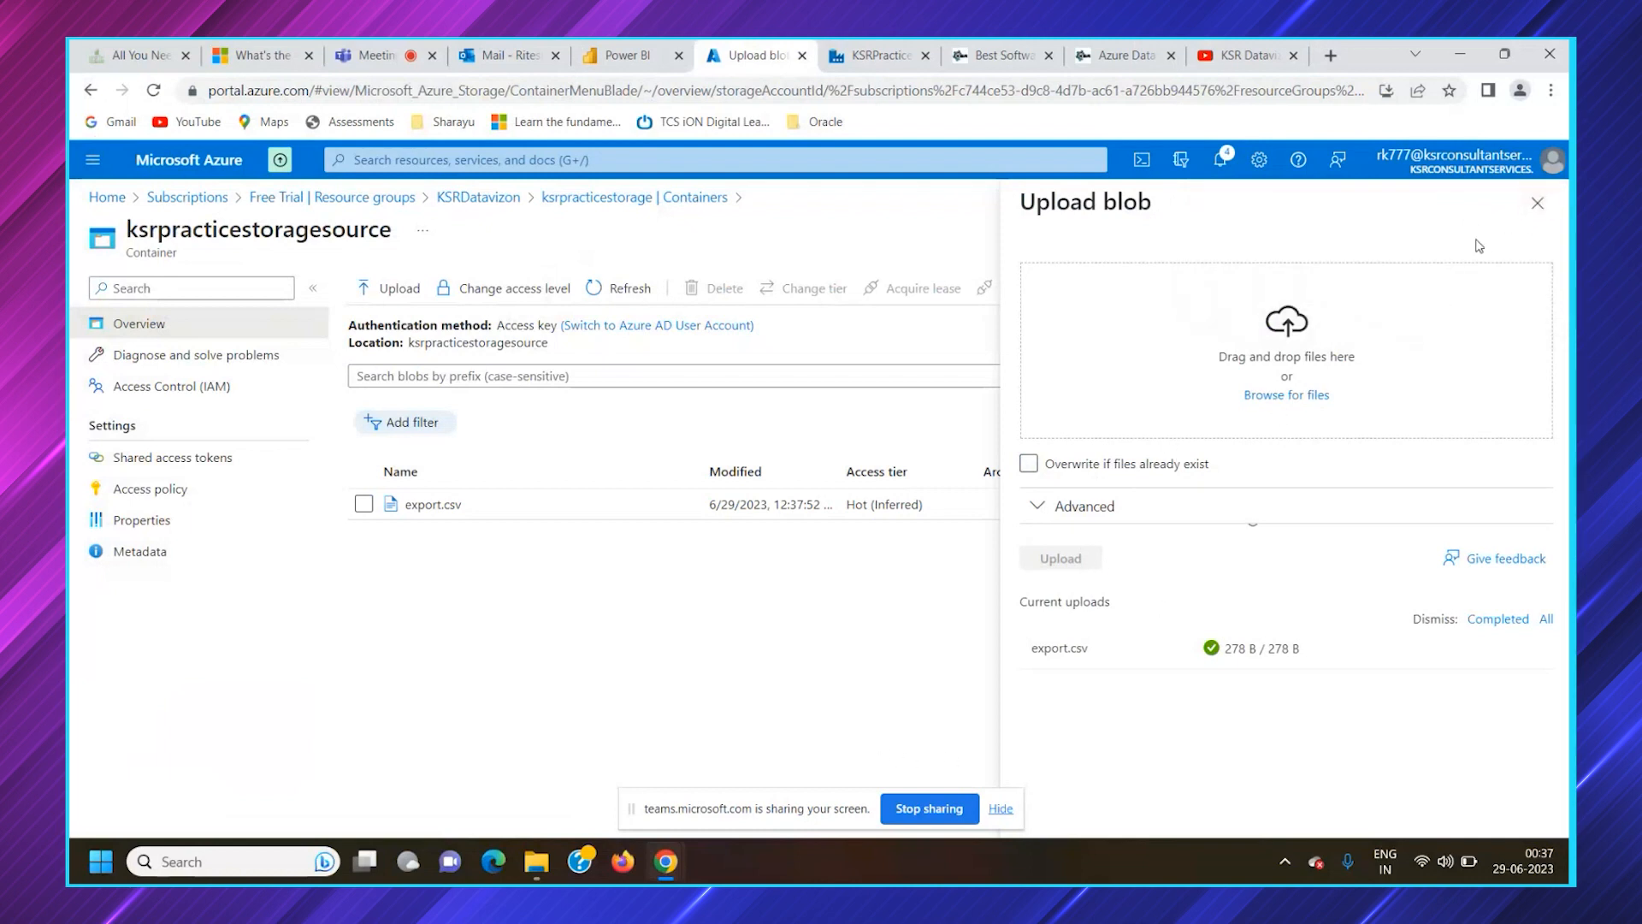
left_click(1537, 203)
Upload export.csv to ksrpracticestoragesource again with overwriting of existing files enabled
left_click(390, 289)
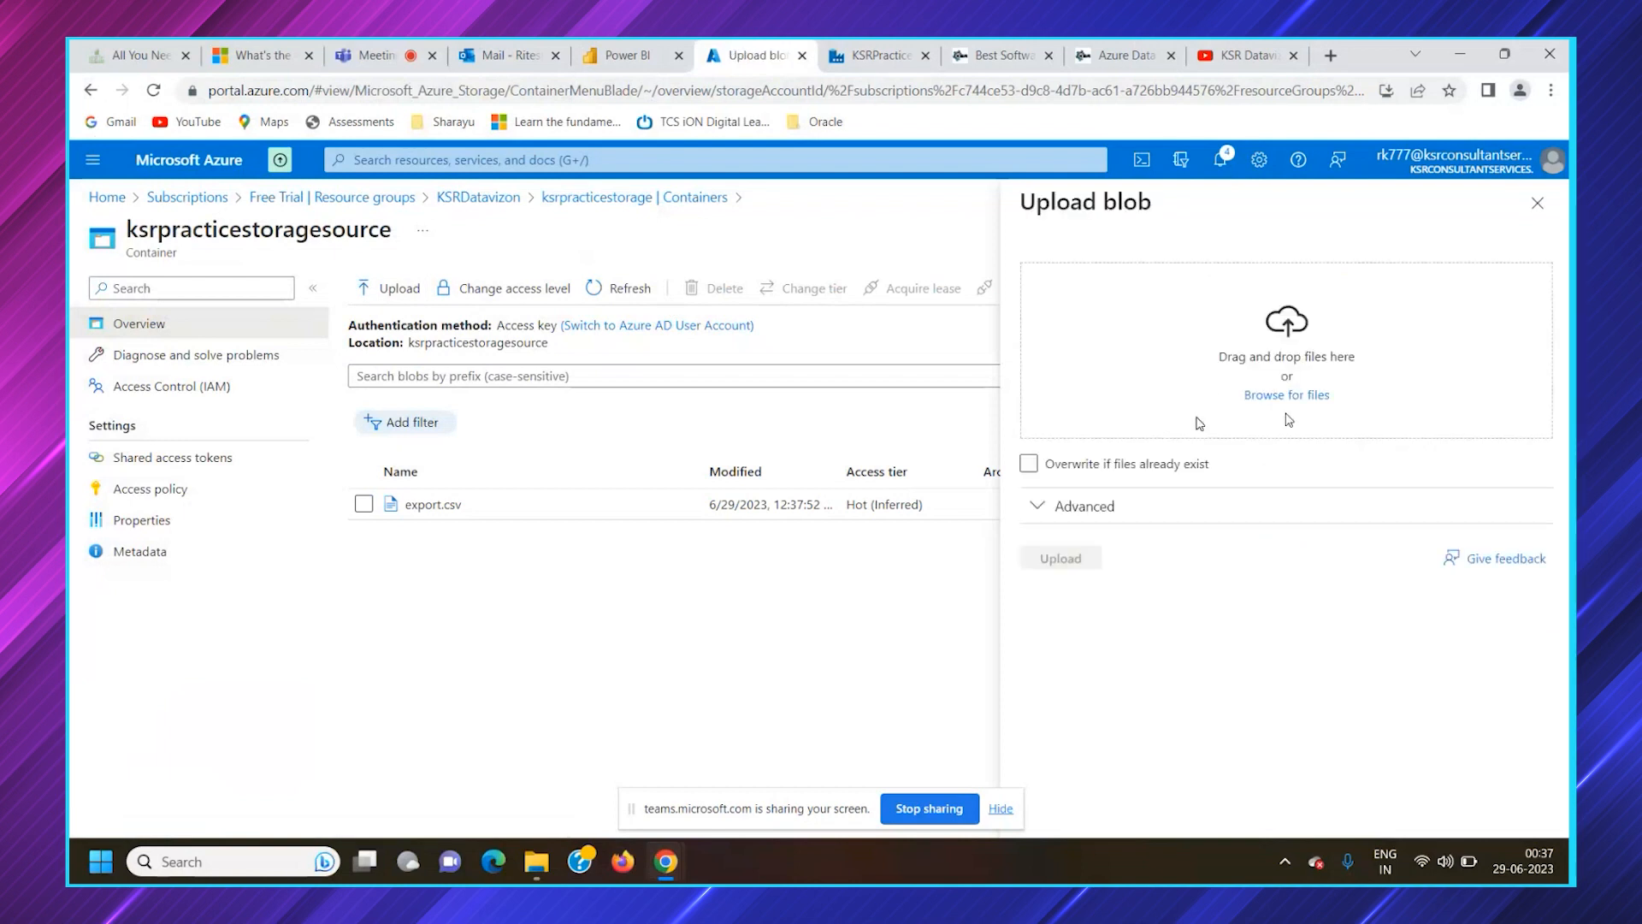
left_click(1293, 402)
left_click(359, 195)
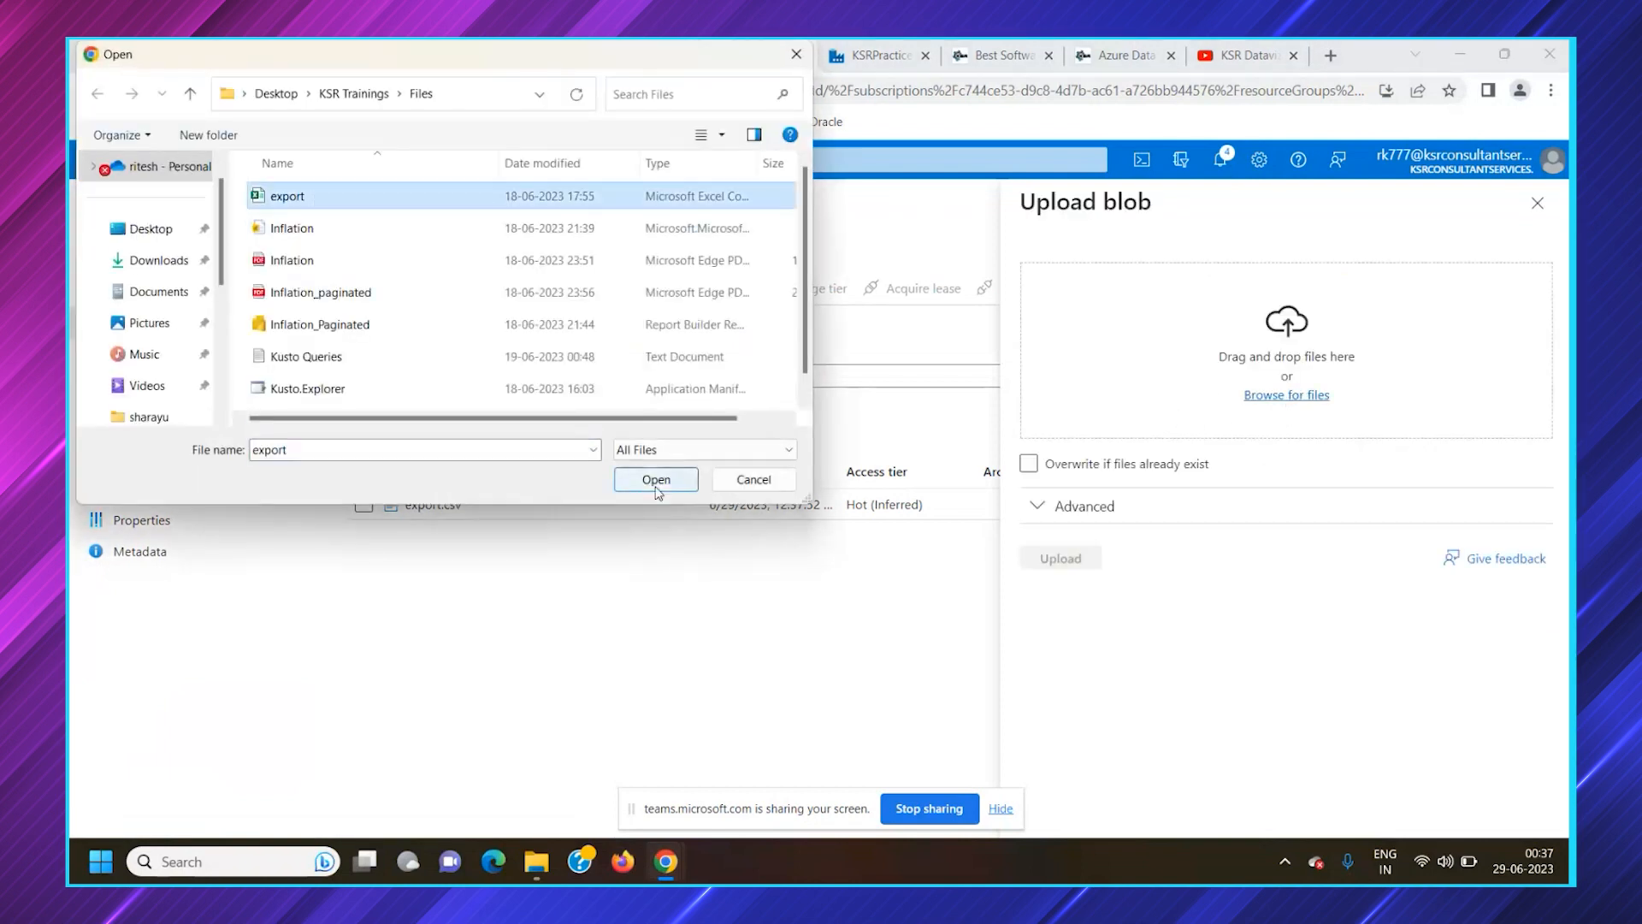
left_click(653, 476)
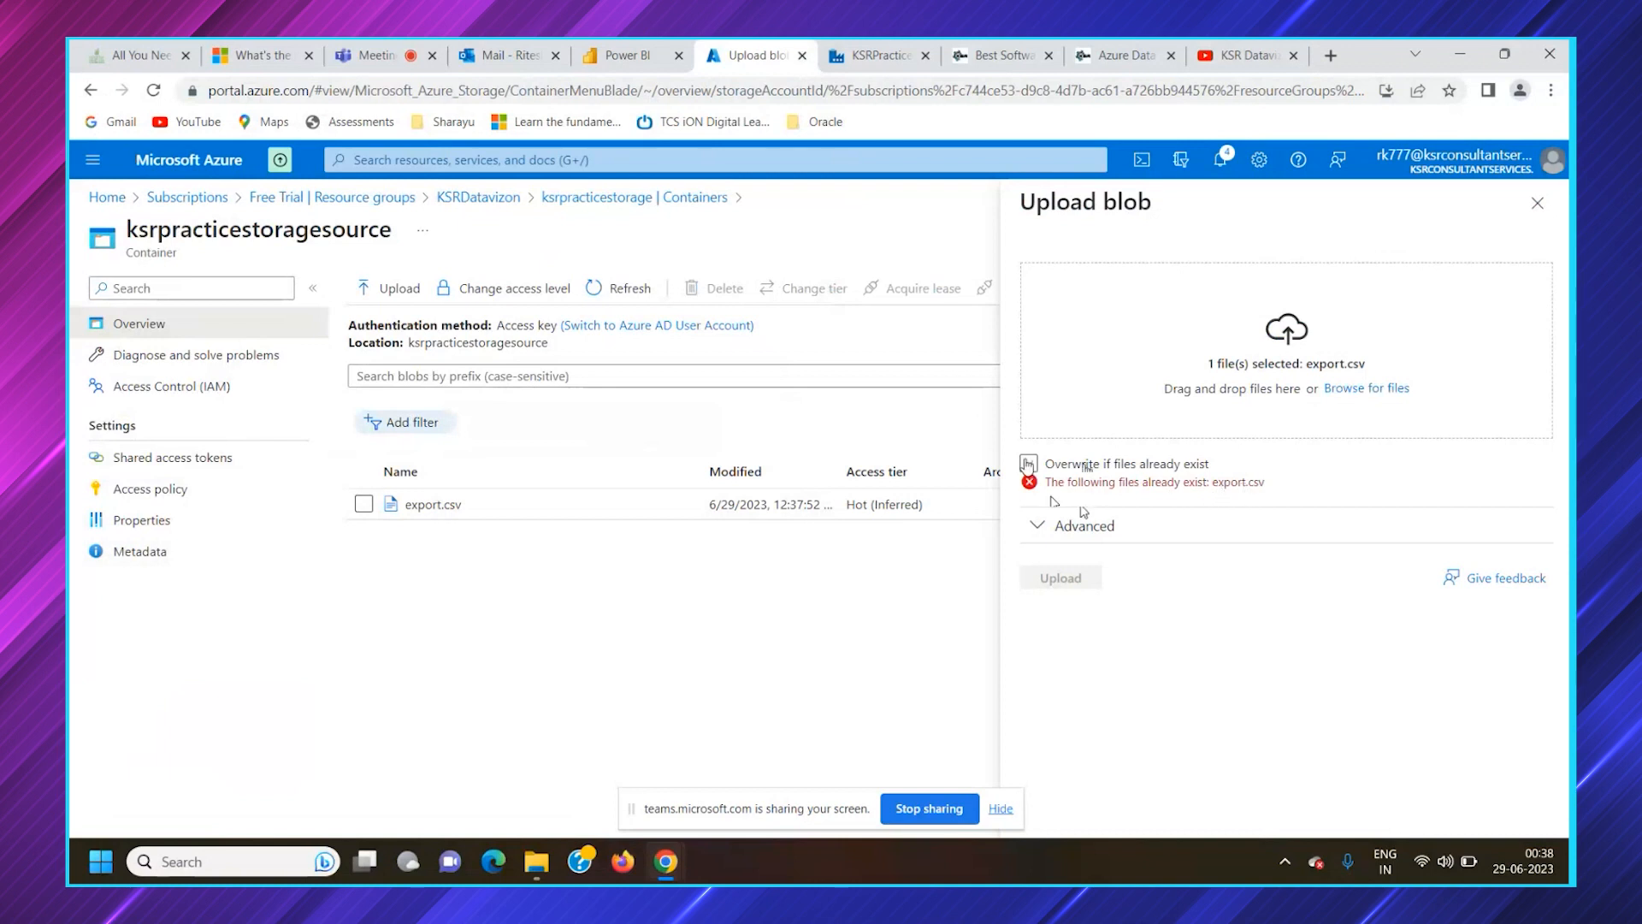
left_click(1086, 466)
left_click(1029, 464)
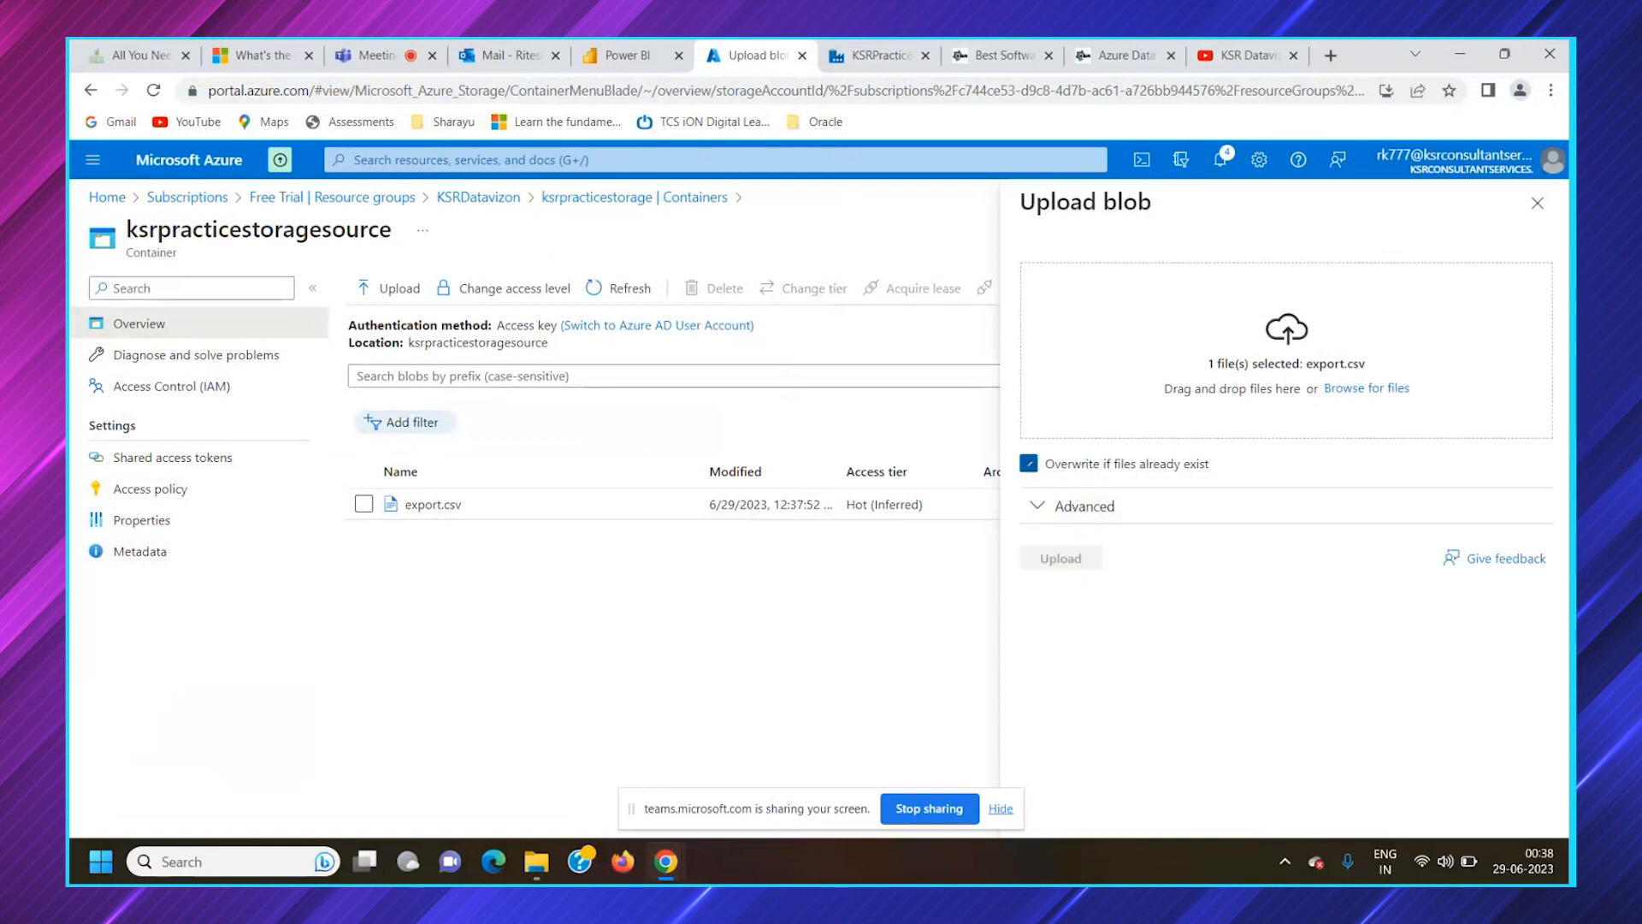
left_click(1029, 464)
left_click(1071, 559)
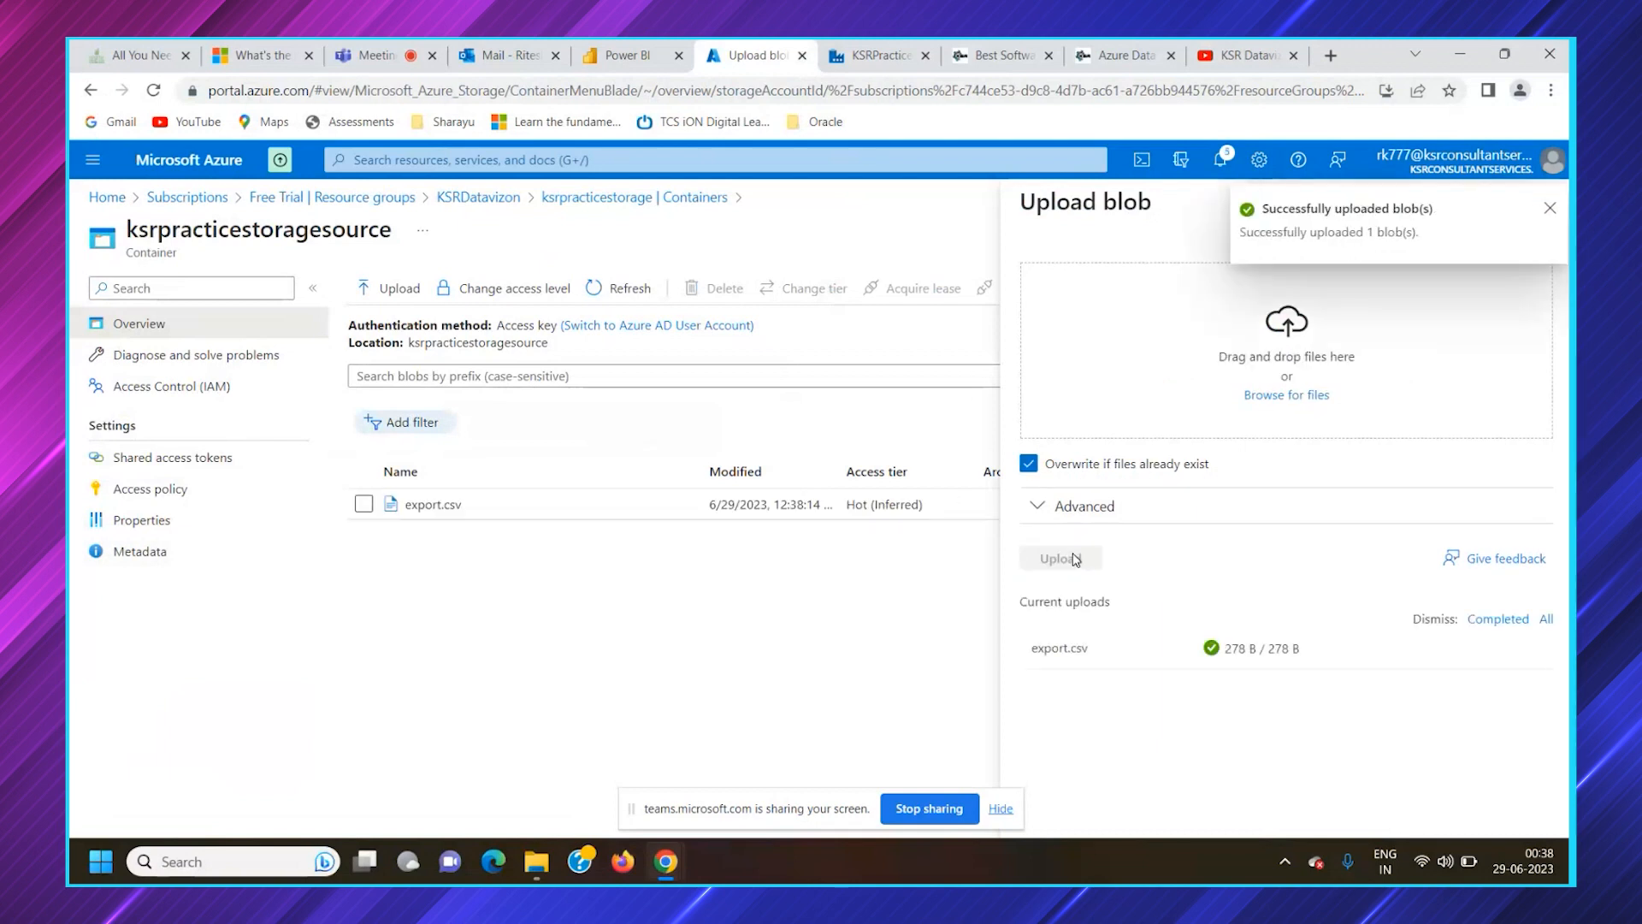
left_click(1551, 209)
left_click(1547, 206)
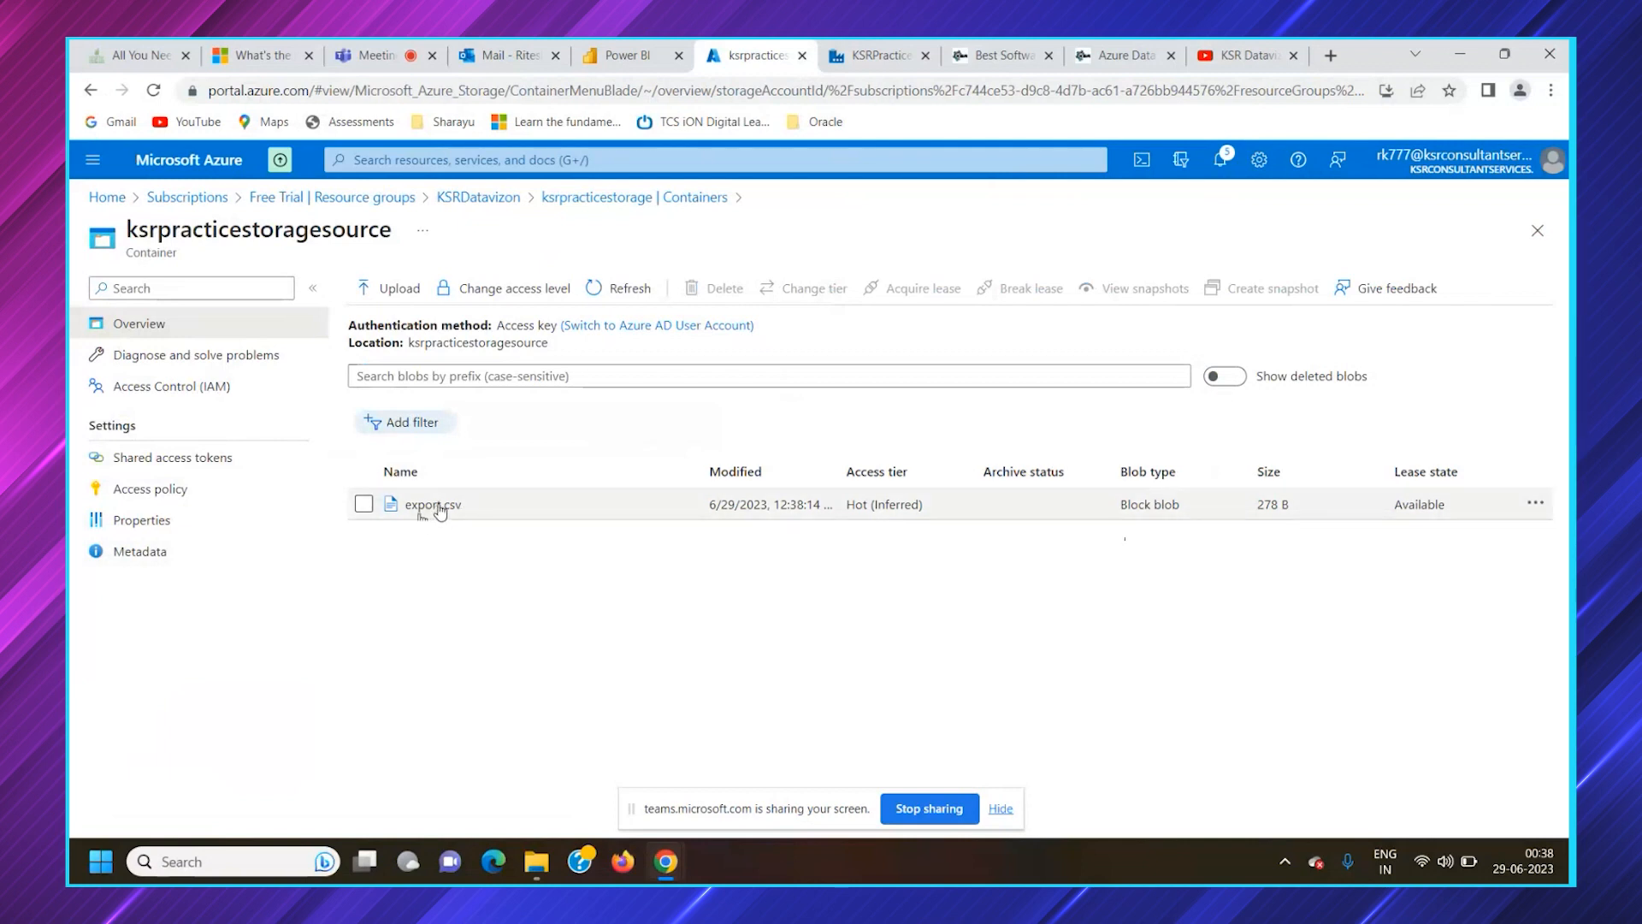
Open the local export file in Excel to examine its columns and rows, and return to the Azure portal in the browser
key("alt+Tab")
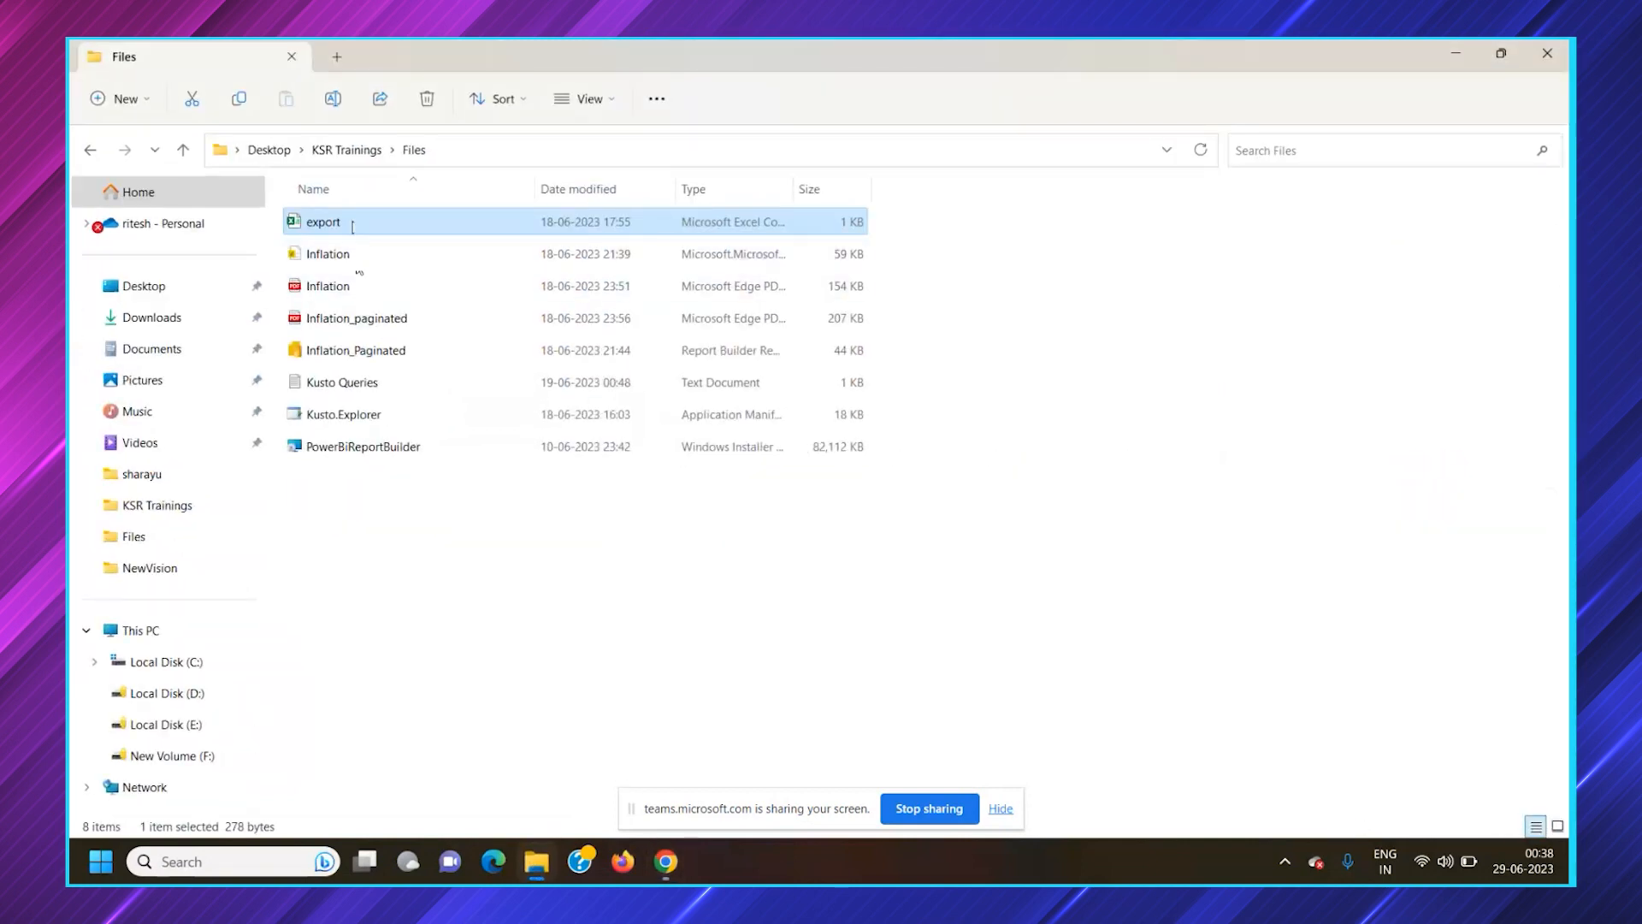
double_click(357, 224)
left_click_drag(585, 109, 559, 196)
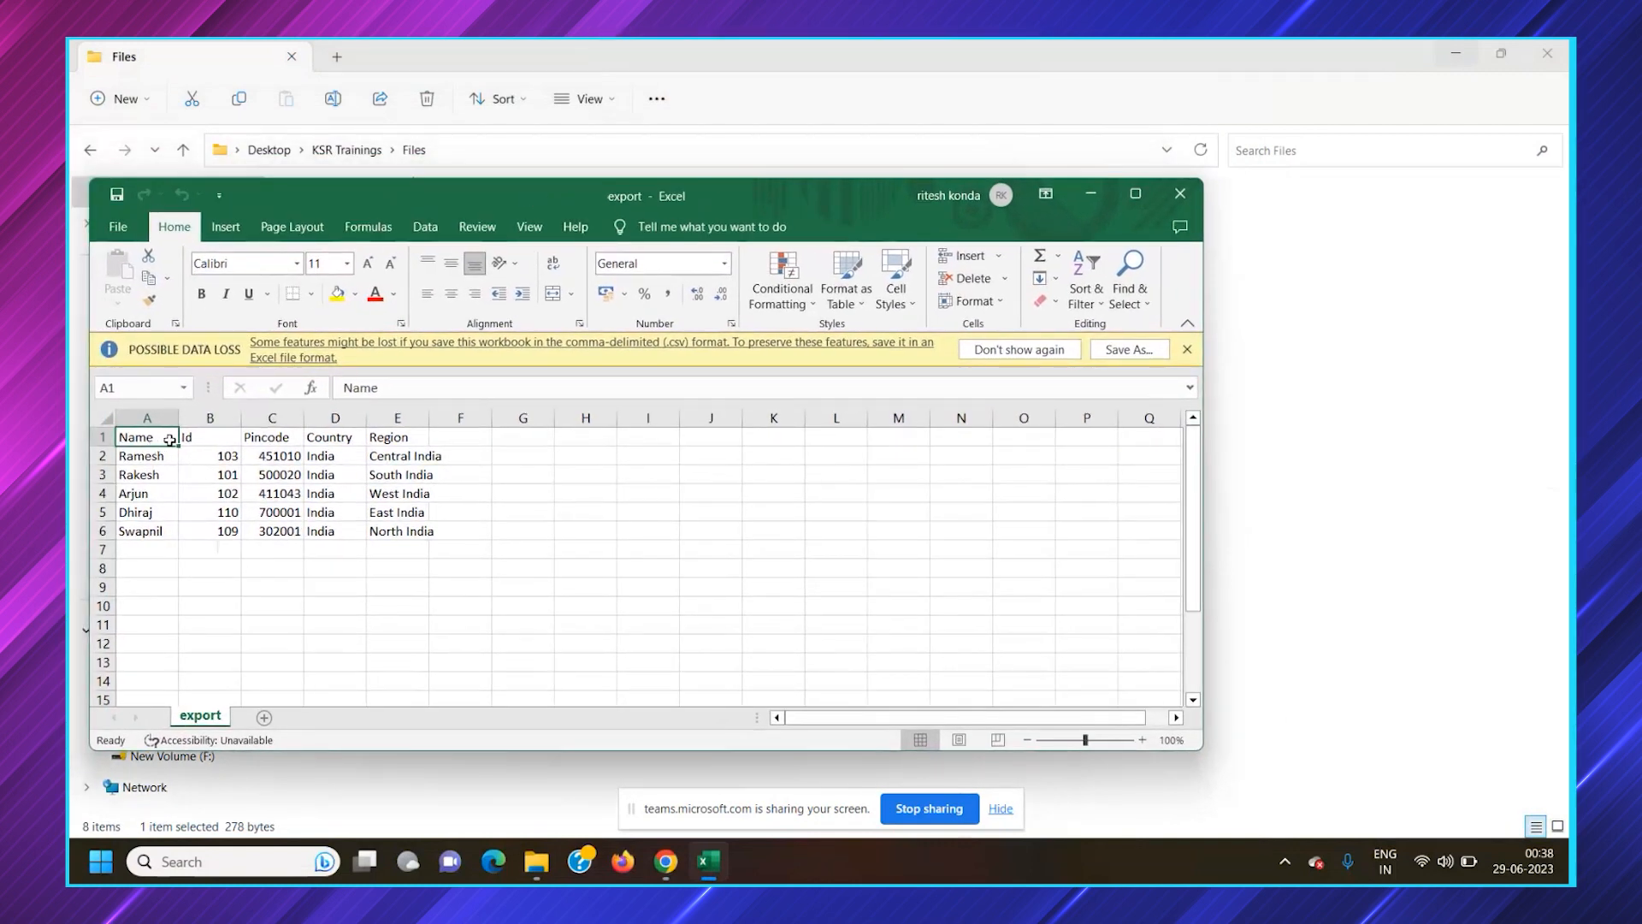
left_click(669, 867)
left_click(732, 797)
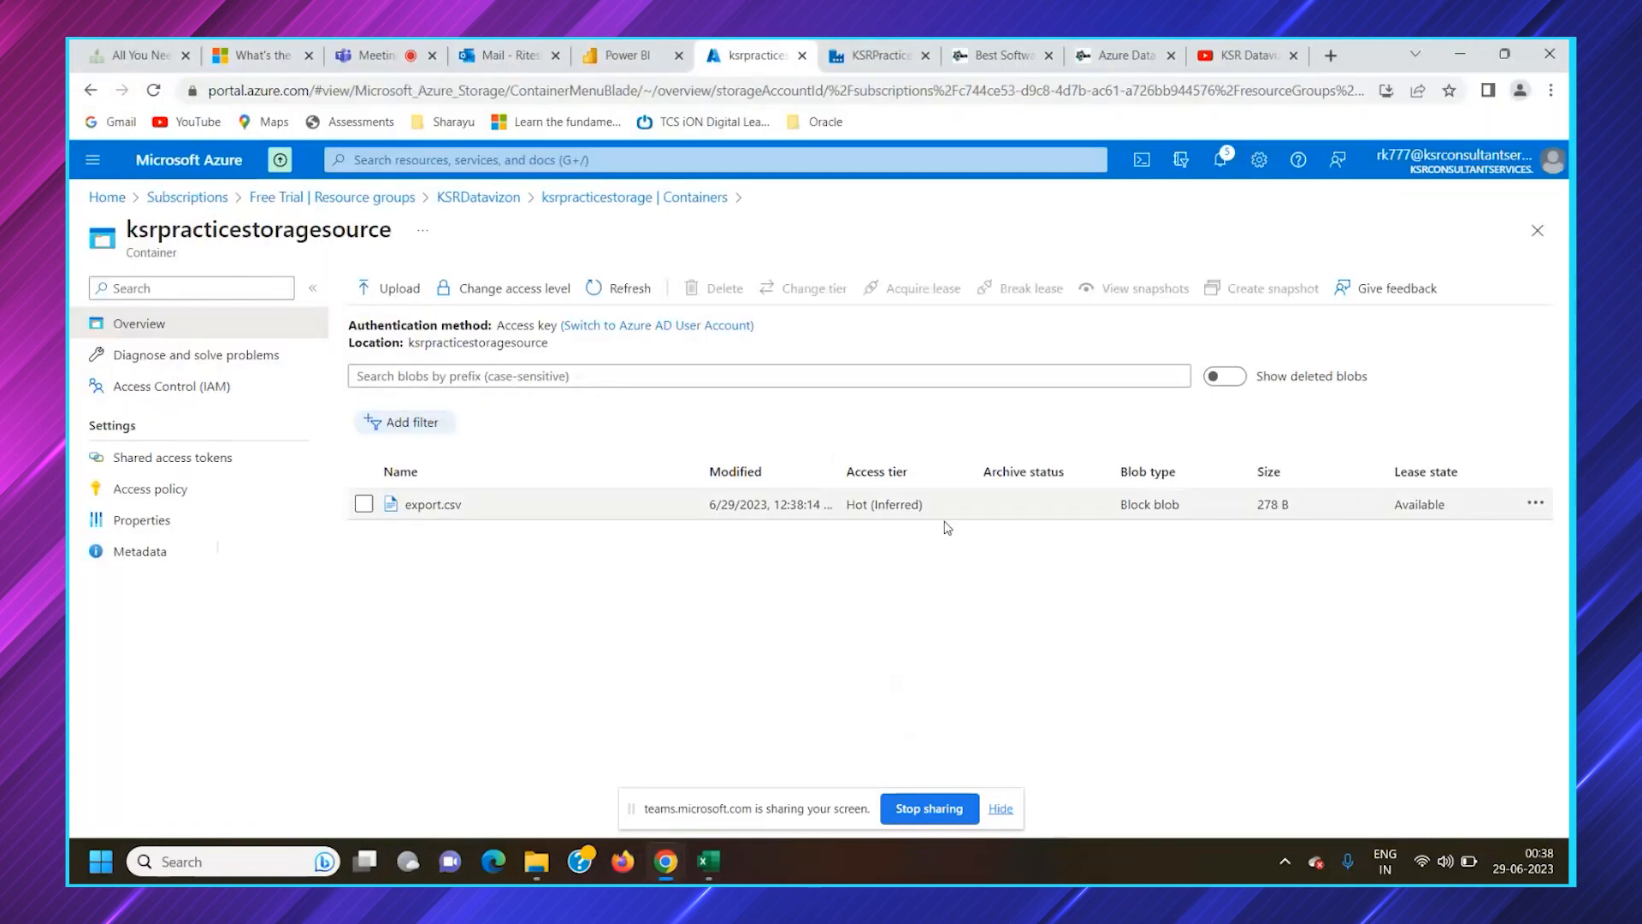
Switch to Data Factory, check the Copy_csv_BLOB activity's source and sink dataset settings, and start a new source dataset
left_click(597, 198)
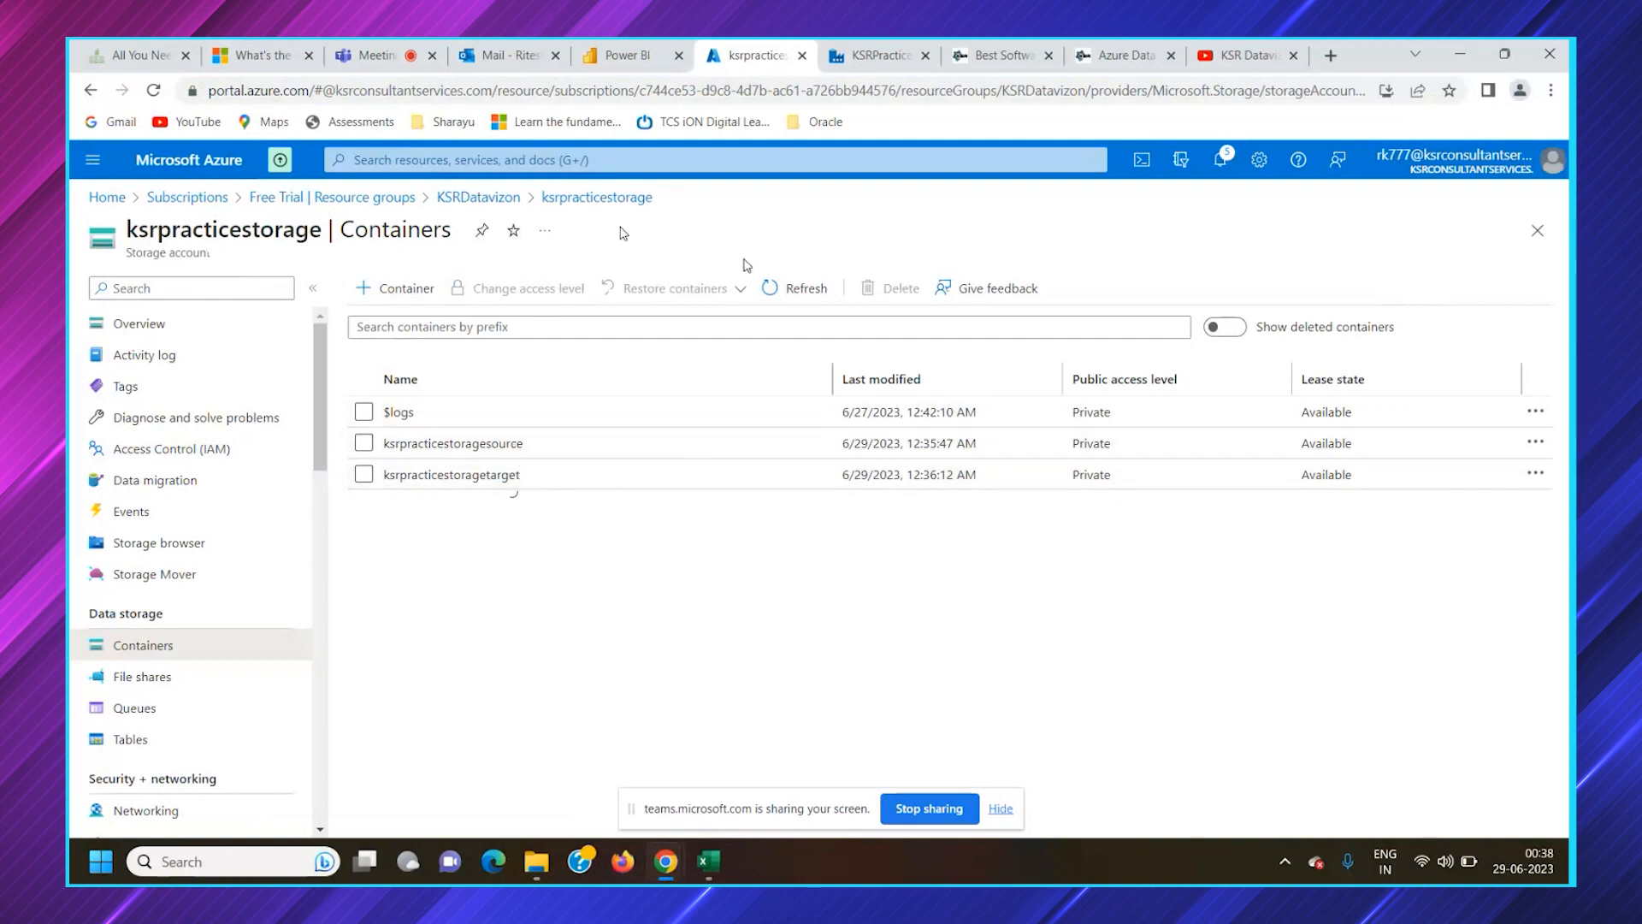
key("ctrl+Tab")
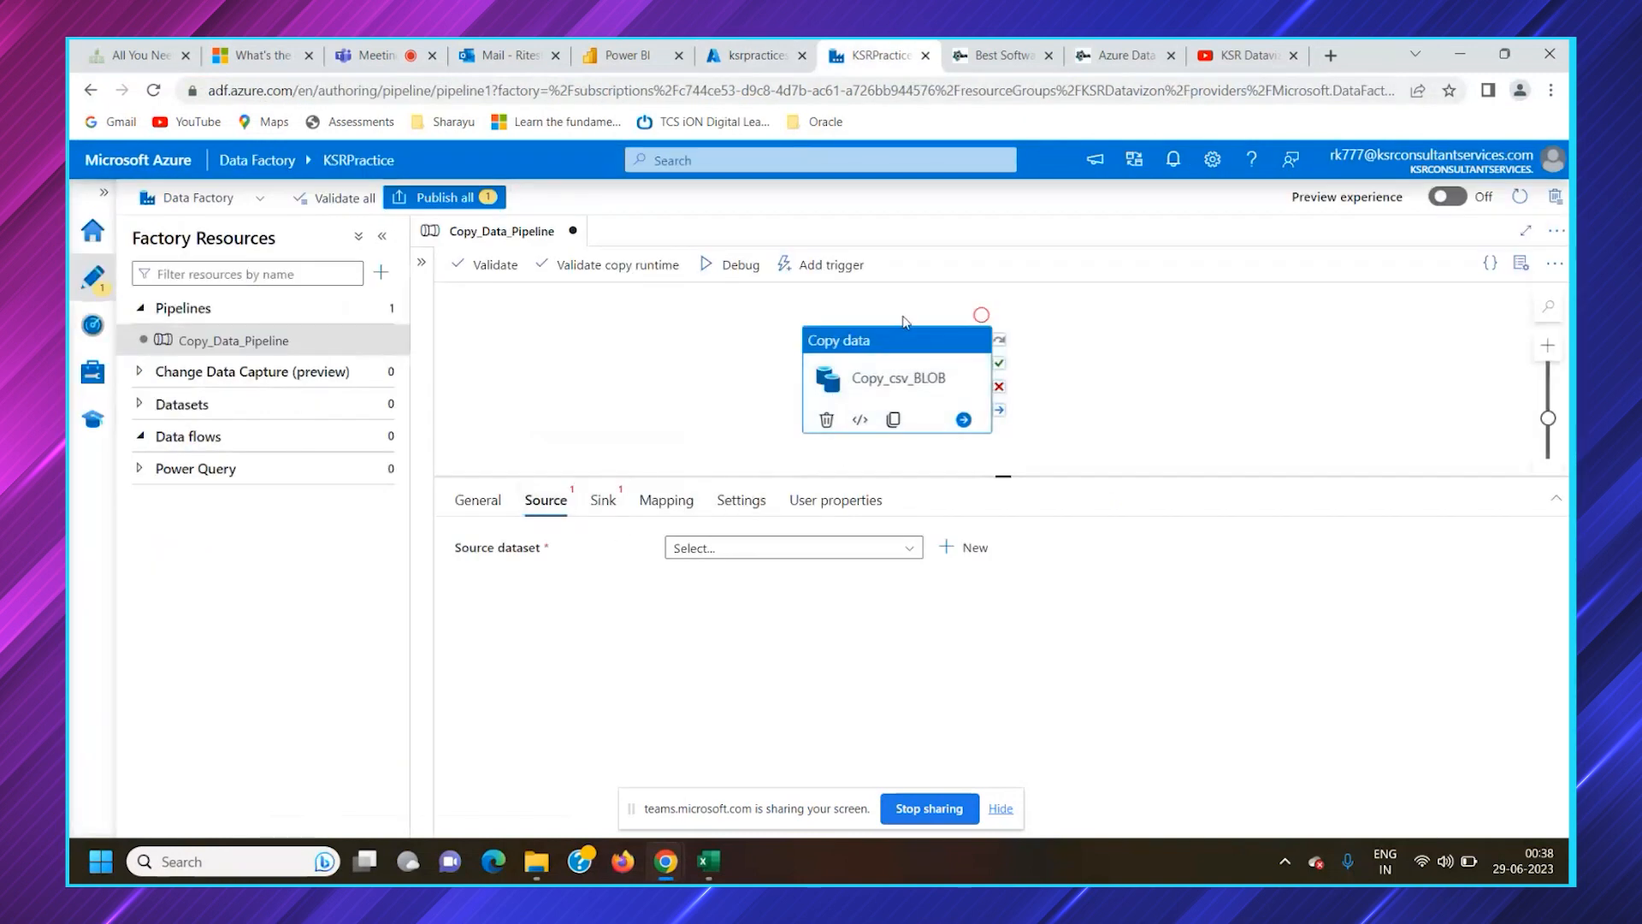
left_click(780, 551)
left_click(618, 510)
left_click(564, 511)
left_click(725, 556)
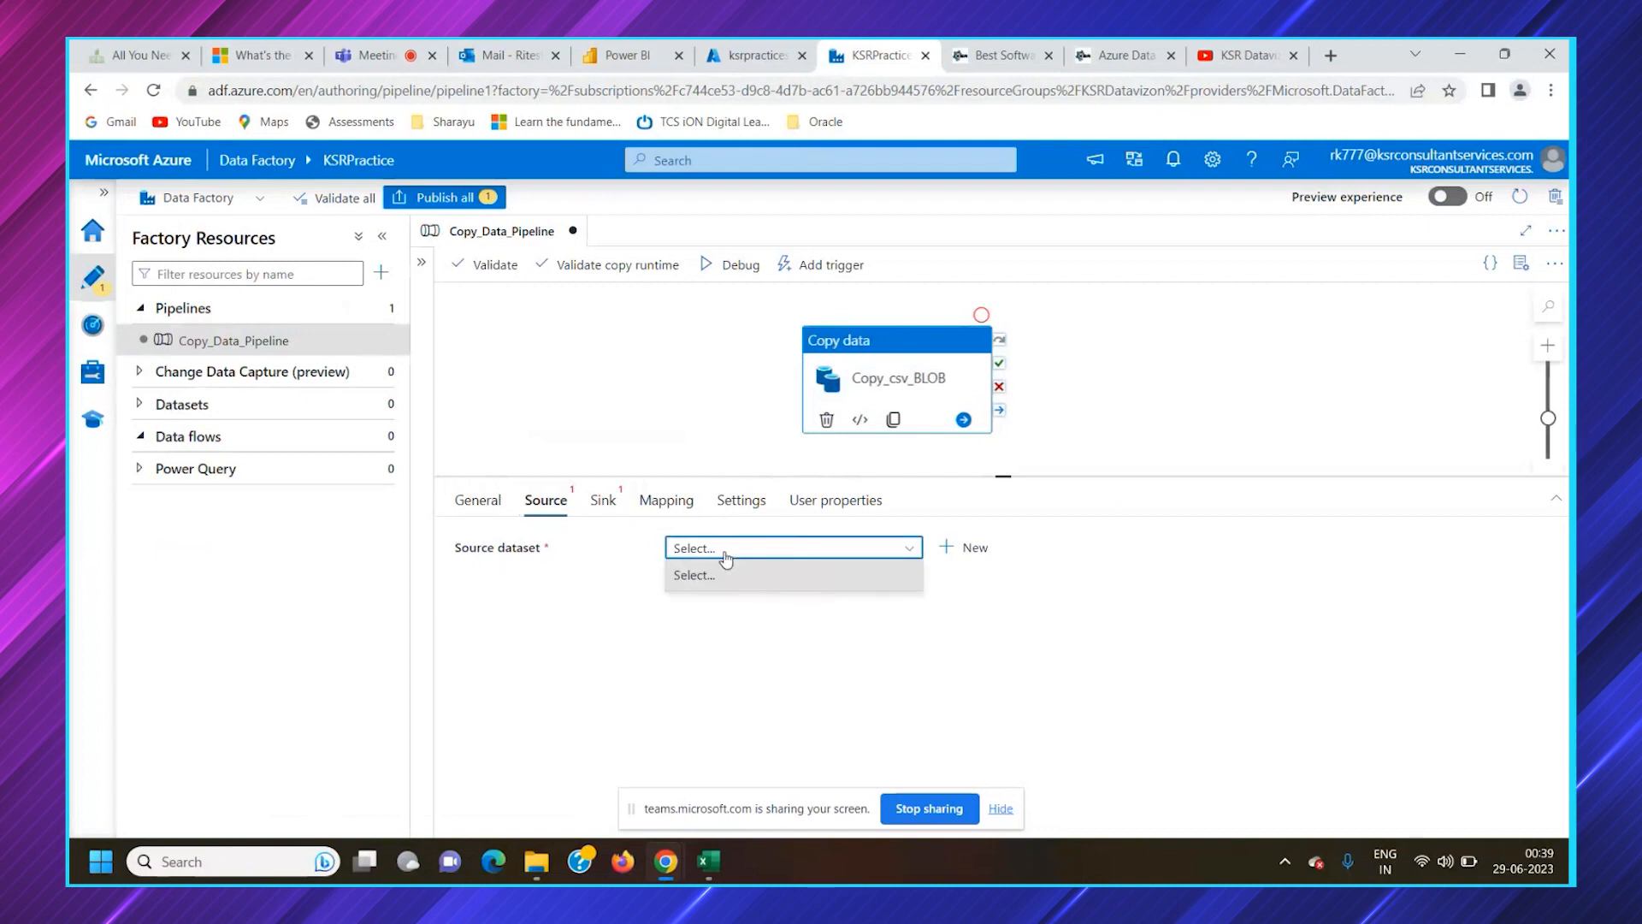
left_click(974, 549)
left_click(973, 549)
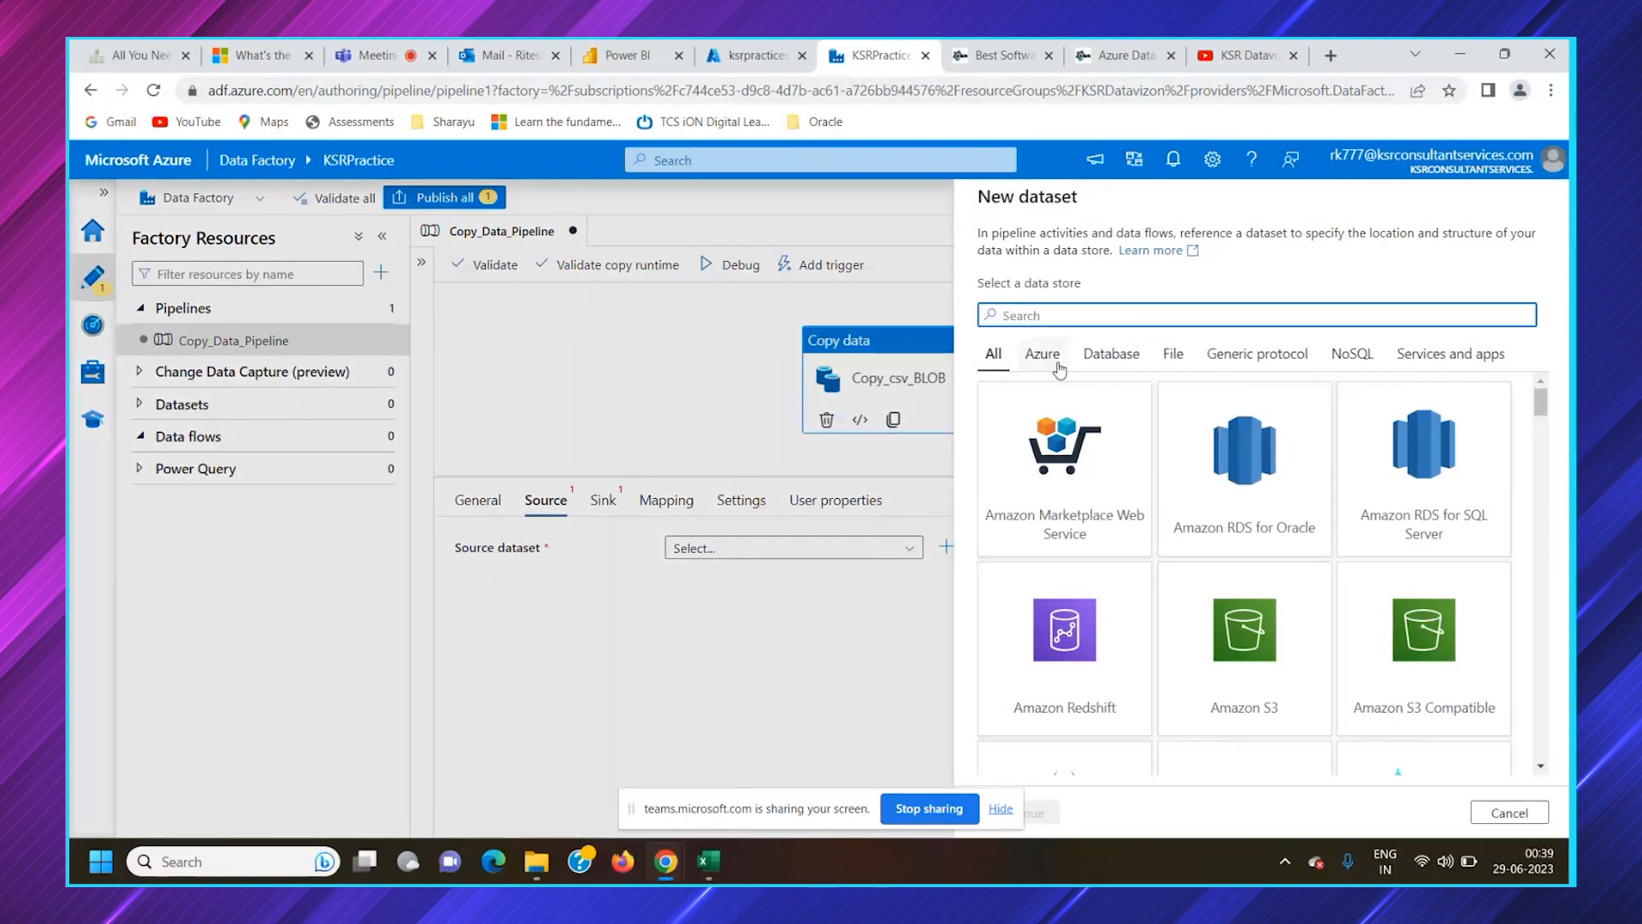
Examine the data stores offered for the new dataset by category, from Azure and Database to NoSQL and Services and apps
scroll(1389, 609, "down", 10)
scroll(1389, 609, "down", 5)
left_click_drag(1542, 506, 1542, 395)
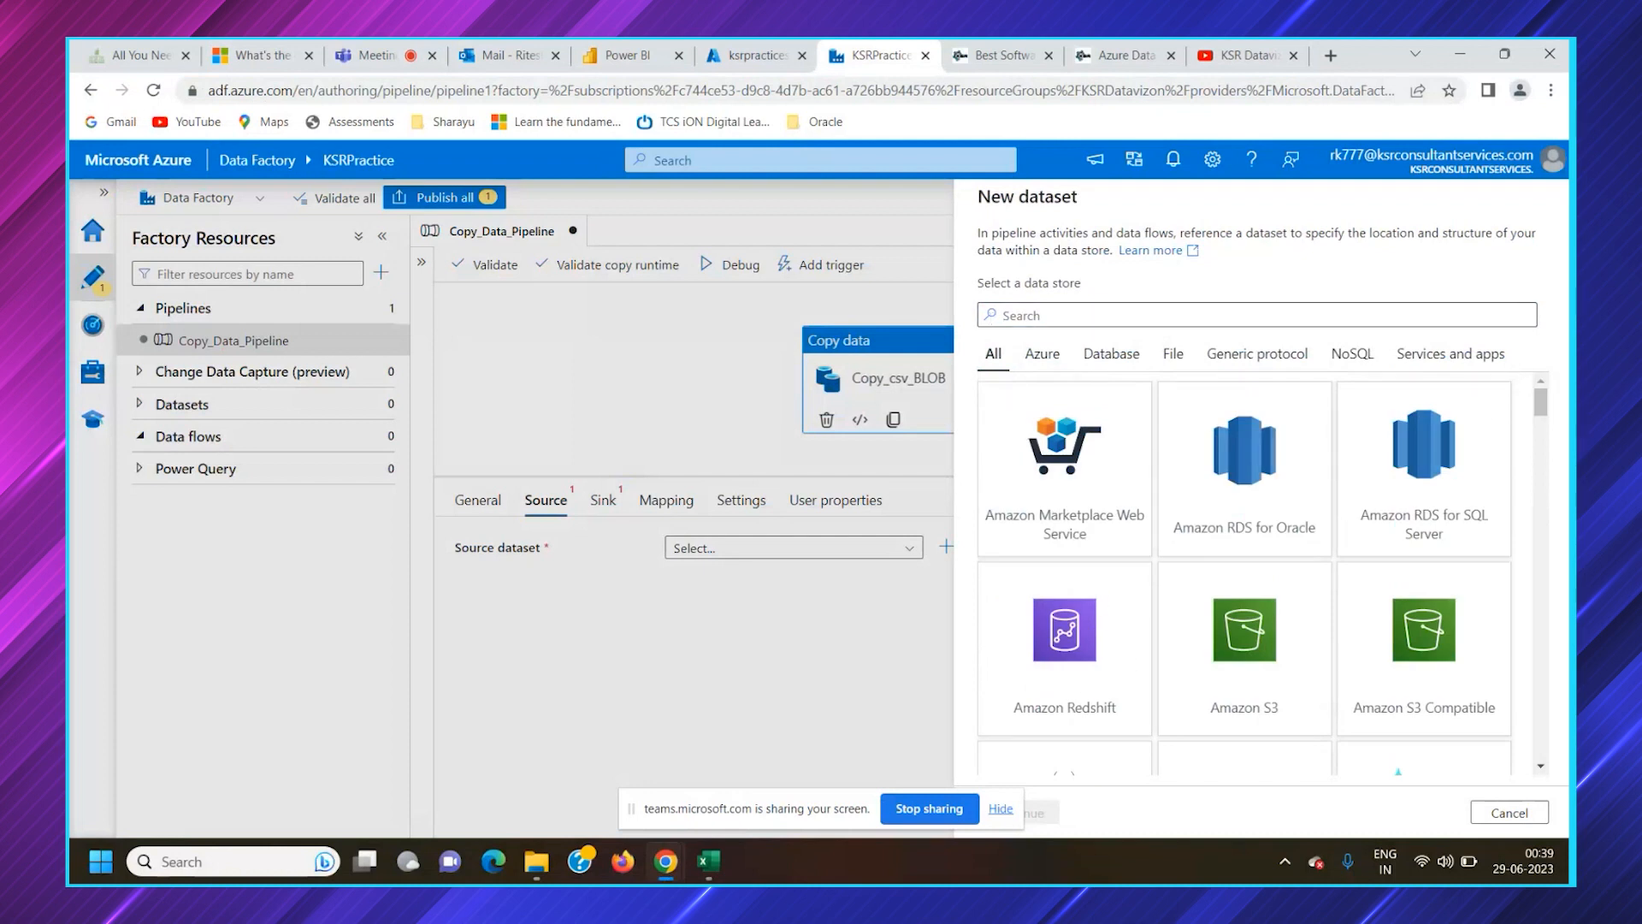
left_click(1031, 368)
left_click(1107, 361)
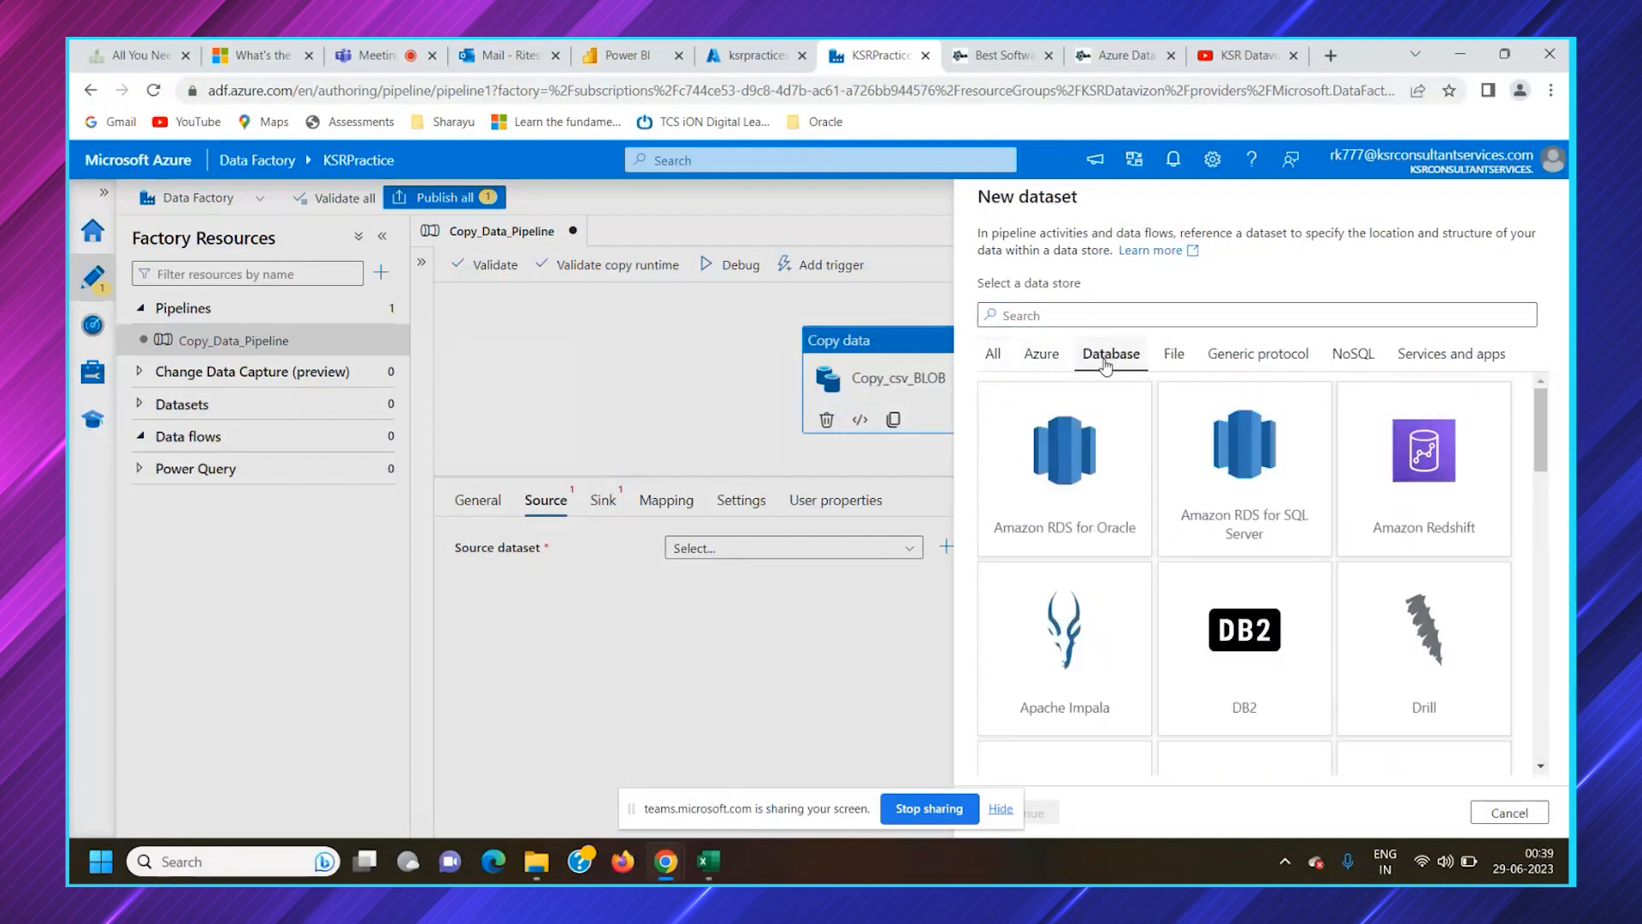
left_click(1060, 364)
left_click(1086, 363)
left_click(1164, 363)
left_click(1253, 359)
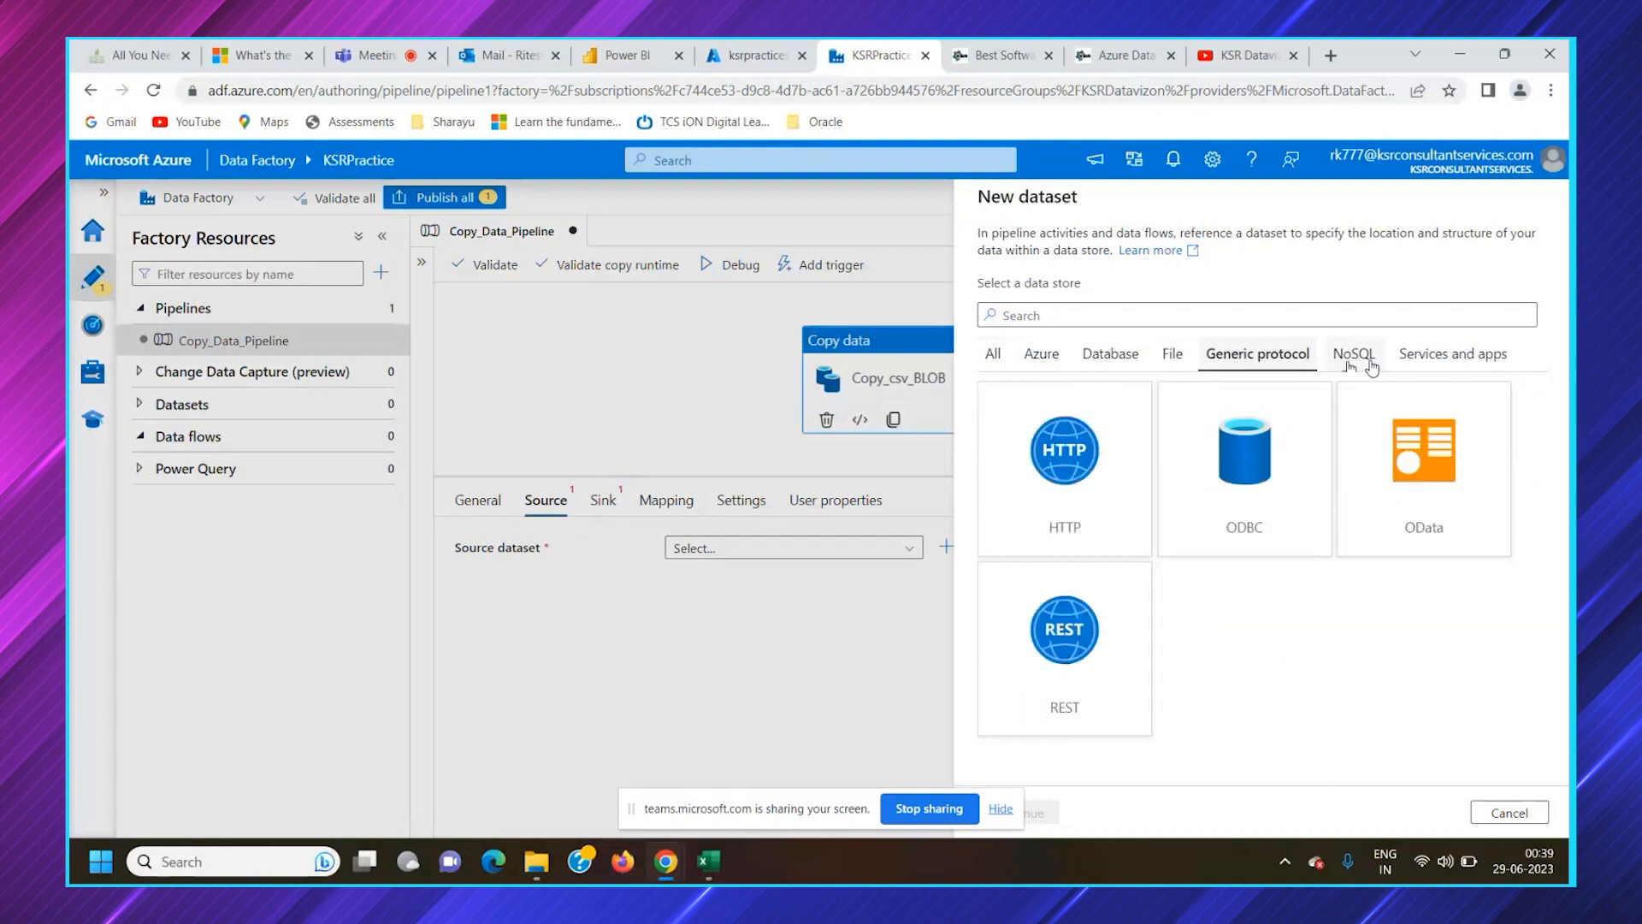
left_click(1366, 364)
left_click(1452, 359)
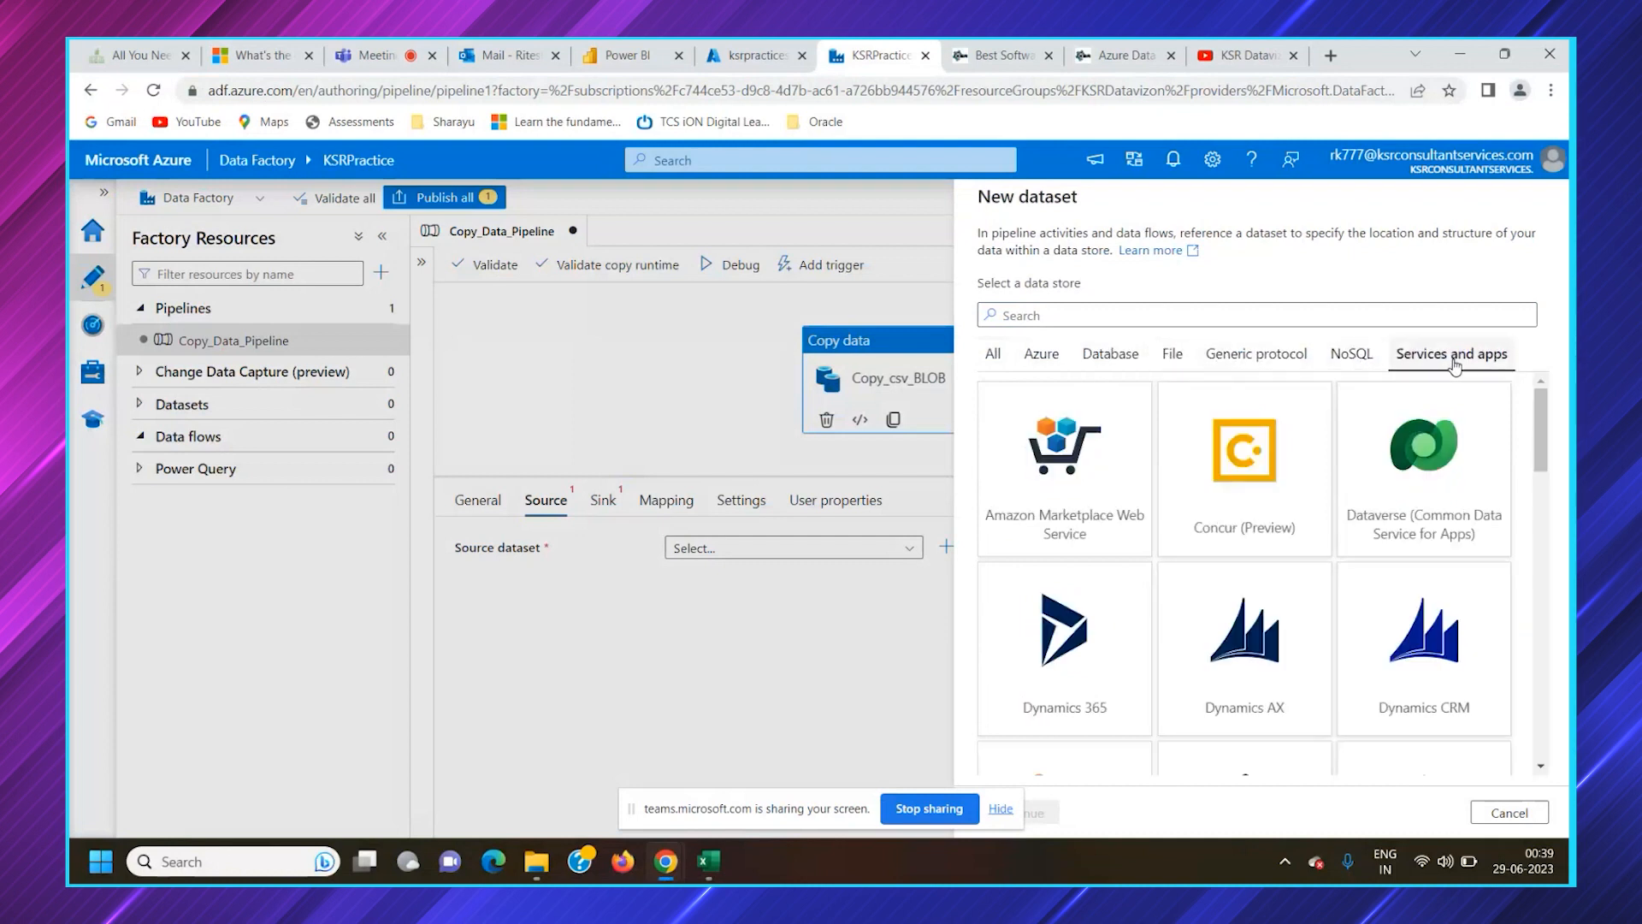
Search all data stores for "blo" and continue with Azure Blob Storage as the new dataset's data store
left_click(988, 353)
left_click(1078, 314)
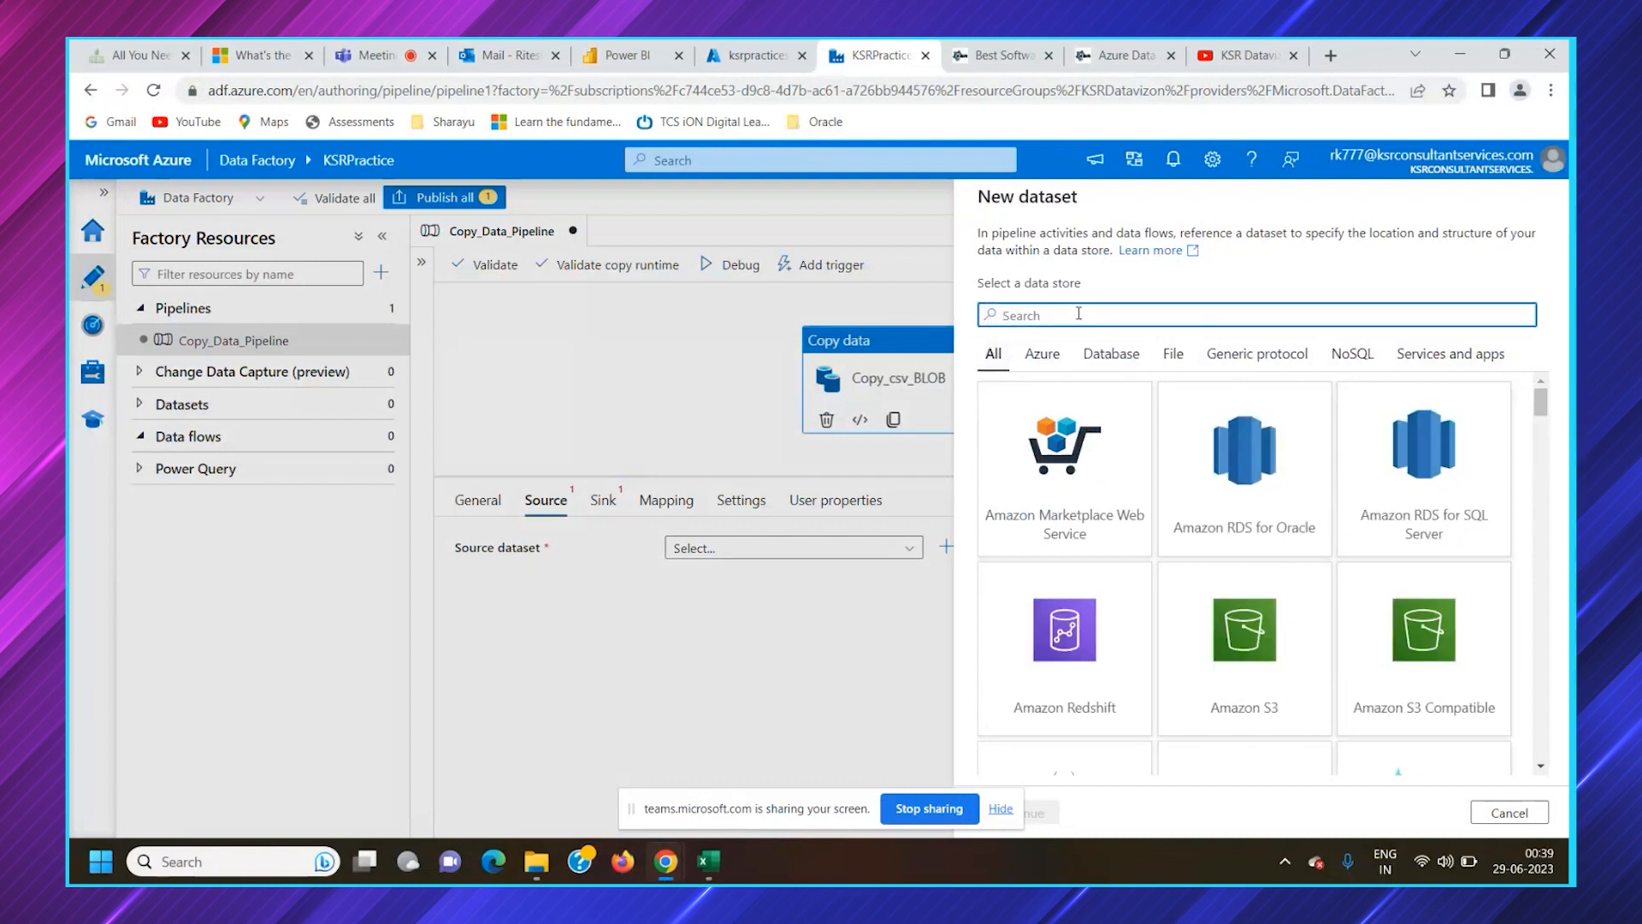
type("bloc")
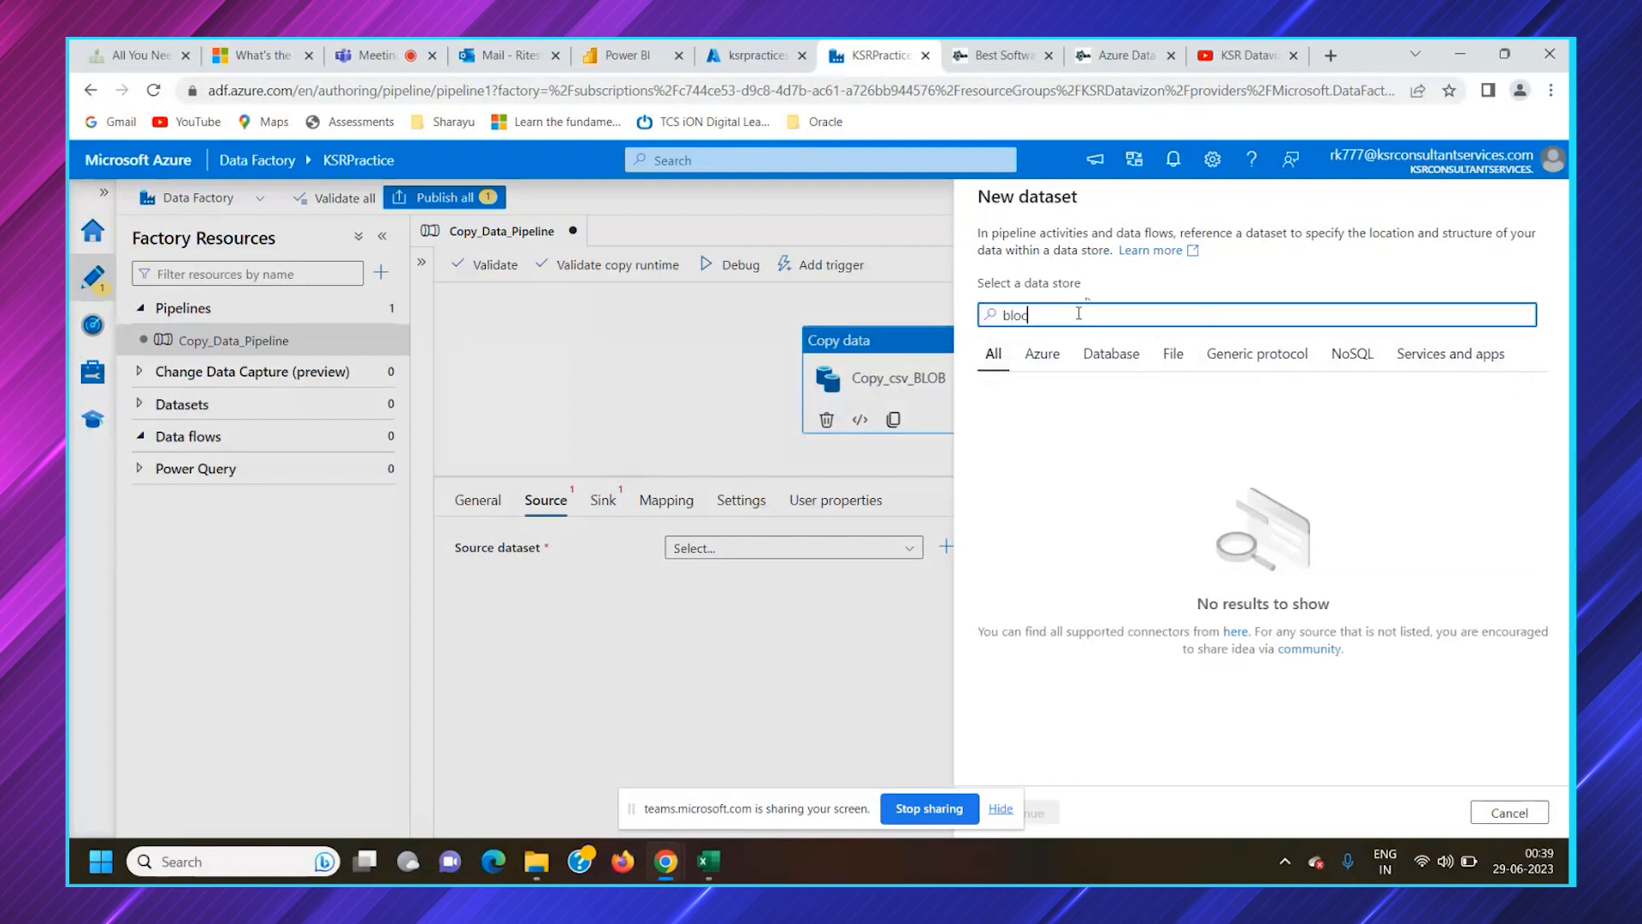
left_click(1107, 526)
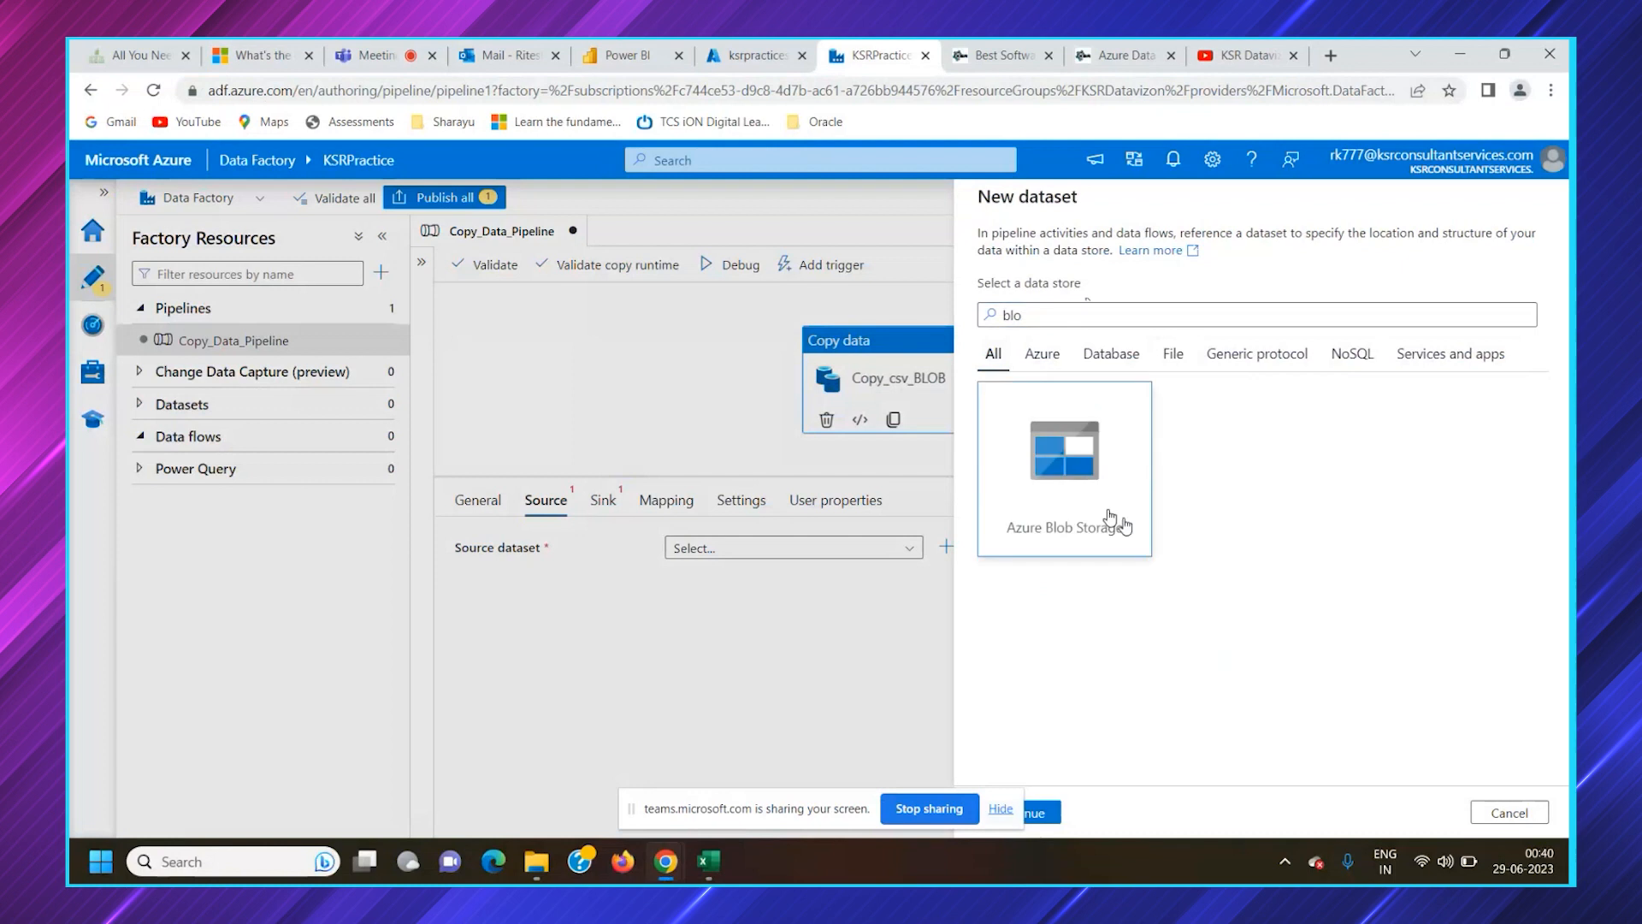
left_click(1005, 810)
left_click(1036, 811)
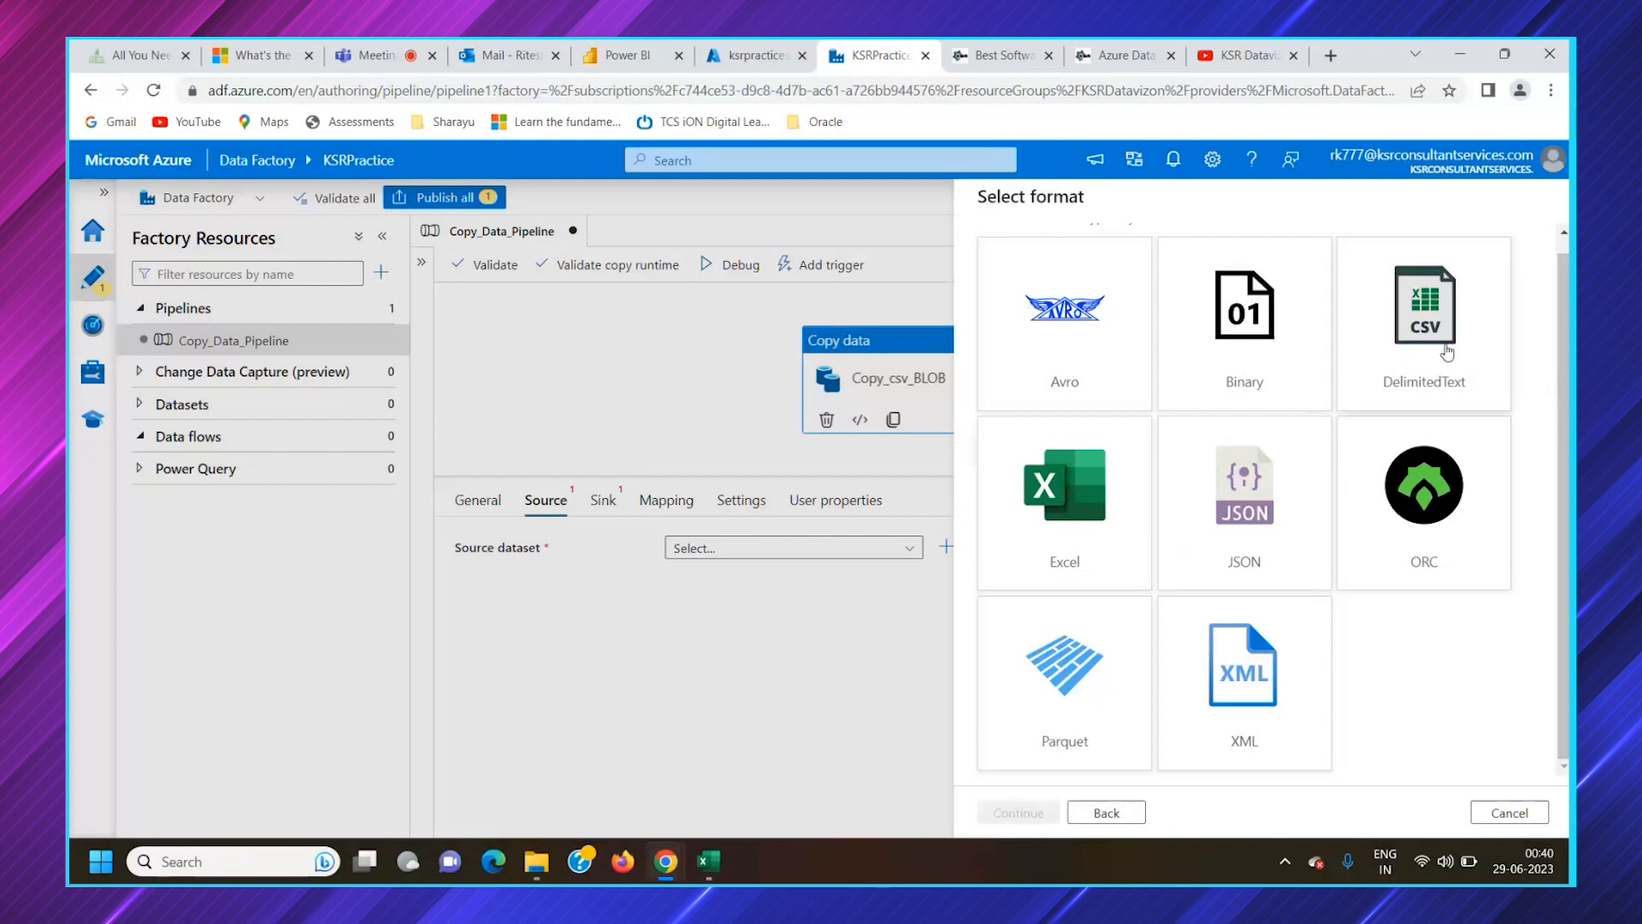
Choose DelimitedText as the dataset's format and proceed to its properties
left_click(1427, 376)
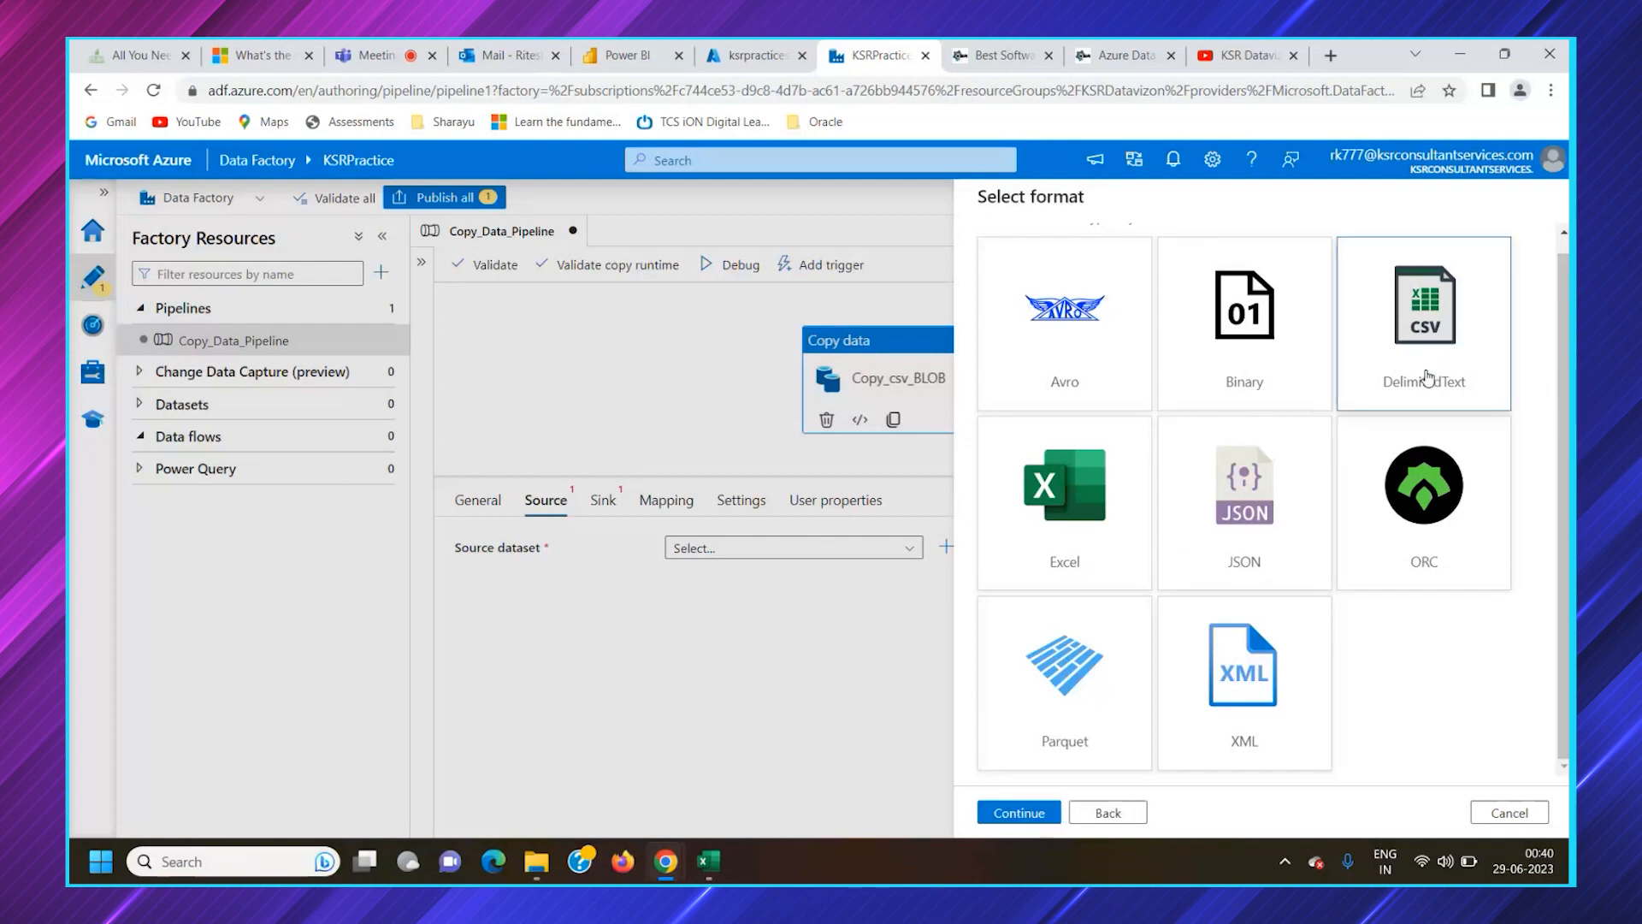
left_click(1042, 814)
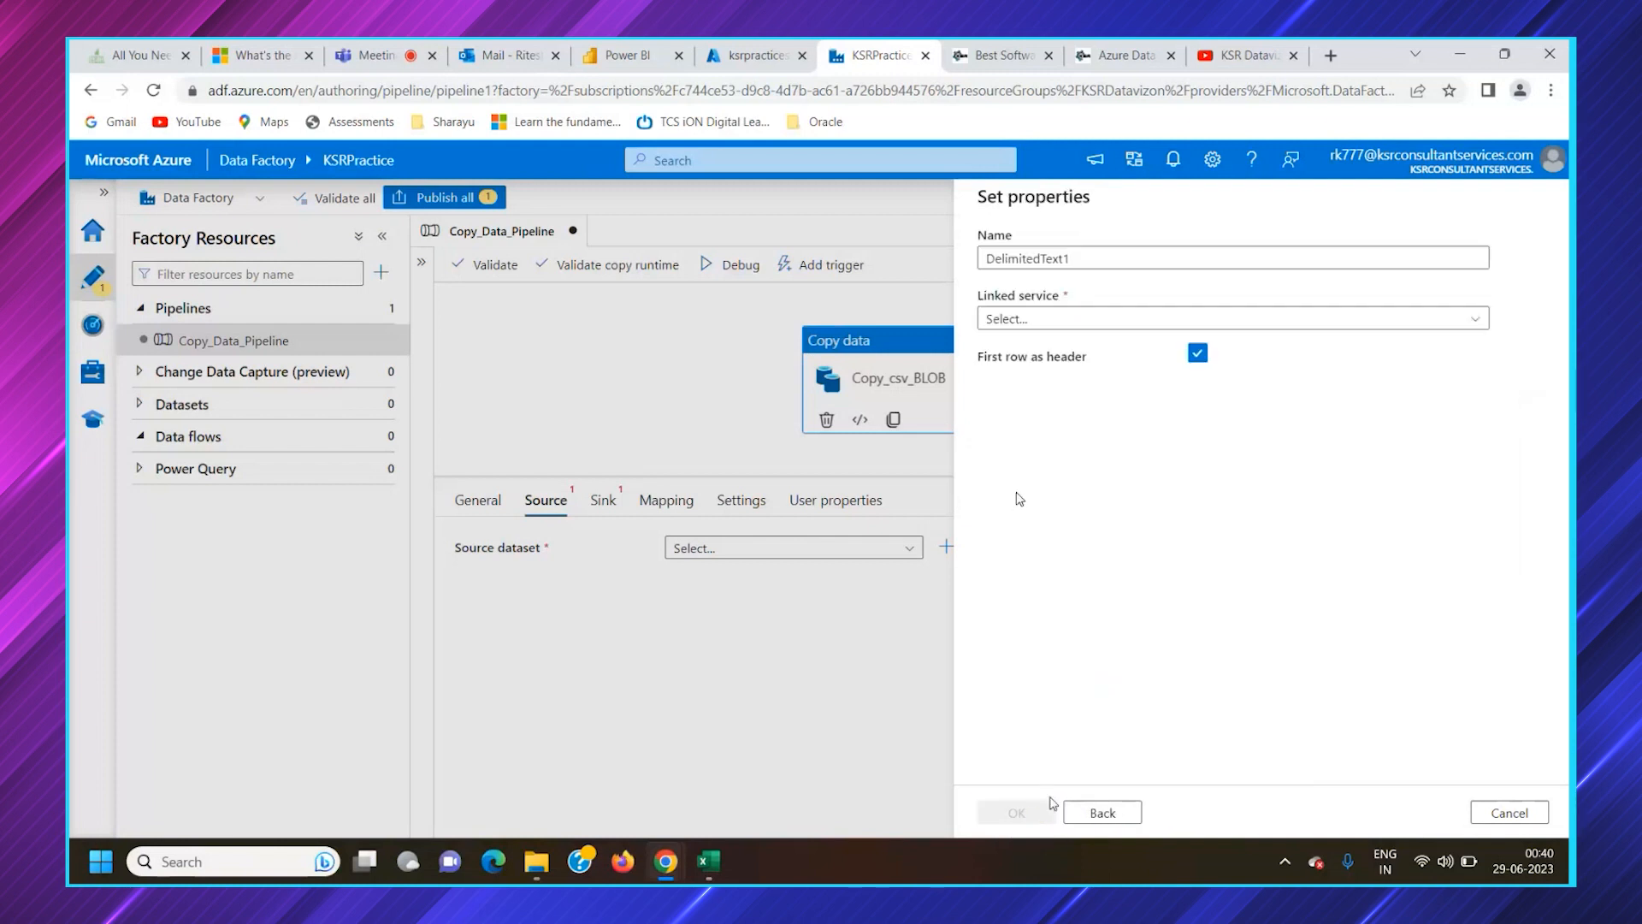
left_click(1102, 813)
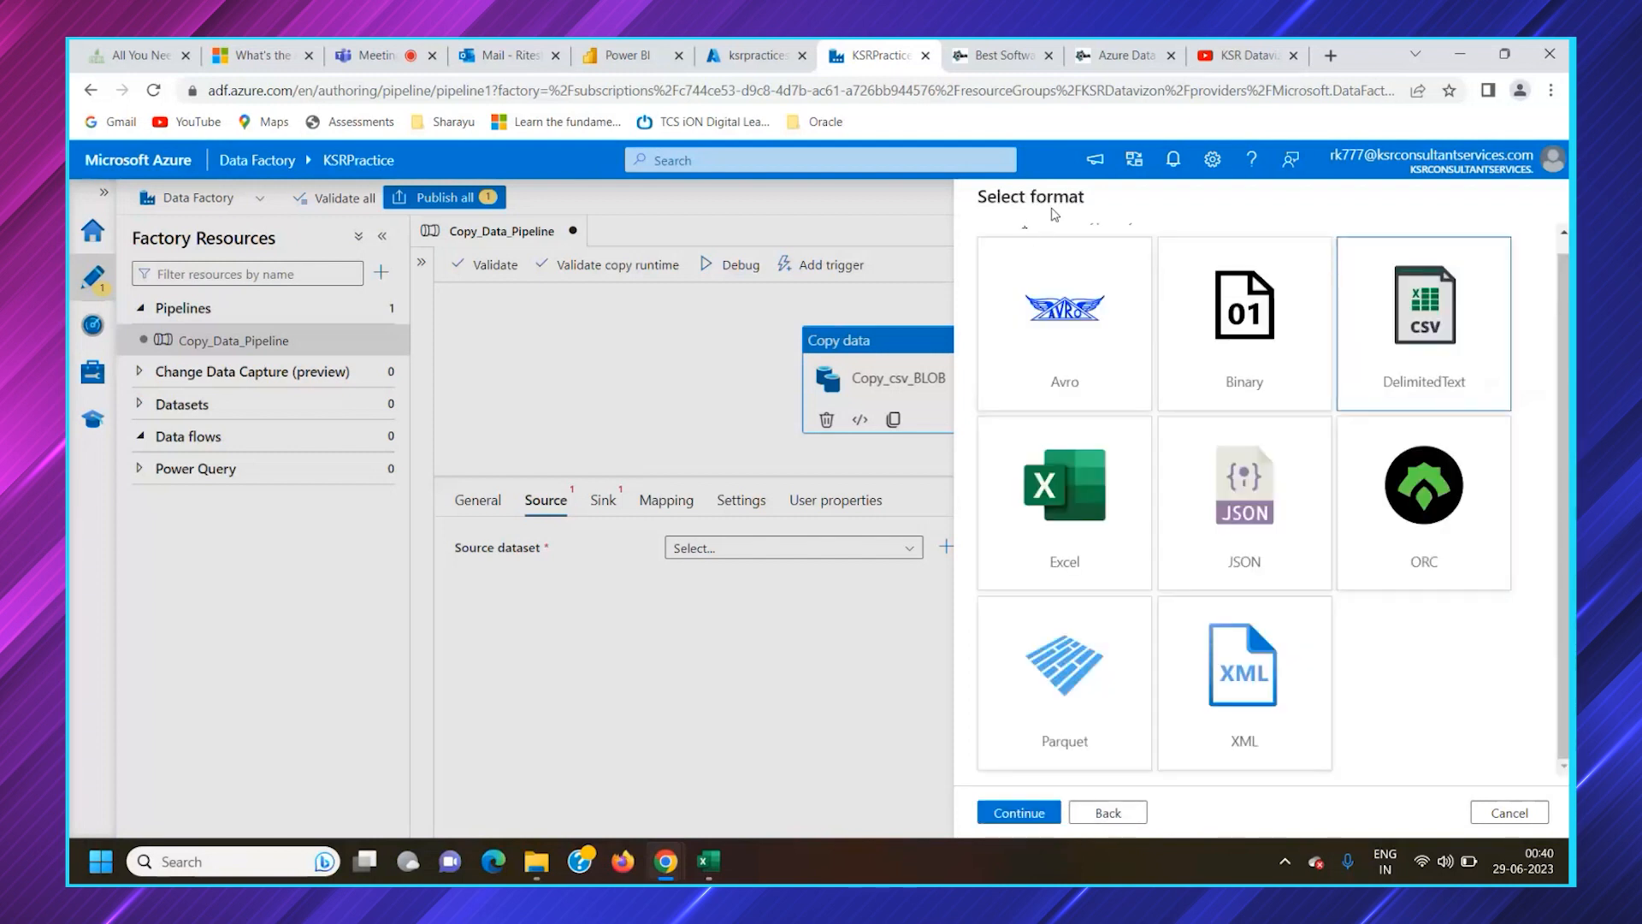
double_click(1444, 342)
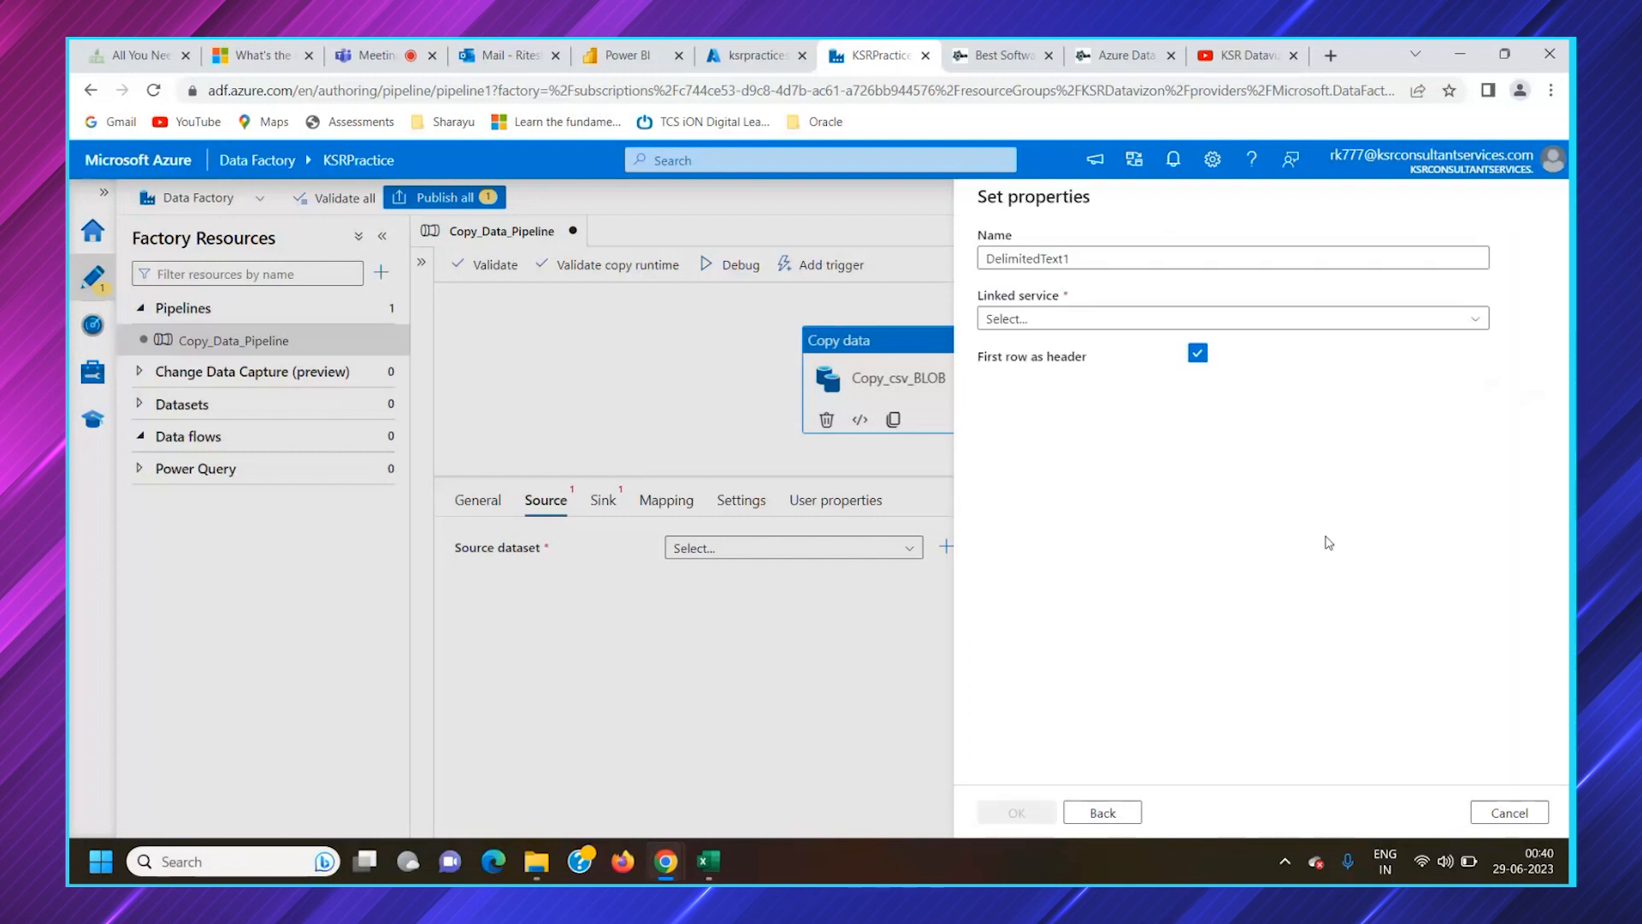
Check the container names in the Azure portal, and name the dataset SourceDataBlobconnection in Data Factory
double_click(1027, 259)
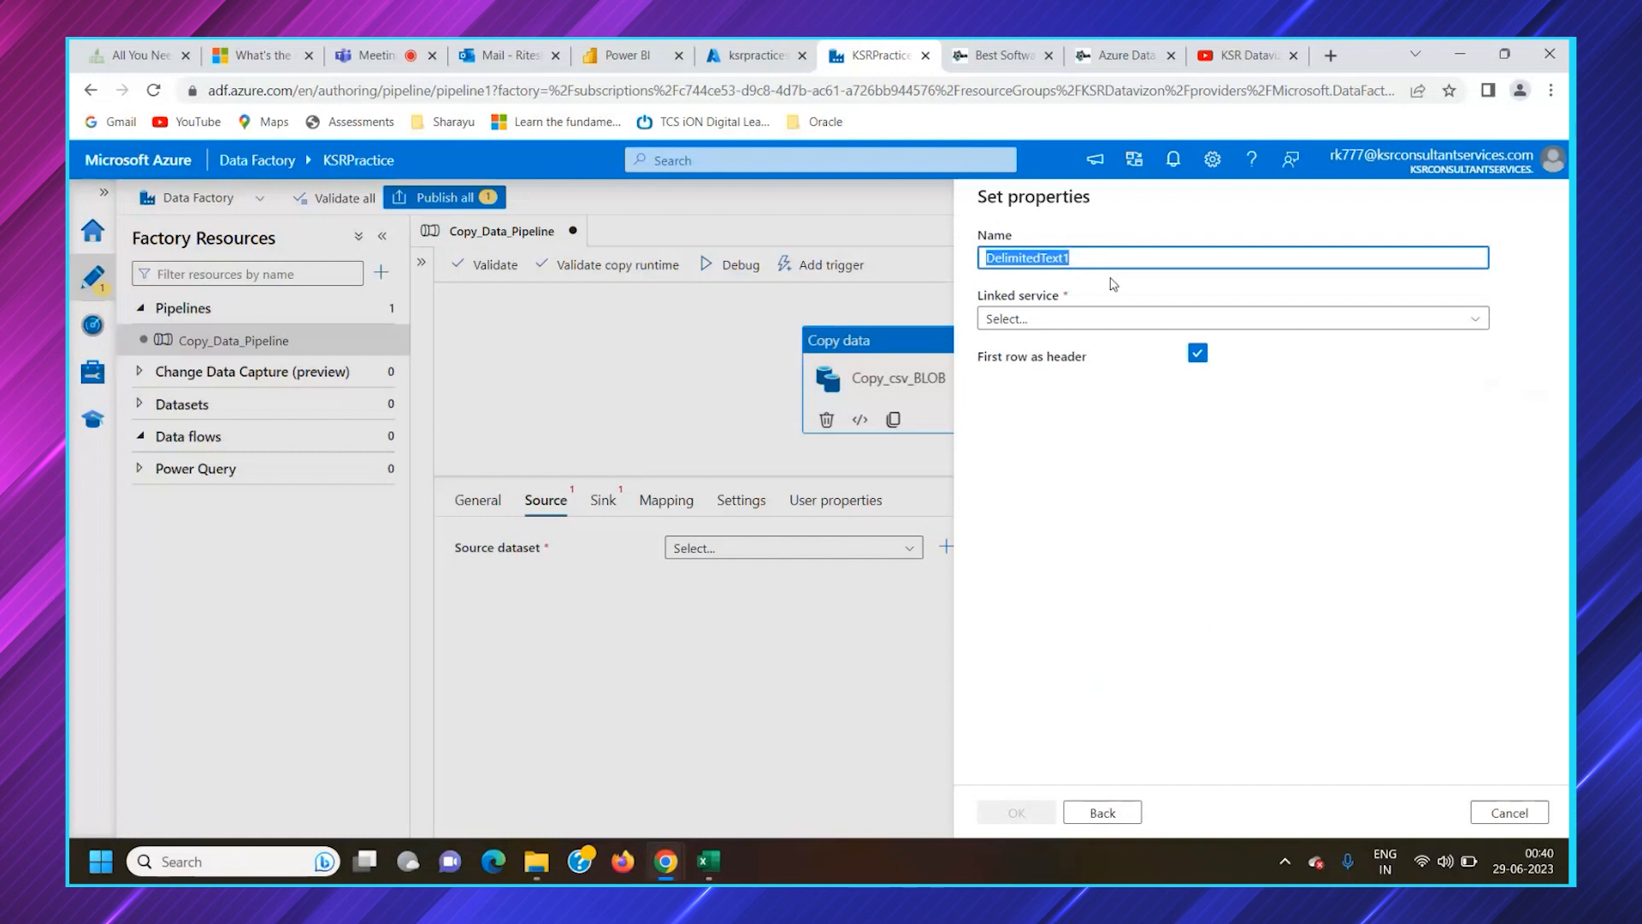
key("BackSpace")
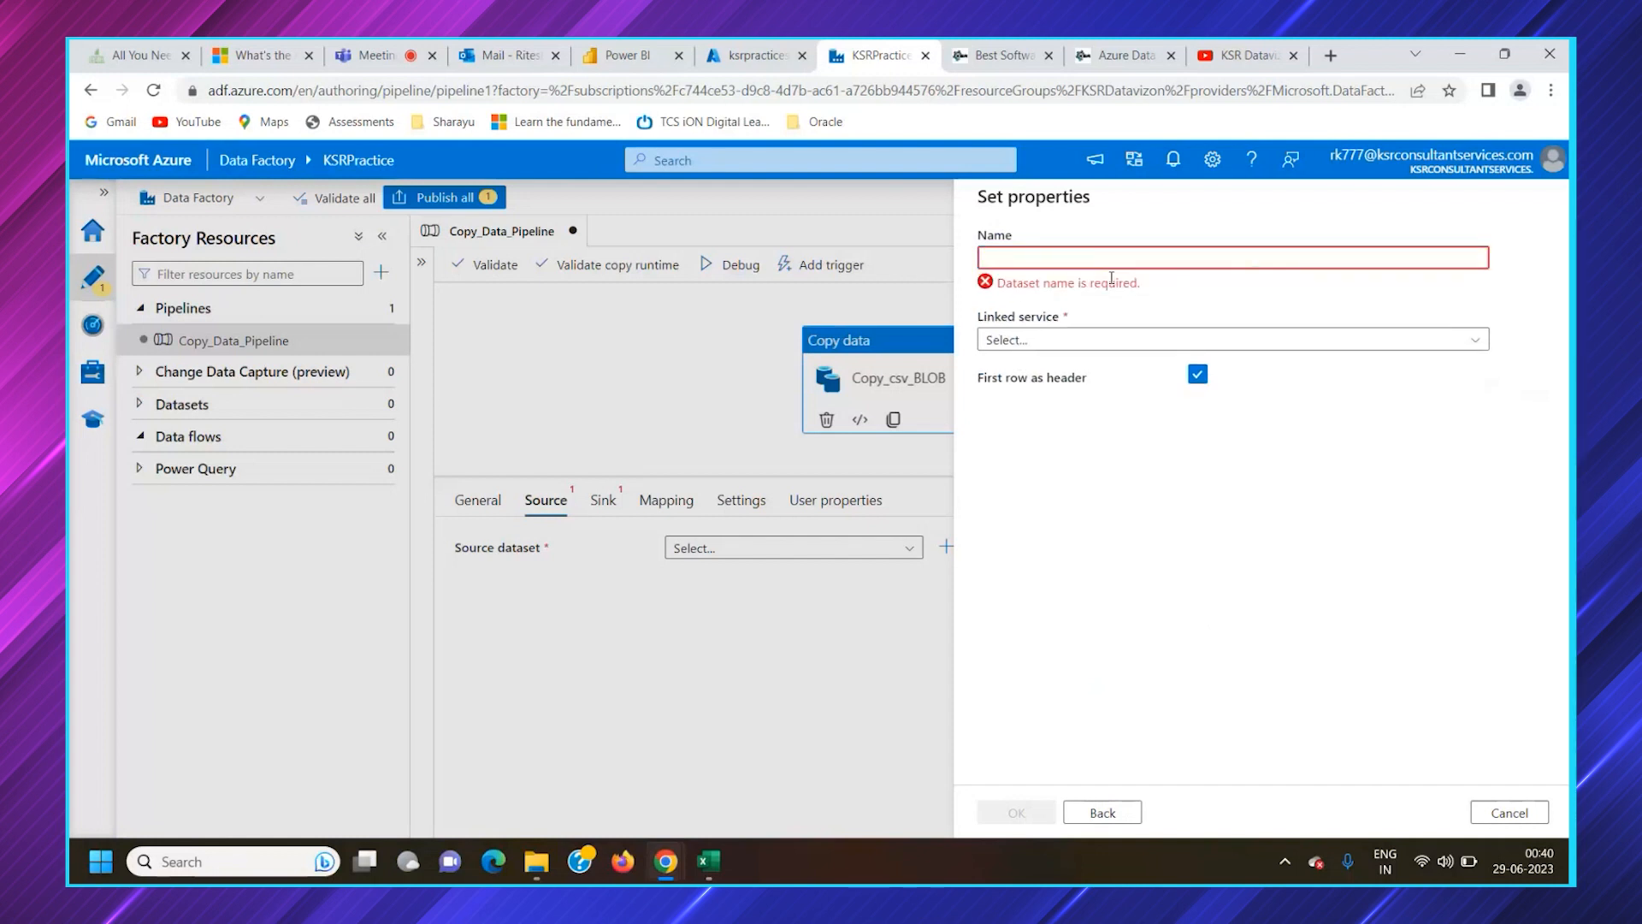
left_click(753, 55)
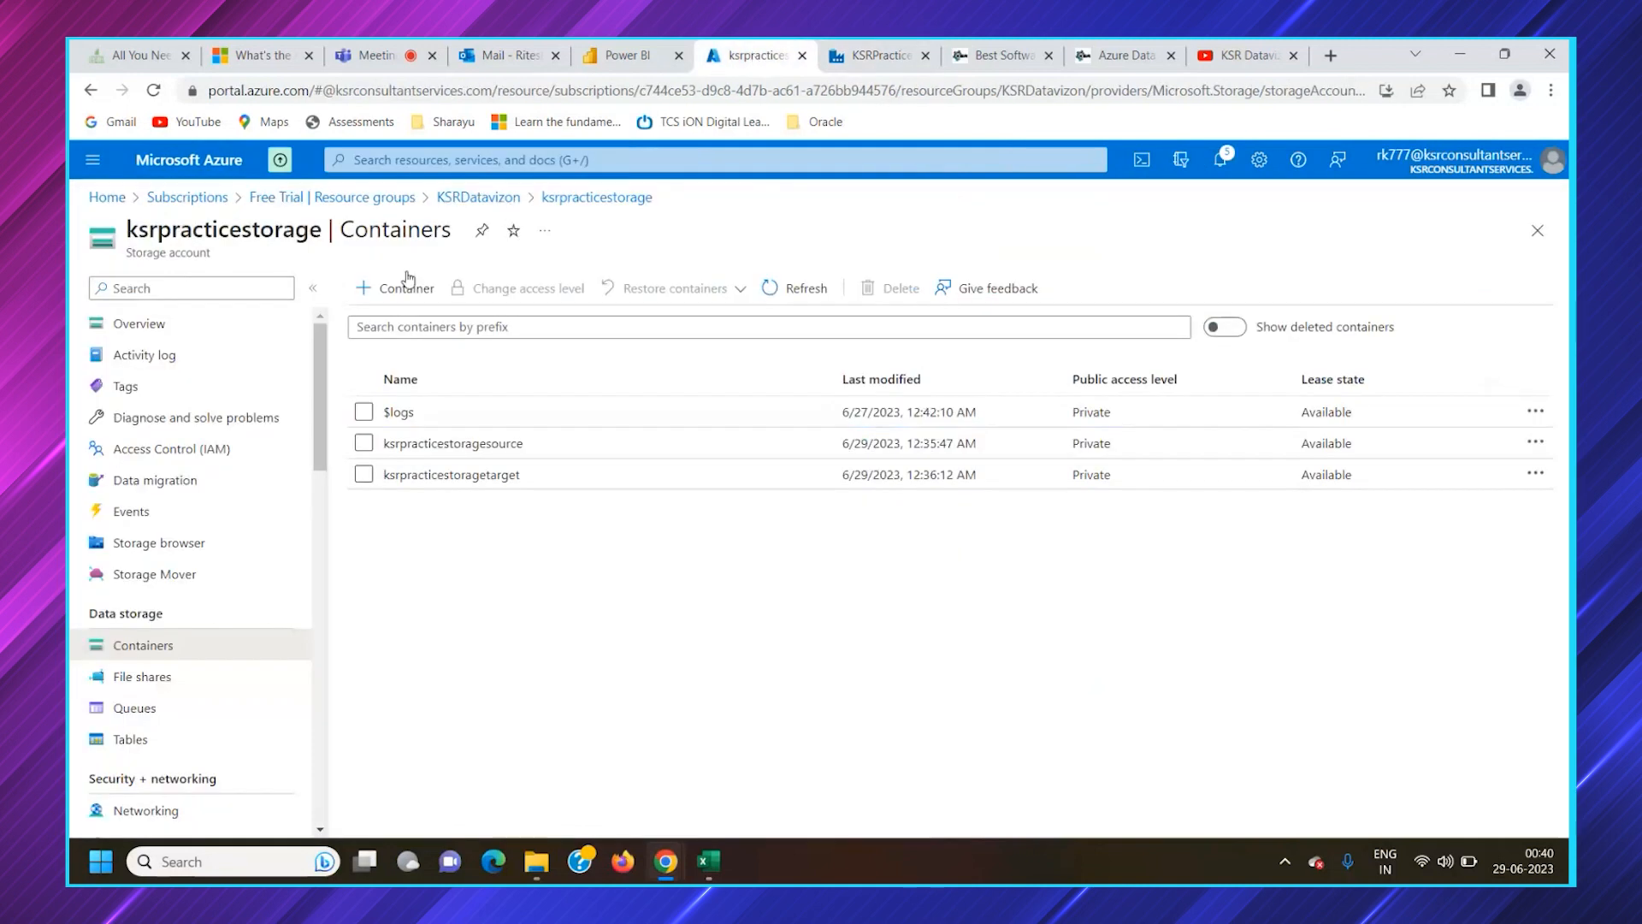
left_click(881, 54)
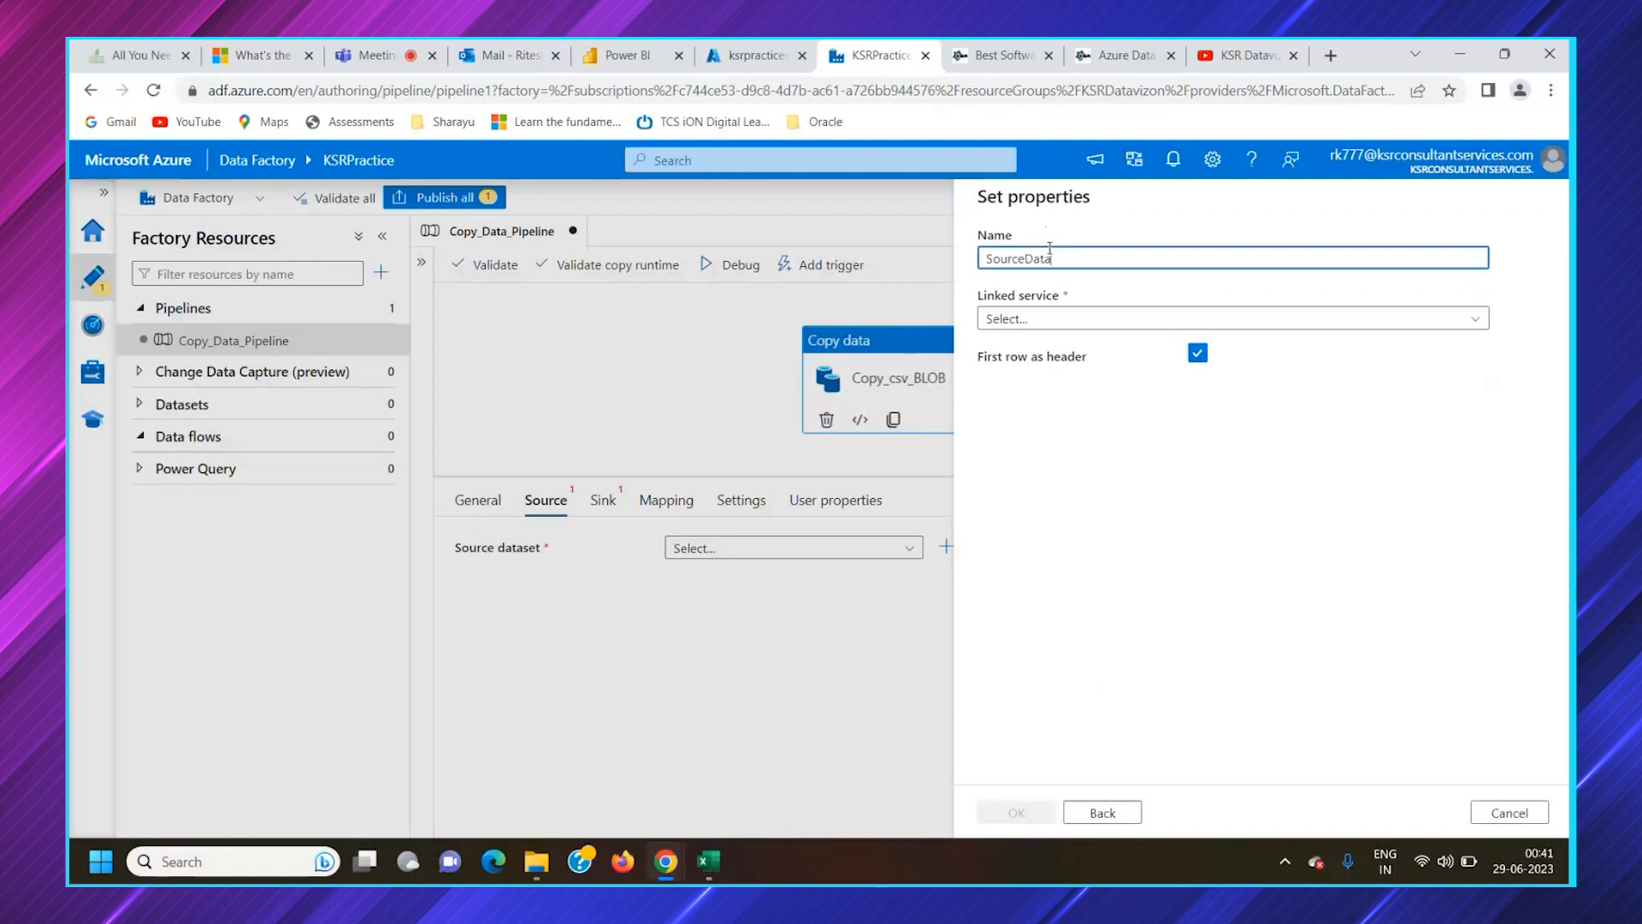
type("SourceDataBo")
key("BackSpace")
type(";")
type("bconnection")
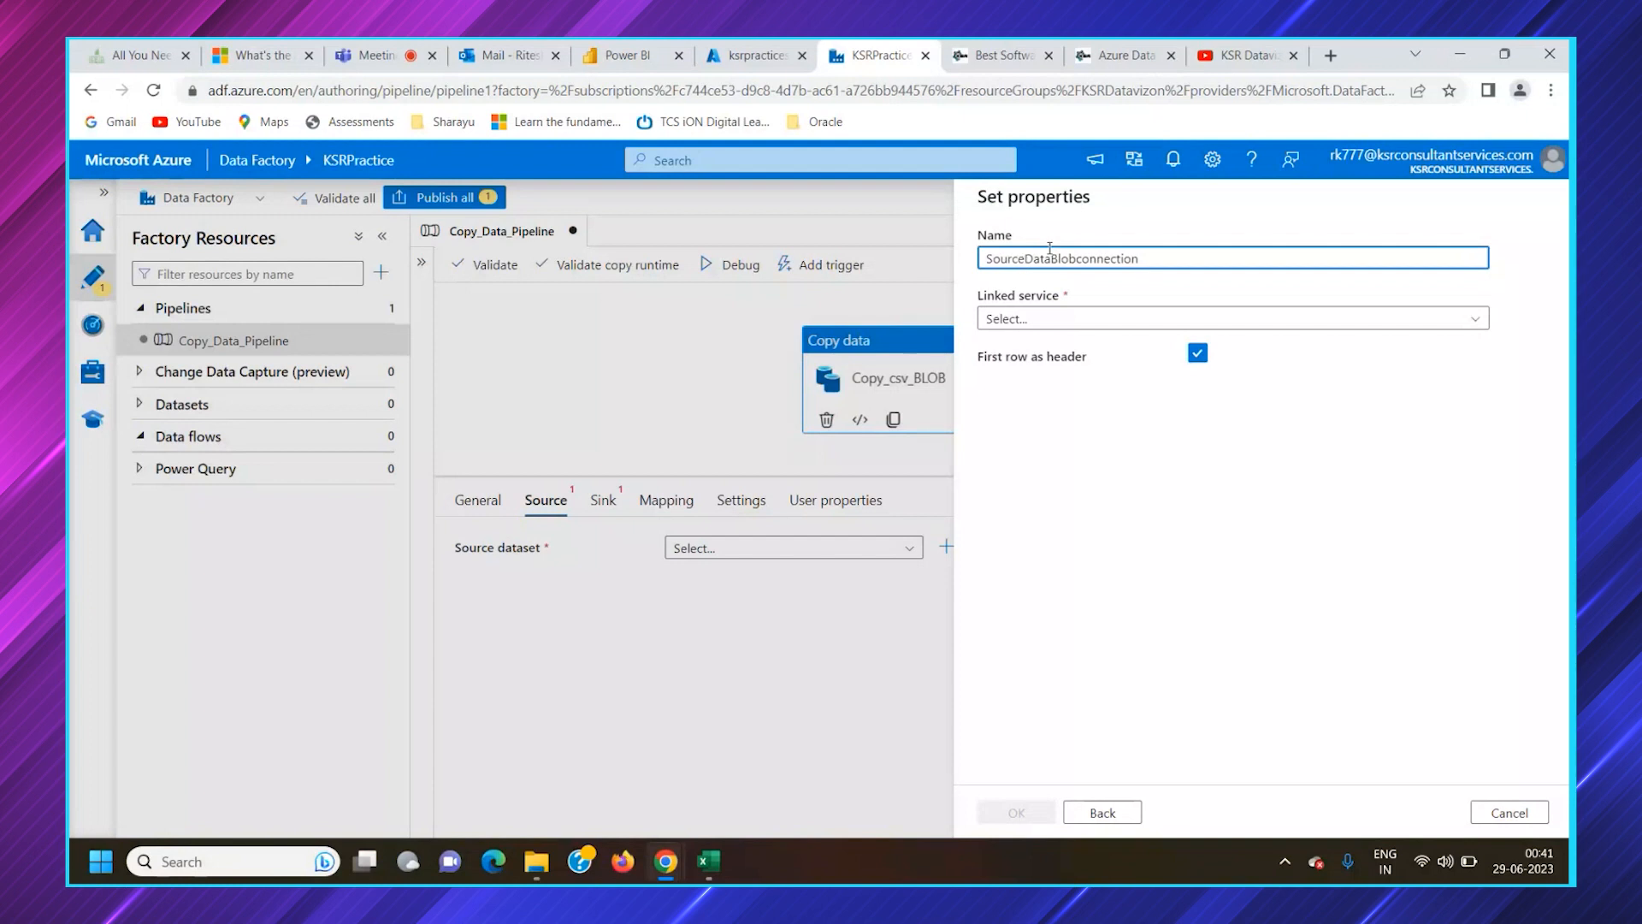
Separate the words of the dataset name with underscores so that it reads Source_Data_Blob_connection
left_click(1027, 259)
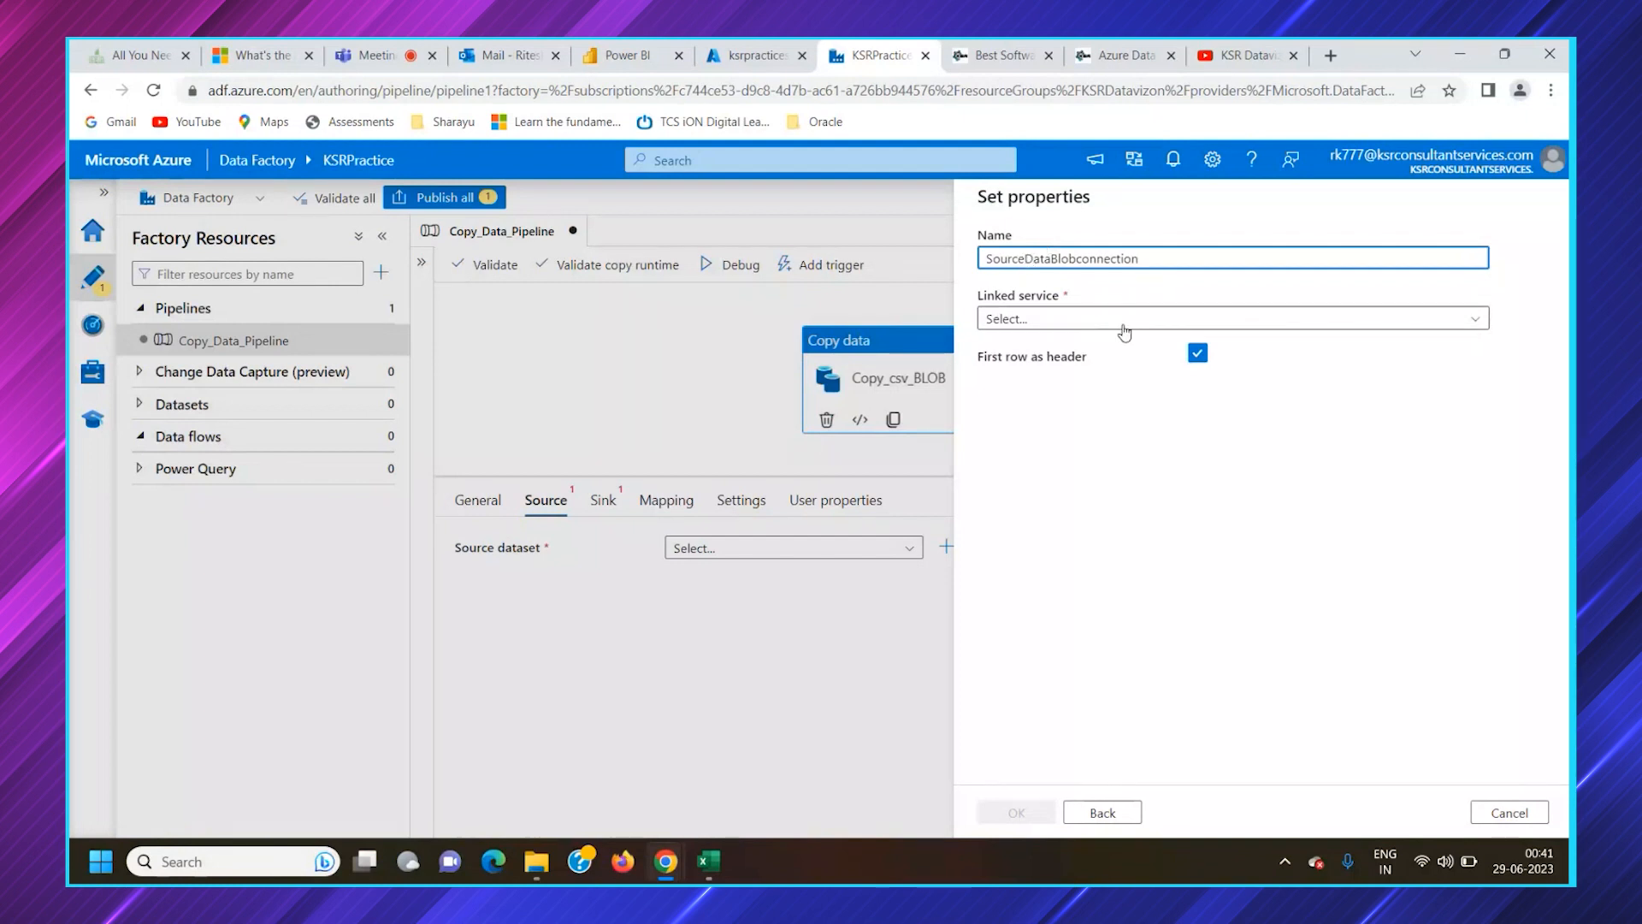
type("_")
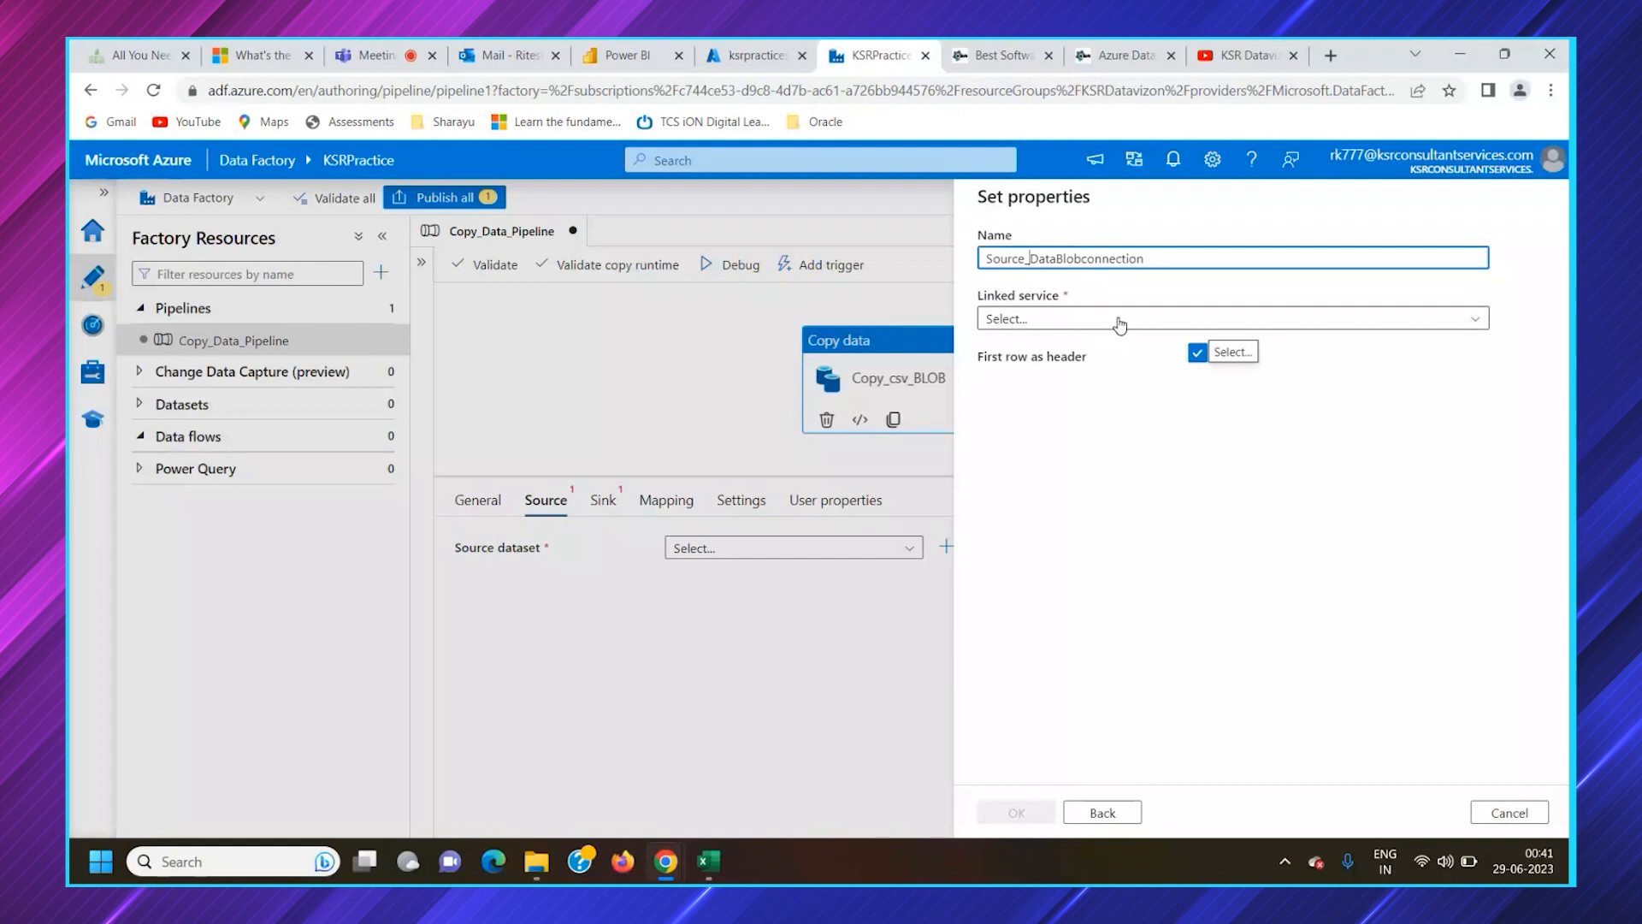
key("BackSpace")
type("_Data")
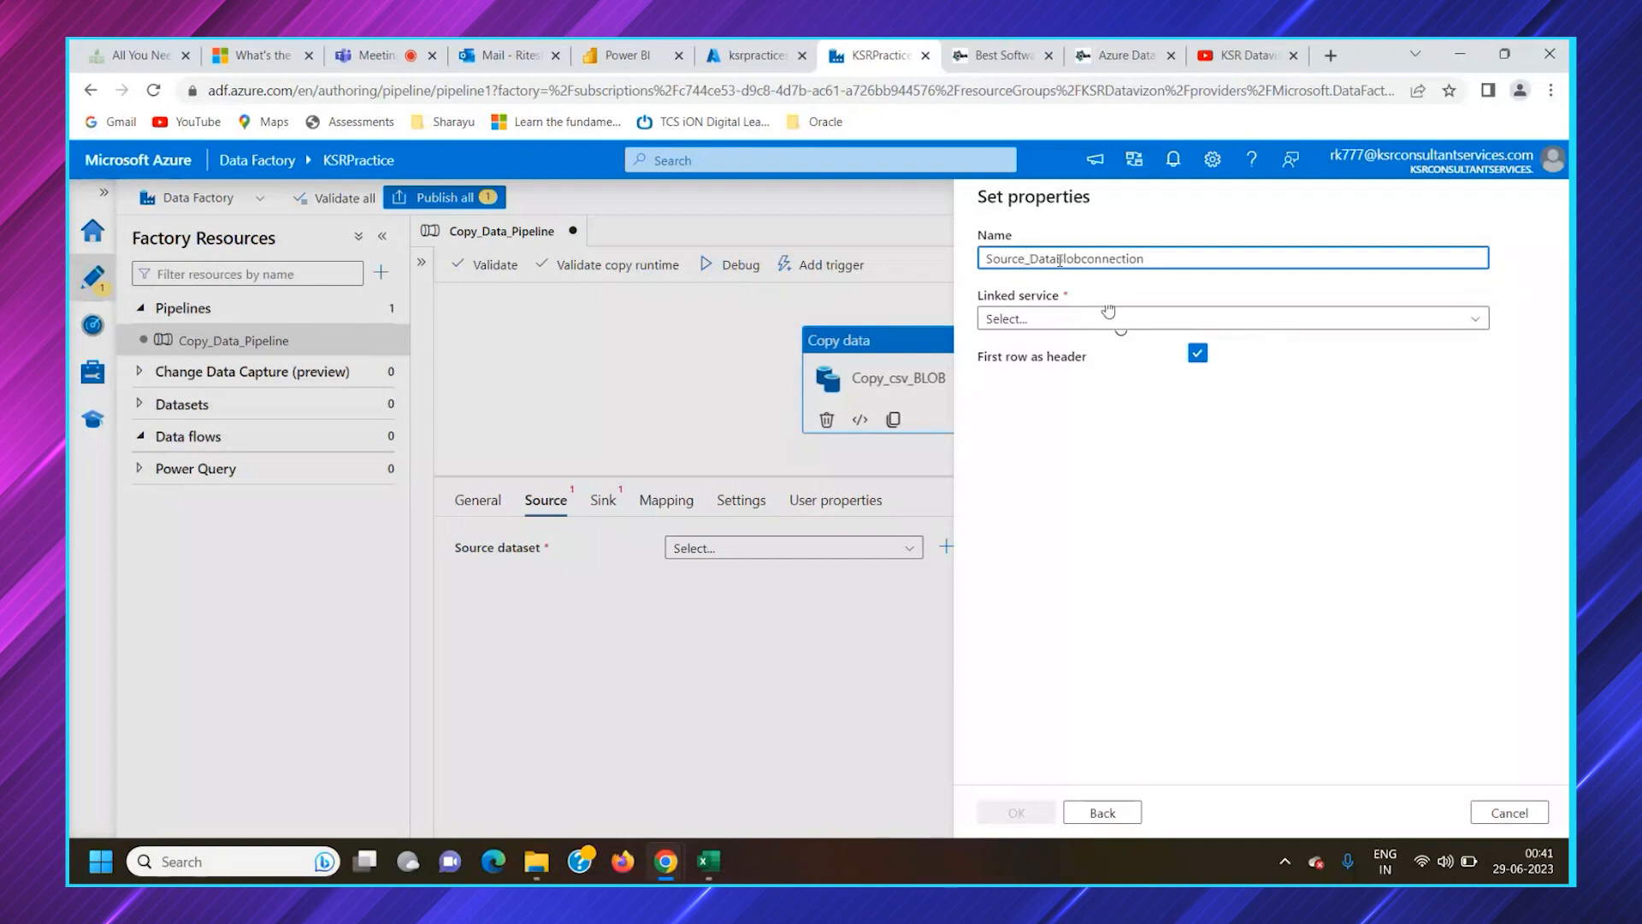
type("_")
left_click(1090, 258)
type("_")
key("BackSpace")
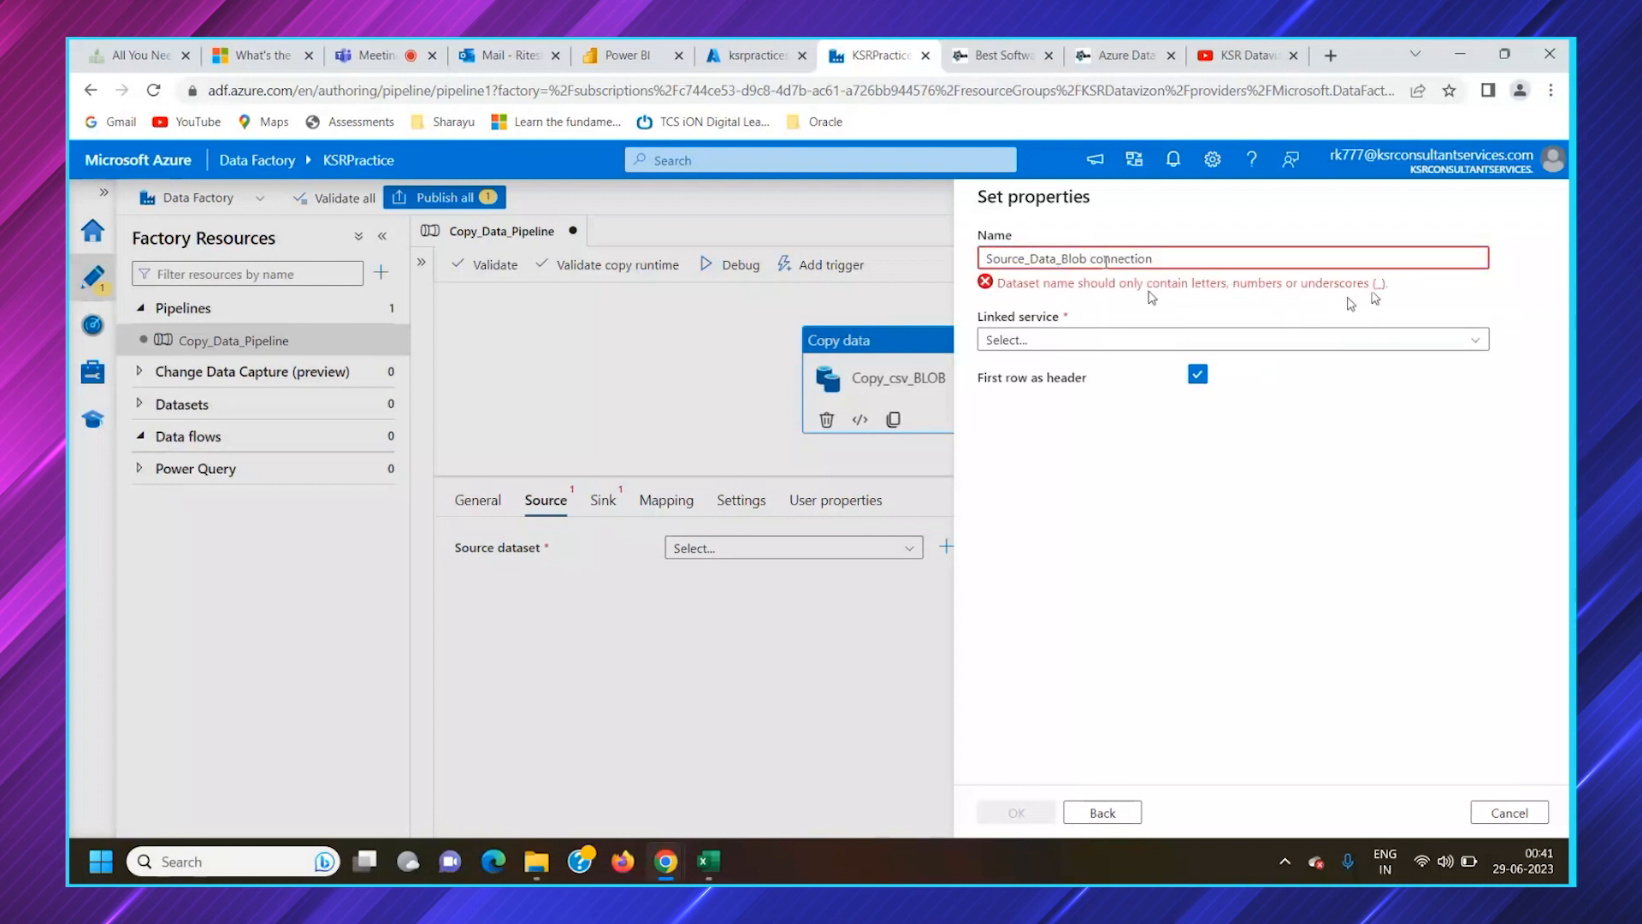
key("BackSpace")
type("_")
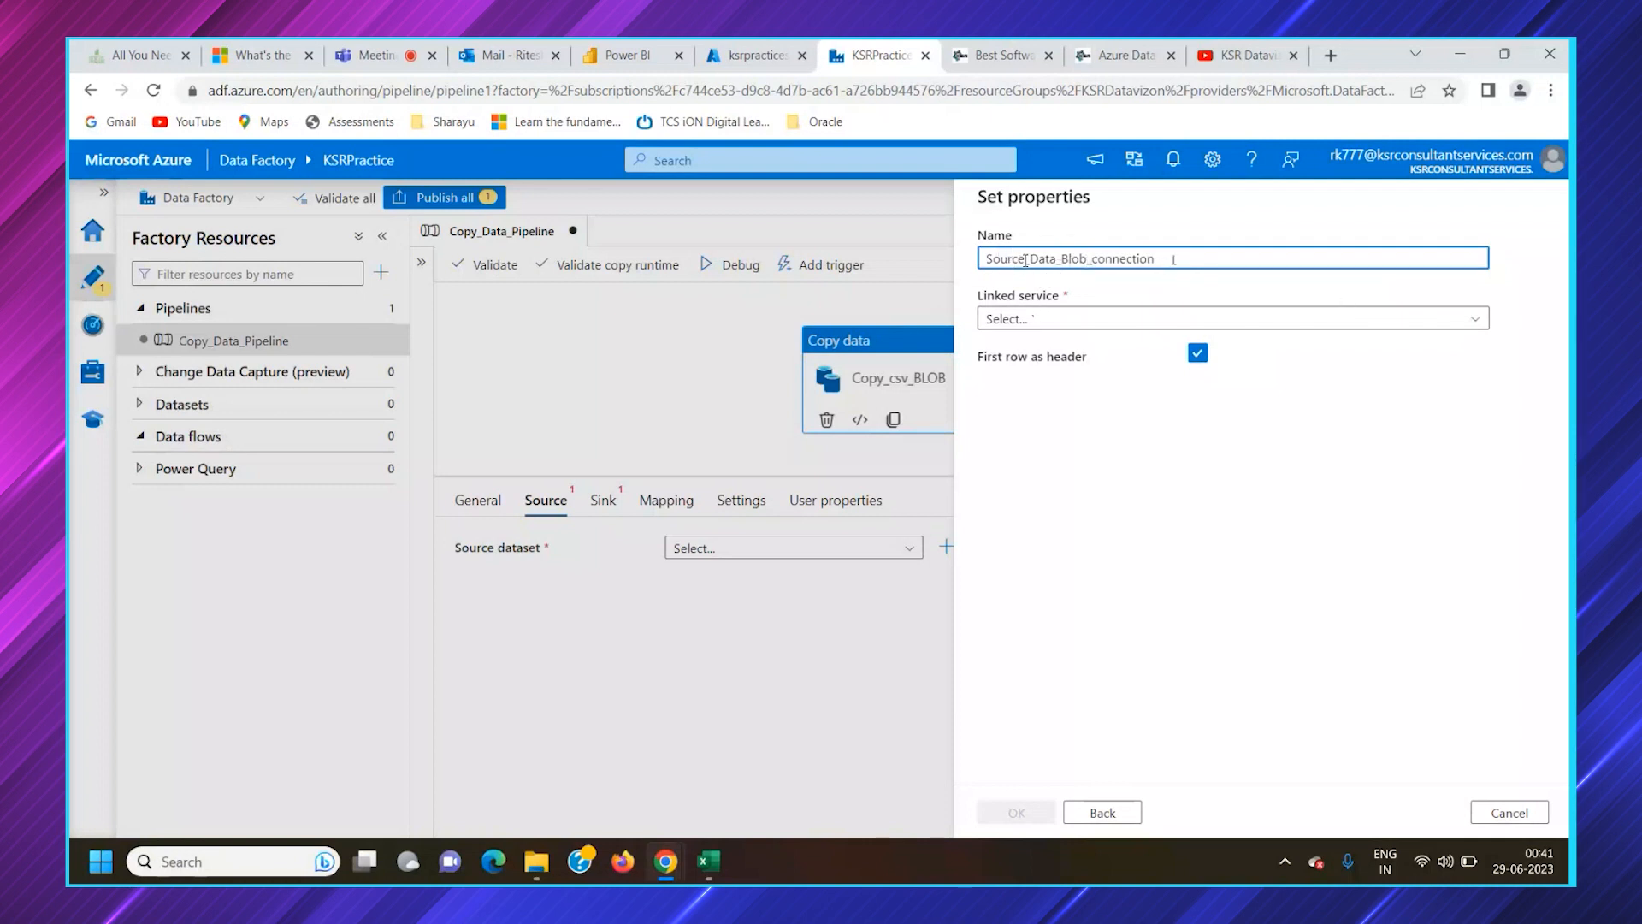
Check the linked service and First row as header settings against the header row of the export file in Excel, keeping the header option enabled
left_click(1046, 323)
left_click(1066, 324)
left_click(1067, 323)
left_click(1071, 325)
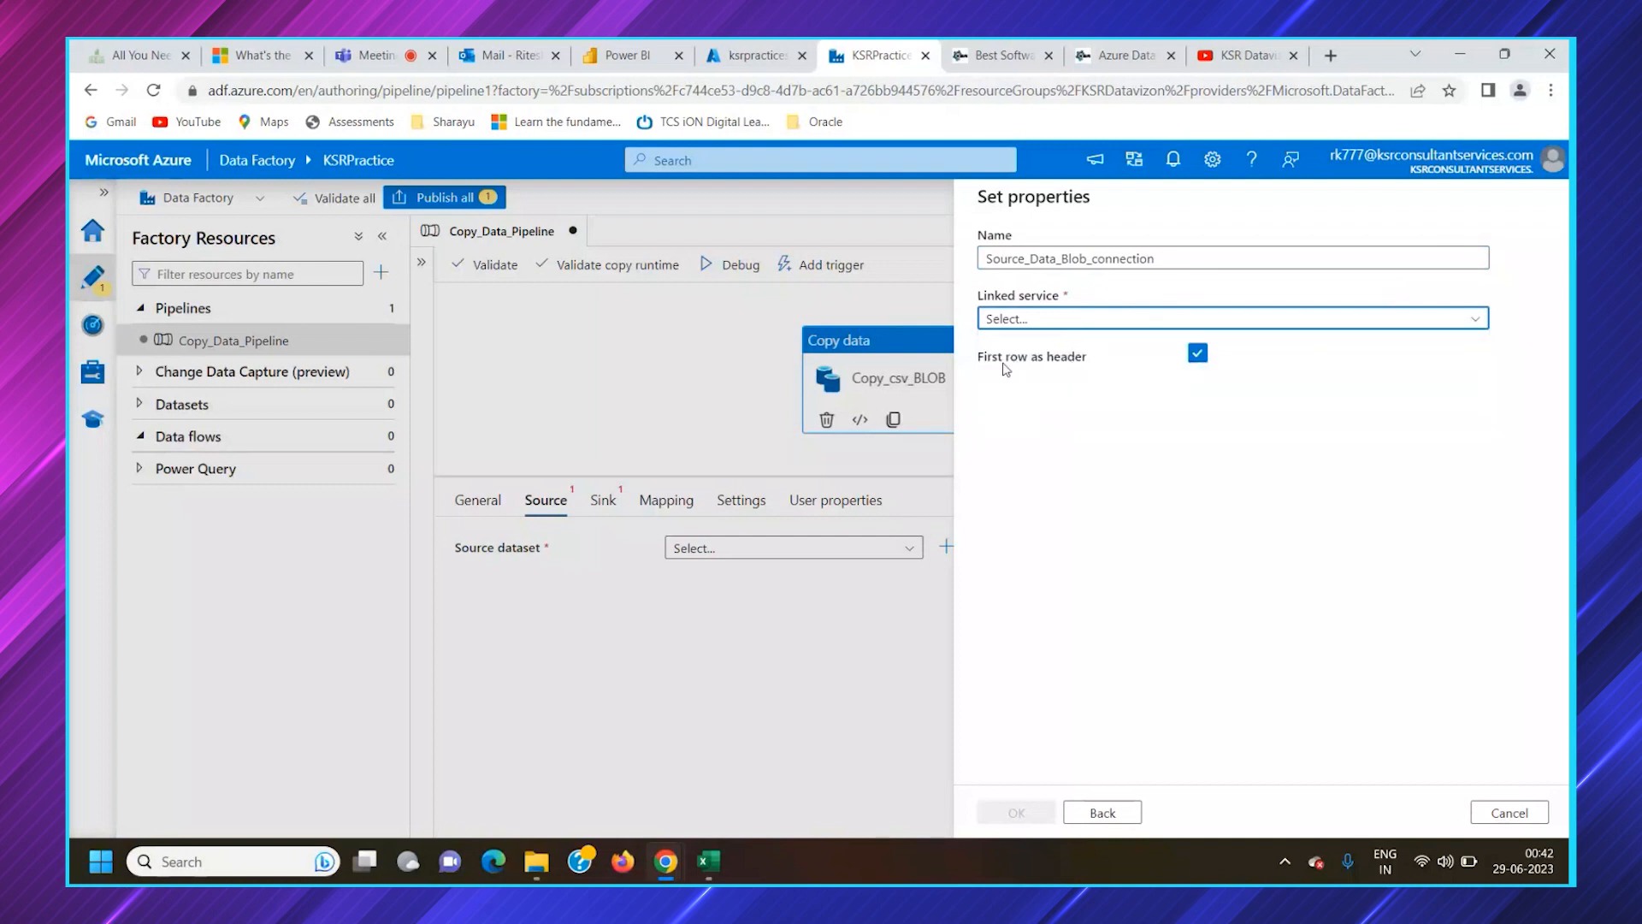
left_click(1198, 358)
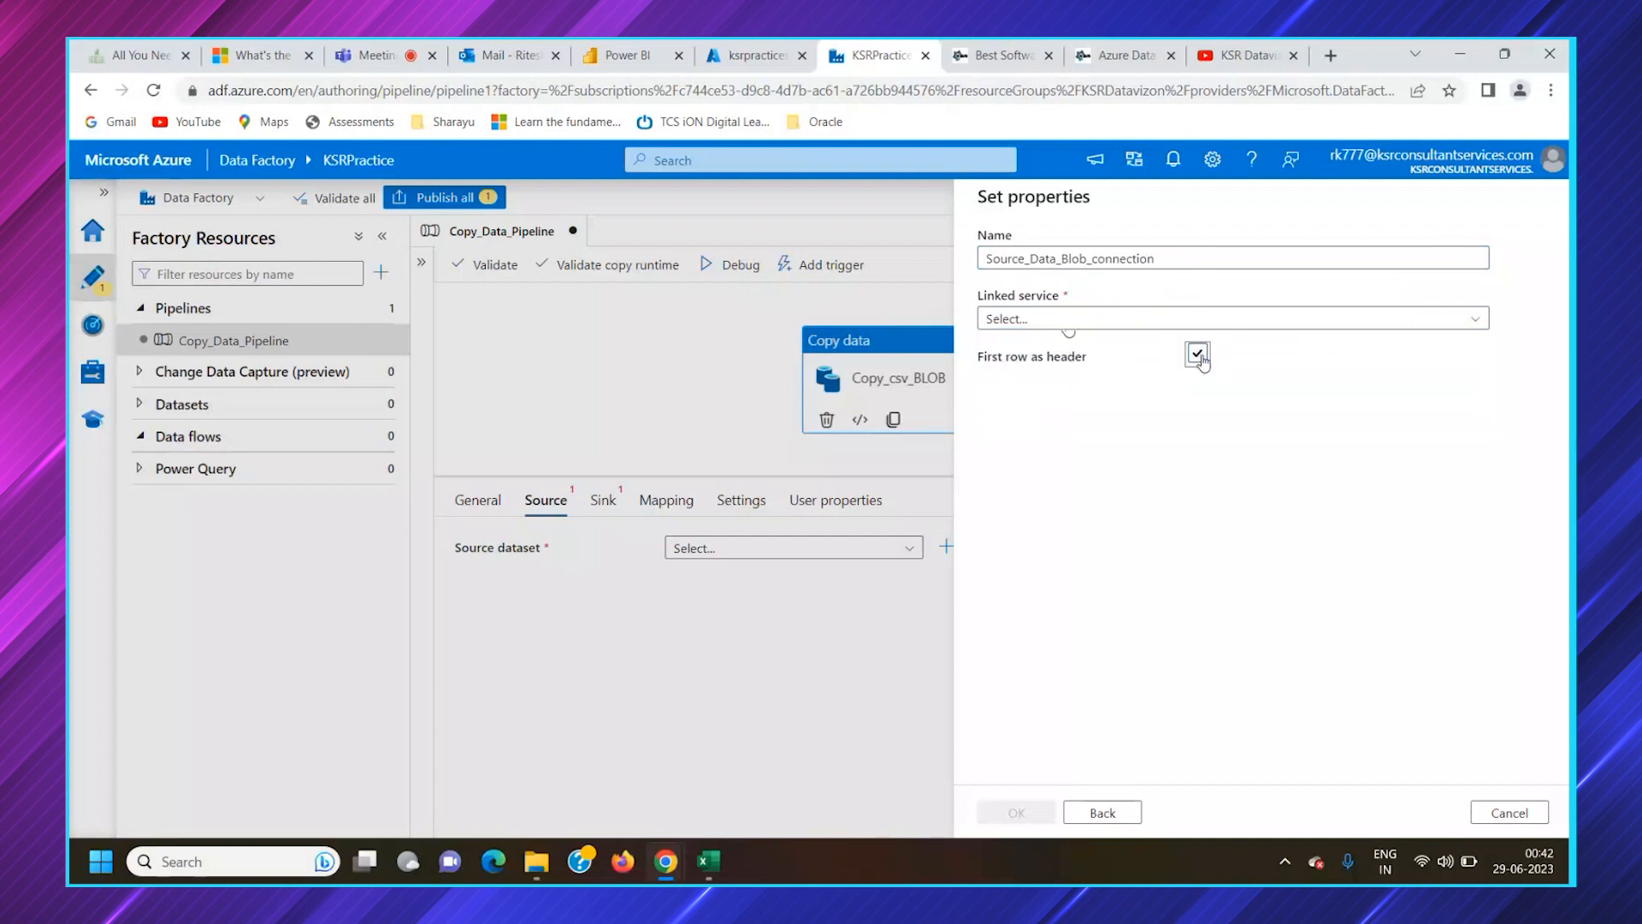
left_click(1199, 363)
left_click(709, 861)
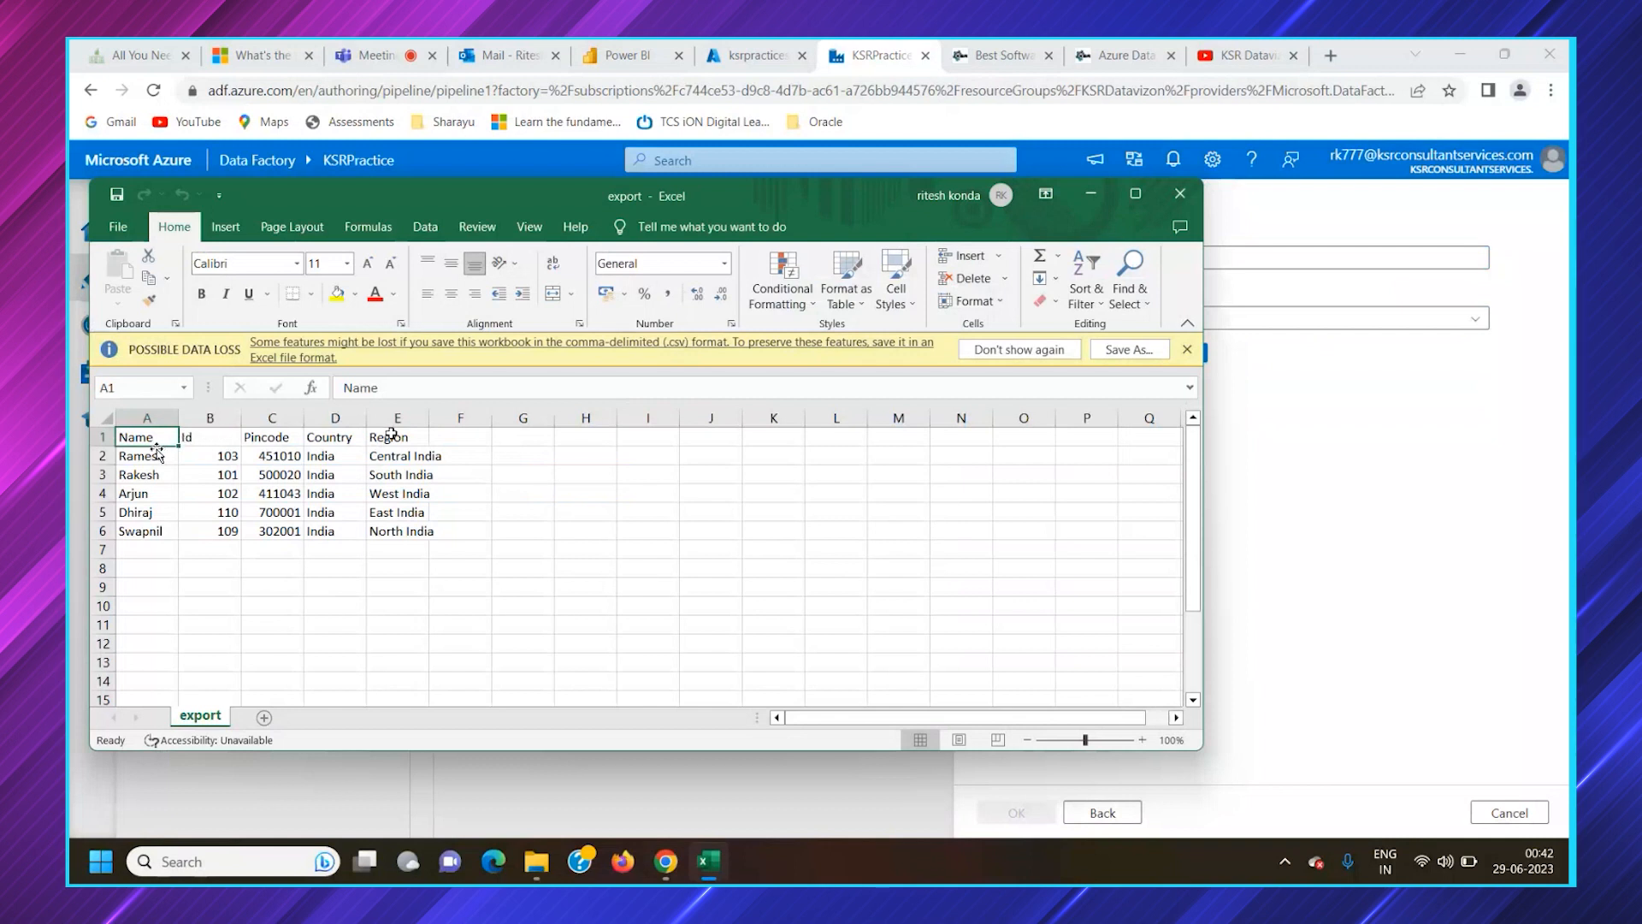
left_click(1098, 196)
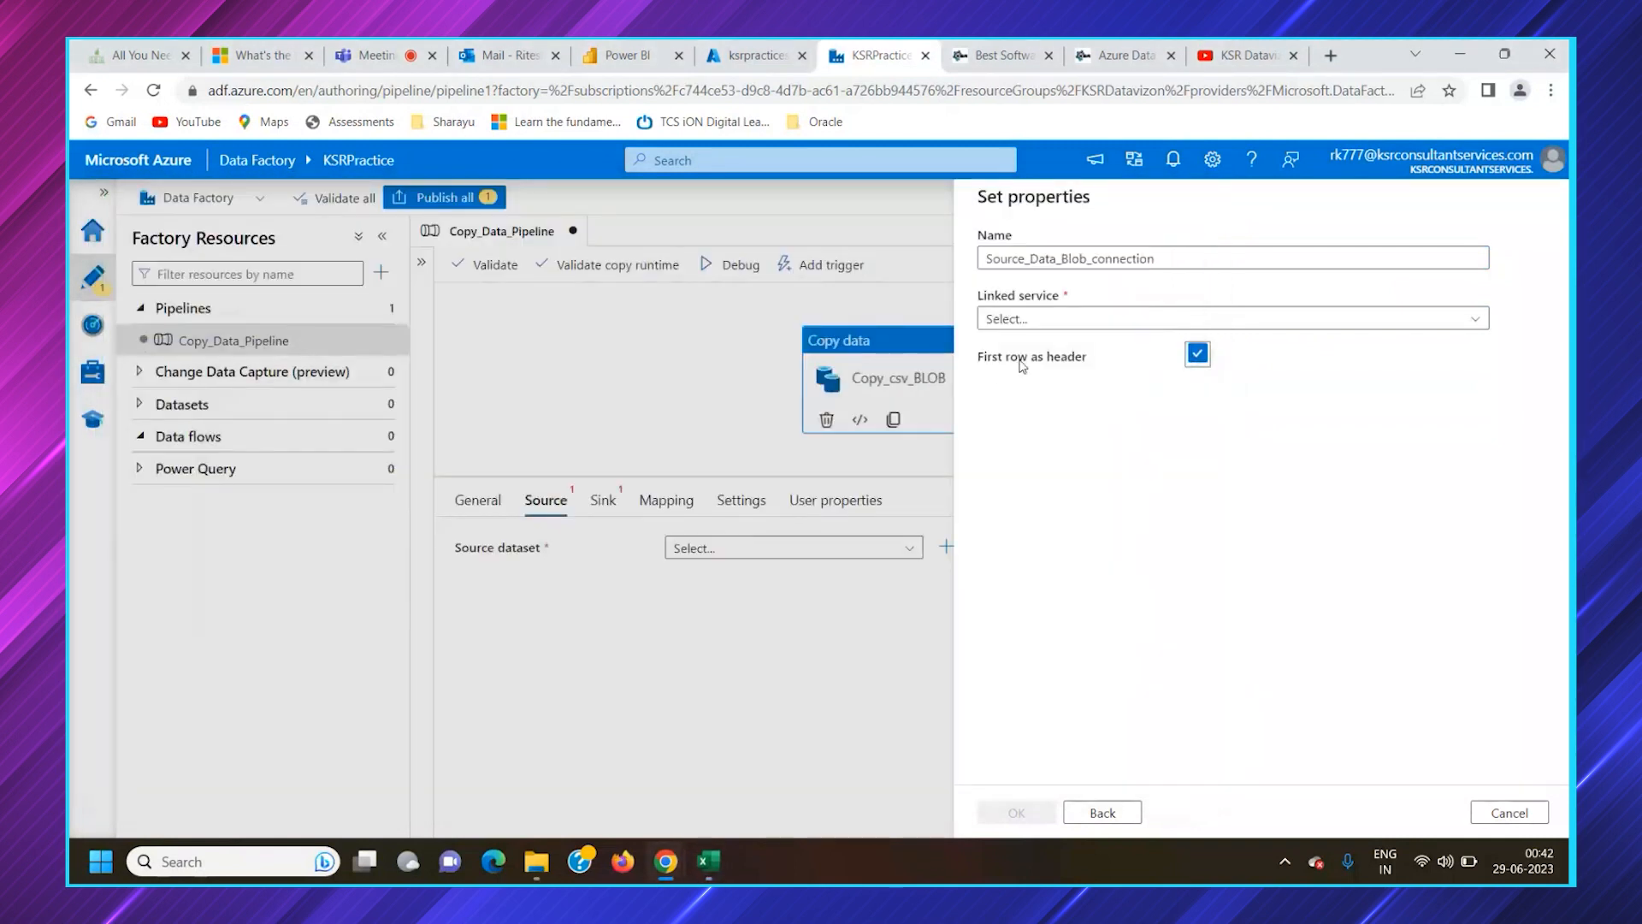
Start a new Azure Blob Storage linked service for the dataset and clear its default name
left_click(1033, 319)
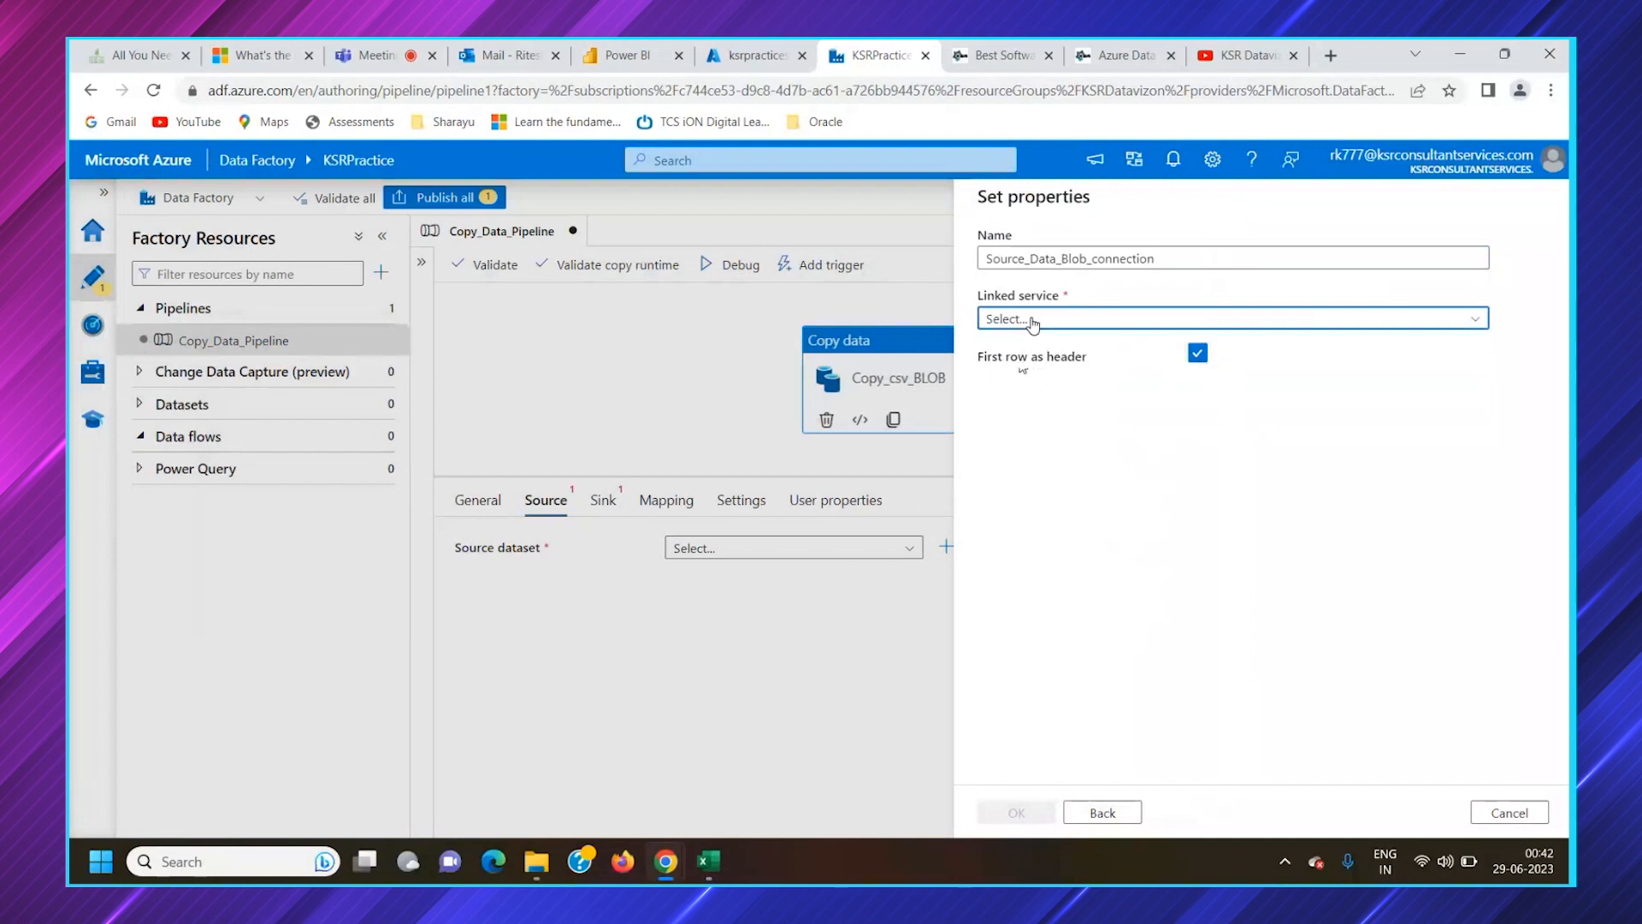
left_click(1026, 416)
left_click(1125, 276)
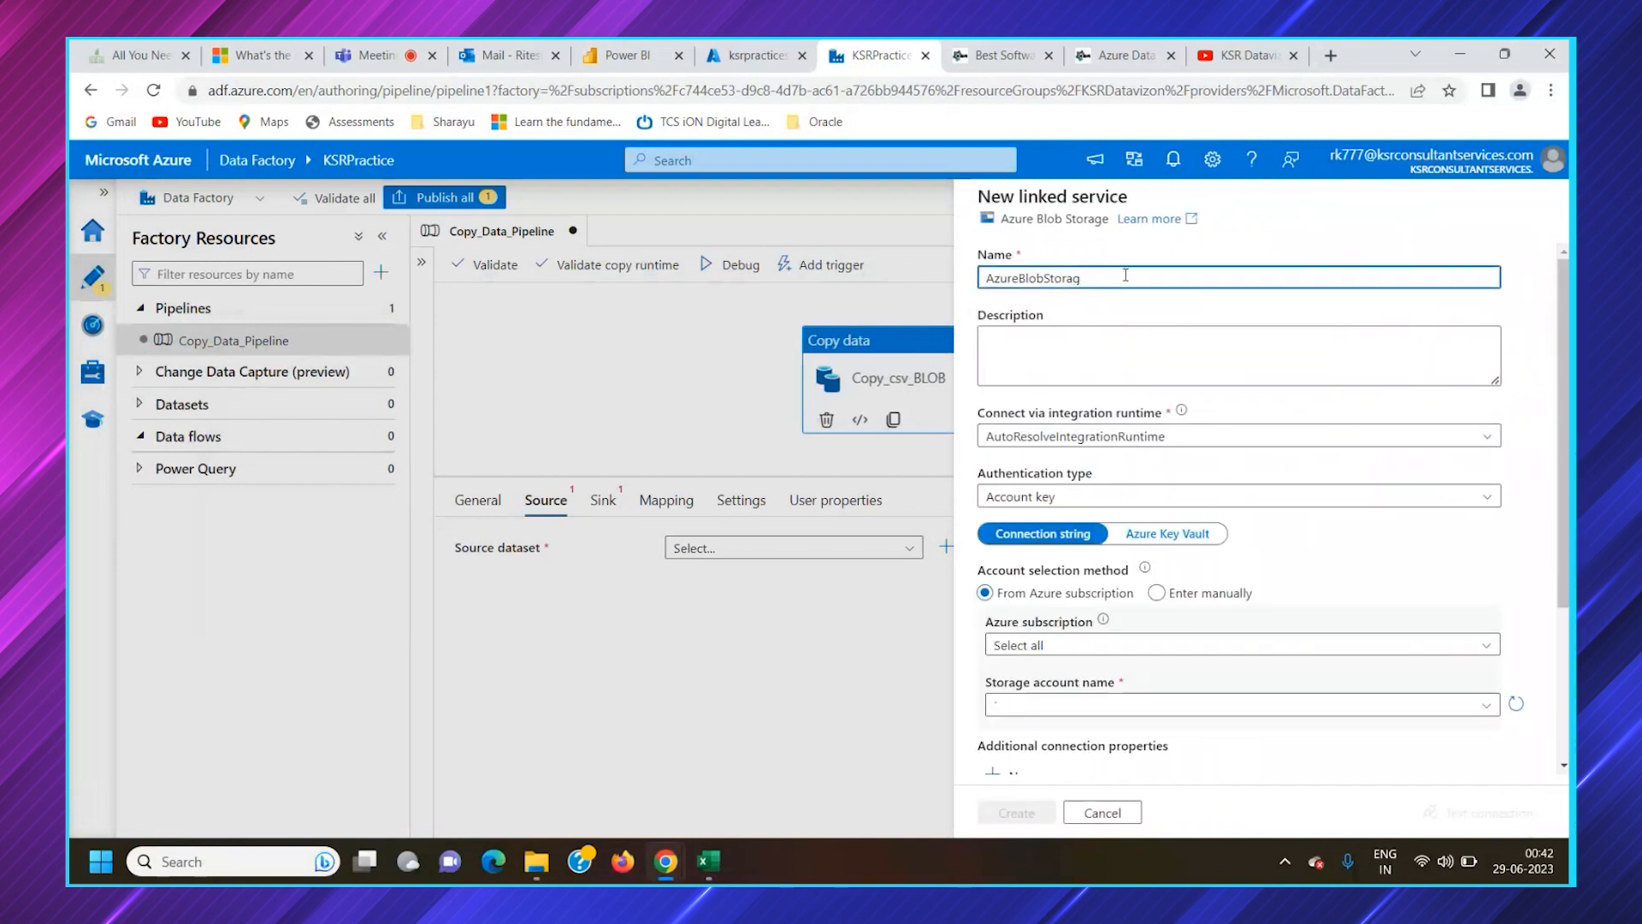
left_click_drag(1125, 275, 962, 296)
key("BackSpace")
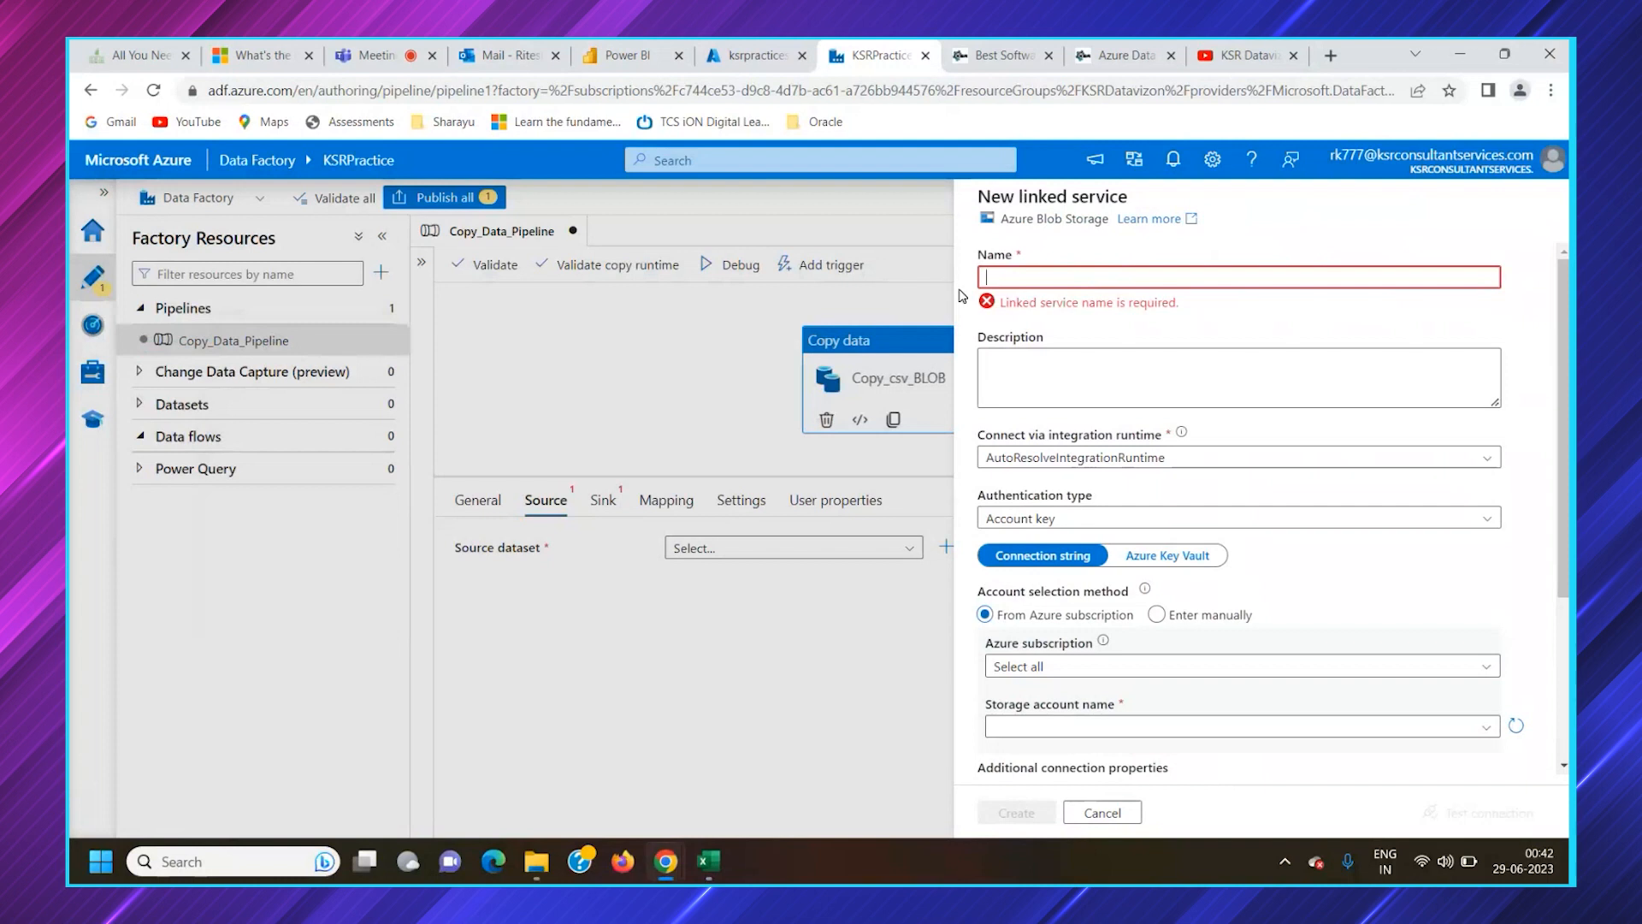
Look up the ksrpracticestorage account in the KSRDatavizon resource group in the Azure portal, and return to Data Factory
left_click(748, 55)
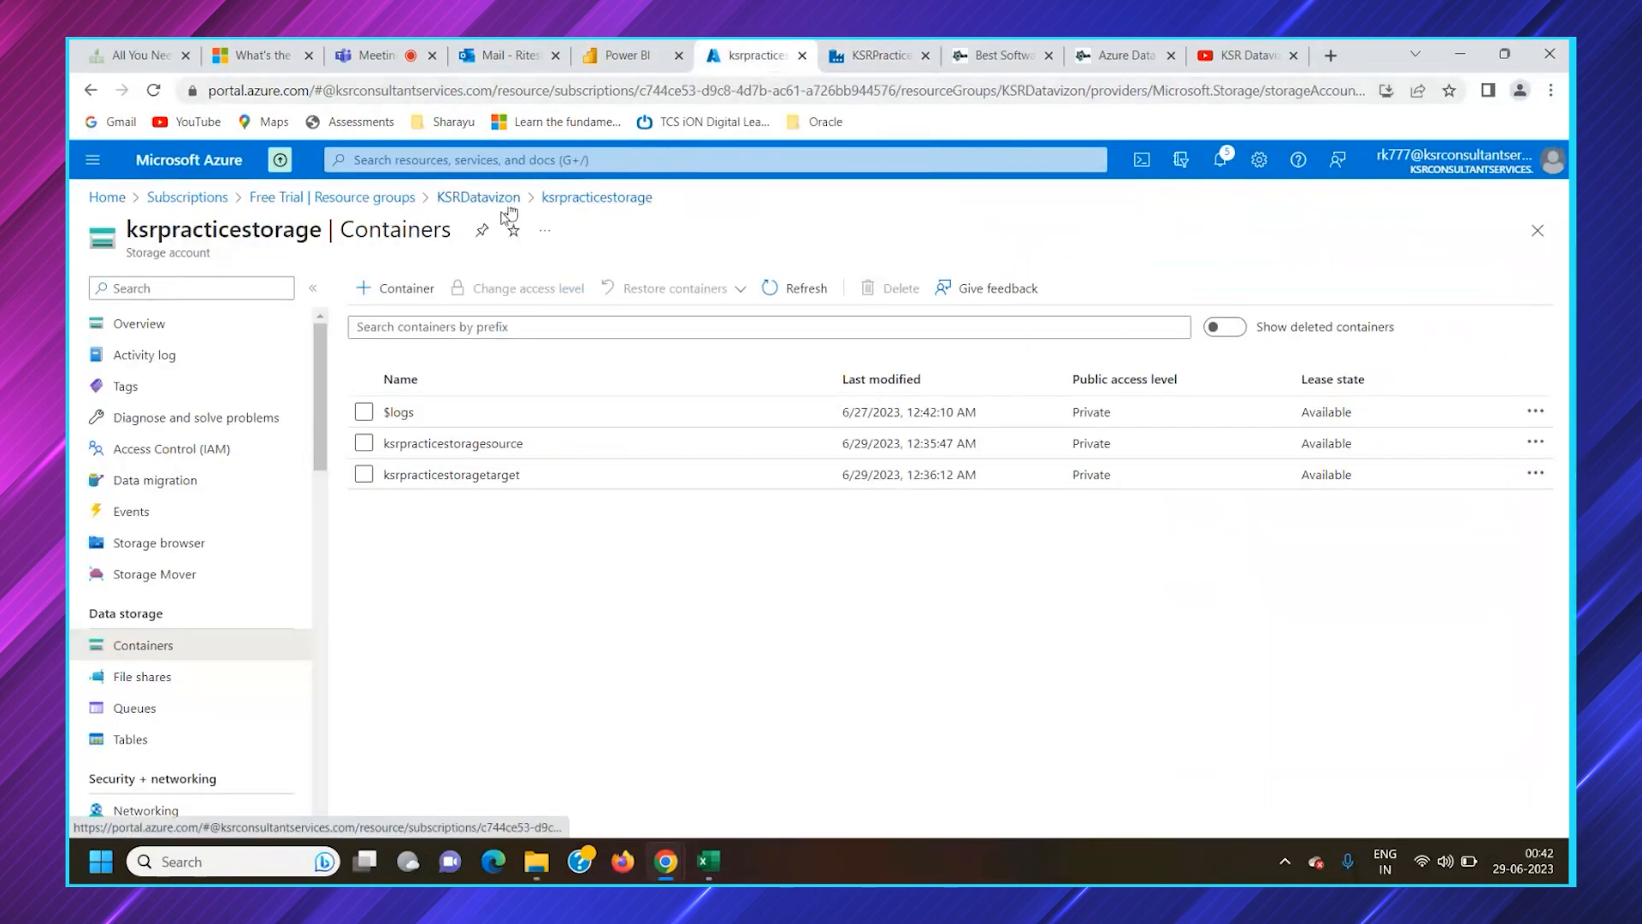
left_click(476, 201)
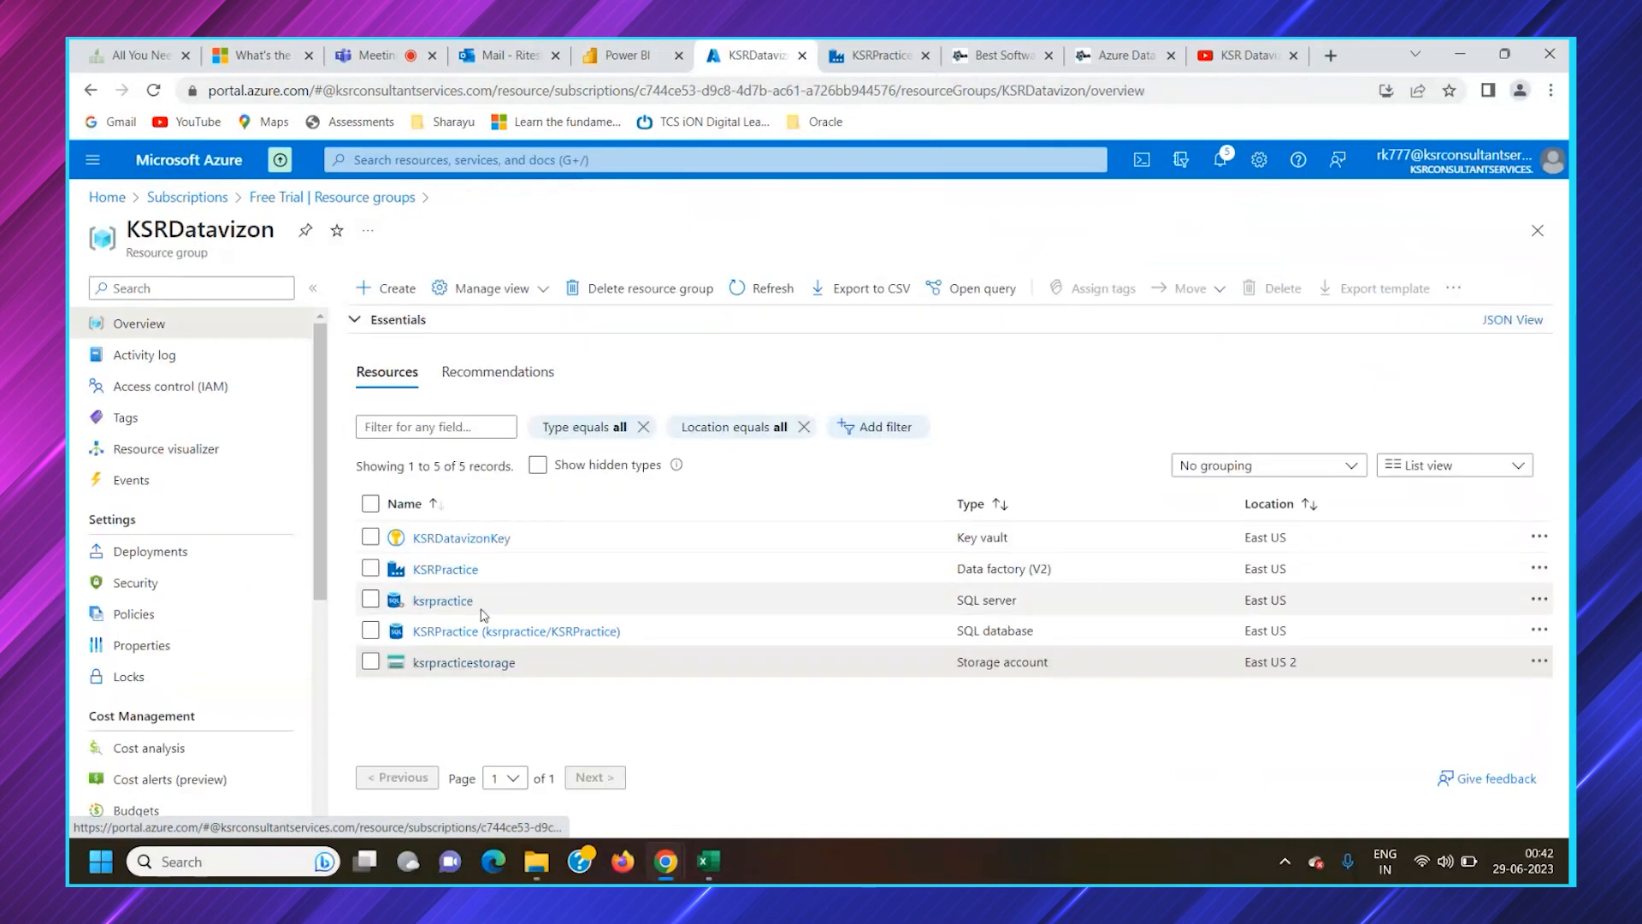
left_click(465, 664)
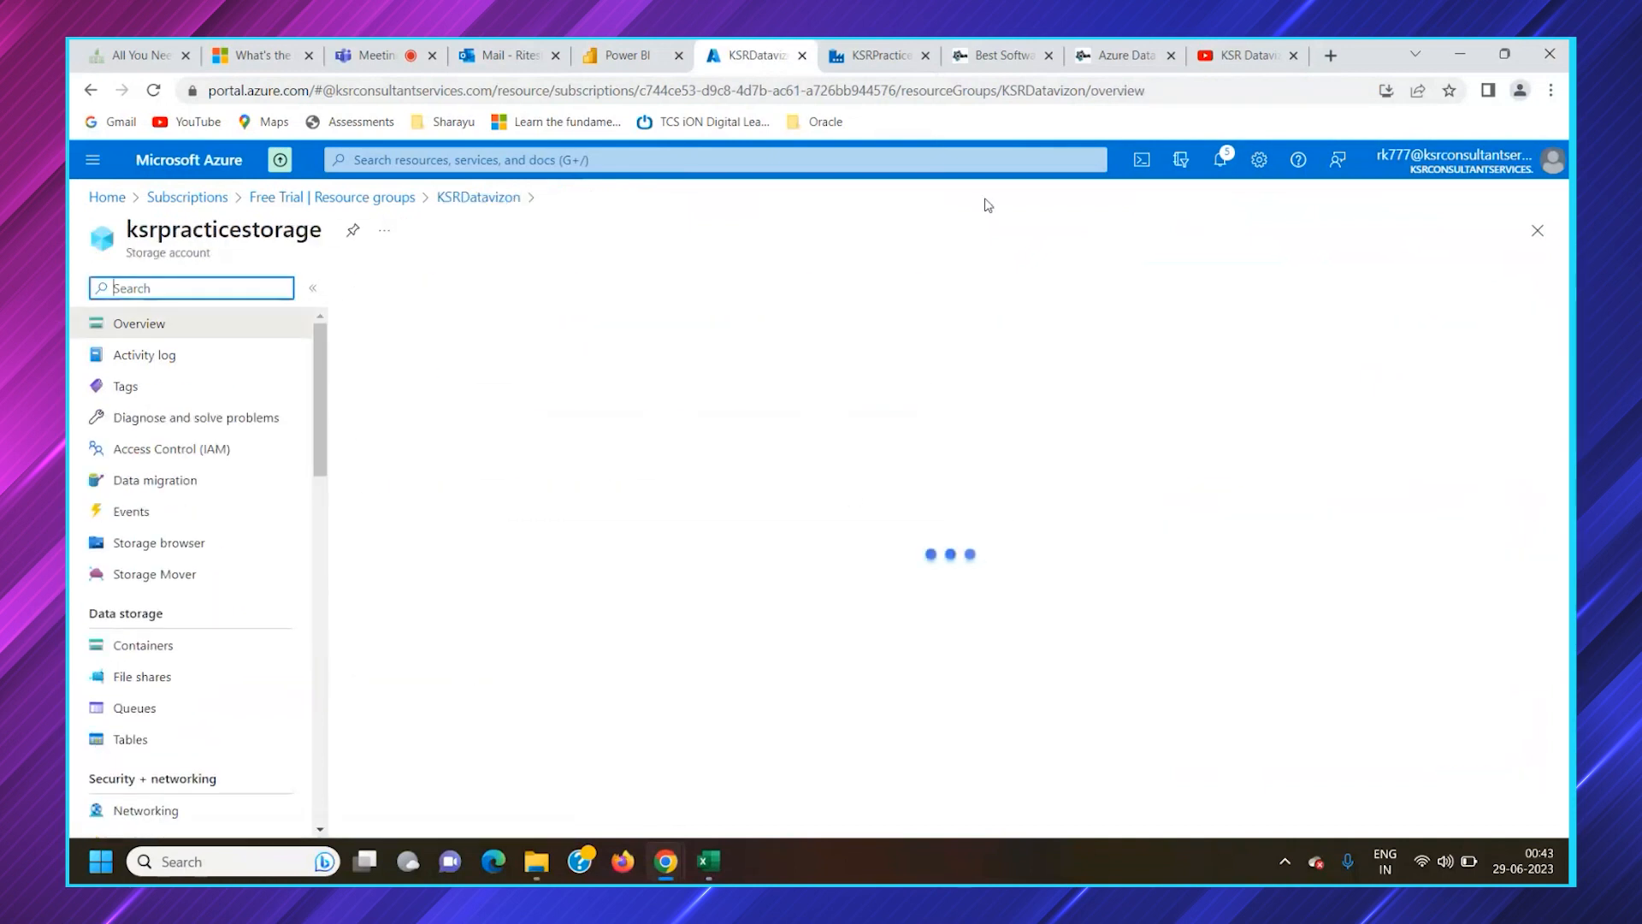
left_click(868, 53)
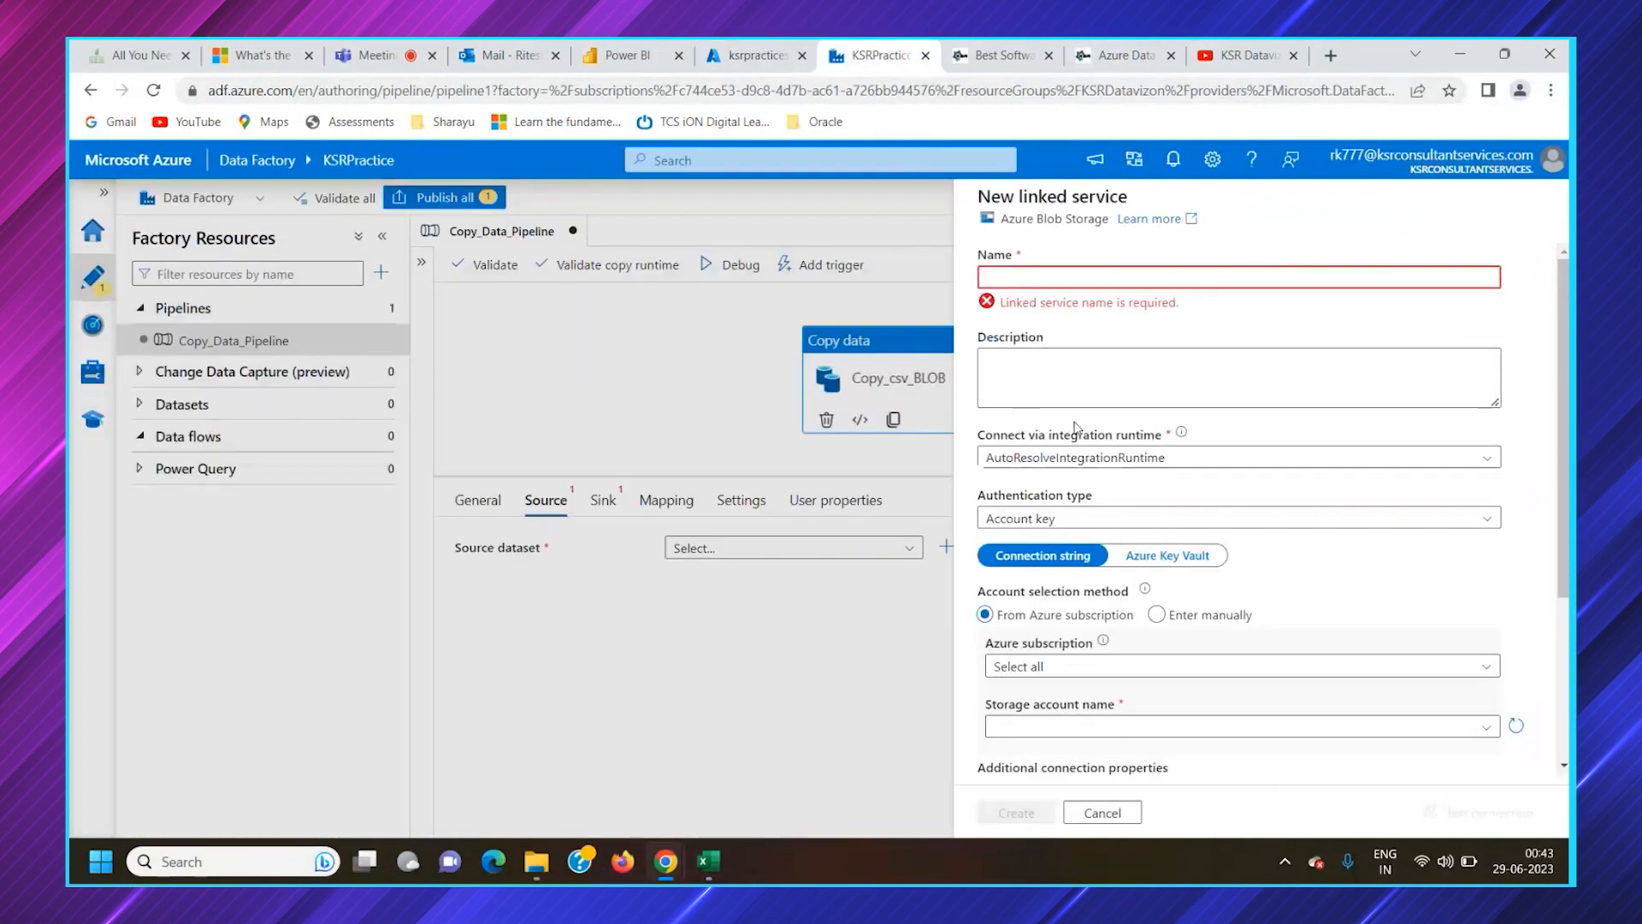
Name the new linked service ksrpracticestoragesource
left_click(1051, 278)
type("ksrpracticestoragesource")
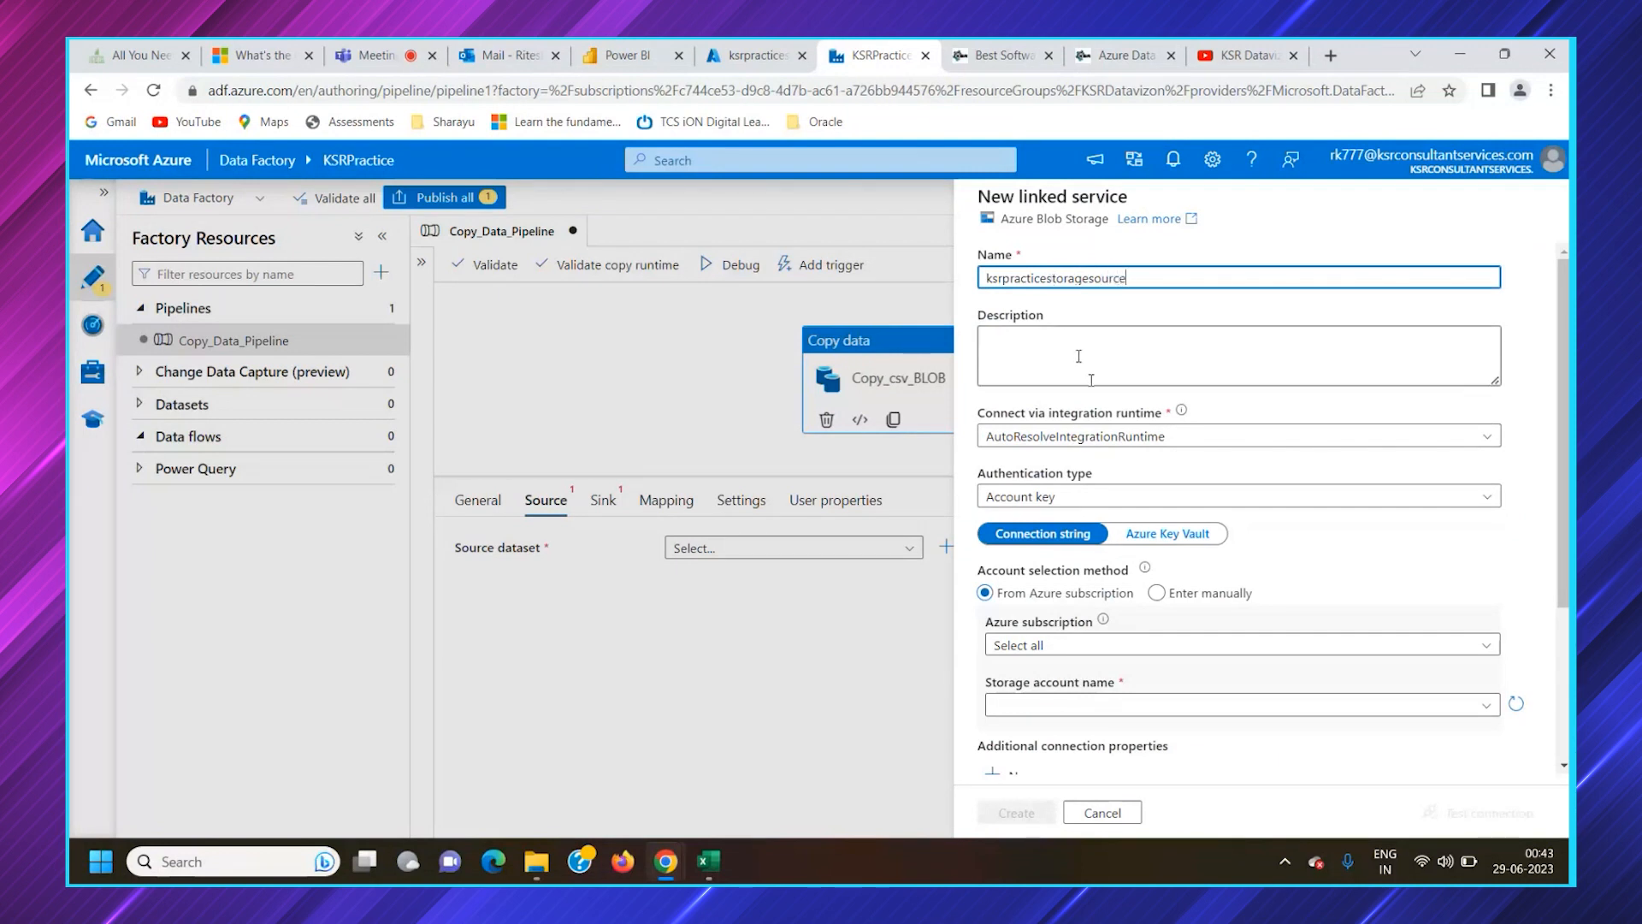
scroll(1092, 380, "down", 3)
scroll(1100, 412, "up", 3)
Describe the linked service as "have created for connecting ksrpracticestorage source file/container"
left_click(1035, 344)
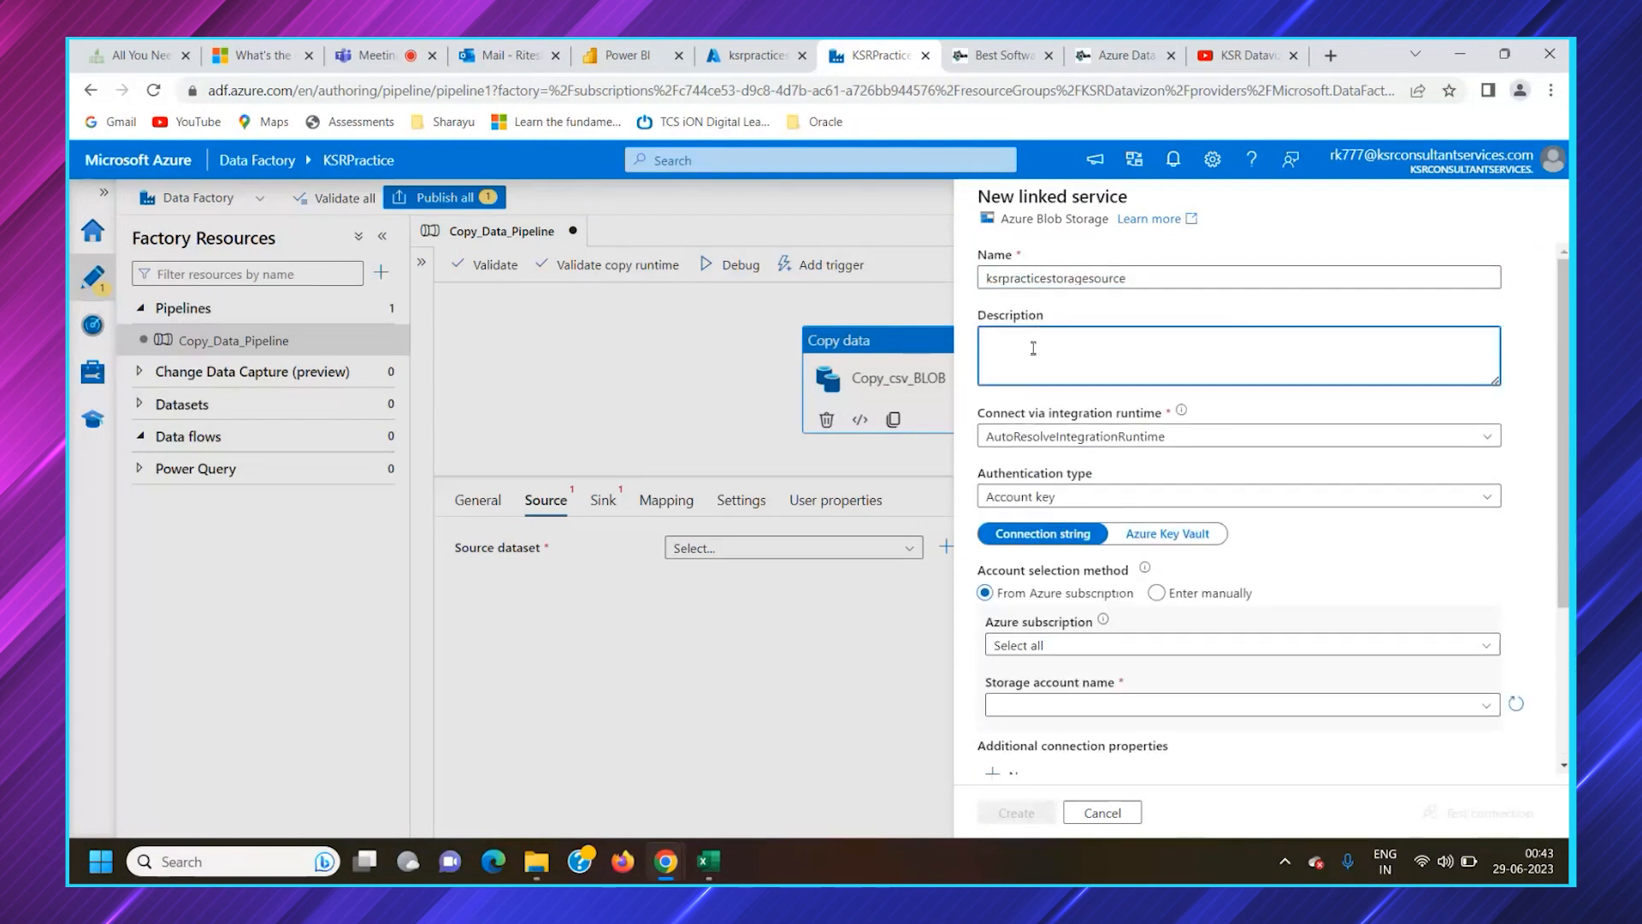
type("have created for connecting ksrpracticesto")
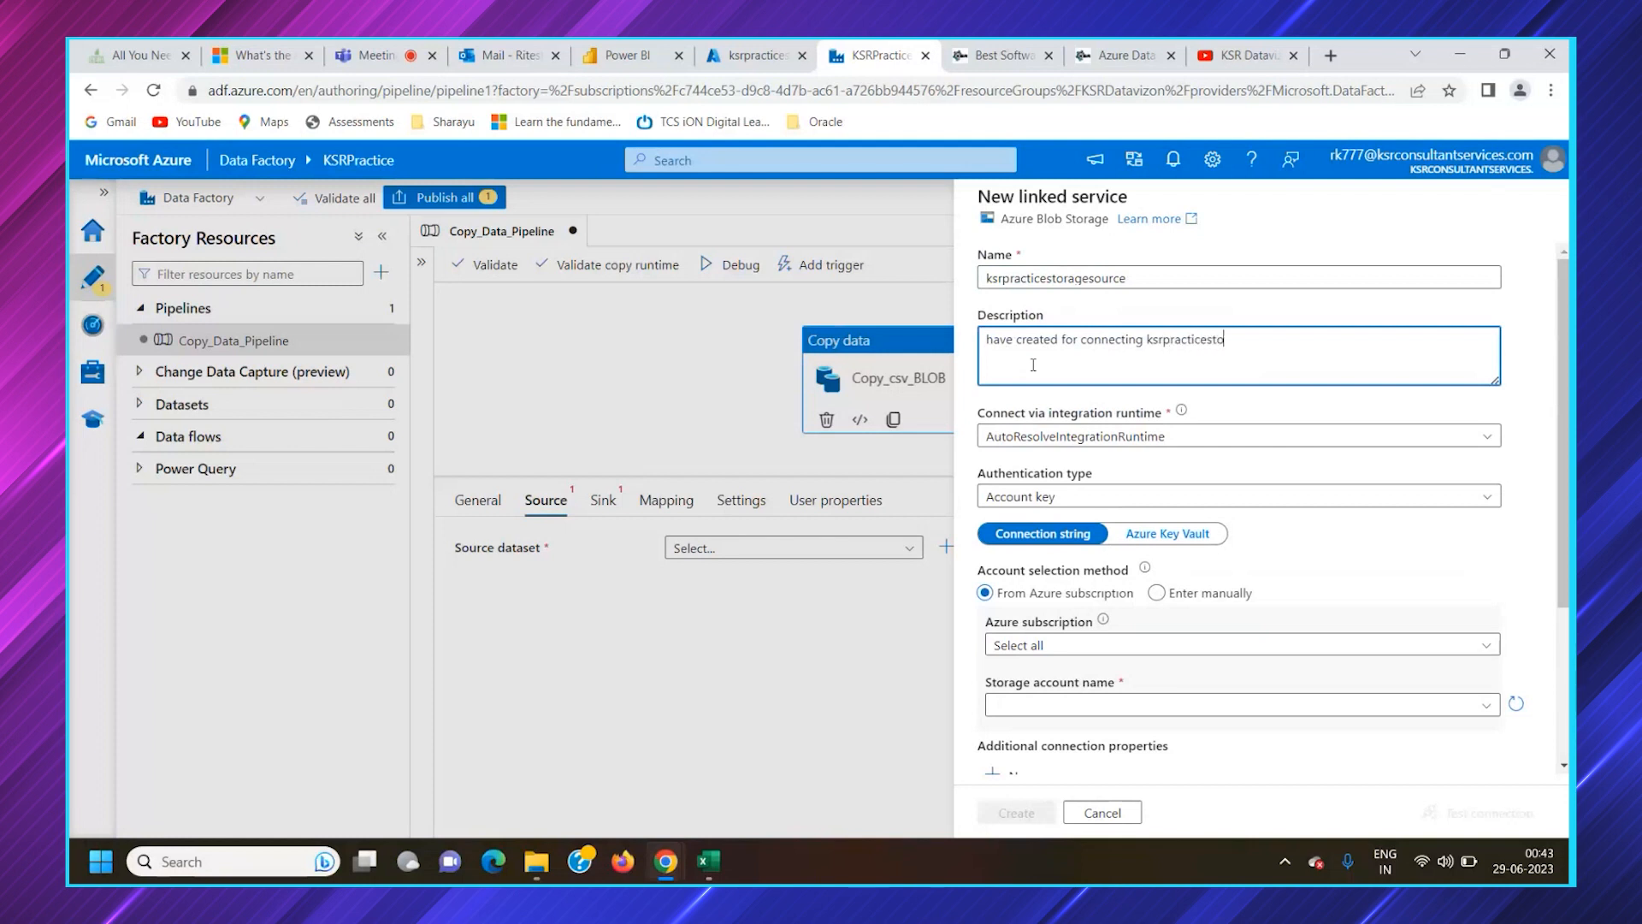
type("rage source file/container")
Review the integration runtime and authentication type options, trying Anonymous and going back to Account key
left_click(980, 437)
left_click(980, 437)
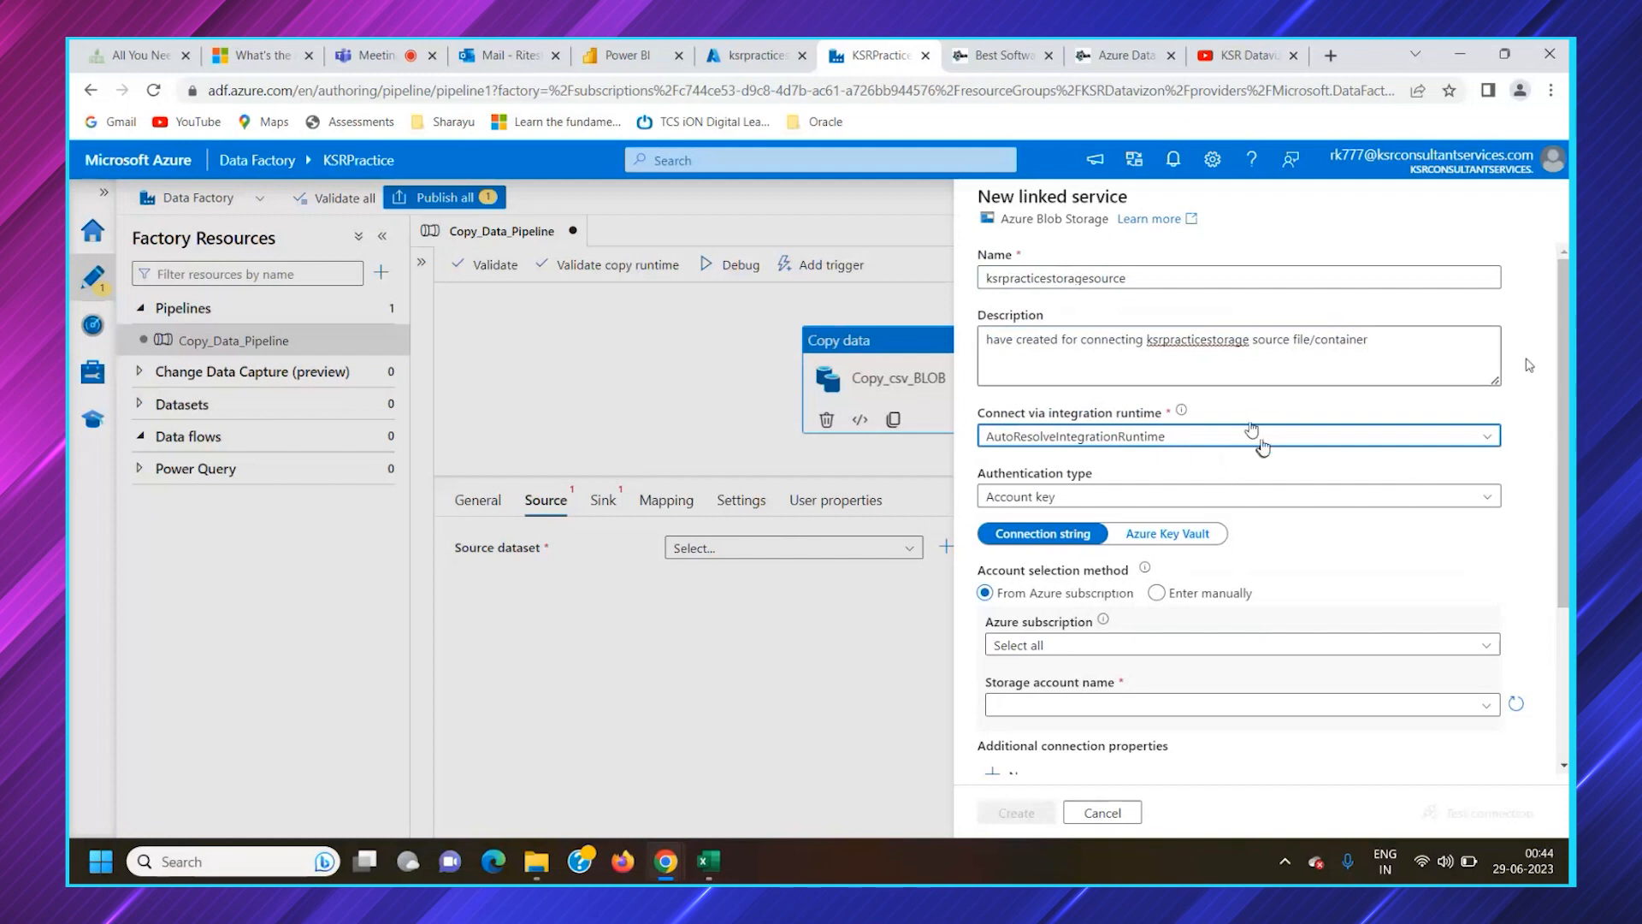
scroll(1555, 371, "down", 1)
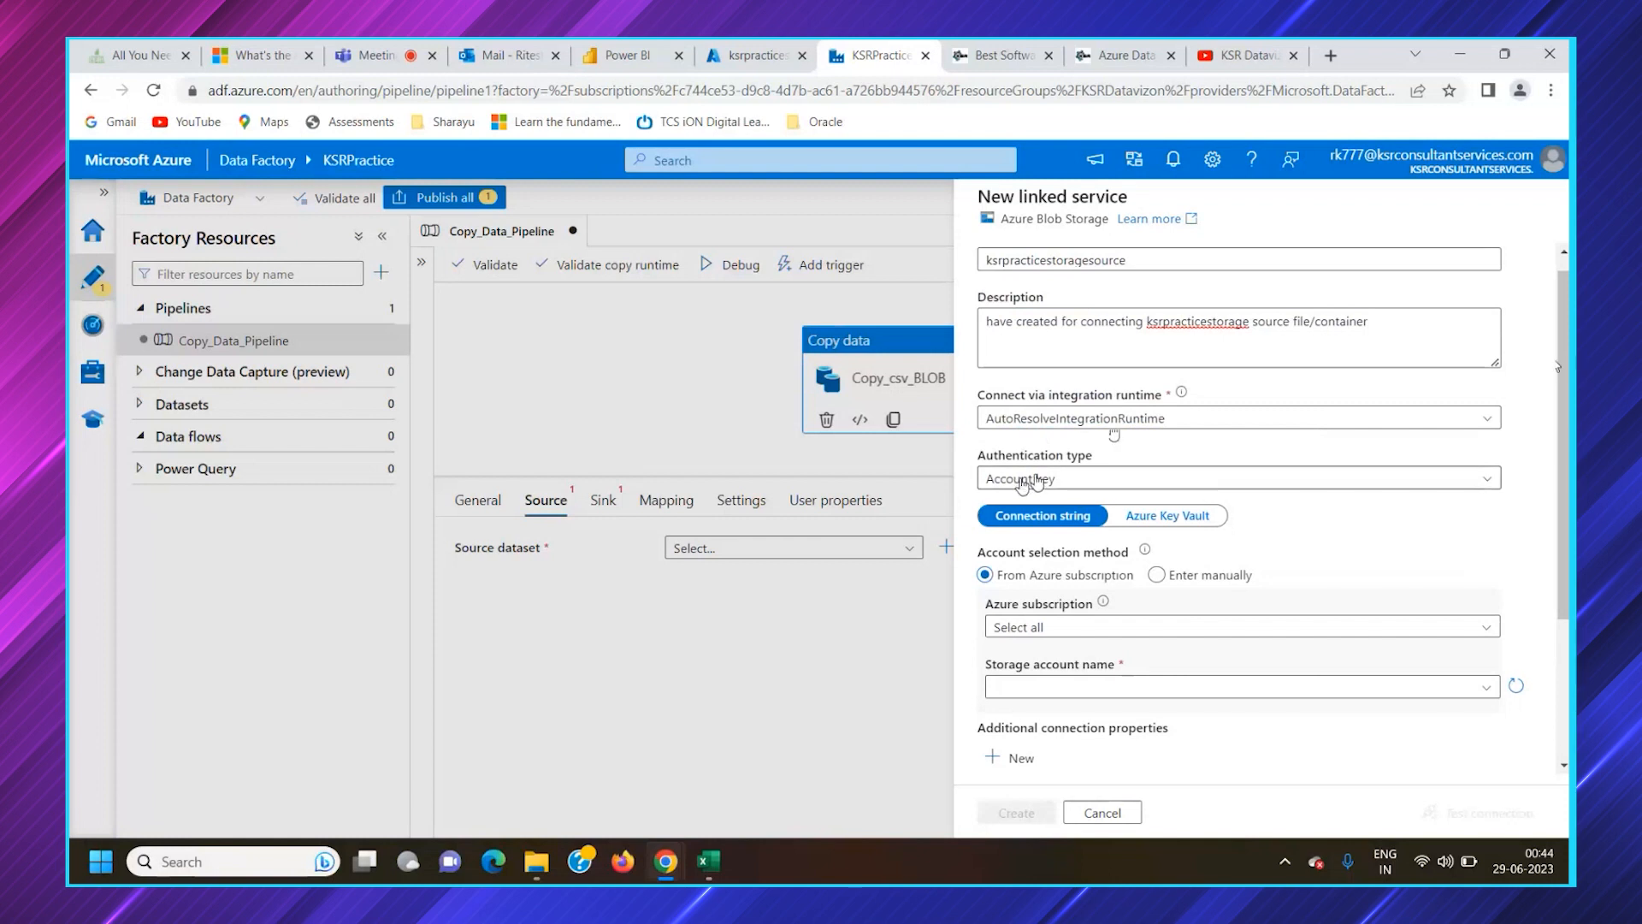
left_click(1091, 480)
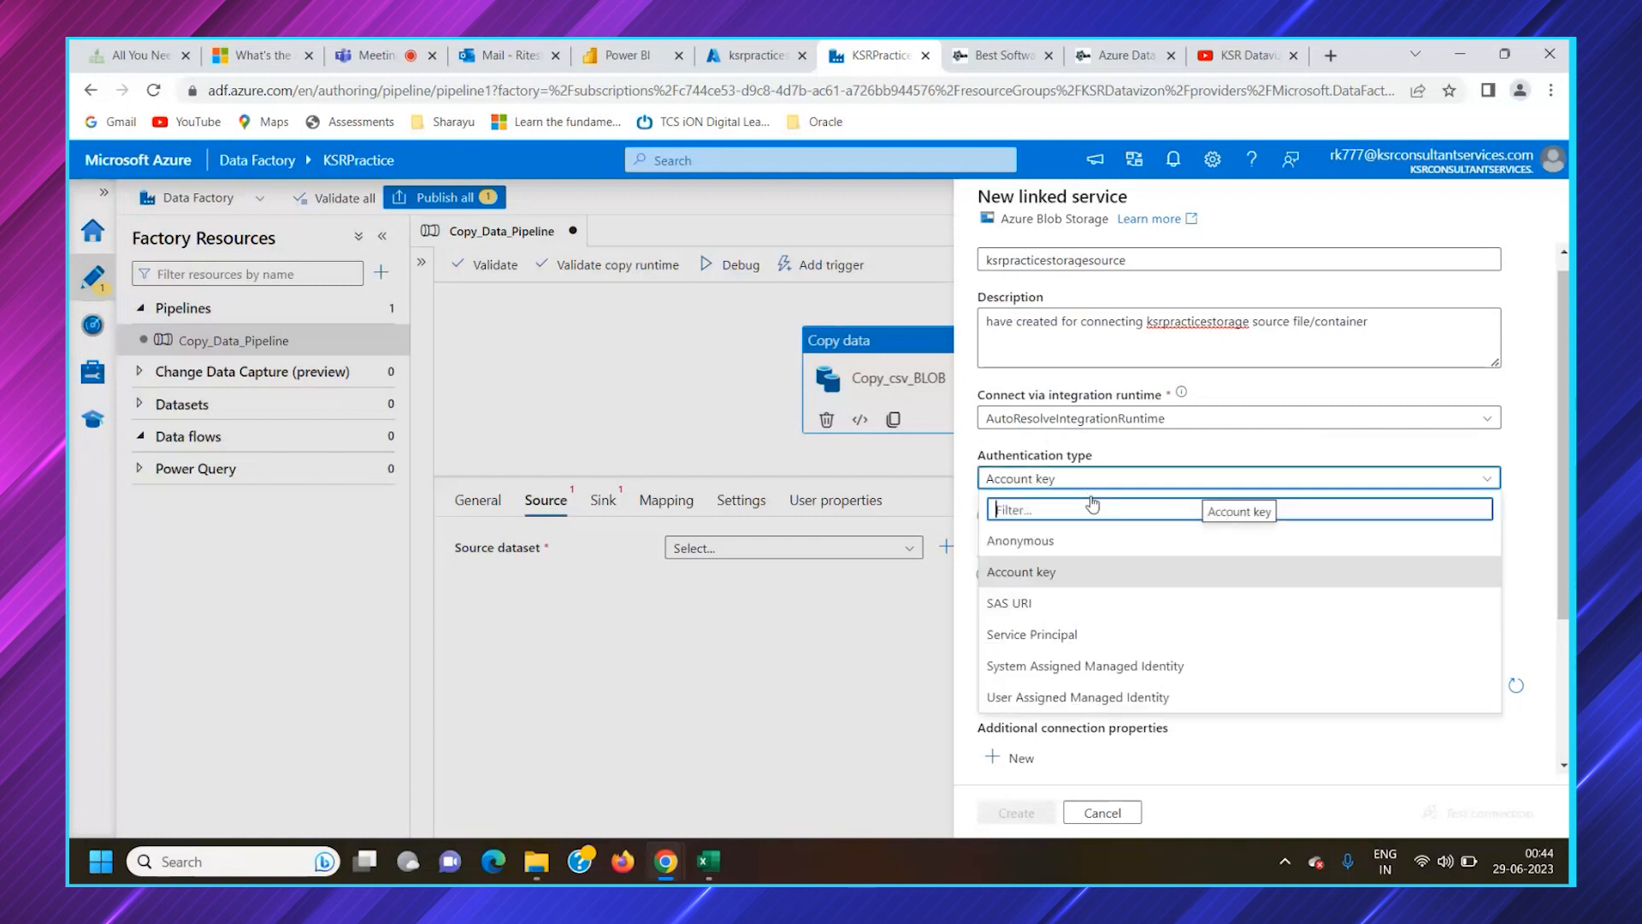
left_click(1026, 541)
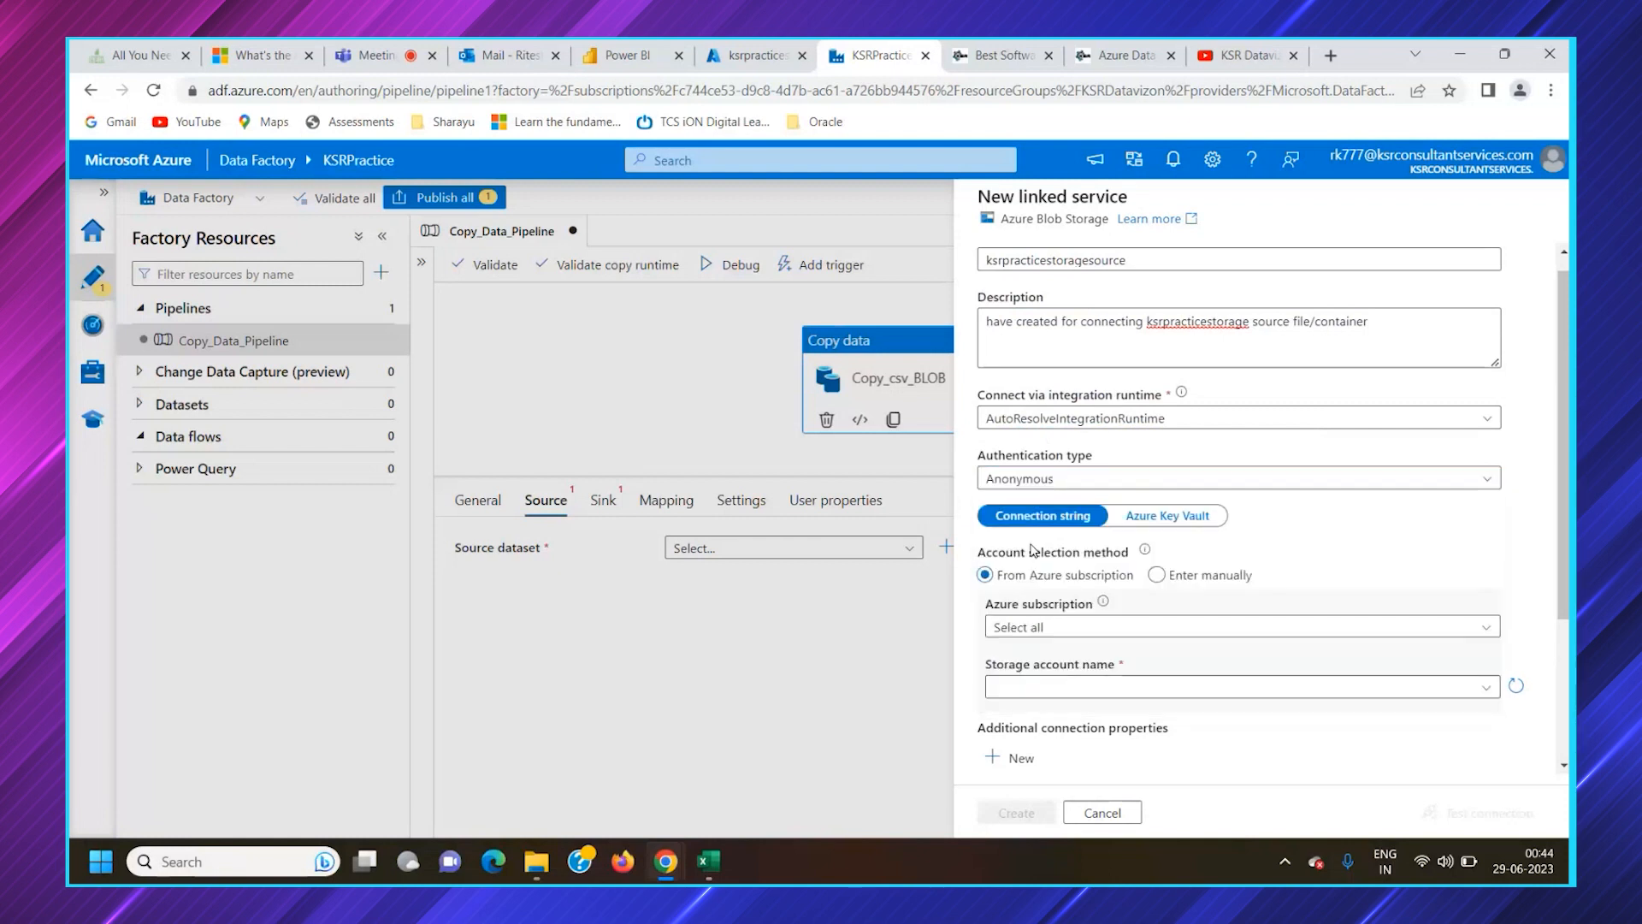
left_click(1048, 480)
left_click(1048, 572)
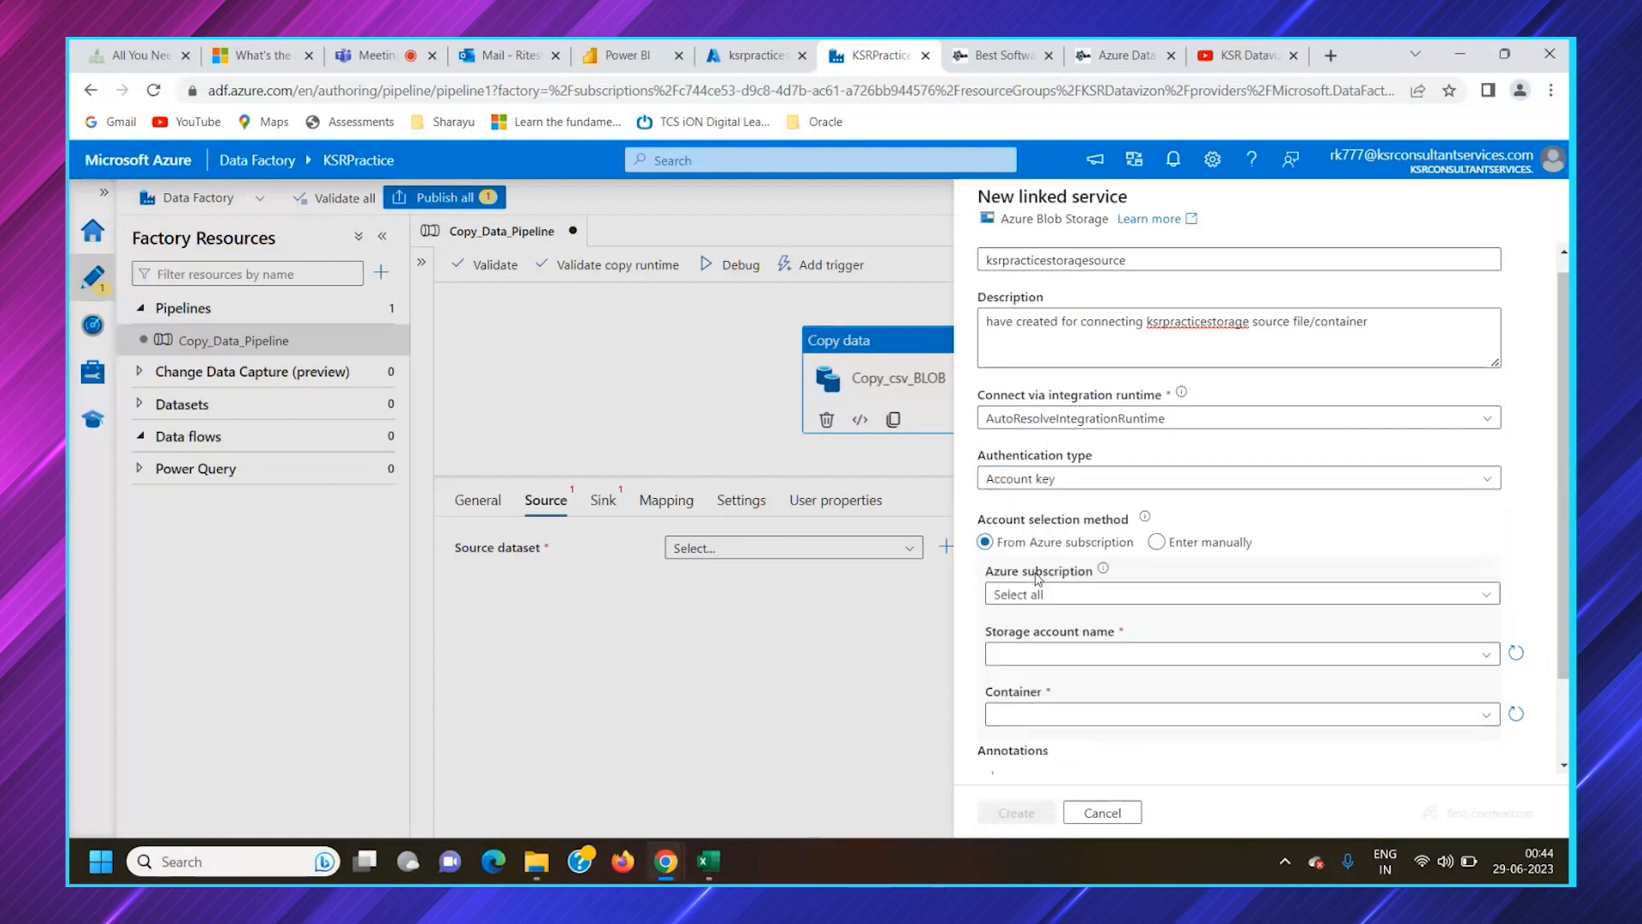
left_click(1040, 482)
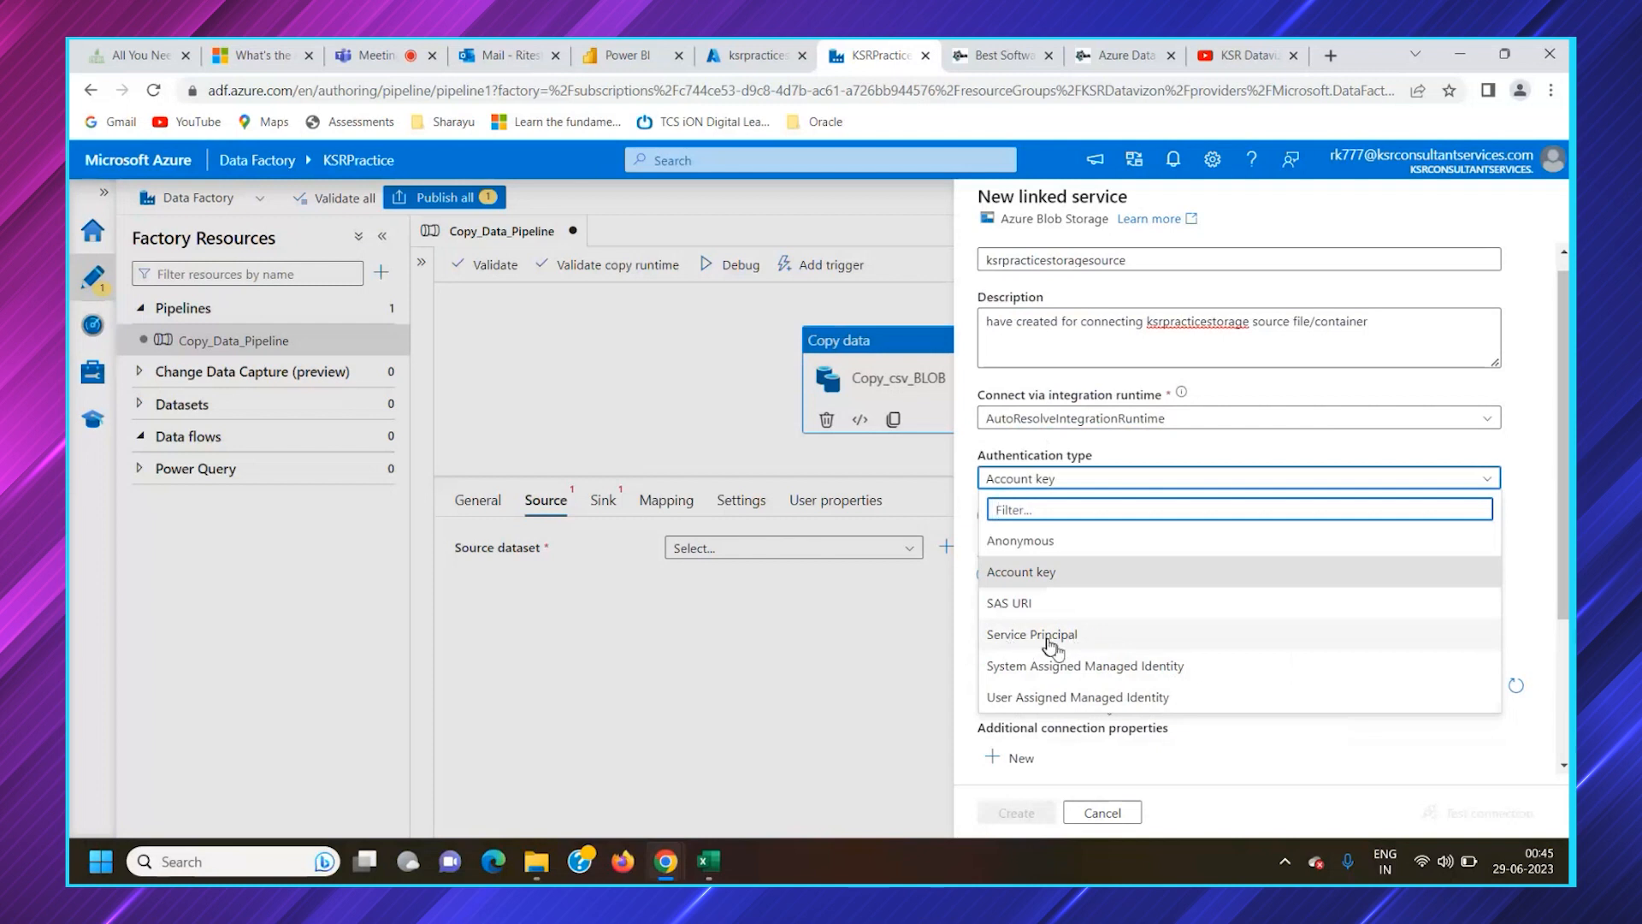
left_click(1054, 575)
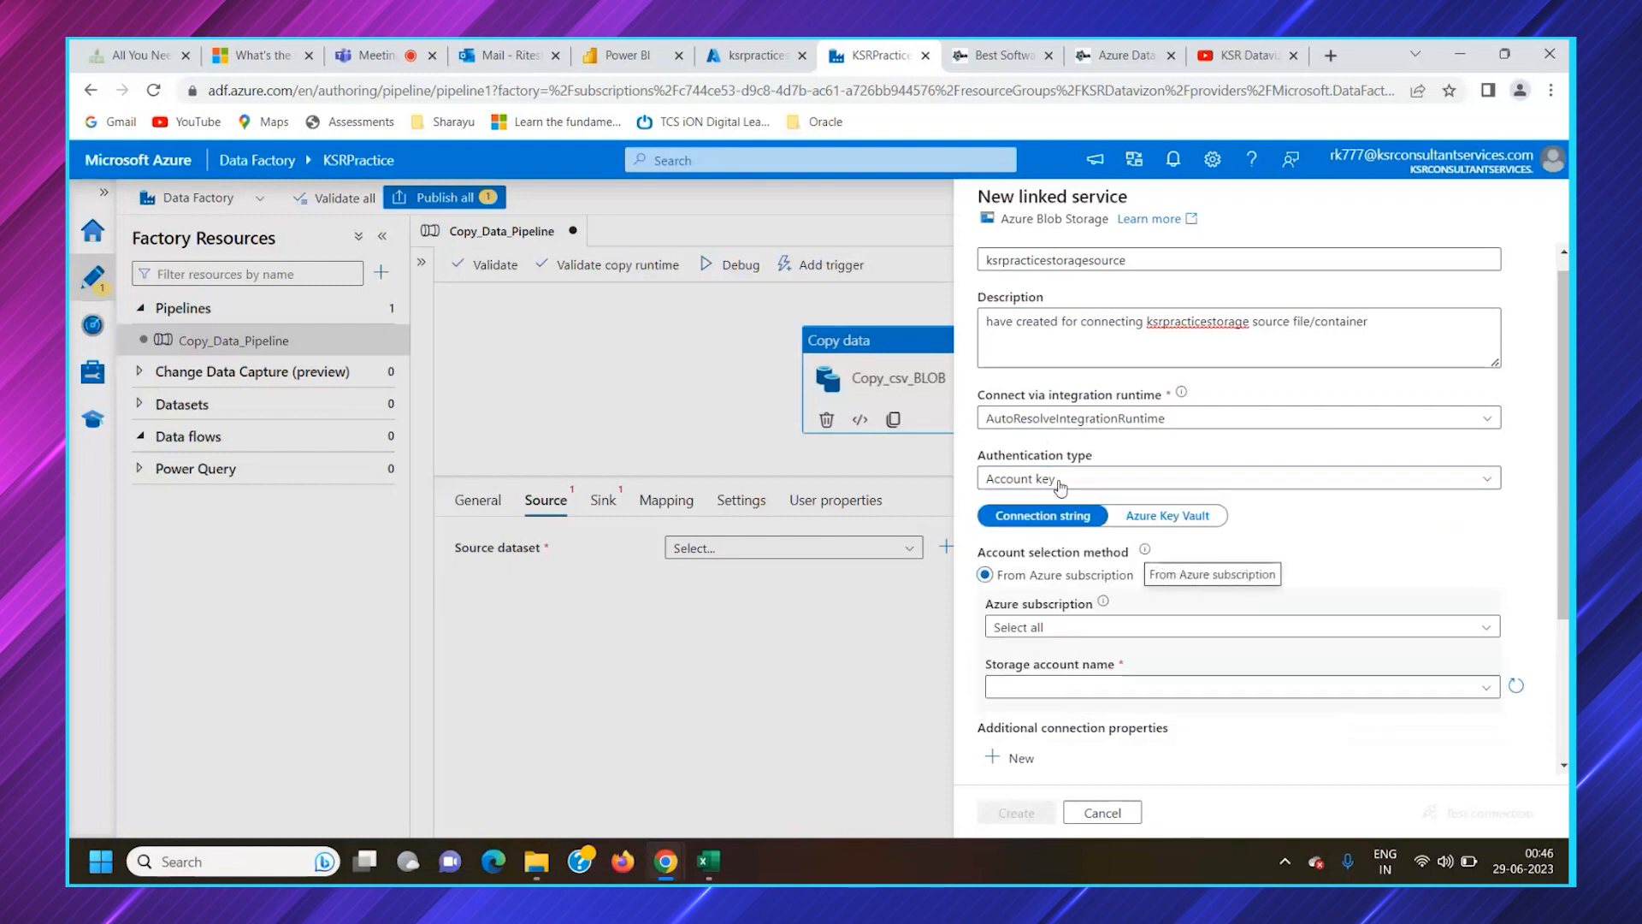
Look at the Azure Key Vault option for the linked service credentials and switch back to Connection string
scroll(1214, 587, "down", 2)
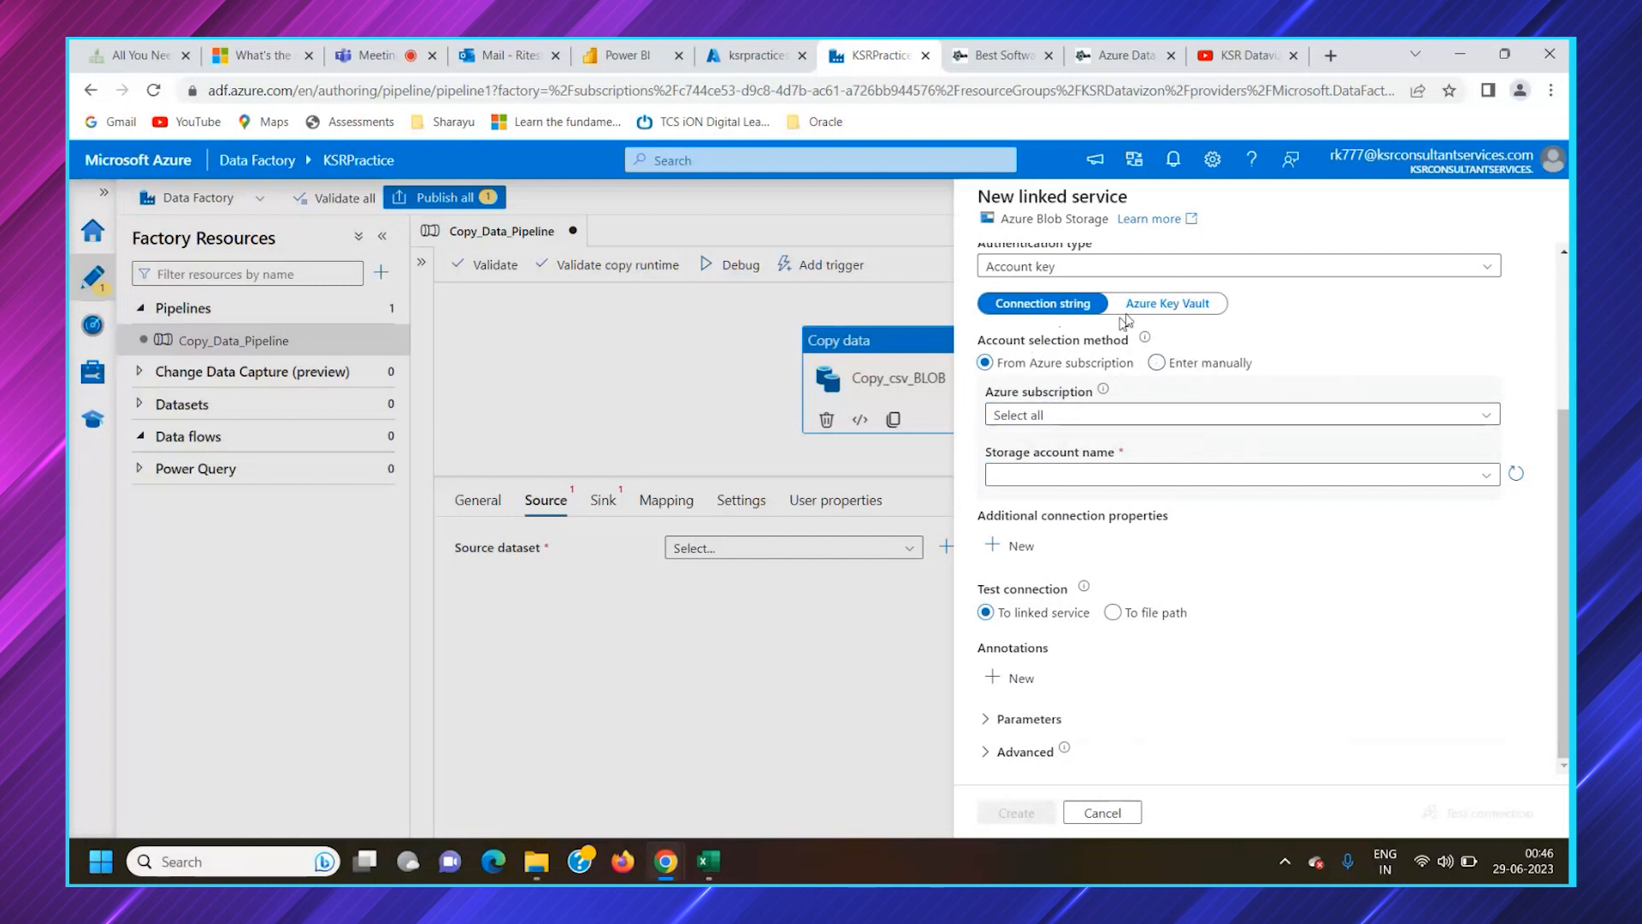
left_click(1170, 304)
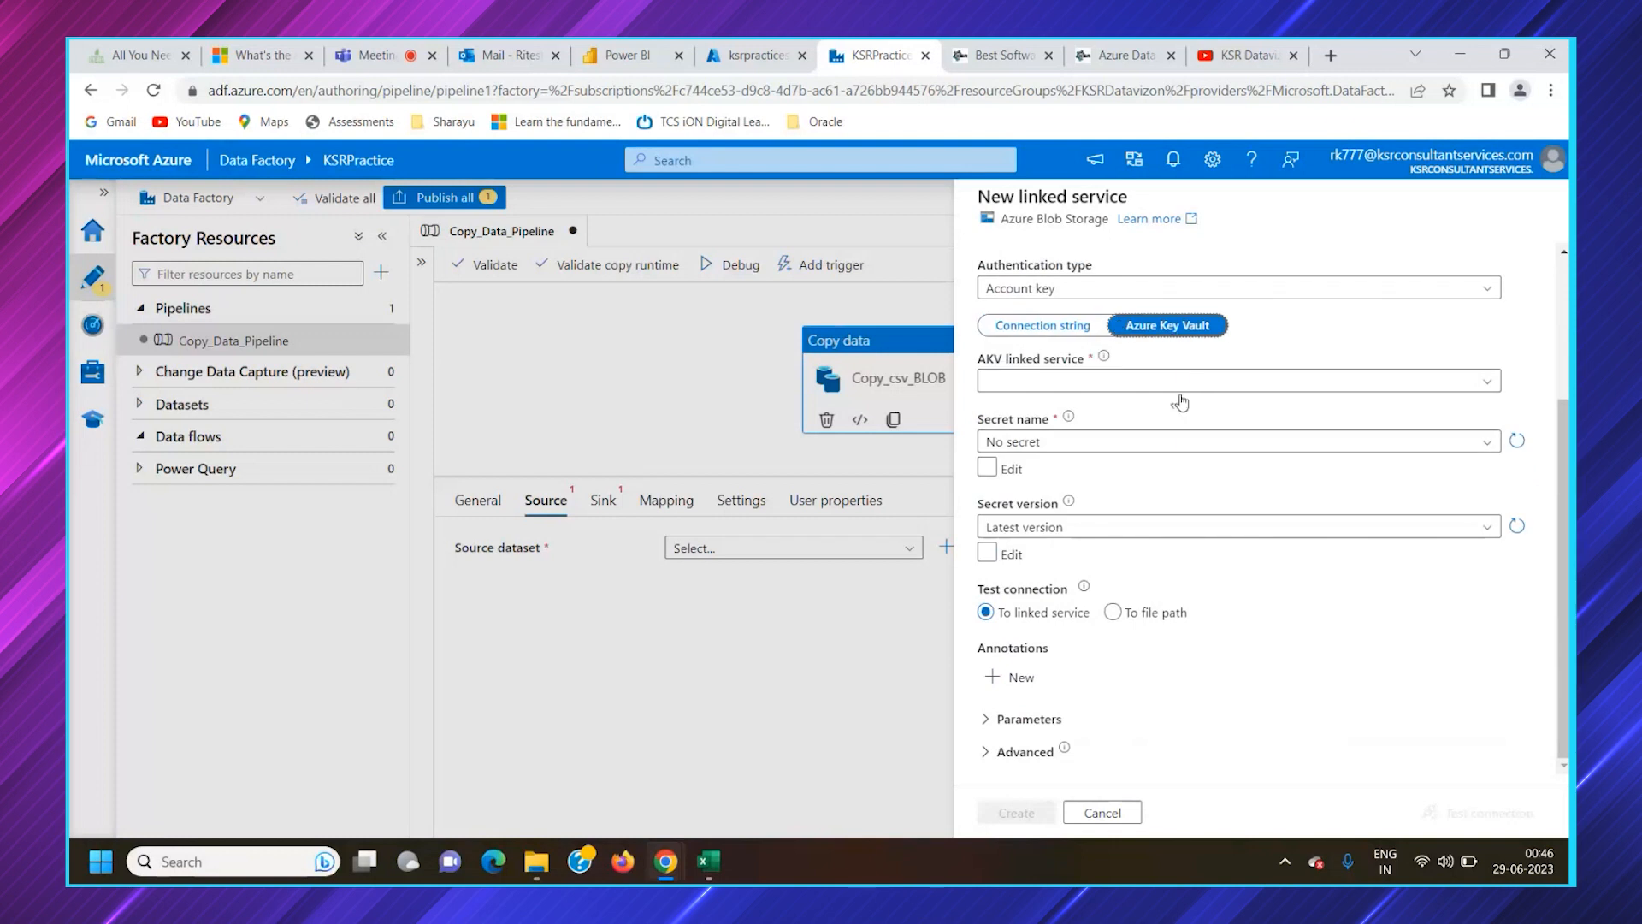
left_click(1057, 384)
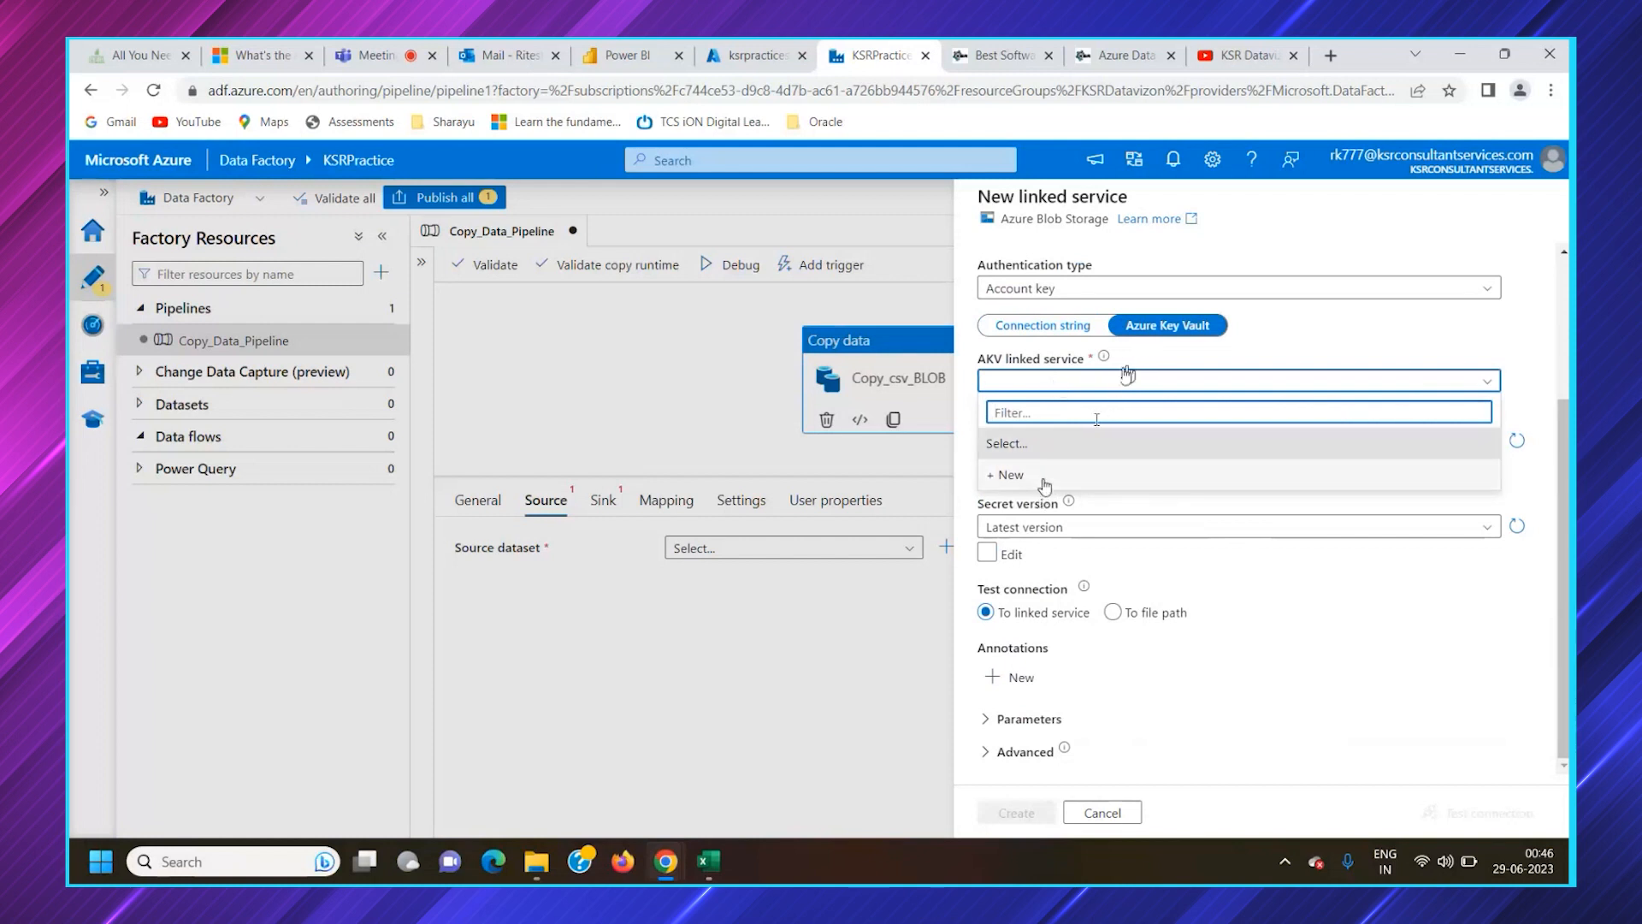
left_click(1137, 332)
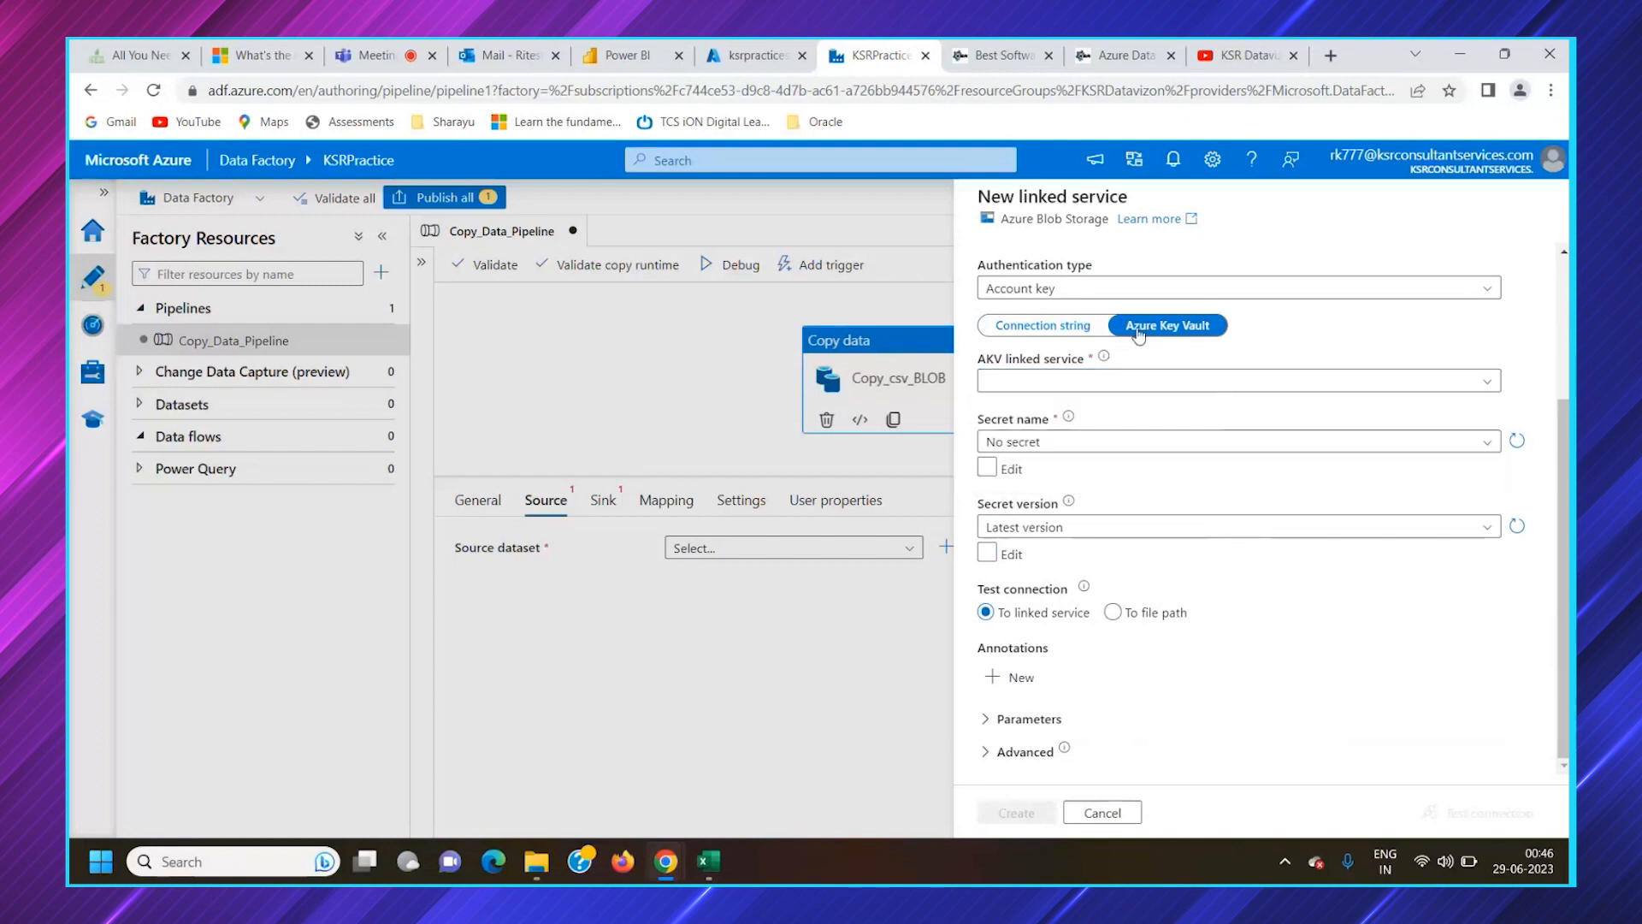
left_click(1036, 330)
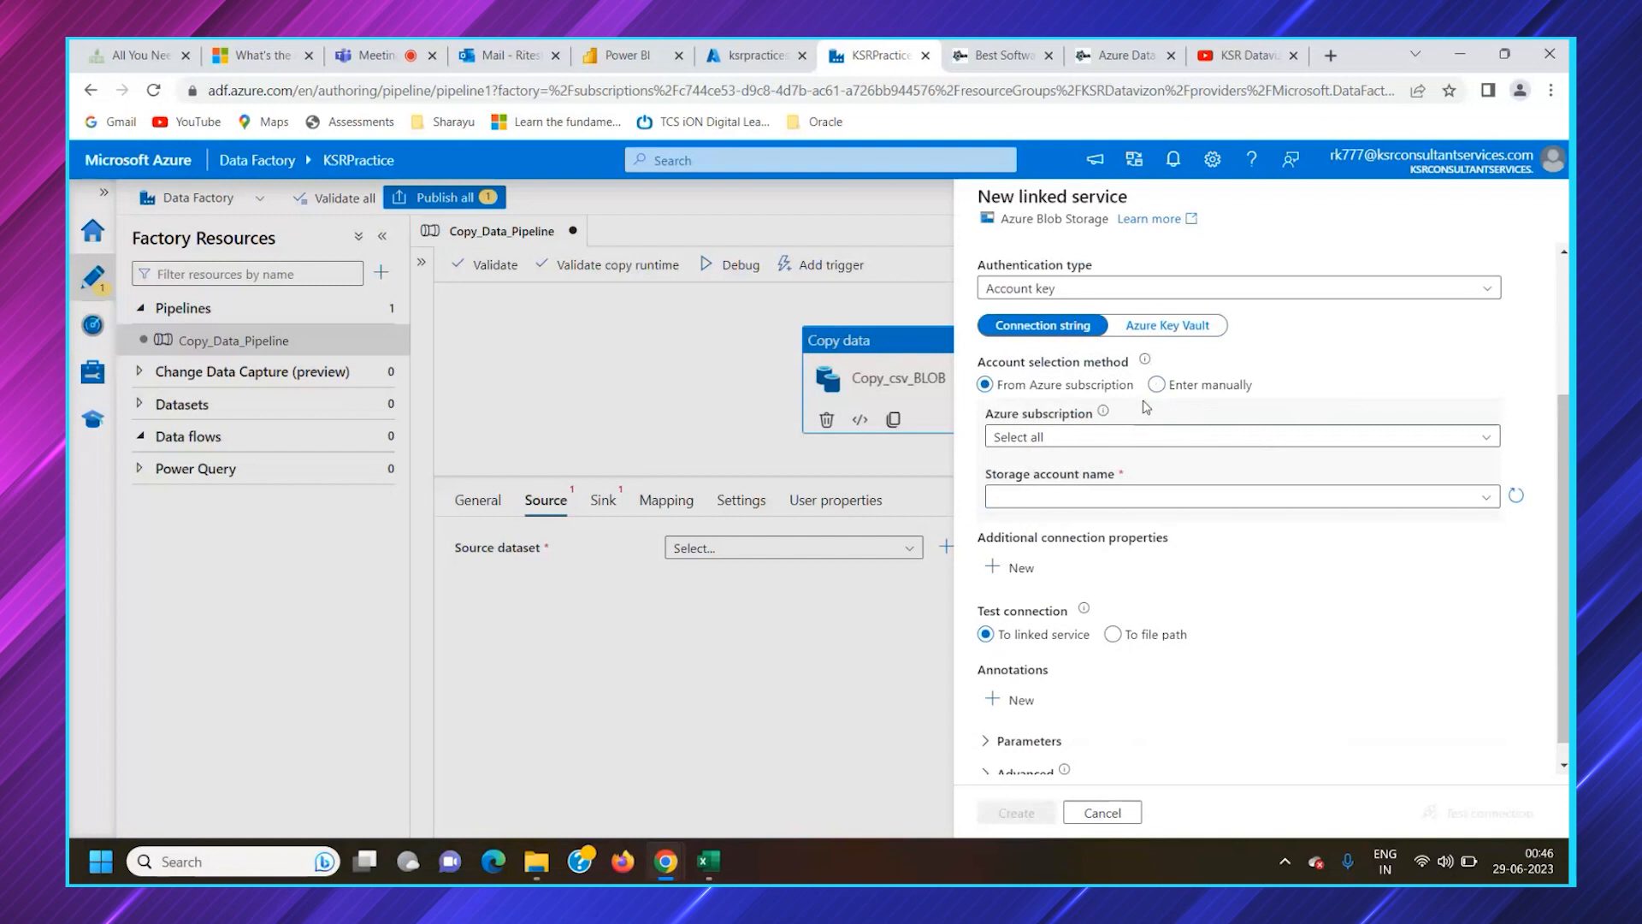
Choose the Free Trial subscription and the ksrpracticestorage account for the linked service, and test the connection
left_click(1075, 438)
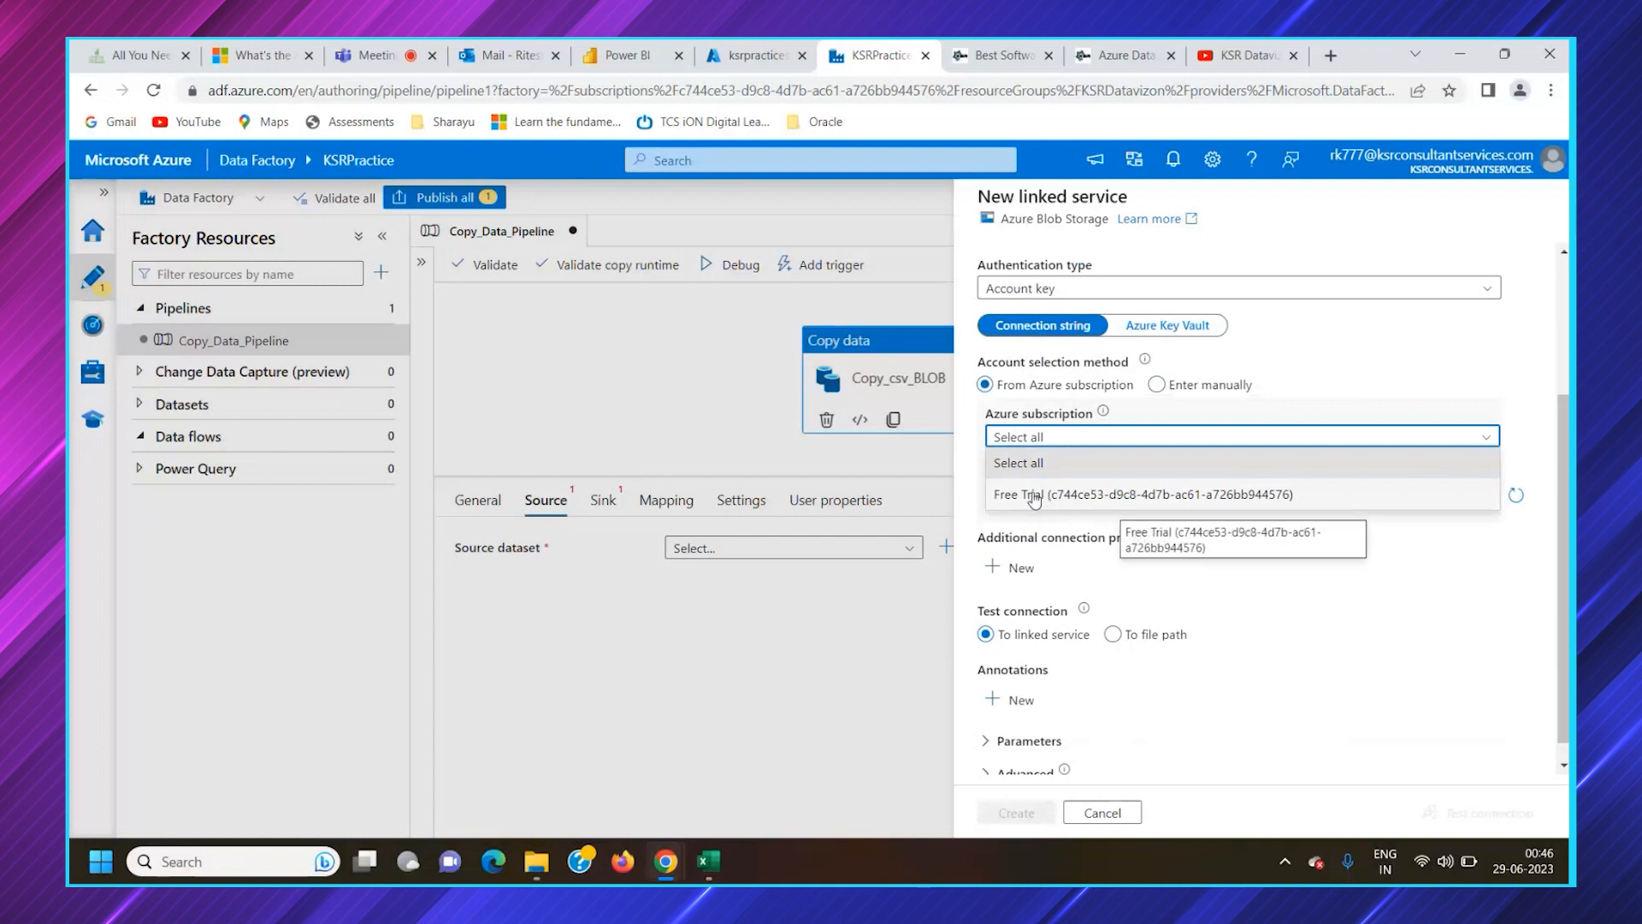
left_click(1034, 496)
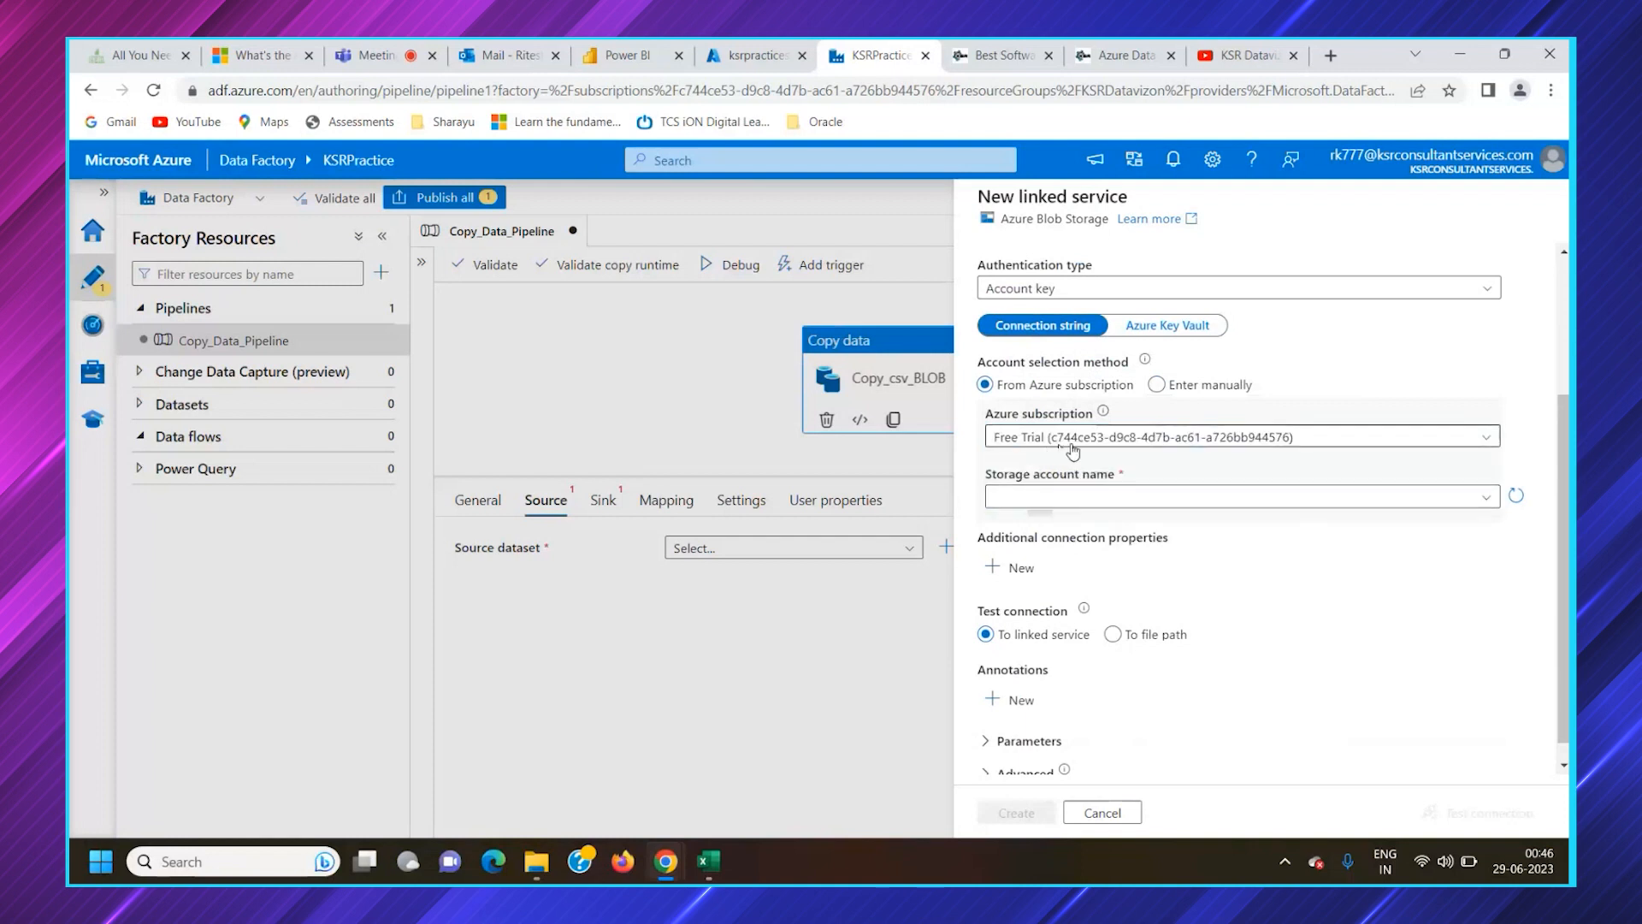
left_click(1045, 499)
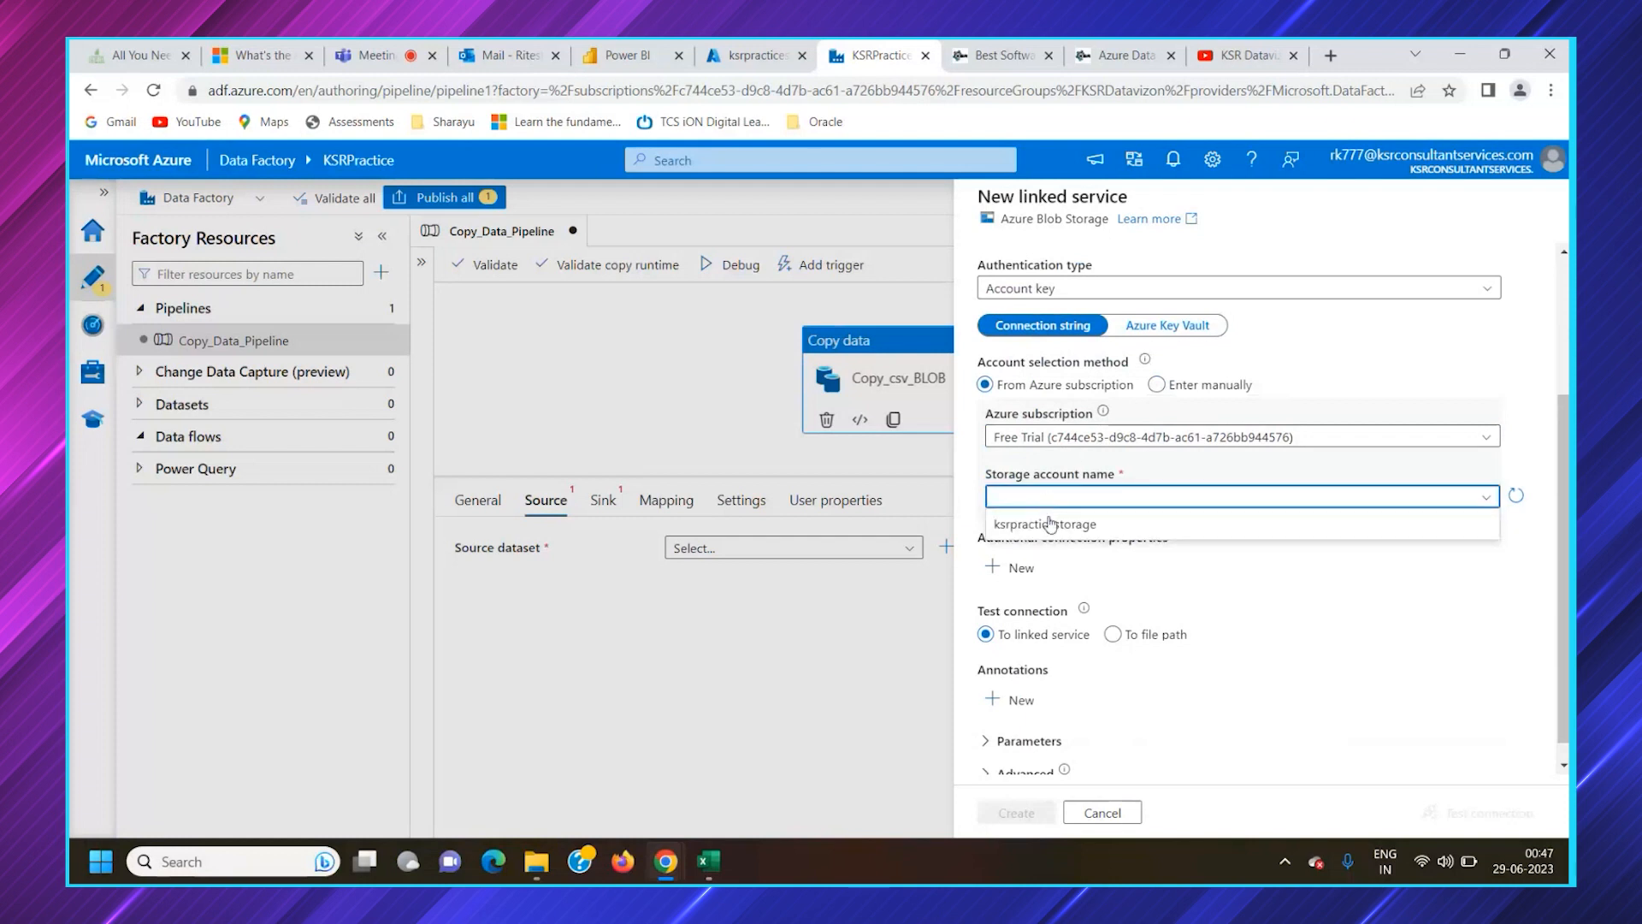
left_click(1052, 525)
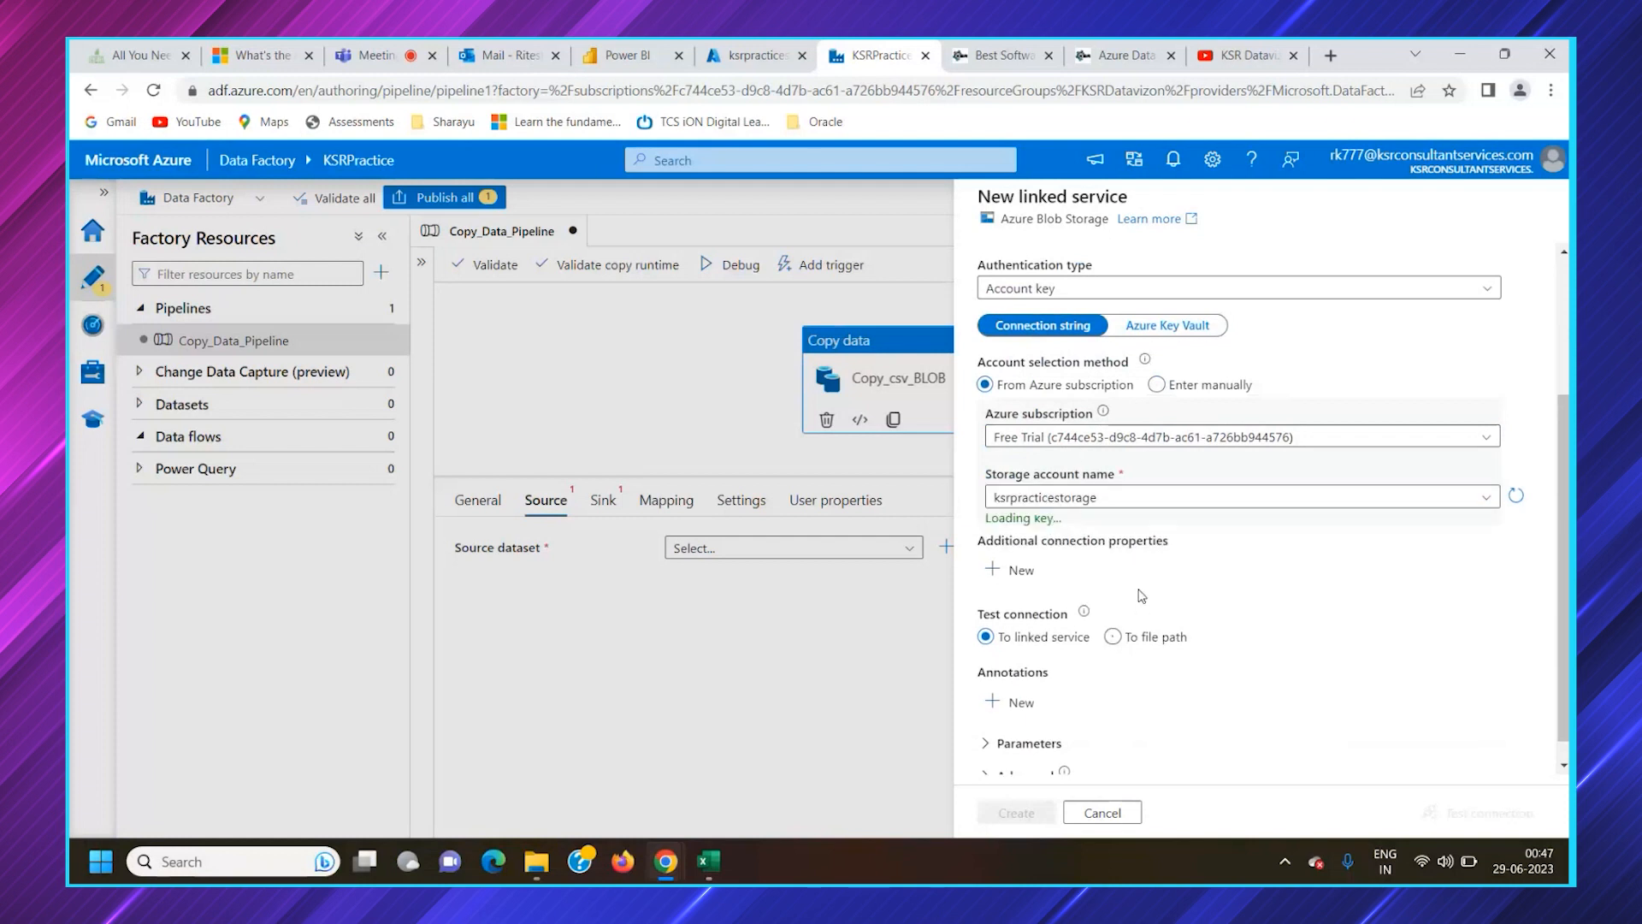
scroll(1097, 561, "down", 1)
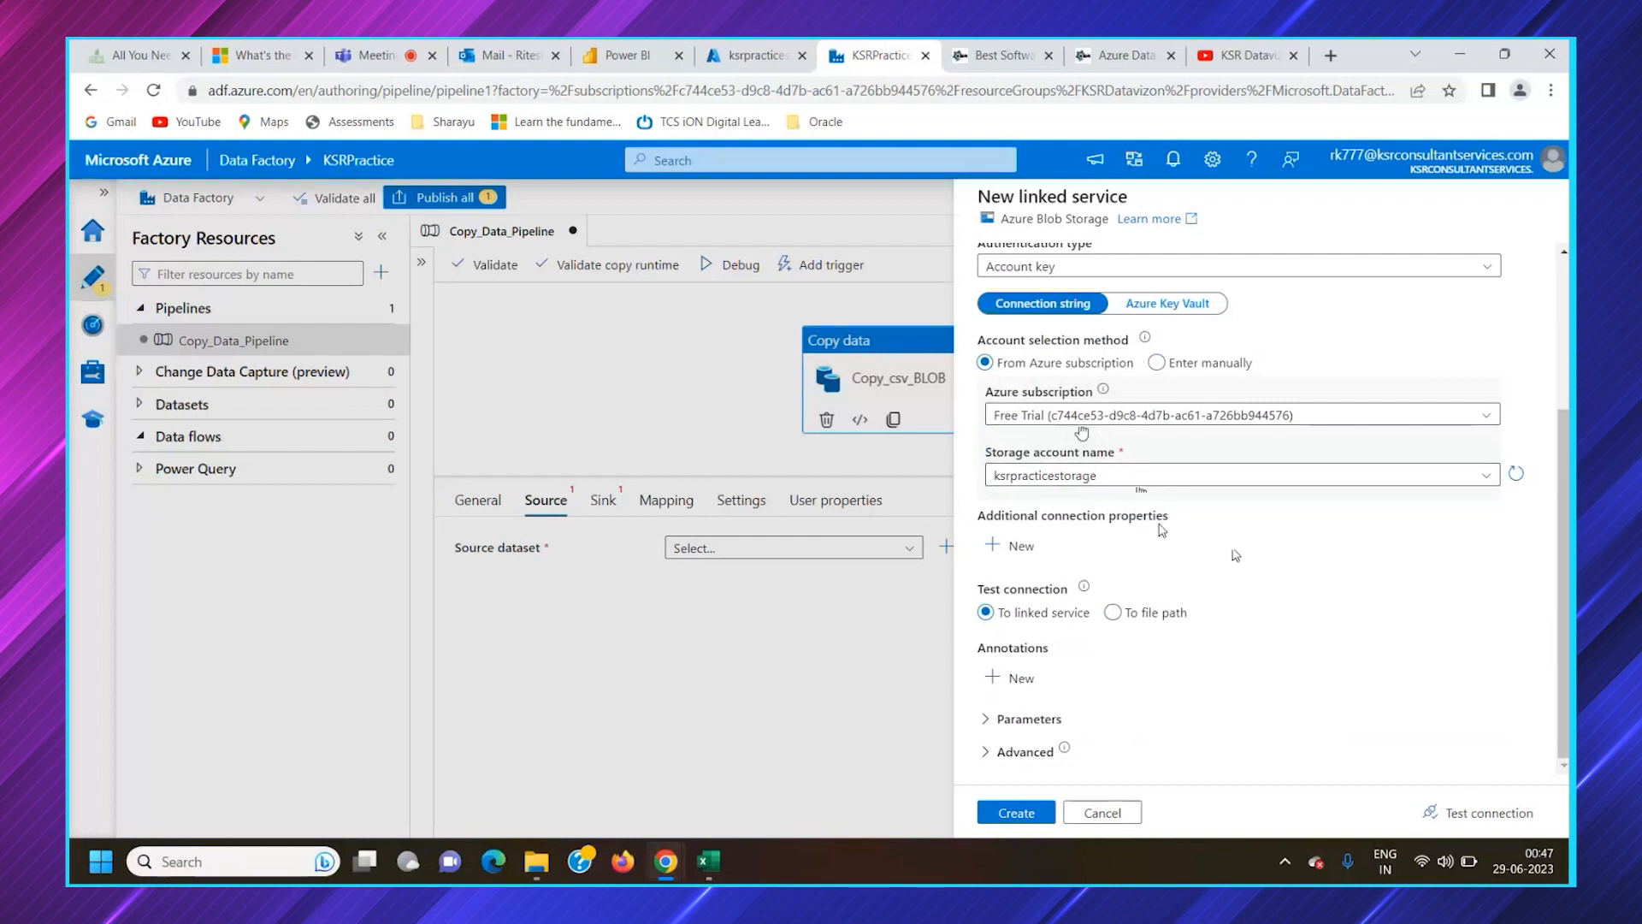
left_click(1468, 819)
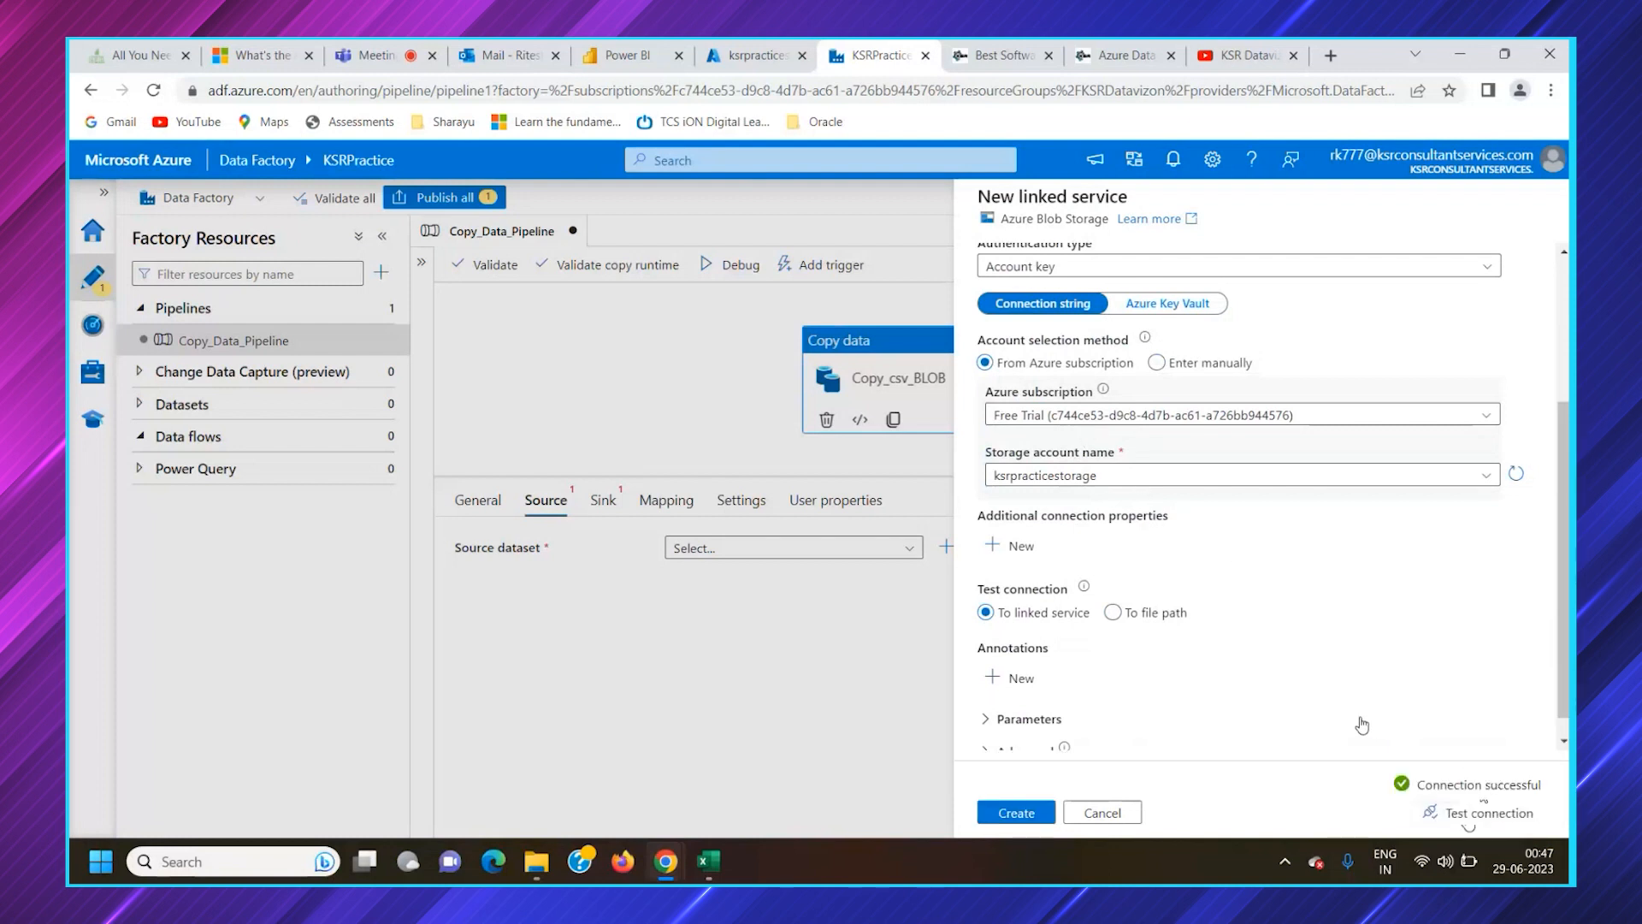
Switch account selection to manual entry and fill in the storage account name ksrpracticestorage, copied from the Azure portal
left_click(1157, 363)
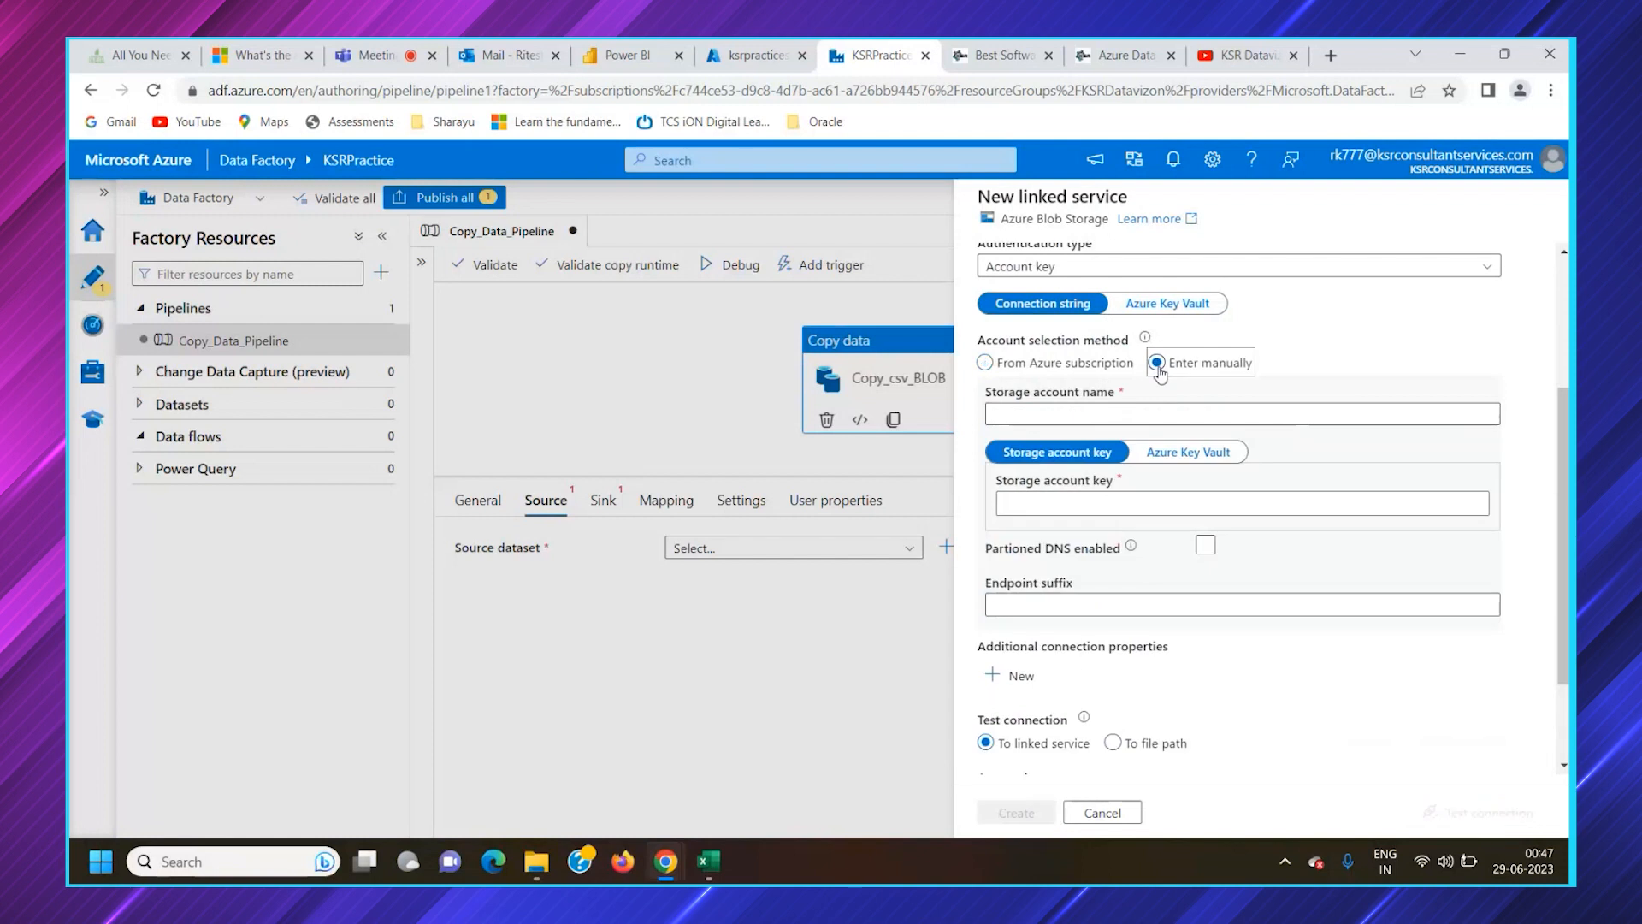
left_click(1092, 419)
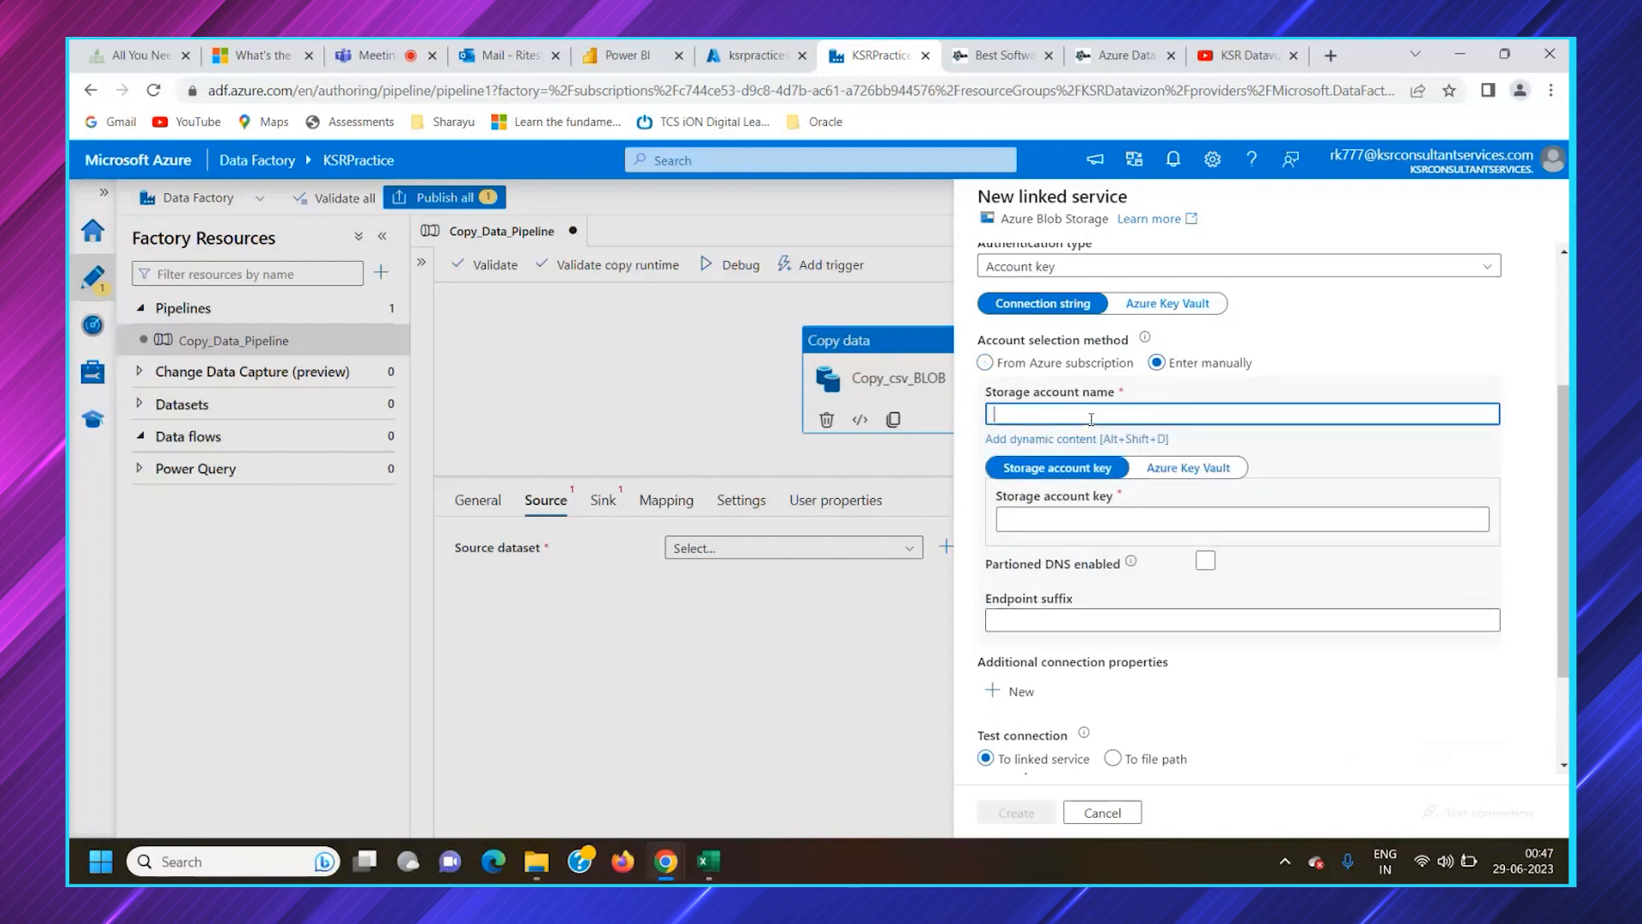
left_click(758, 55)
left_click_drag(320, 234, 115, 243)
key("ctrl+c")
left_click(845, 53)
key("ctrl+v")
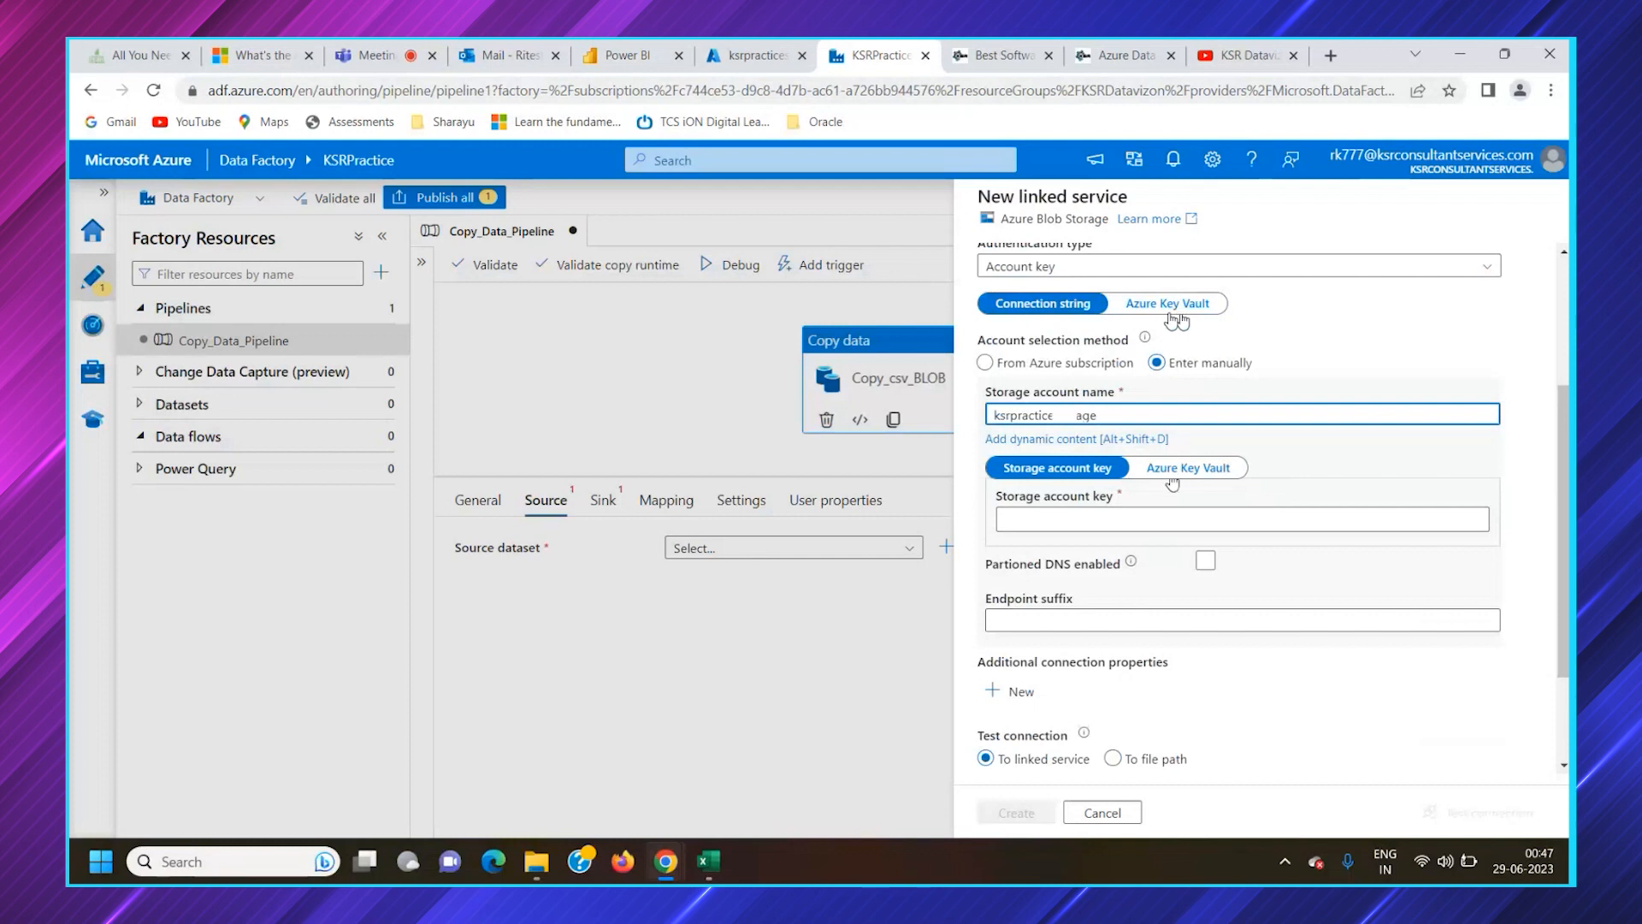
Look at the Azure Key Vault option for the manually entered account and return to Storage account key
left_click(1066, 522)
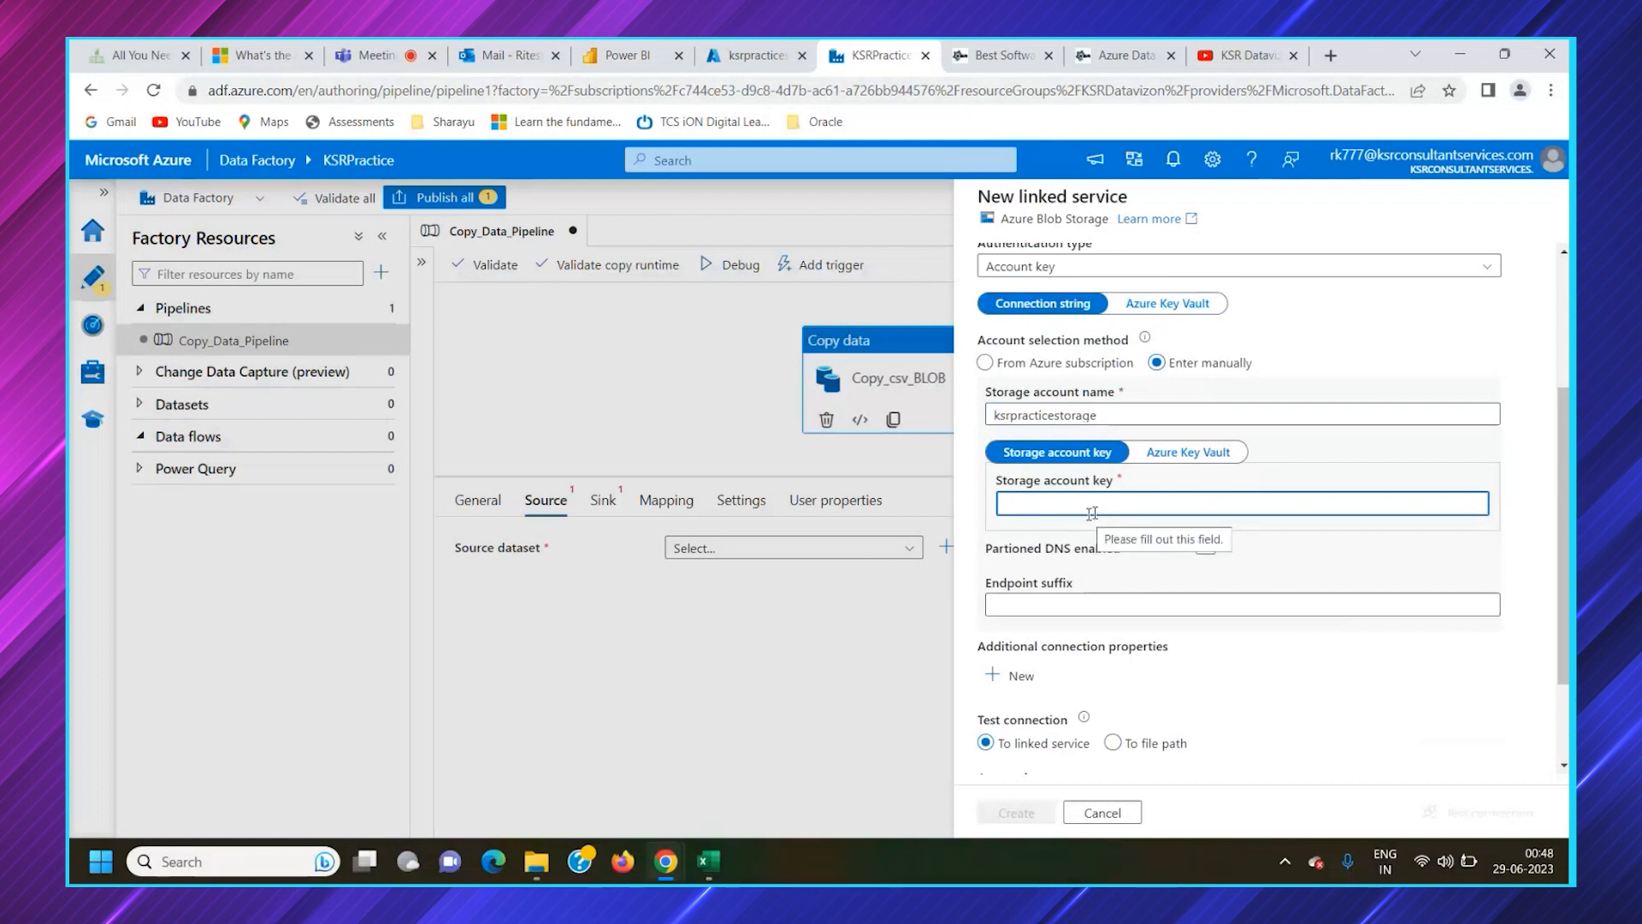
left_click(1184, 453)
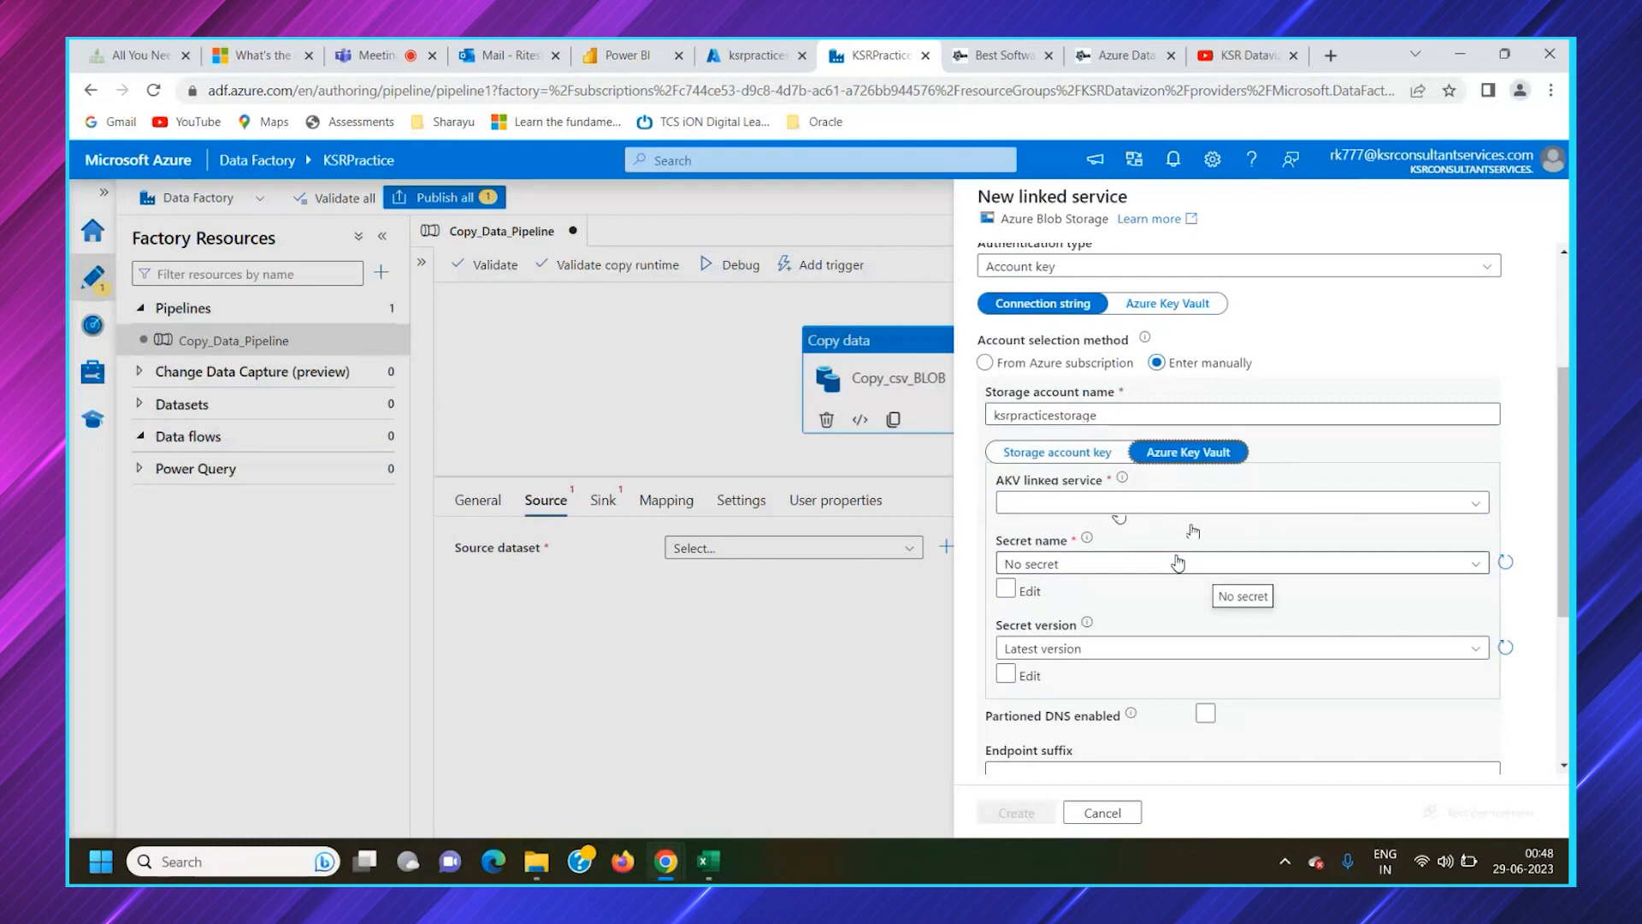
left_click(1093, 453)
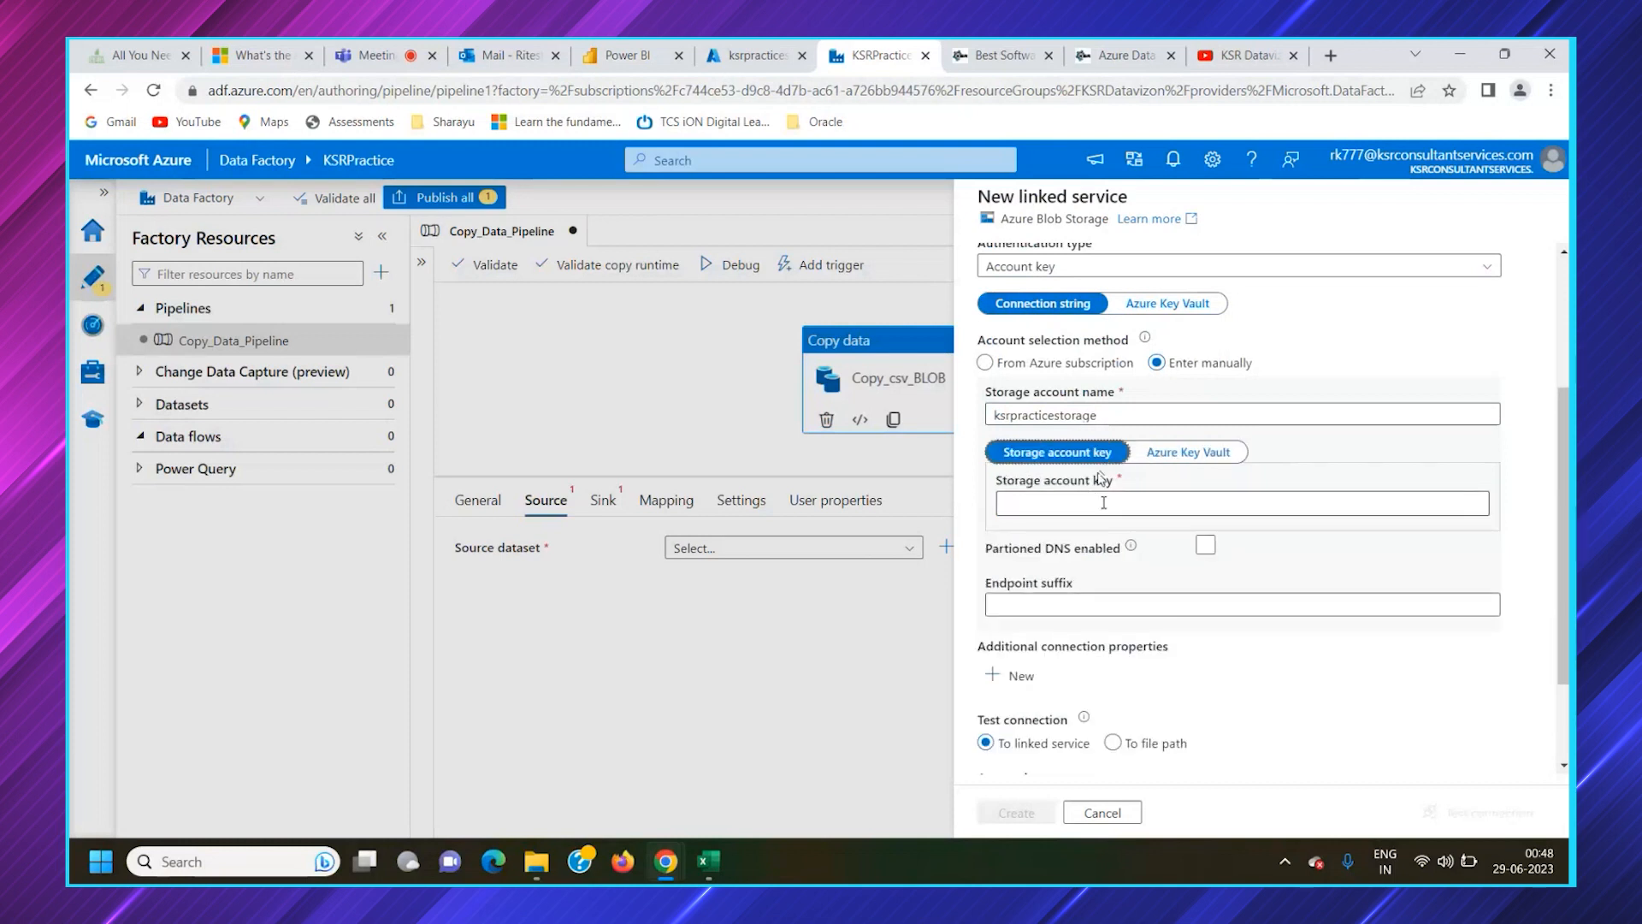
Copy the key1 access key of ksrpracticestorage from the Azure portal, paste it as the Data Factory storage account key, and test the connection
left_click(1086, 505)
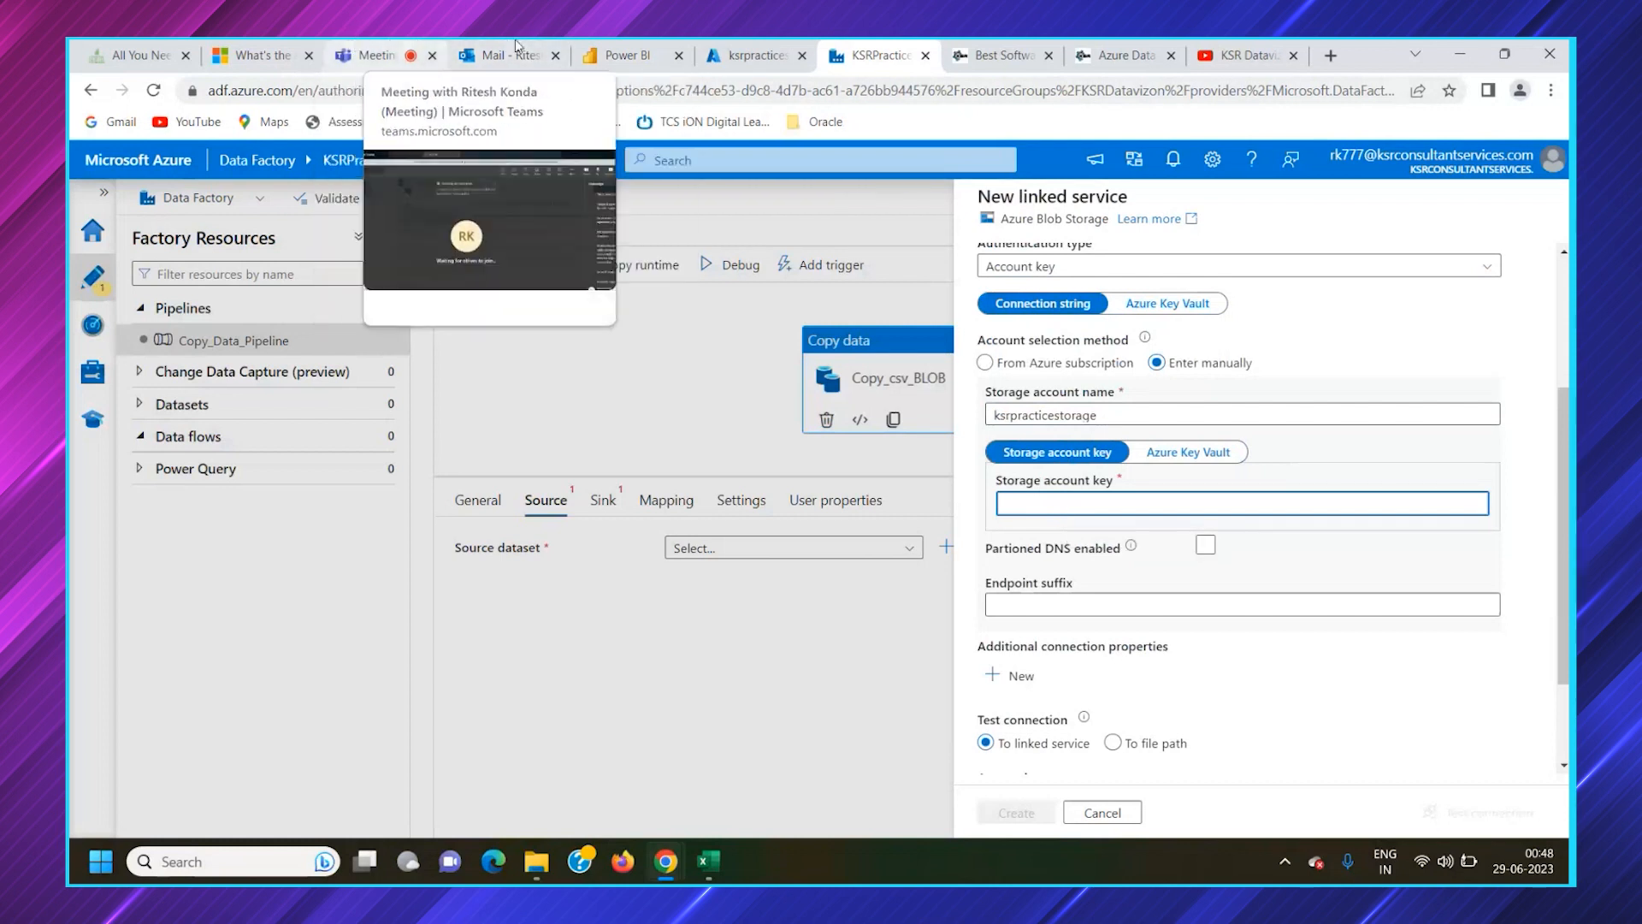
left_click(745, 55)
scroll(205, 547, "down", 3)
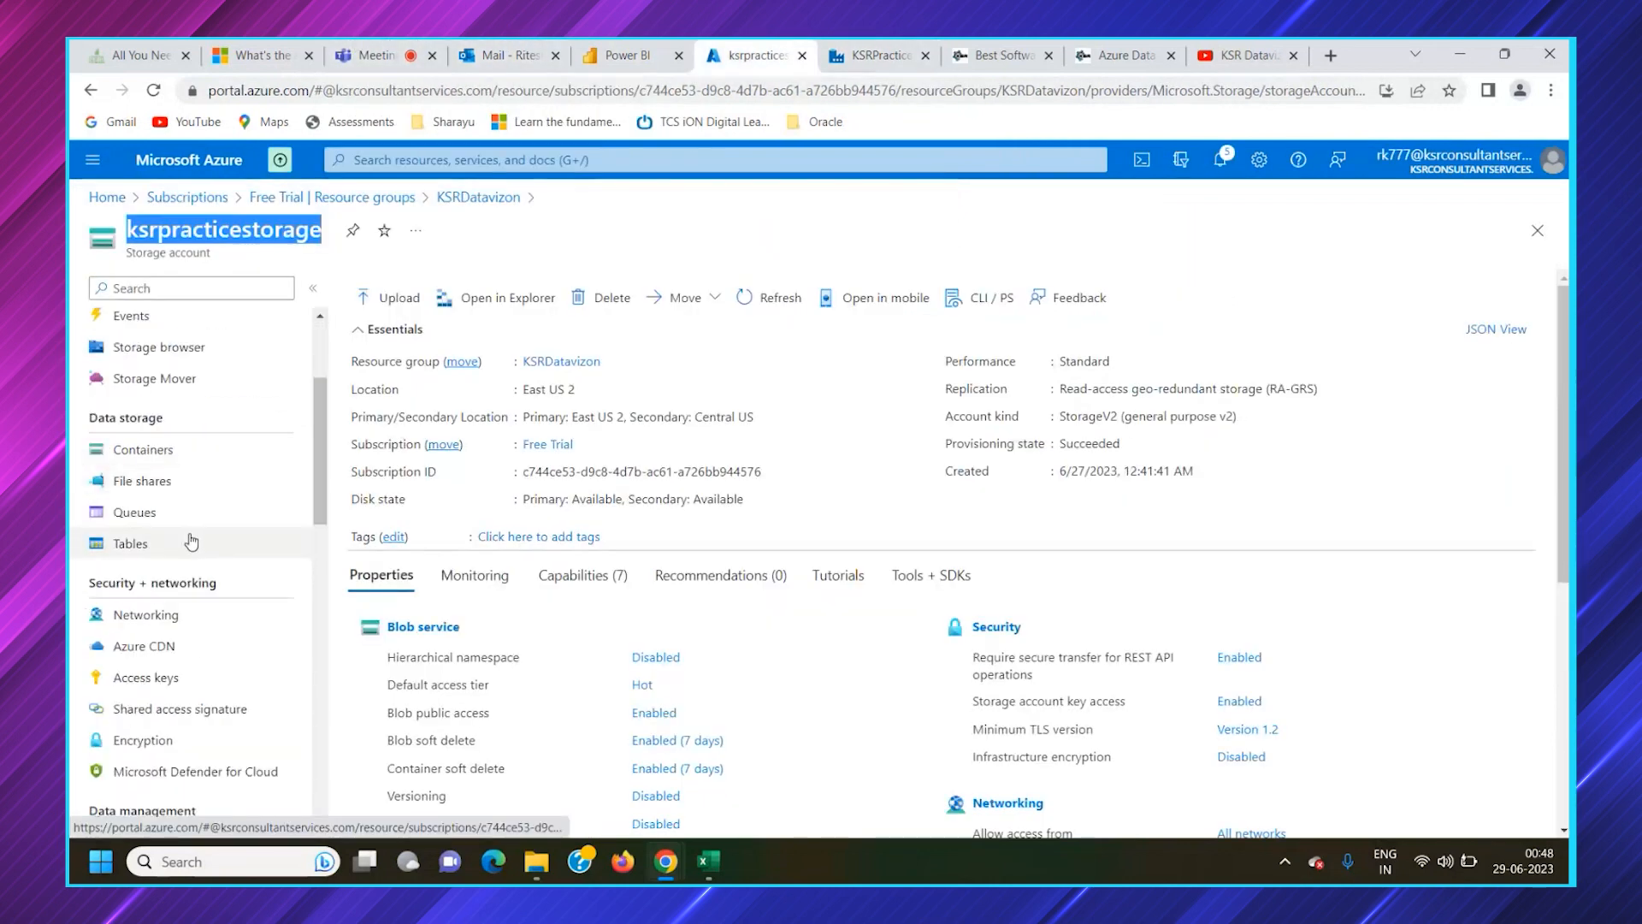
scroll(191, 534, "down", 3)
left_click(154, 387)
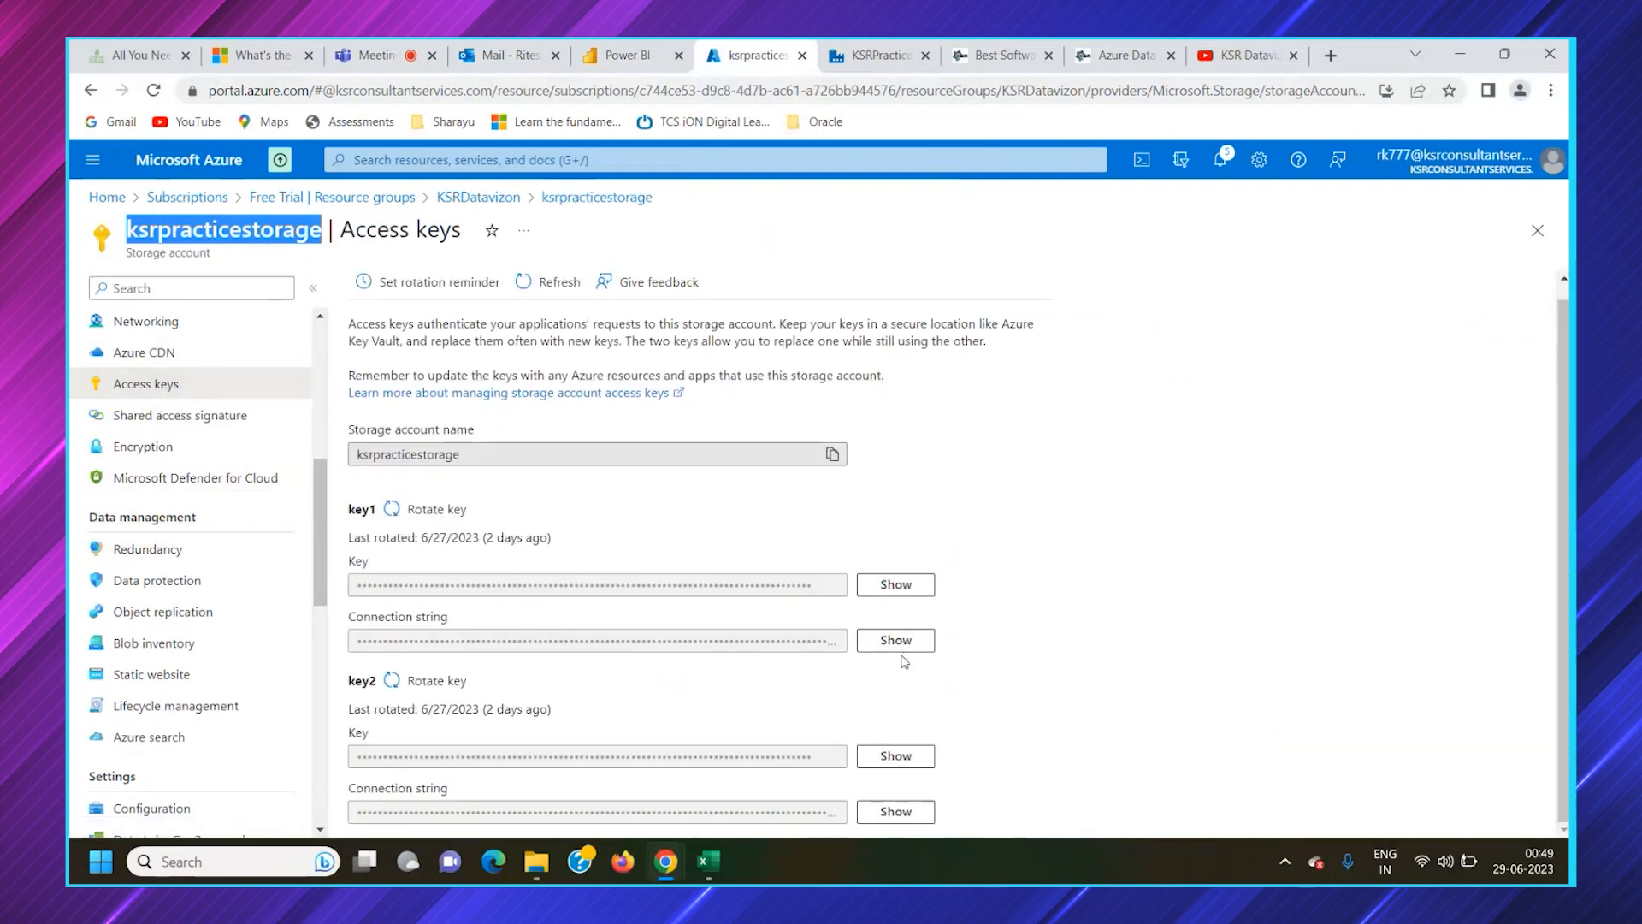
left_click(898, 585)
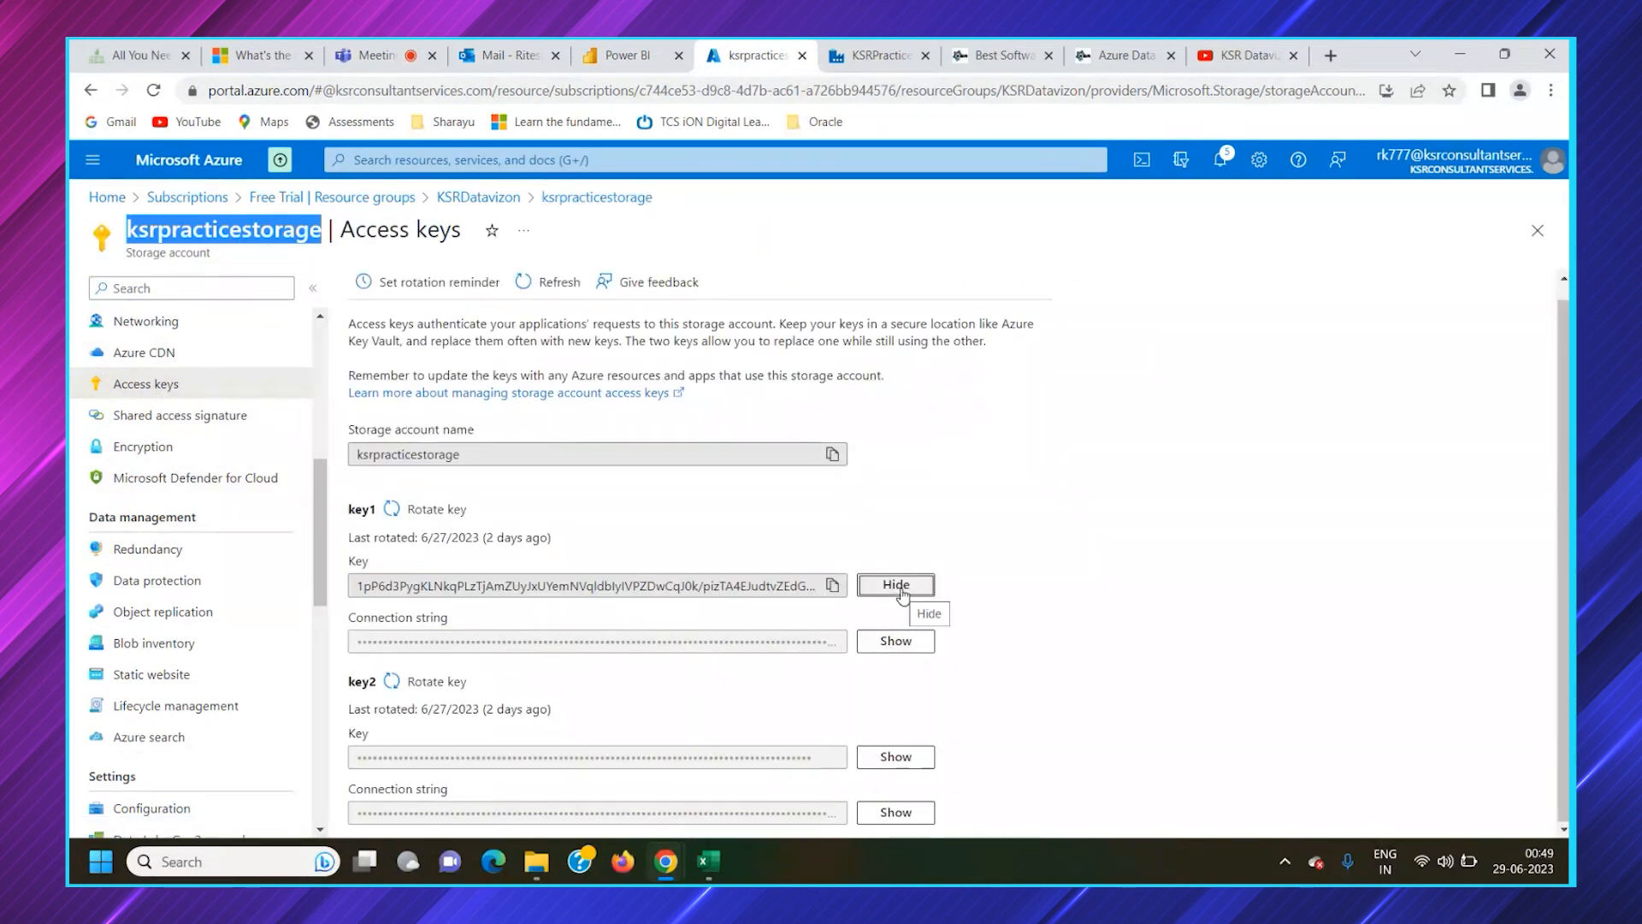
left_click(899, 586)
left_click(895, 641)
left_click(896, 585)
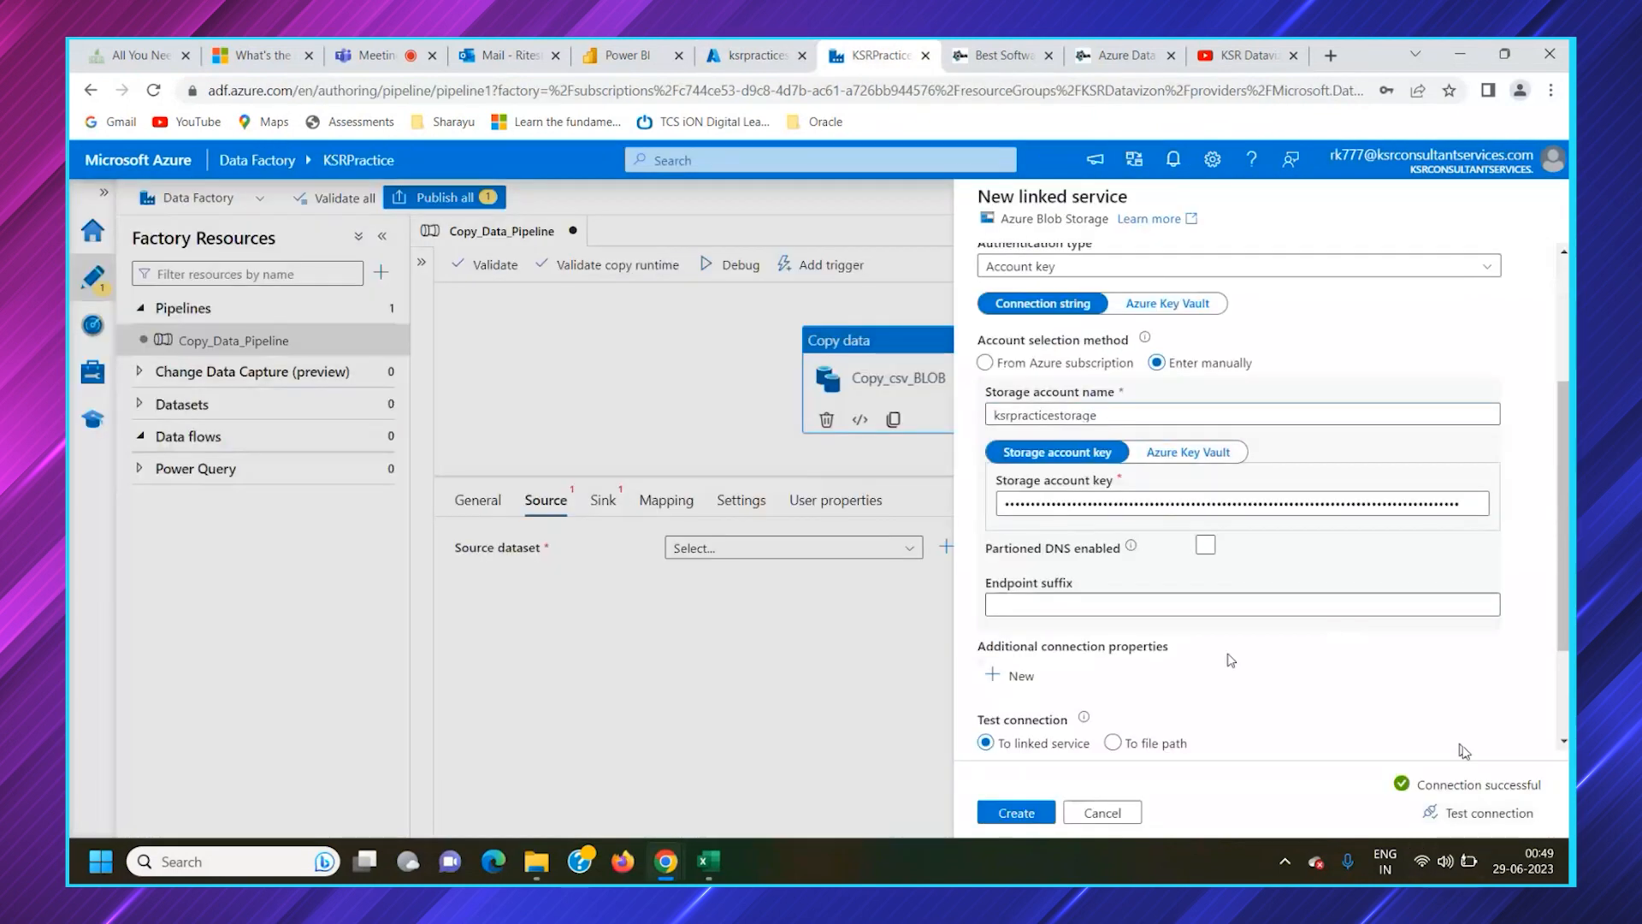
Return to the Azure portal and review where Access keys is found among the ksrpracticestorage account's settings
left_click(744, 55)
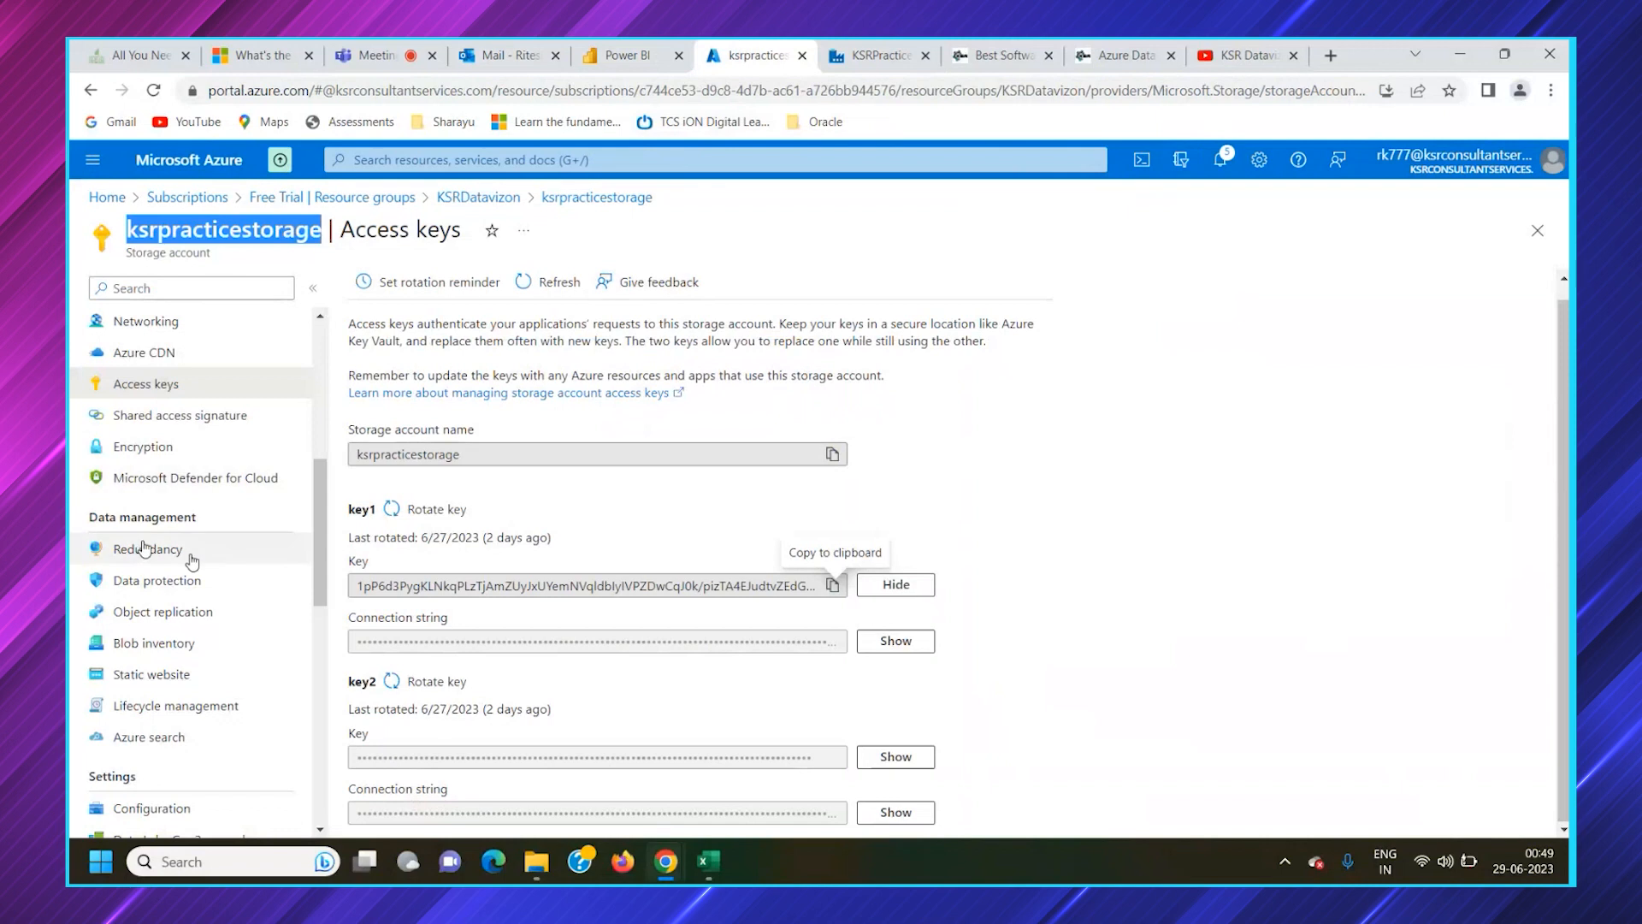
scroll(191, 561, "up", 6)
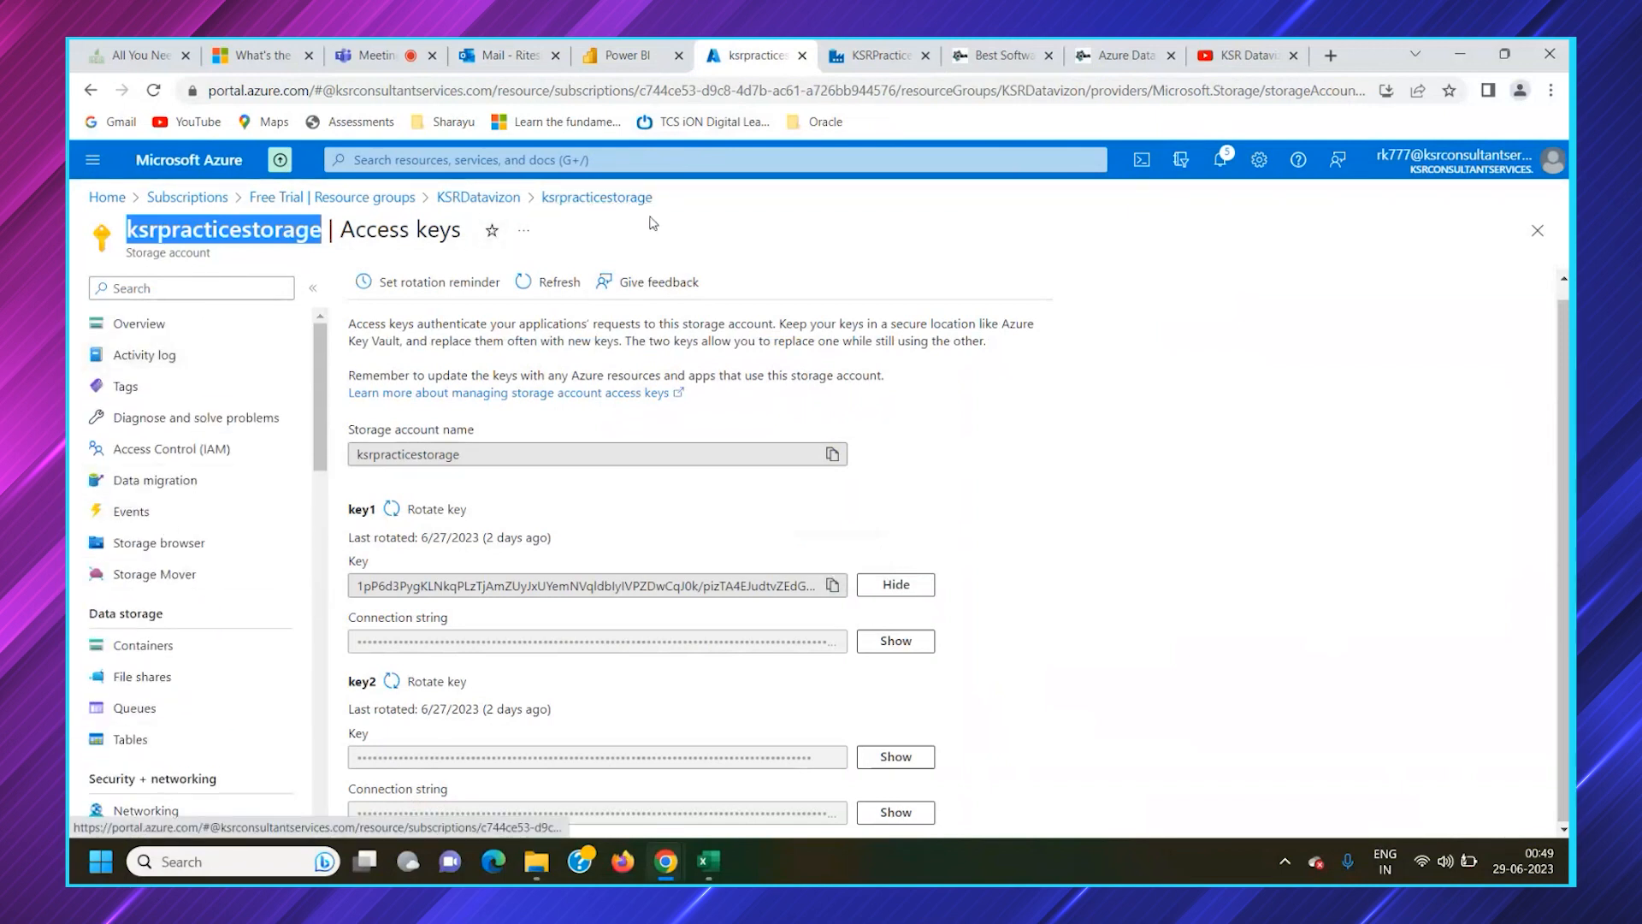
scroll(193, 732, "down", 3)
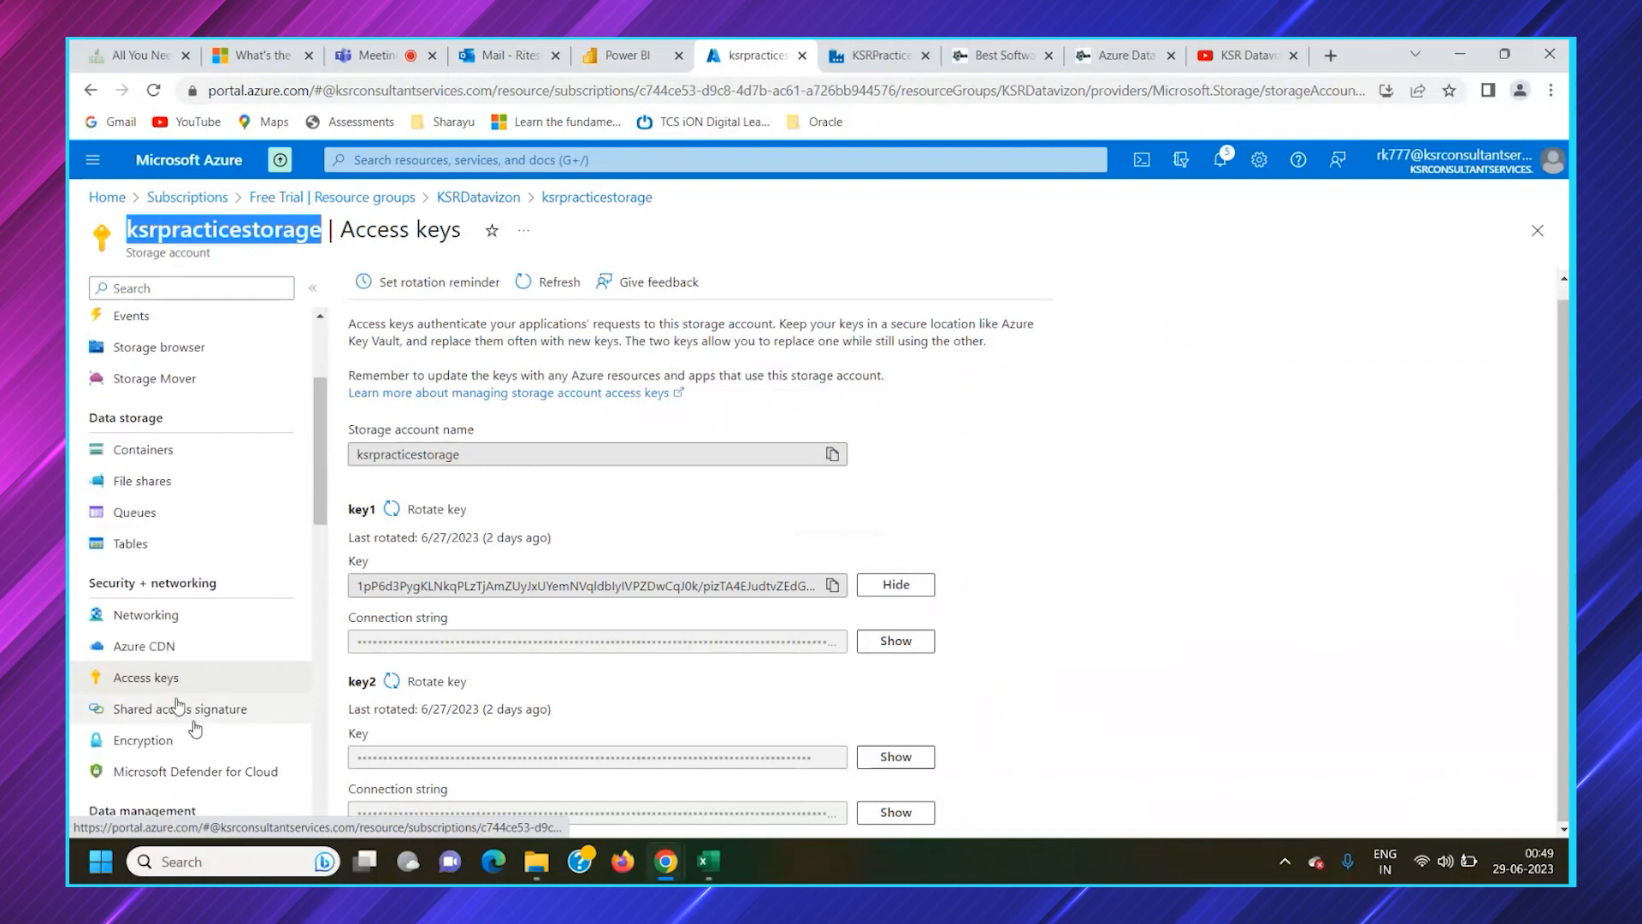
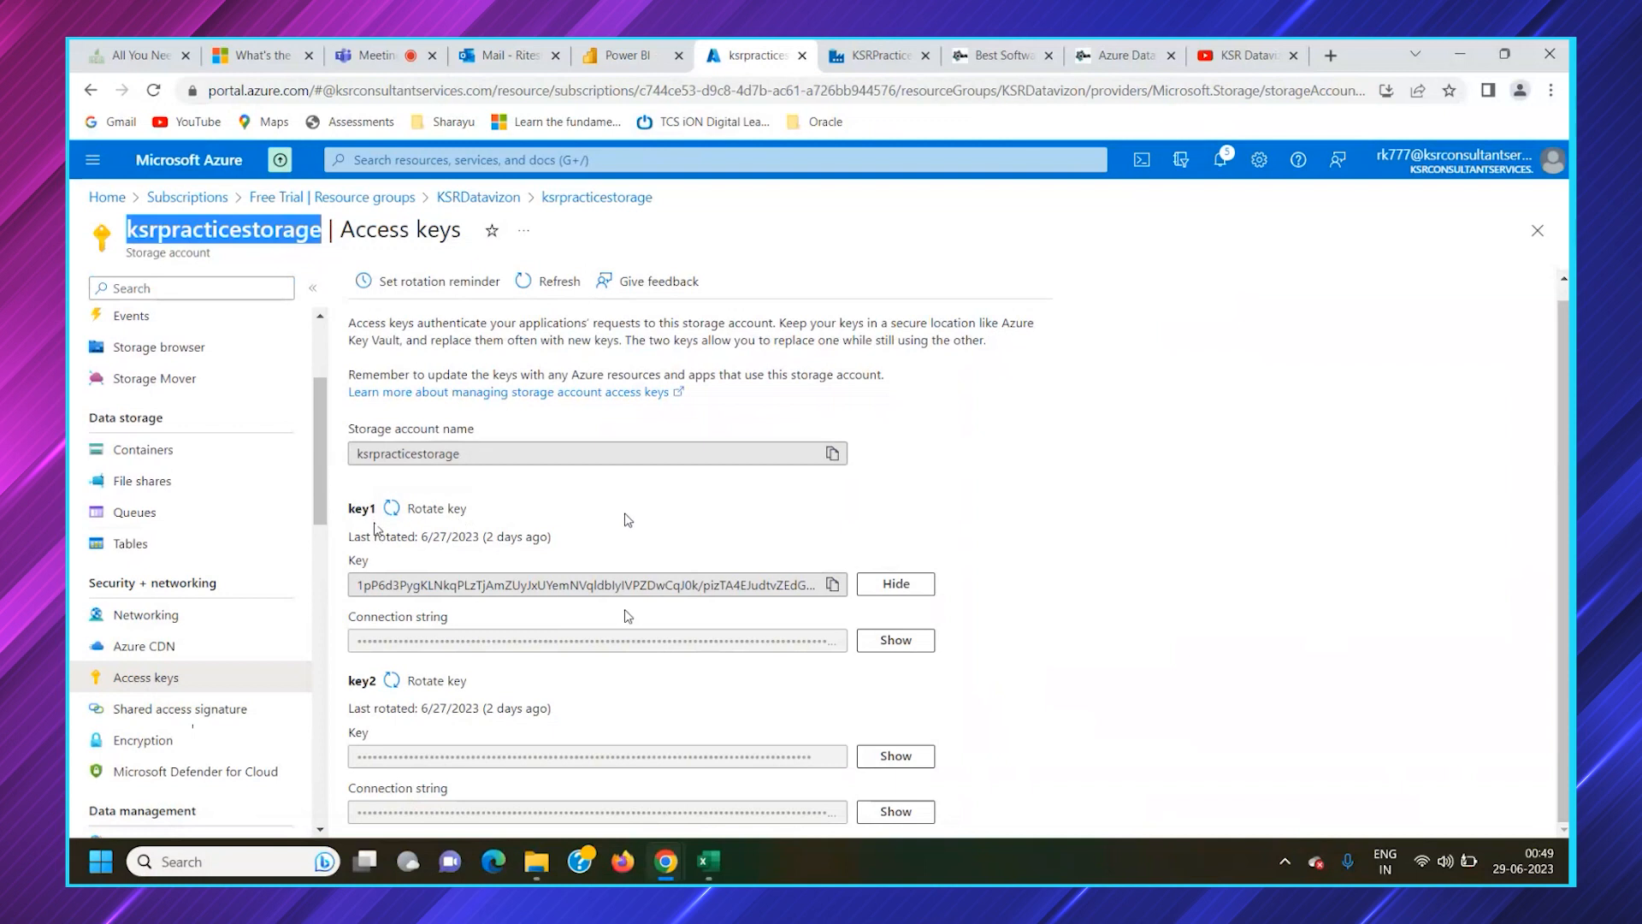
Copy the key2 access key of ksrpracticestorage from the Azure portal and paste it as the Data Factory storage account key
left_click(832, 587)
left_click(867, 759)
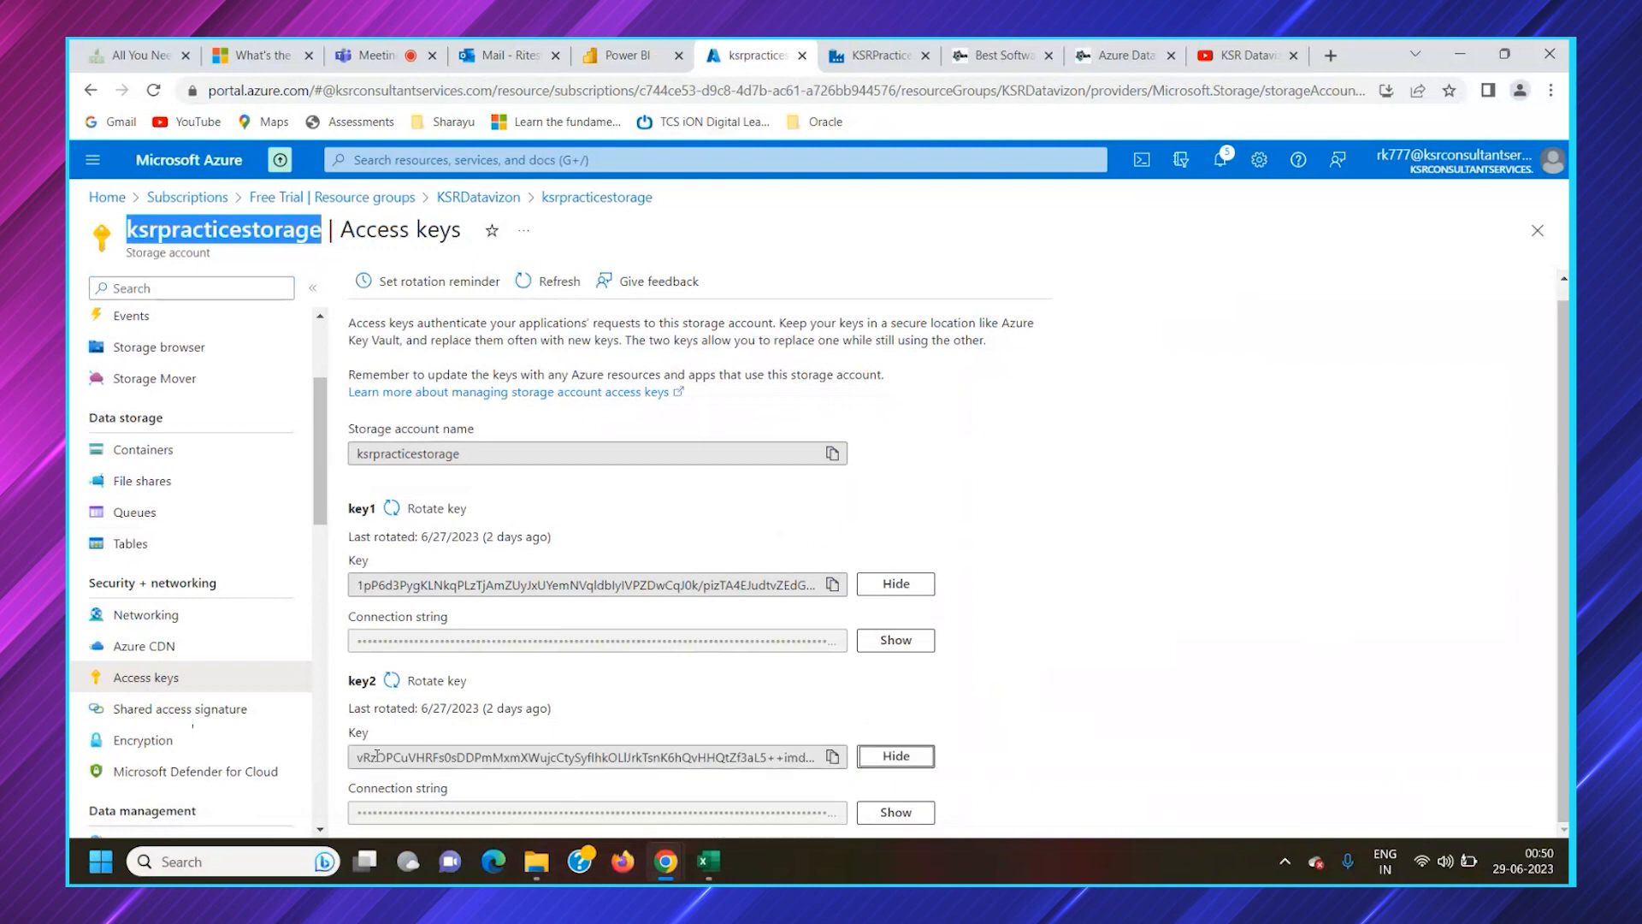
left_click(836, 766)
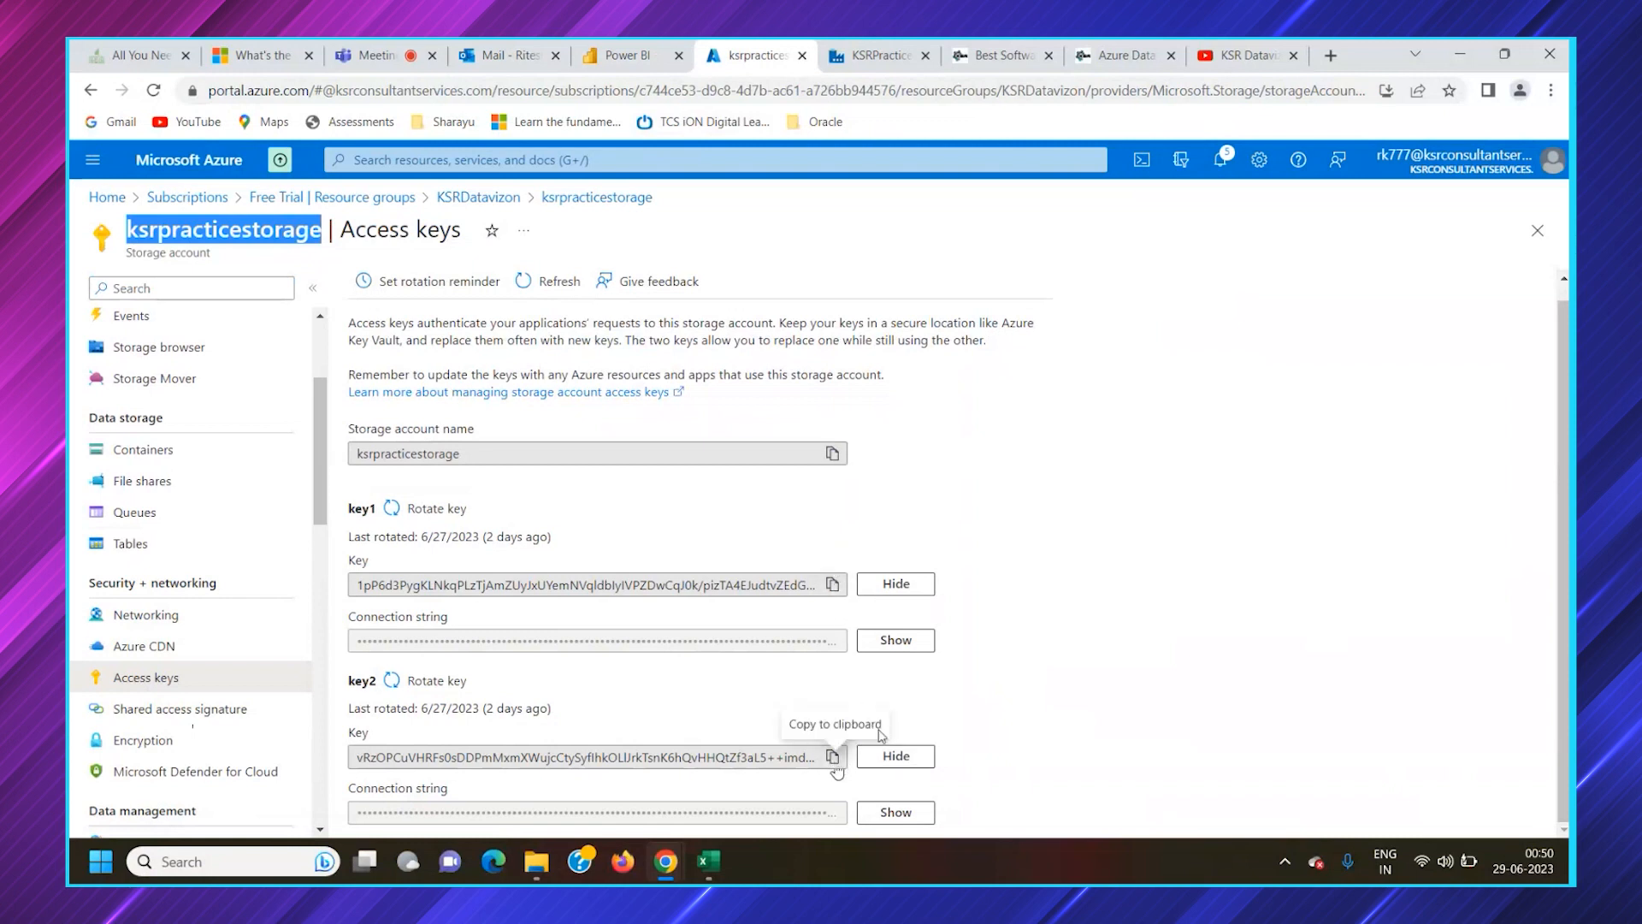
left_click(881, 55)
left_click(1287, 502)
key("ctrl+v")
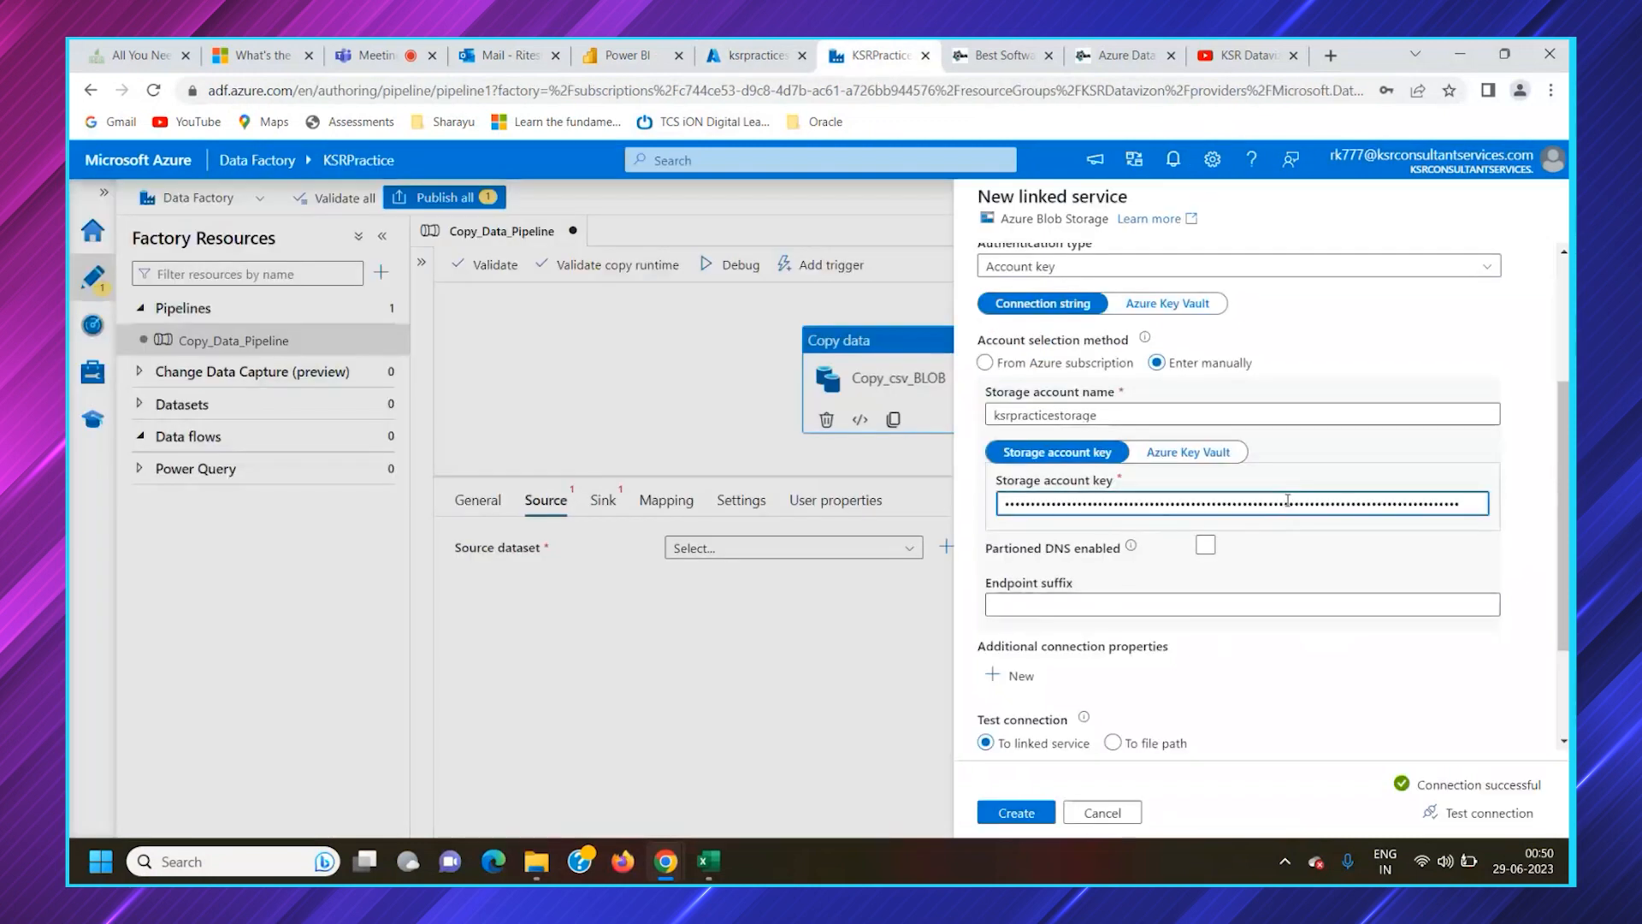
key("ctrl+a")
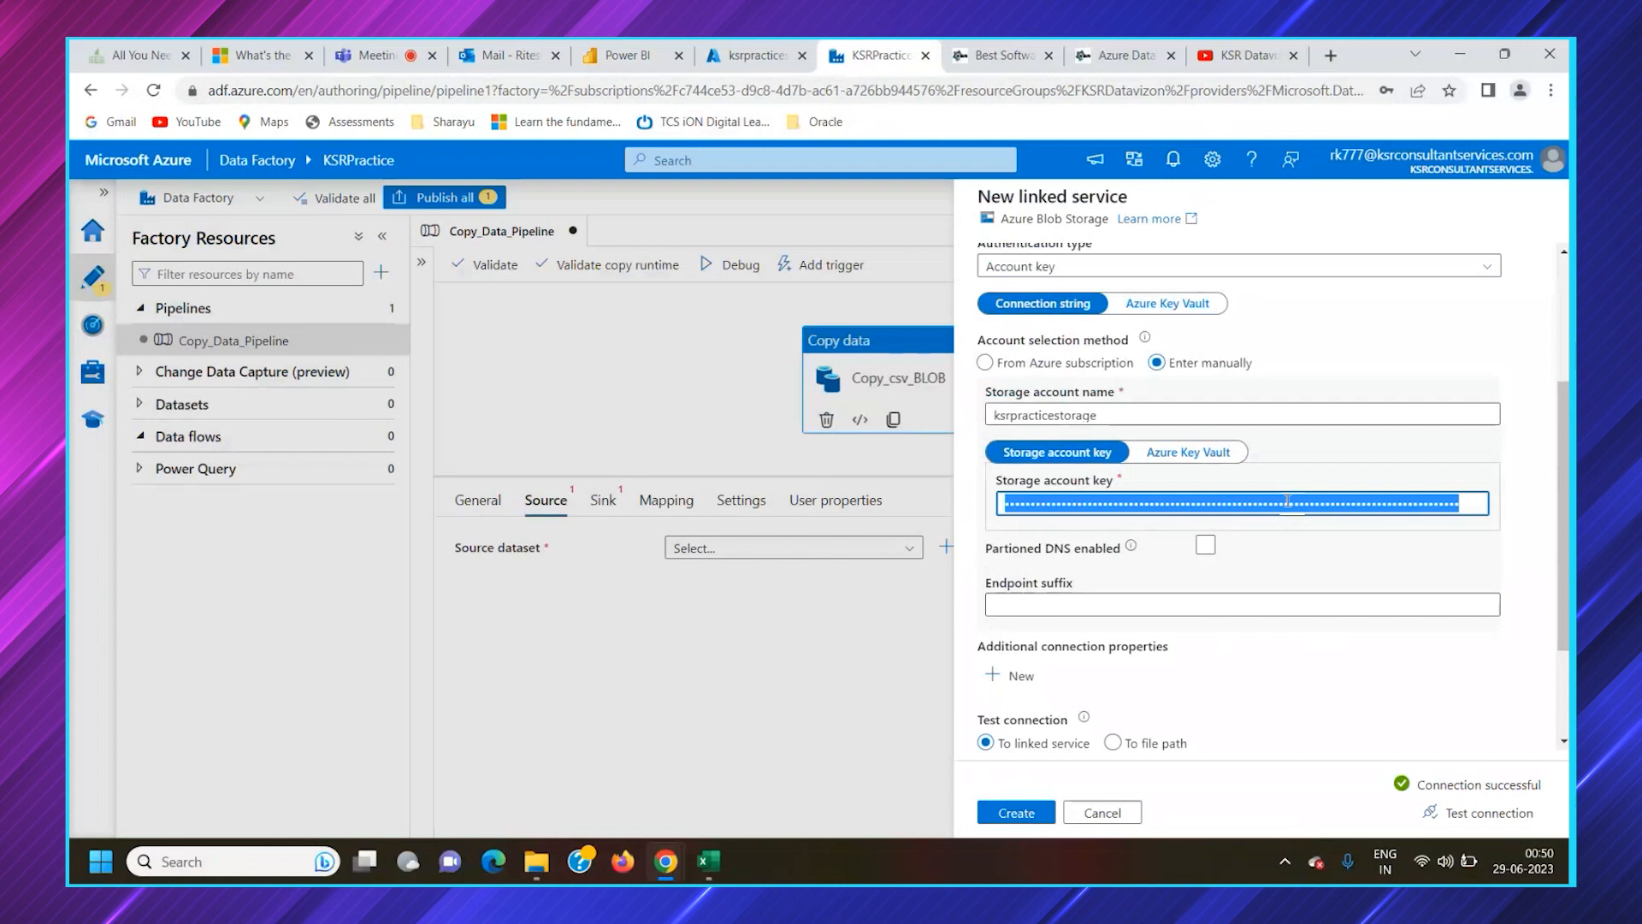
left_click(1398, 751)
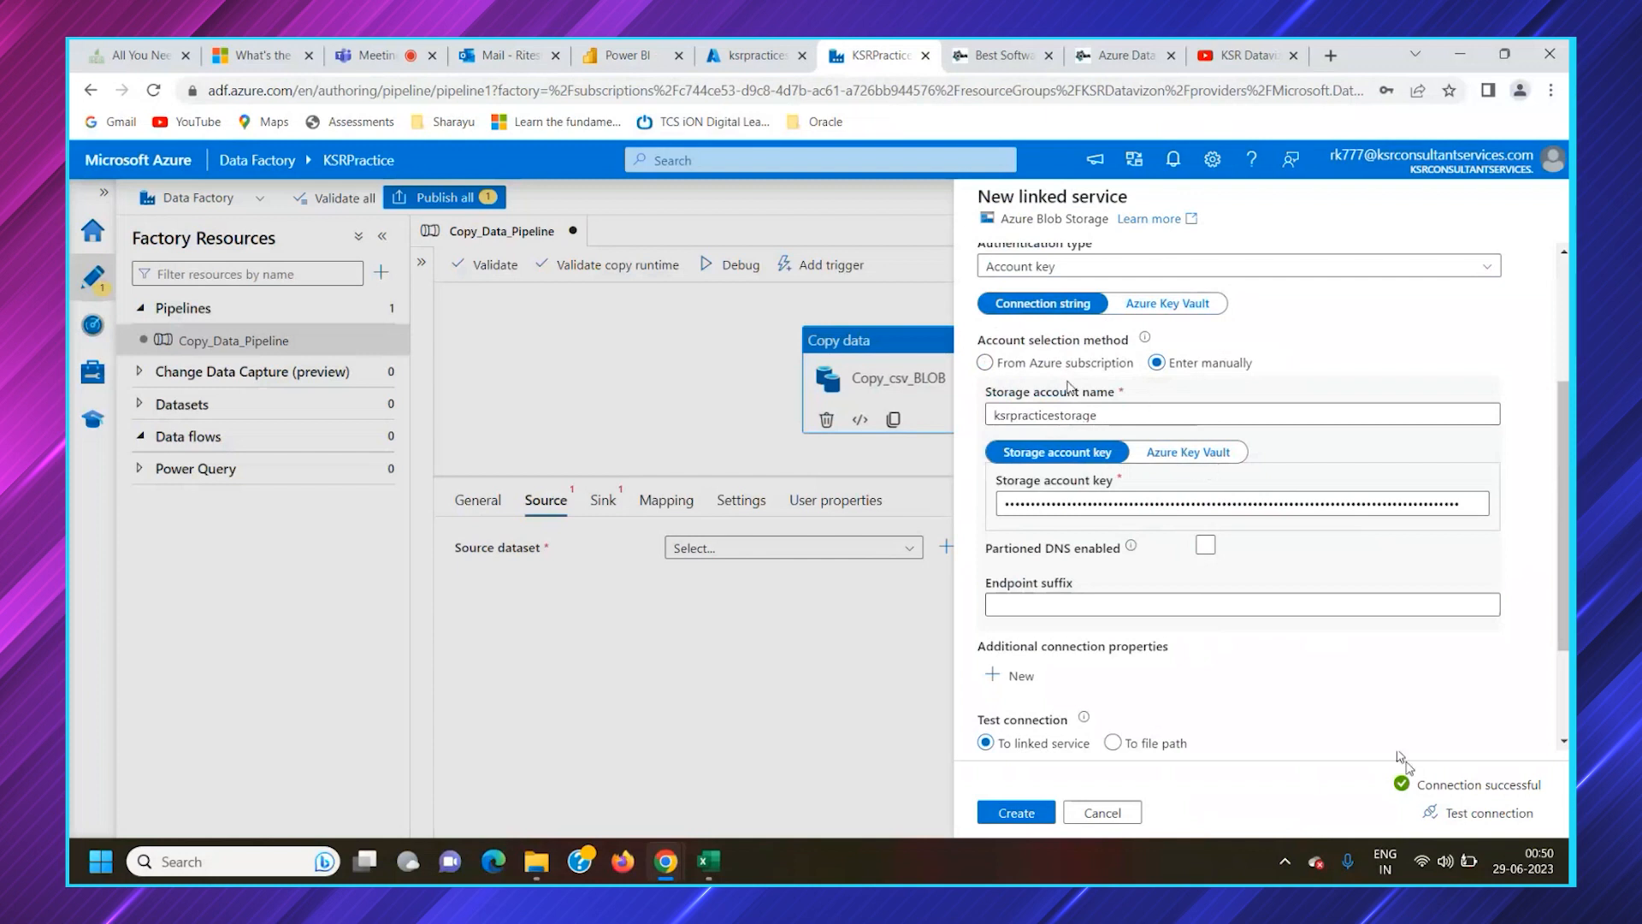
Switch the account selection method to From Azure subscription, keeping the ksrpracticestorage account, and test the connection
left_click(1026, 366)
left_click(1172, 367)
left_click(1034, 363)
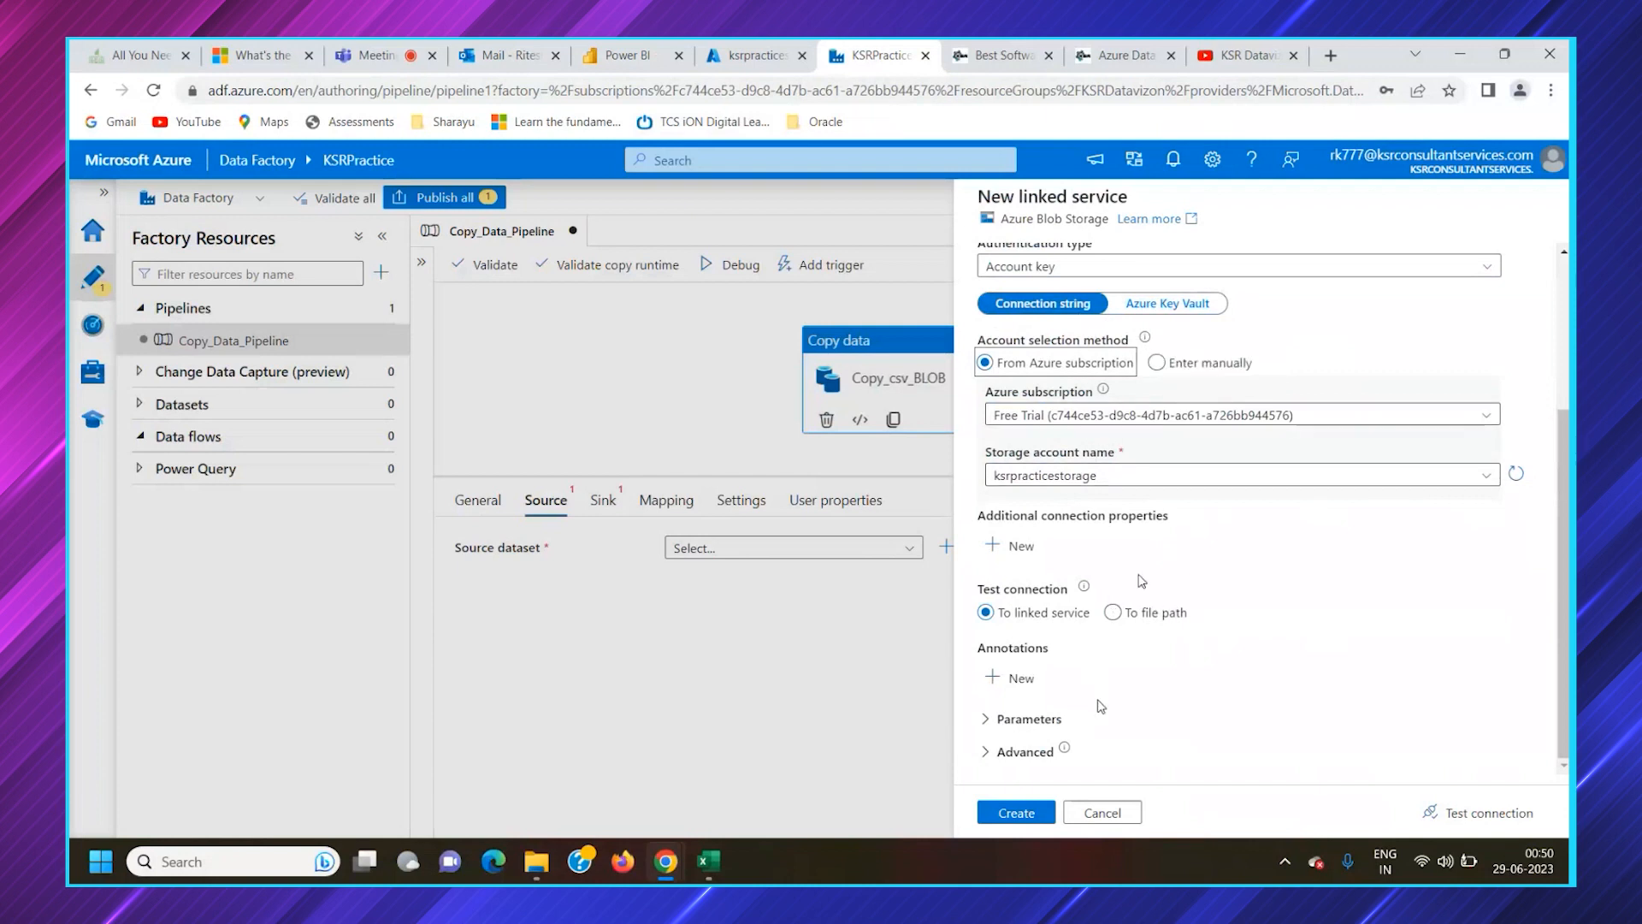
left_click(1460, 810)
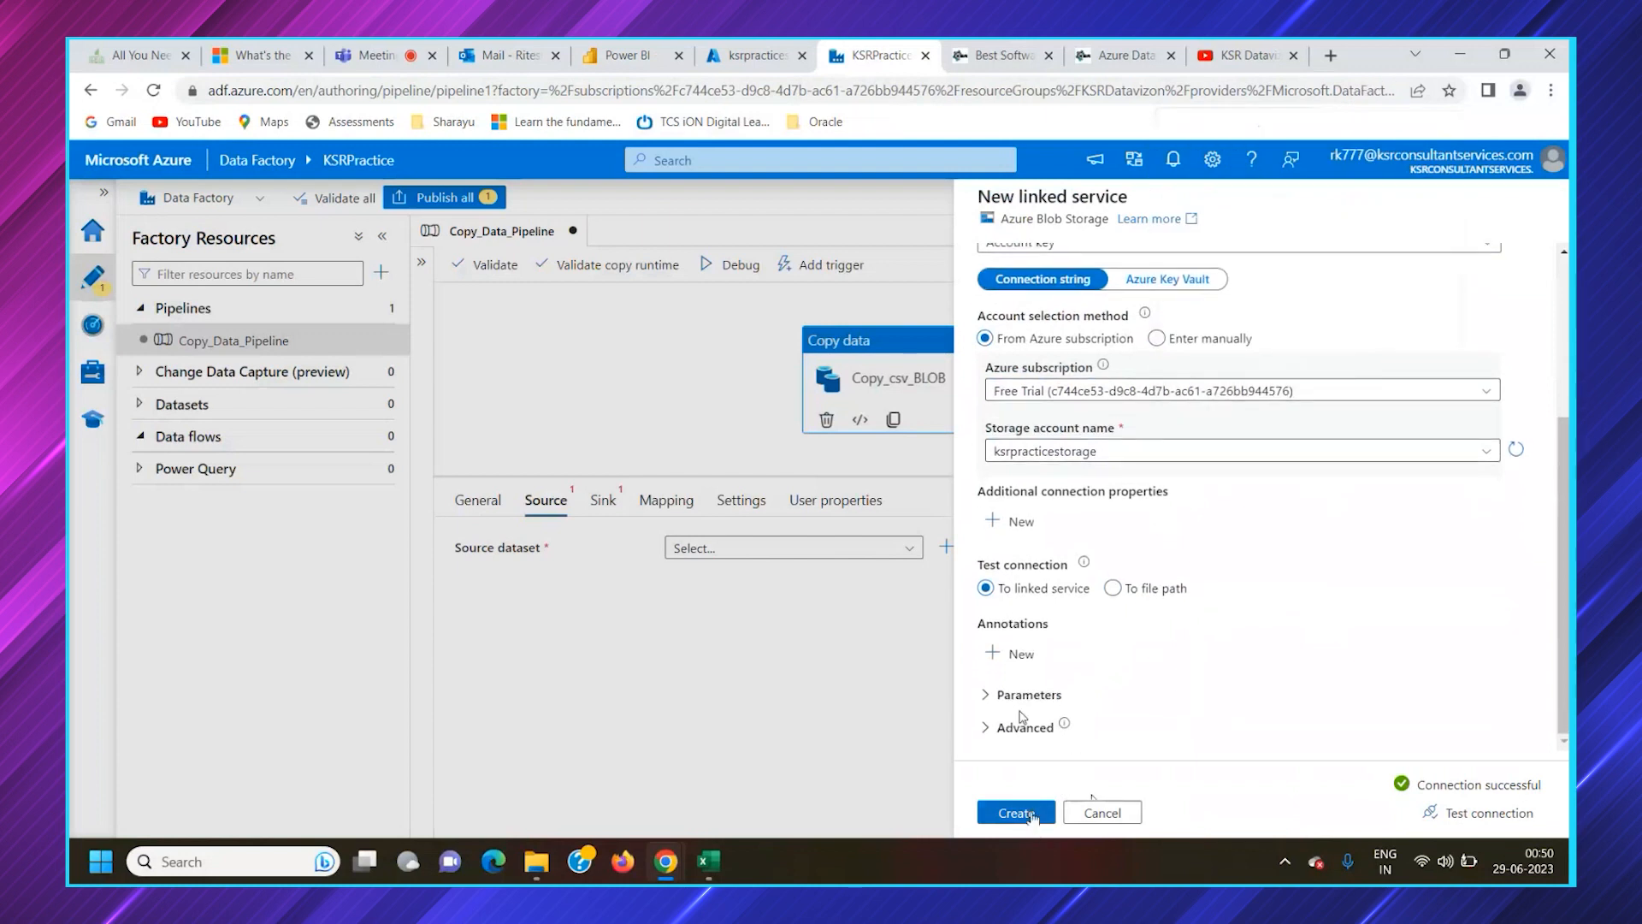
Look at the Parameters and Advanced sections of the new linked service and collapse them again
left_click(1027, 695)
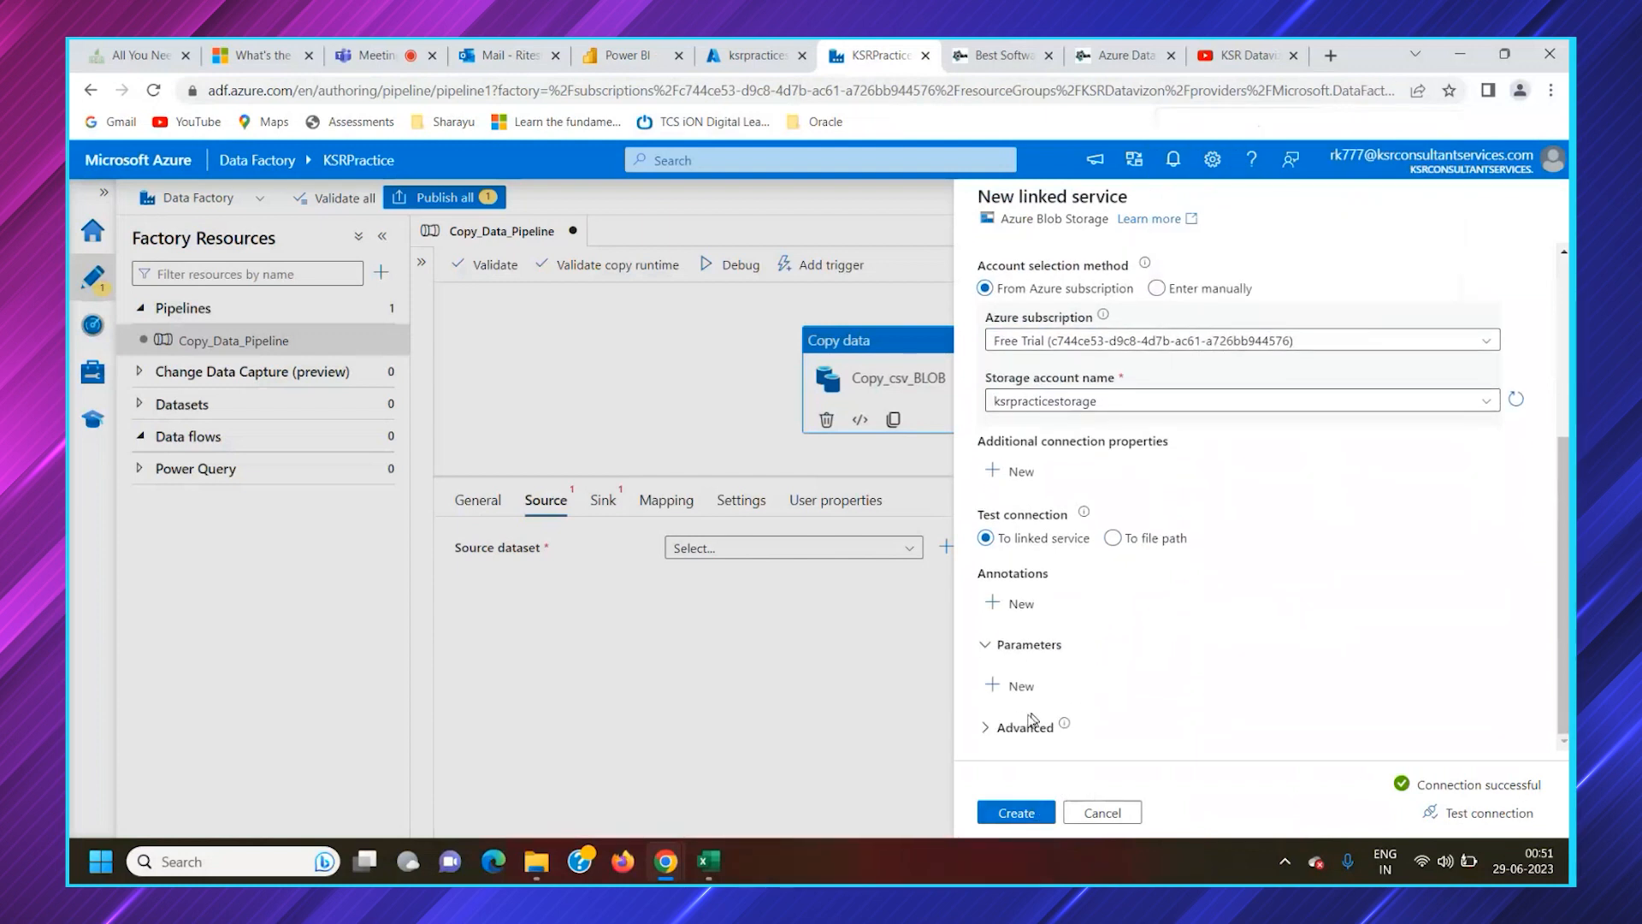
left_click(1031, 726)
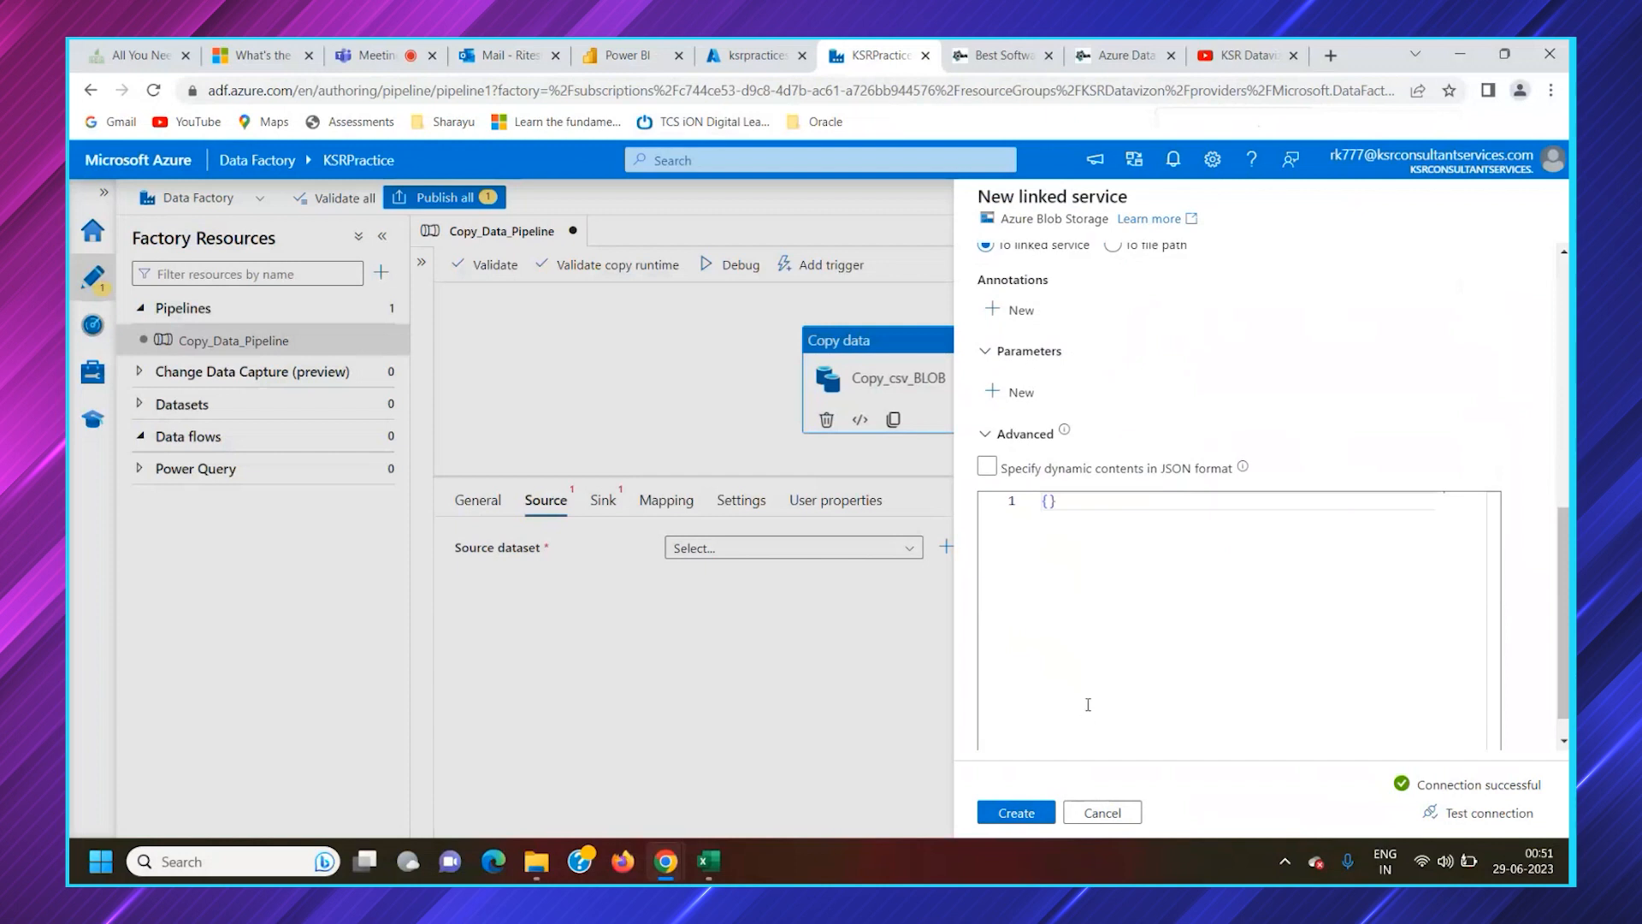
left_click(1018, 435)
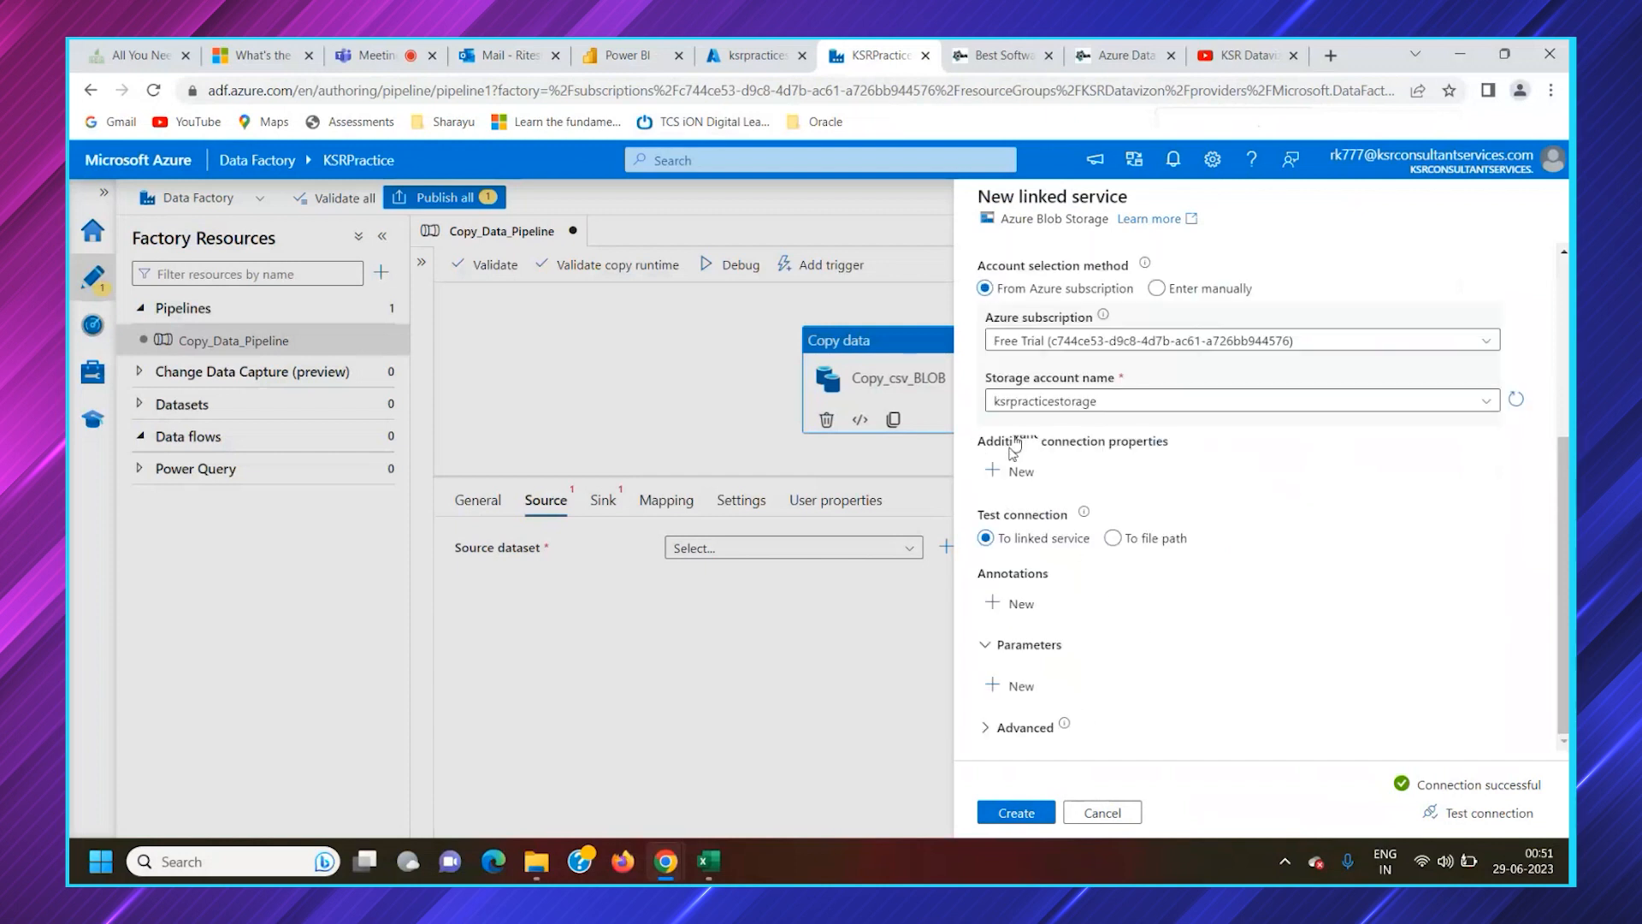
left_click(1018, 647)
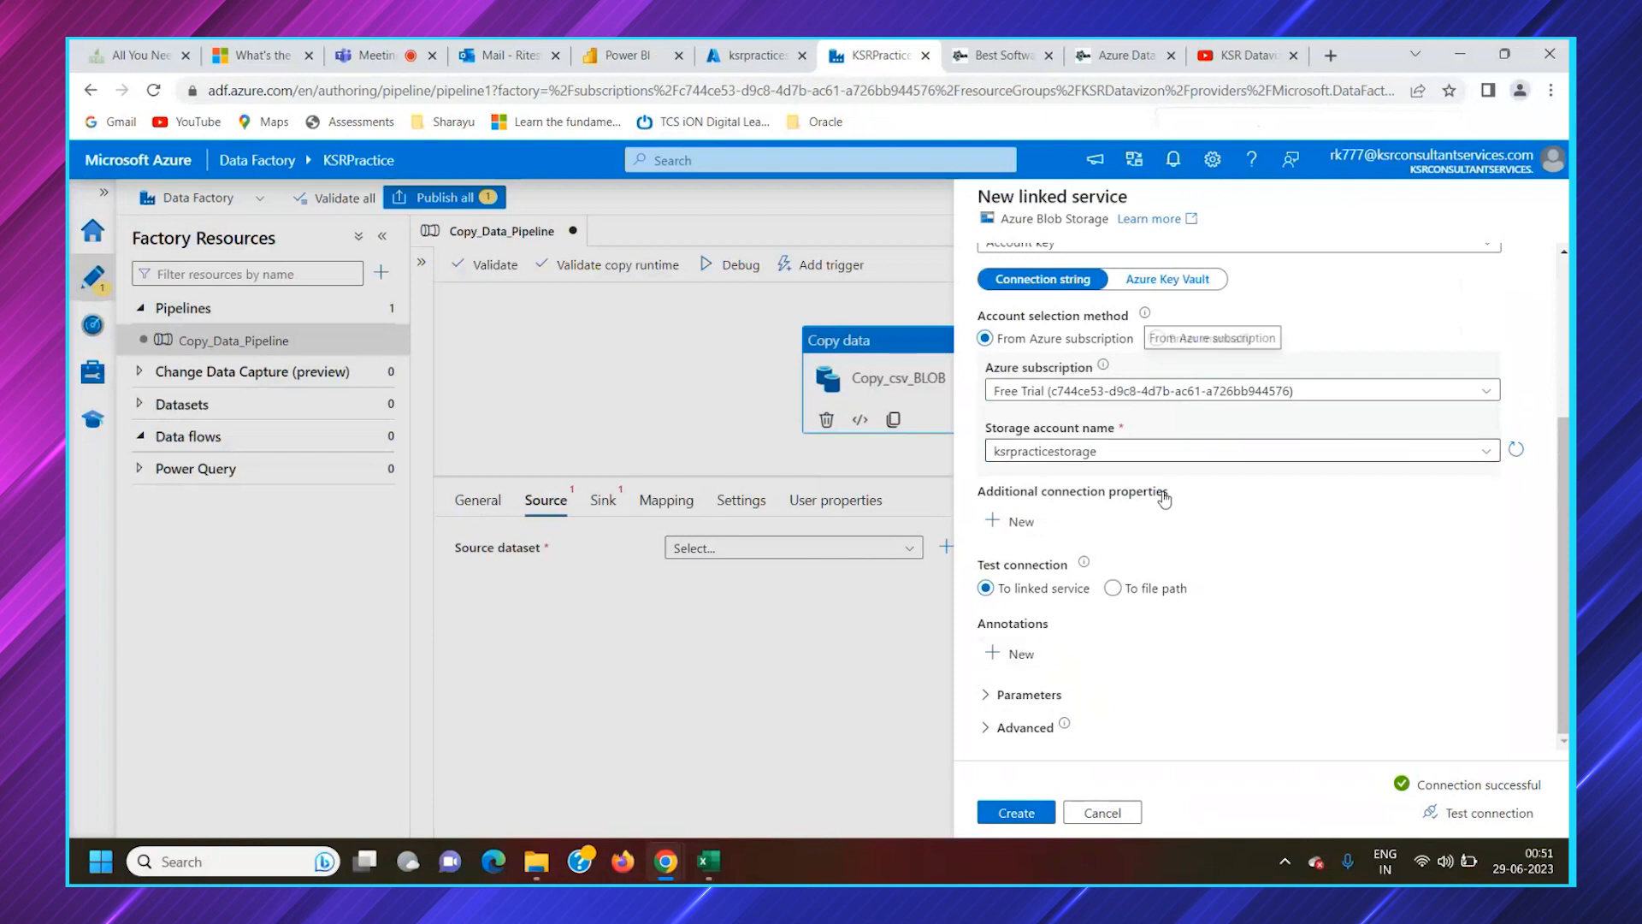
Create the ksrpracticestoragesource linked service and dismiss the notification
scroll(1163, 509, "up", 3)
scroll(1170, 520, "down", 3)
left_click(1016, 812)
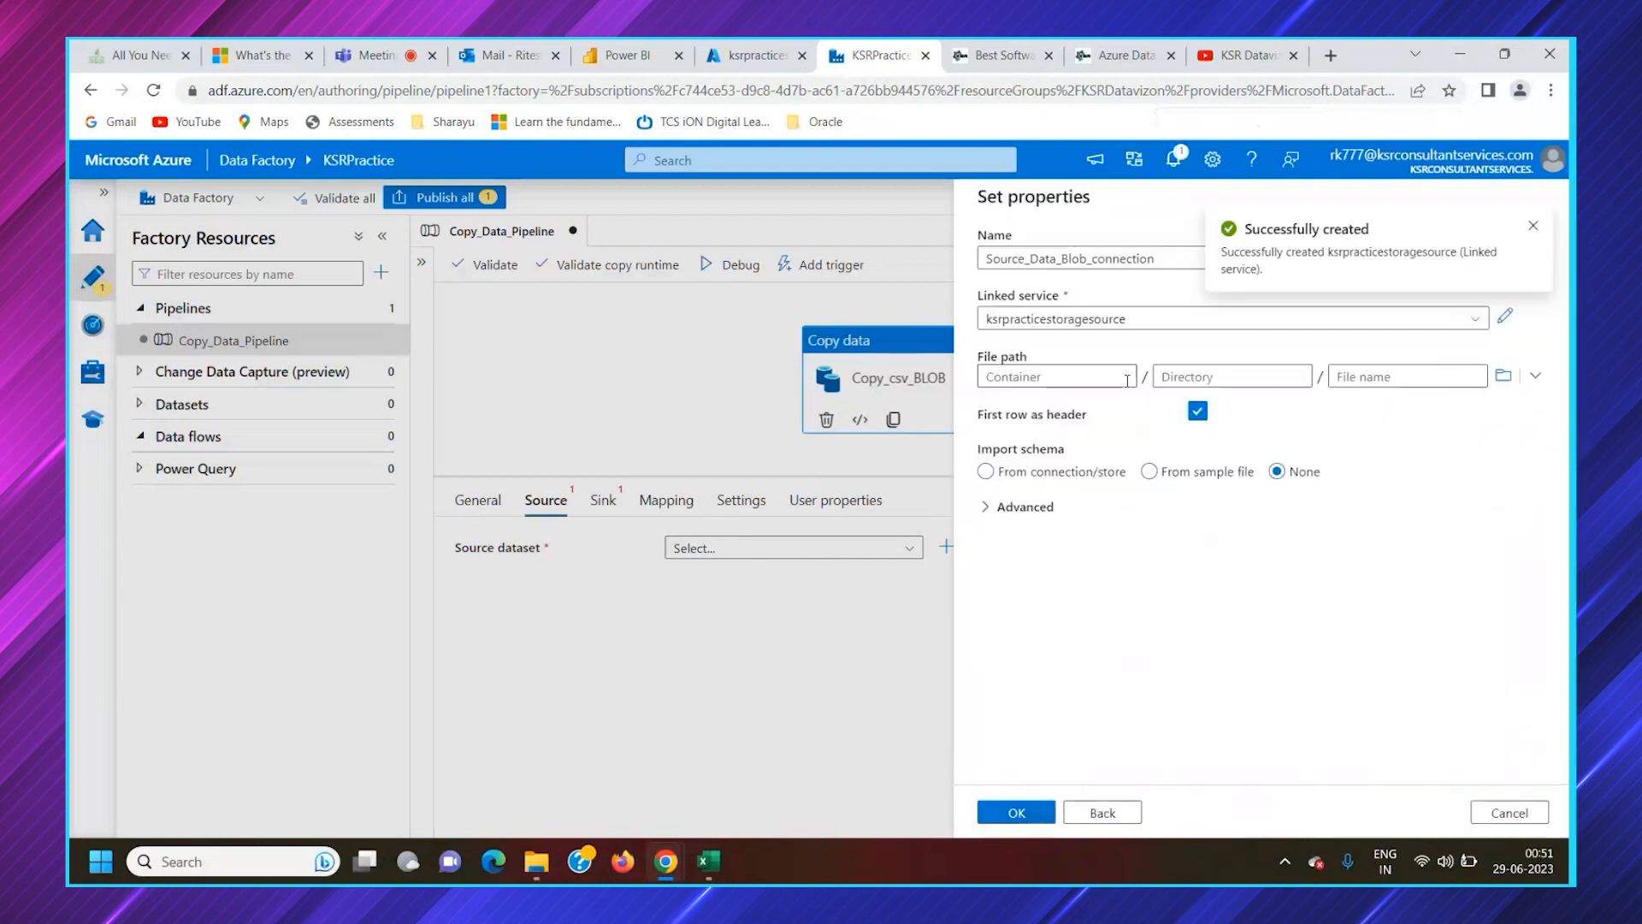
left_click(1530, 228)
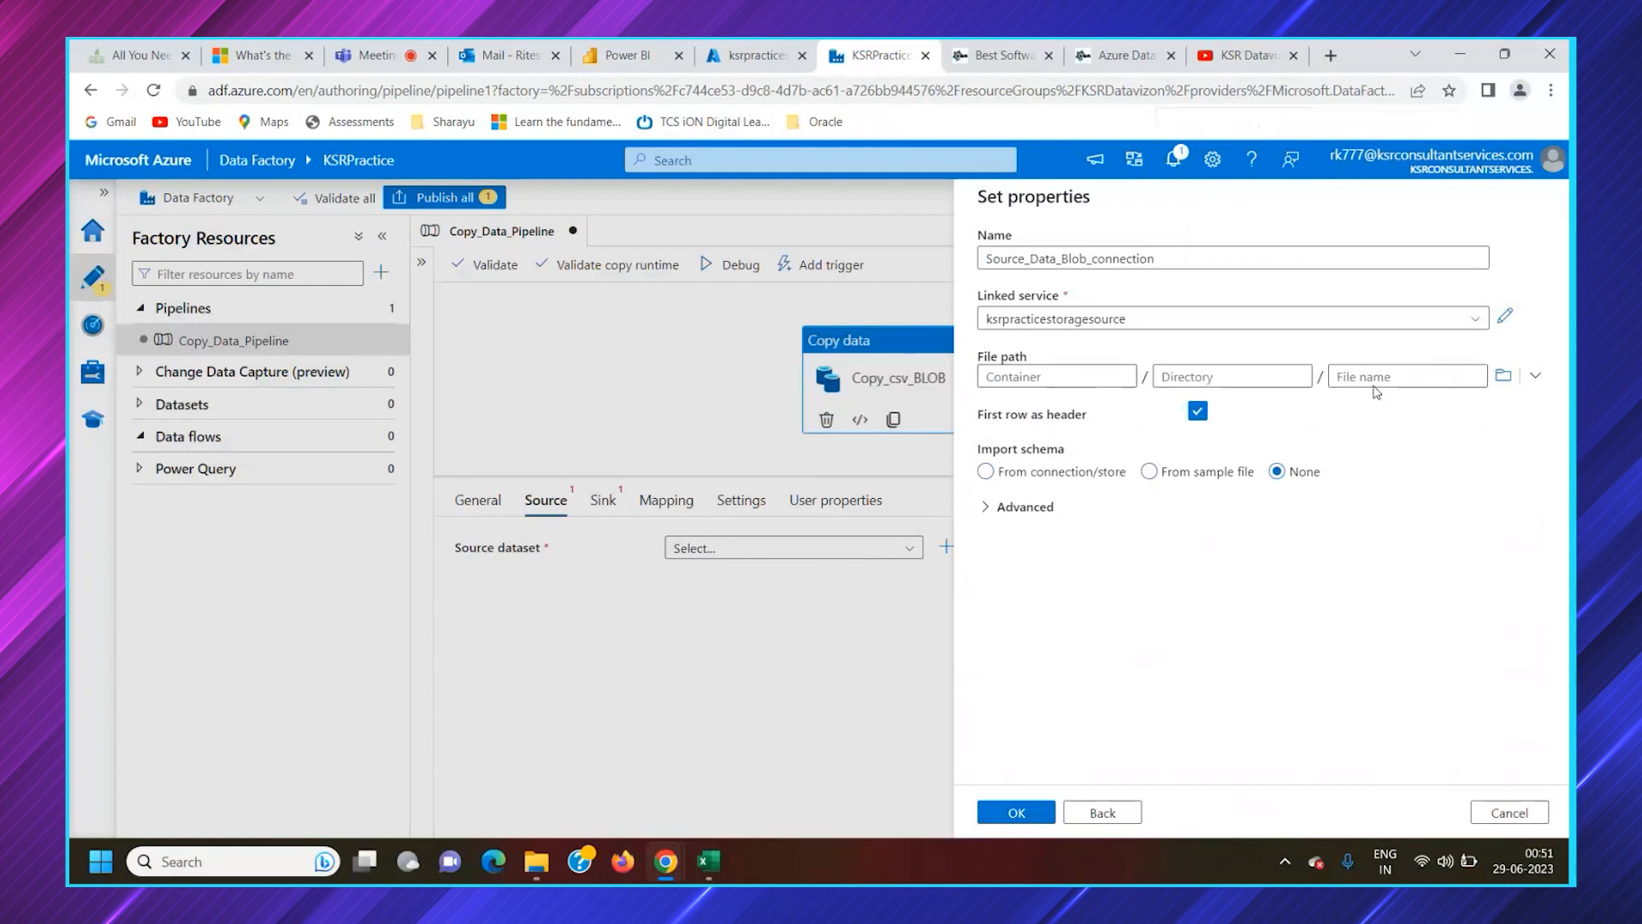
Set the source dataset's file path to export.csv in the ksrpracticestoragesource container by browsing the storage, leaving the directory empty
left_click(1502, 374)
left_click(1114, 304)
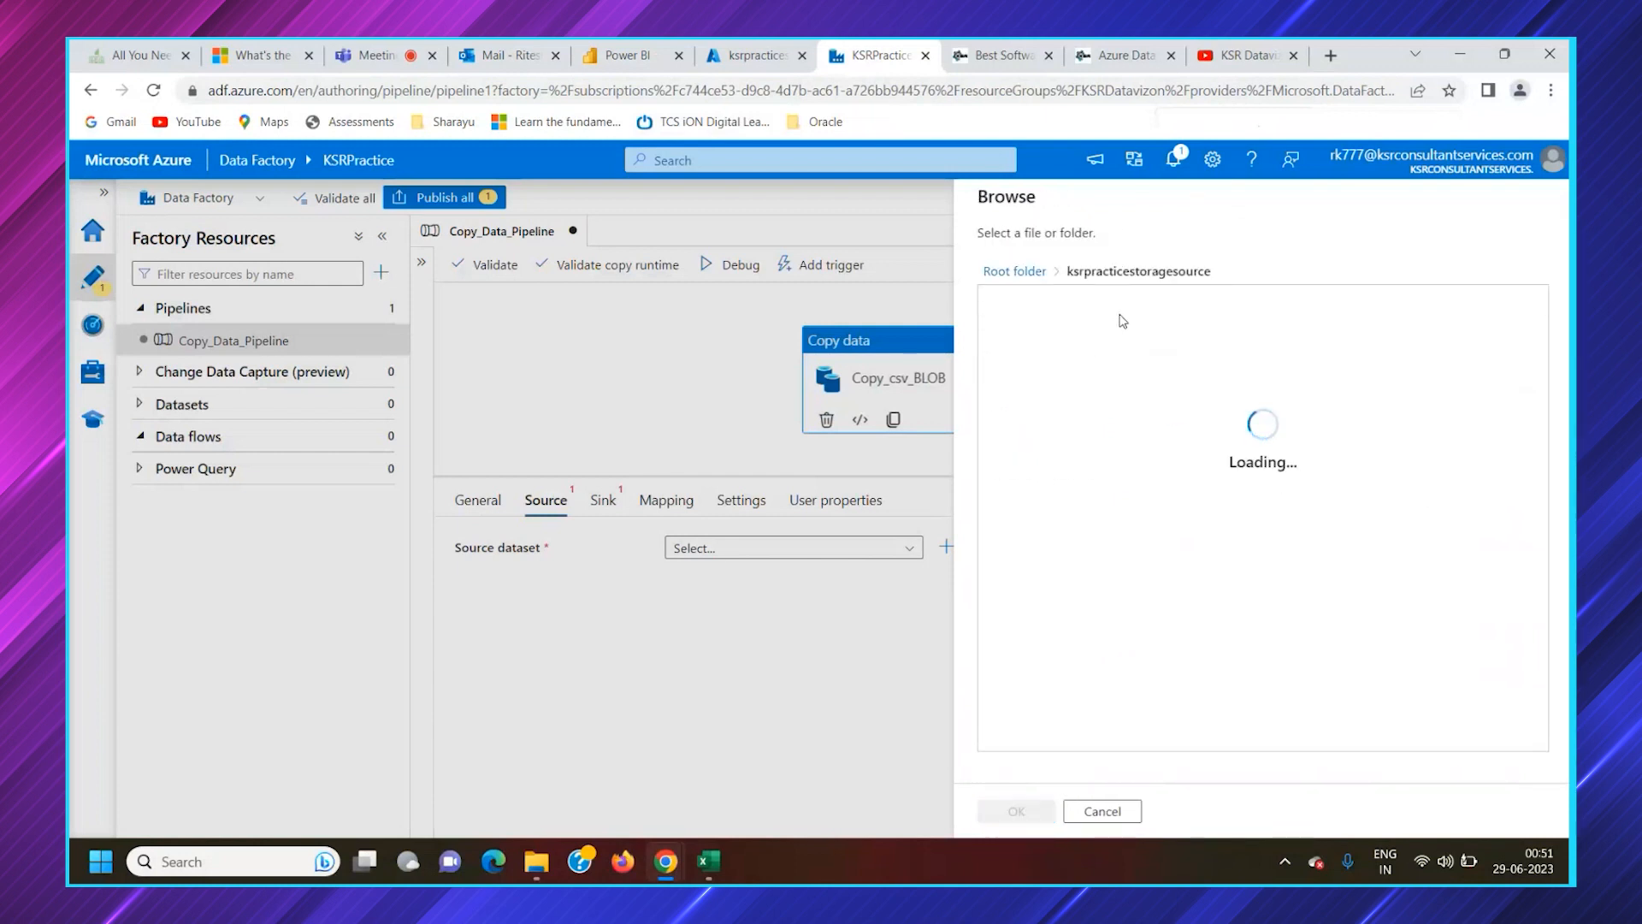
left_click(1038, 302)
left_click(1016, 811)
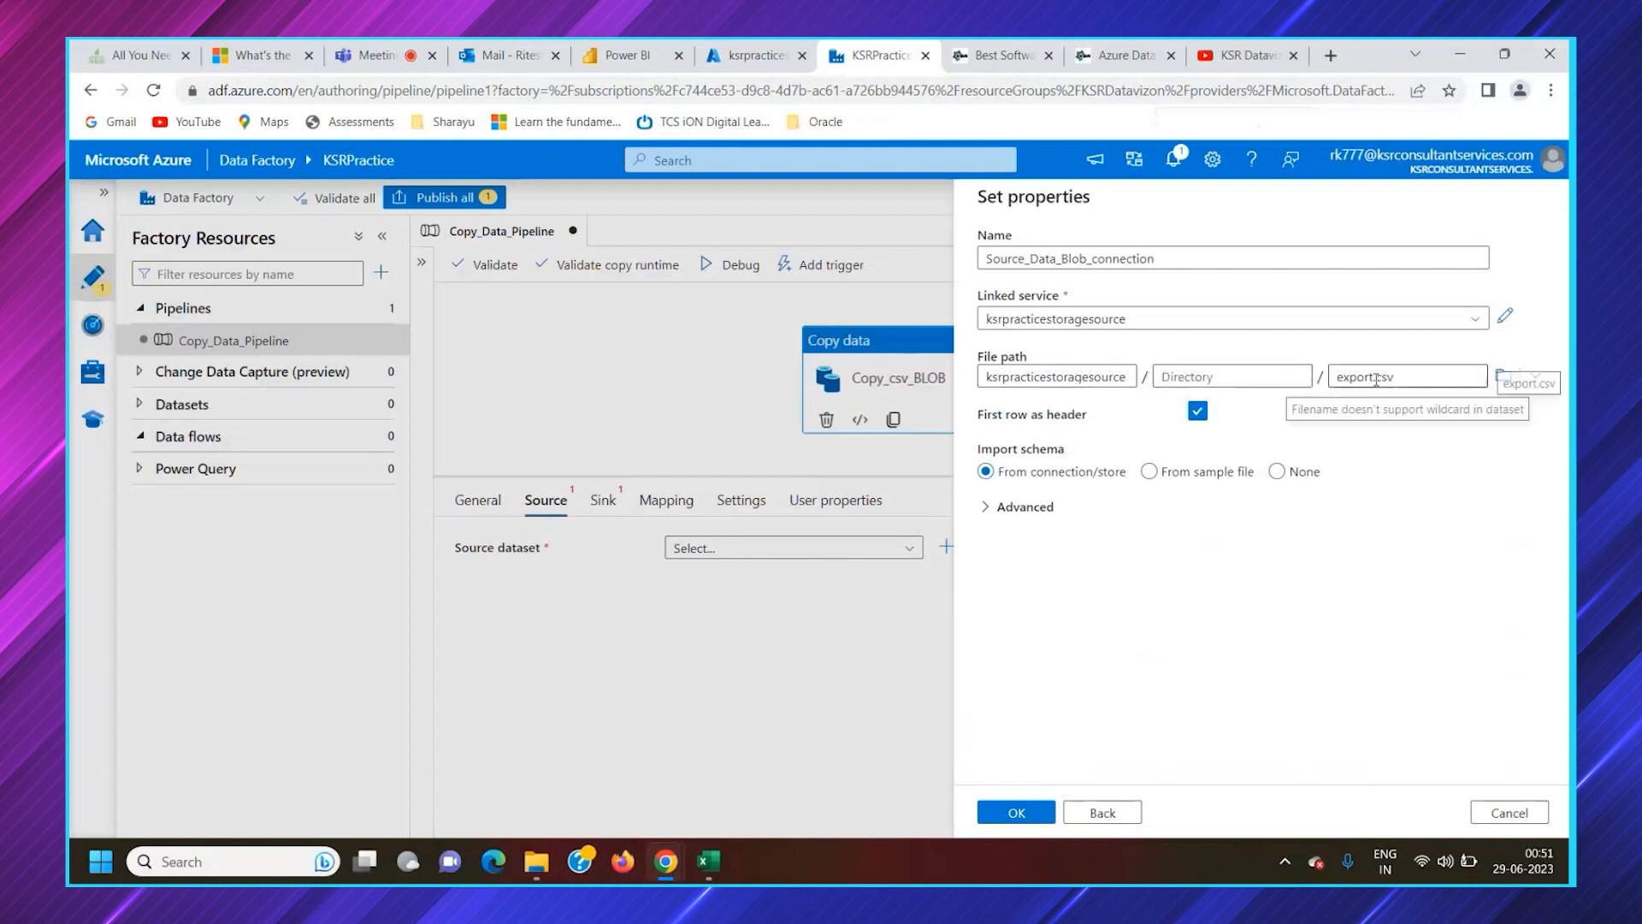
left_click(1165, 381)
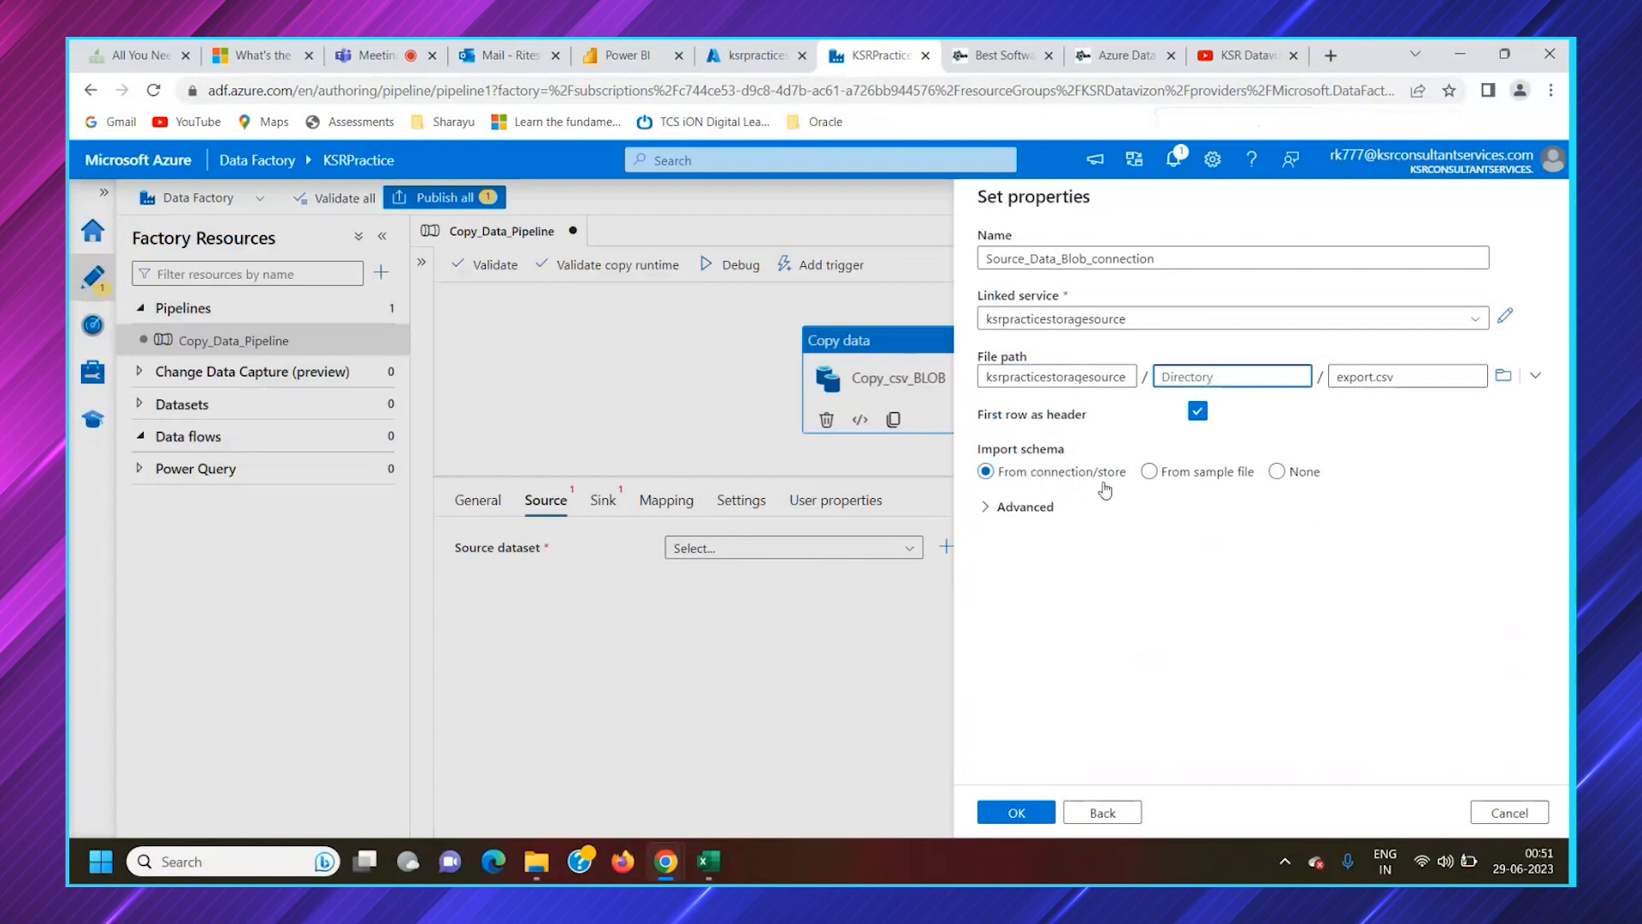
Look through the import schema options, keep From connection/store, and confirm the Source_Data_Blob_connection dataset properties
left_click(1153, 477)
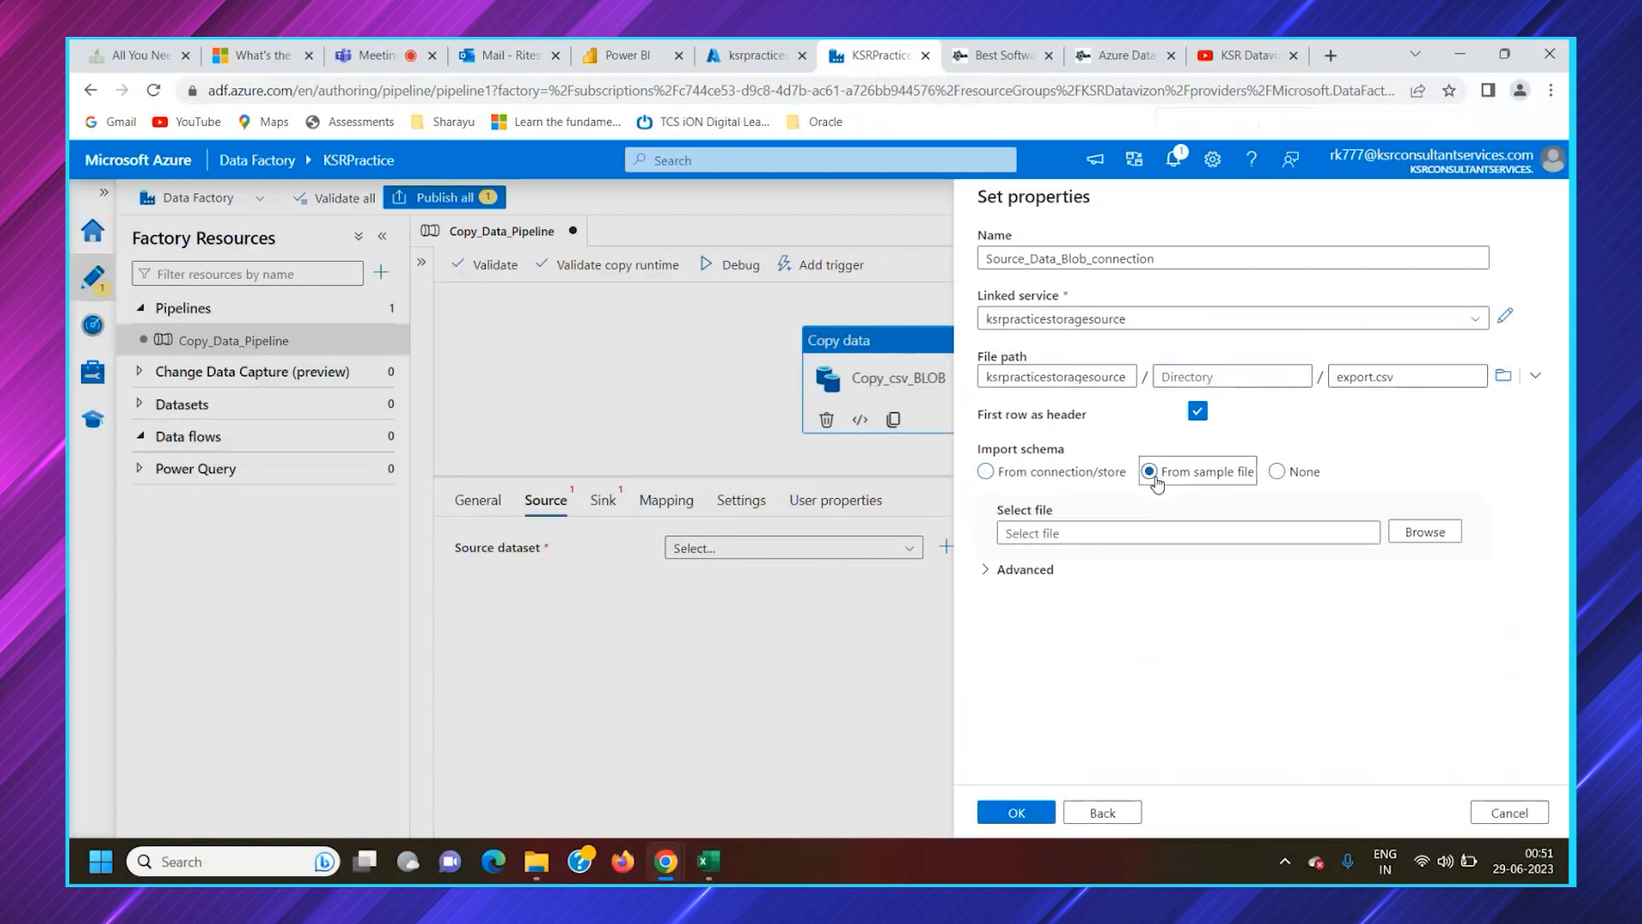
left_click(1279, 473)
left_click(1086, 475)
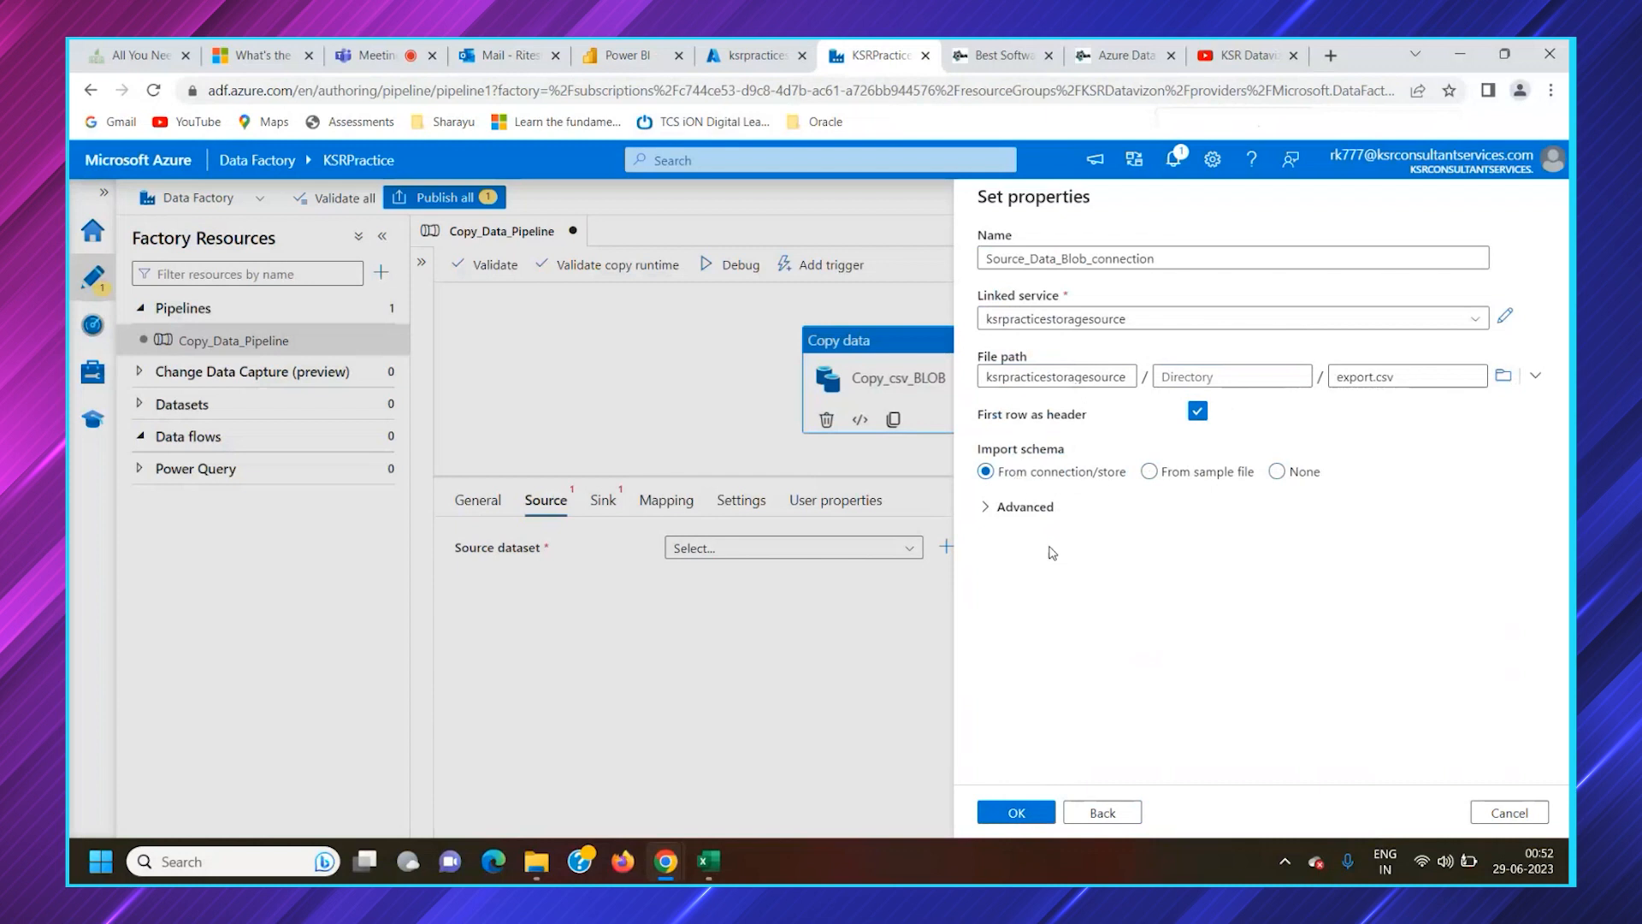
left_click(1018, 812)
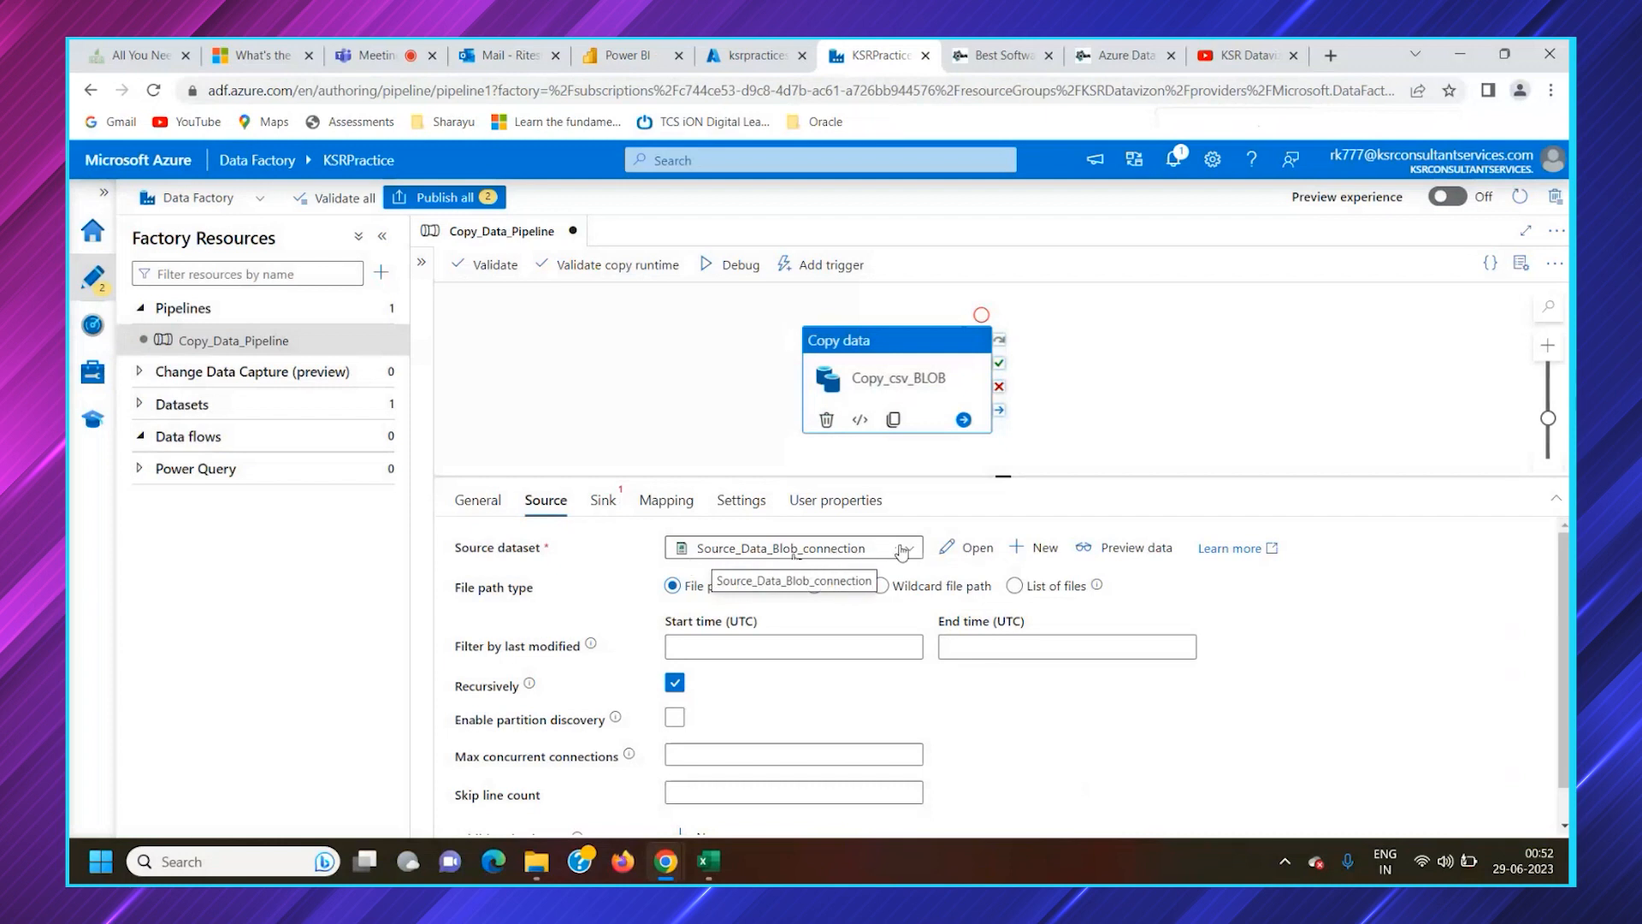
Open the Source_Data_Blob_connection dataset and review its file path, delimiter, encoding and header settings
left_click(969, 556)
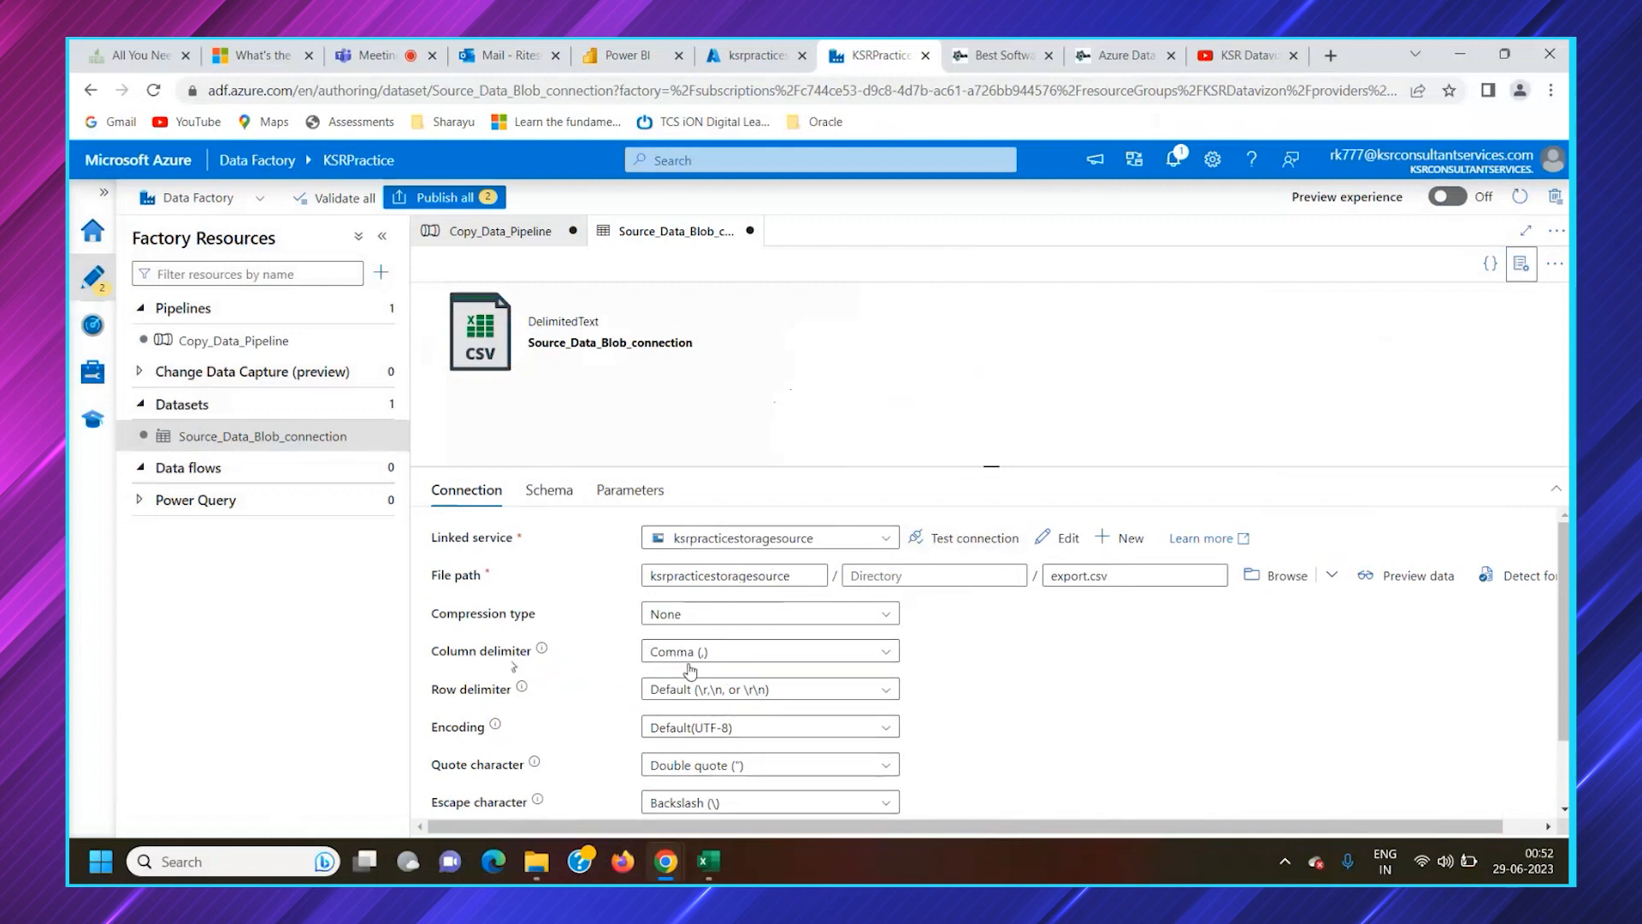
scroll(727, 684, "down", 1)
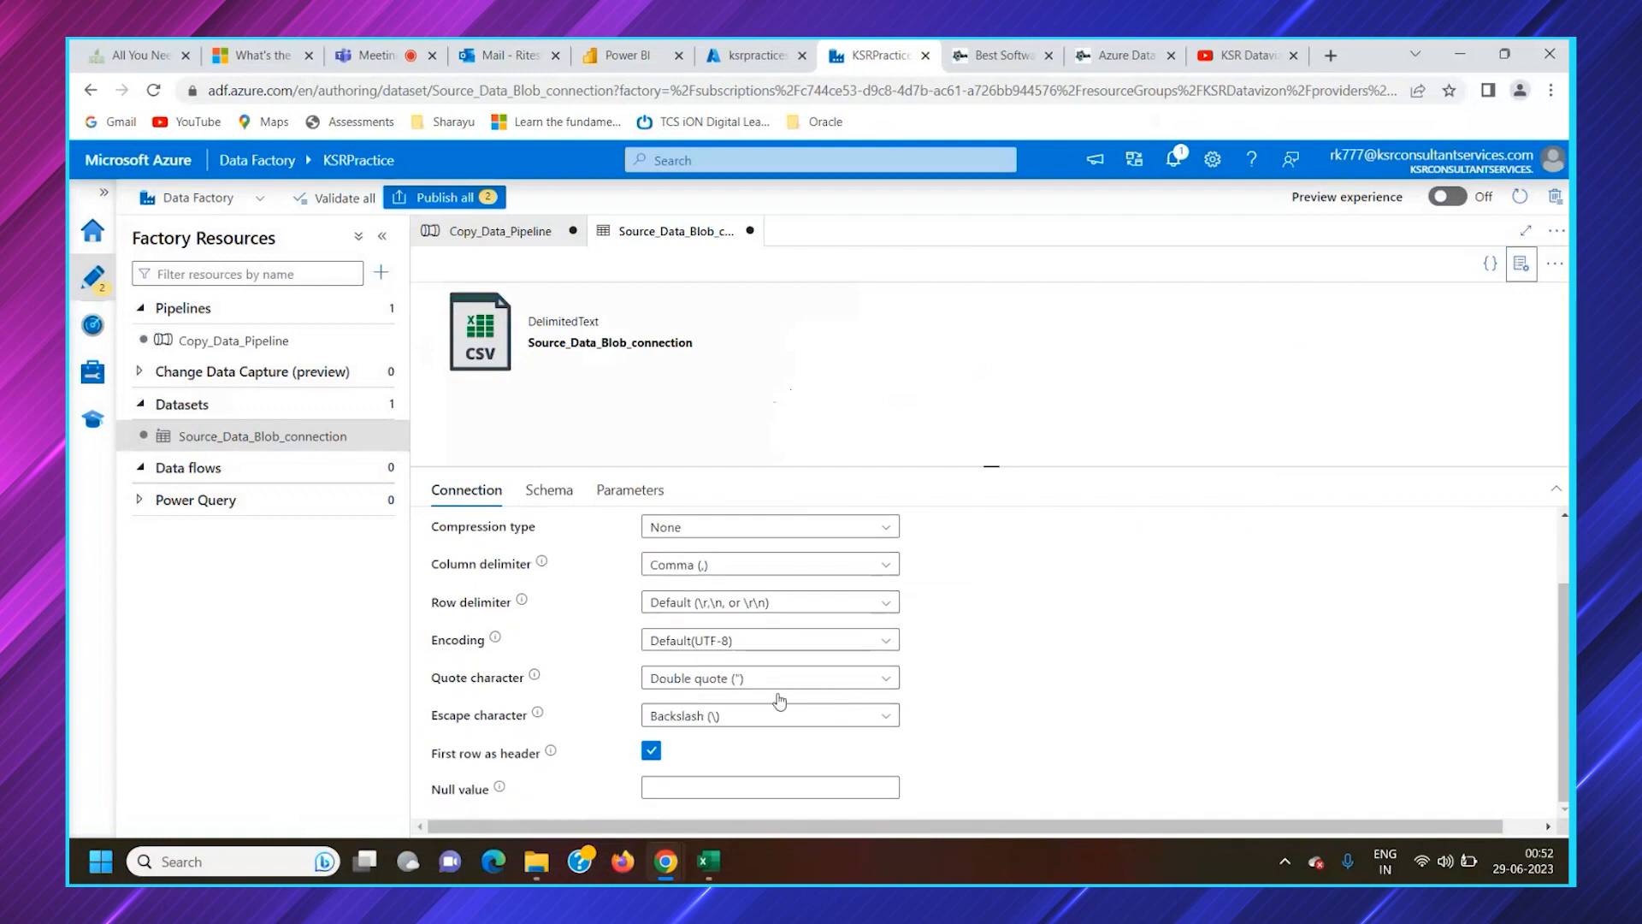
scroll(935, 727, "up", 1)
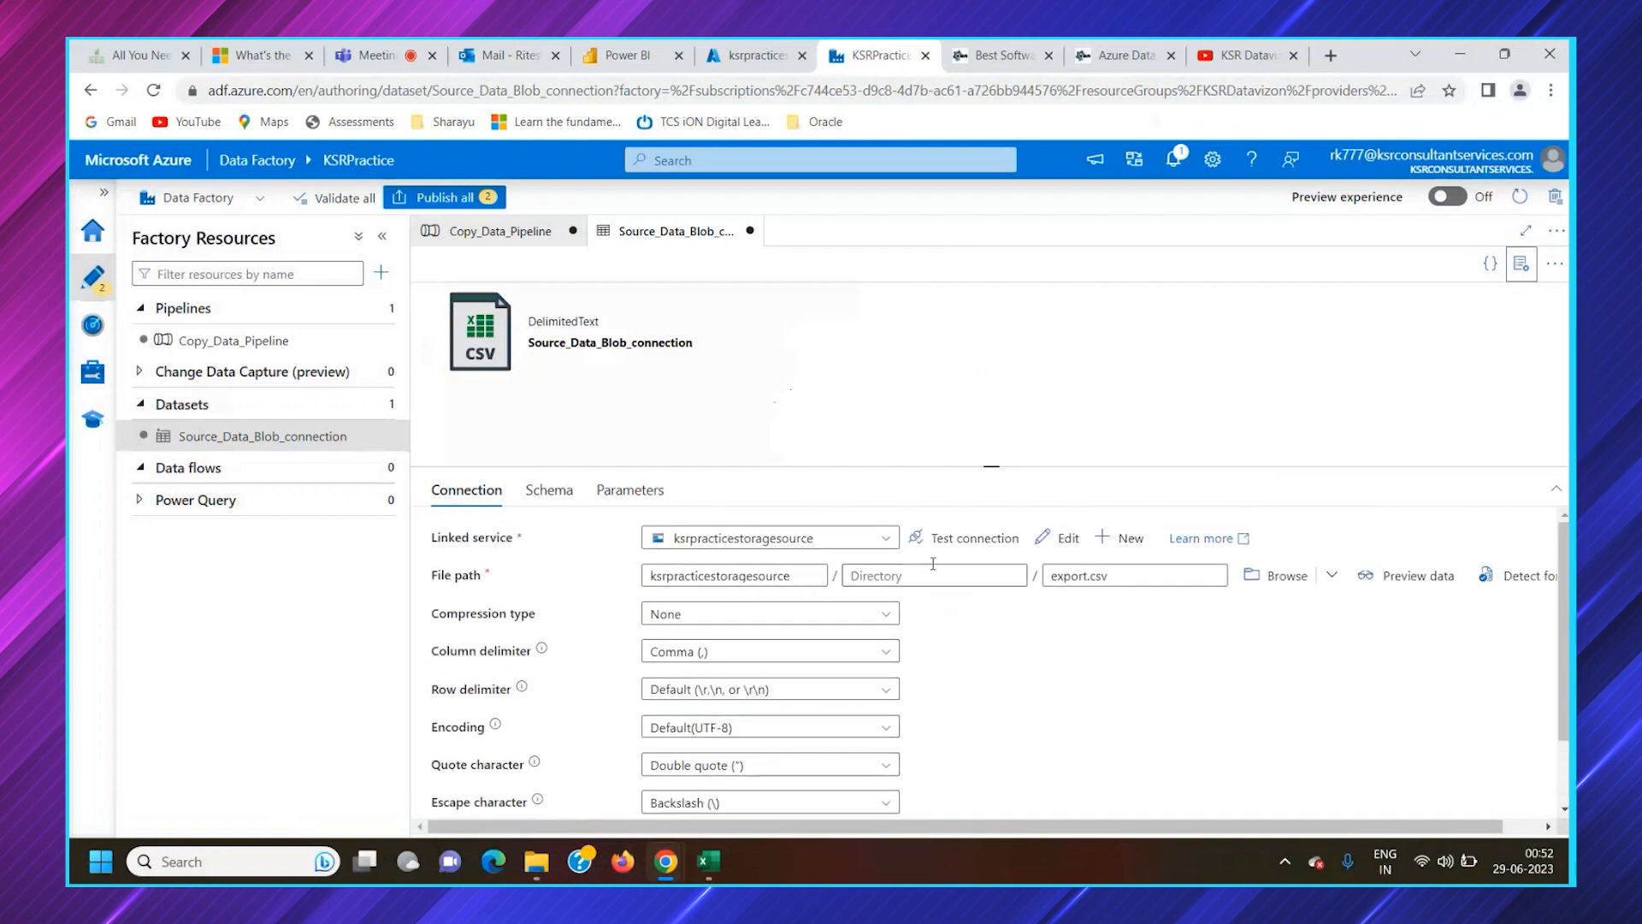
Review the ksrpracticestoragesource linked service's account and key settings from the dataset, and leave without changes
left_click(1054, 539)
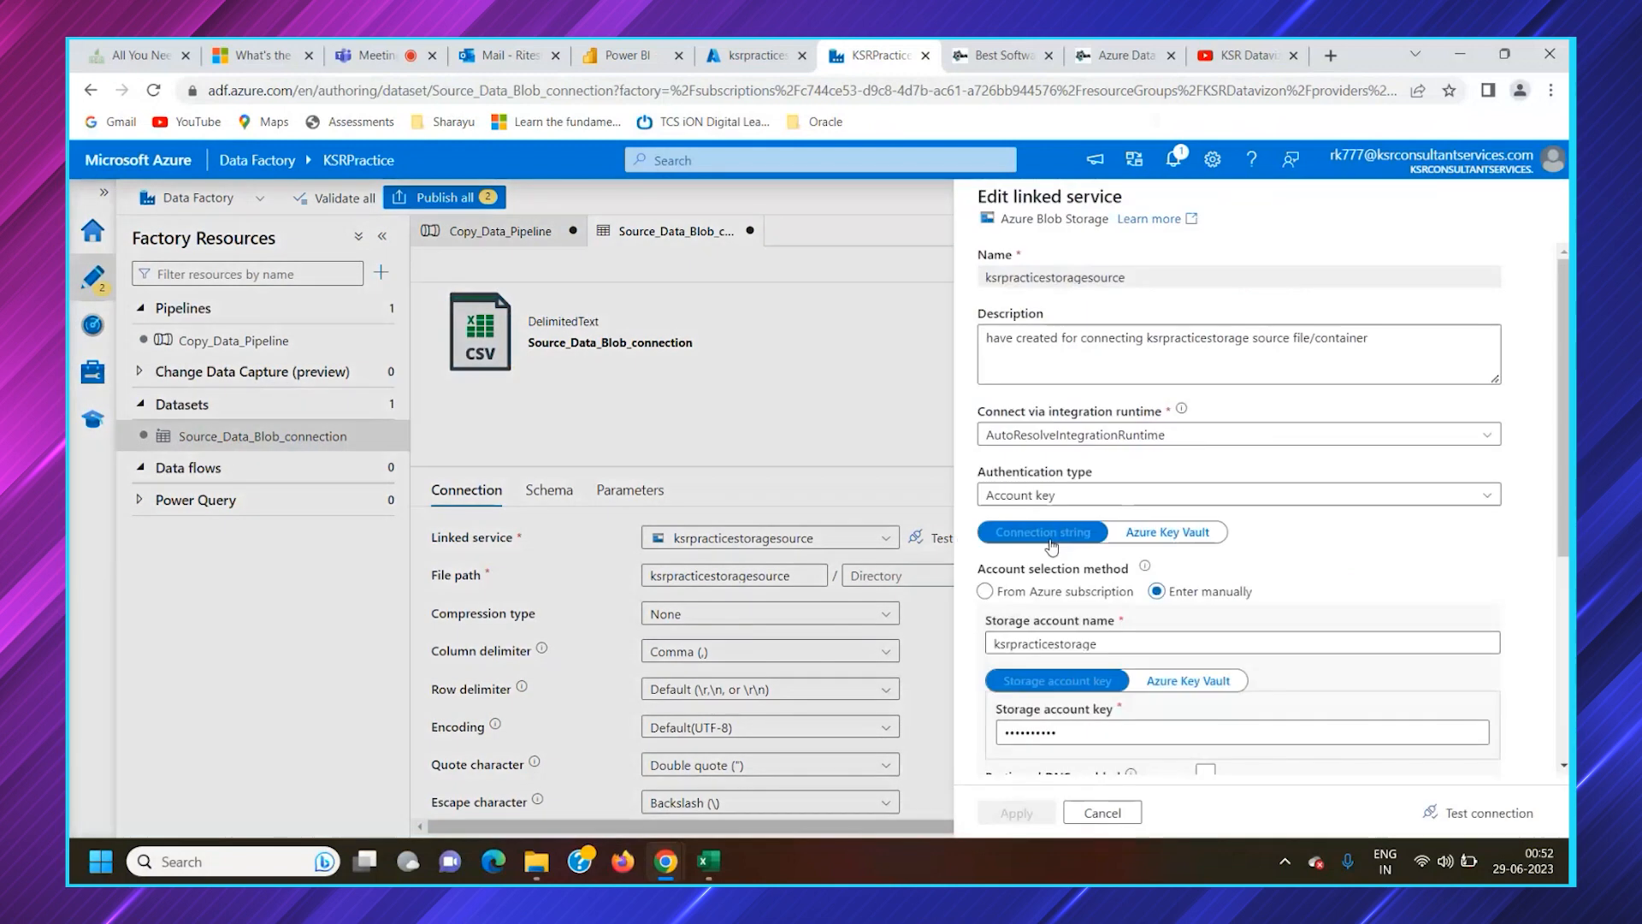
scroll(1163, 569, "down", 2)
scroll(1168, 590, "down", 3)
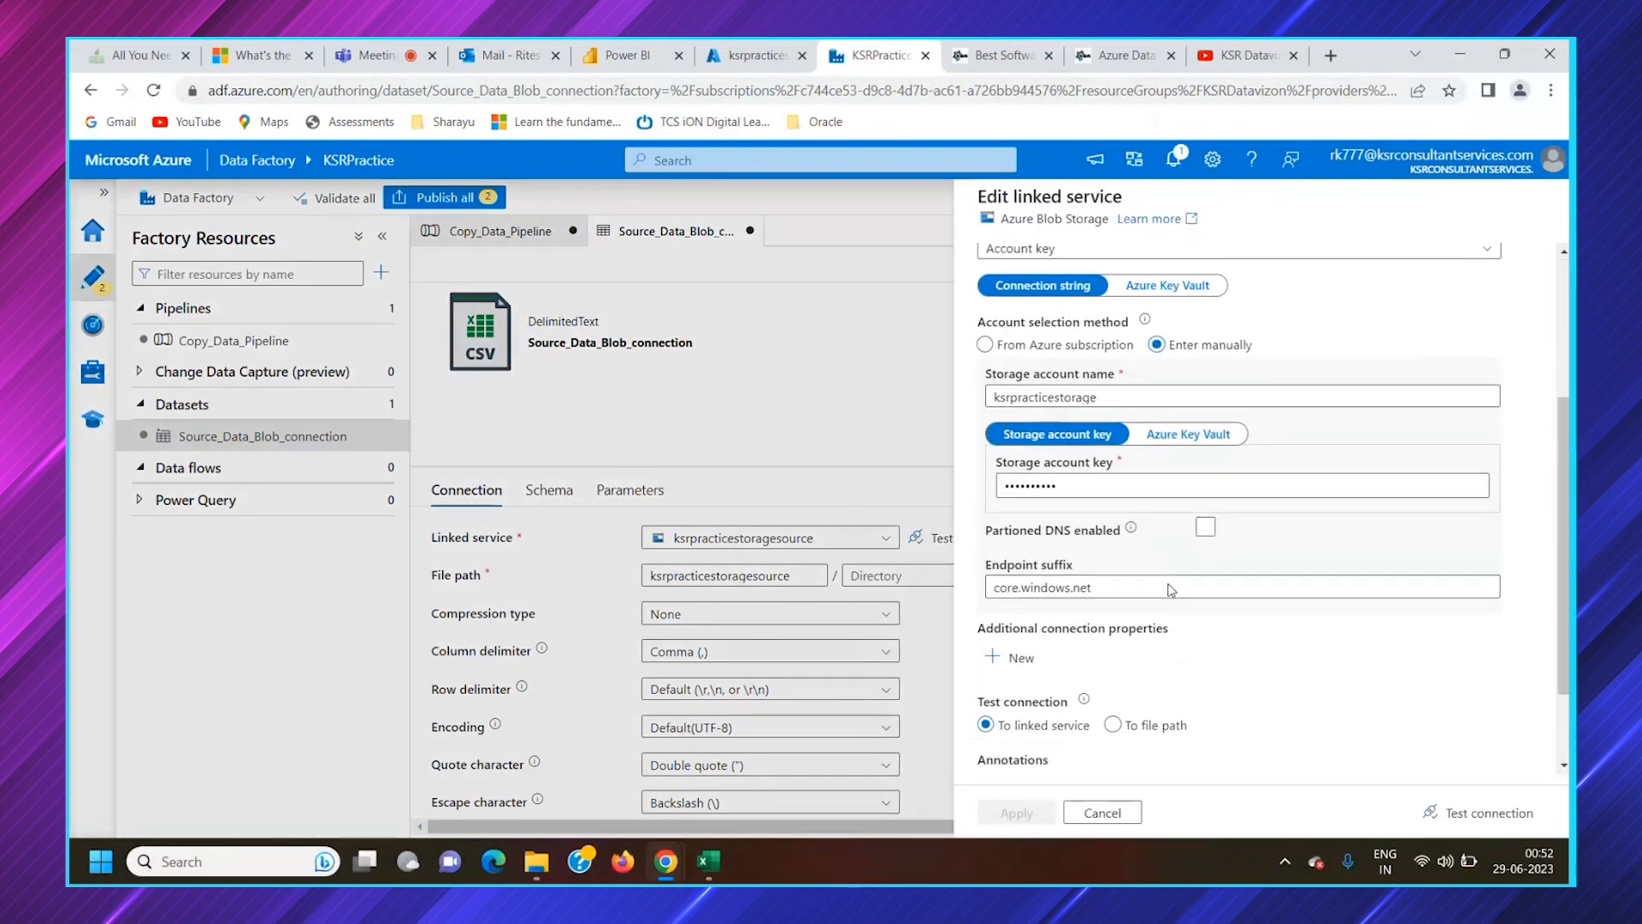
scroll(1163, 616, "up", 3)
left_click(1102, 813)
Test the source dataset's linked service connection and look at the export.csv data in Excel before returning to Data Factory
left_click(966, 548)
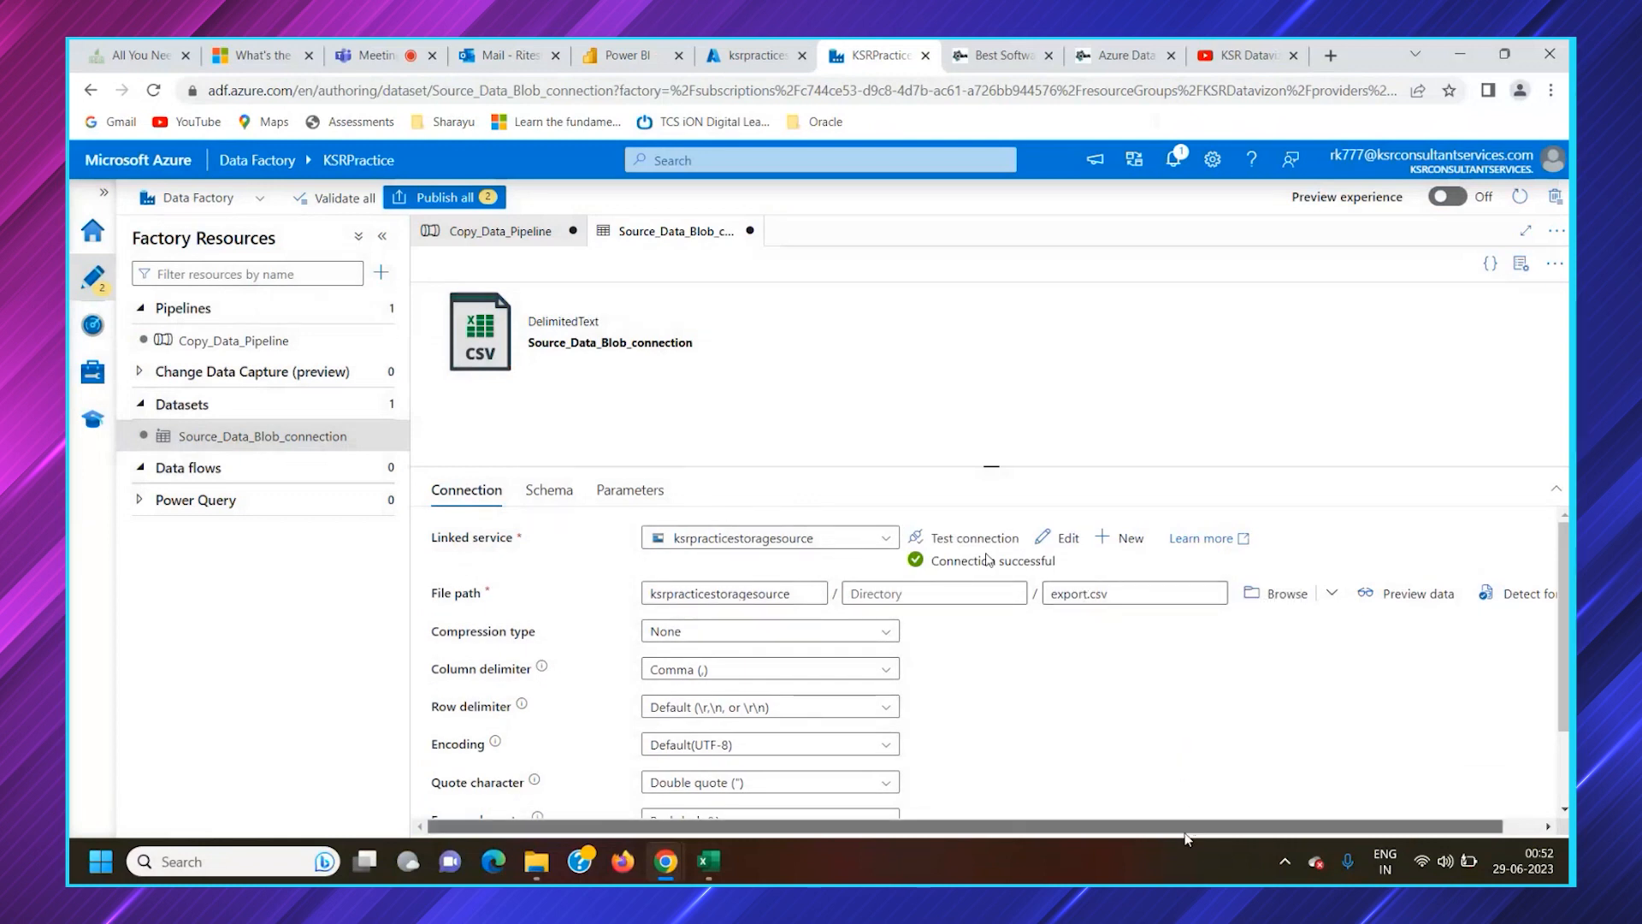
left_click_drag(1186, 828, 1232, 827)
left_click(1331, 596)
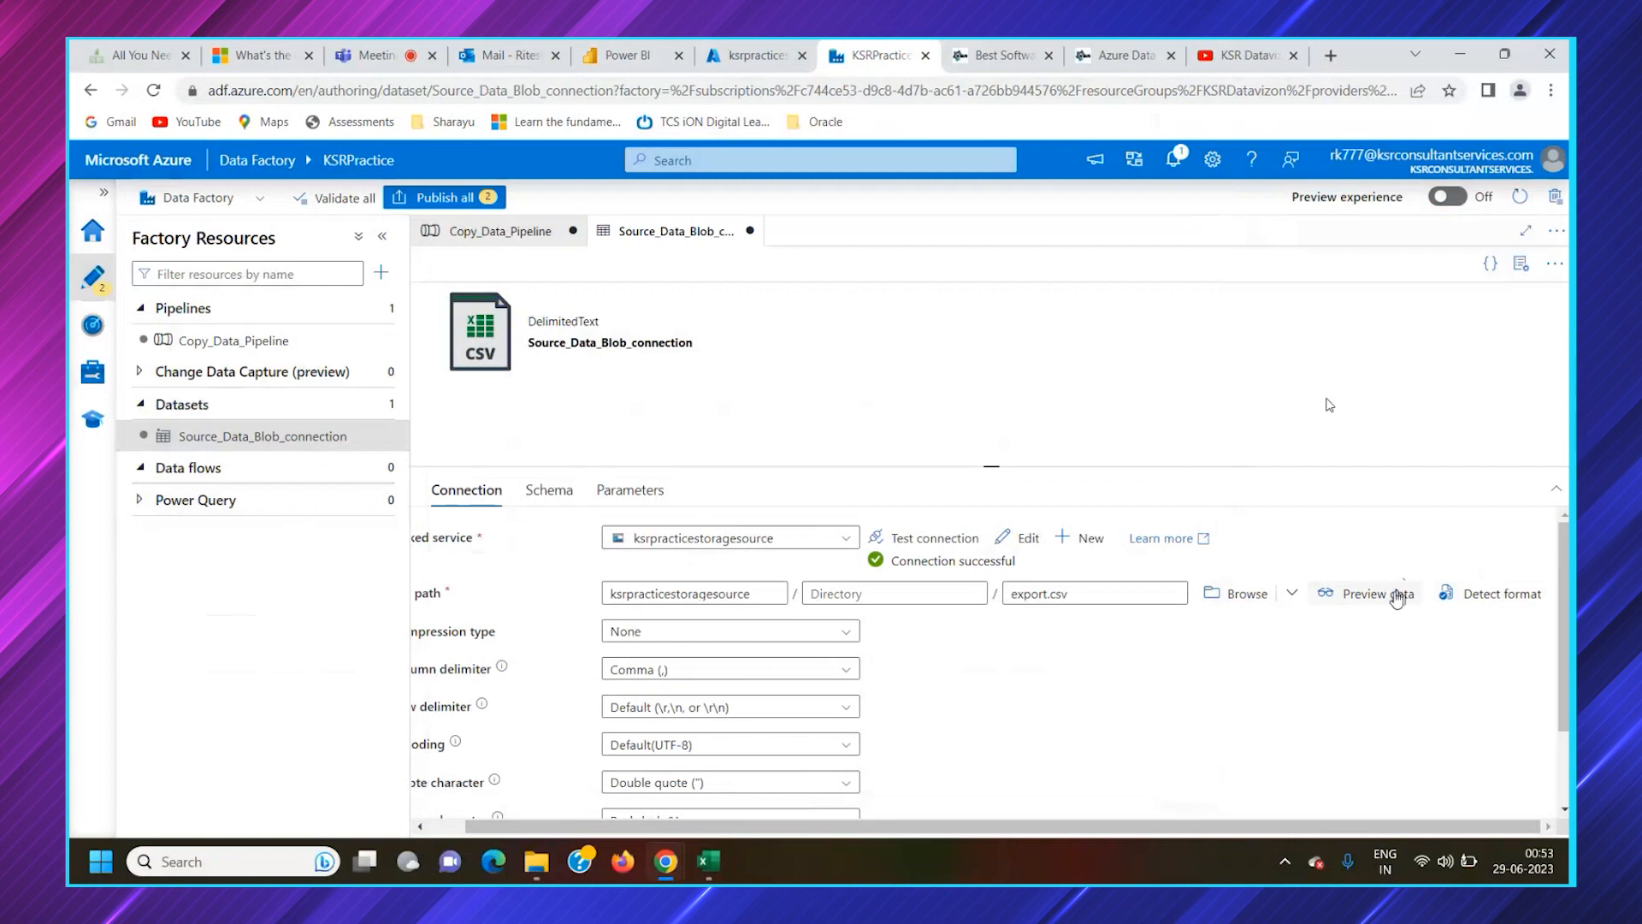
left_click(1392, 601)
left_click(709, 868)
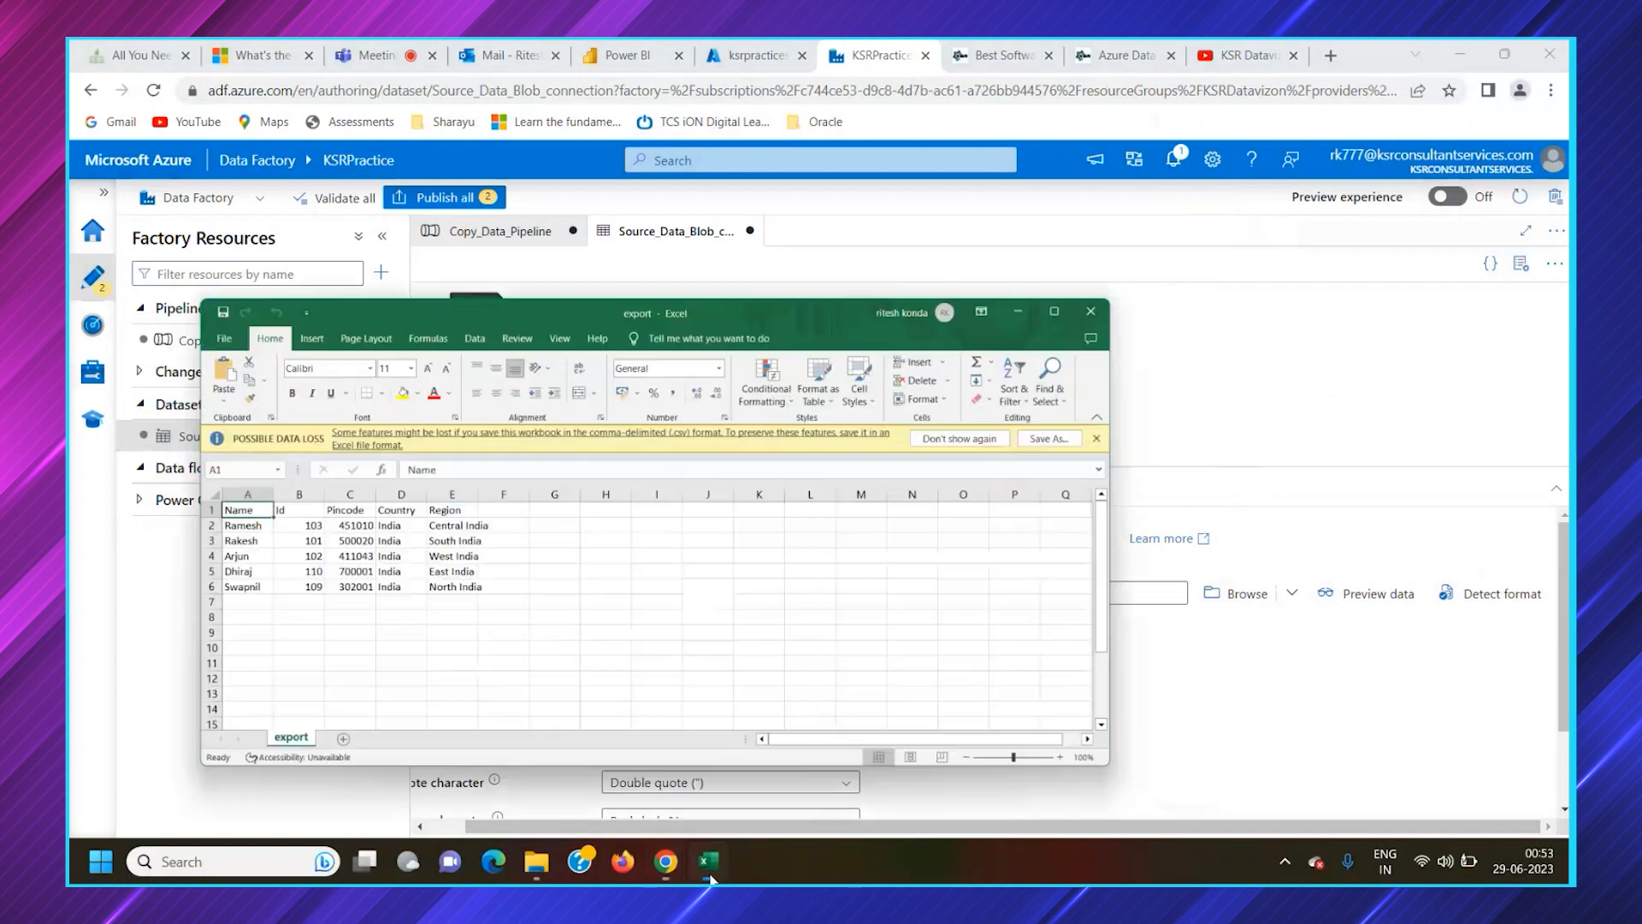
left_click(709, 873)
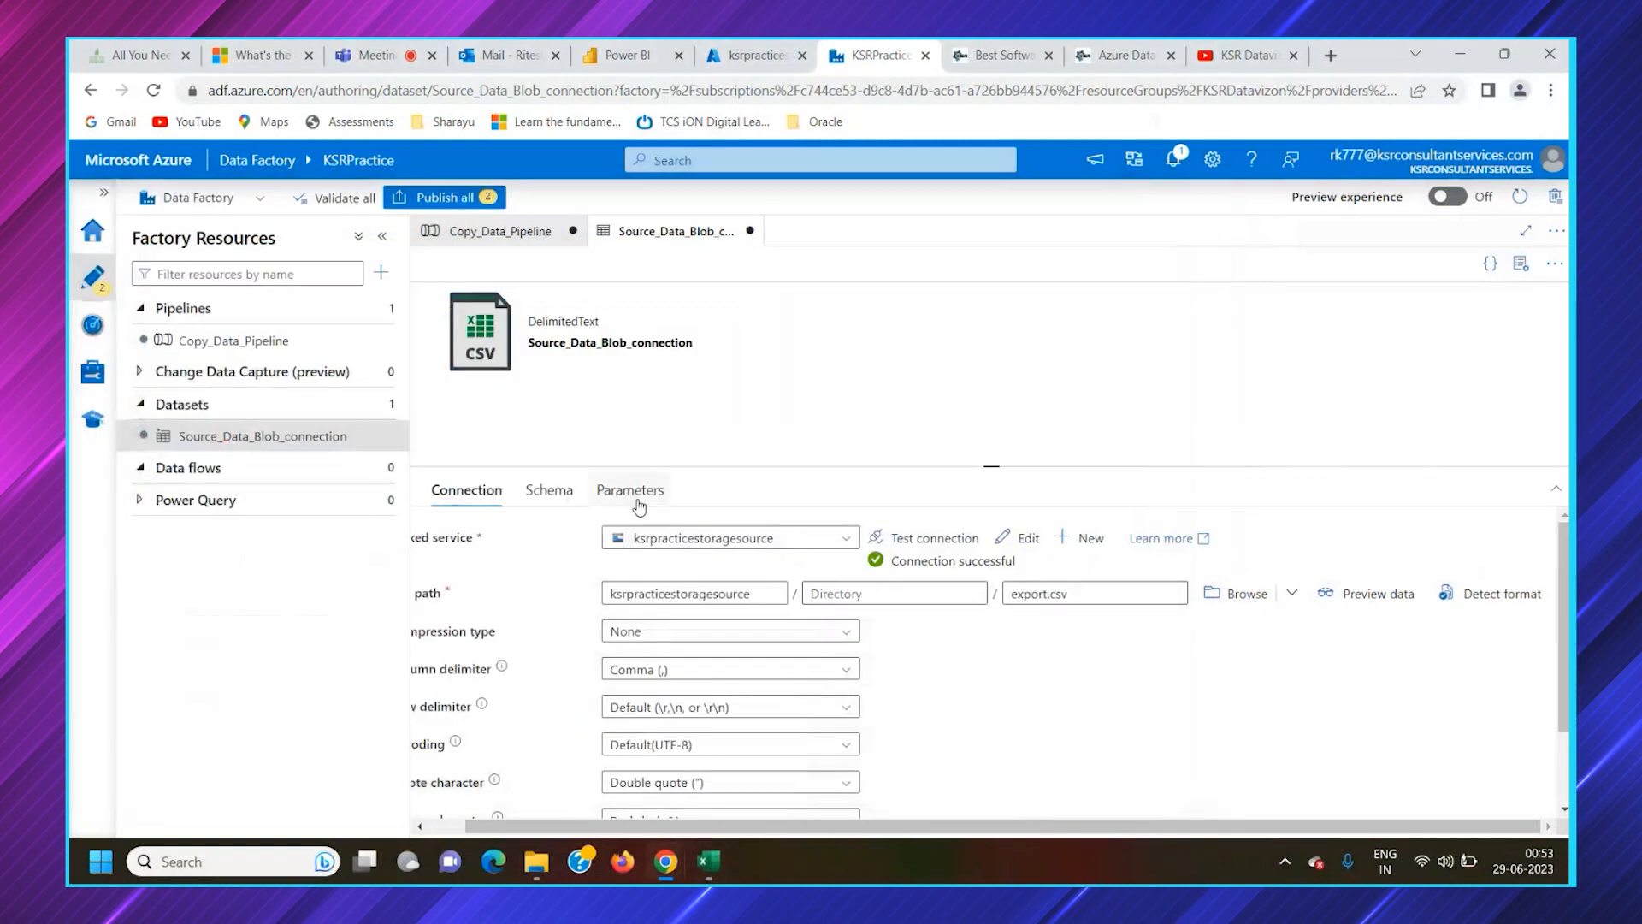
Try to publish all changes from Copy_Data_Pipeline, review the factory validation output and close it
left_click(513, 231)
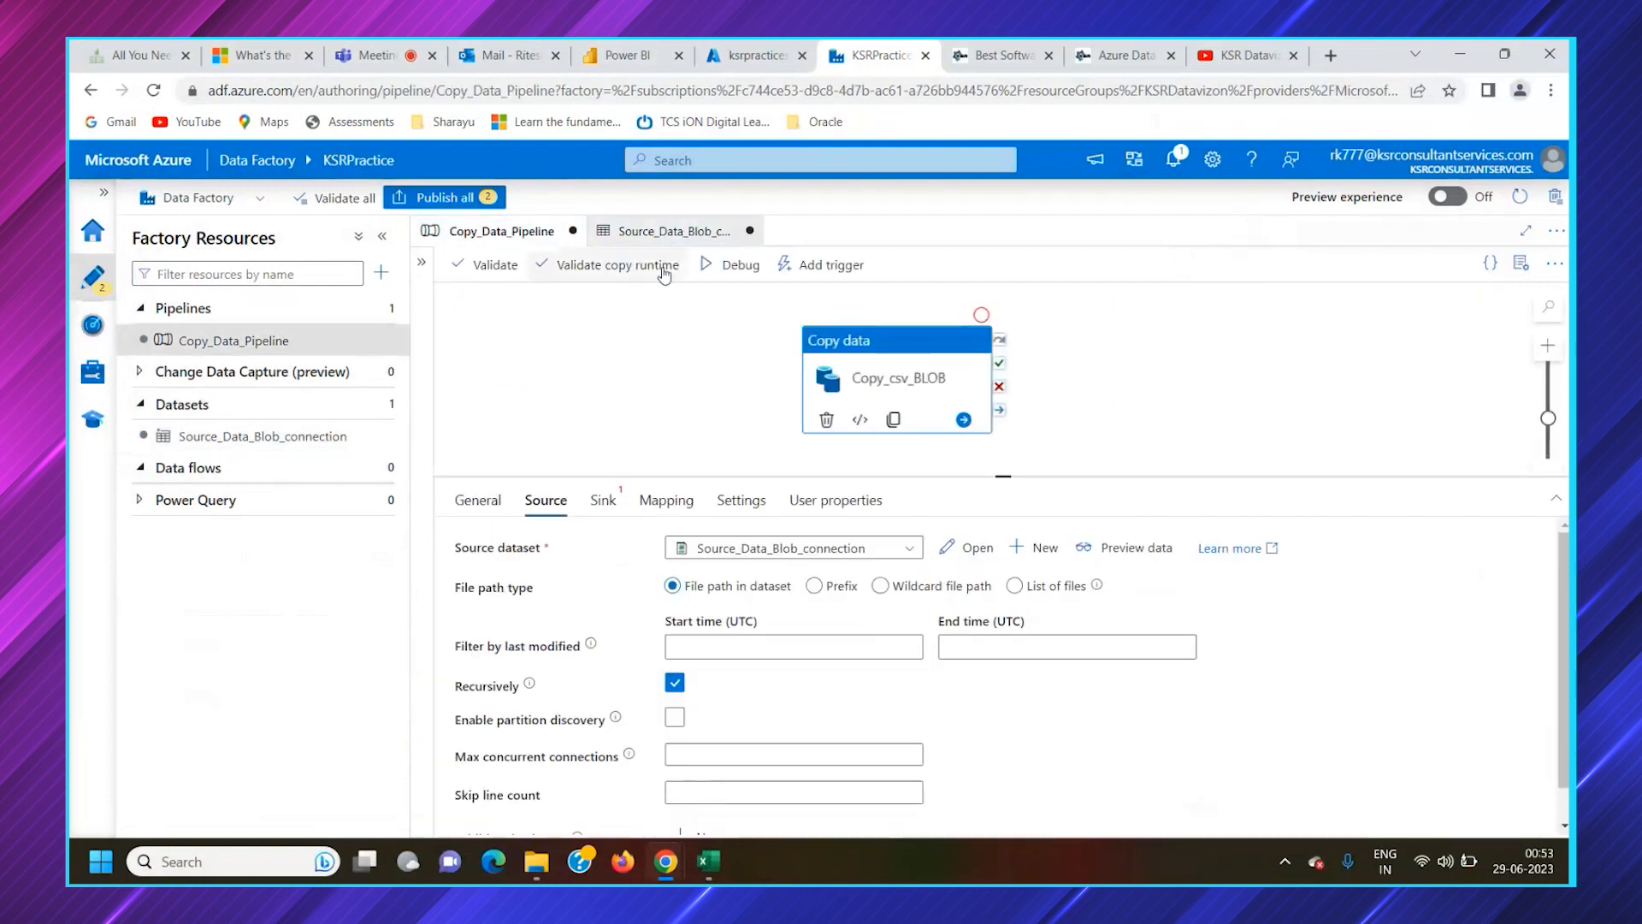
left_click(468, 198)
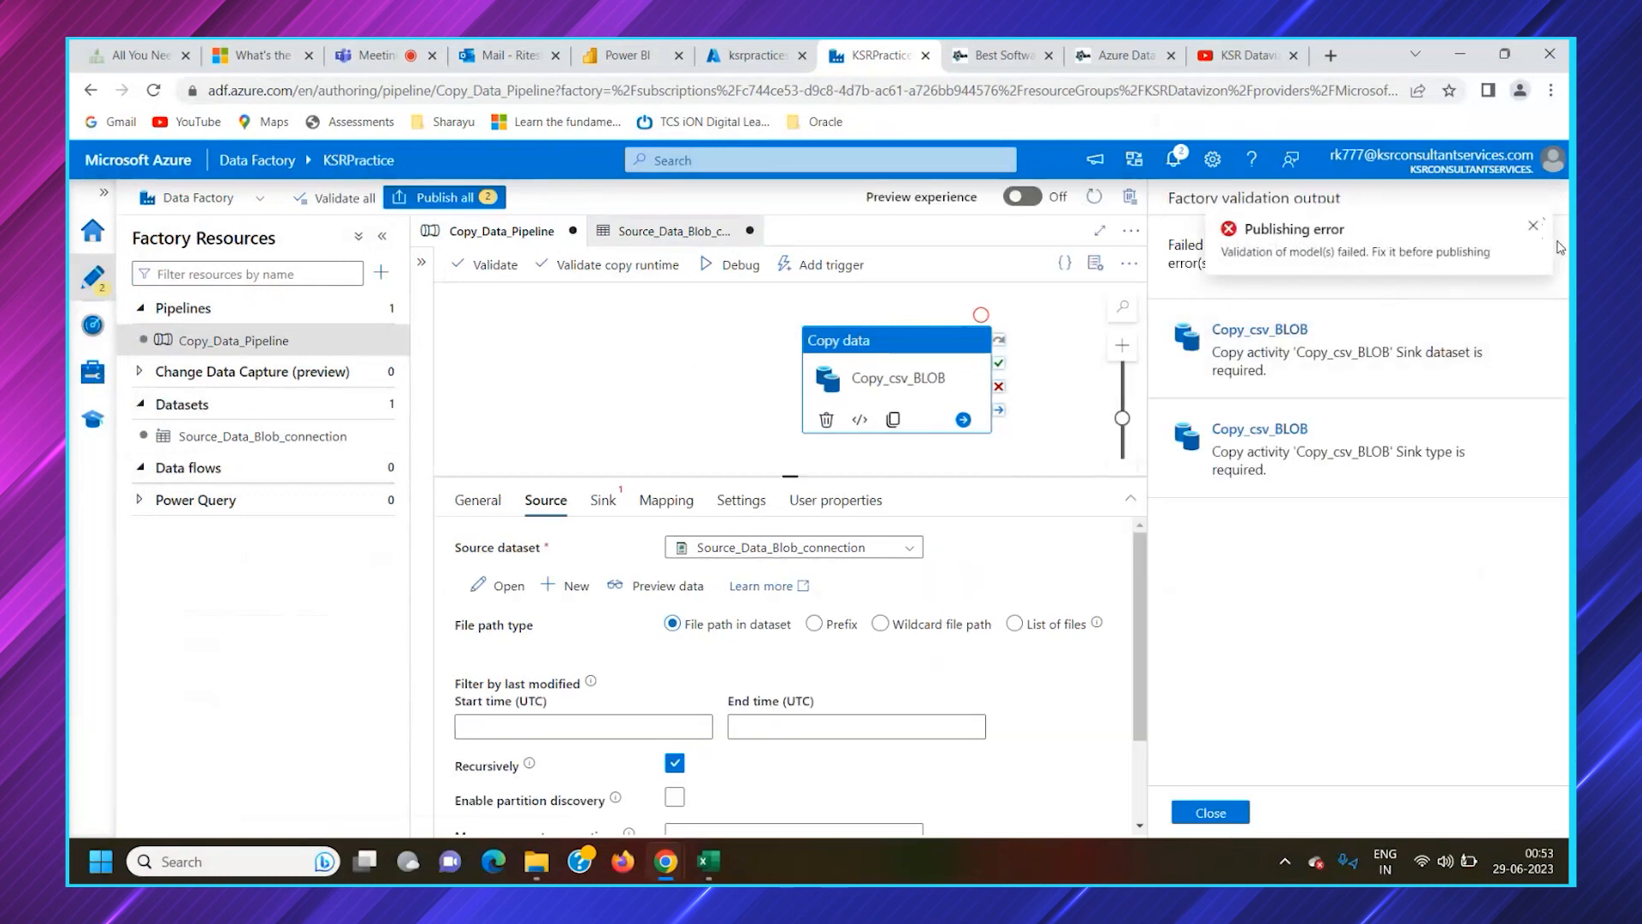
left_click(1533, 226)
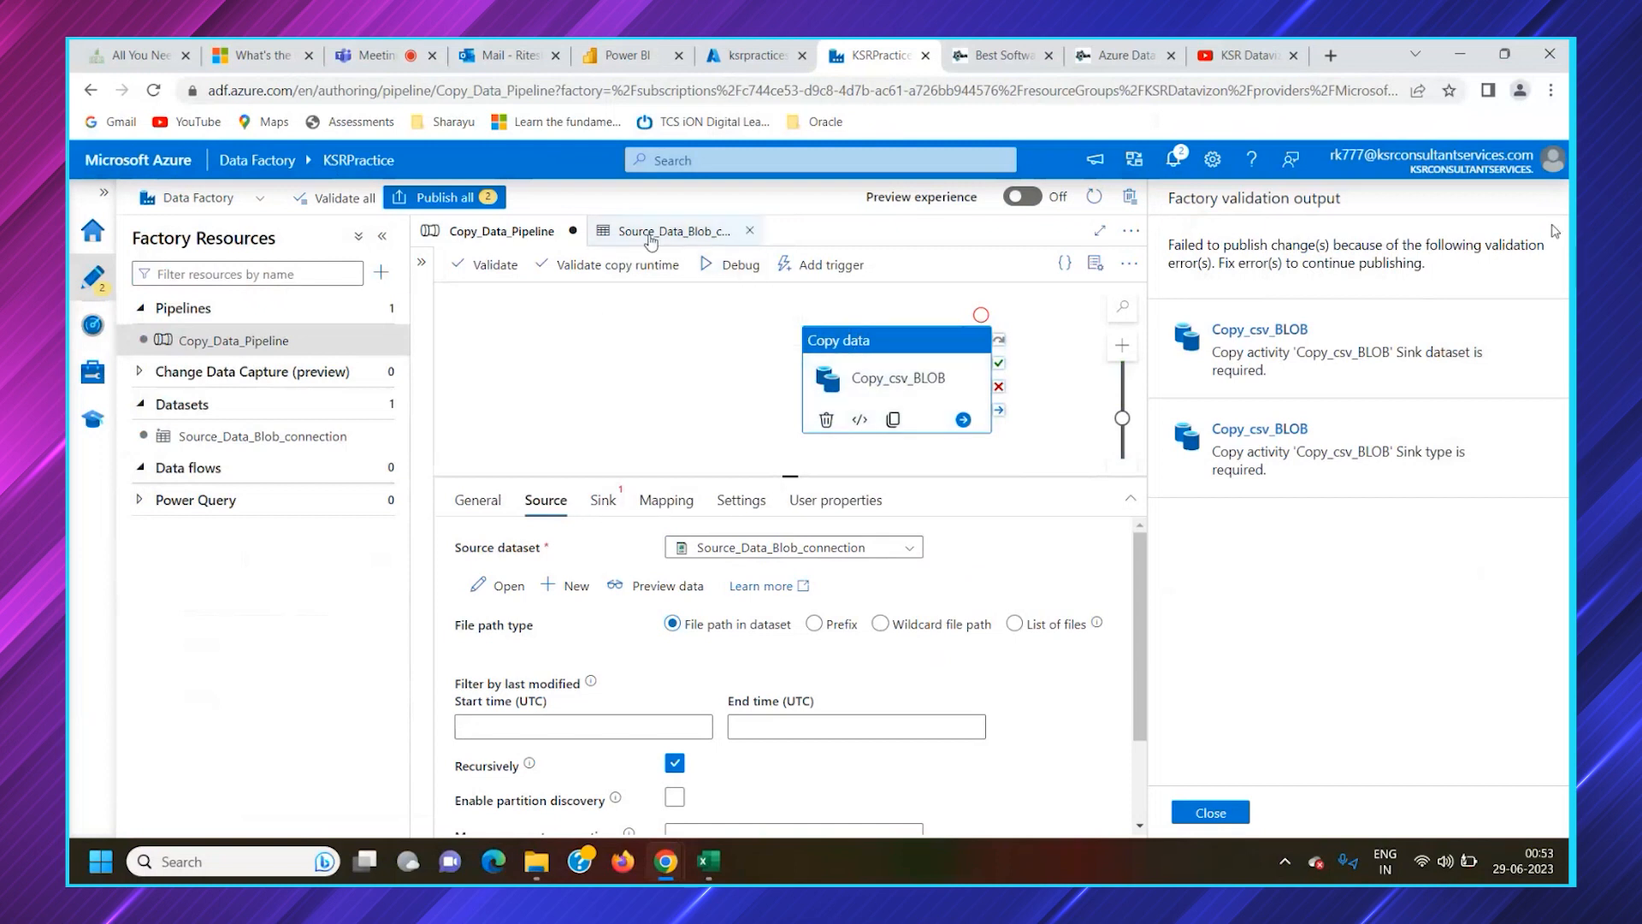
left_click(691, 232)
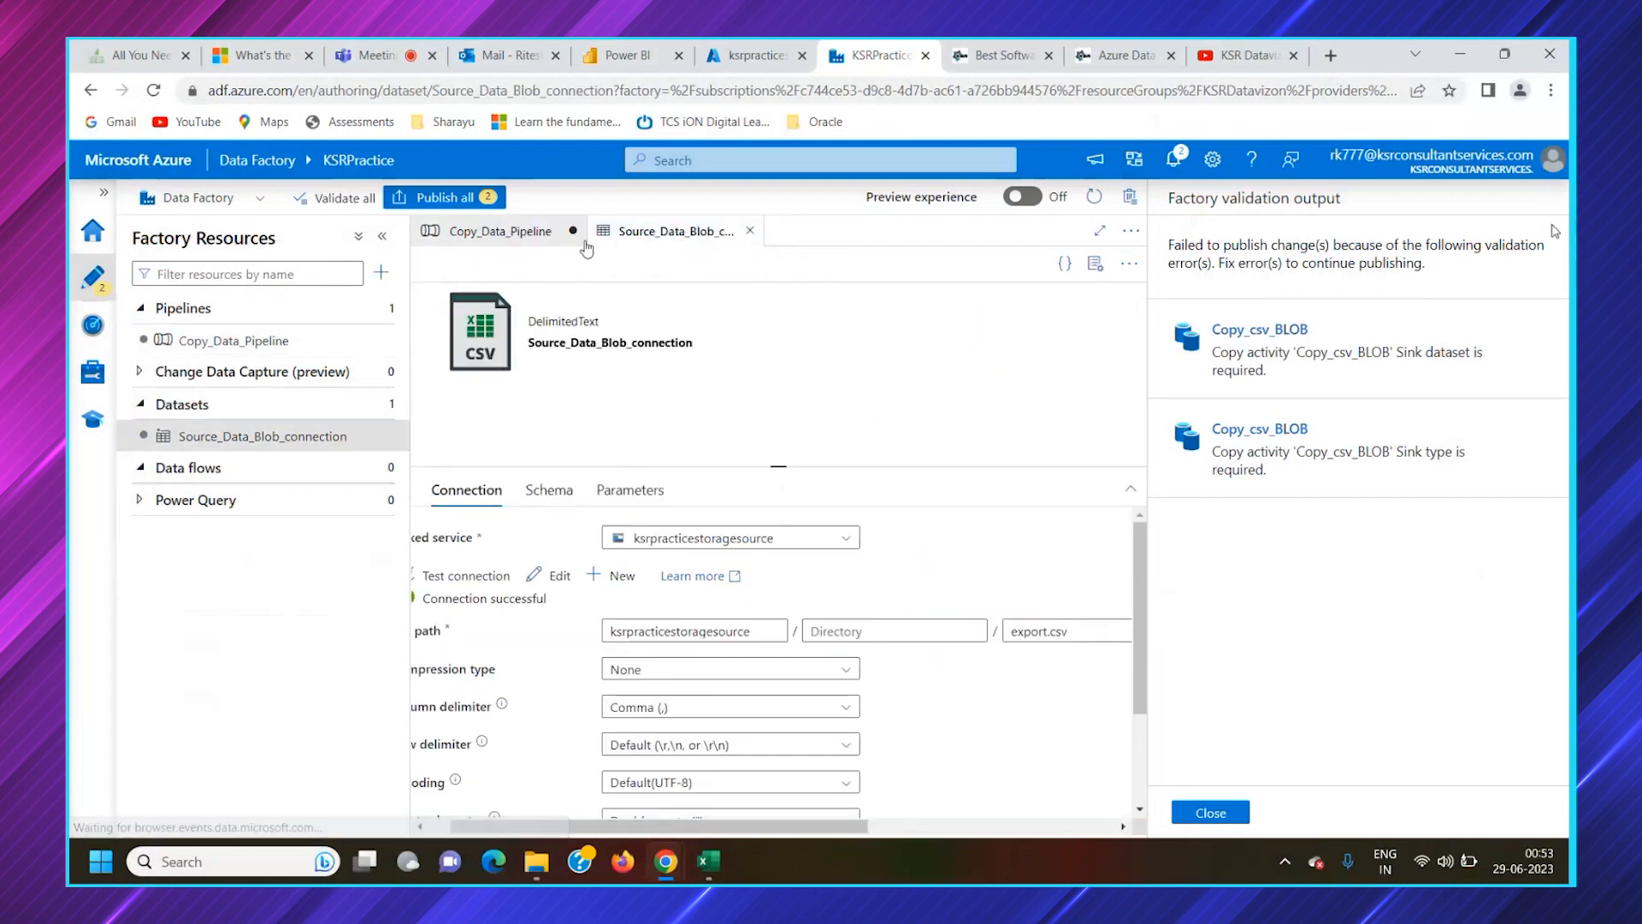
left_click(1229, 813)
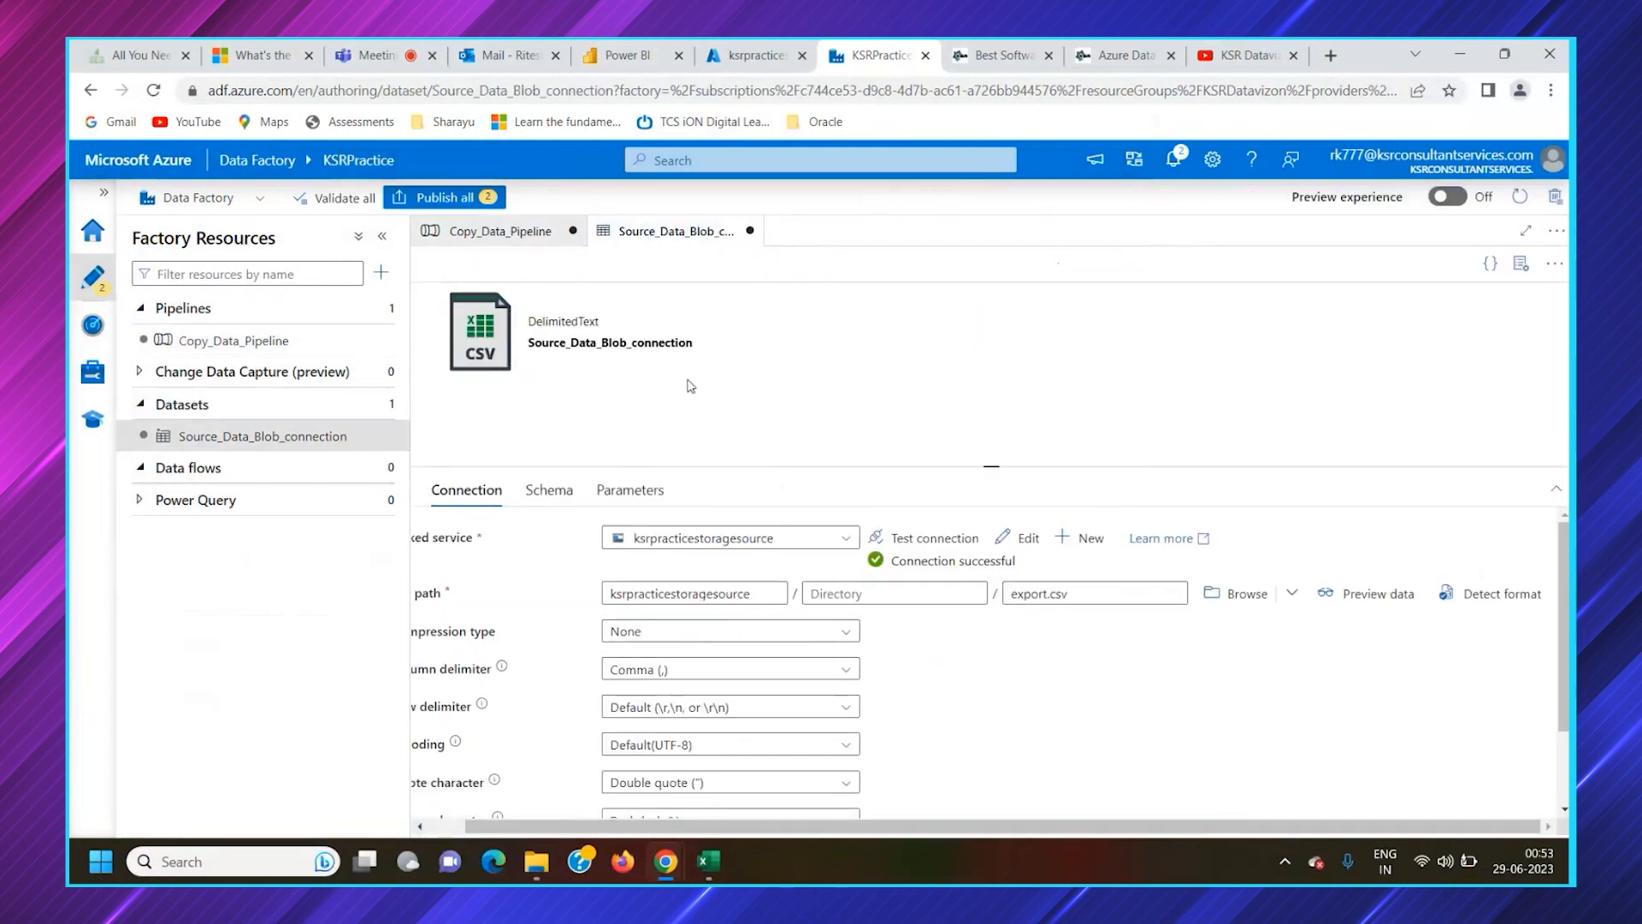
Start a new sink dataset for the Copy_csv_BLOB activity, using Azure Blob Storage with the DelimitedText format
left_click(494, 239)
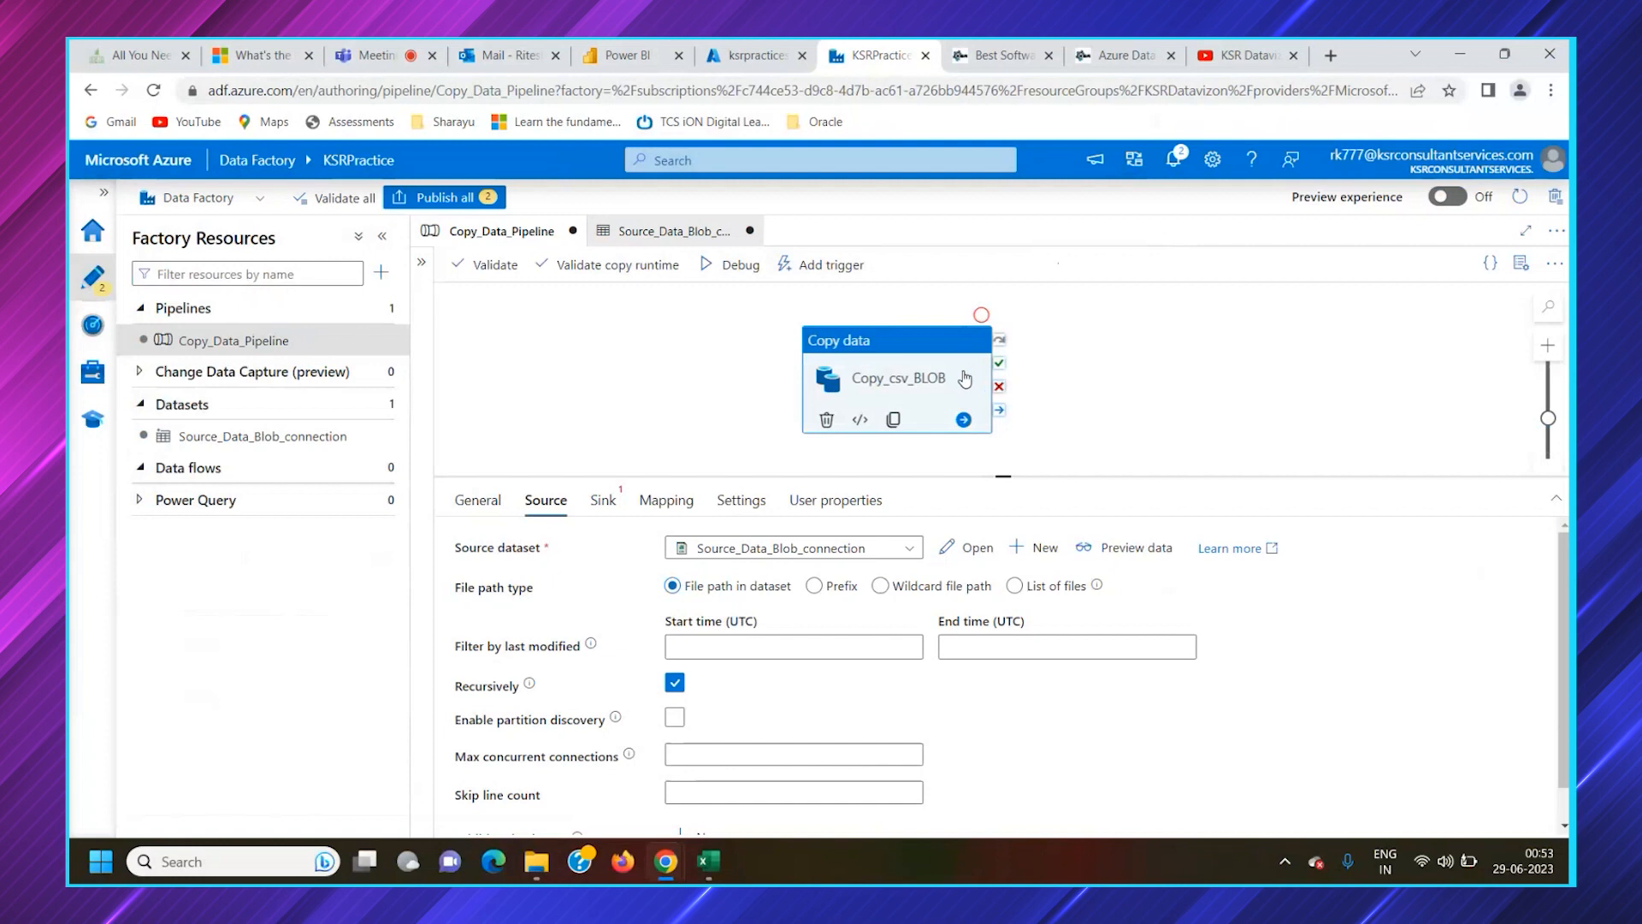
left_click(601, 500)
left_click(850, 548)
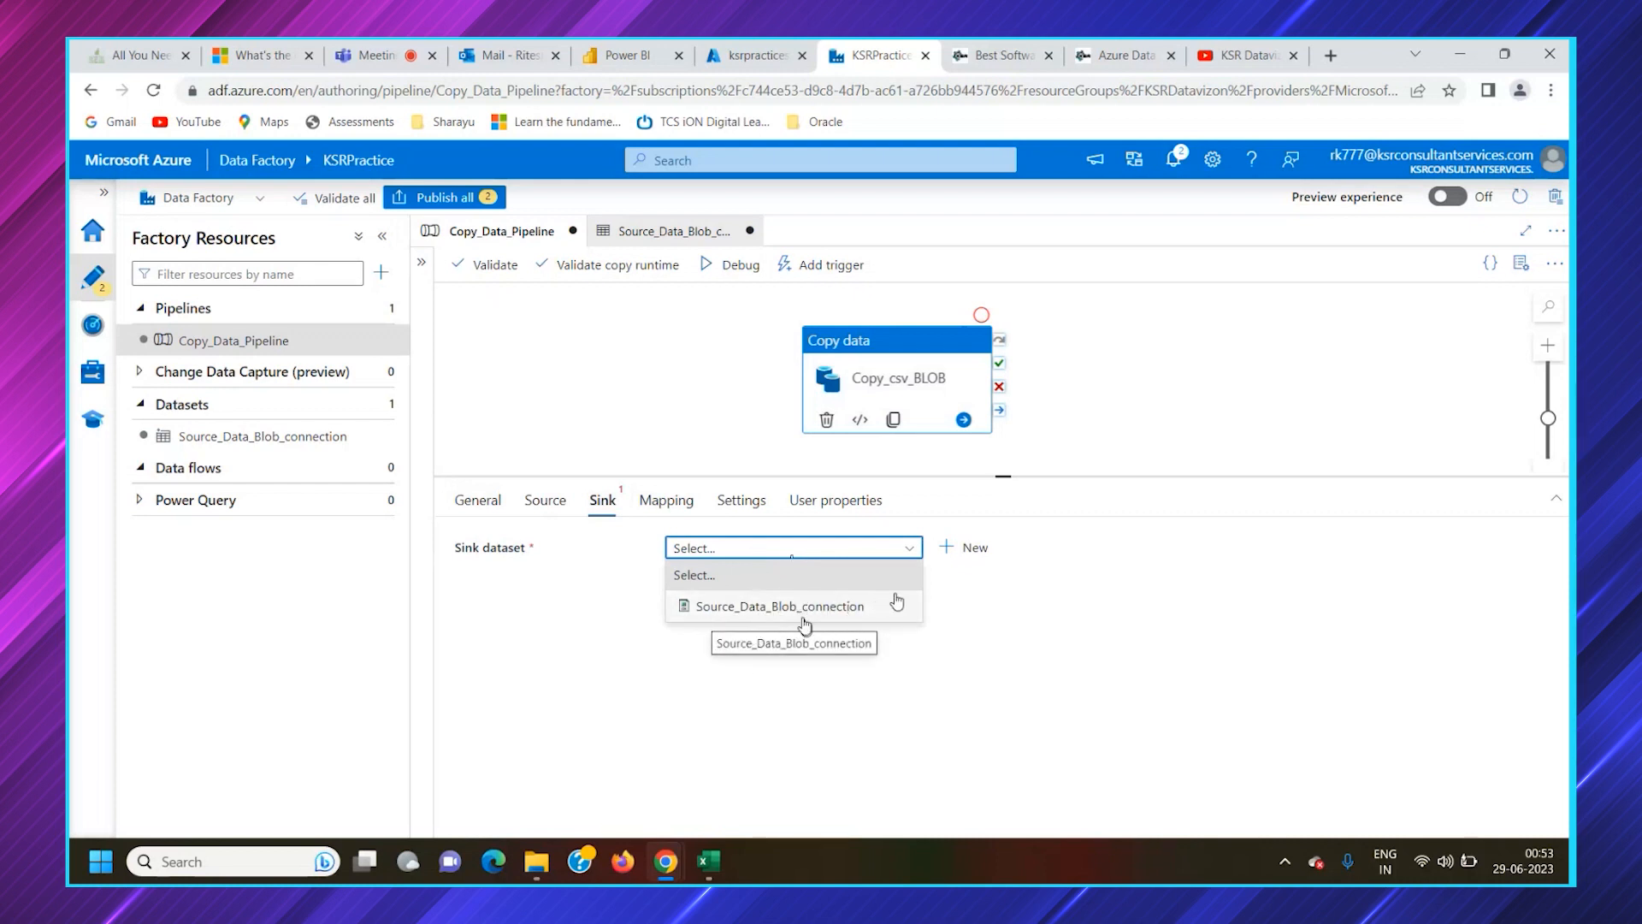
left_click(965, 547)
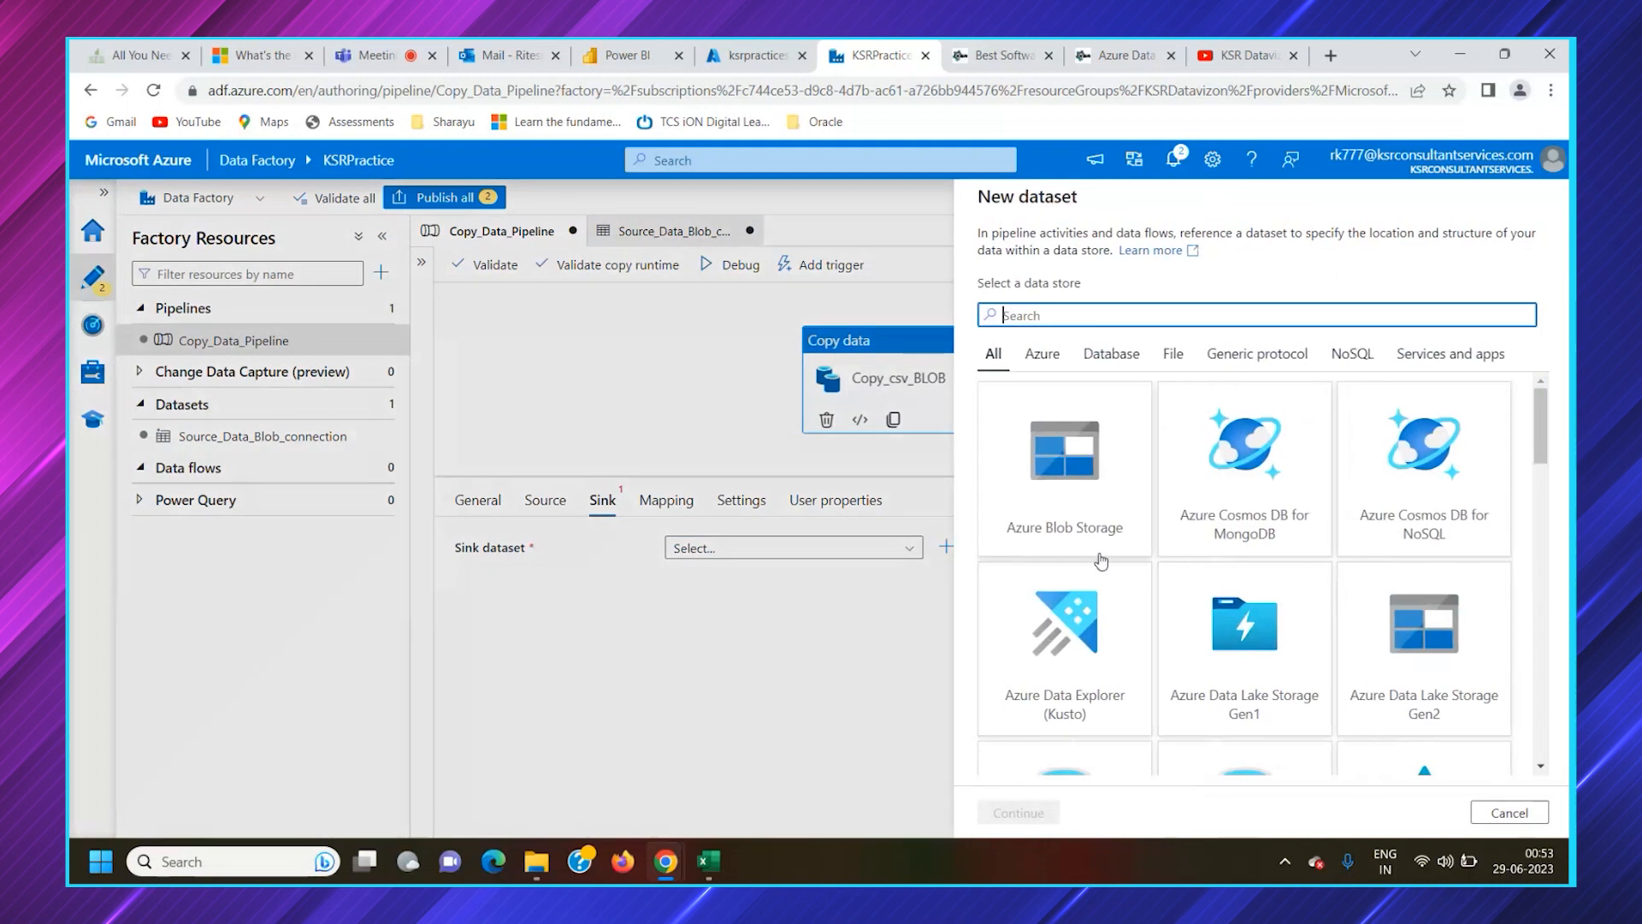
left_click(1076, 483)
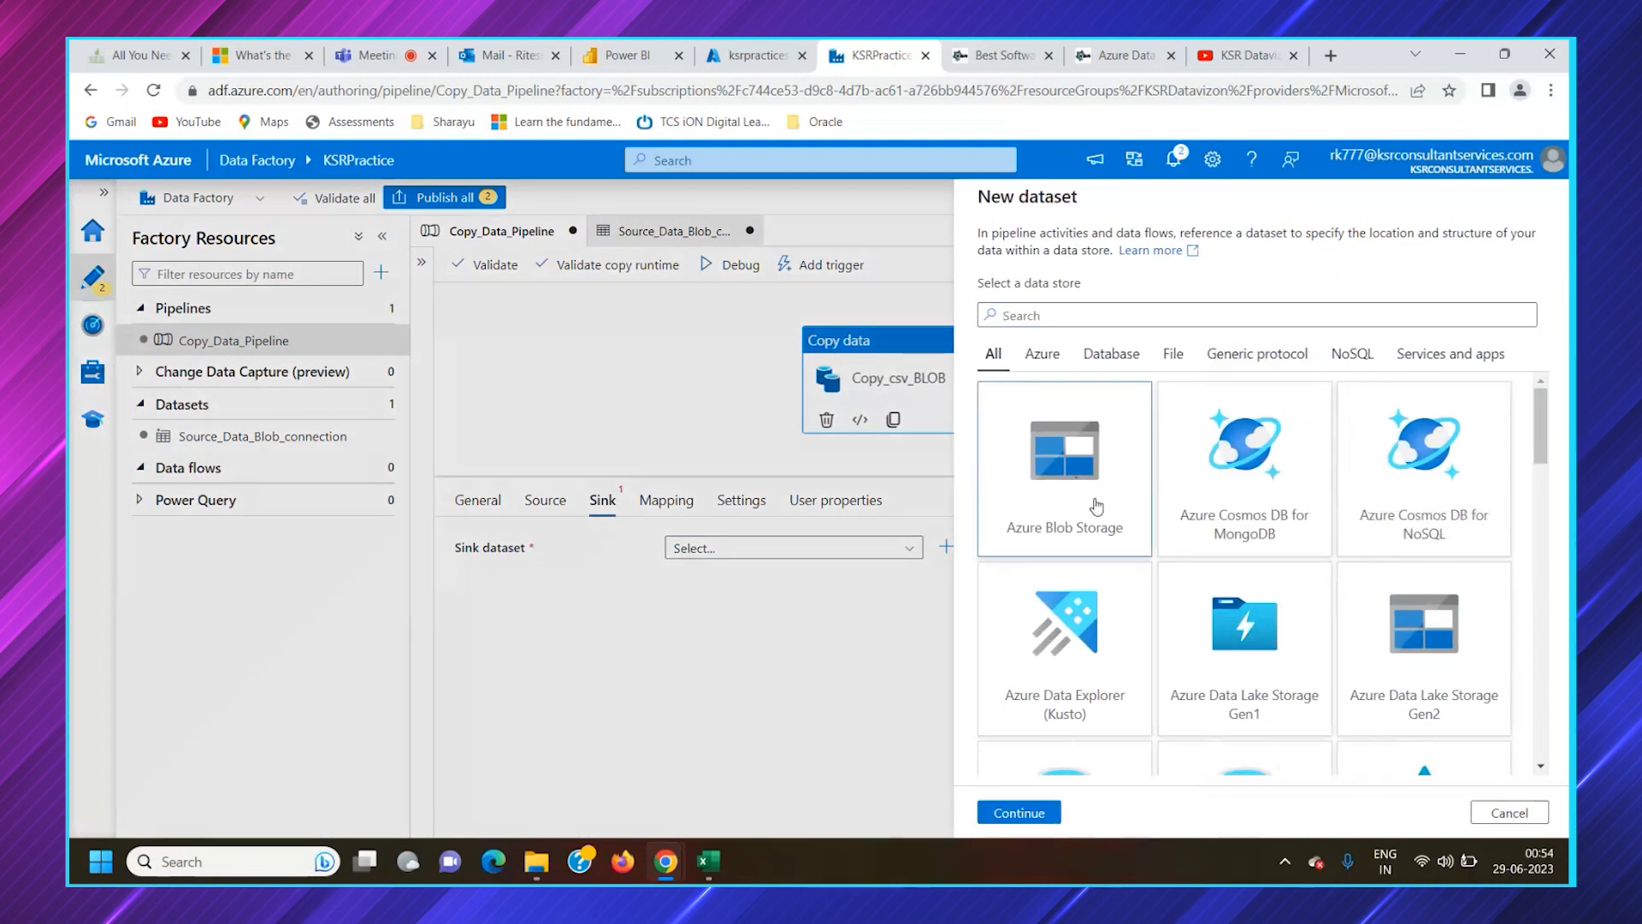
left_click(1037, 813)
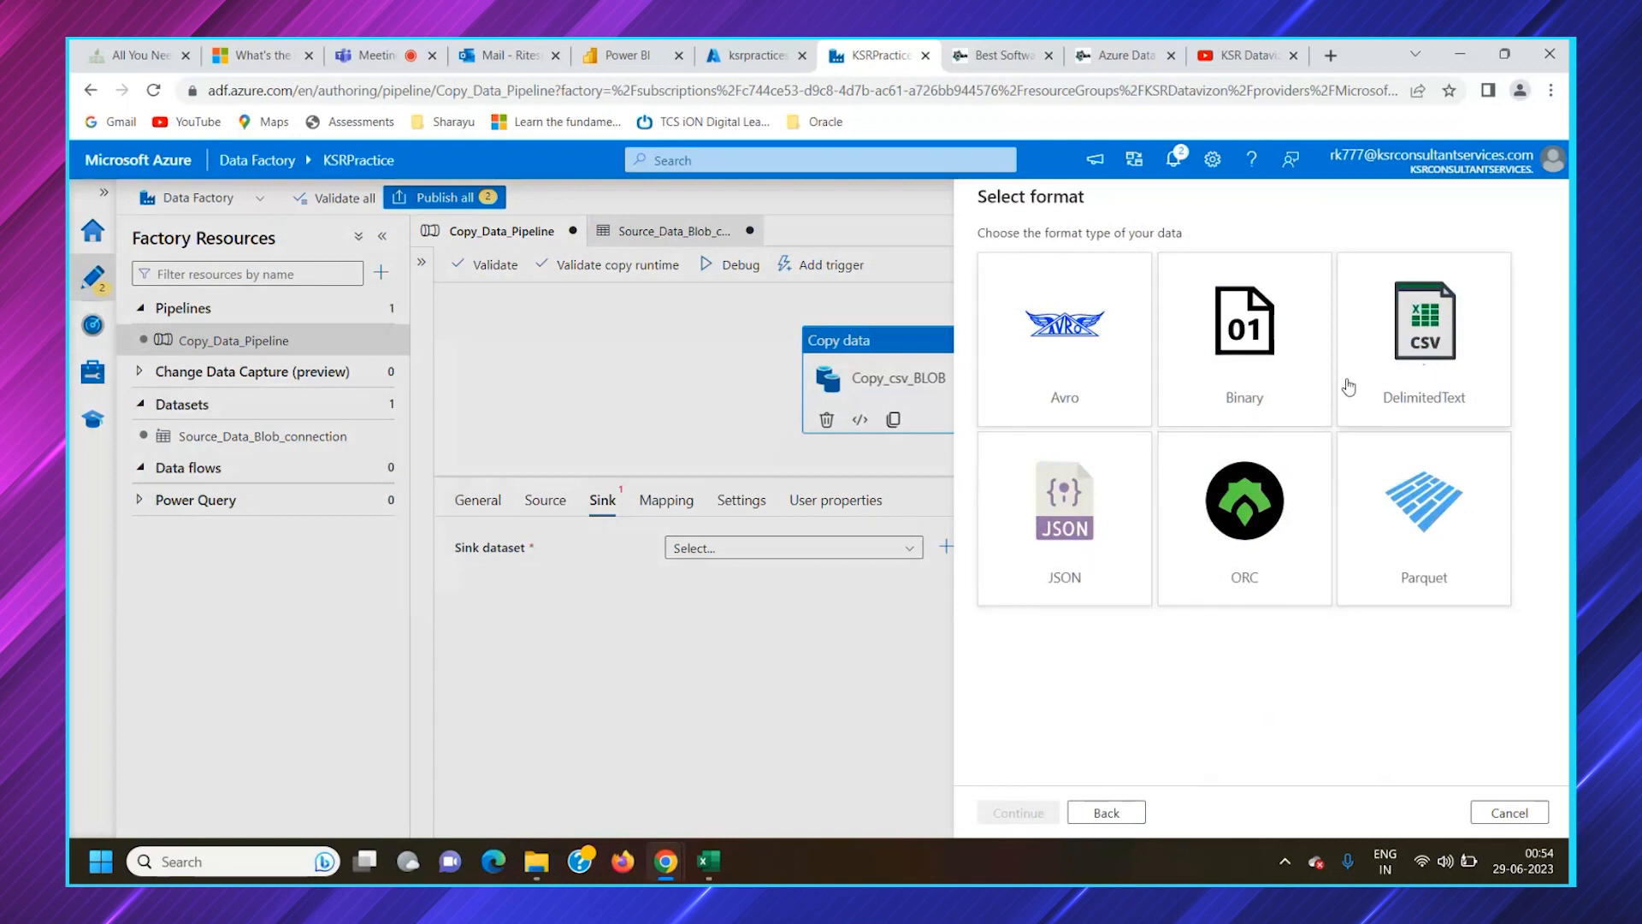
left_click(1409, 366)
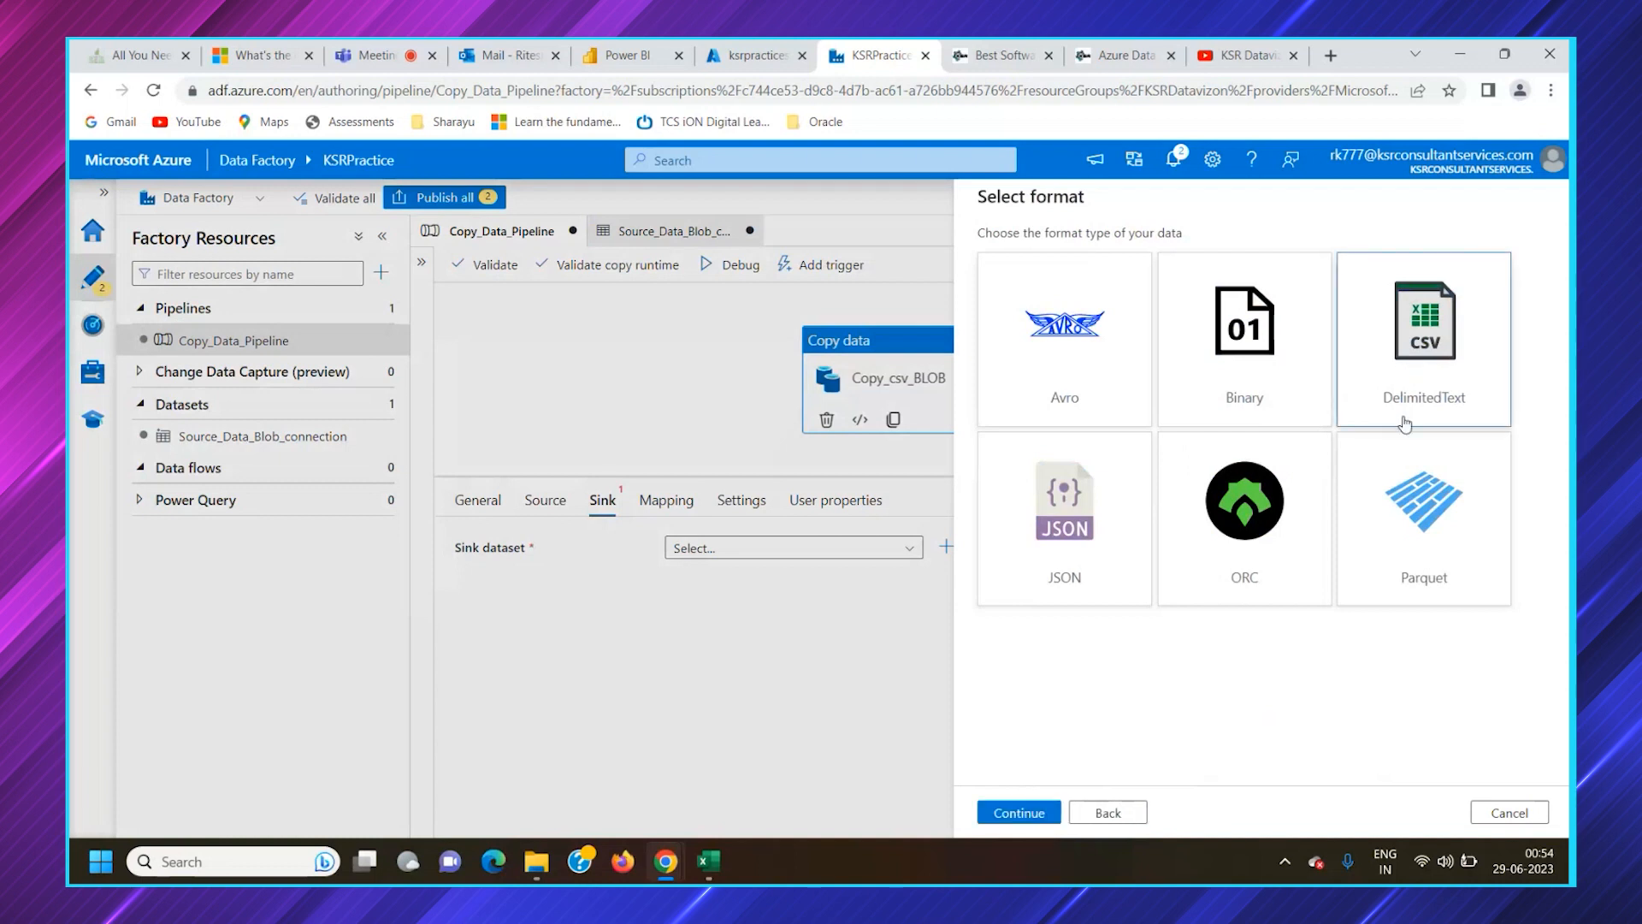
left_click(1018, 812)
Name the new sink dataset Target_Data_Blob_connection
left_click(1306, 255)
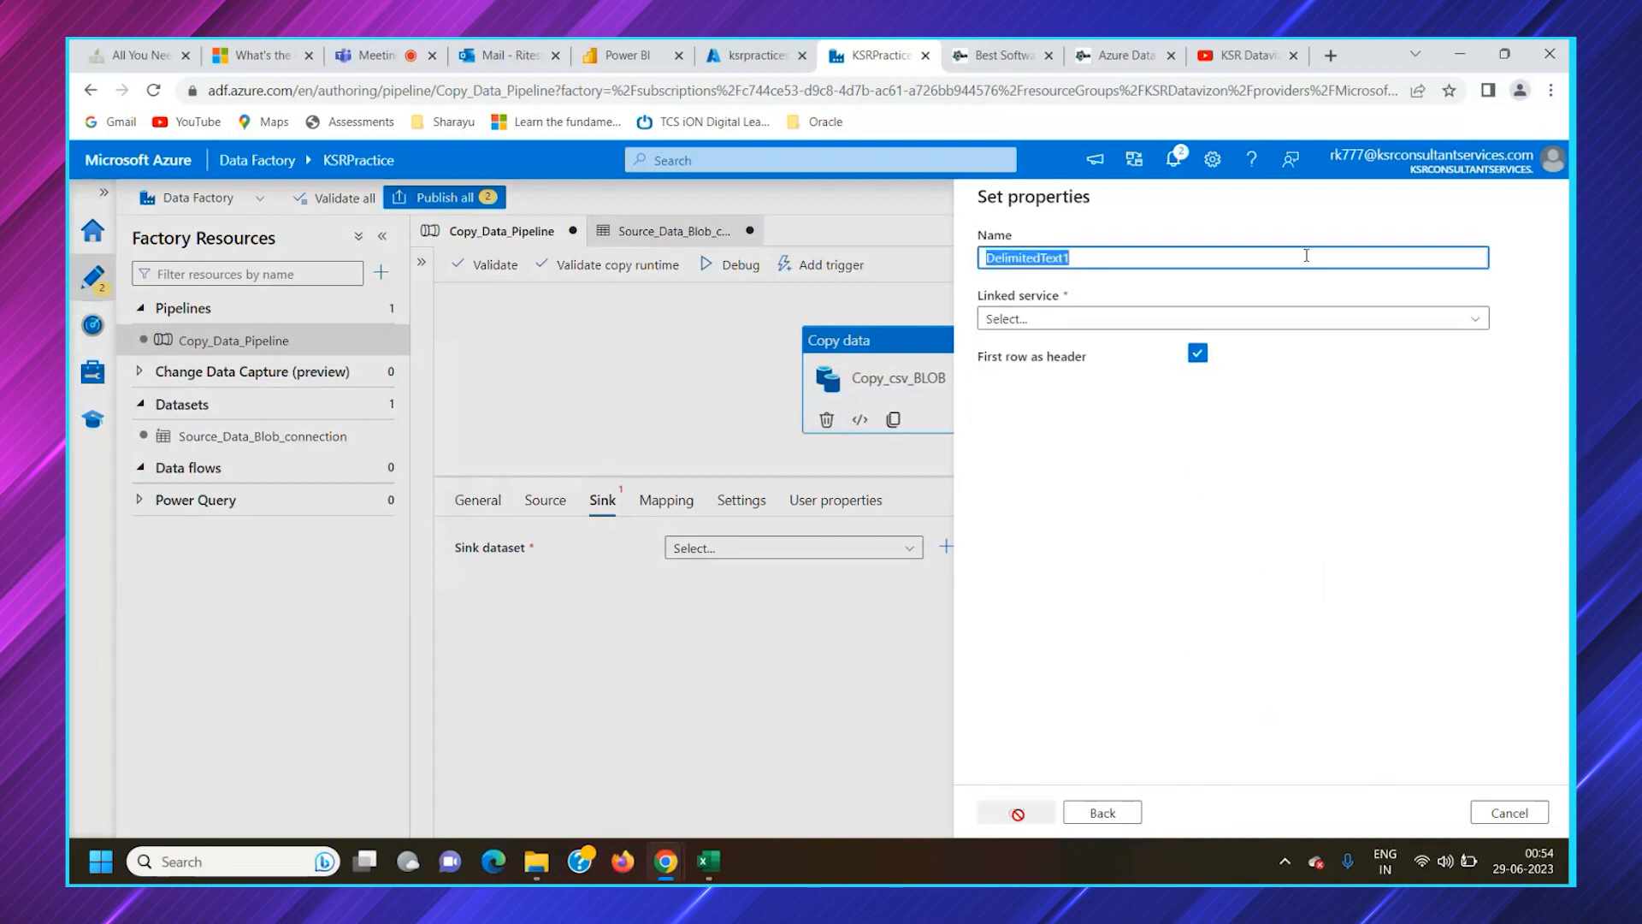
type("Target_Data_Blo")
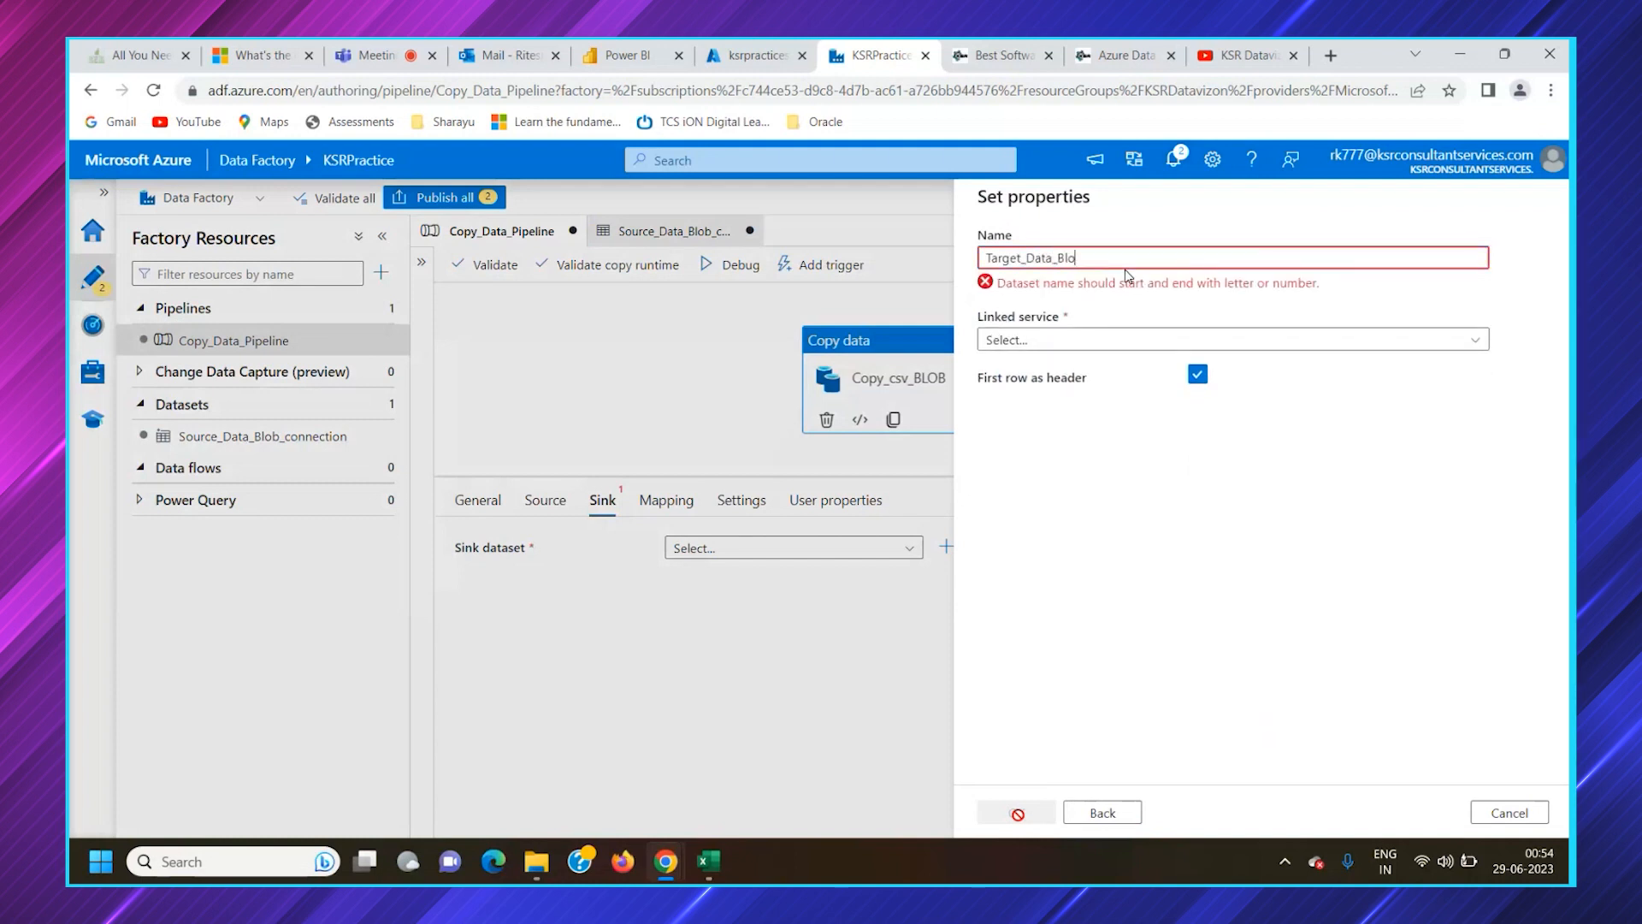
type("b_connection")
Start a new linked service for the sink dataset and name it ksrpractice_BLOB_target_connection
left_click(1104, 318)
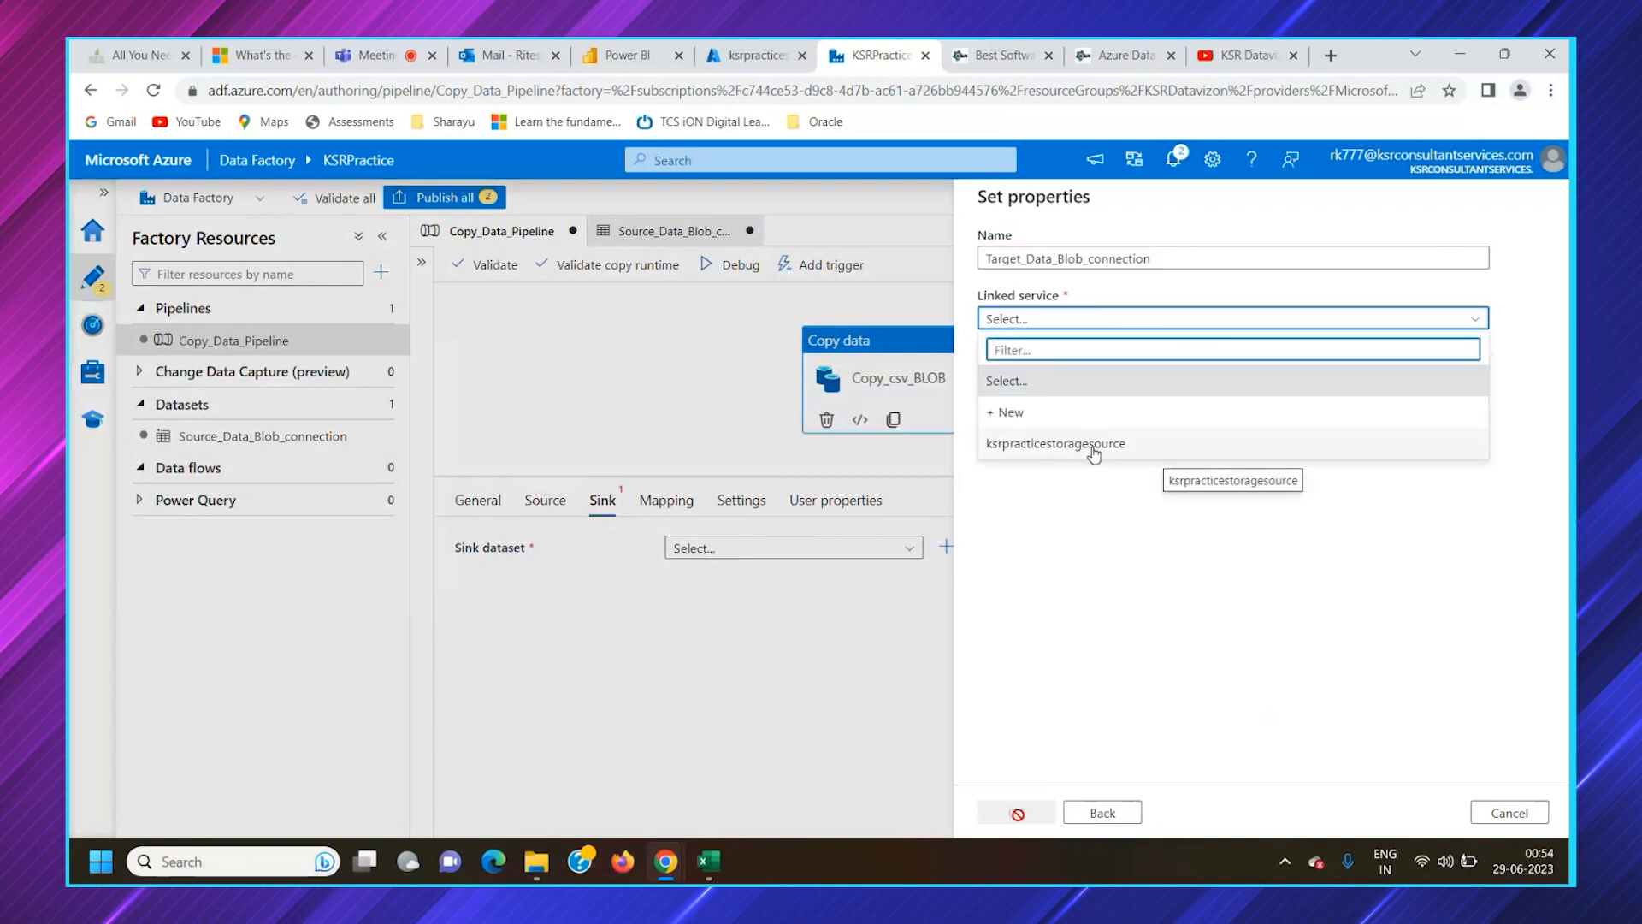
left_click(1058, 423)
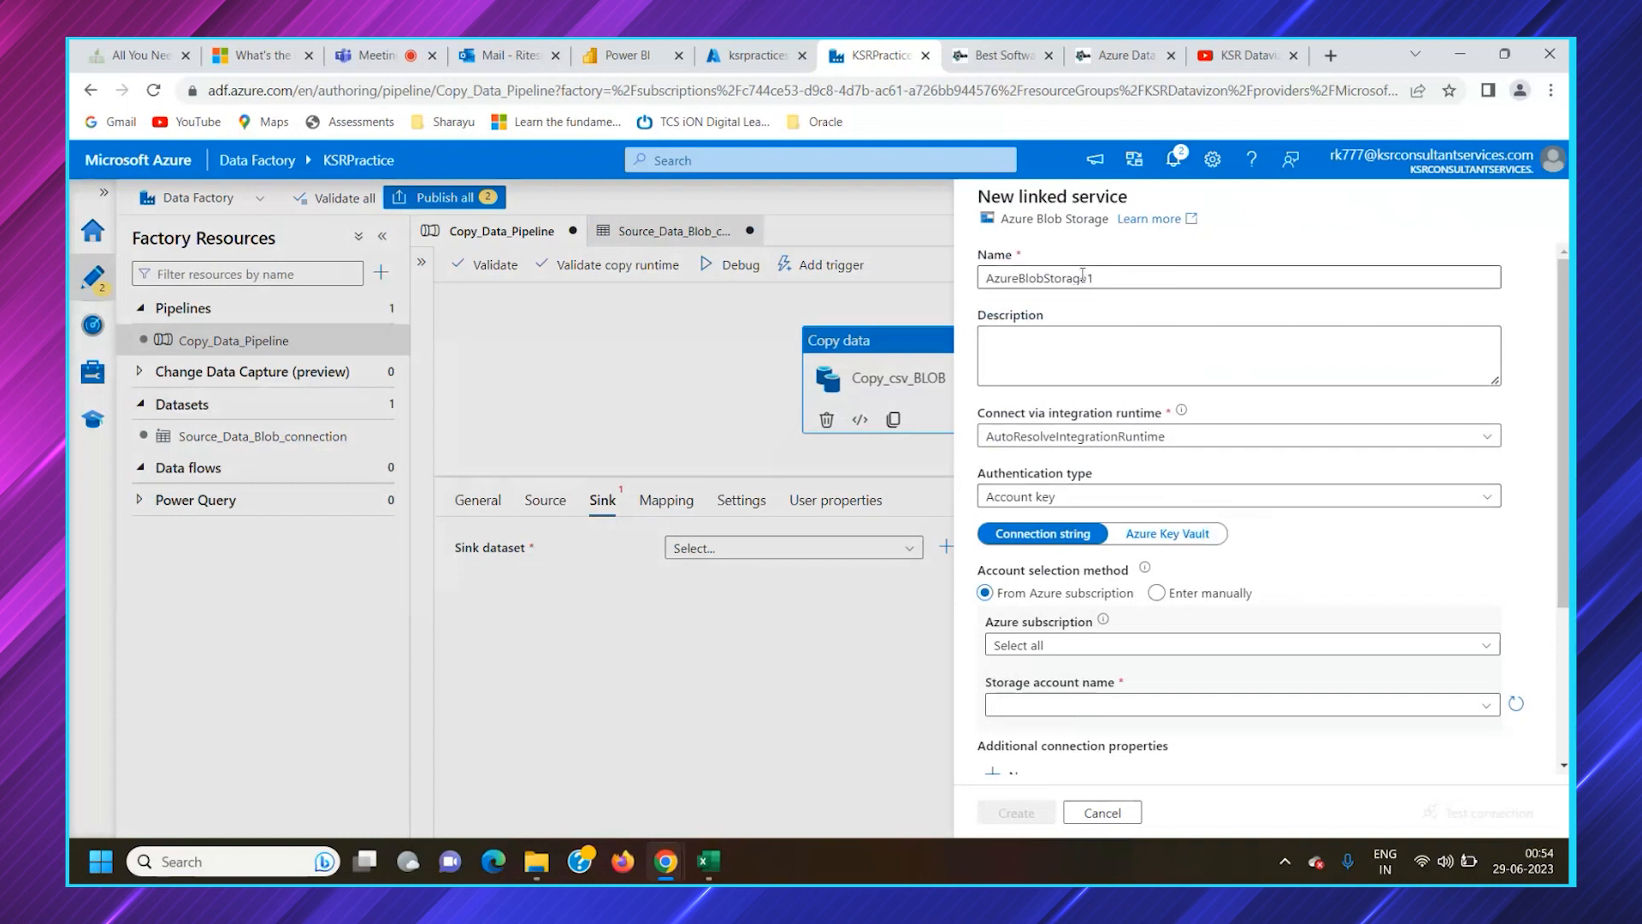
left_click_drag(1115, 276, 947, 290)
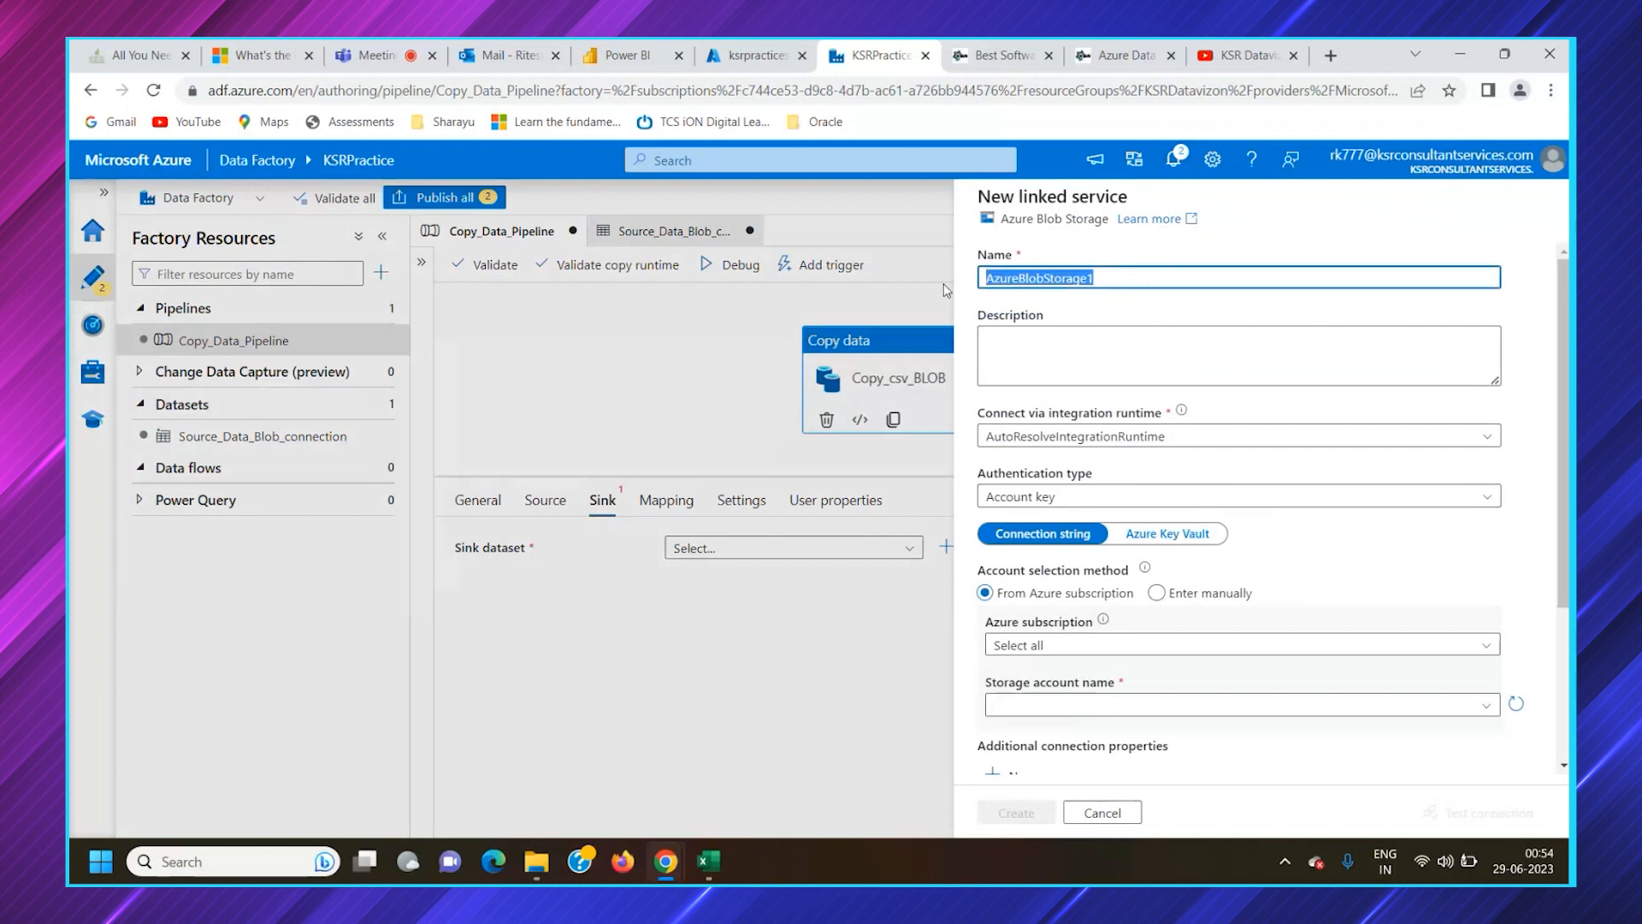
key("BackSpace")
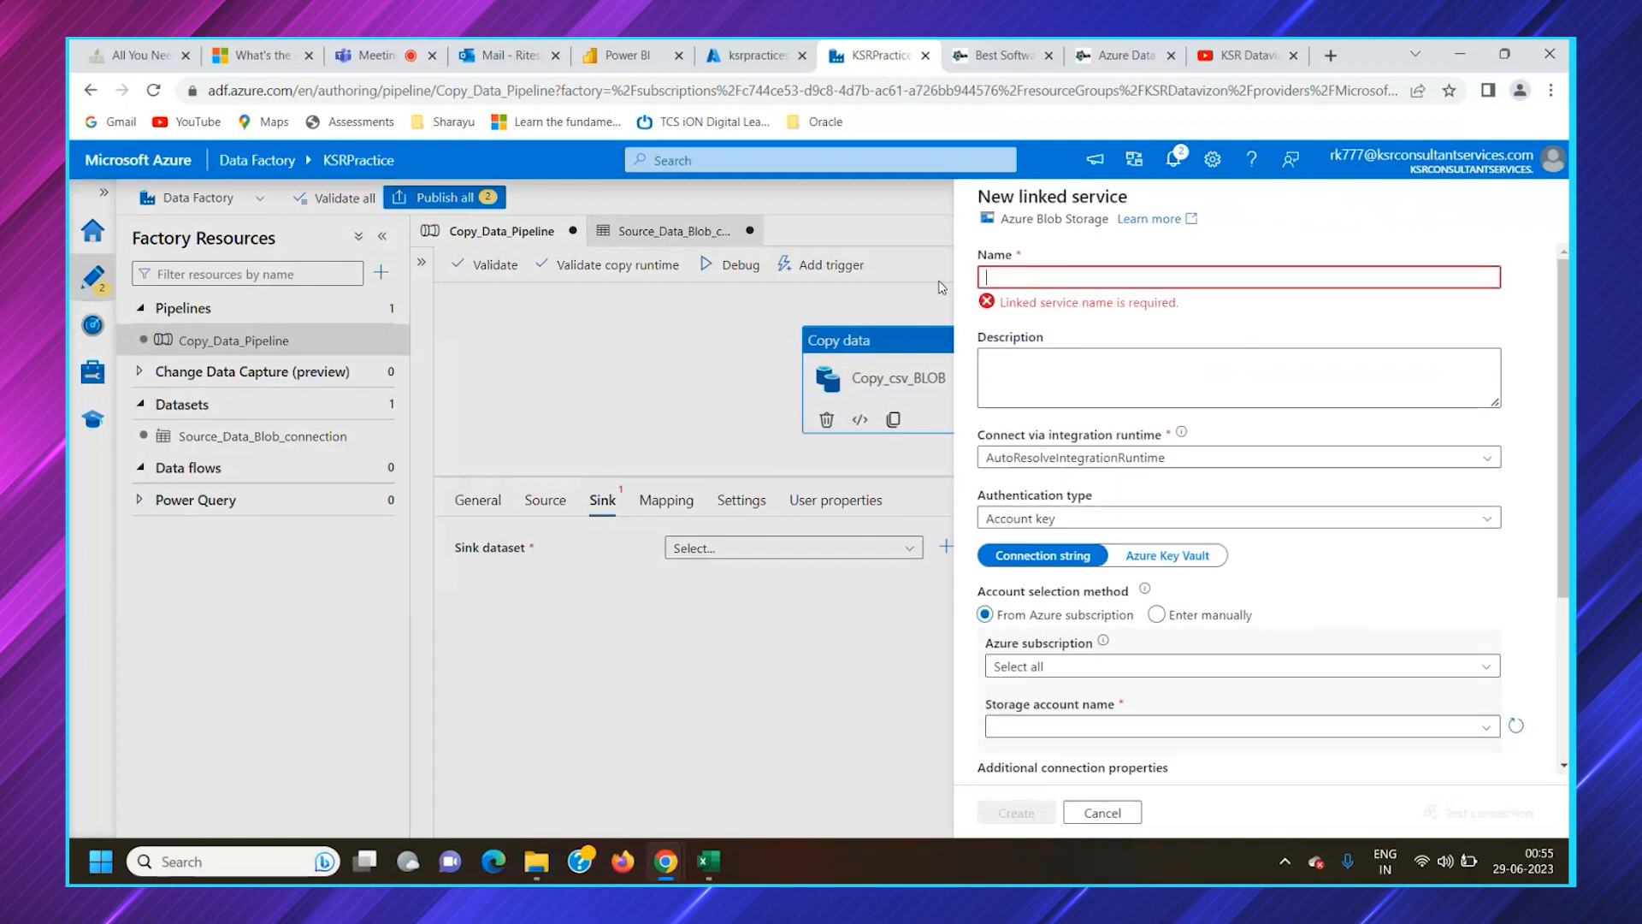
type("ksrpracticebolbtargetconnection")
key("Left")
key("Left")
key("Left")
key("Left")
key("Left")
key("Left")
key("Left")
key("Left")
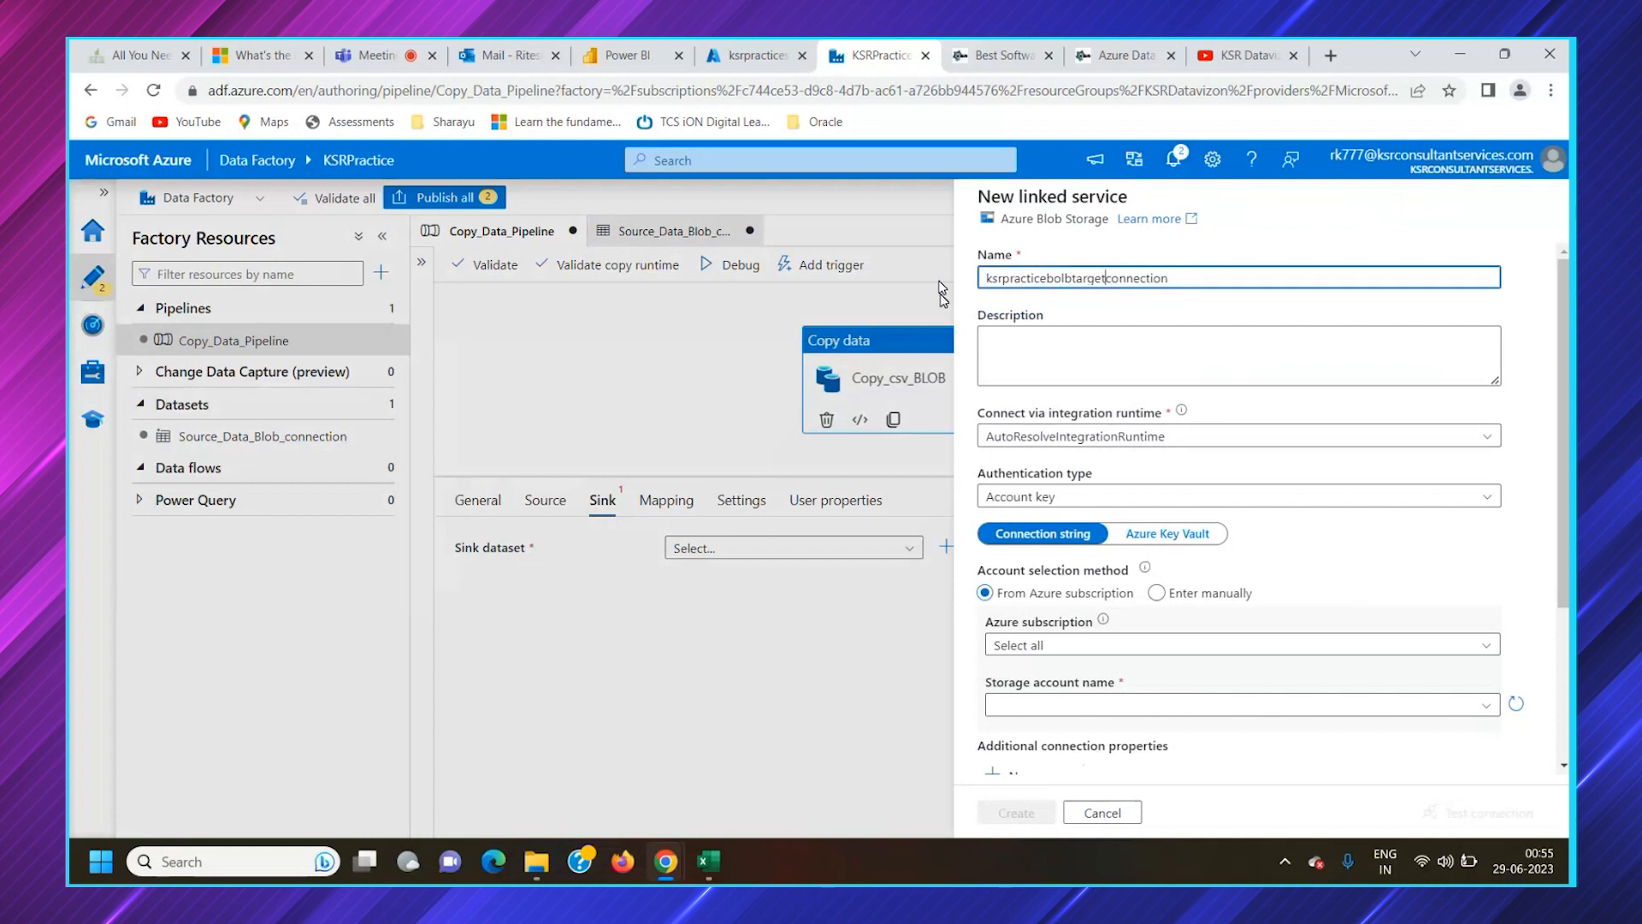
type("_")
type("_")
key("BackSpace")
key("BackSpace")
key("BackSpace")
left_click(1085, 352)
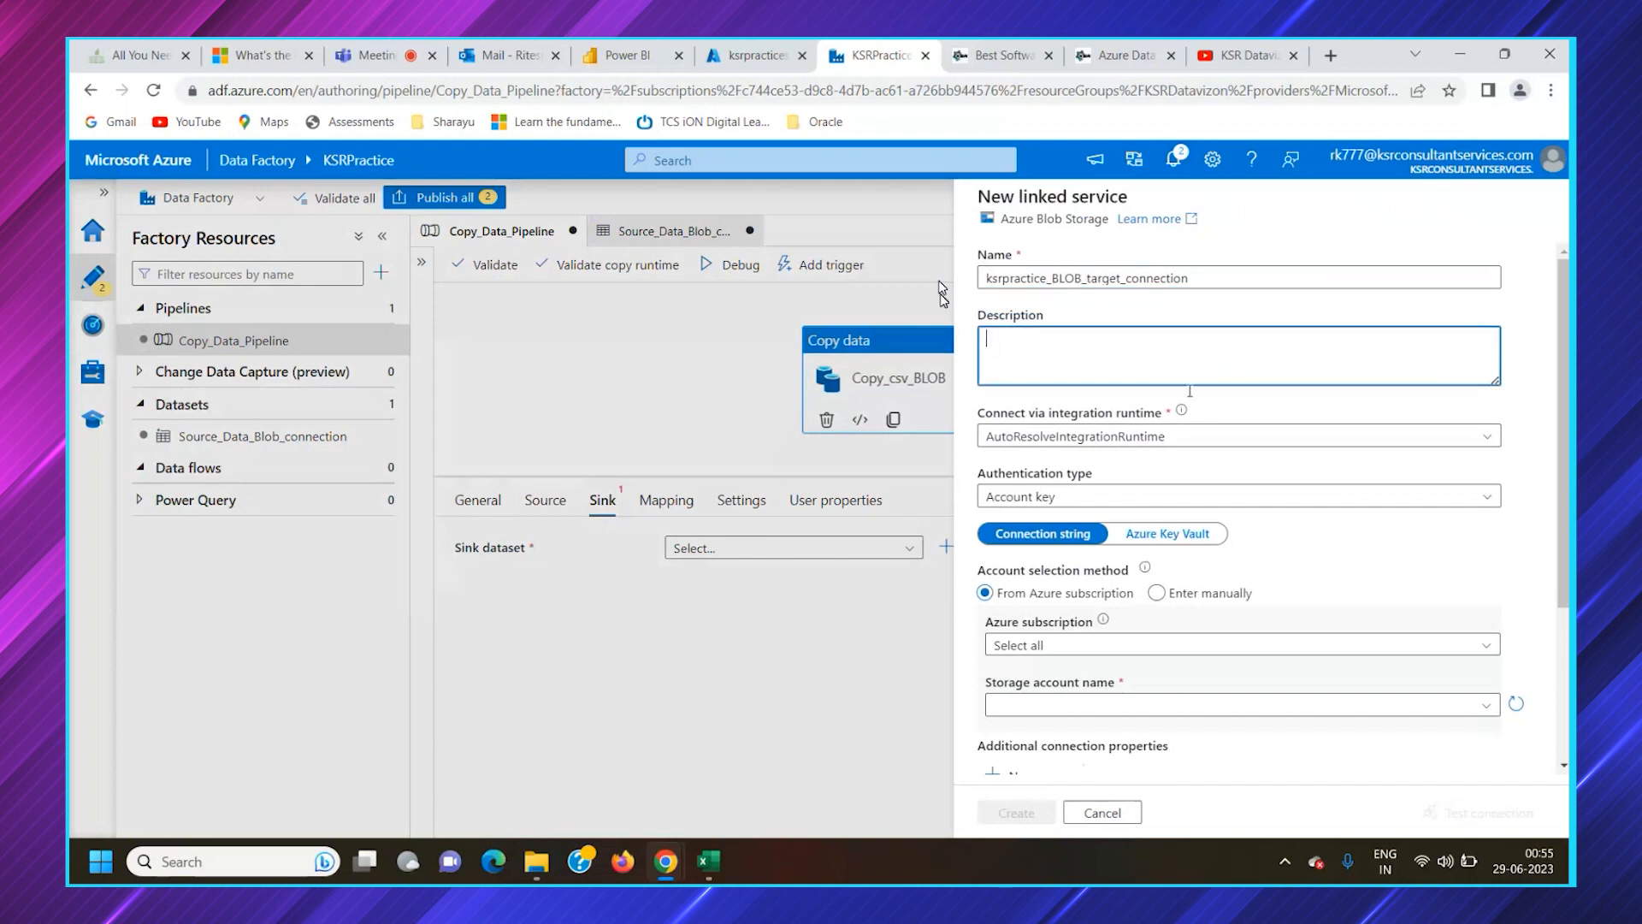
Try to choose the linked service's storage account from the Free Trial Azure subscription
scroll(1086, 342, "down", 2)
scroll(1087, 340, "up", 1)
left_click(1073, 398)
left_click(1073, 402)
left_click(1095, 548)
left_click(1112, 606)
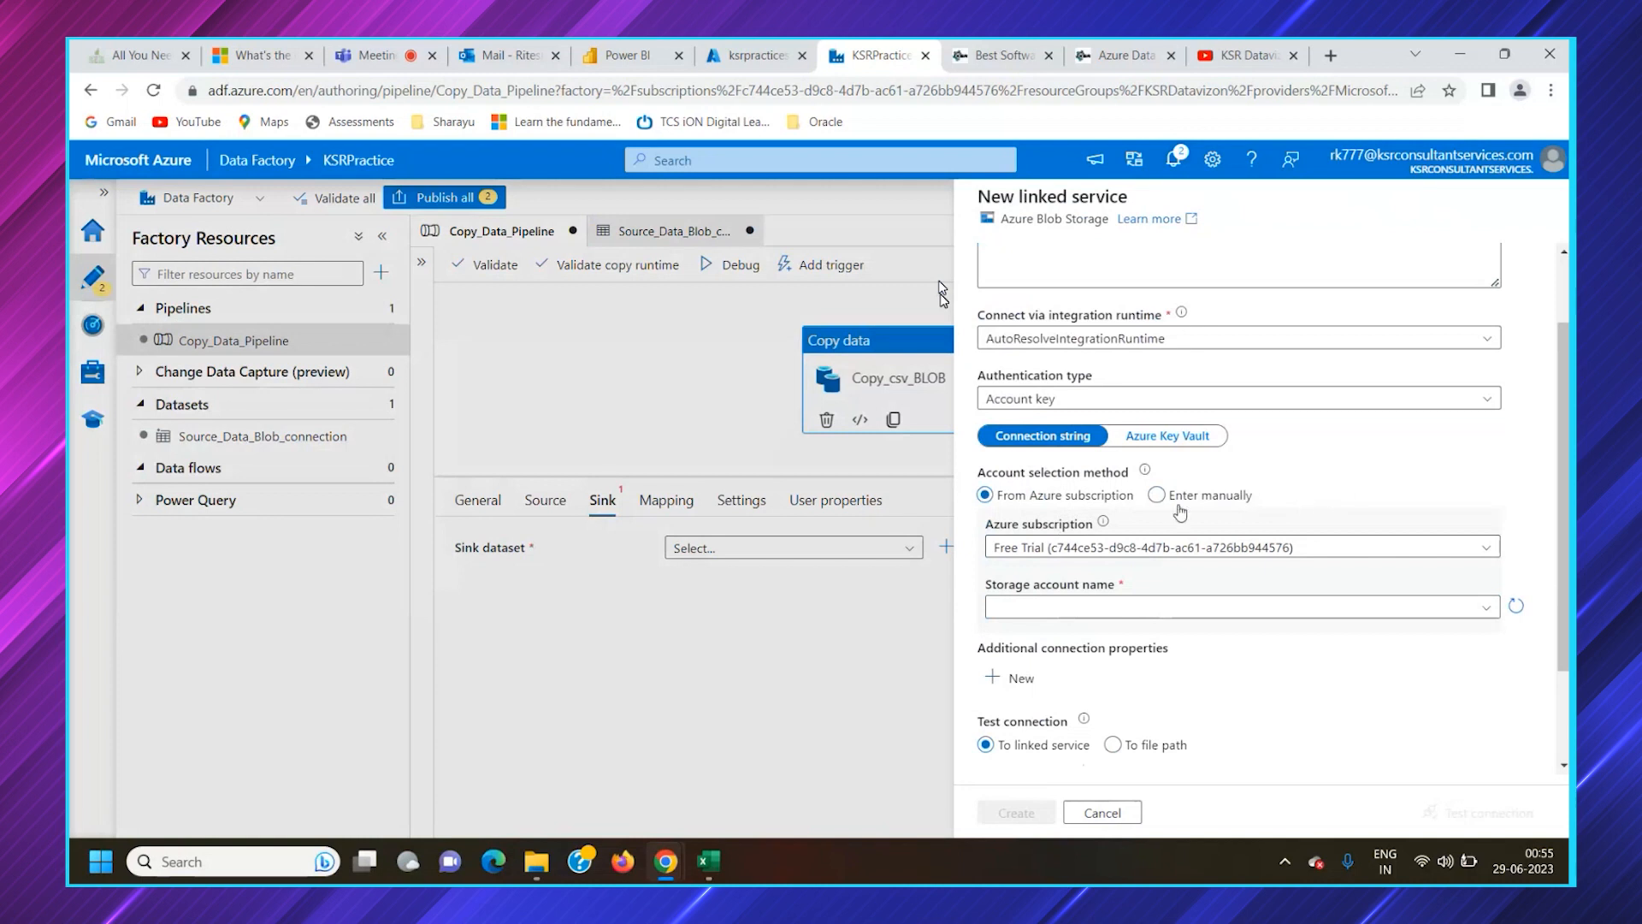
Set the account selection method to manual entry and begin the storage account name with ksrpractice
left_click(1177, 504)
left_click(1094, 539)
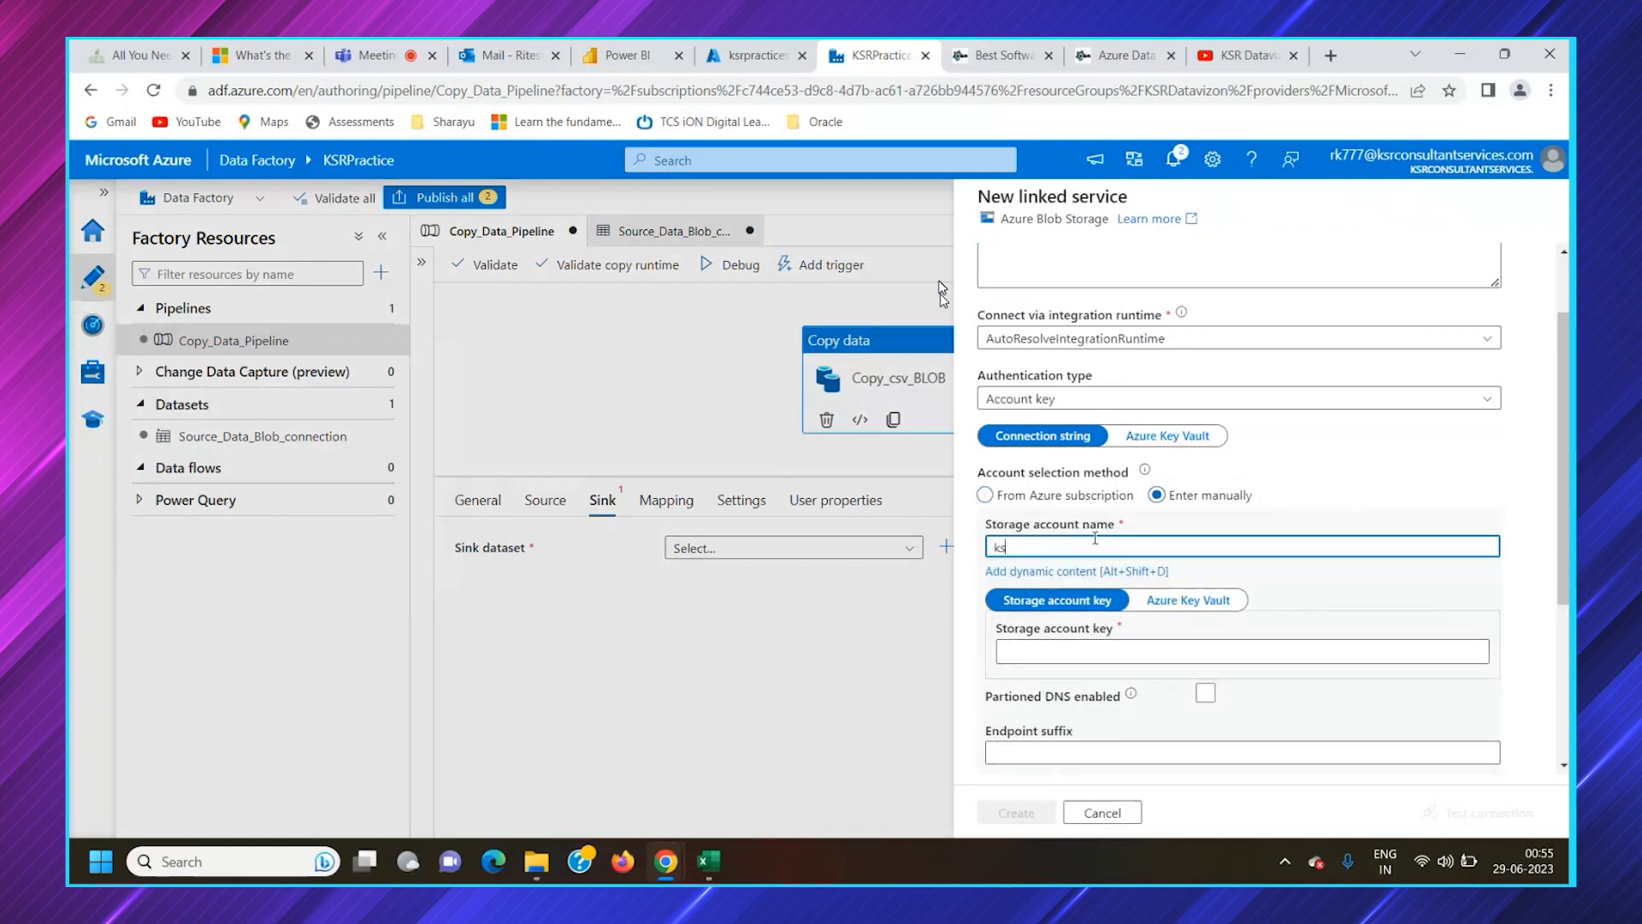
type("ksrpractice")
Switch to the Azure portal and copy the storage account name ksrpracticestorage from its overview page
left_click(752, 54)
left_click(318, 234)
left_click_drag(325, 232, 127, 235)
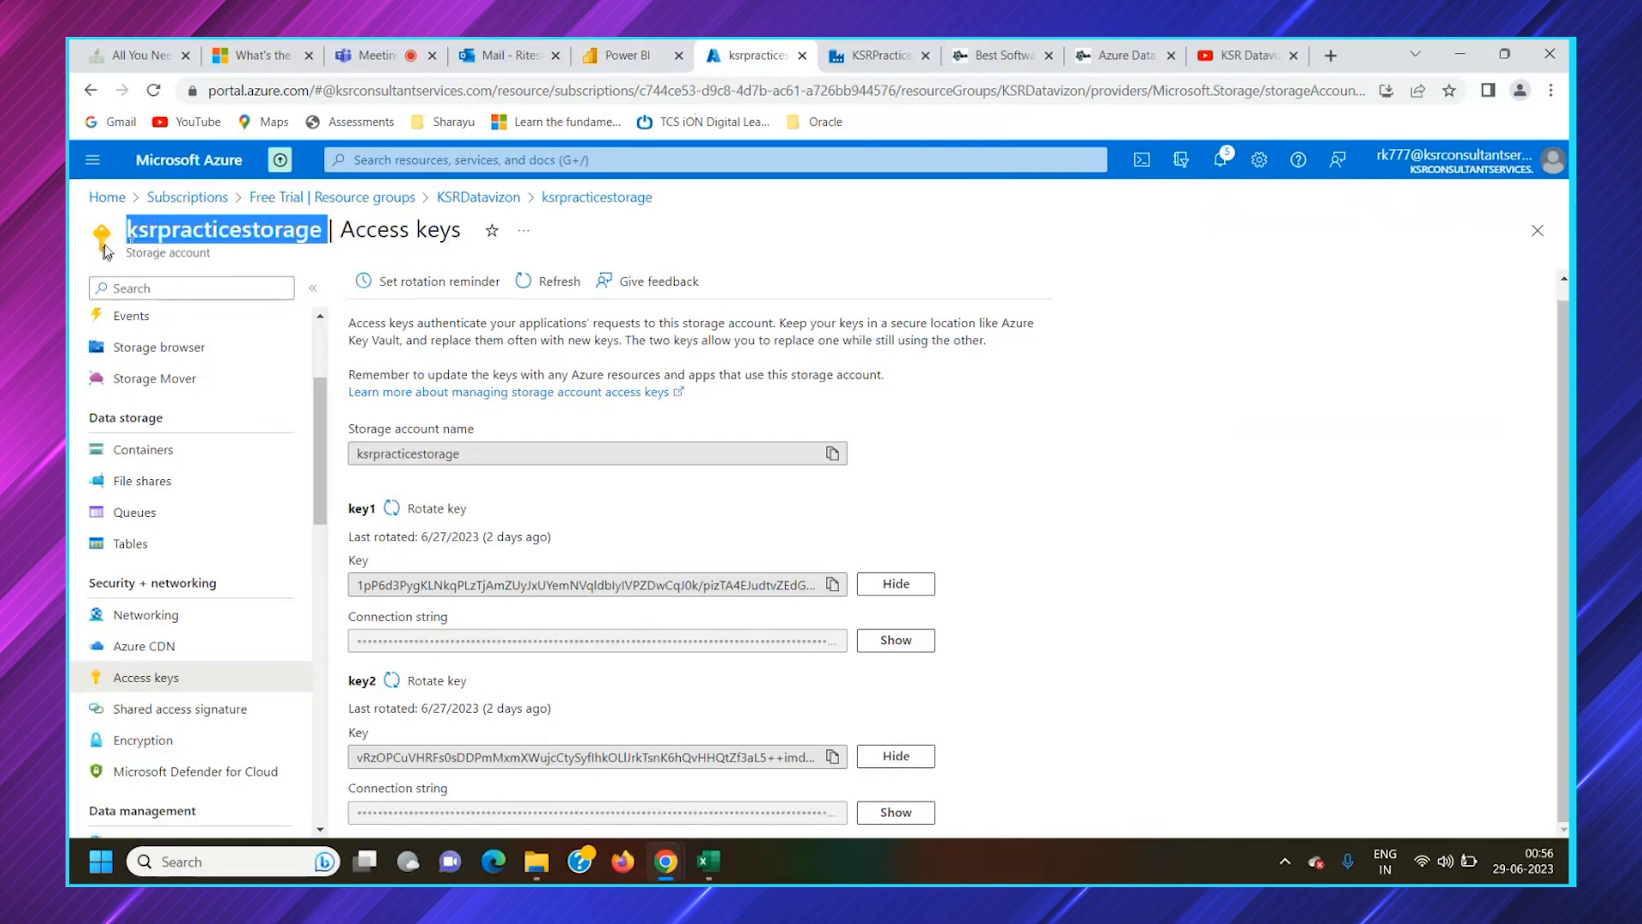
scroll(137, 367, "up", 3)
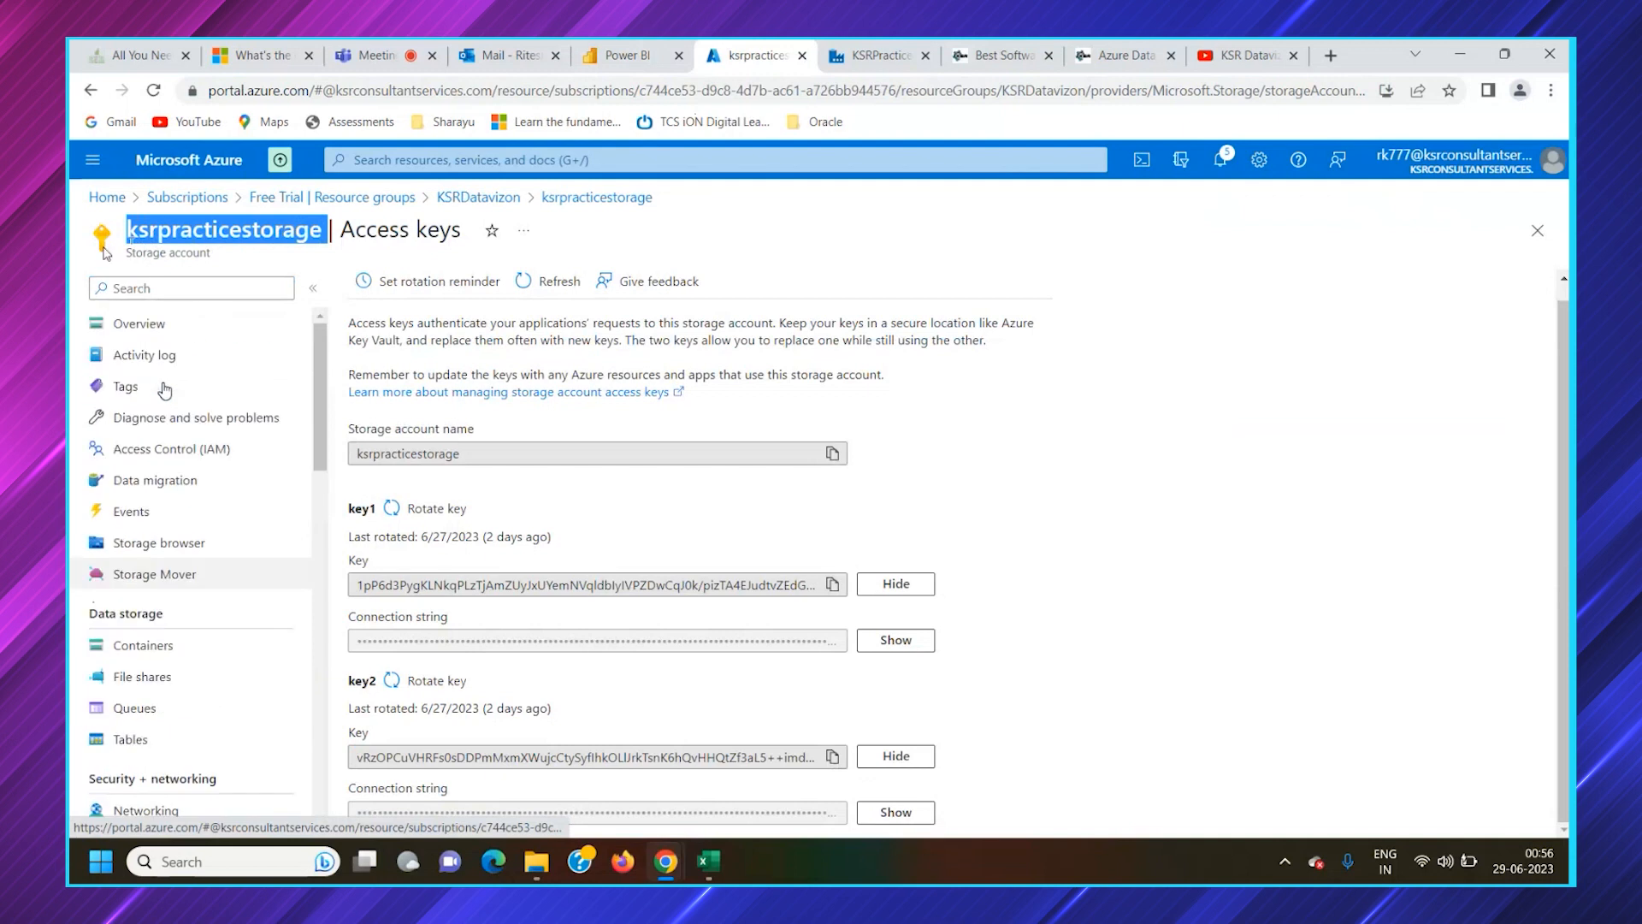
left_click(103, 330)
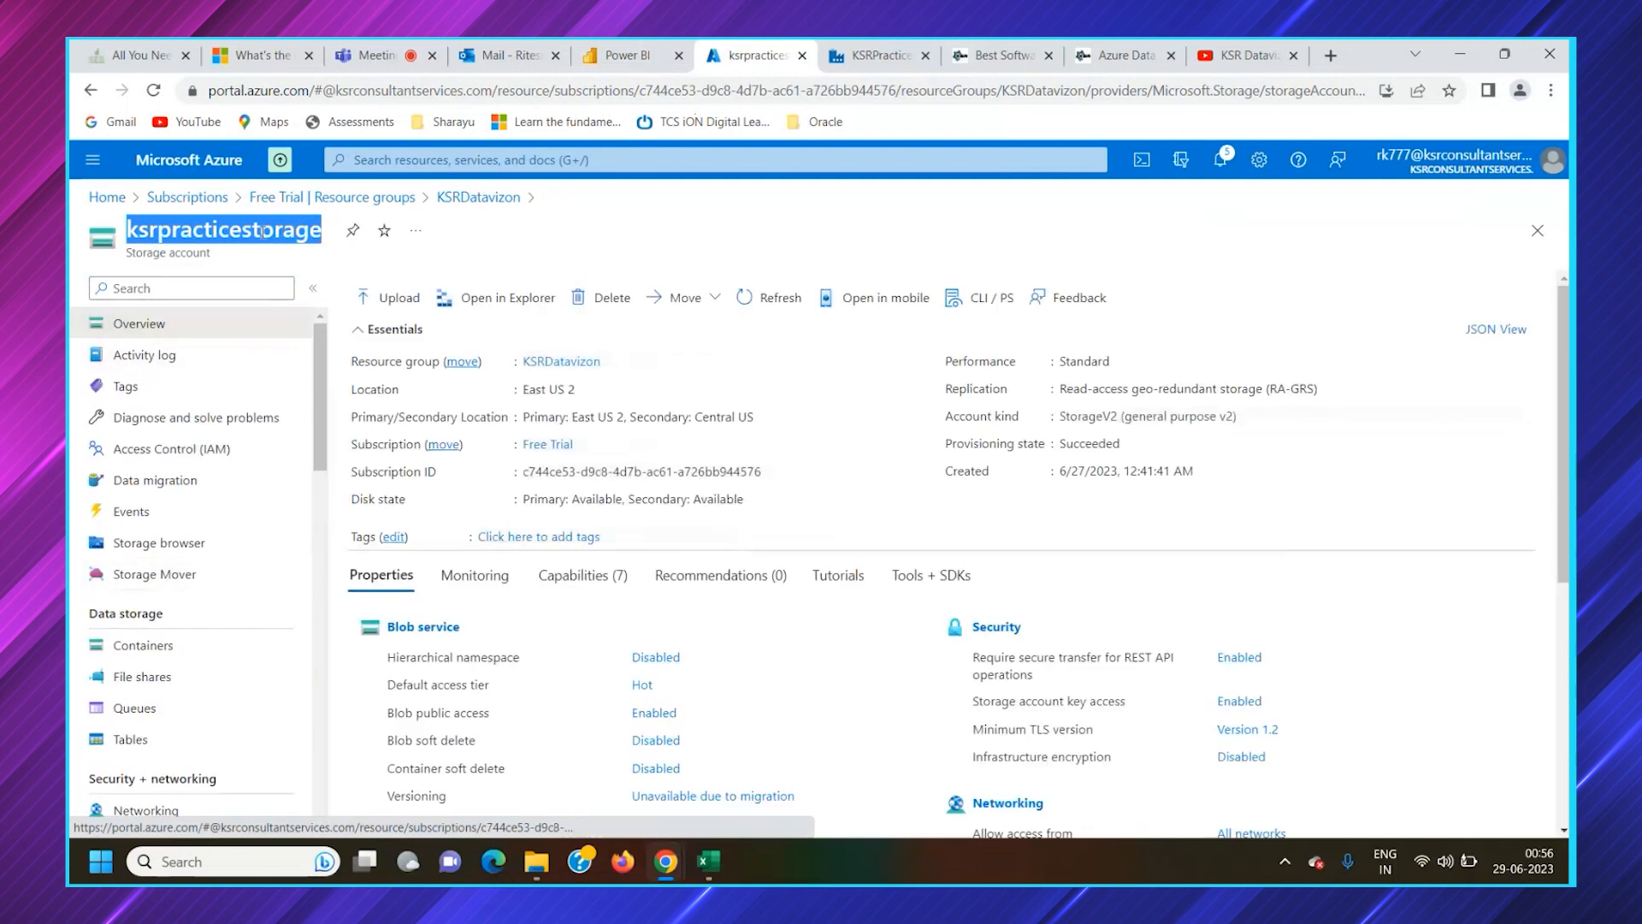
scroll(237, 603, "down", 5)
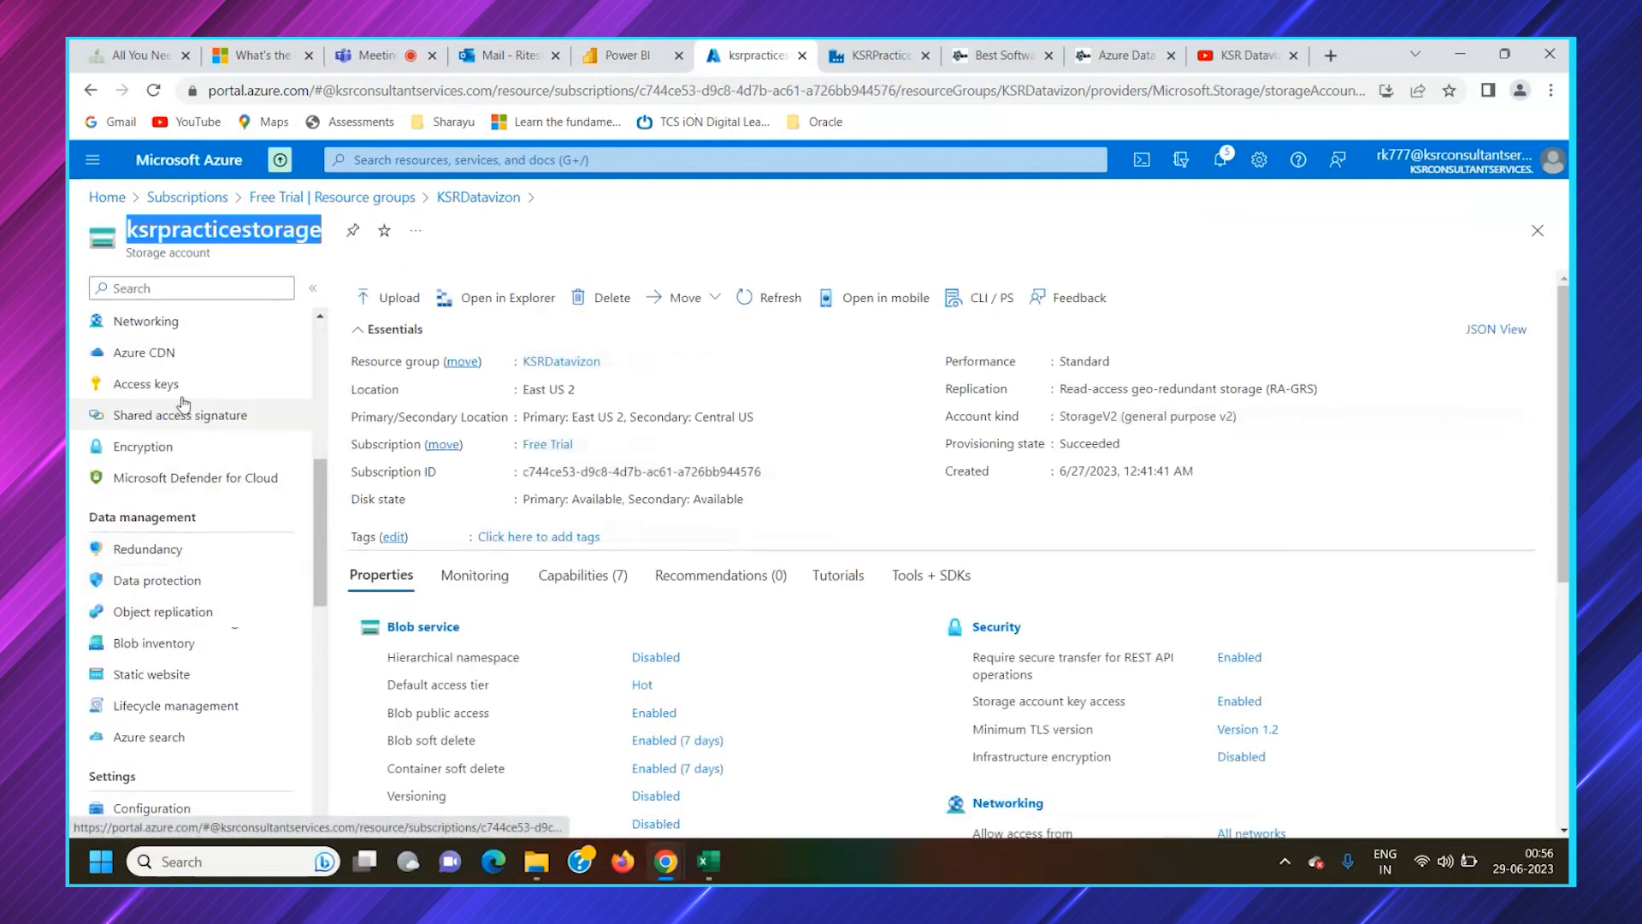
scroll(220, 407, "up", 4)
scroll(171, 385, "up", 2)
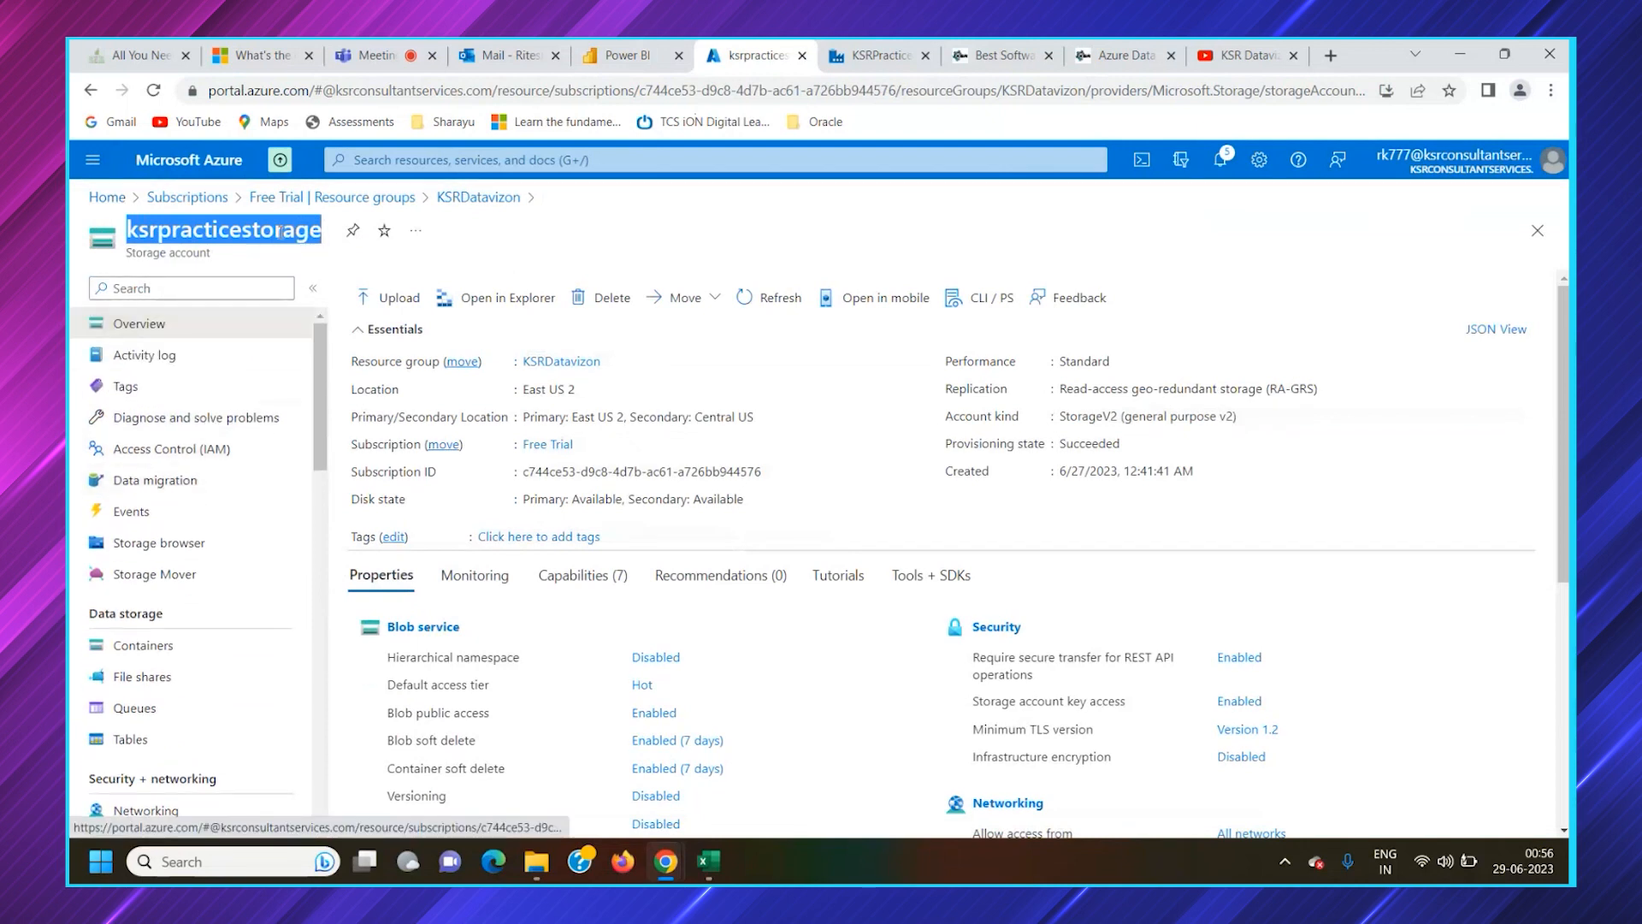
left_click(302, 261)
left_click_drag(326, 238, 128, 242)
key("ctrl+c")
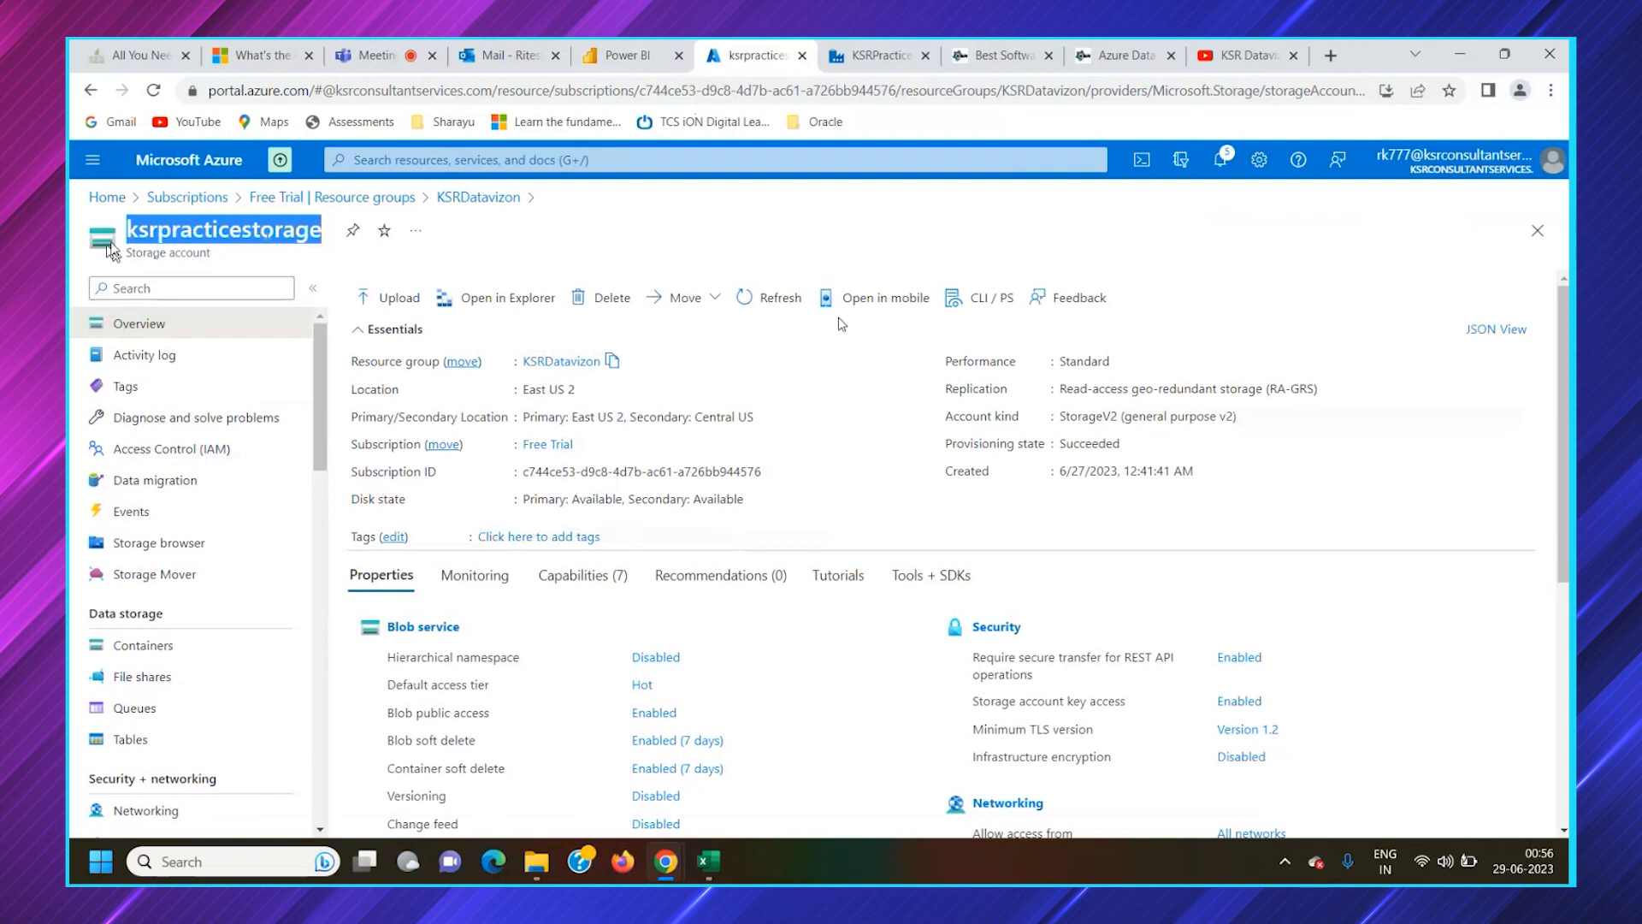
Return to Data Factory and set the linked service's storage account name to ksrpracticestorage
left_click(838, 64)
left_click(1113, 546)
key("ctrl+v")
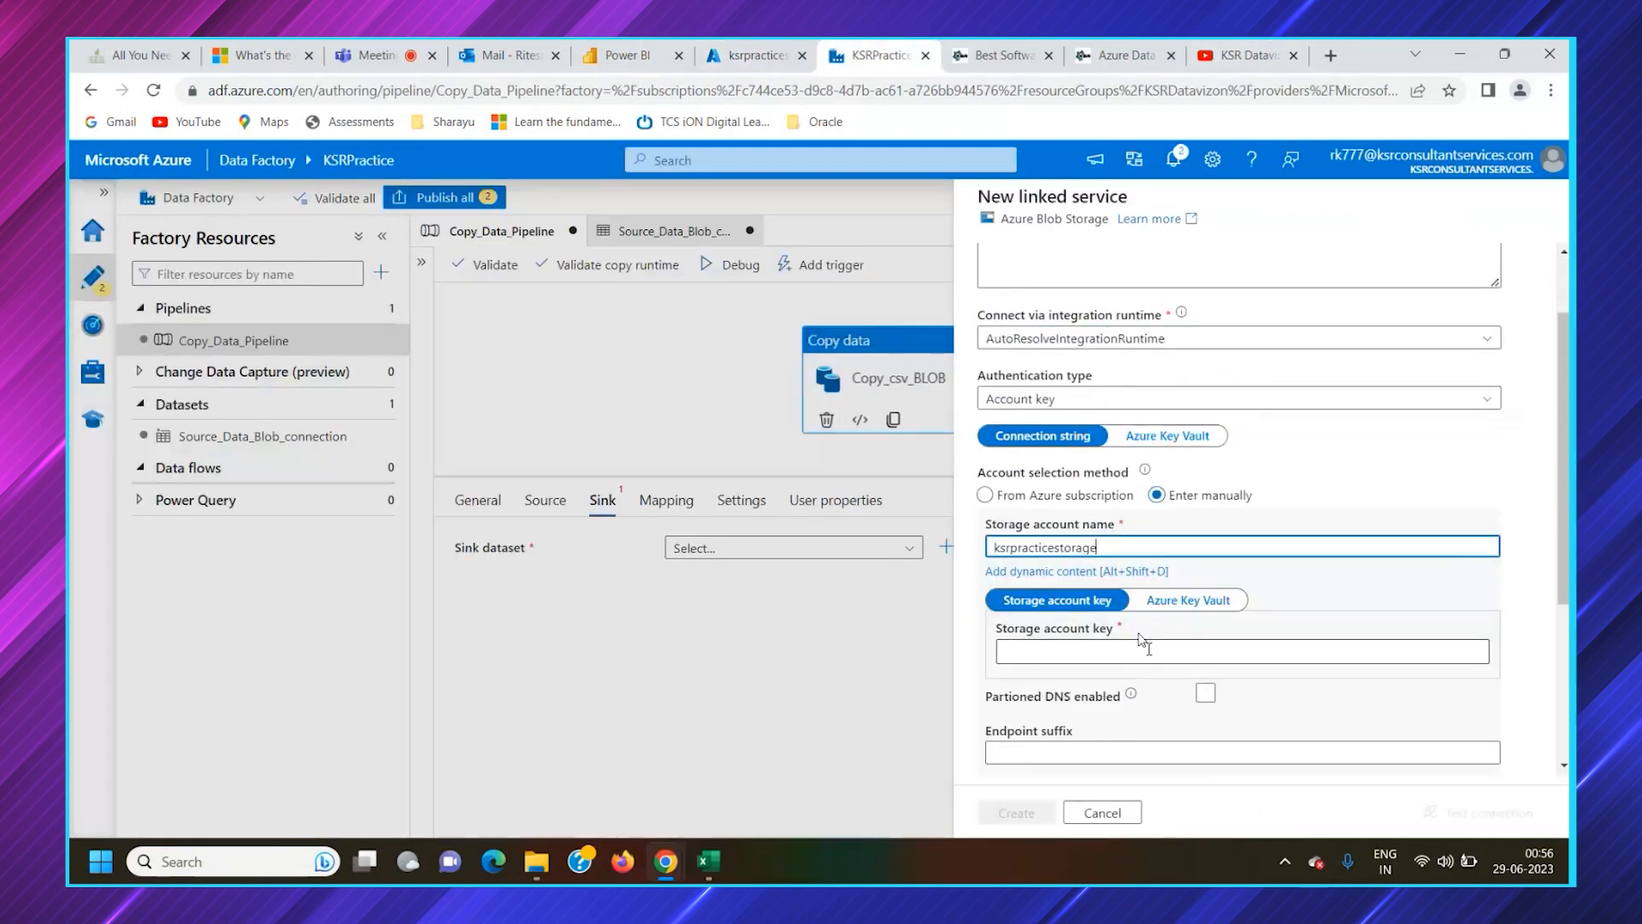
scroll(1141, 639, "down", 1)
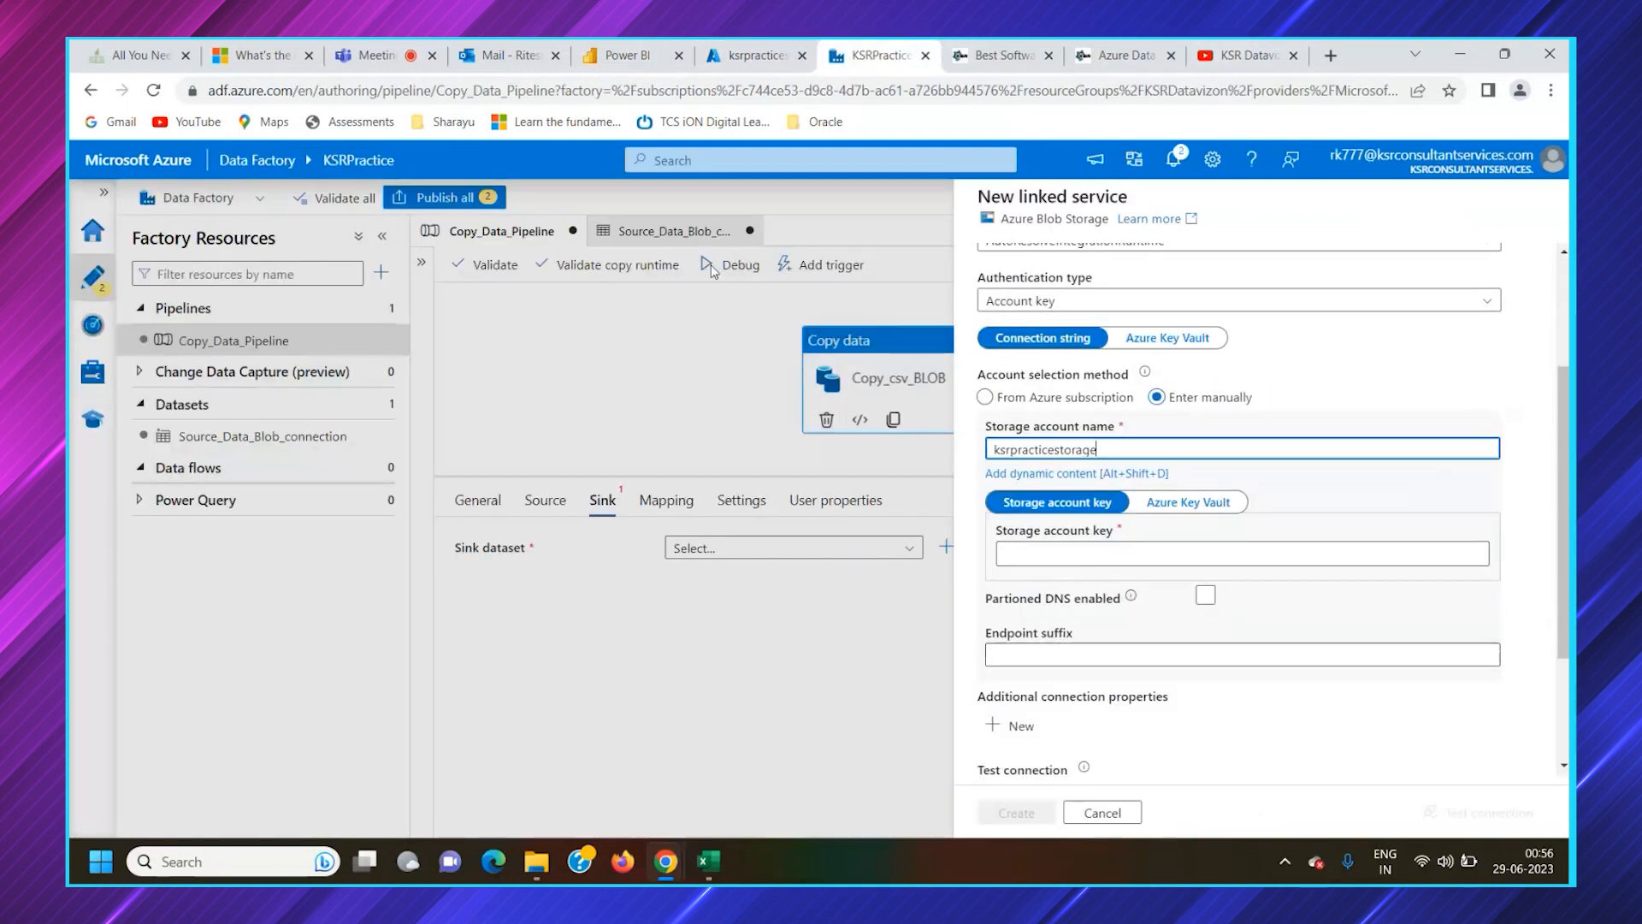
Switch to the Azure portal, reveal key1 in the ksrpracticestorage access keys and copy it
left_click(747, 53)
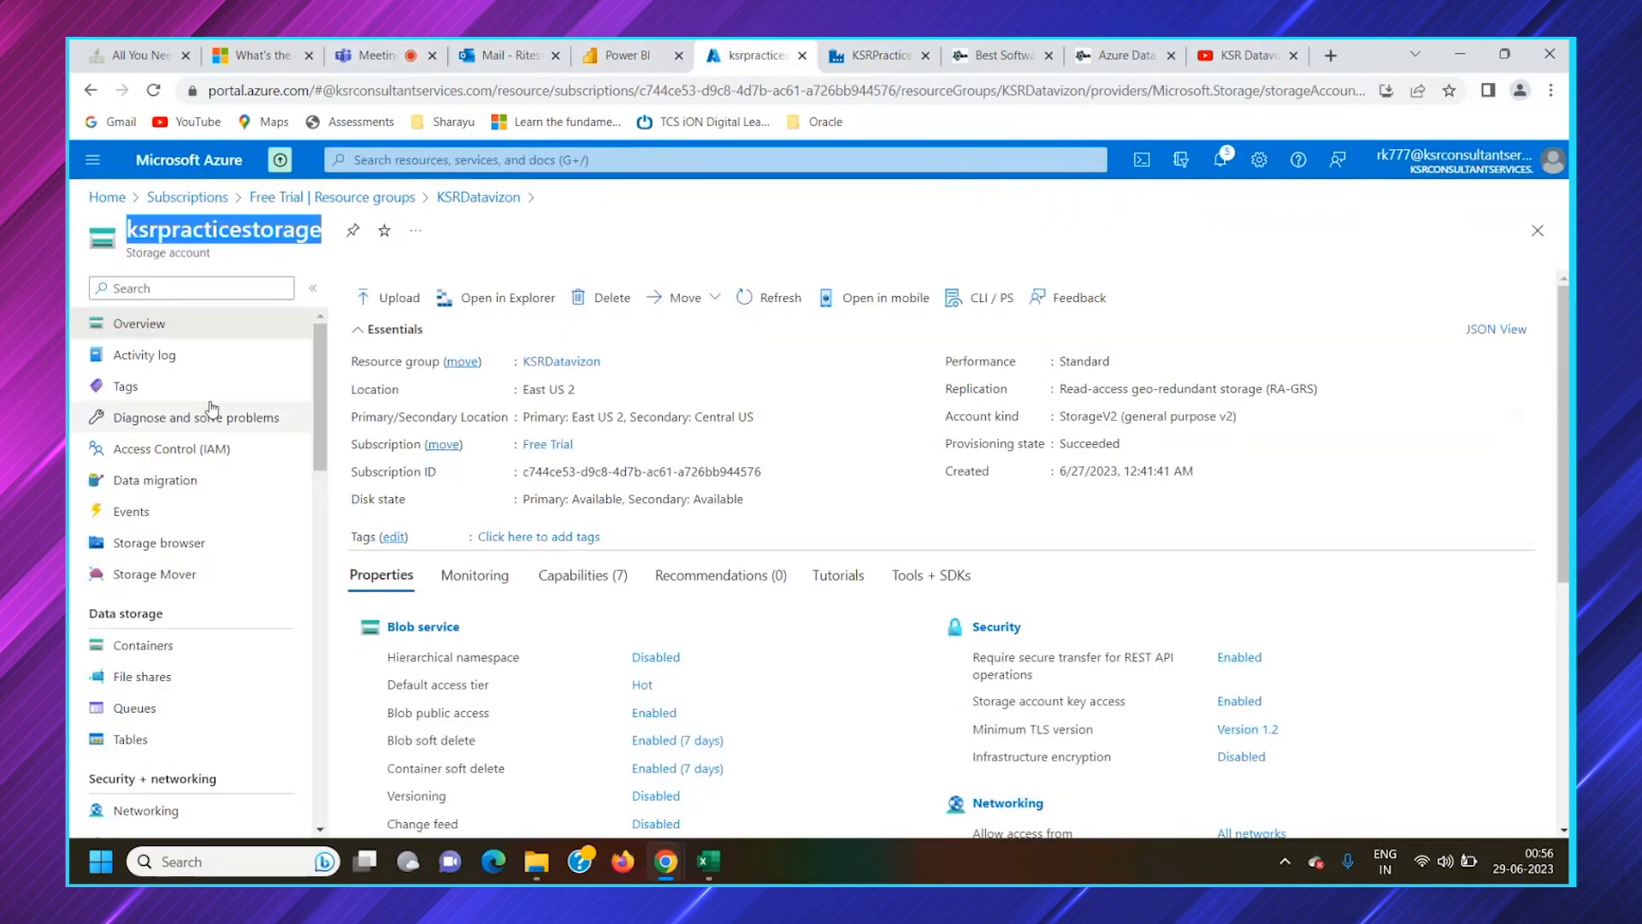
scroll(171, 663, "down", 3)
left_click(165, 681)
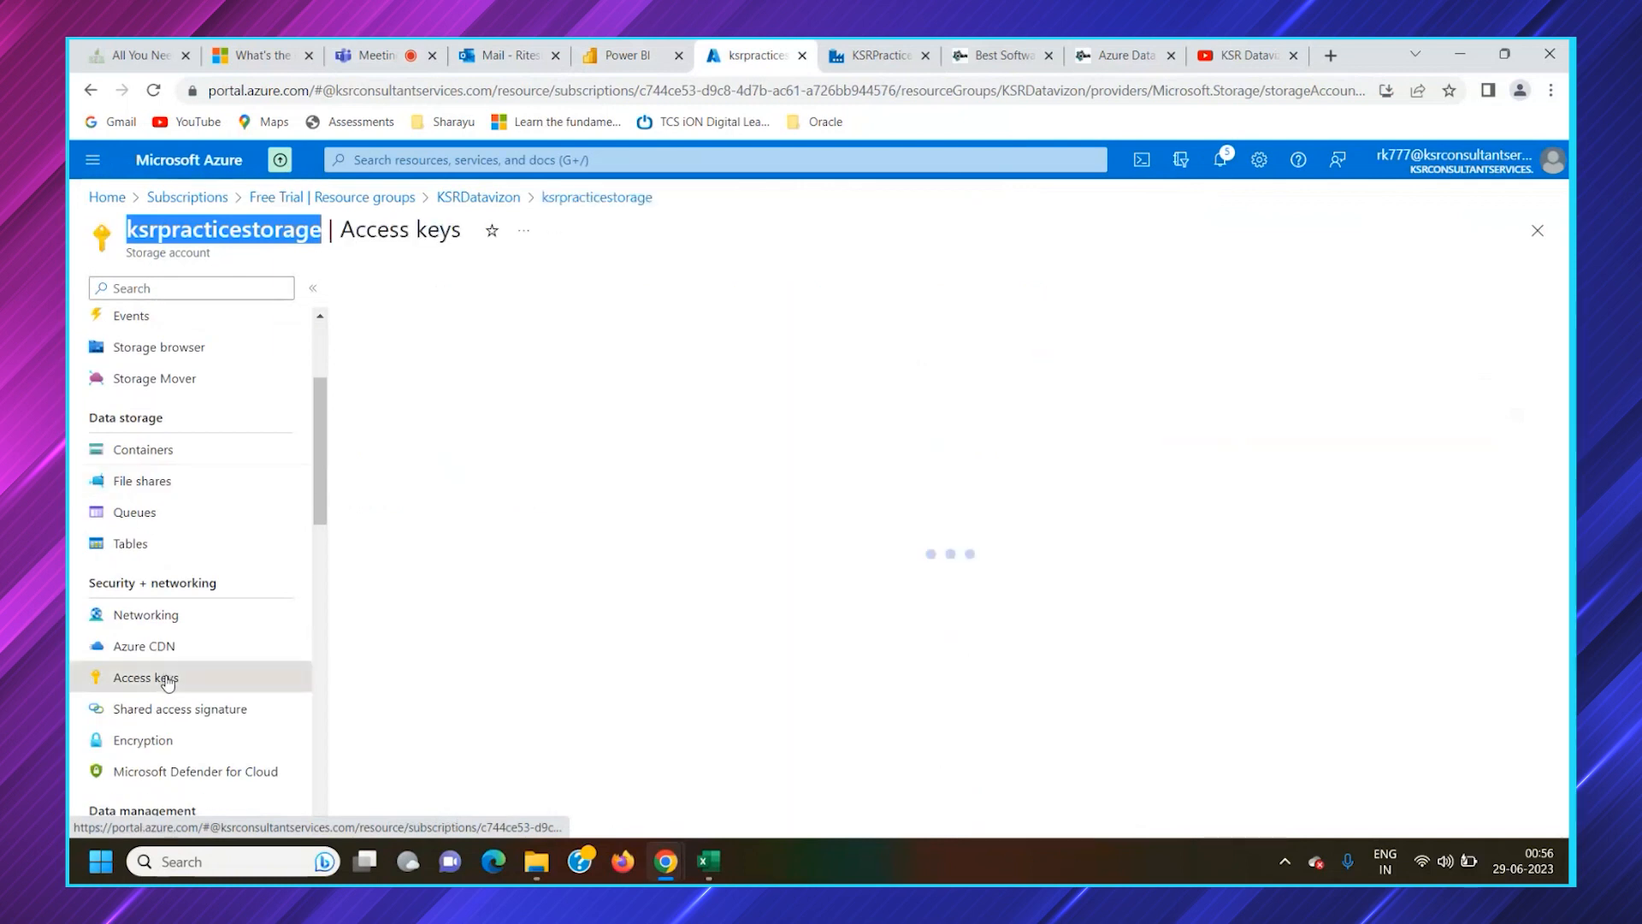
scroll(888, 669, "down", 1)
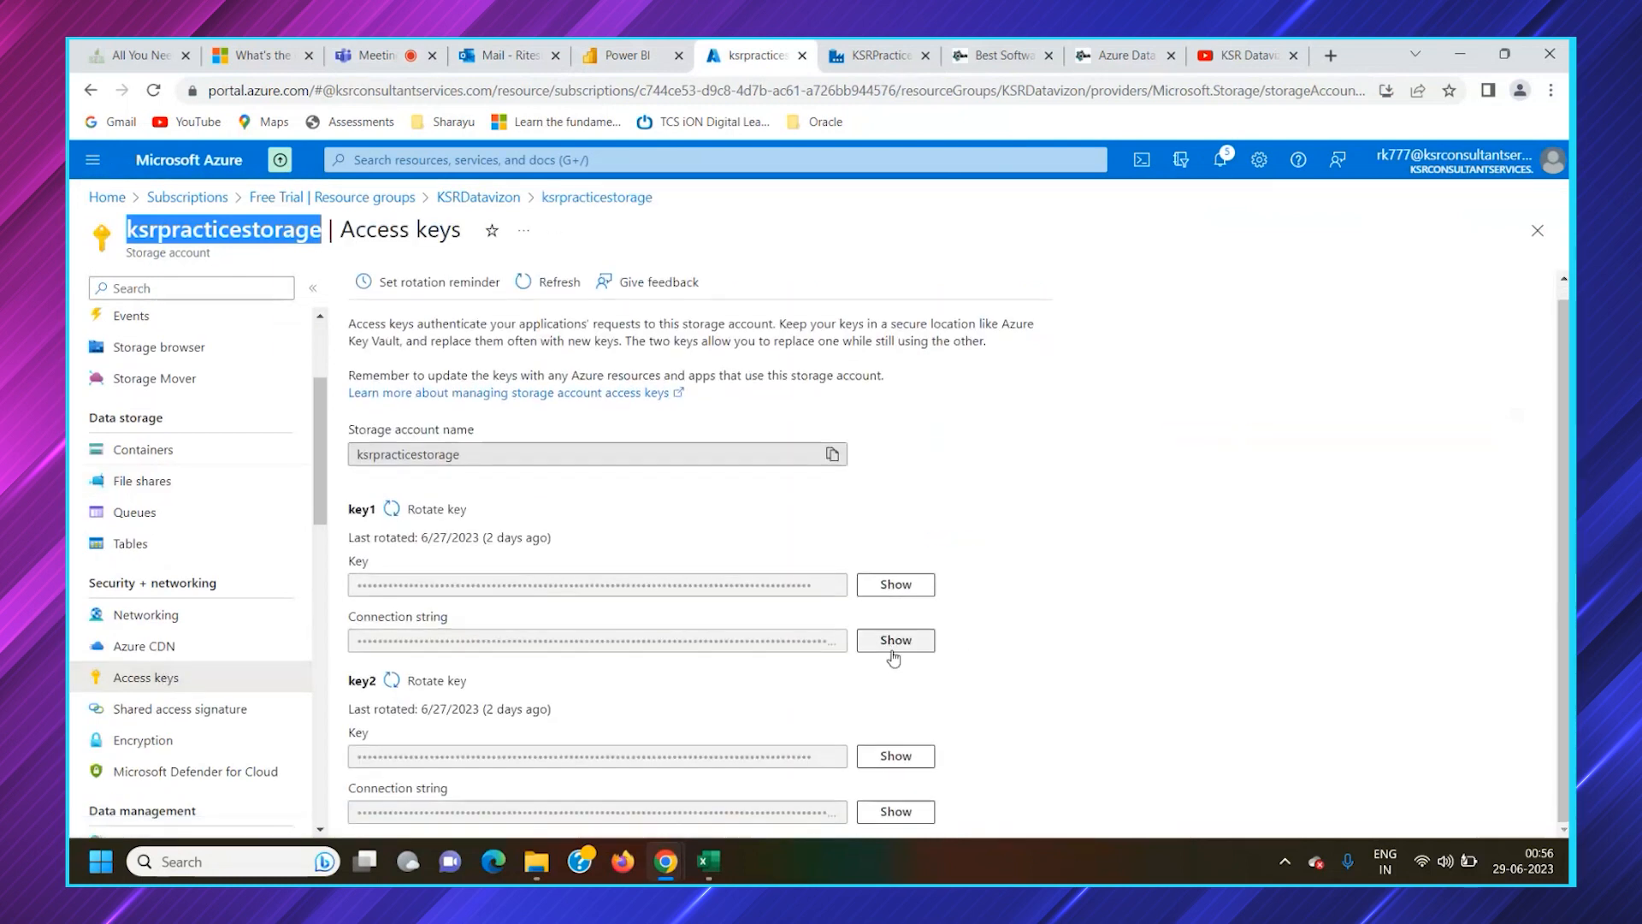
left_click(895, 585)
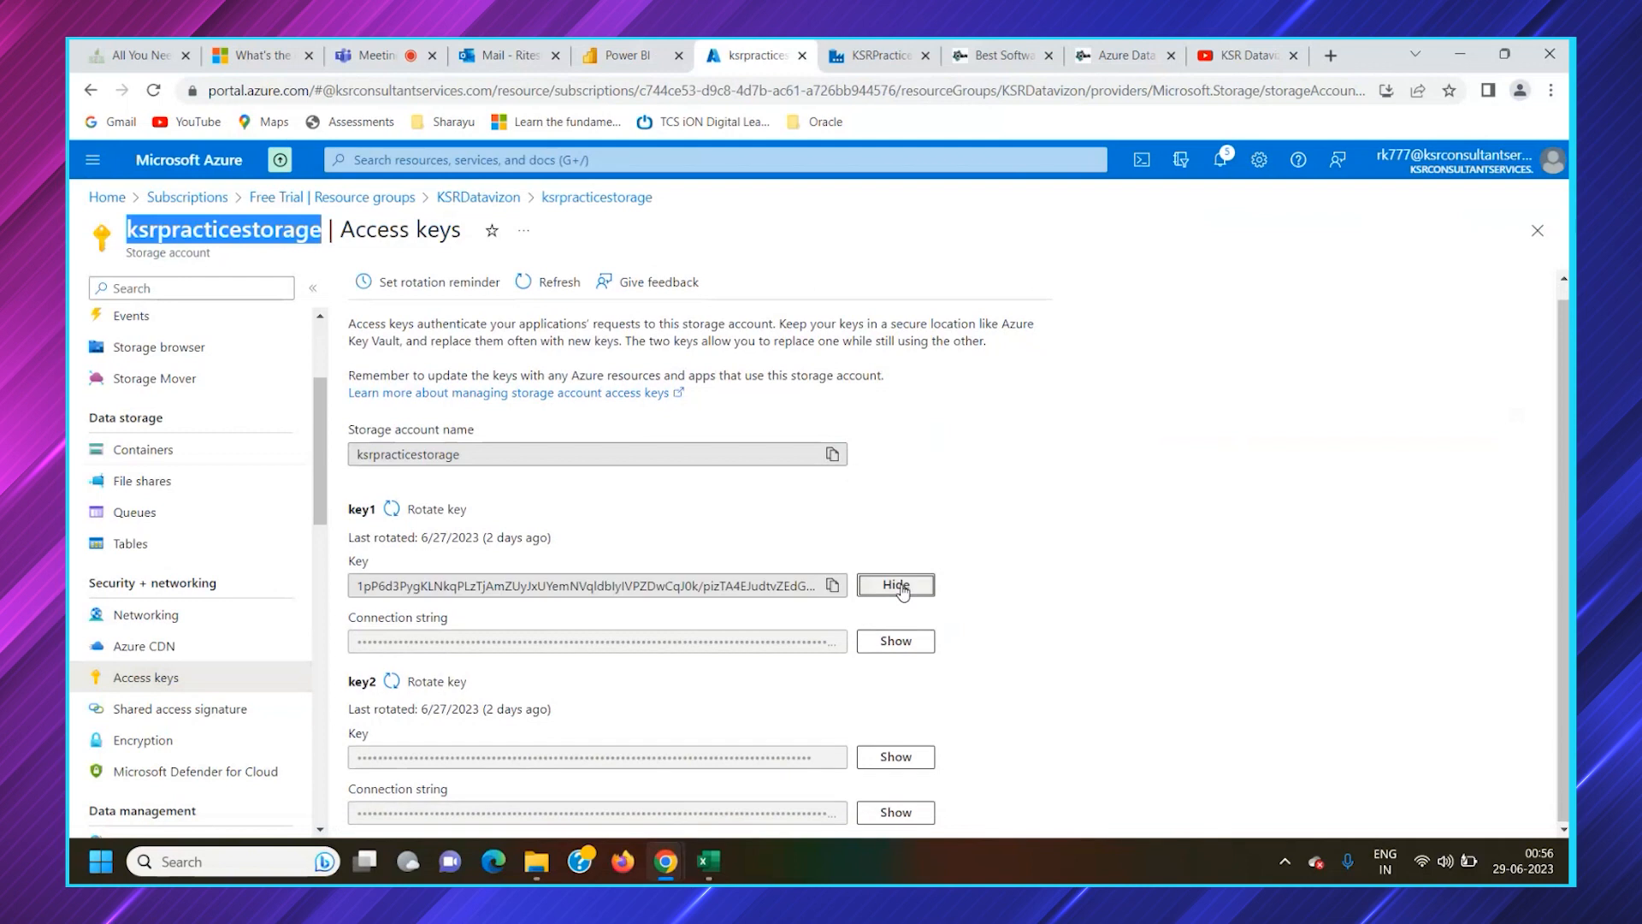
Return to Data Factory, paste the storage account key into the linked service and create it
left_click(860, 64)
scroll(1147, 638, "down", 3)
left_click(1032, 812)
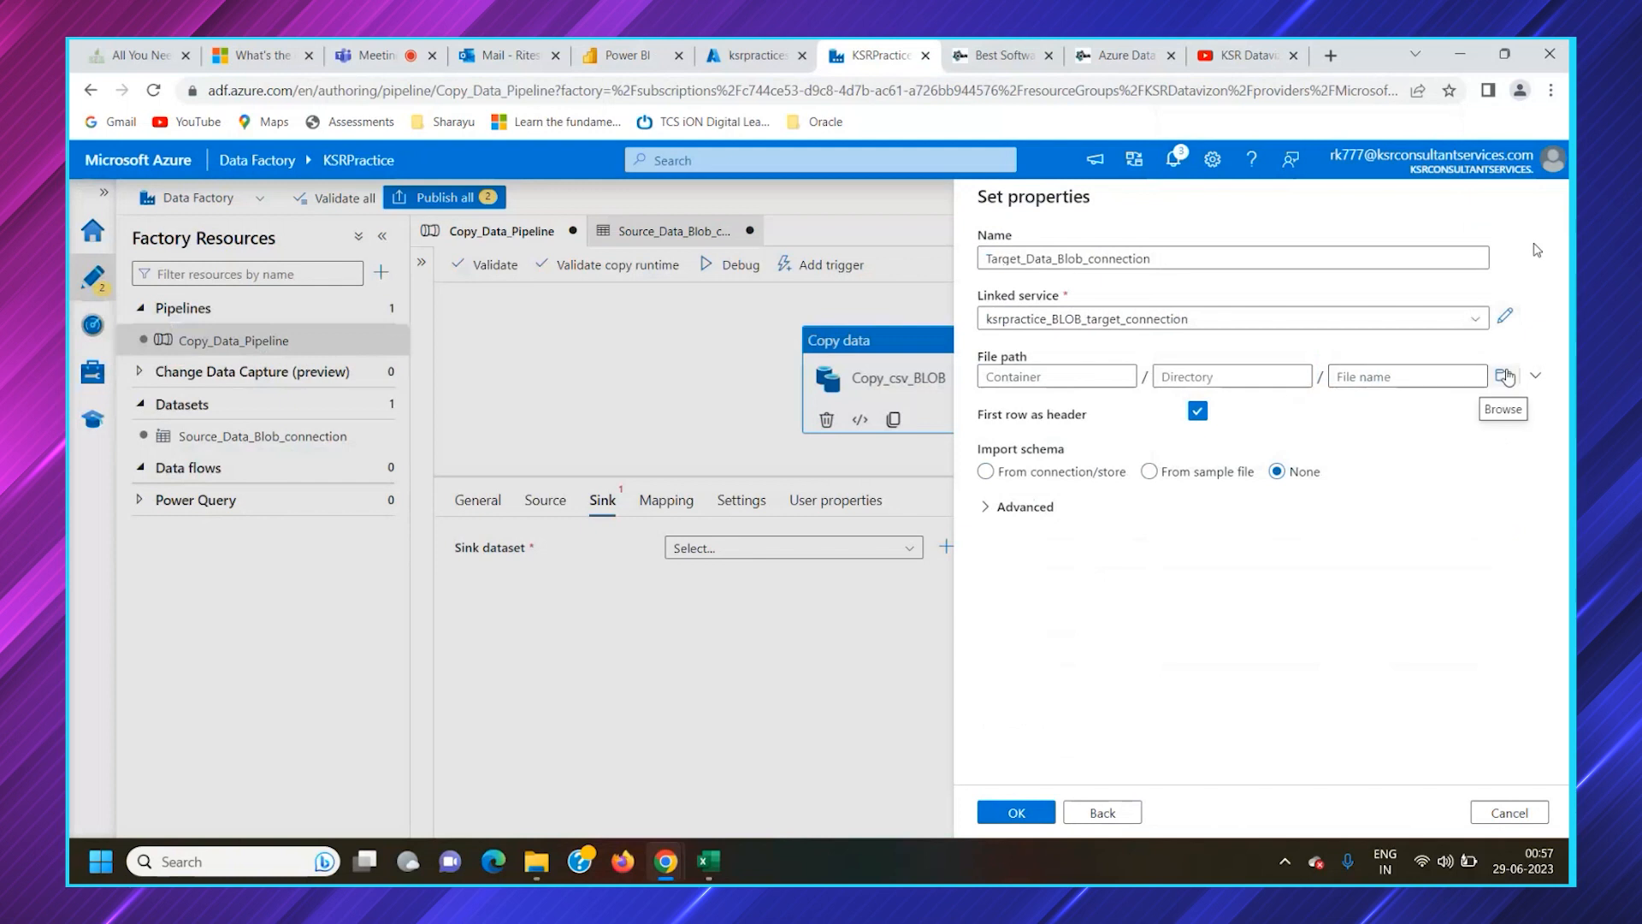
Set the sink dataset's file path to the ksrpracticestoragetarget container and create the dataset
left_click(1507, 376)
left_click(1121, 347)
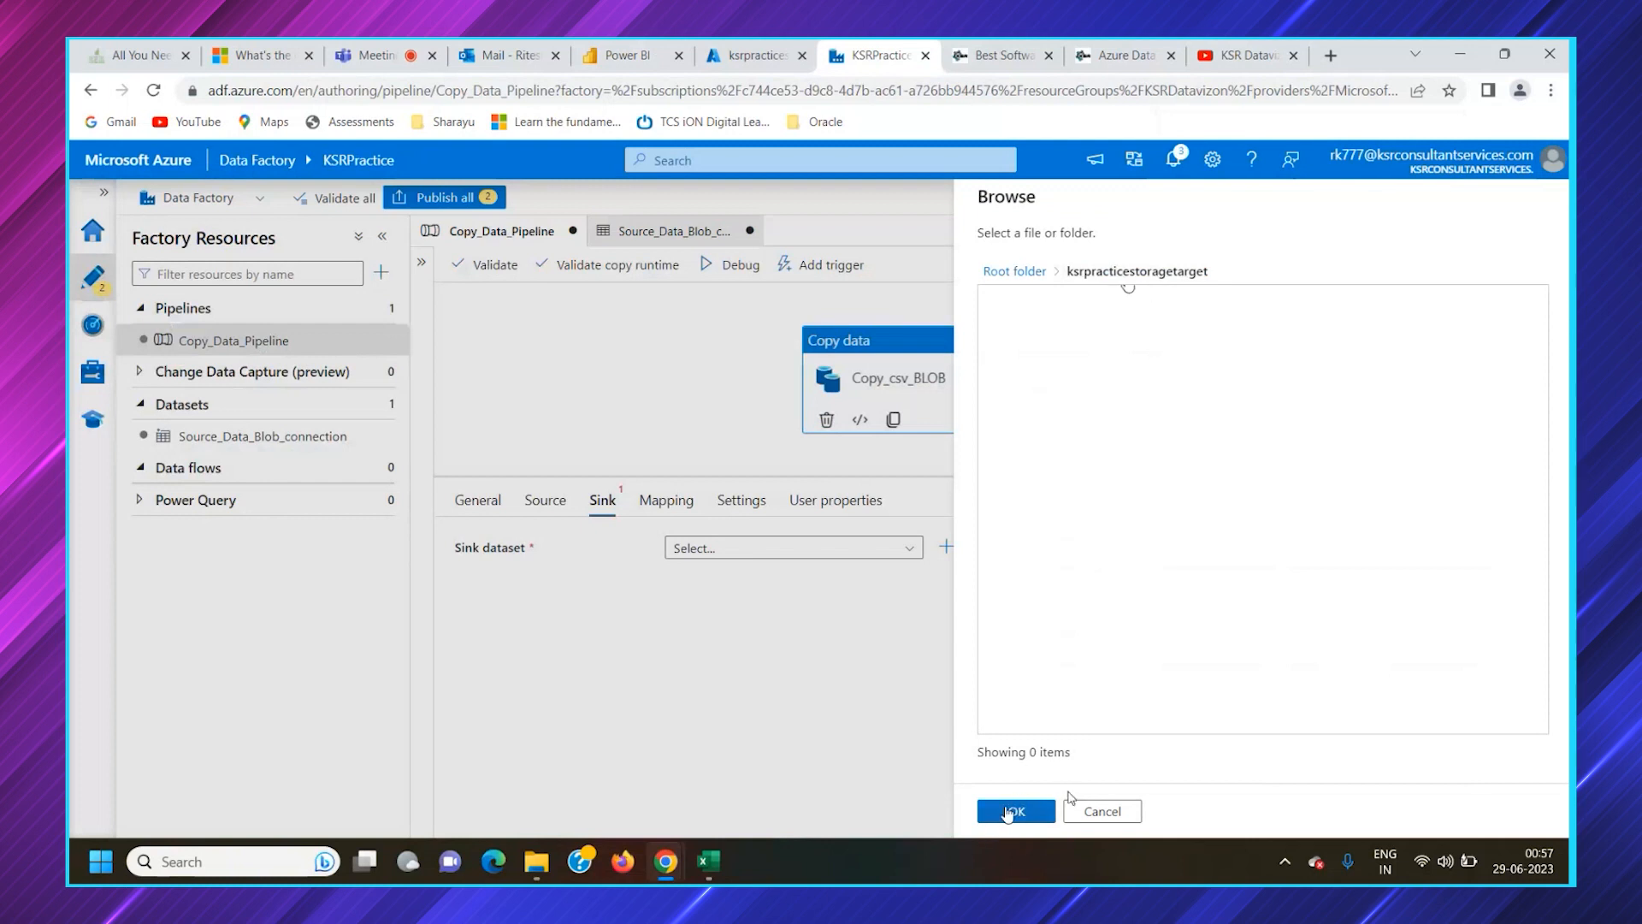
left_click(1013, 811)
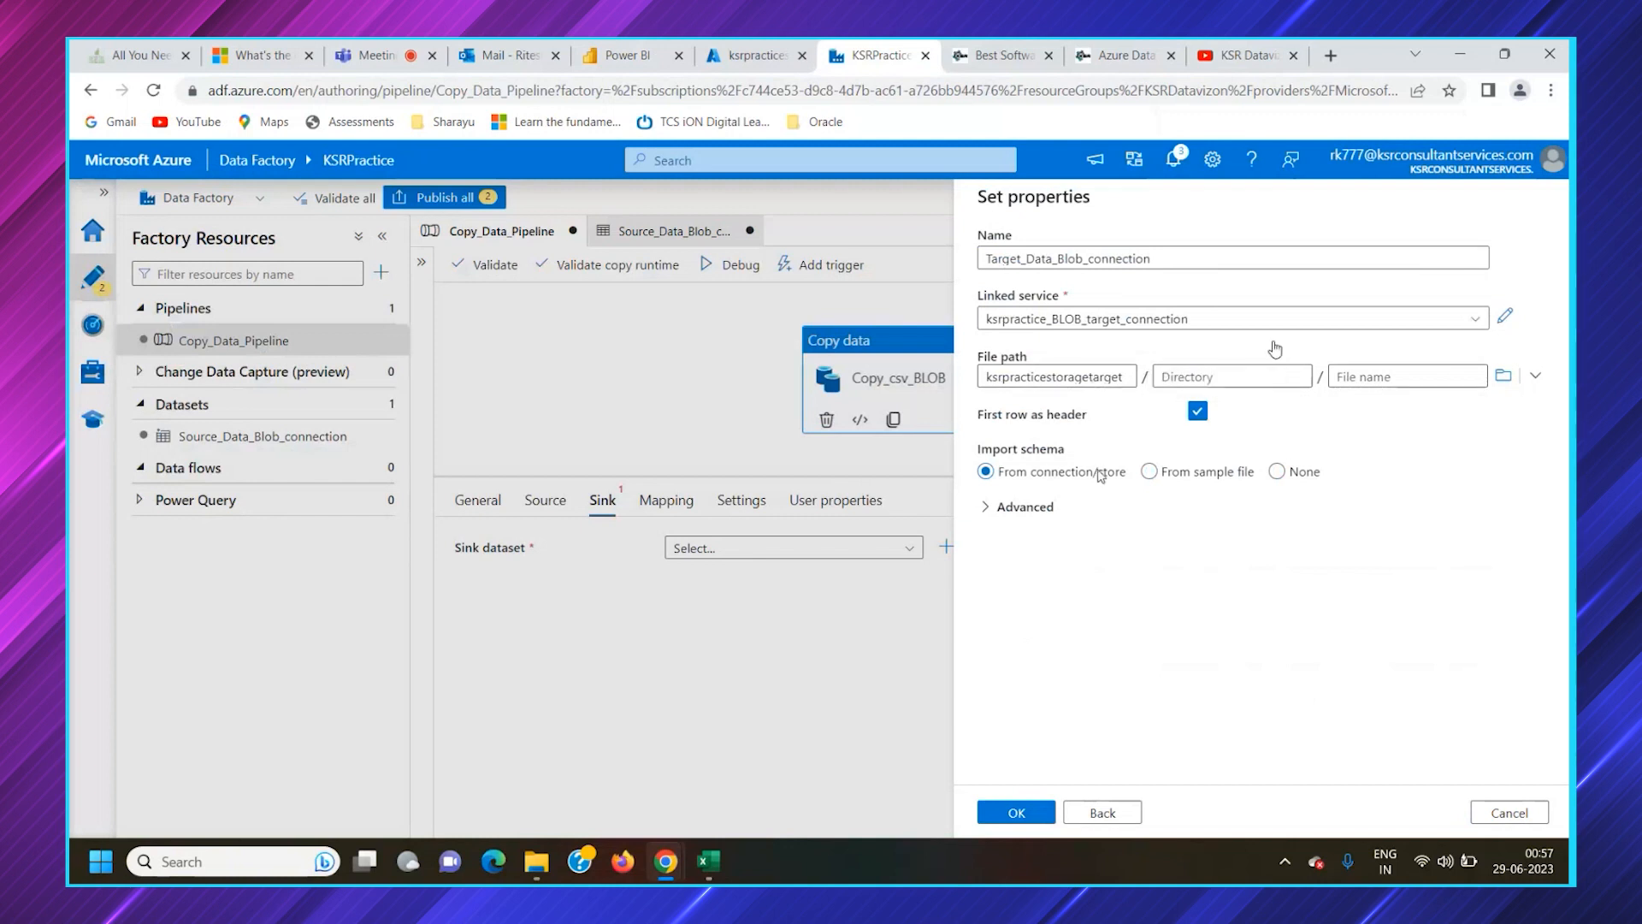
left_click(1024, 811)
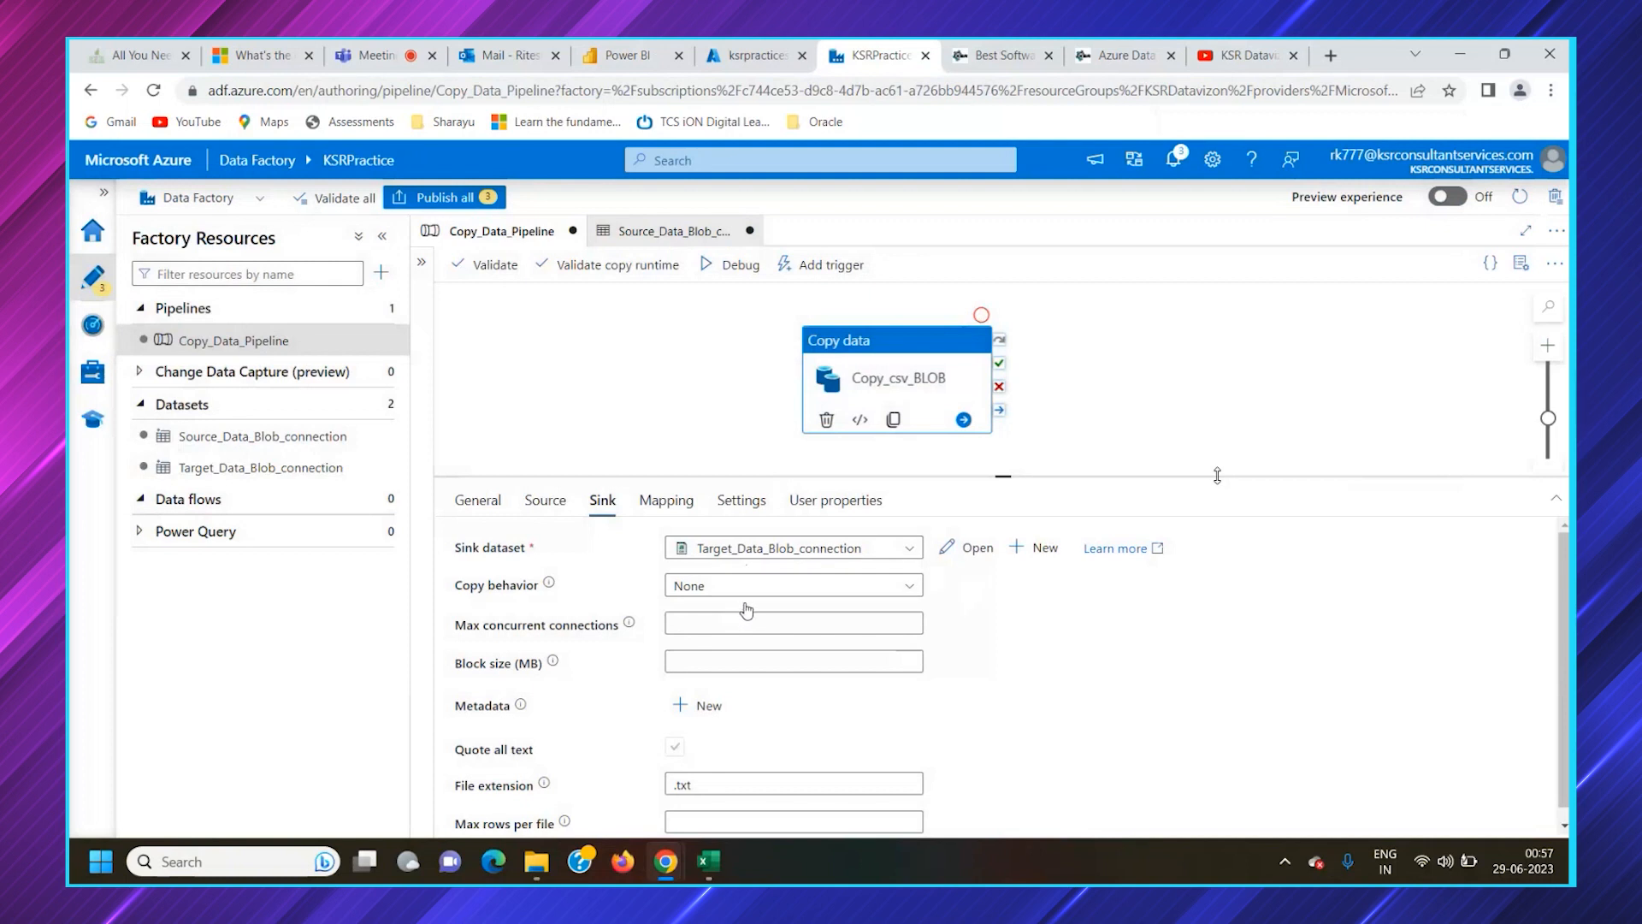
Review the Copy_csv_BLOB activity's sink settings and mapping options
scroll(749, 609, "down", 1)
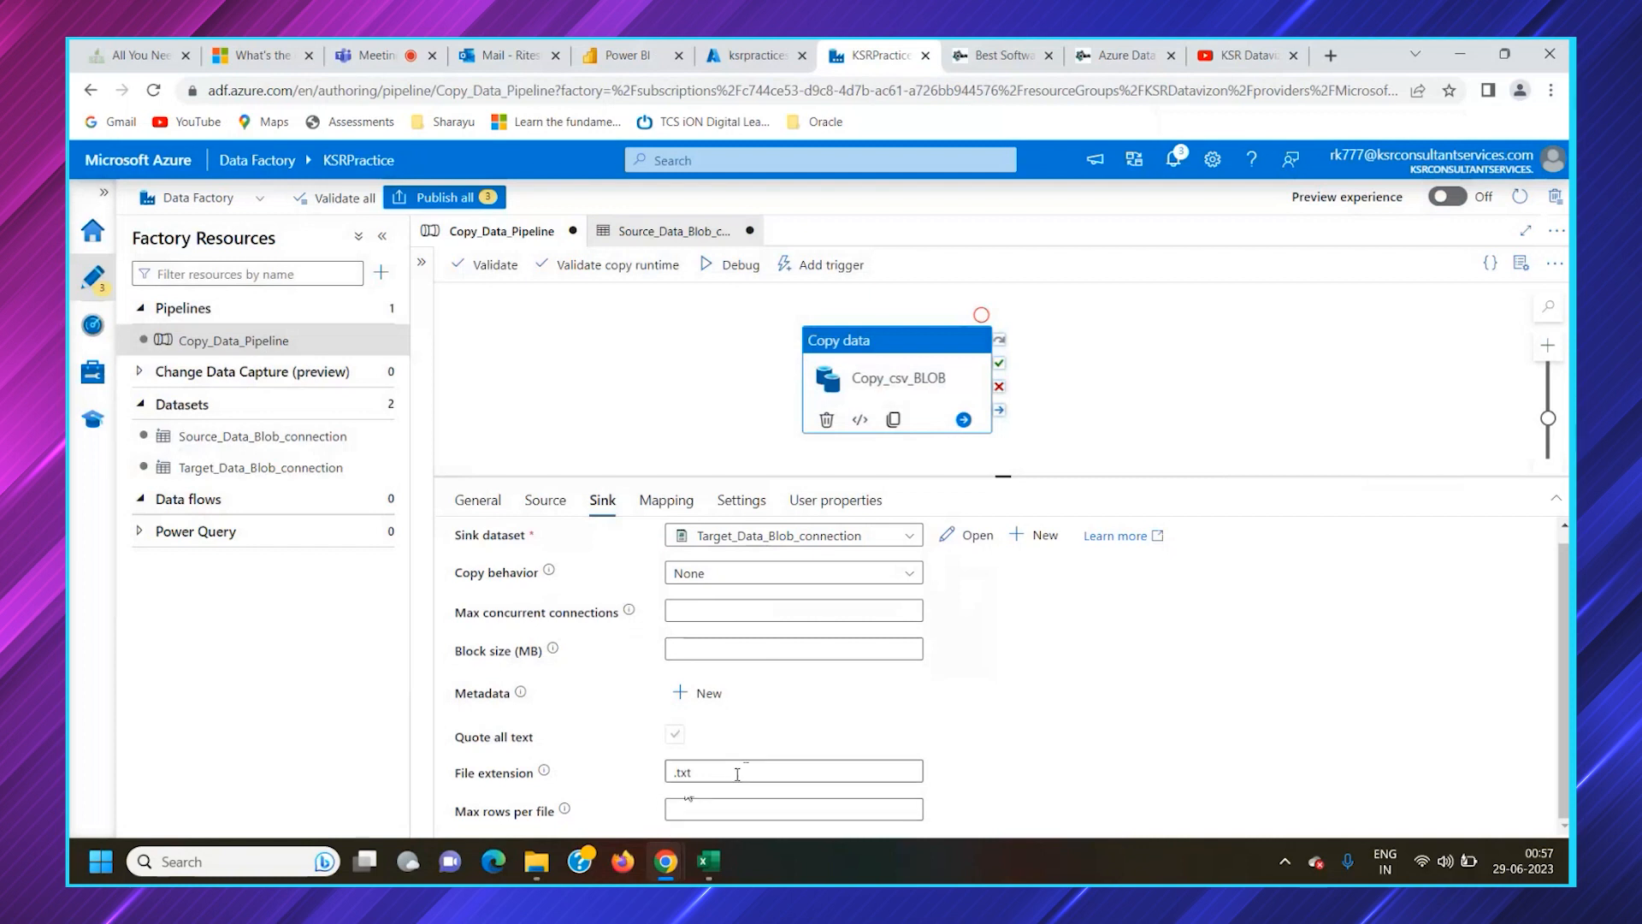
left_click(671, 509)
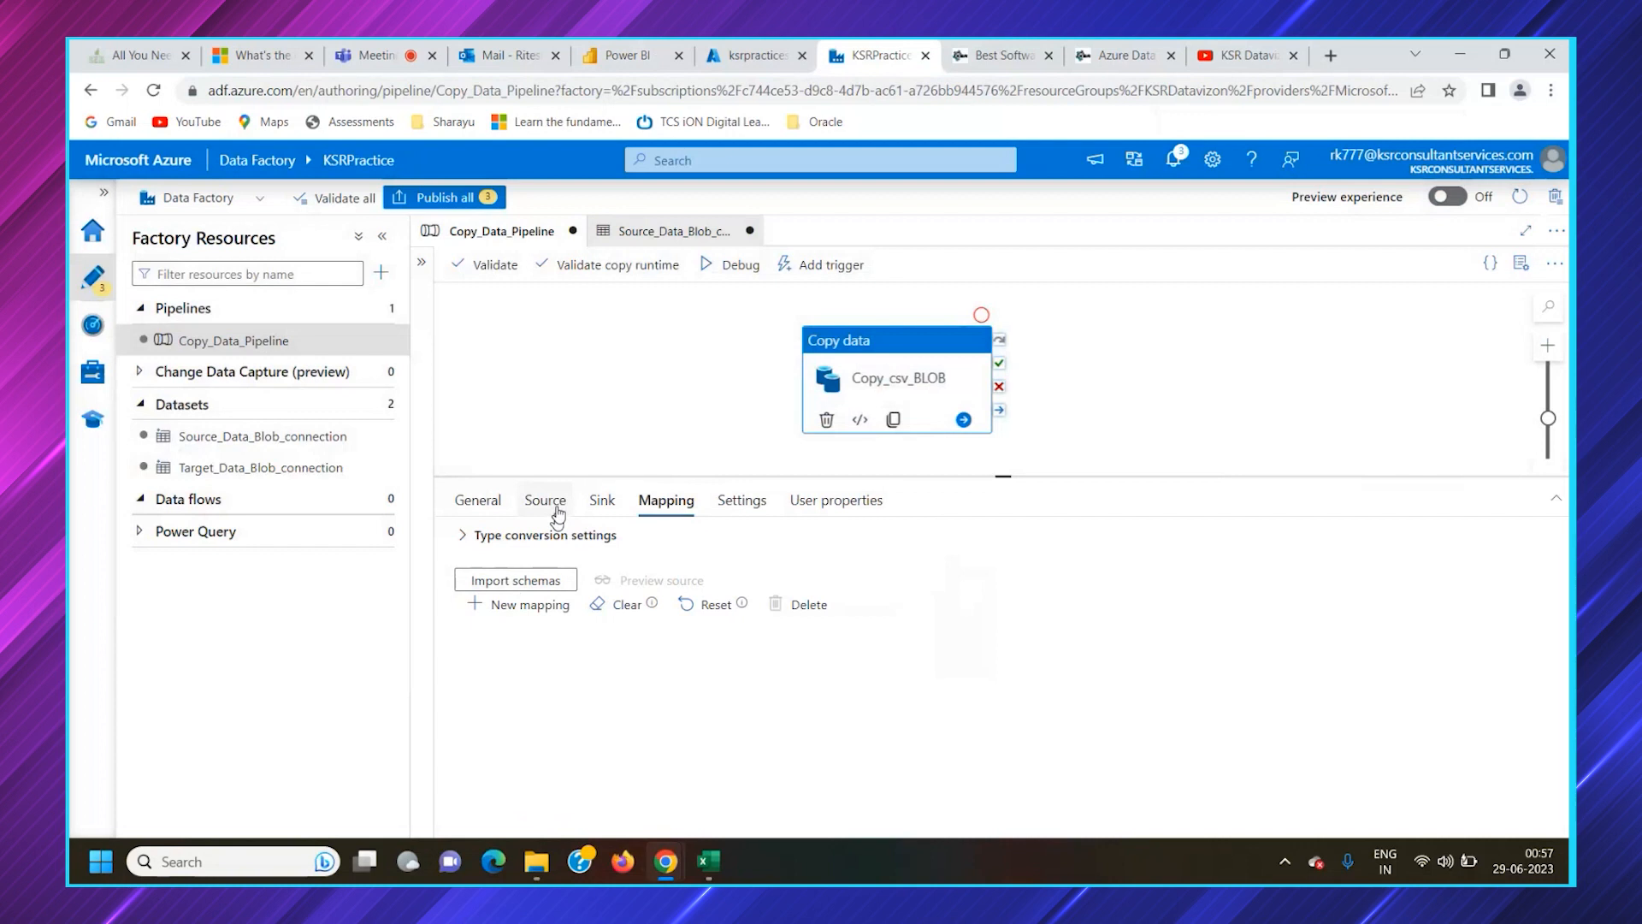
left_click(600, 504)
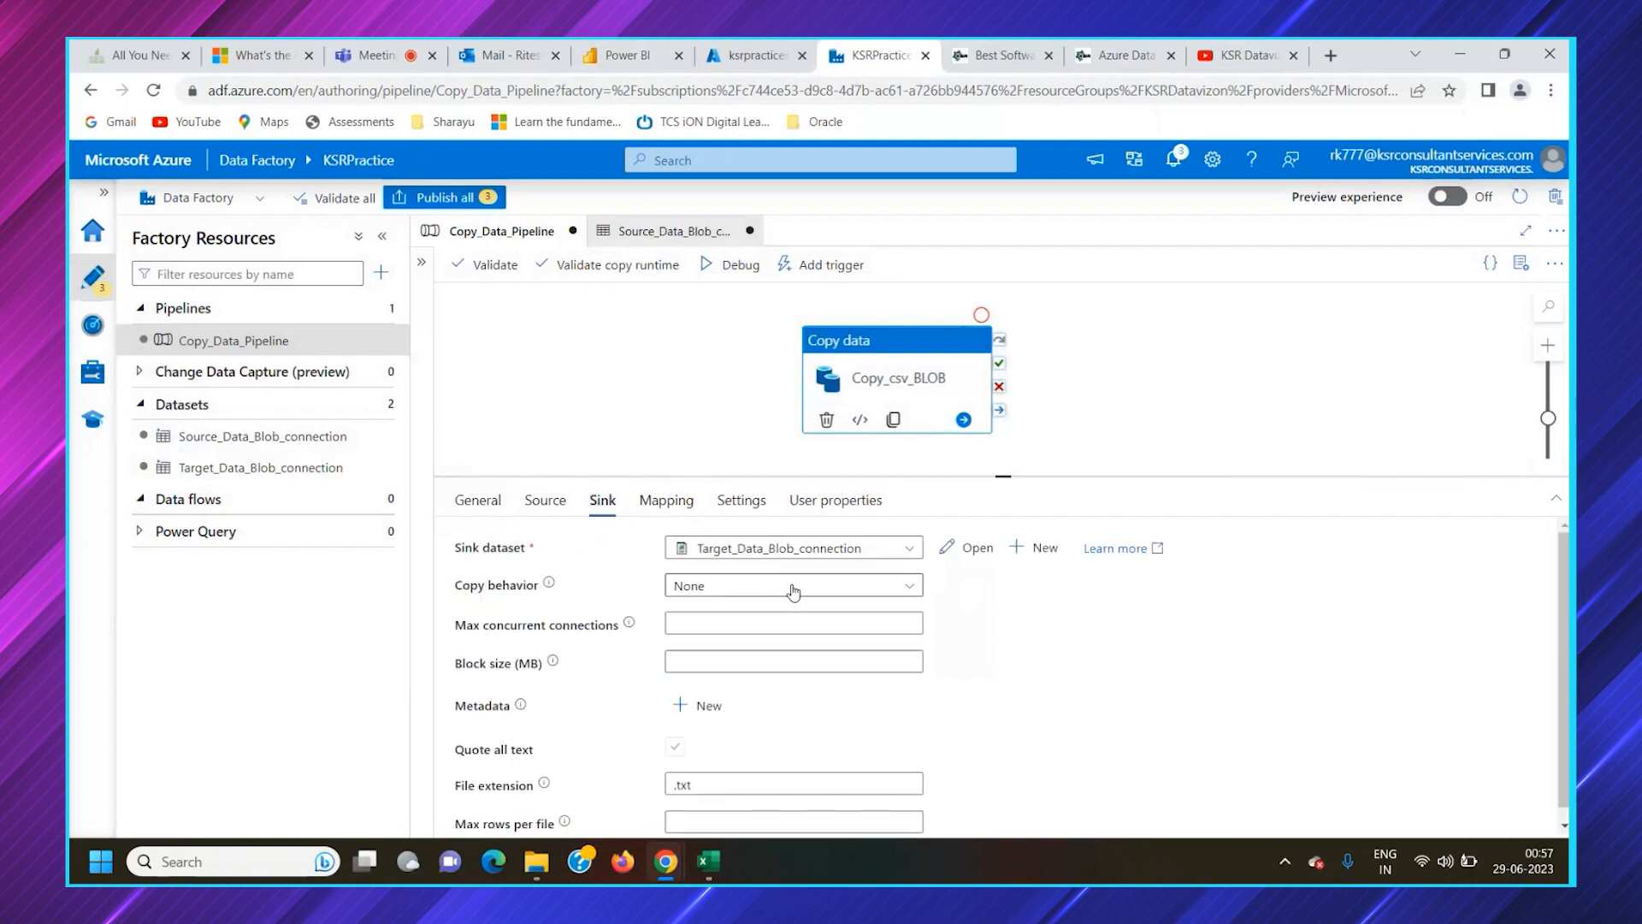
Import the schemas into the Copy_csv_BLOB activity's mapping and review the source-to-destination column pairs
left_click(685, 505)
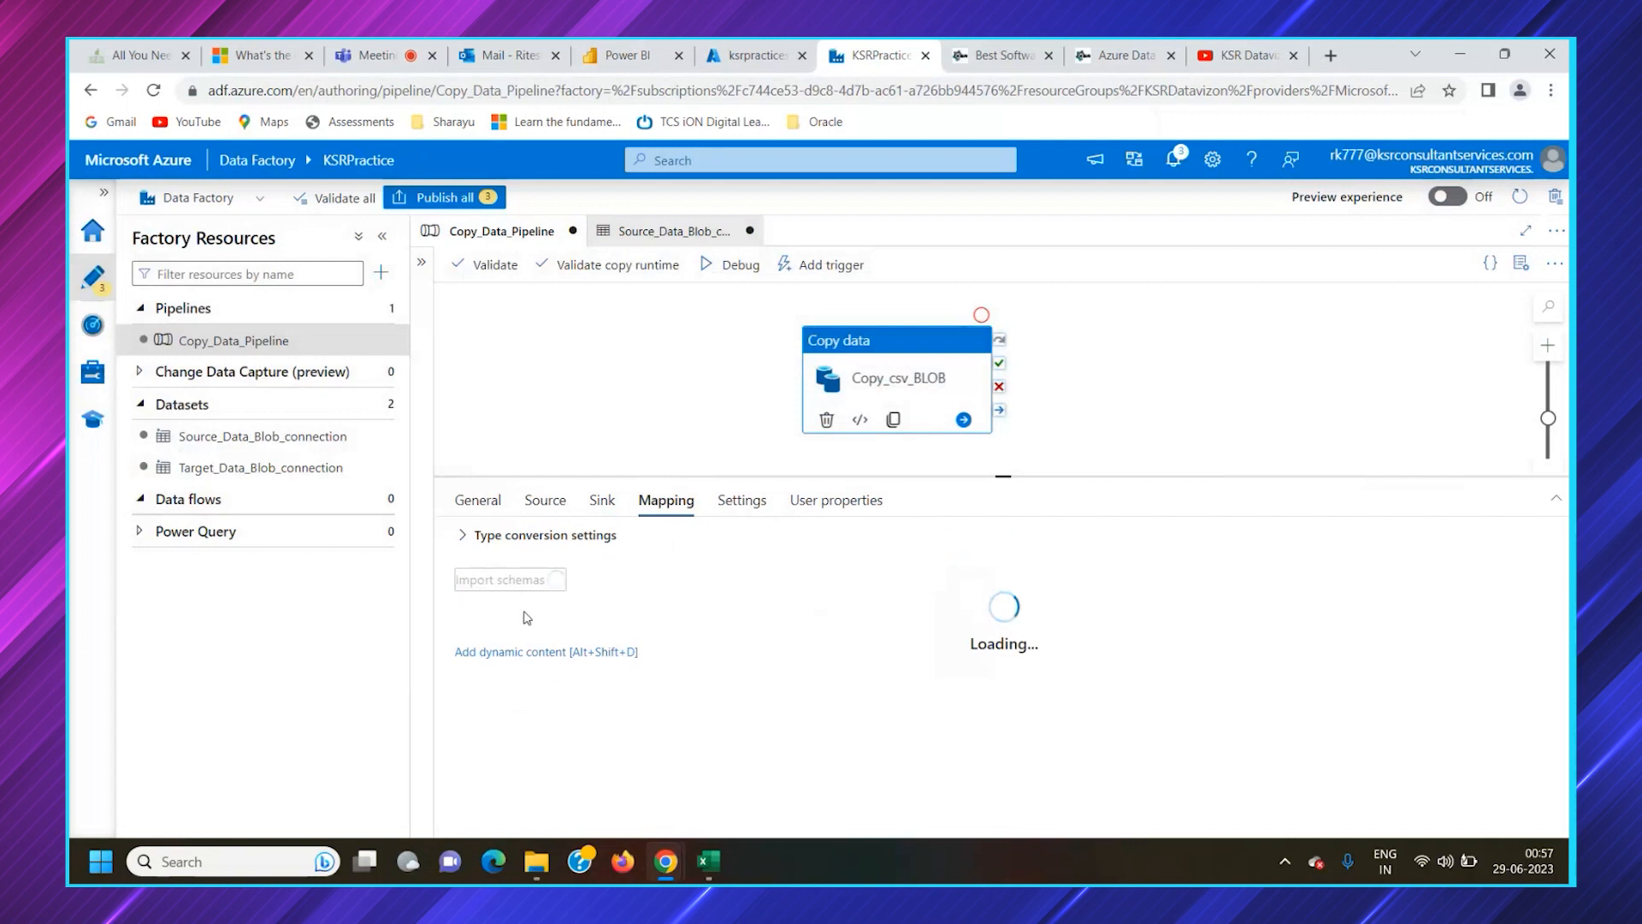
scroll(1239, 715, "down", 1)
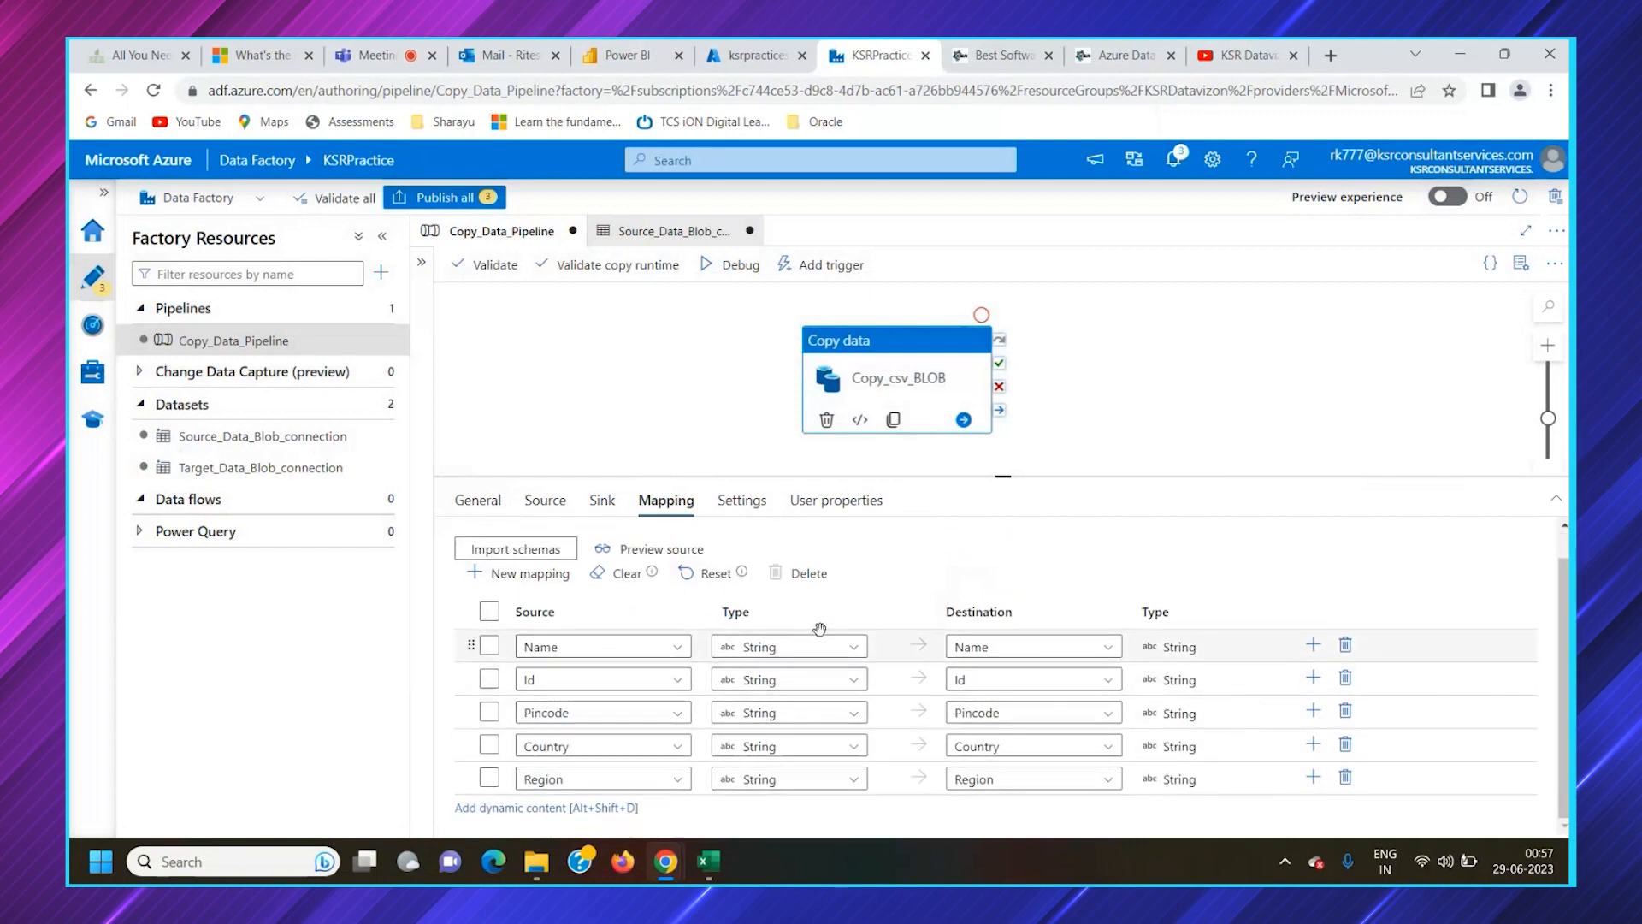
scroll(820, 630, "up", 1)
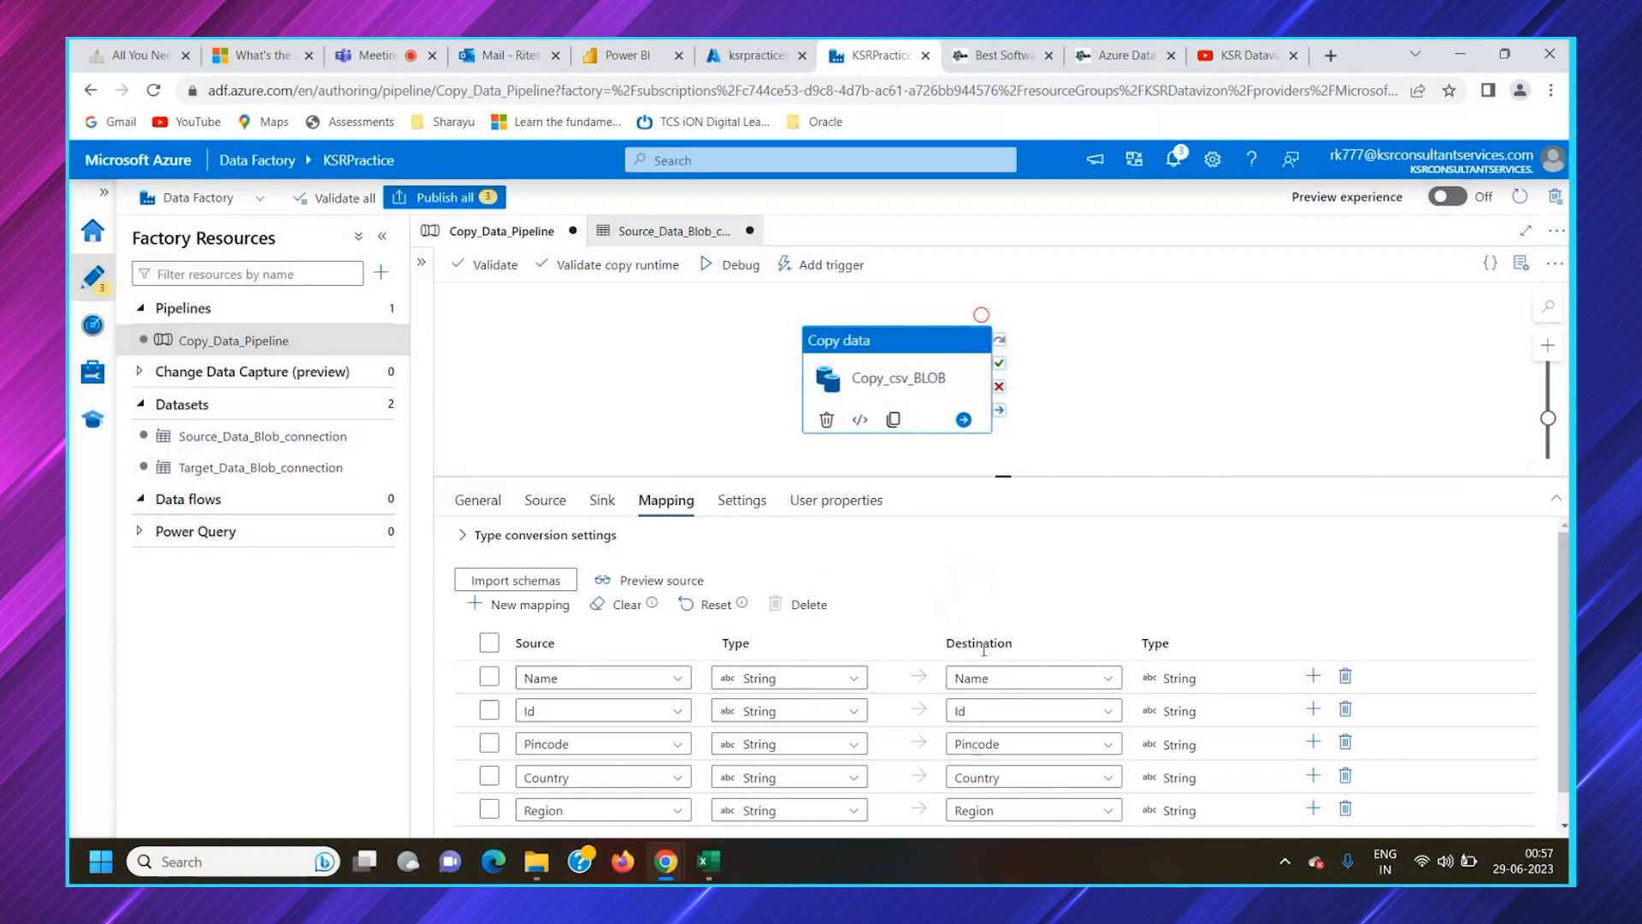
scroll(774, 676, "down", 1)
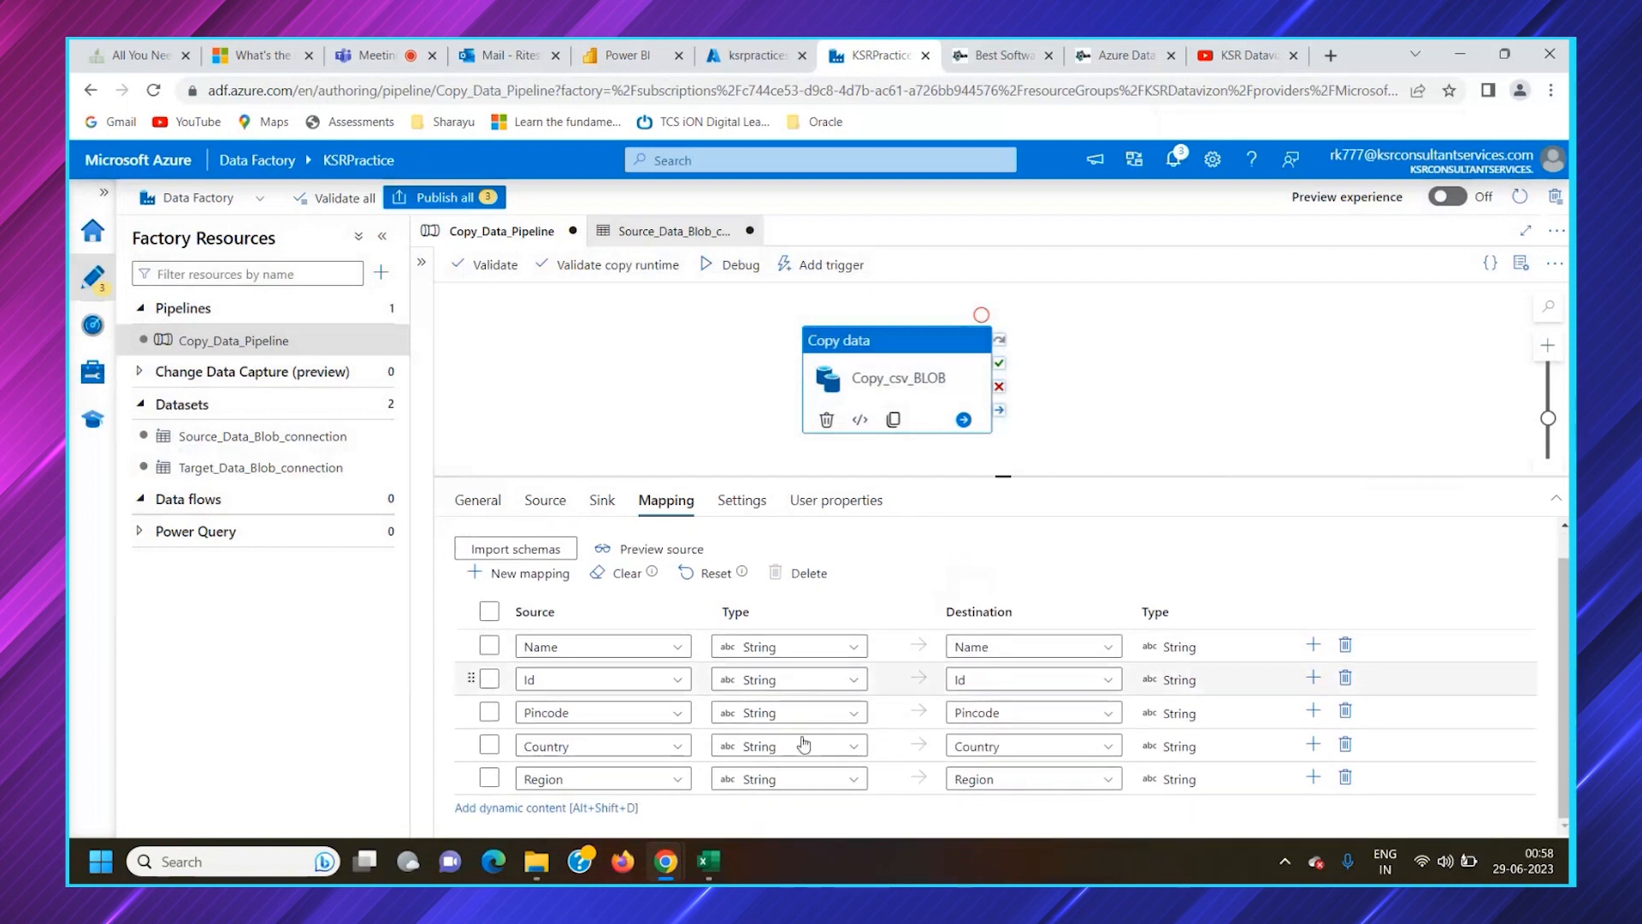
Select the Name, Id, Pincode, Country and Region mappings and clear the column mapping
left_click(490, 645)
left_click(487, 680)
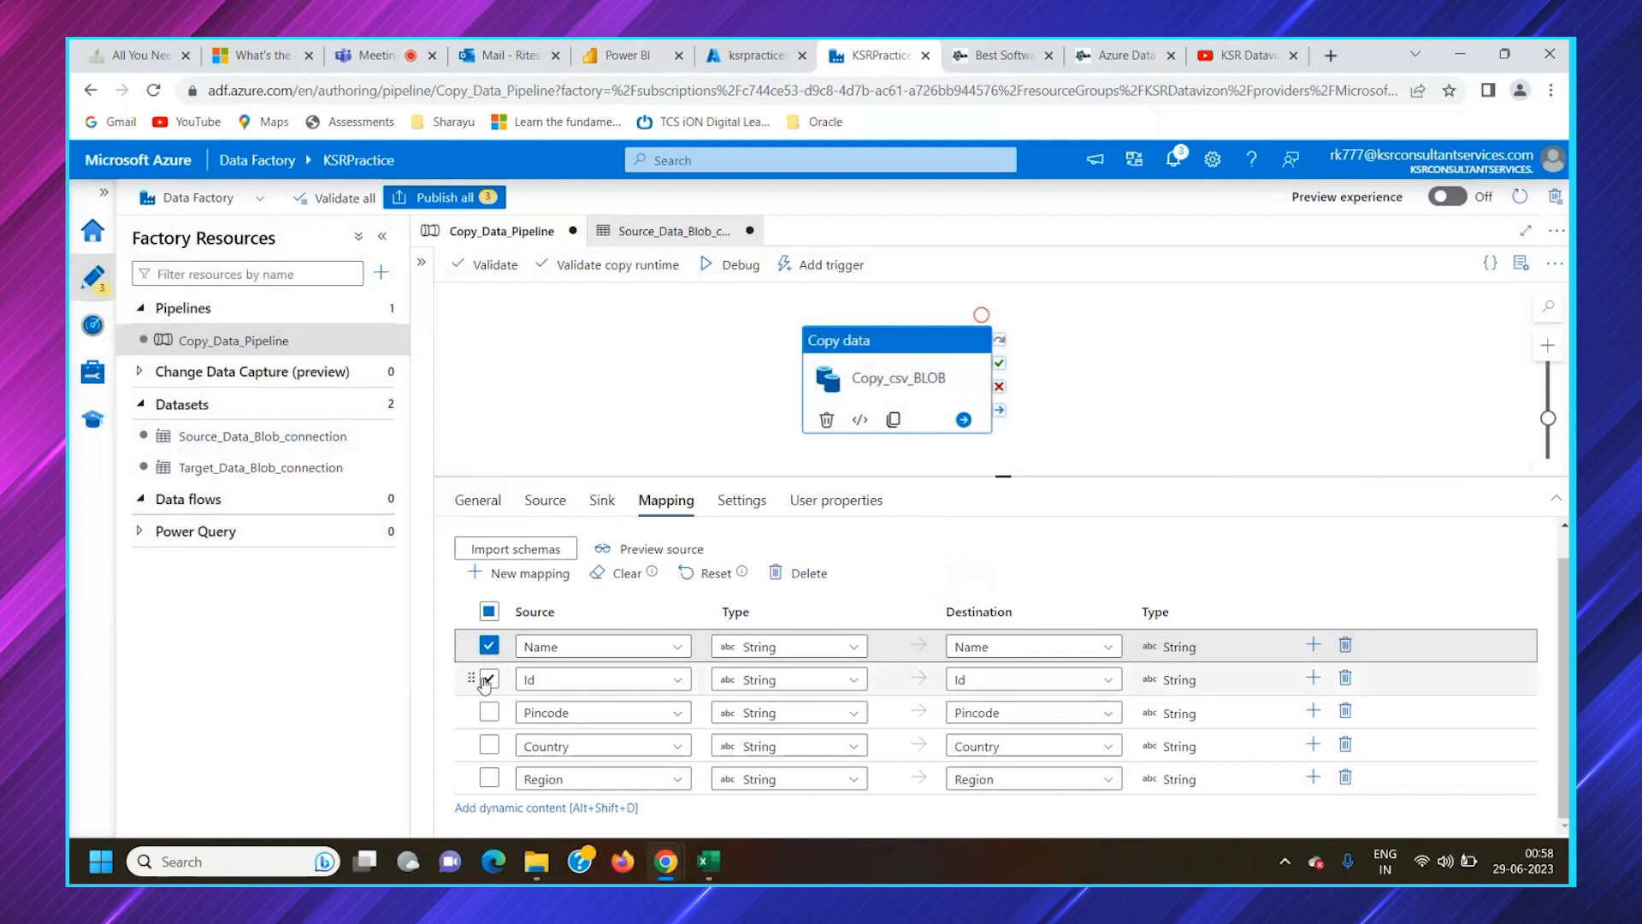
left_click(488, 712)
left_click(488, 745)
left_click(489, 777)
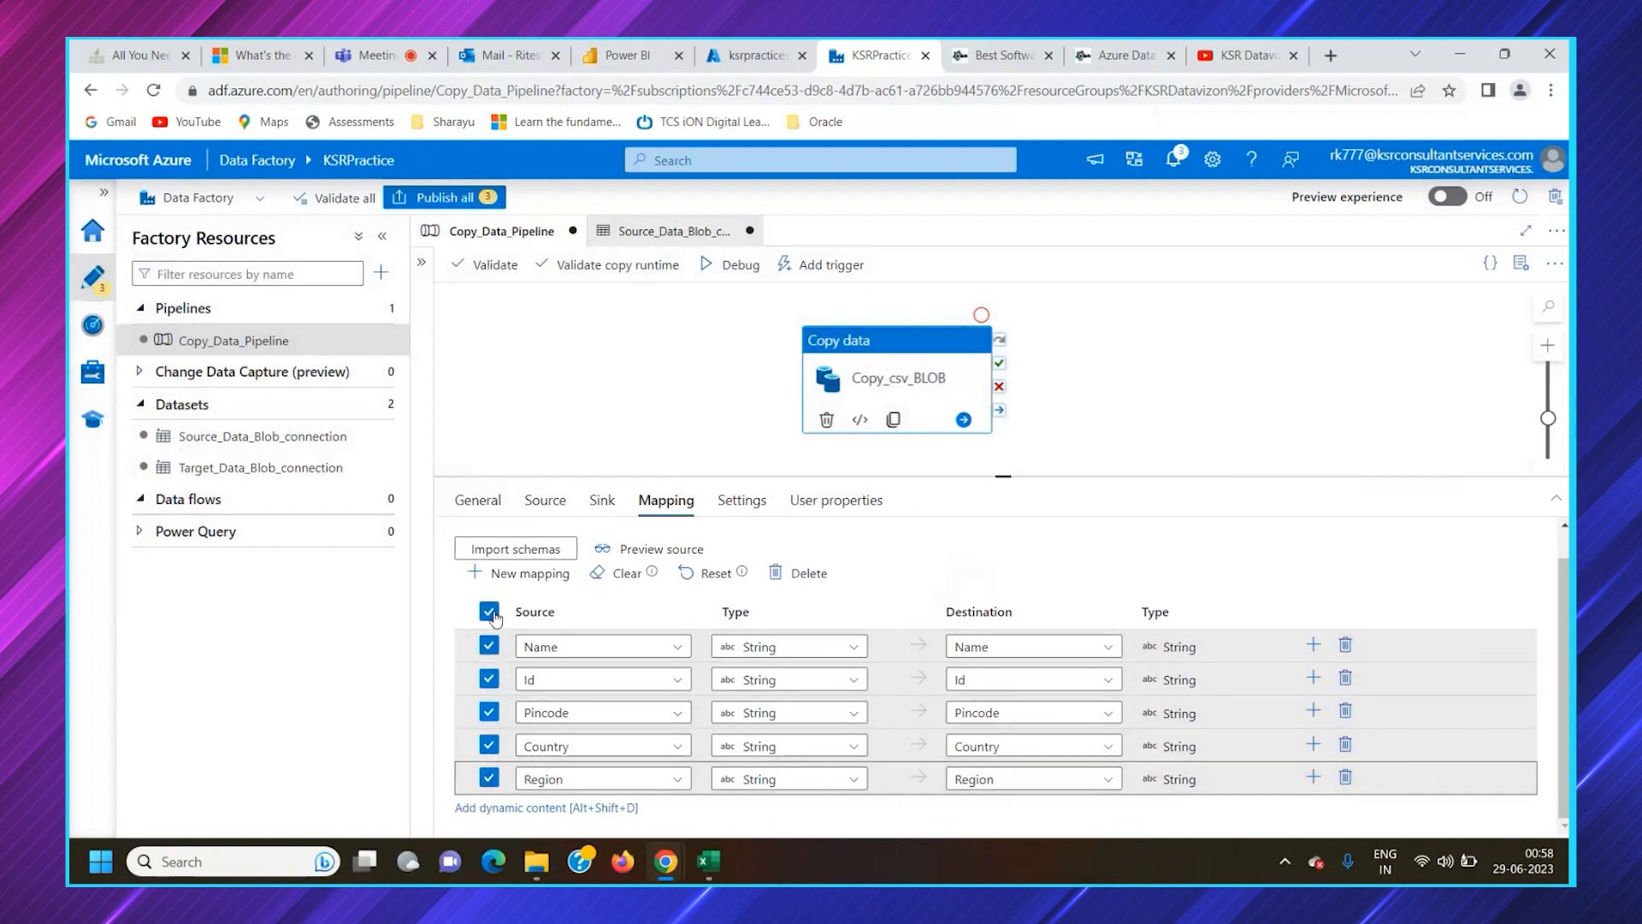
left_click(631, 574)
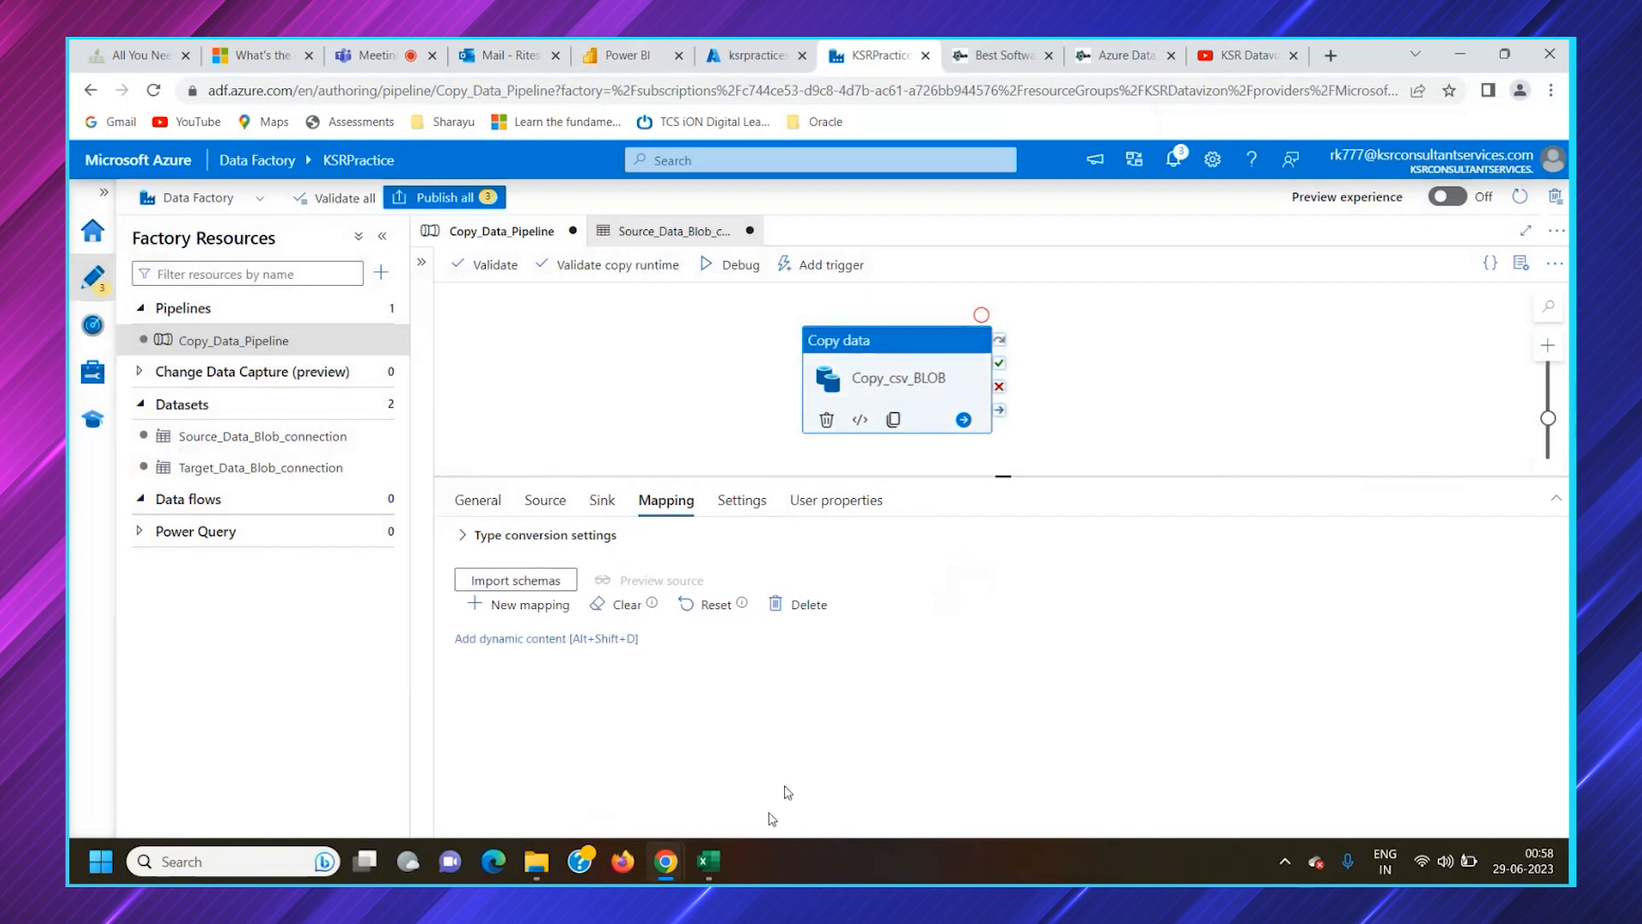
Check the export.csv columns in Excel, return to Data Factory and import the mapping schemas again
left_click(706, 864)
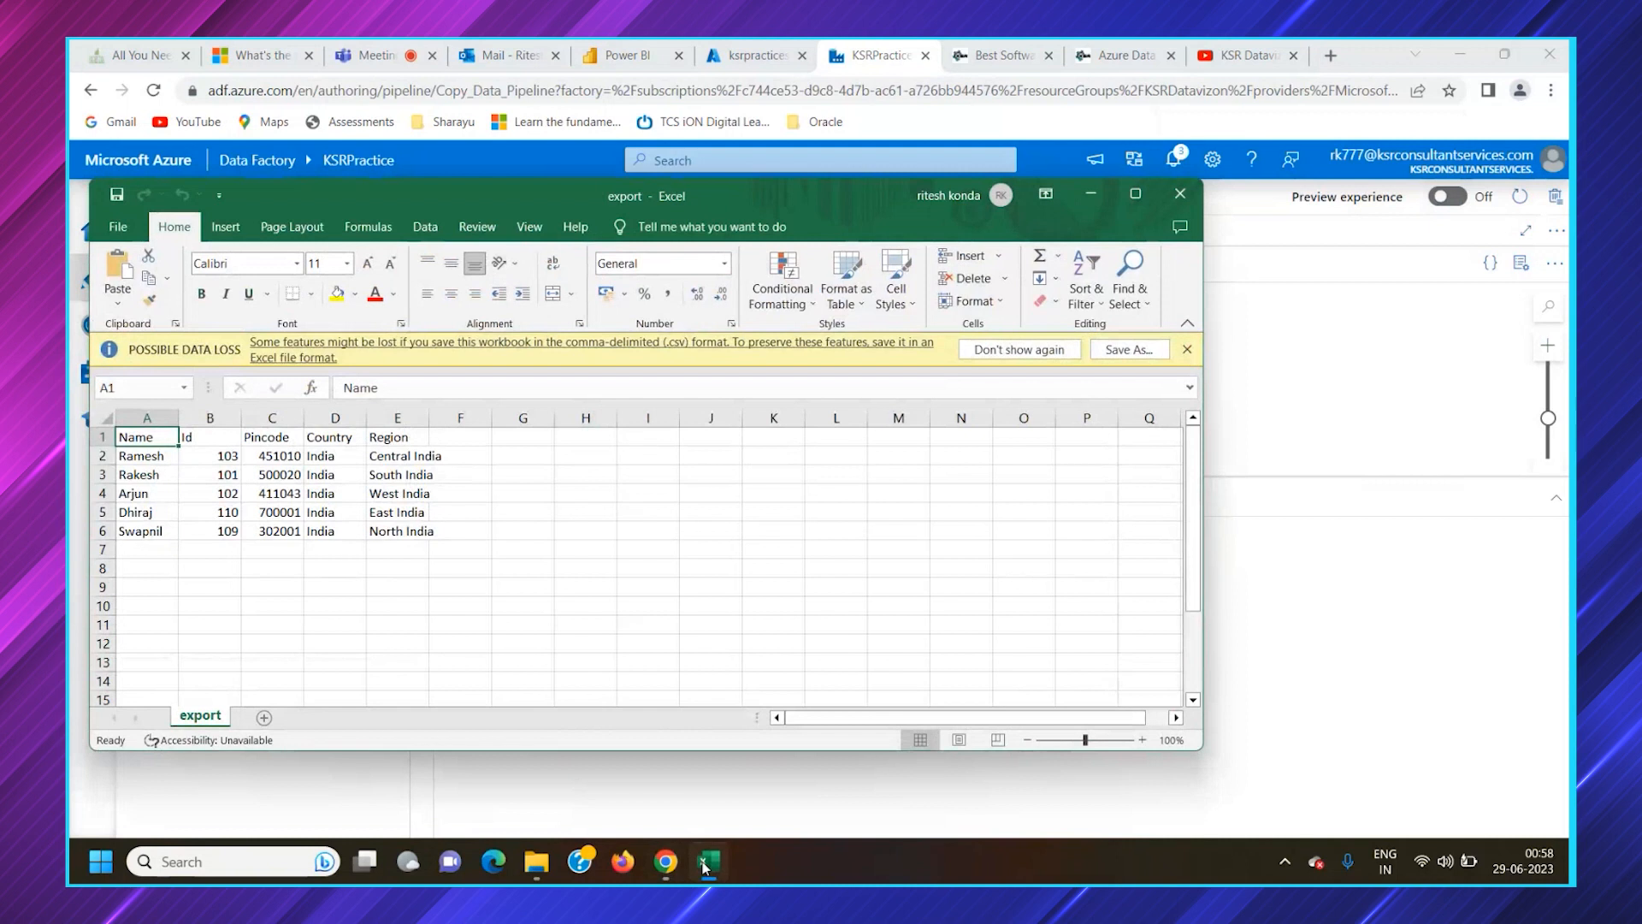
left_click(706, 863)
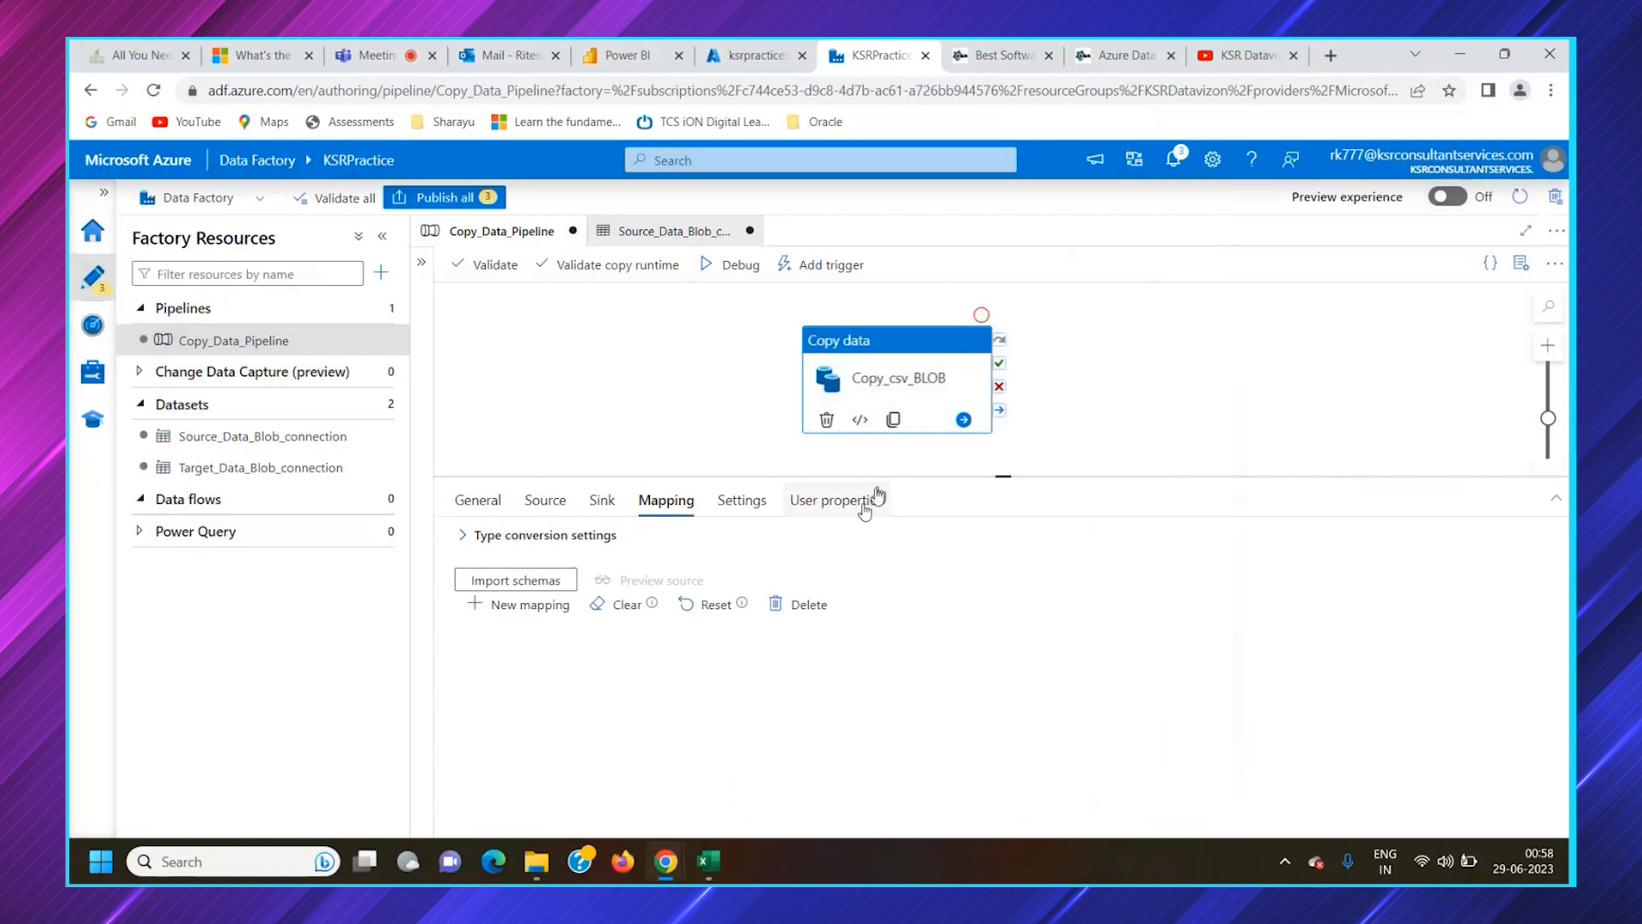
left_click(545, 584)
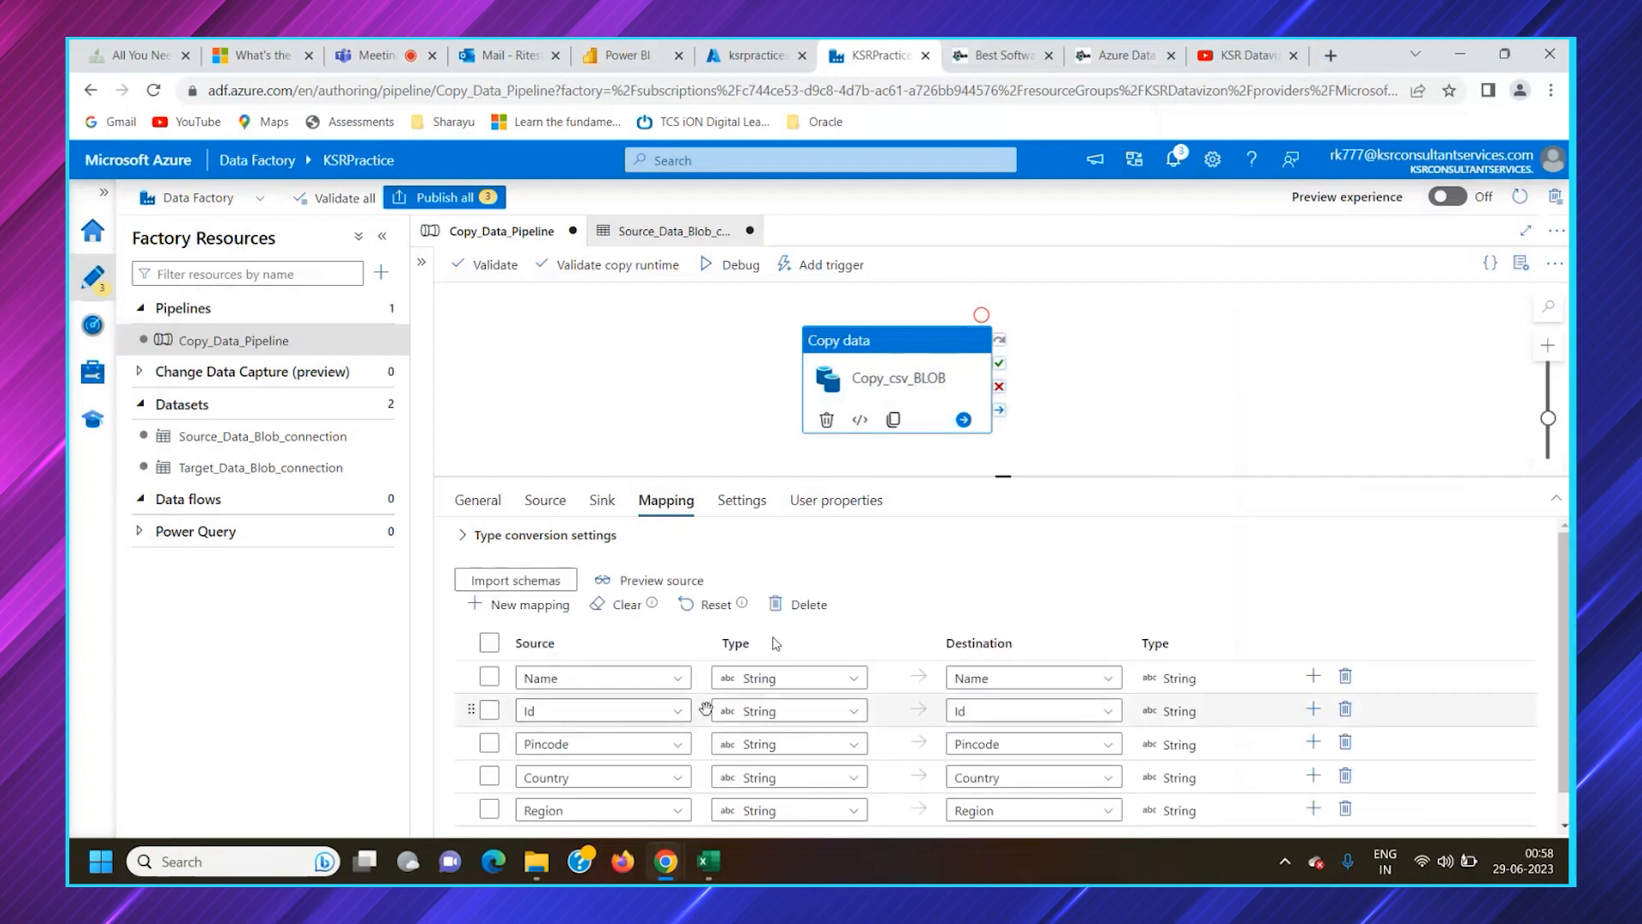
scroll(705, 708, "down", 1)
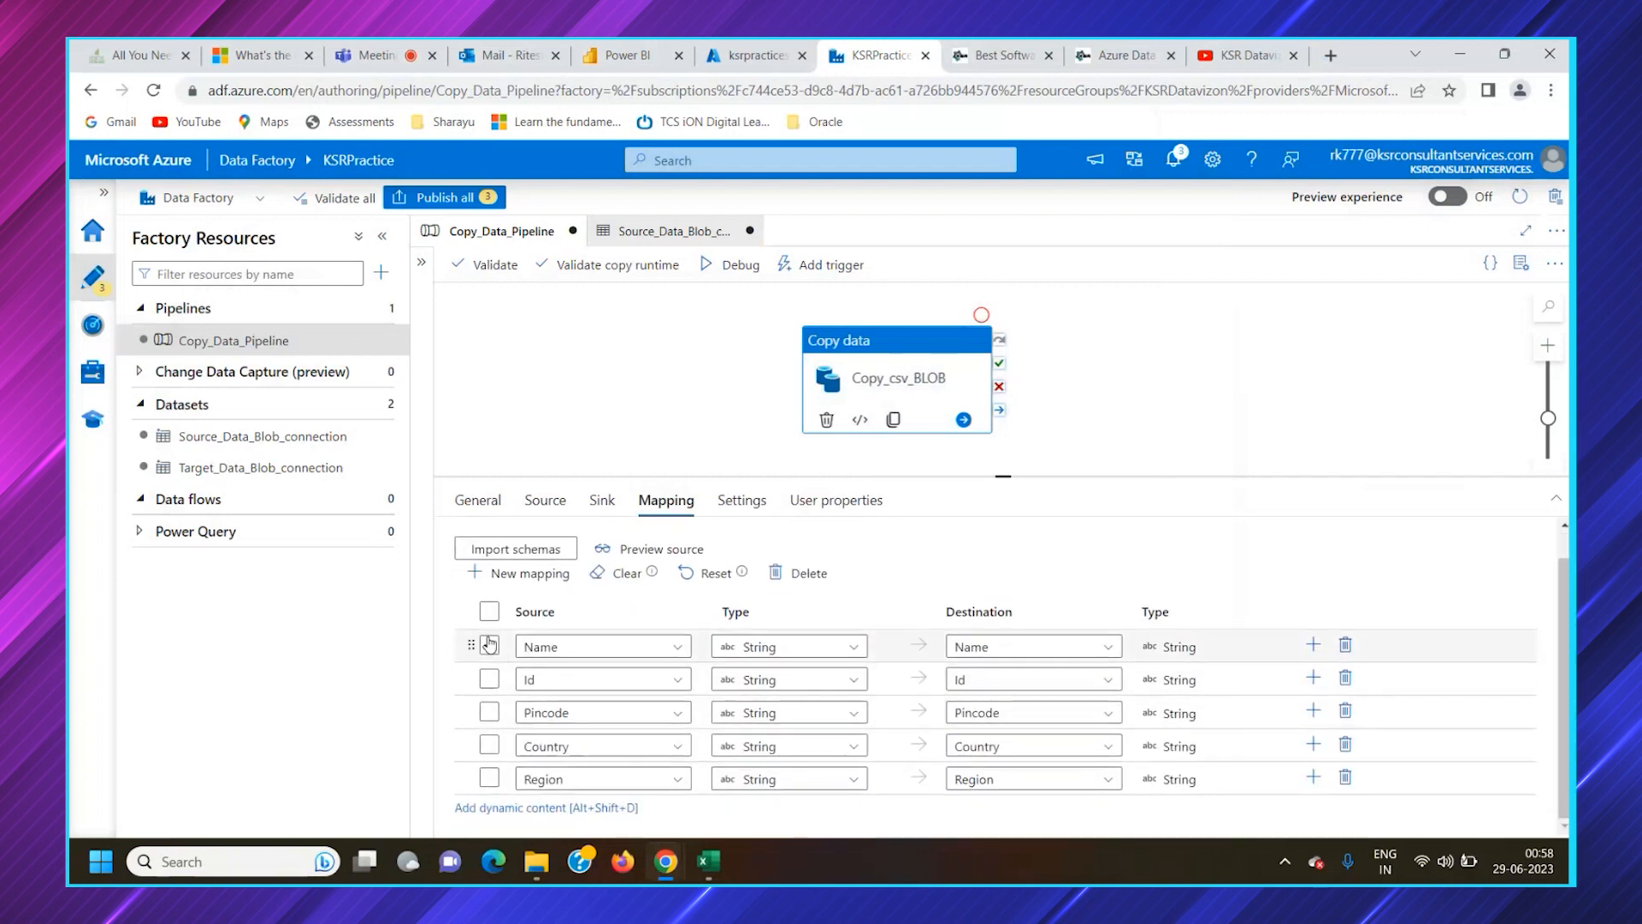
Preview the mapping's source data from export.csv, close the preview and clear the imported column mapping
left_click(672, 549)
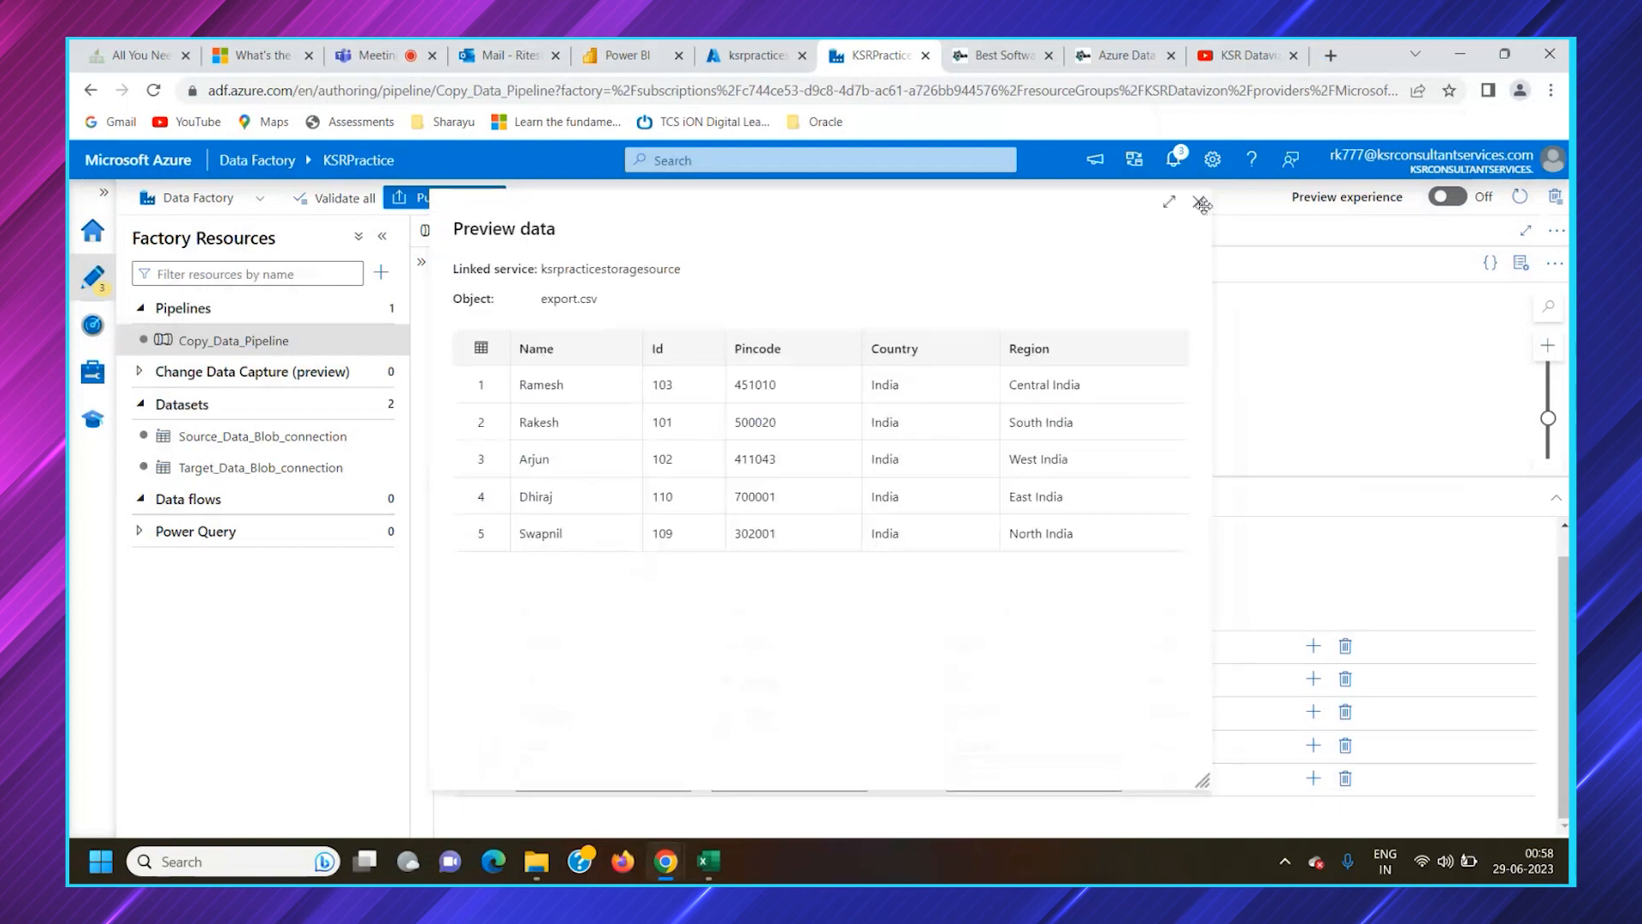
left_click(1198, 202)
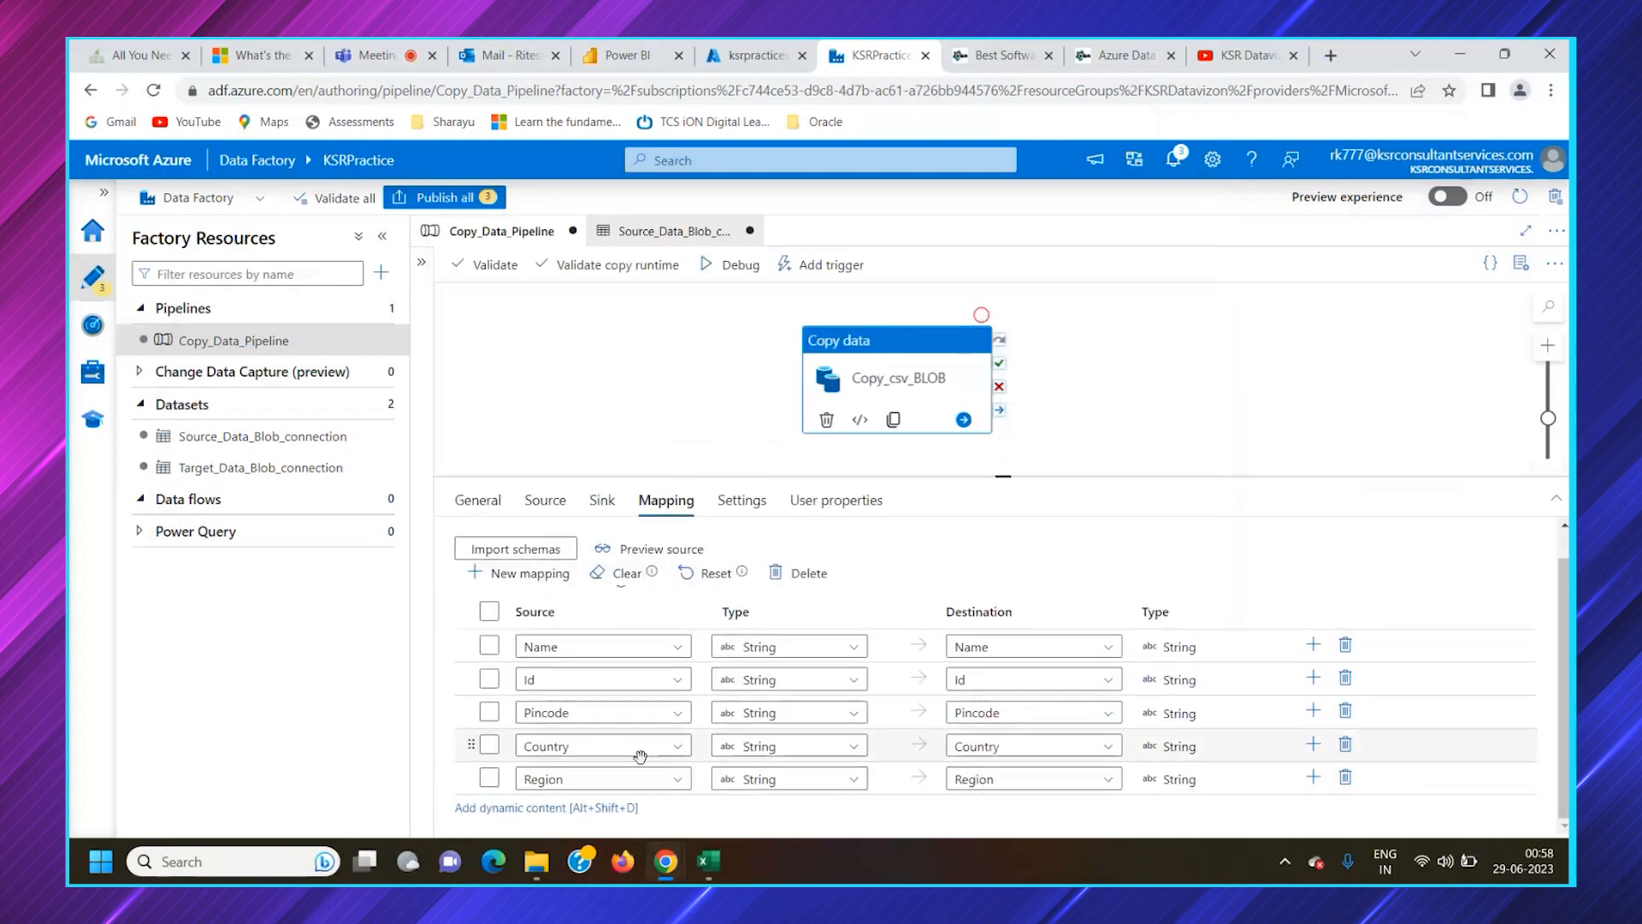
left_click(625, 576)
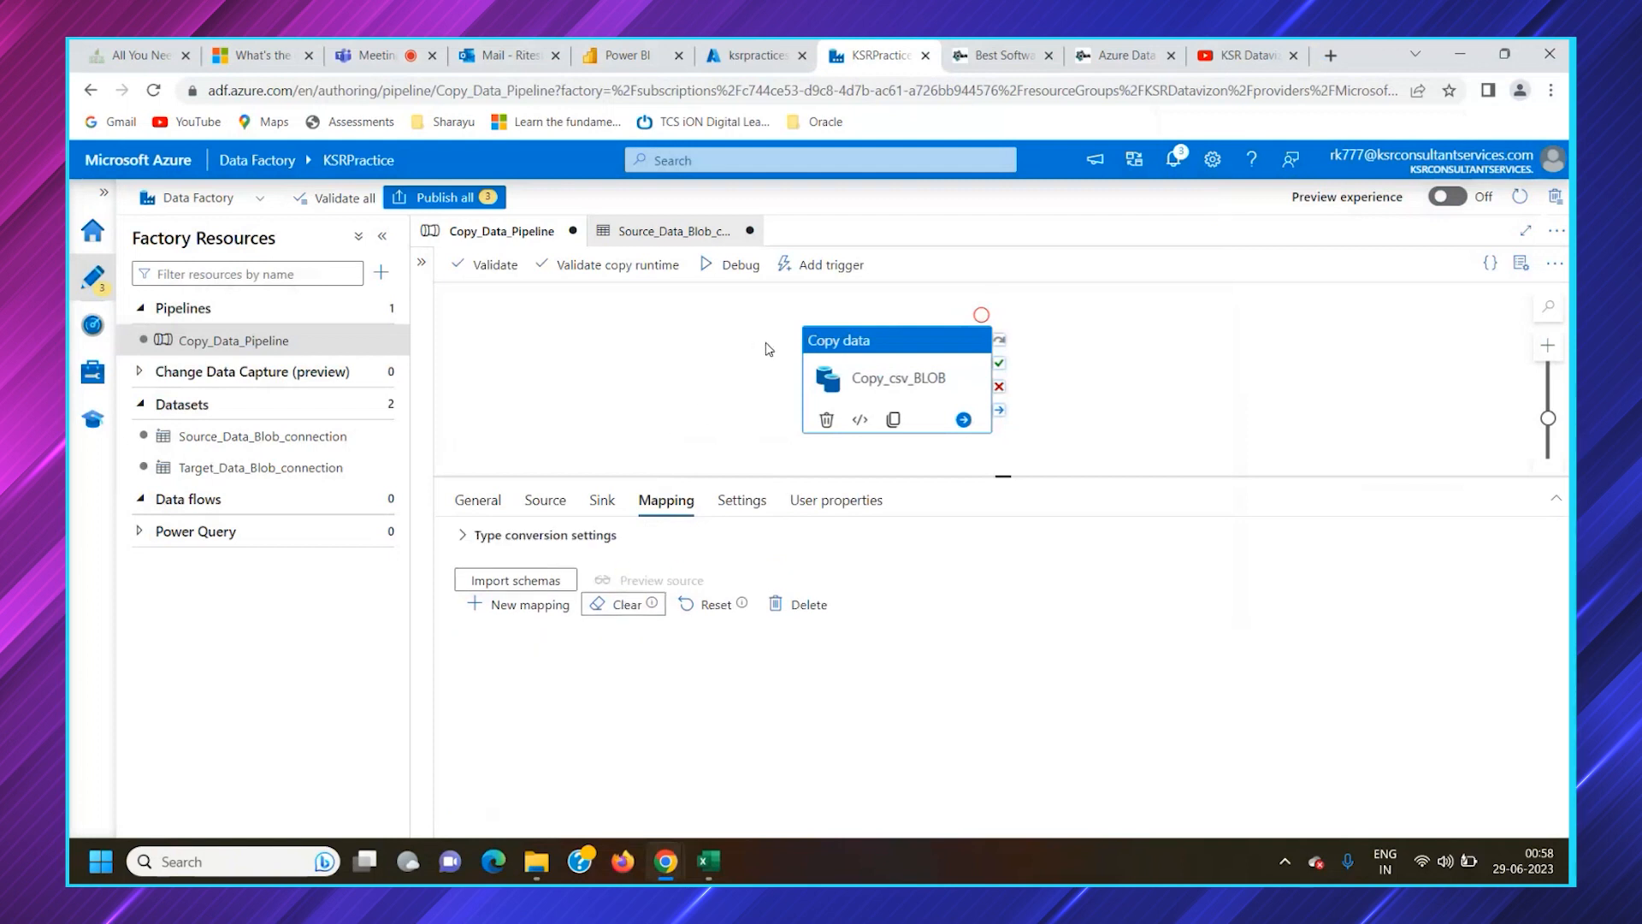
Publish all pending changes for Copy_Data_Pipeline and both datasets, and check the publishing status in the notifications
left_click(473, 202)
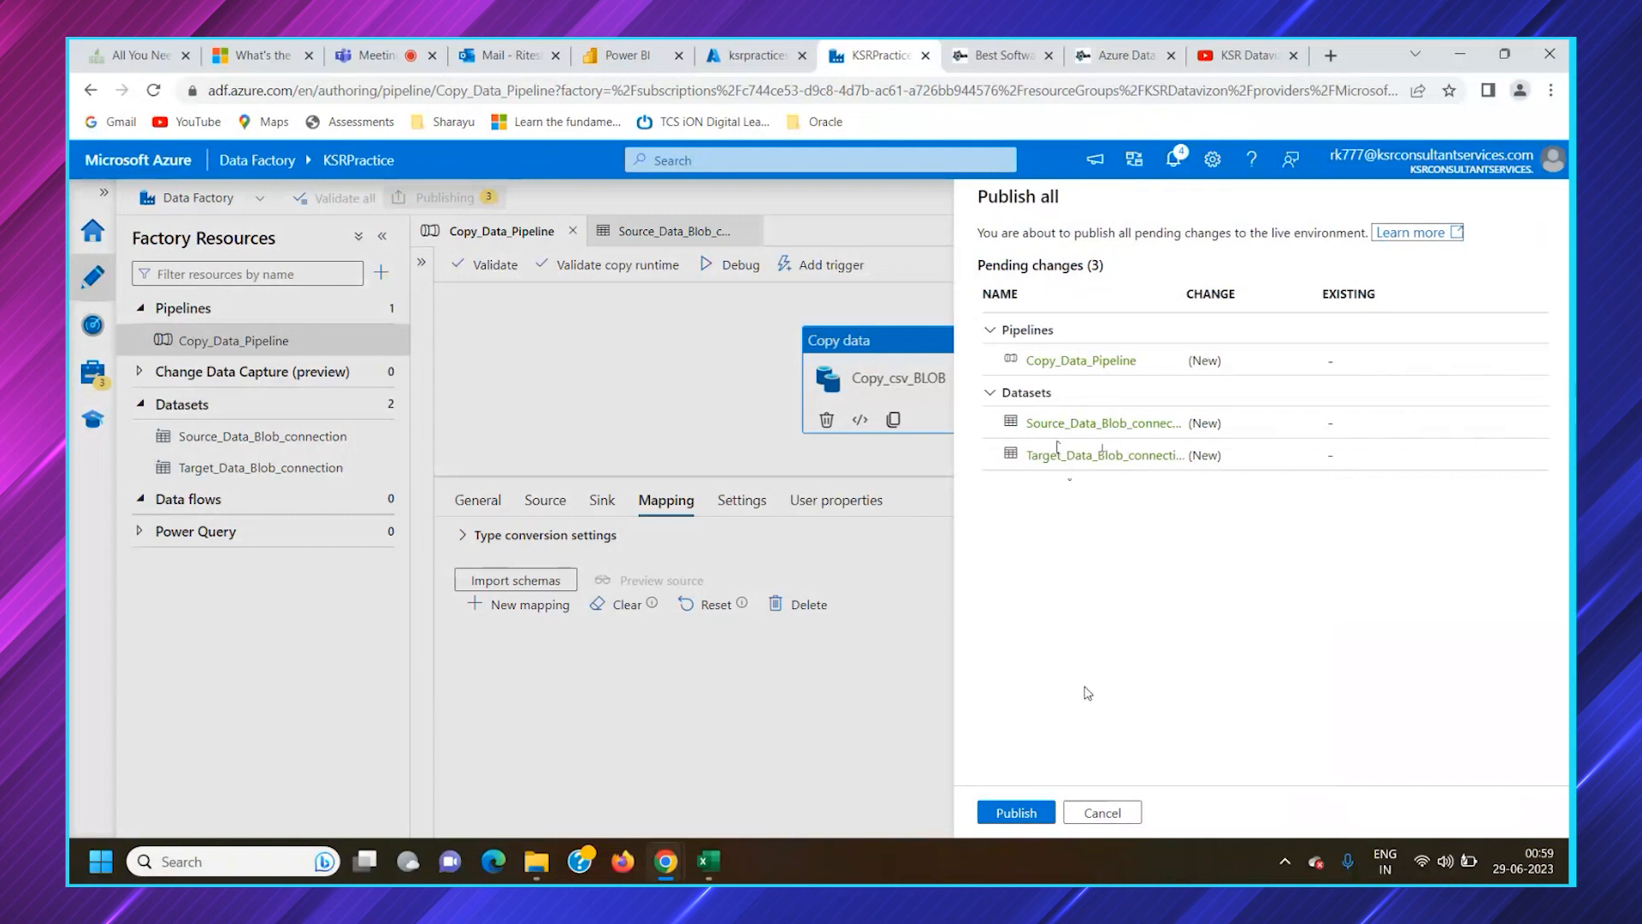
left_click(1039, 810)
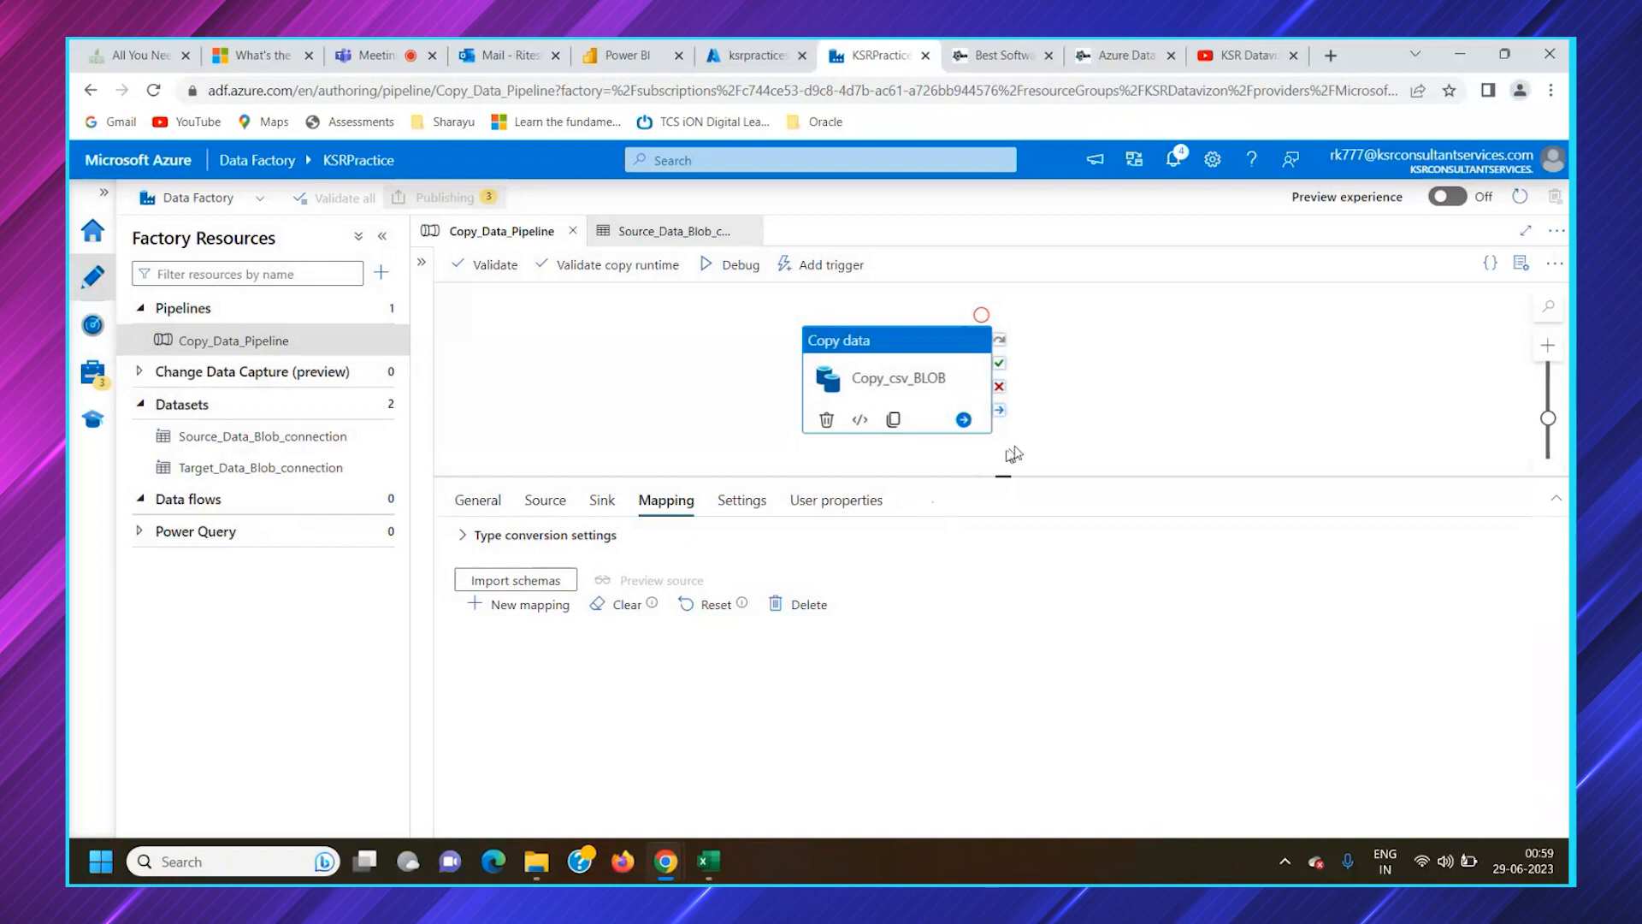
left_click(1174, 160)
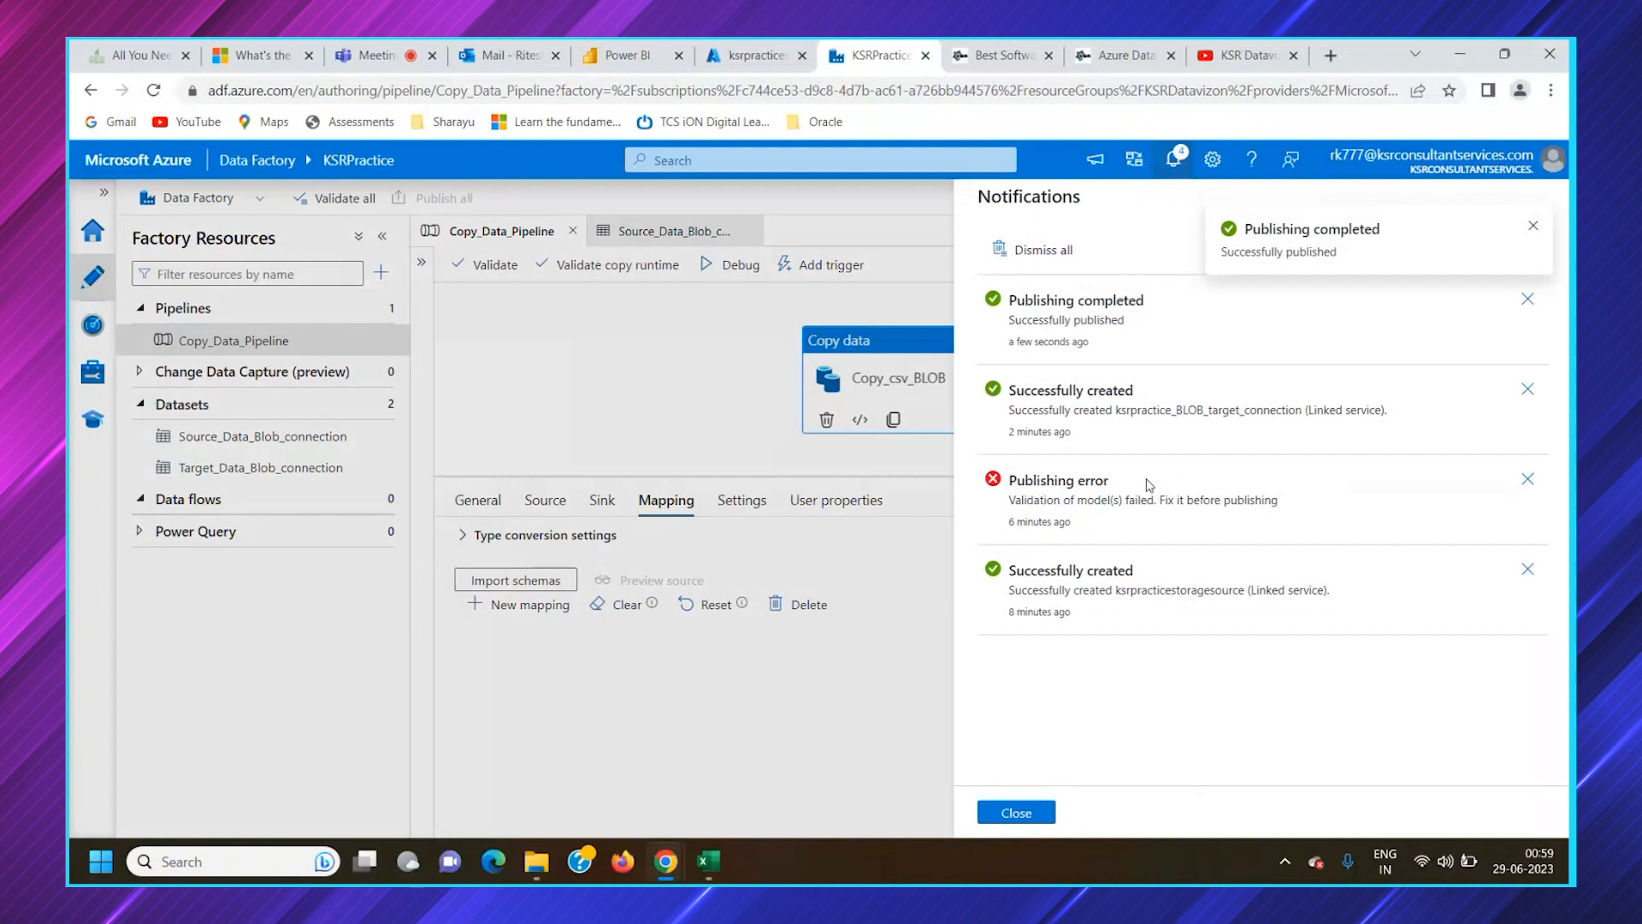
left_click(1029, 809)
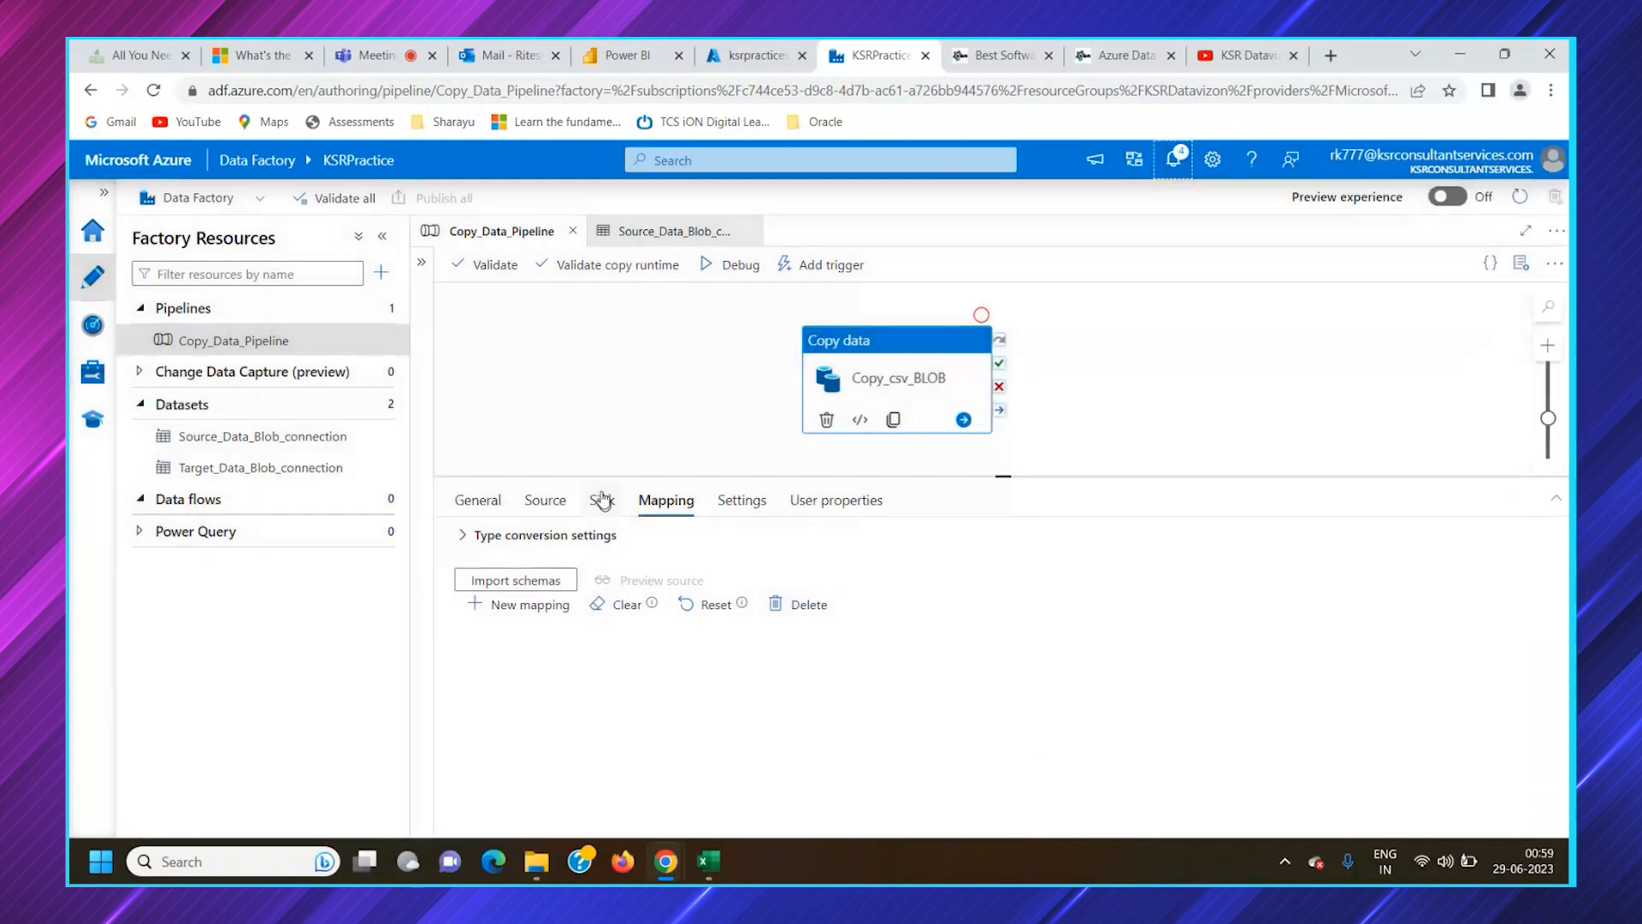
Review the copy activity's sink settings and the pipelines and datasets listed among the factory resources
left_click(602, 499)
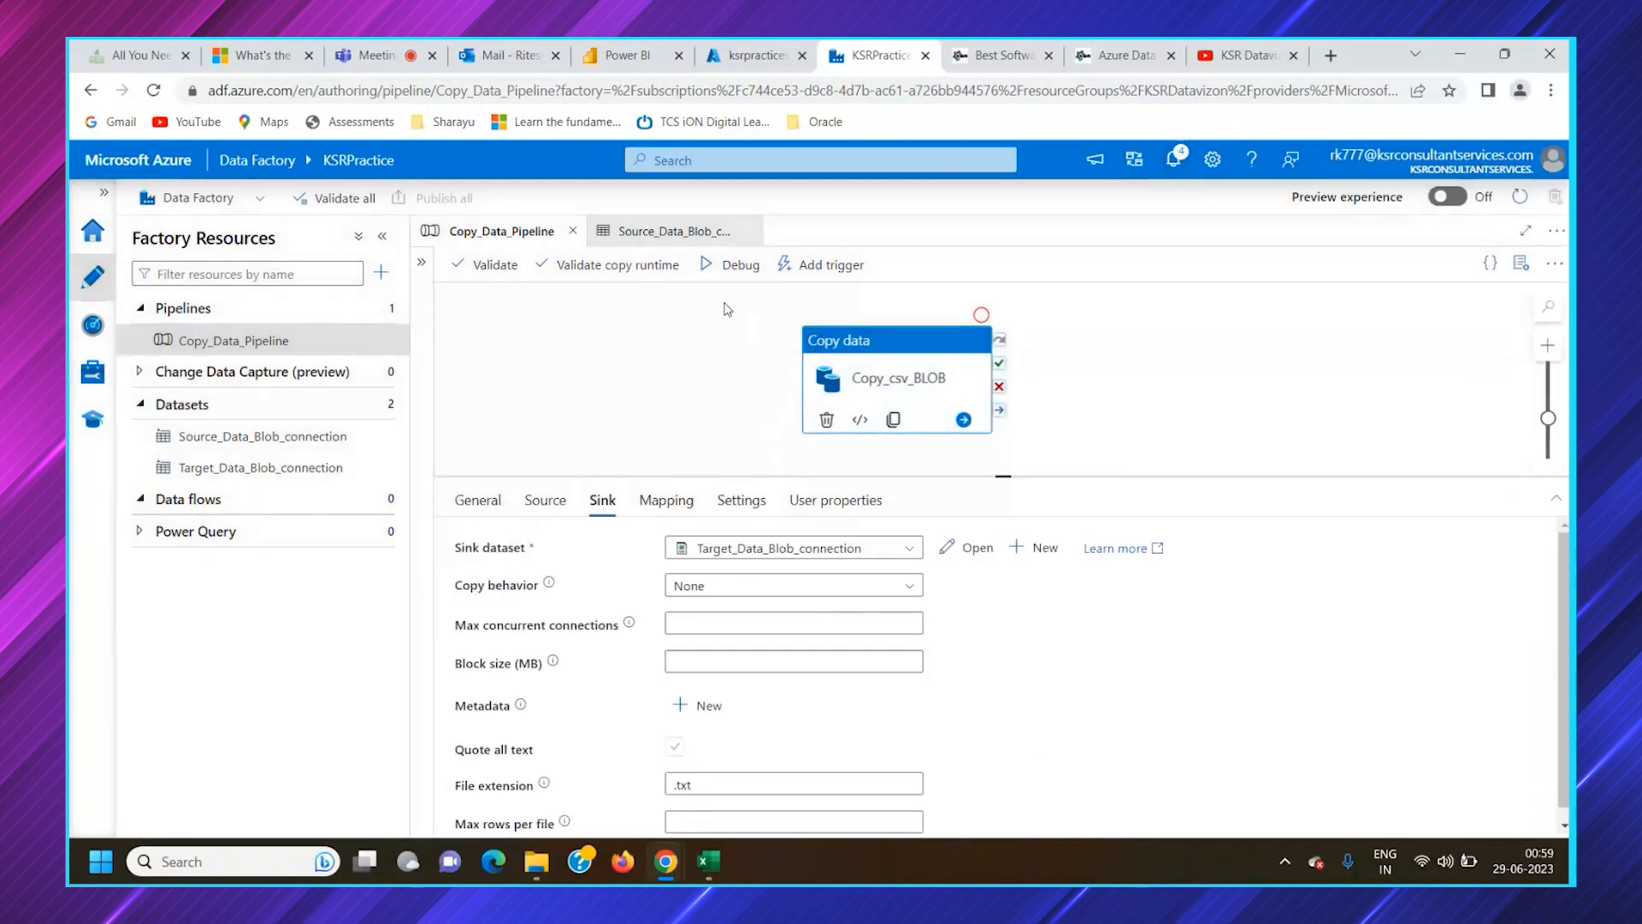
left_click(142, 404)
left_click(142, 308)
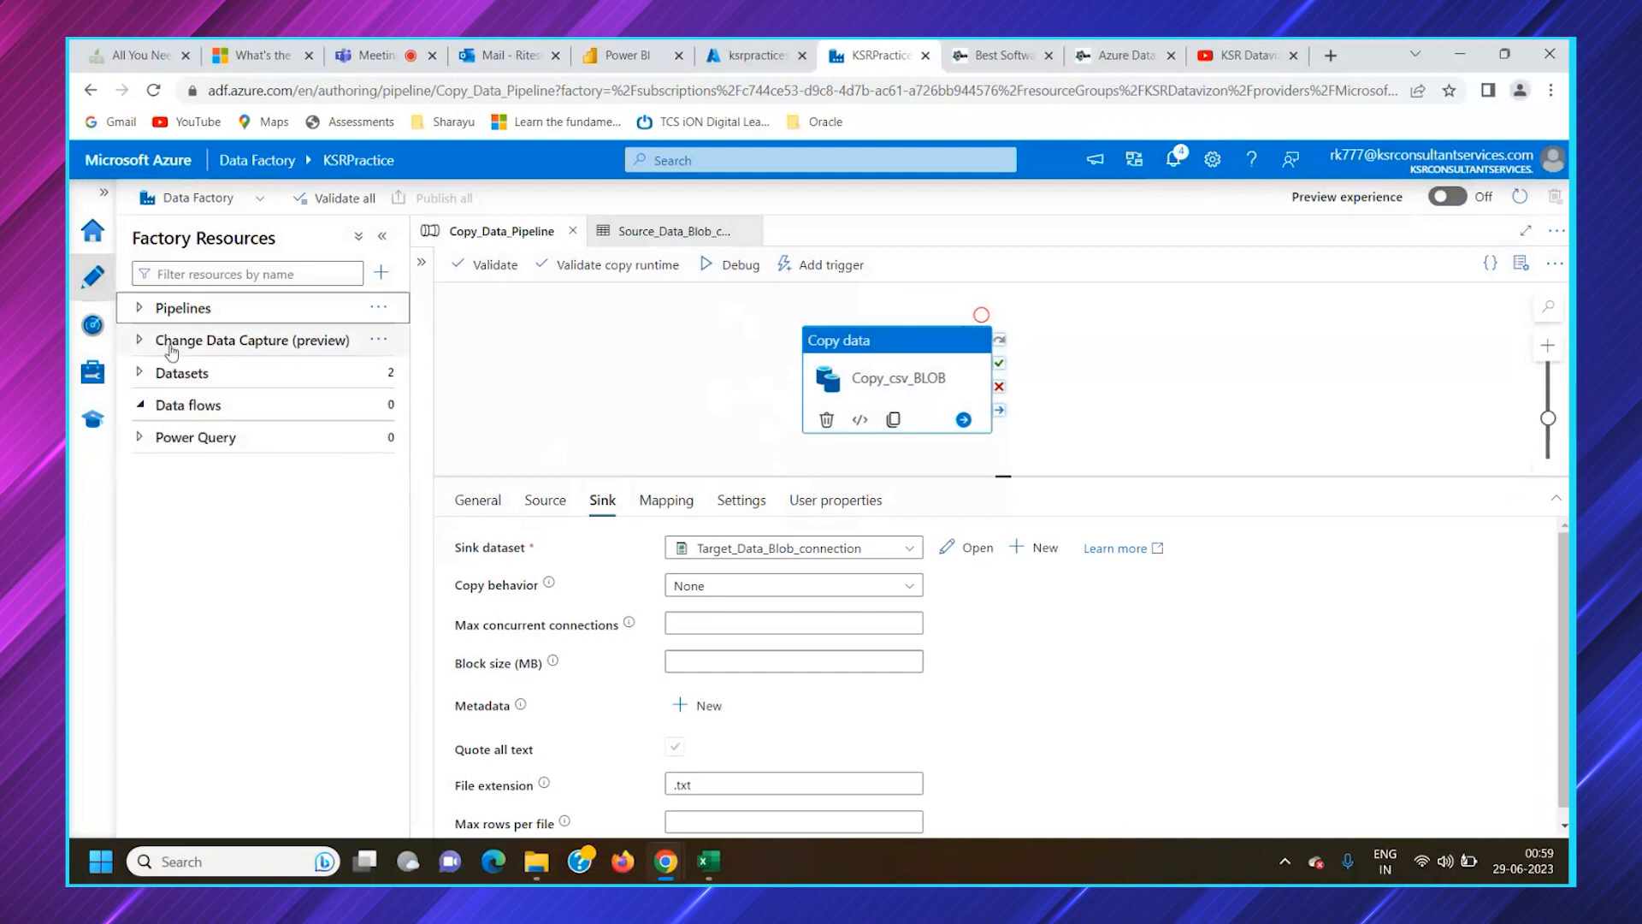
left_click(227, 319)
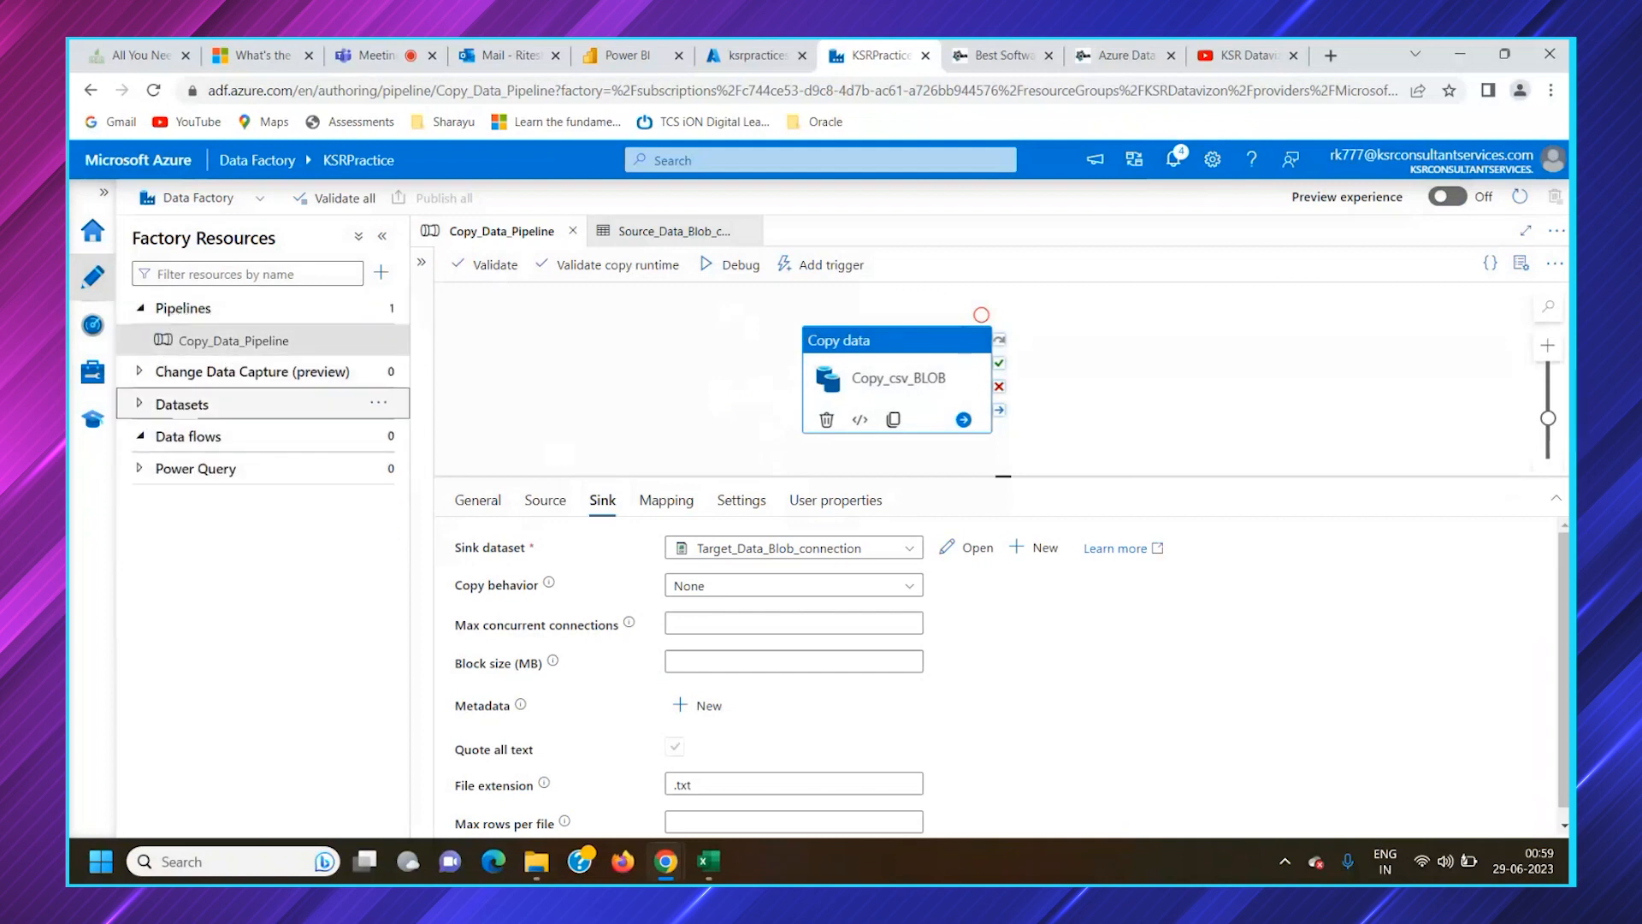
left_click(226, 404)
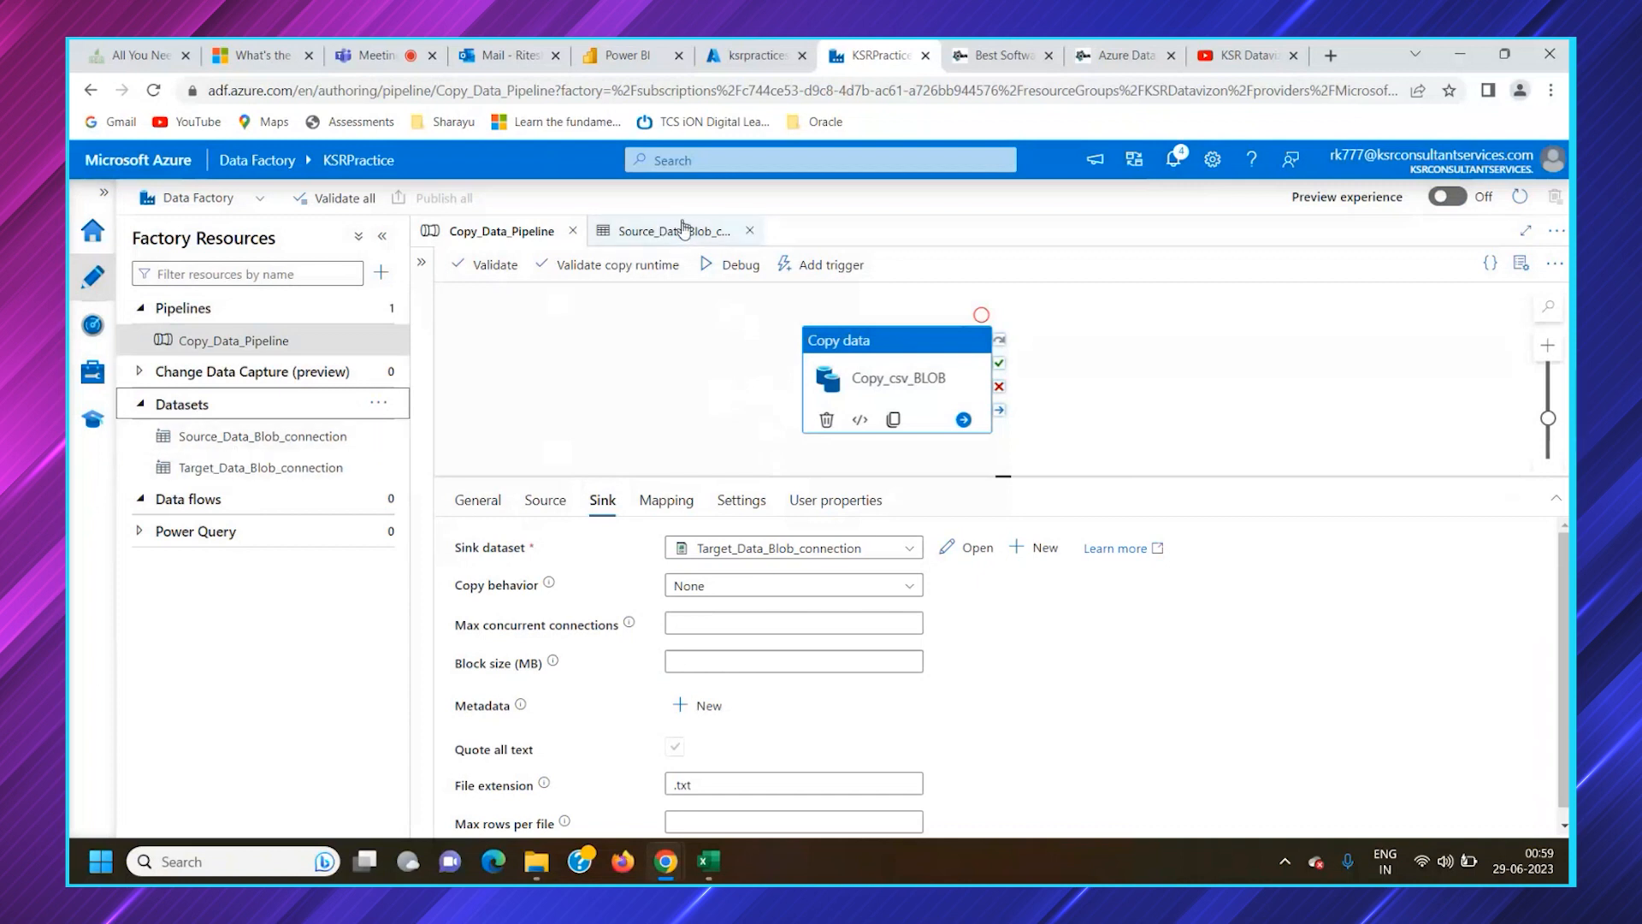
Inspect the linked service settings of the Target_Data_Blob_connection dataset, close the open datasets and return to the pipeline
left_click(248, 468)
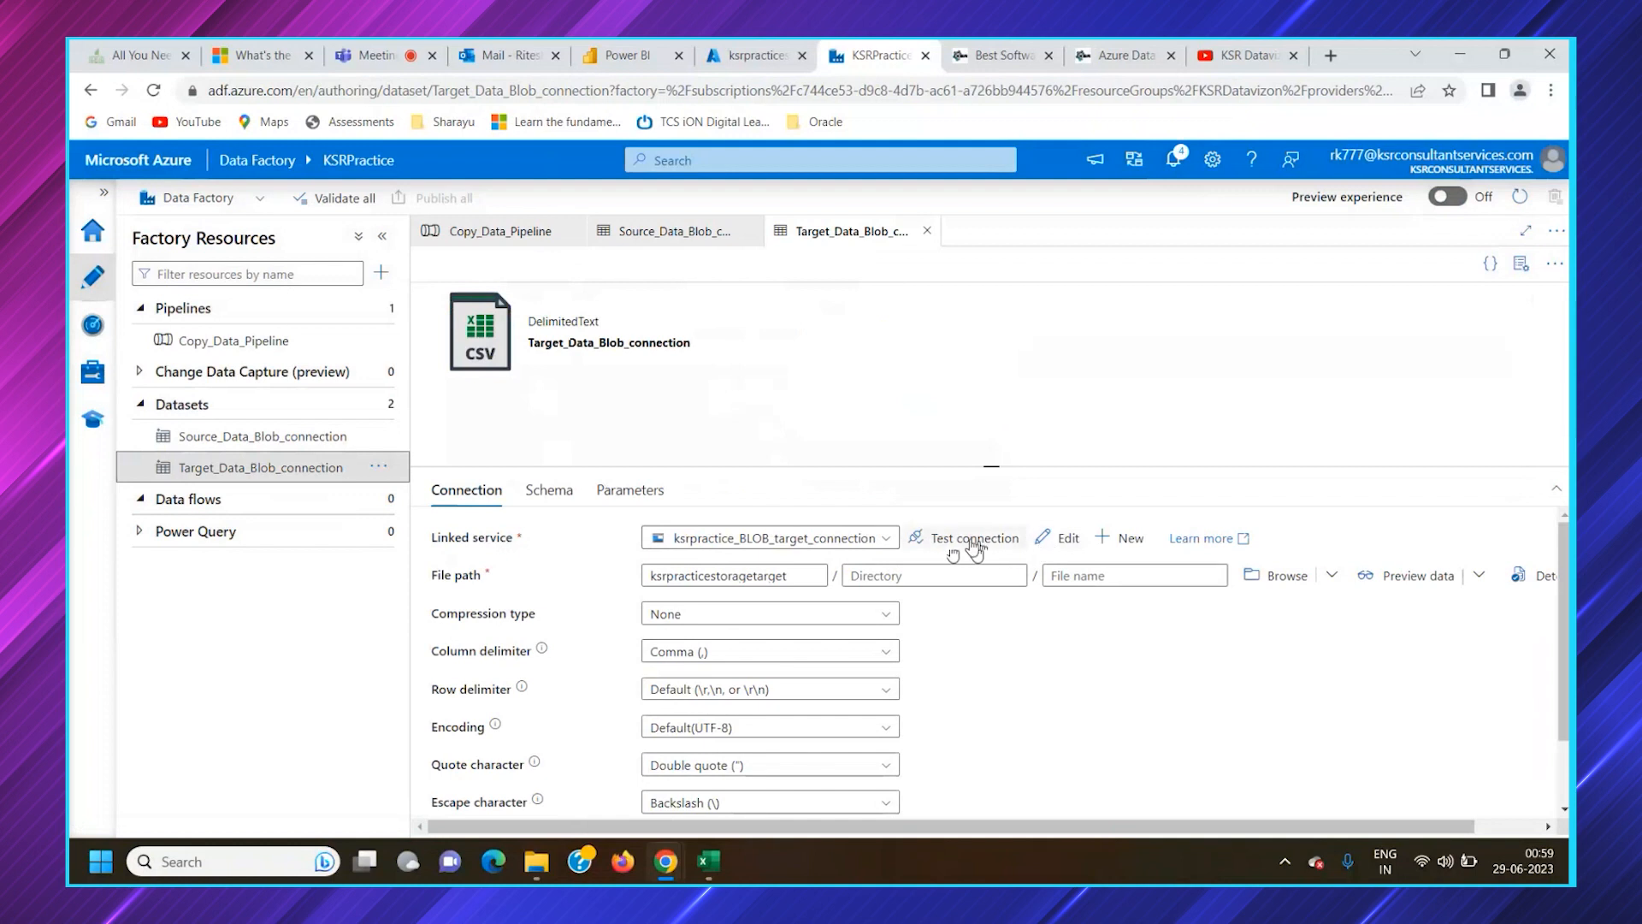
left_click(1073, 543)
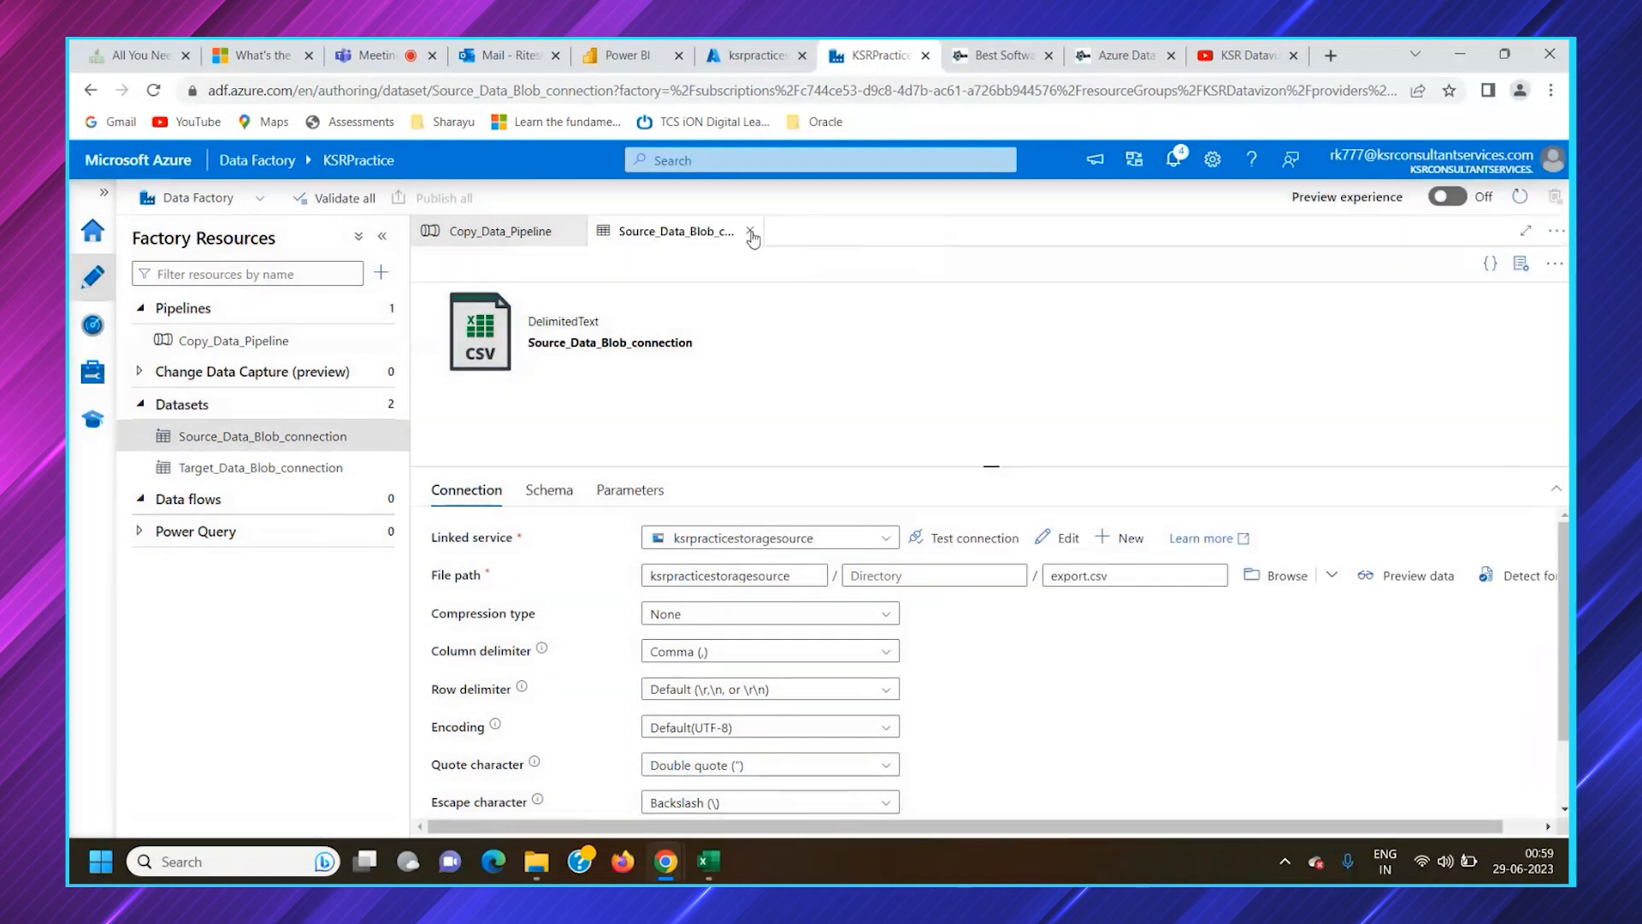
left_click(752, 230)
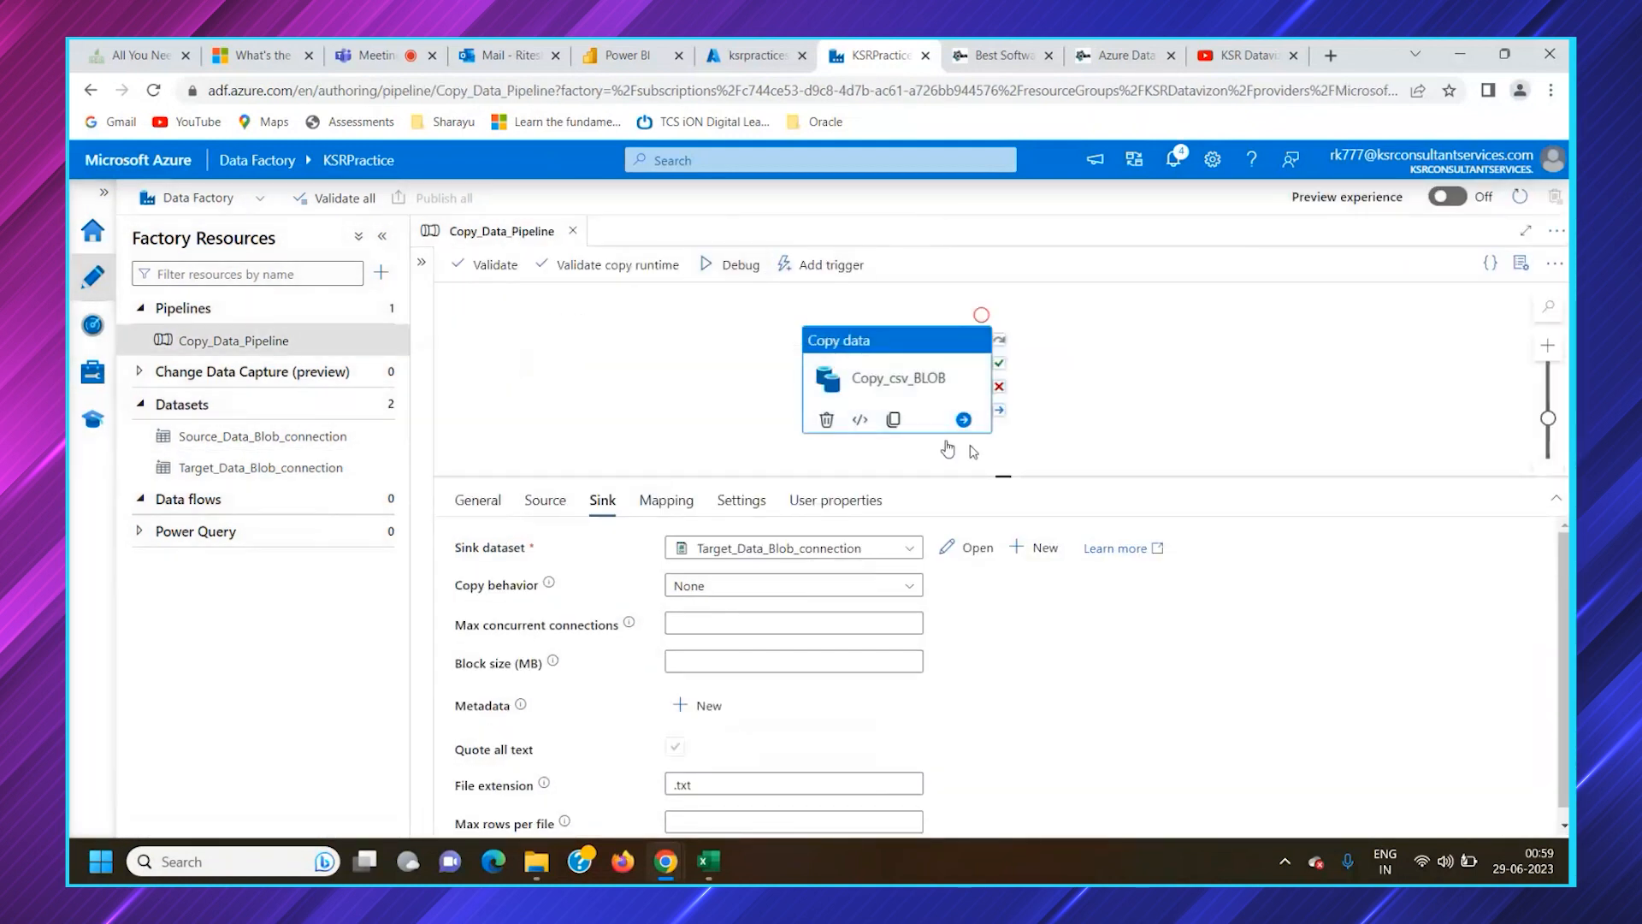
Run Copy_Data_Pipeline in debug mode and refresh the run output to check the Copy_csv_BLOB status
left_click(733, 264)
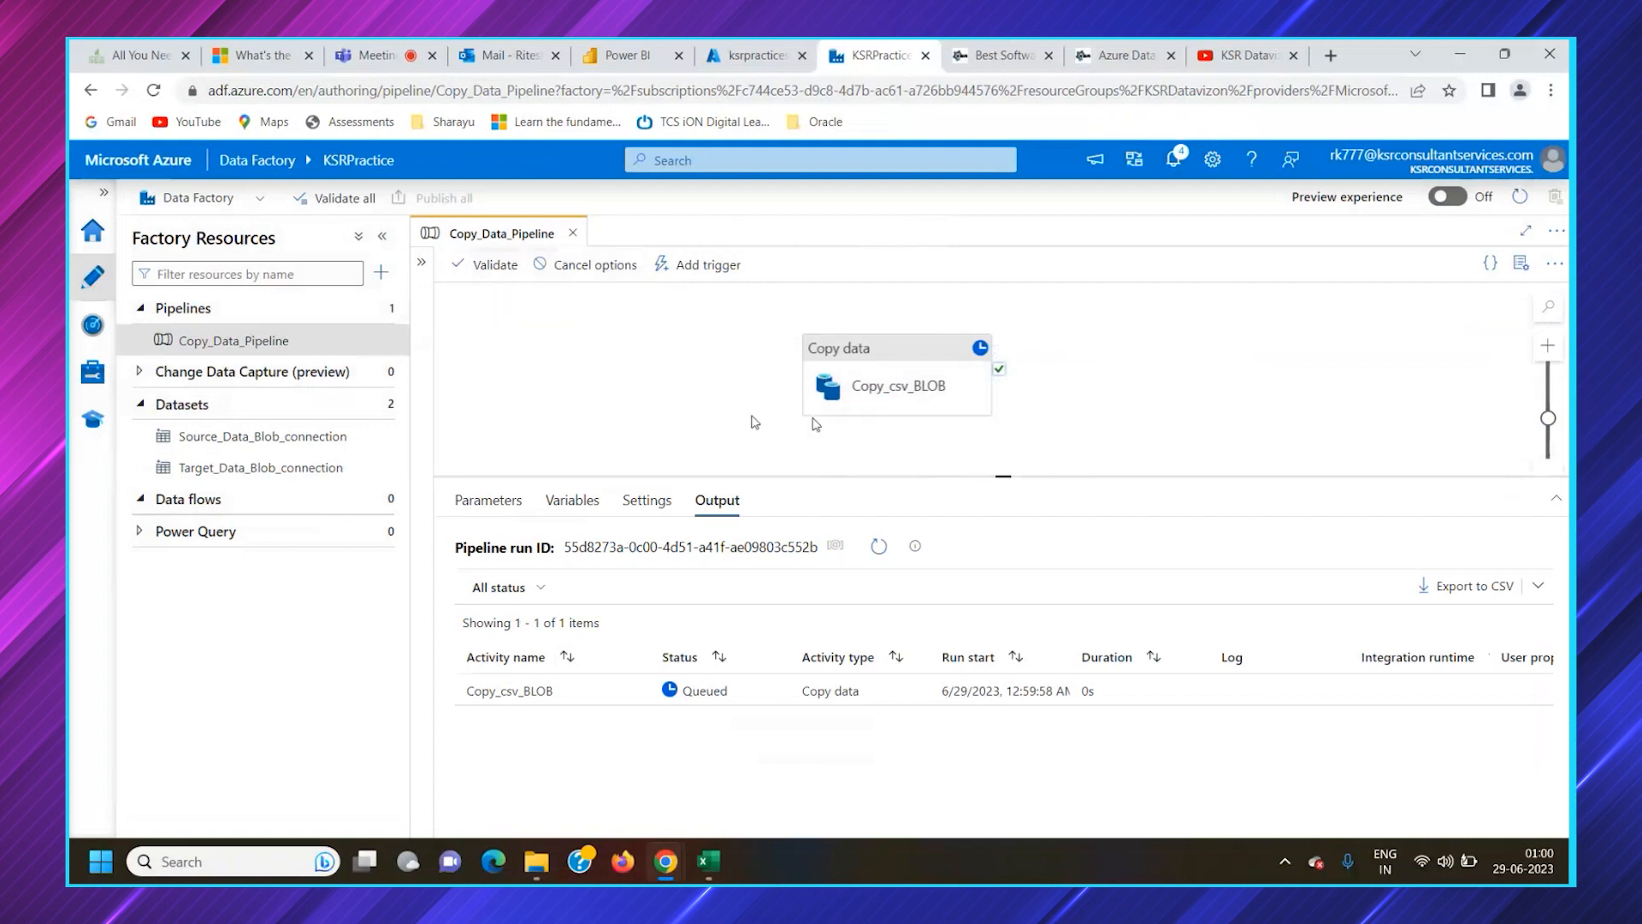
left_click(880, 552)
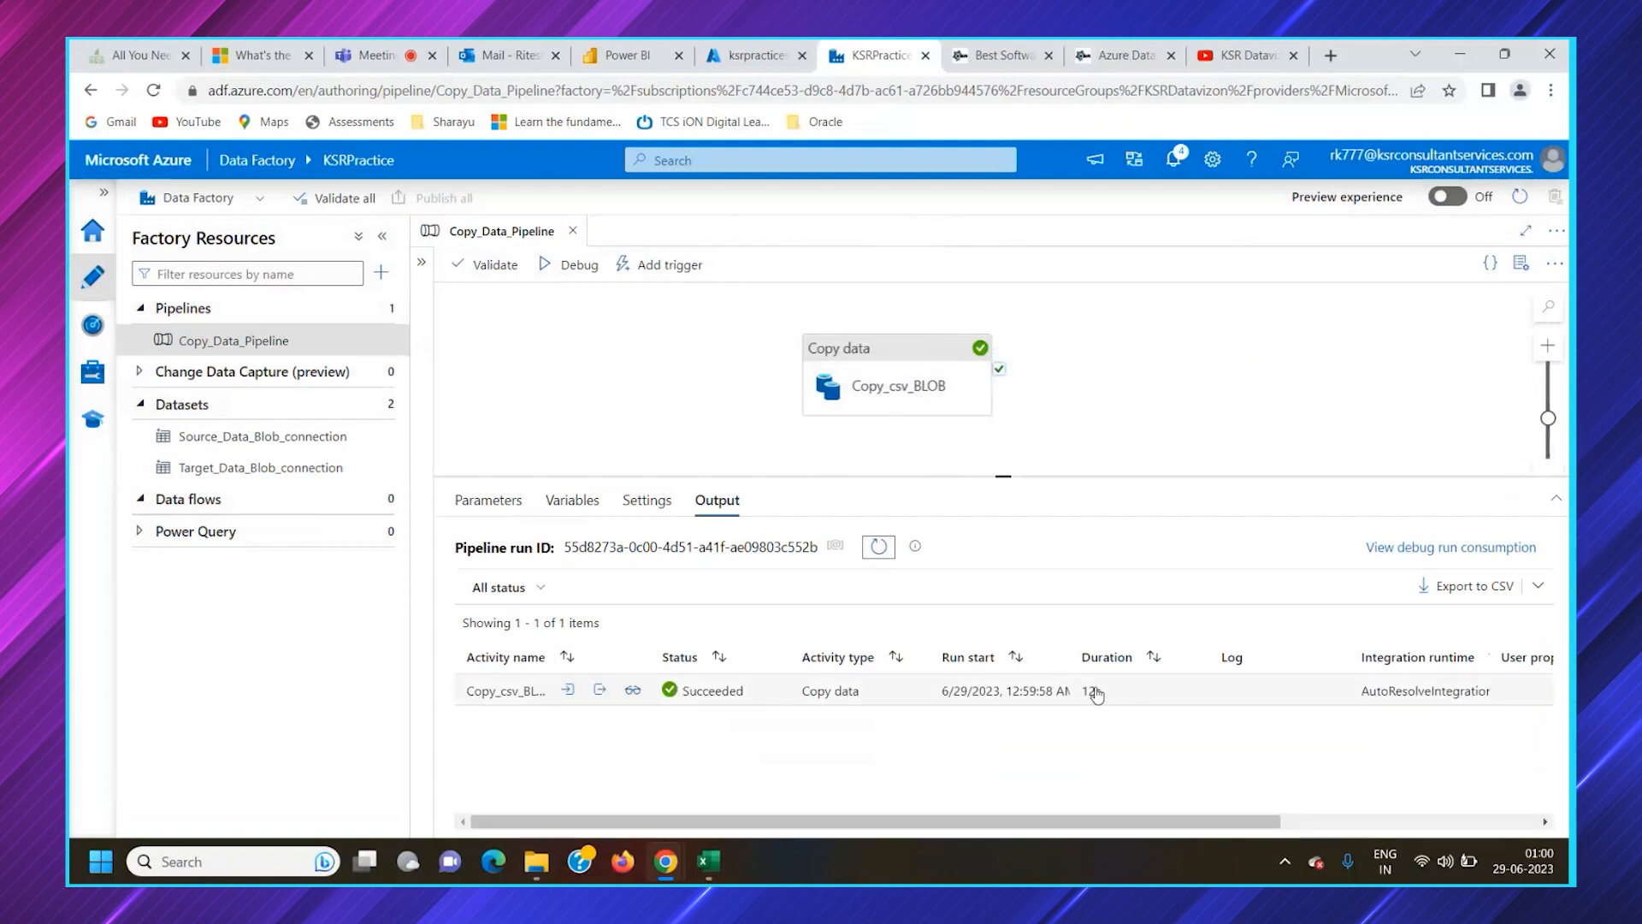
Switch to the Azure portal, open the ksrpracticestorage containers and check the files in ksrpracticestoragesource
left_click(753, 55)
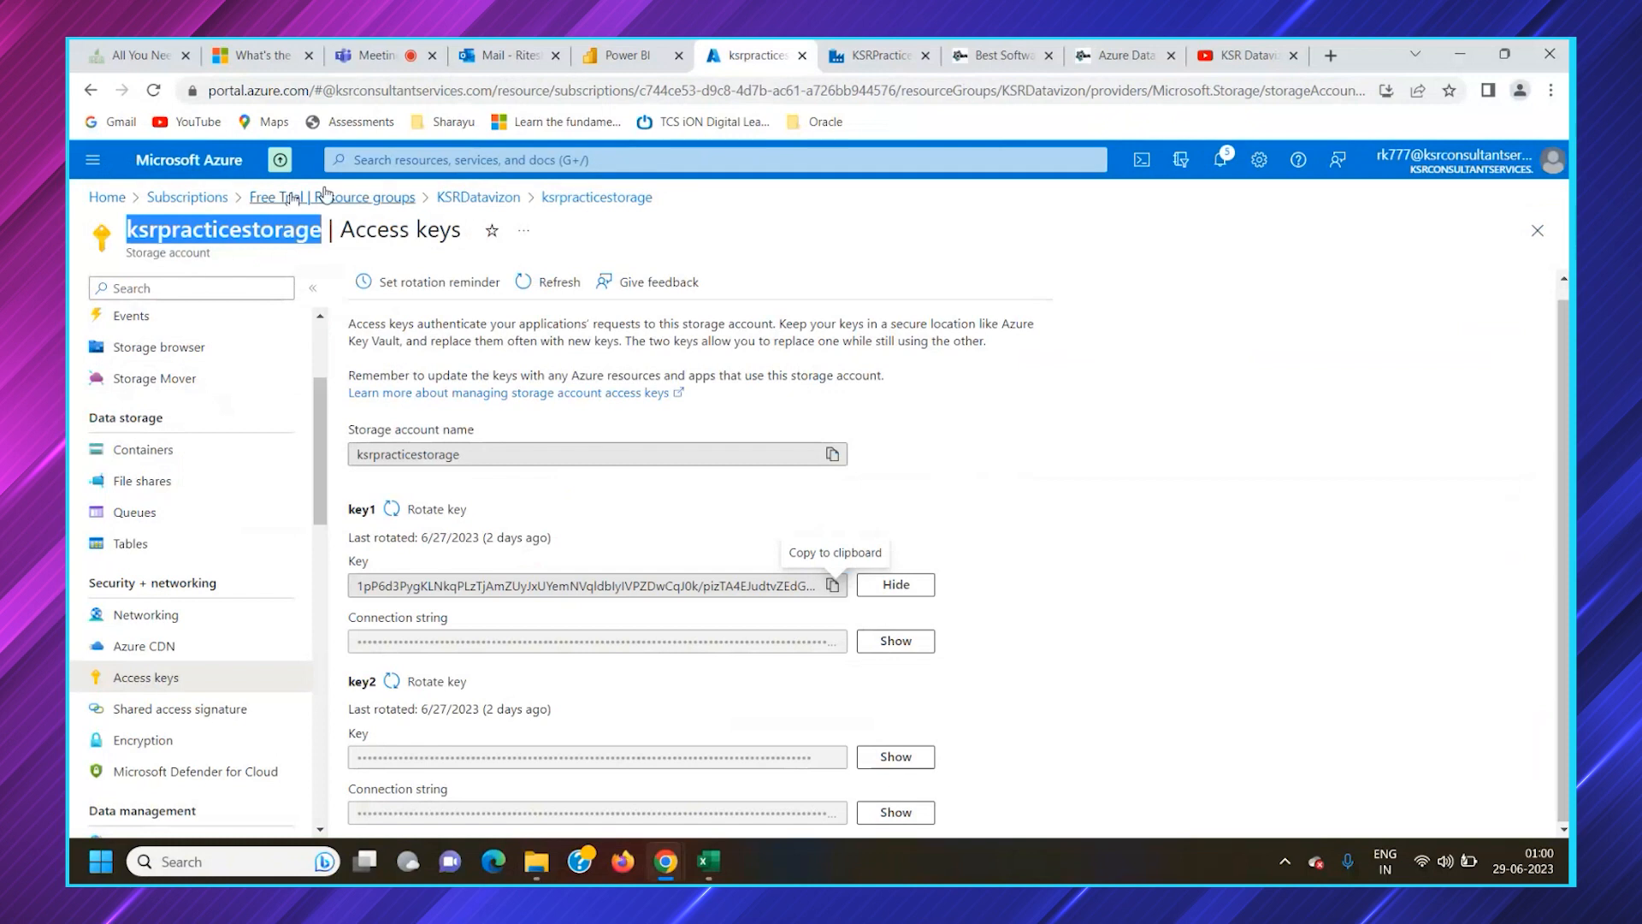
left_click(597, 197)
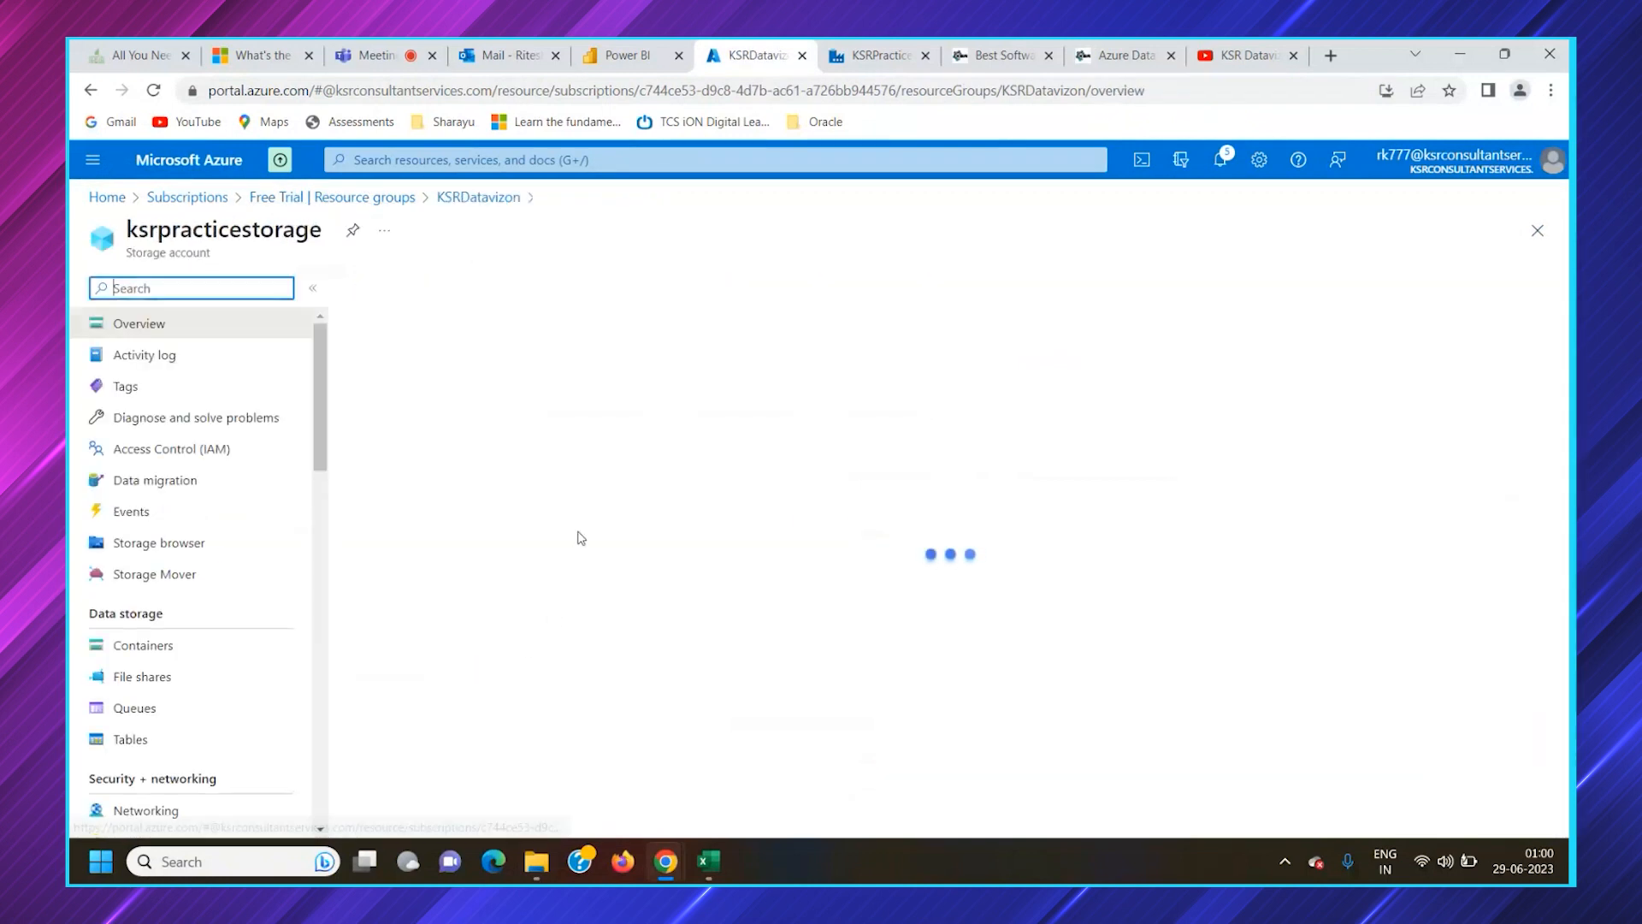
left_click(196, 657)
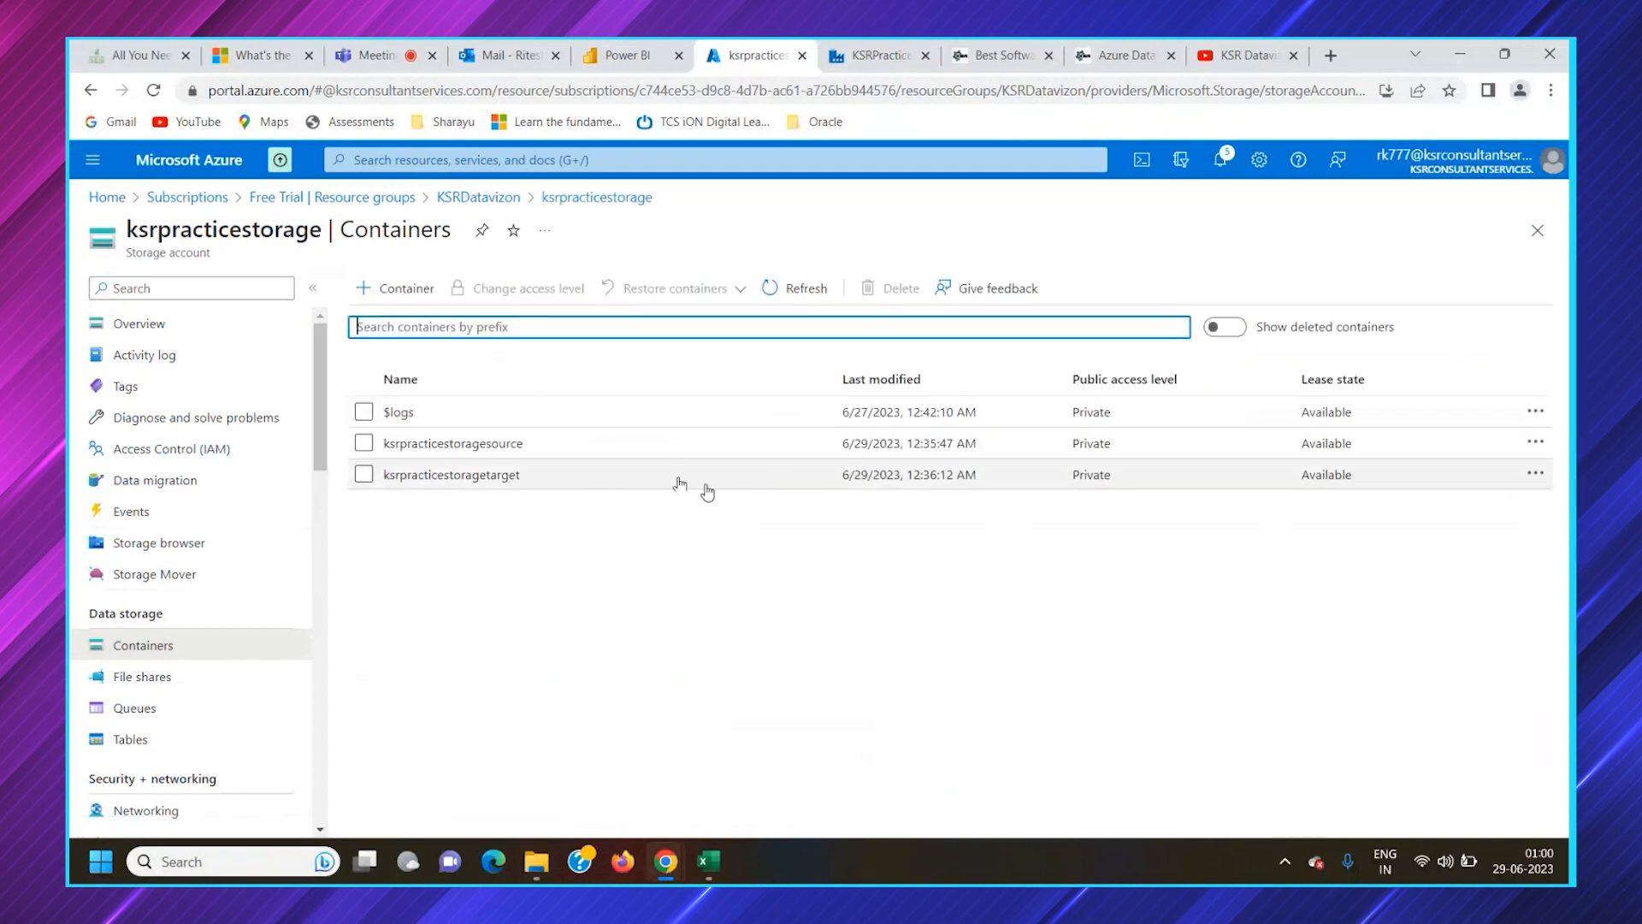
left_click(520, 445)
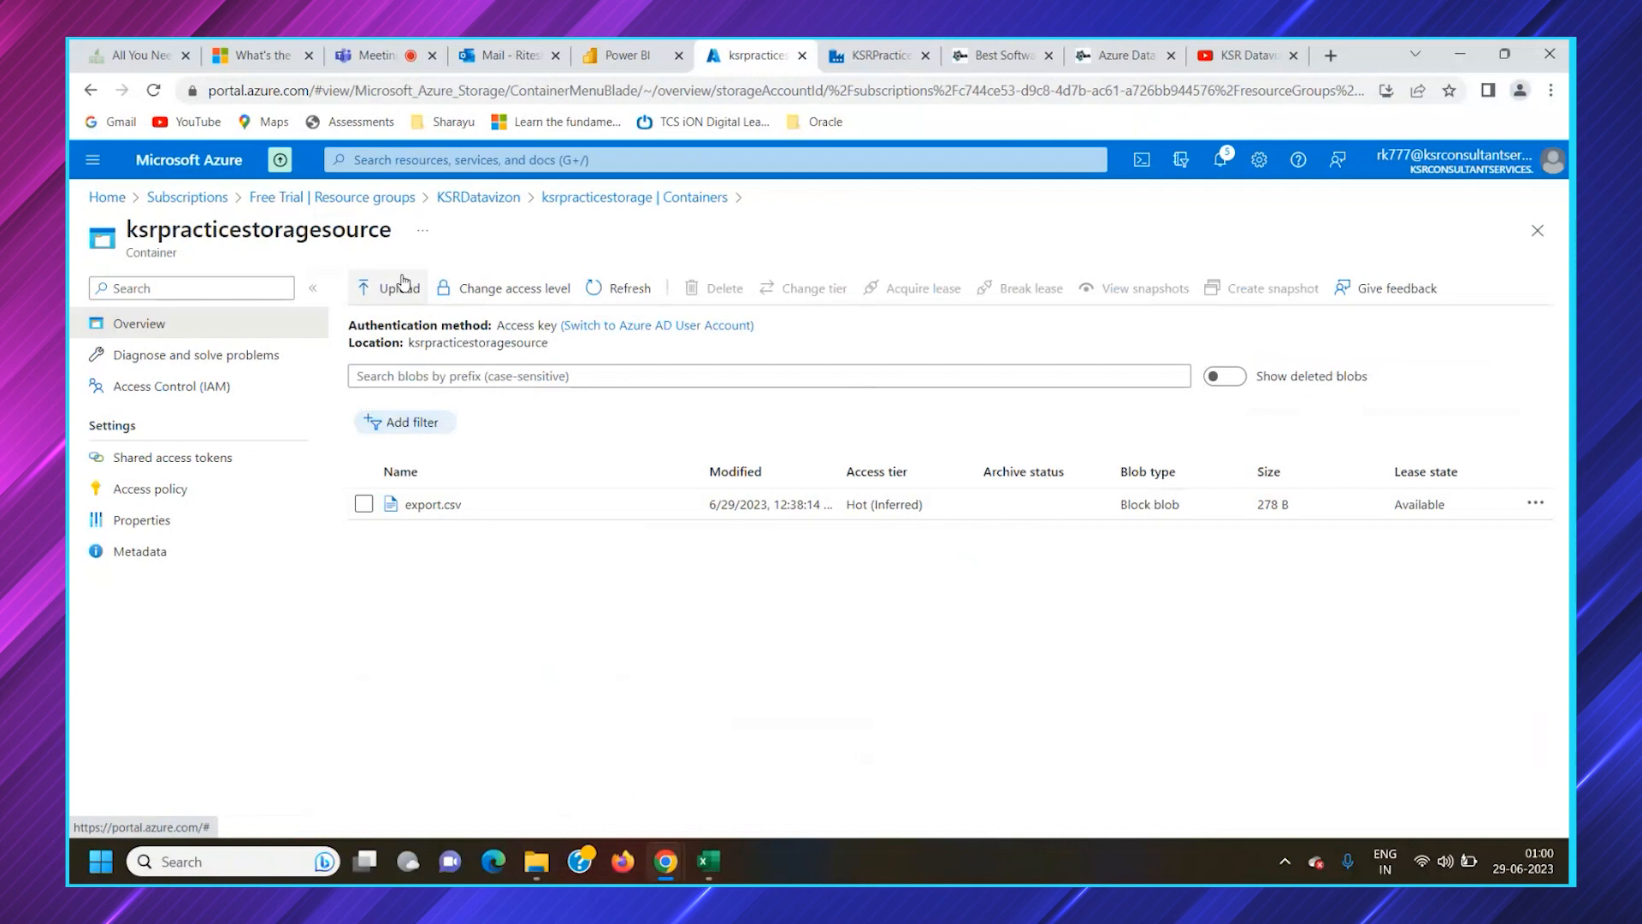
Open ksrpracticestoragetarget, inspect the properties of its export.csv blob, close them and return to Data Factory
left_click(569, 198)
left_click(504, 473)
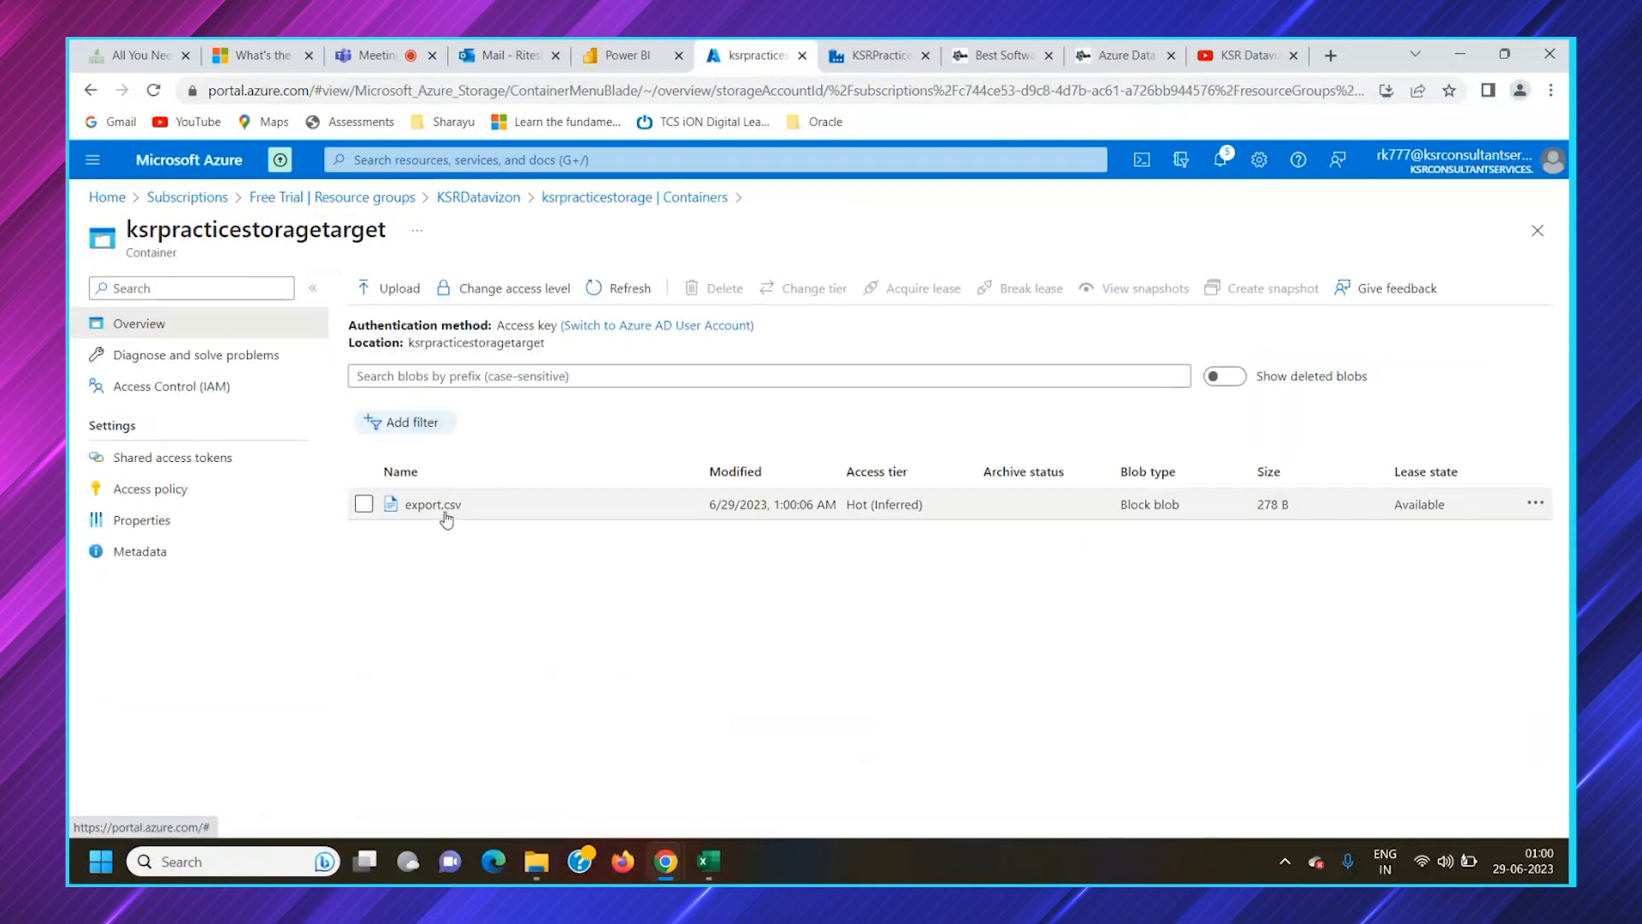
left_click(433, 505)
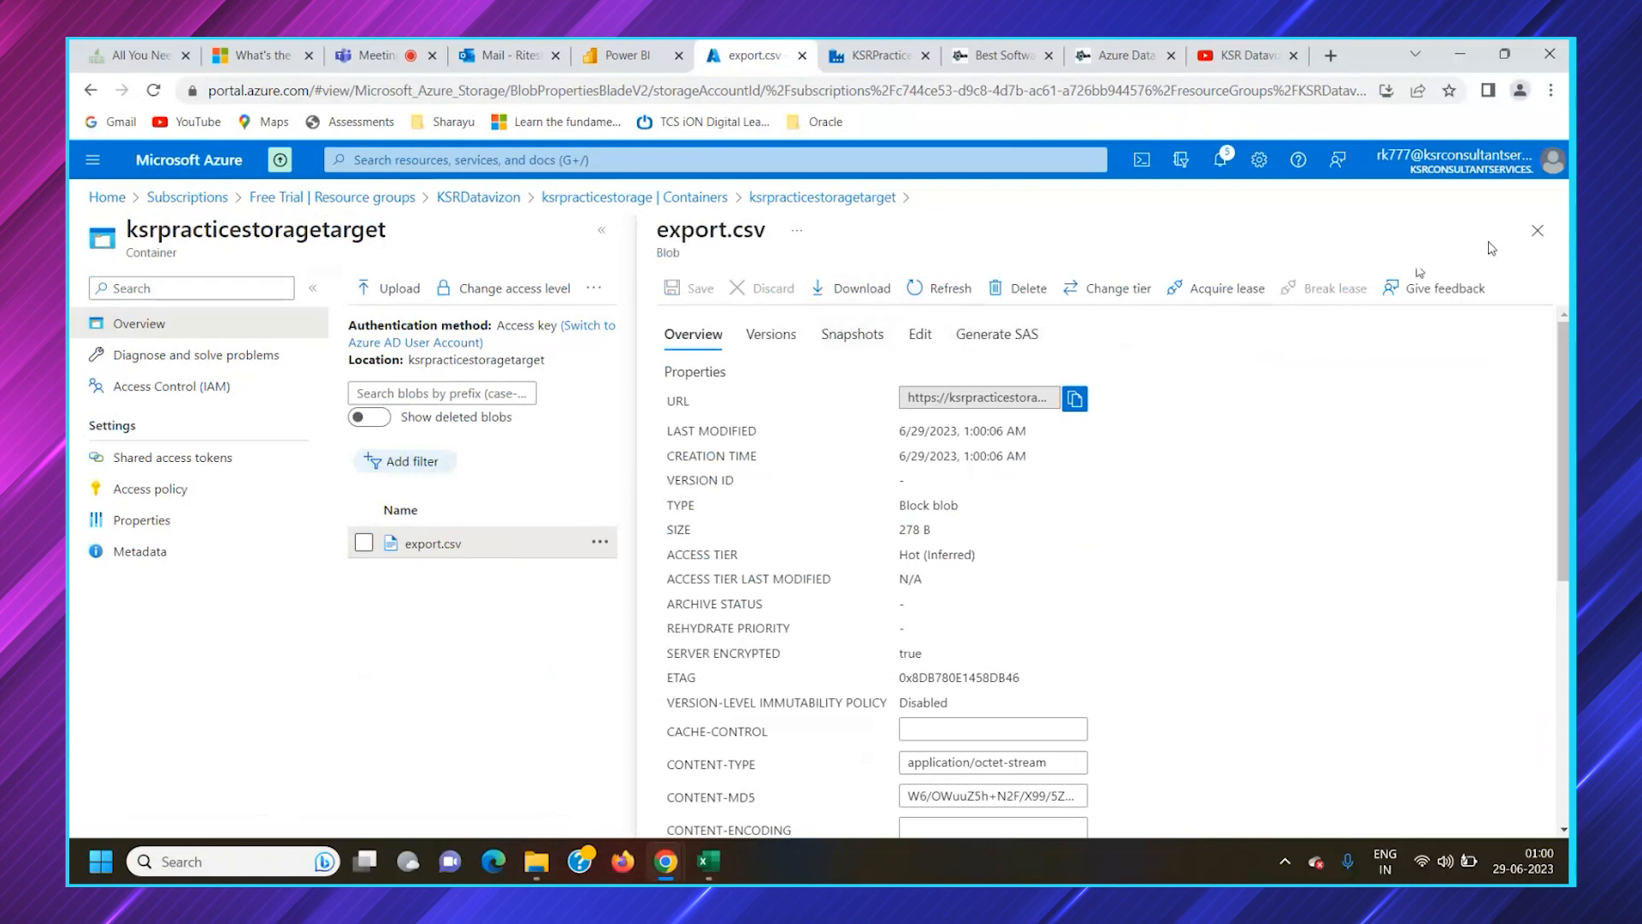
left_click(1537, 230)
left_click(881, 55)
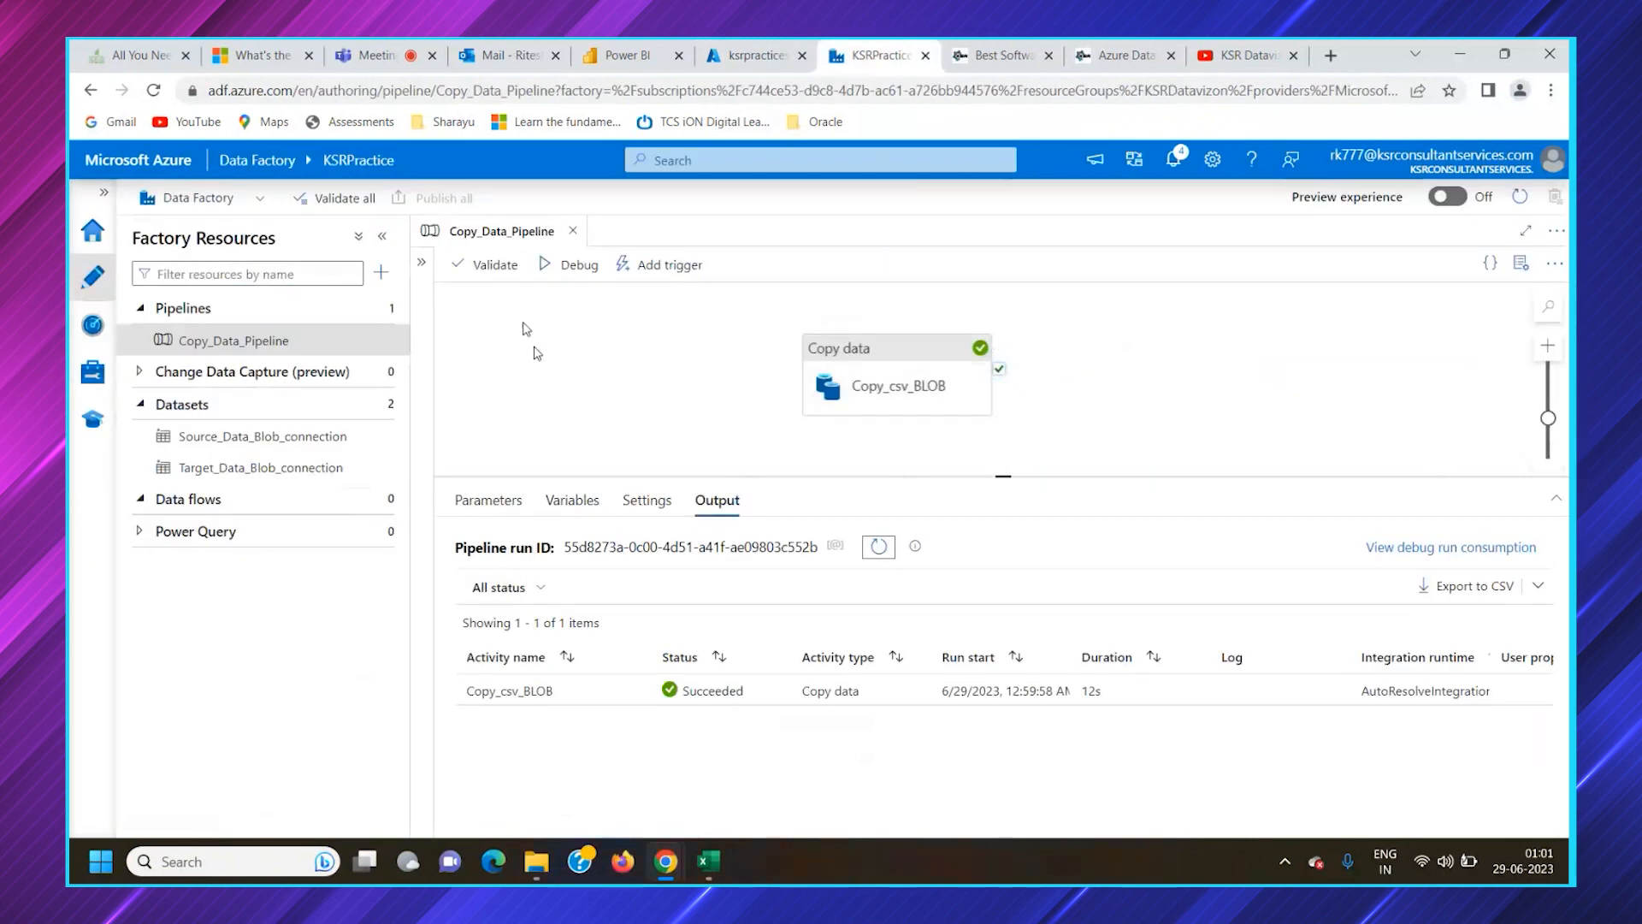